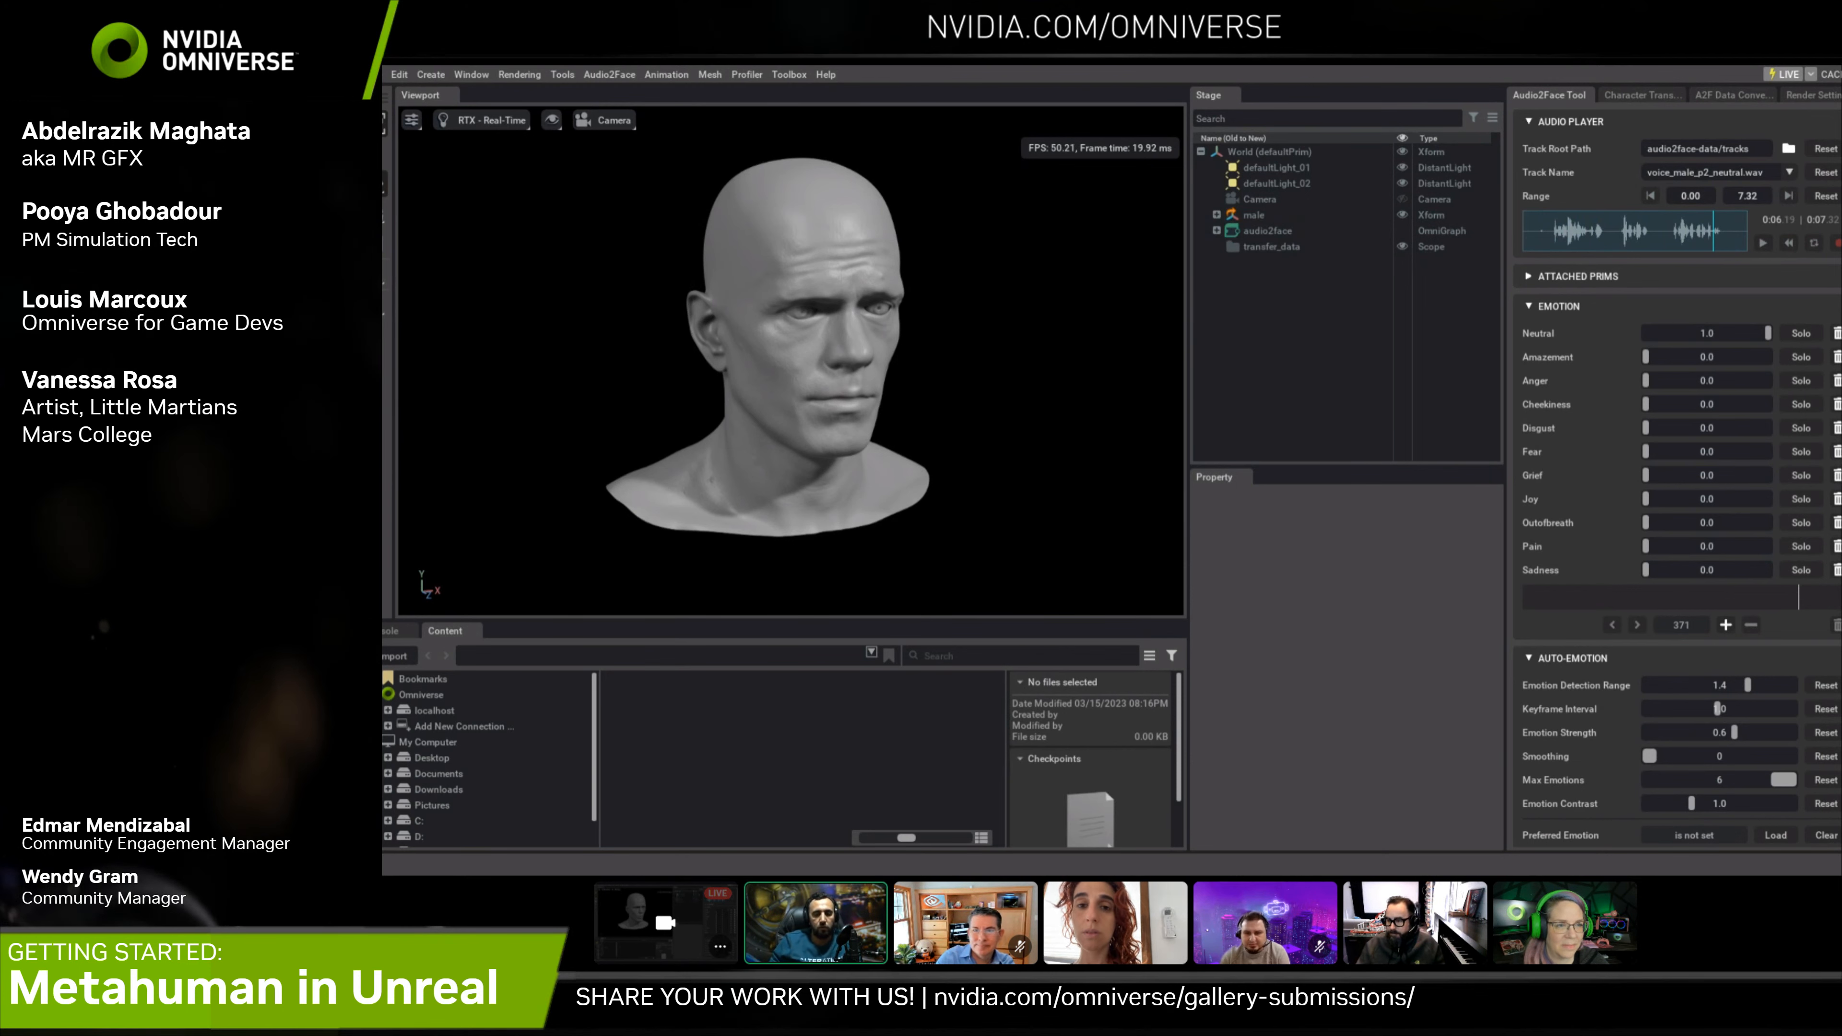
# Set the audio player's track root path to the D:/omnivers folder and briefly play the loaded track
pyautogui.click(1788, 148)
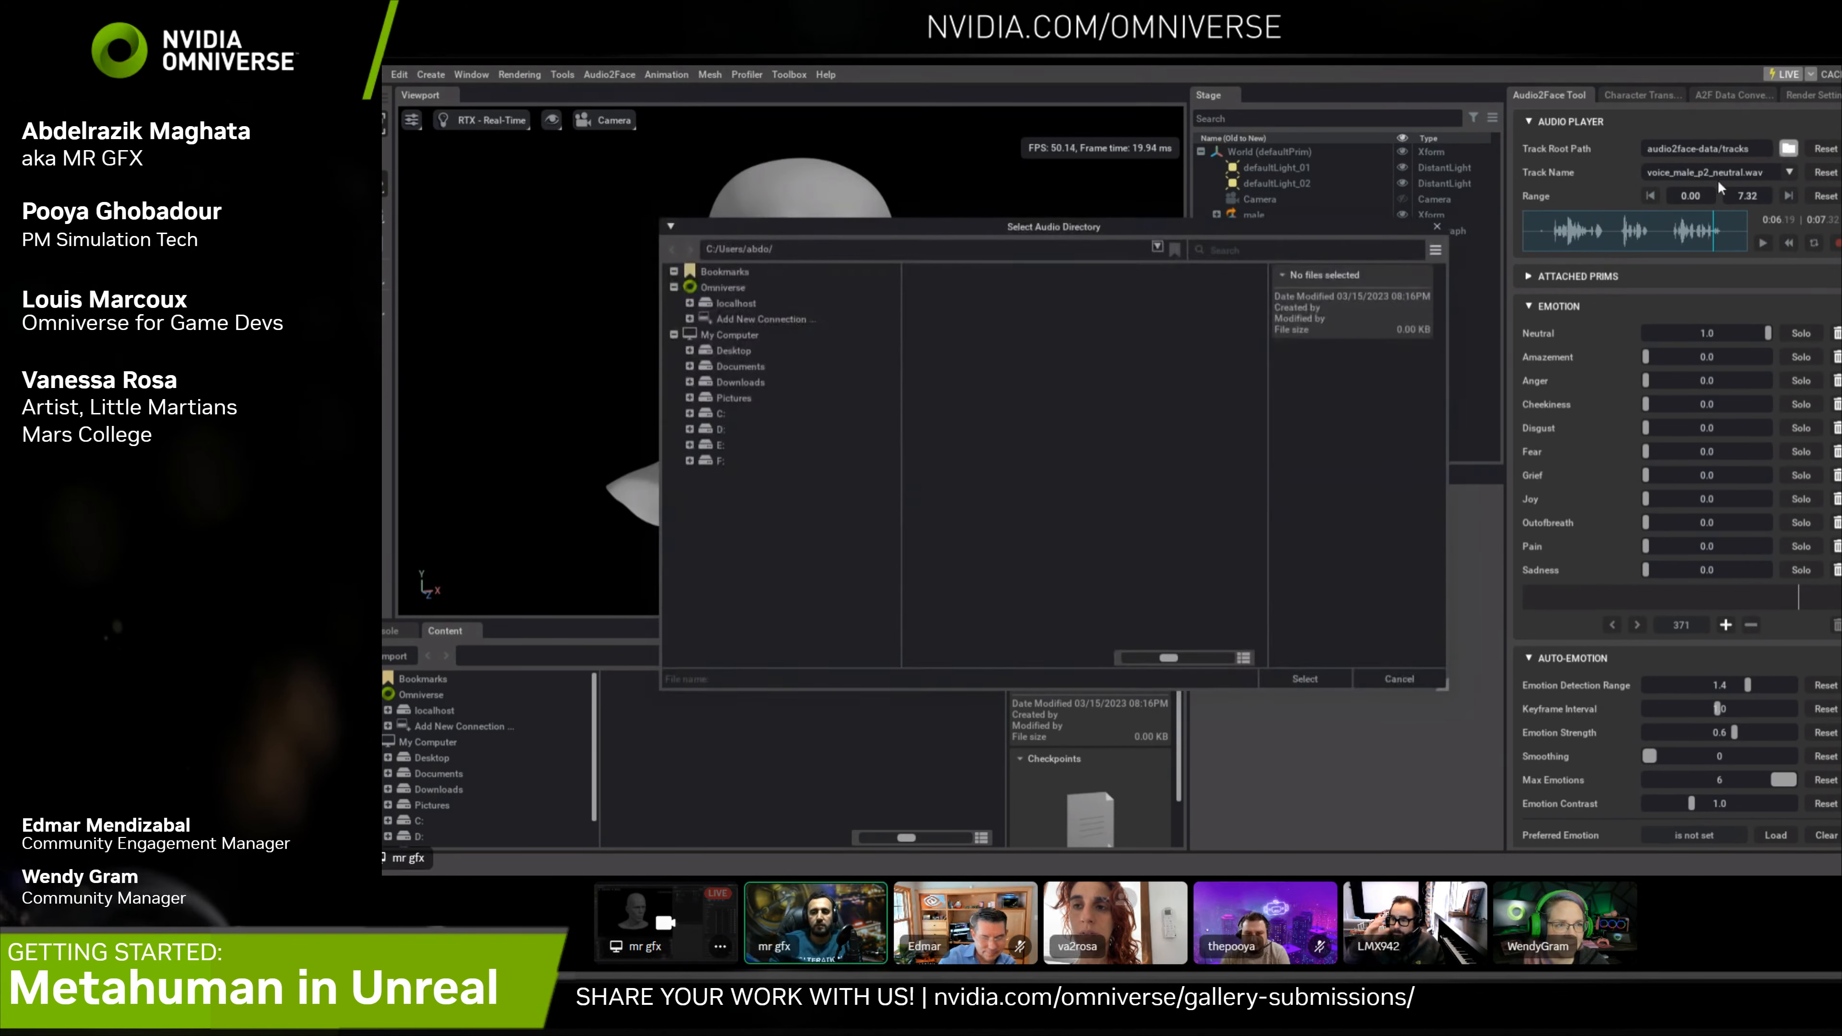
pyautogui.click(720, 429)
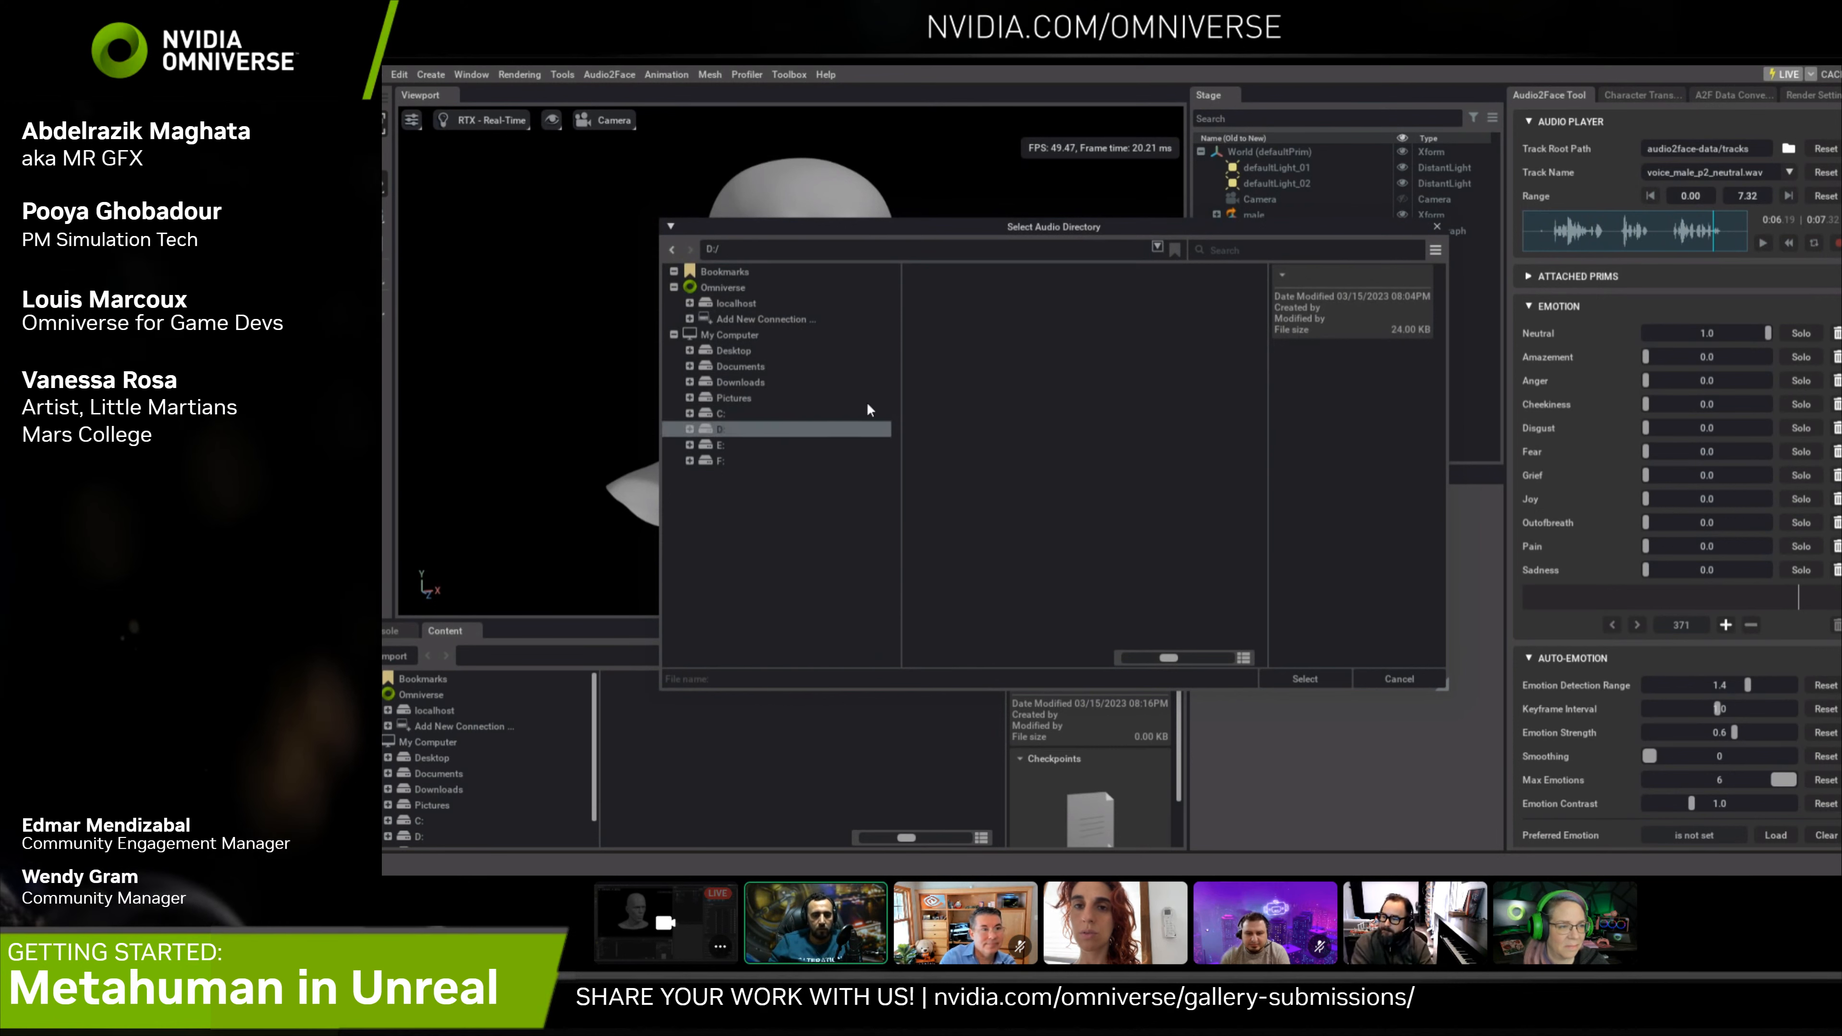
pyautogui.click(1016, 305)
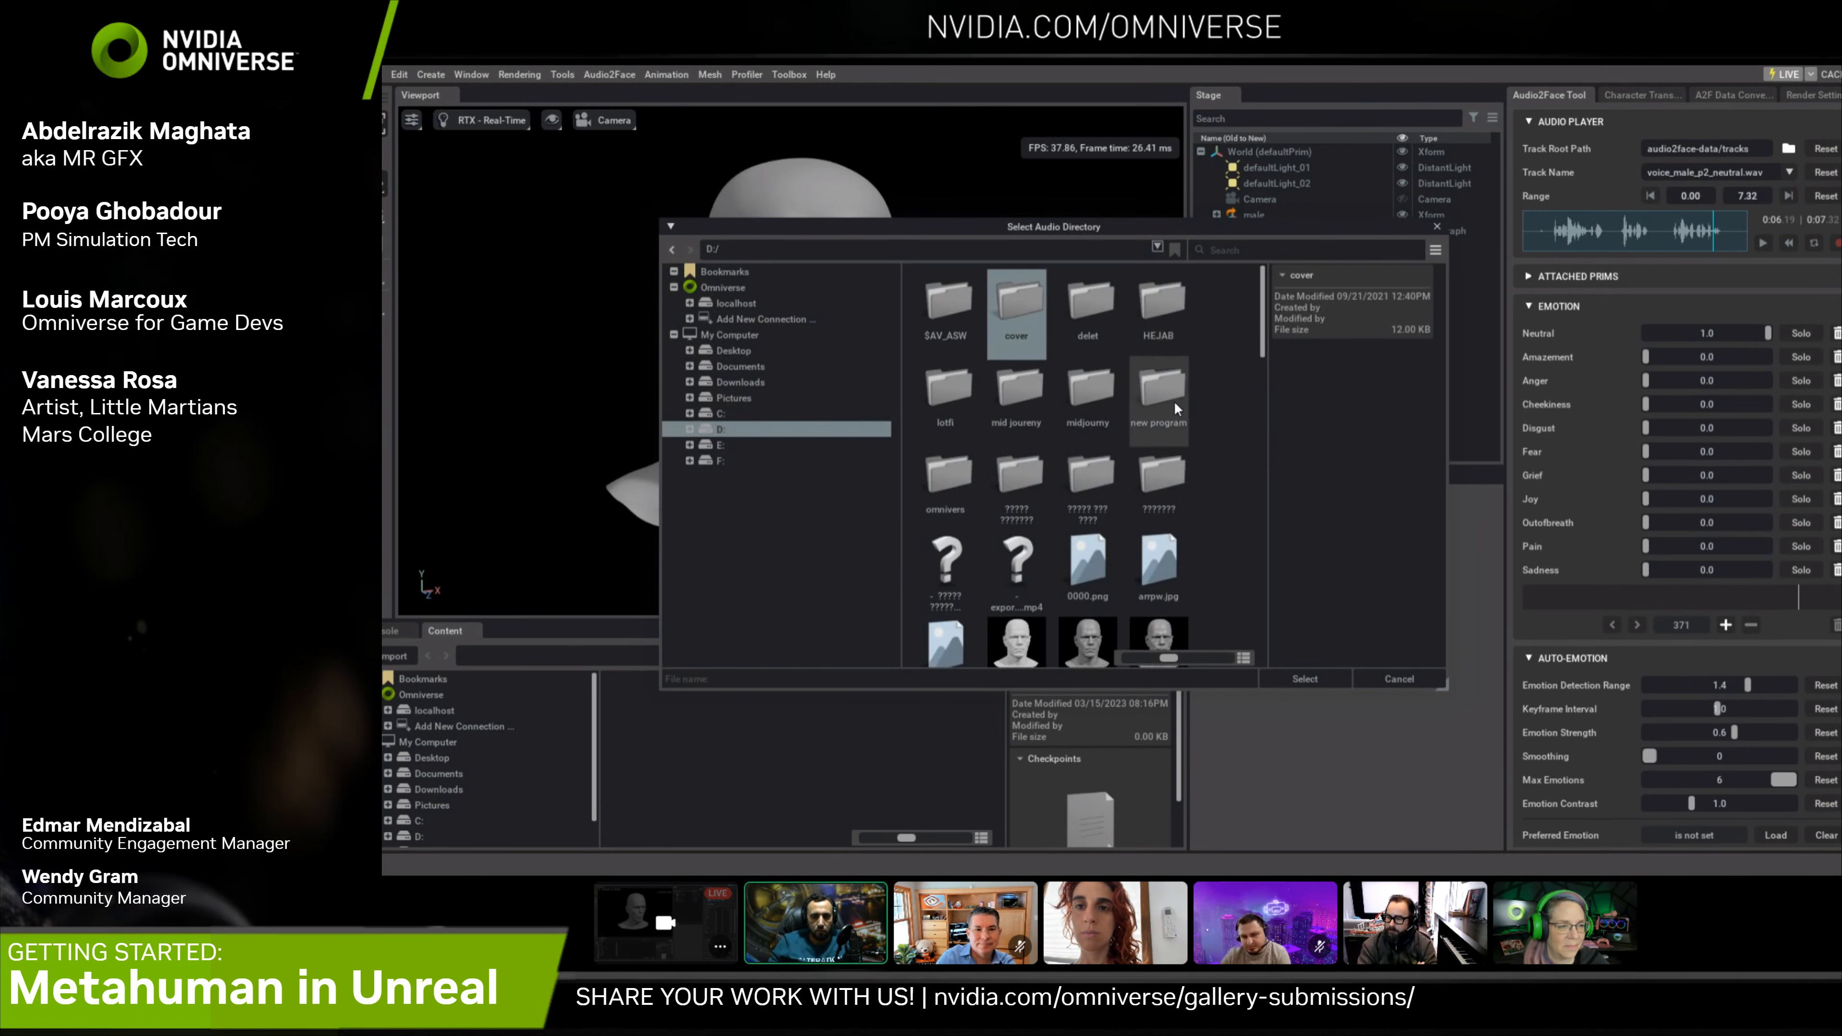
pyautogui.click(956, 398)
pyautogui.click(1034, 396)
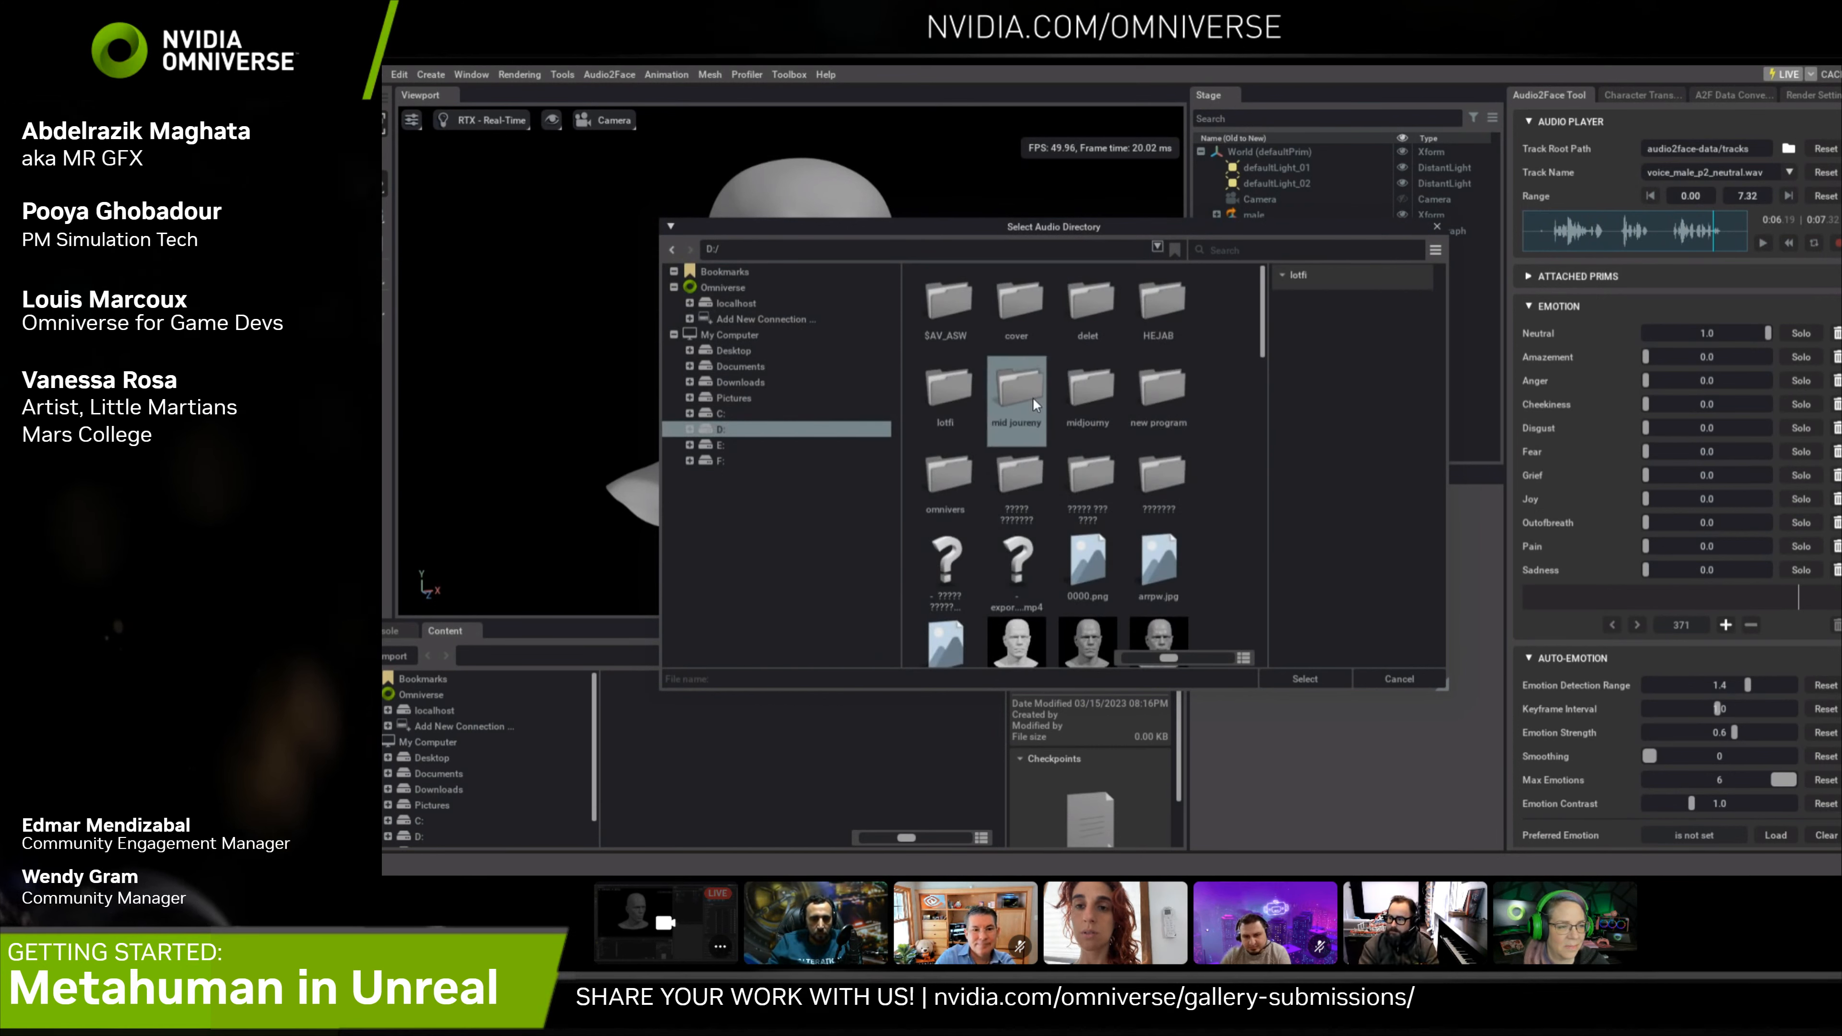
pyautogui.doubleClick(965, 490)
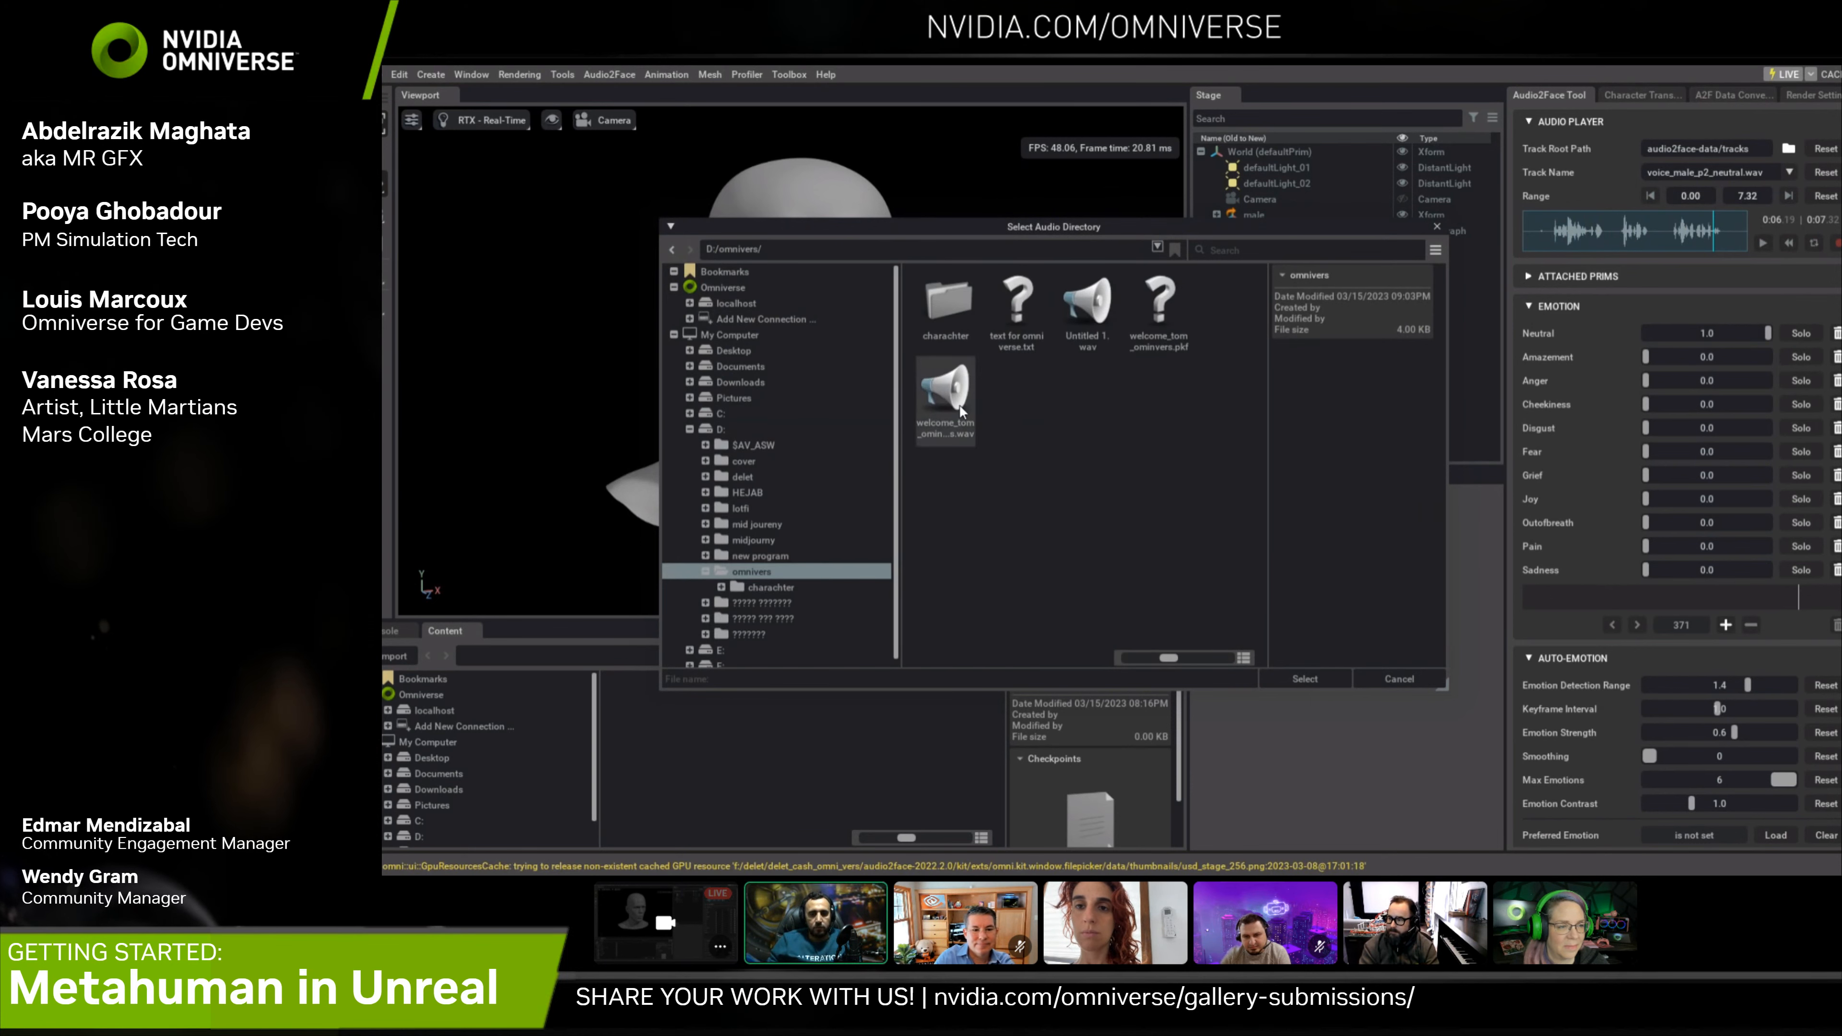
pyautogui.click(962, 397)
pyautogui.click(1307, 680)
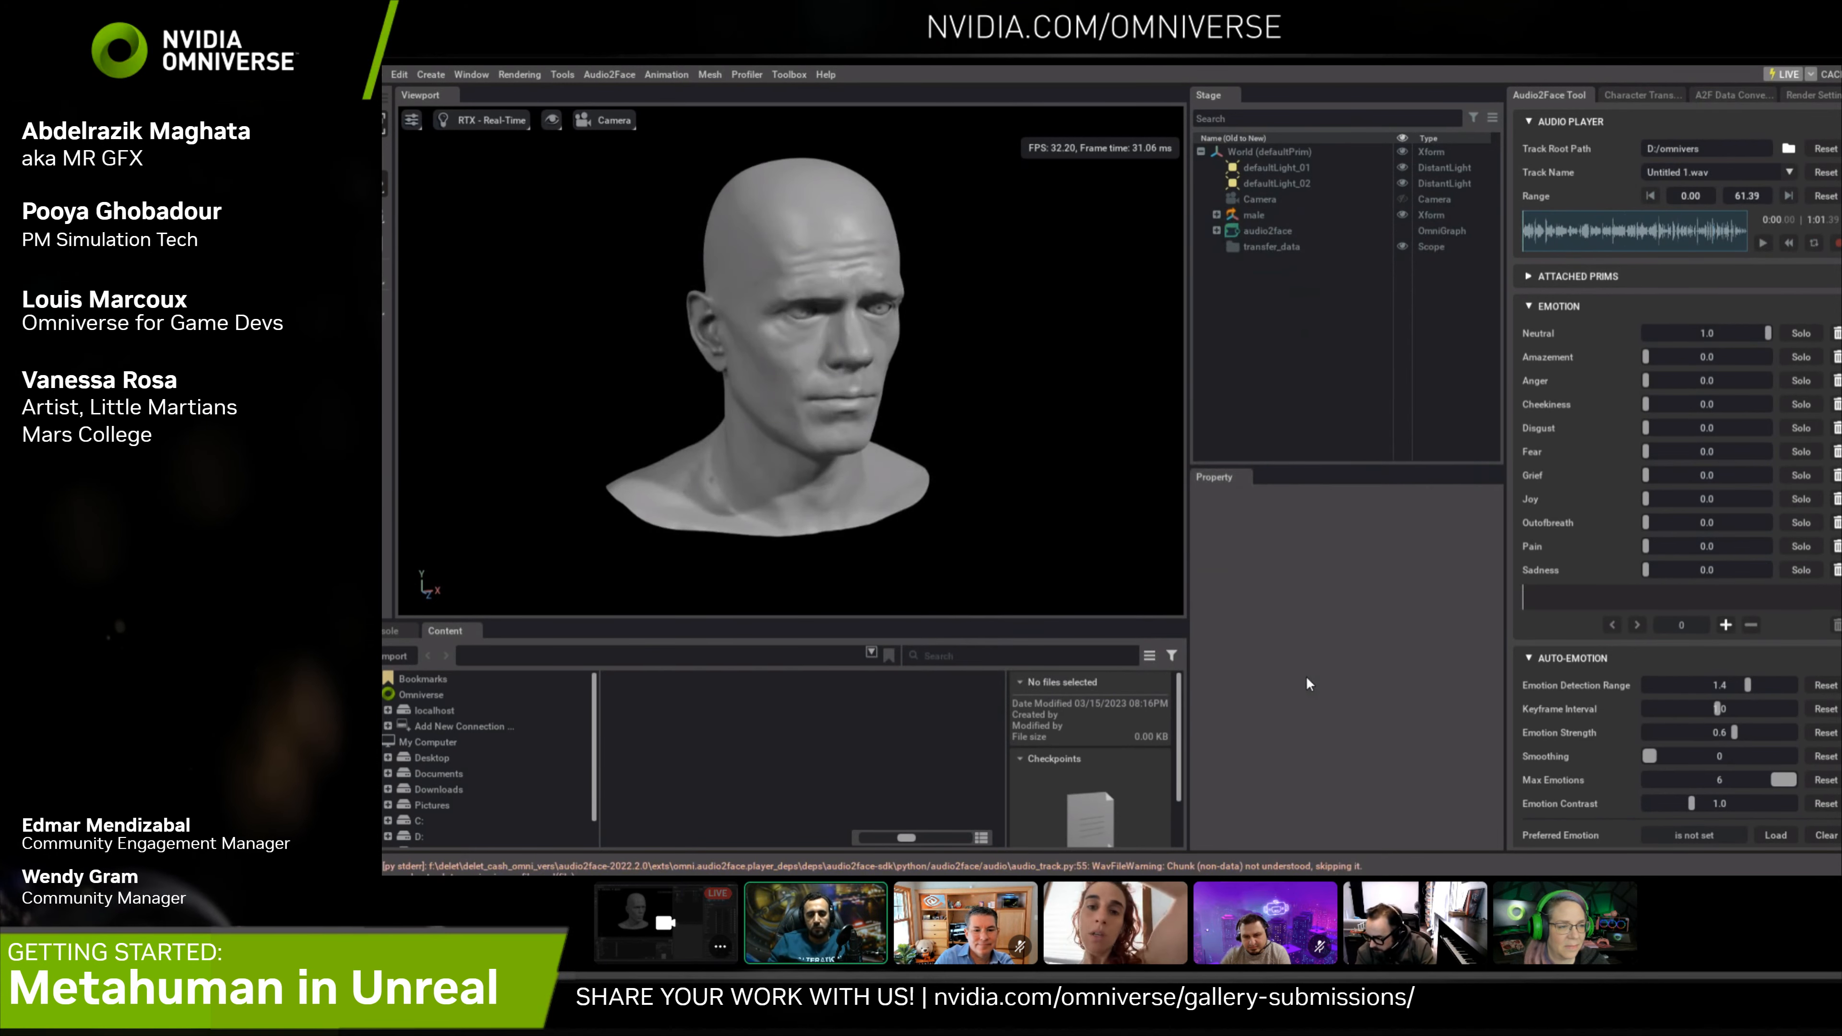
pyautogui.click(1763, 245)
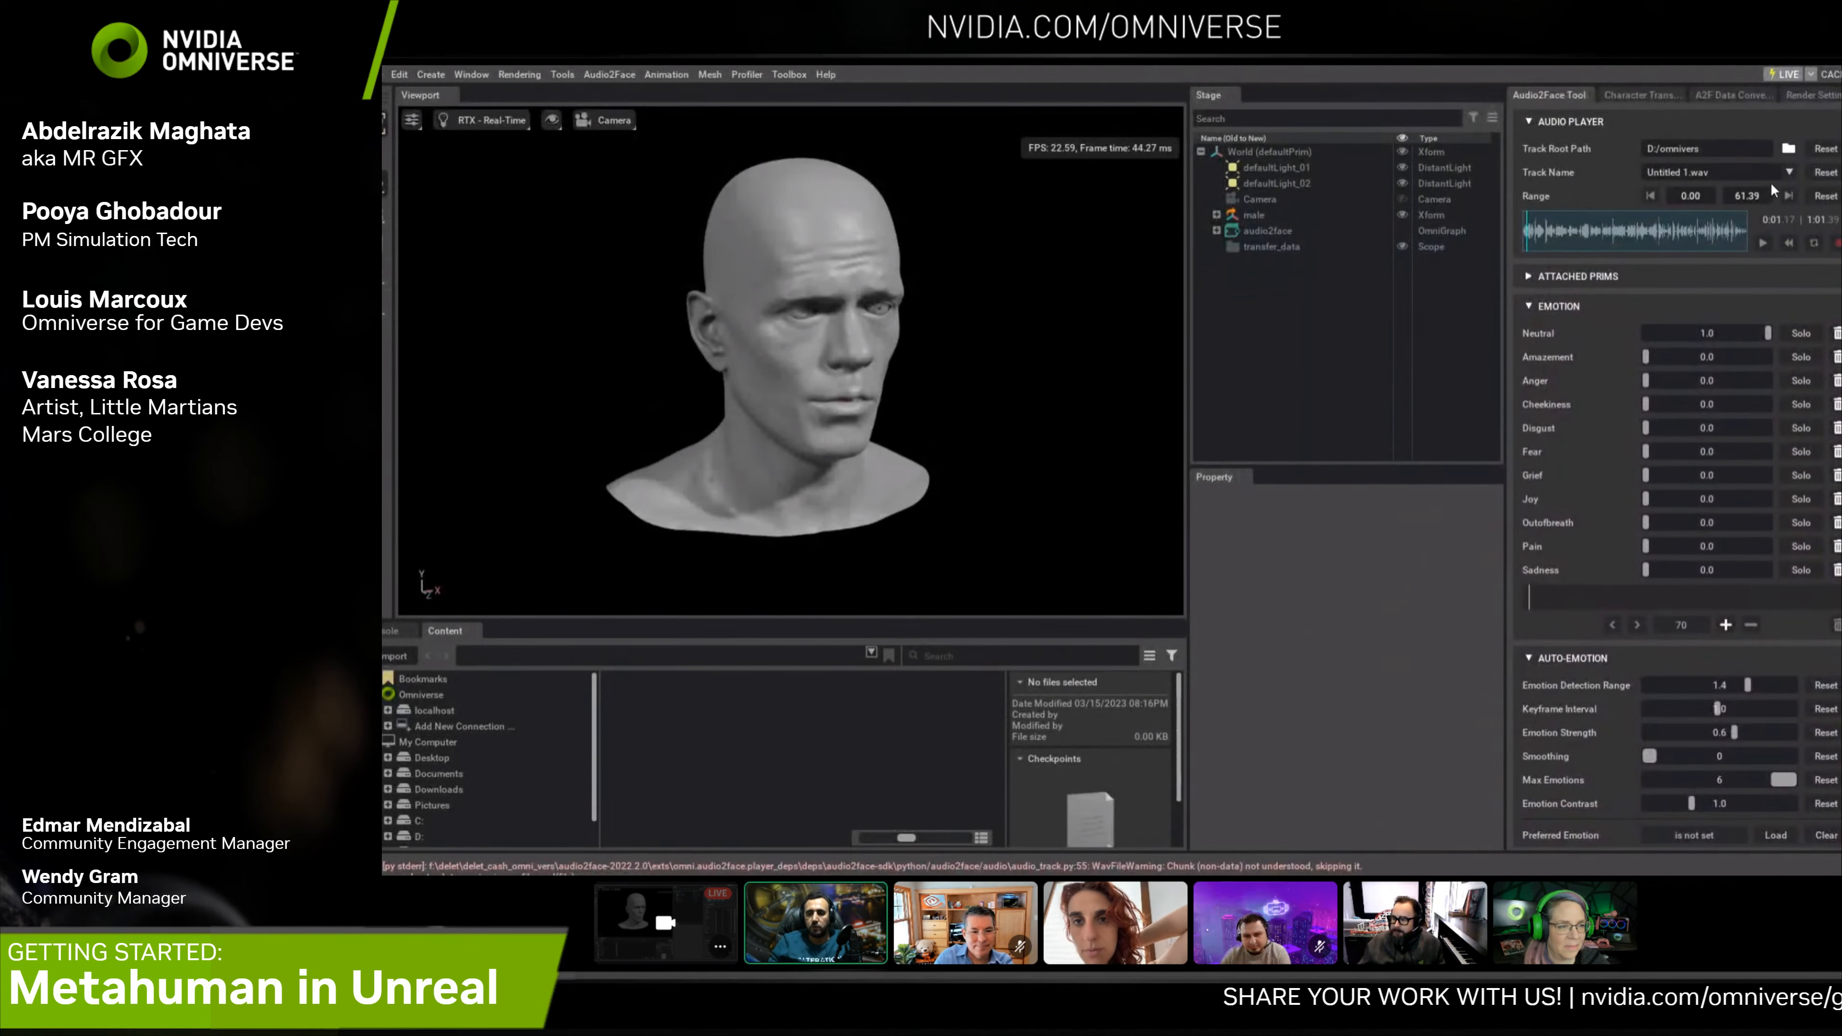
# Switch the audio track to welcome_tom_ominvers.wav and play it while watching the head up close
pyautogui.click(1786, 174)
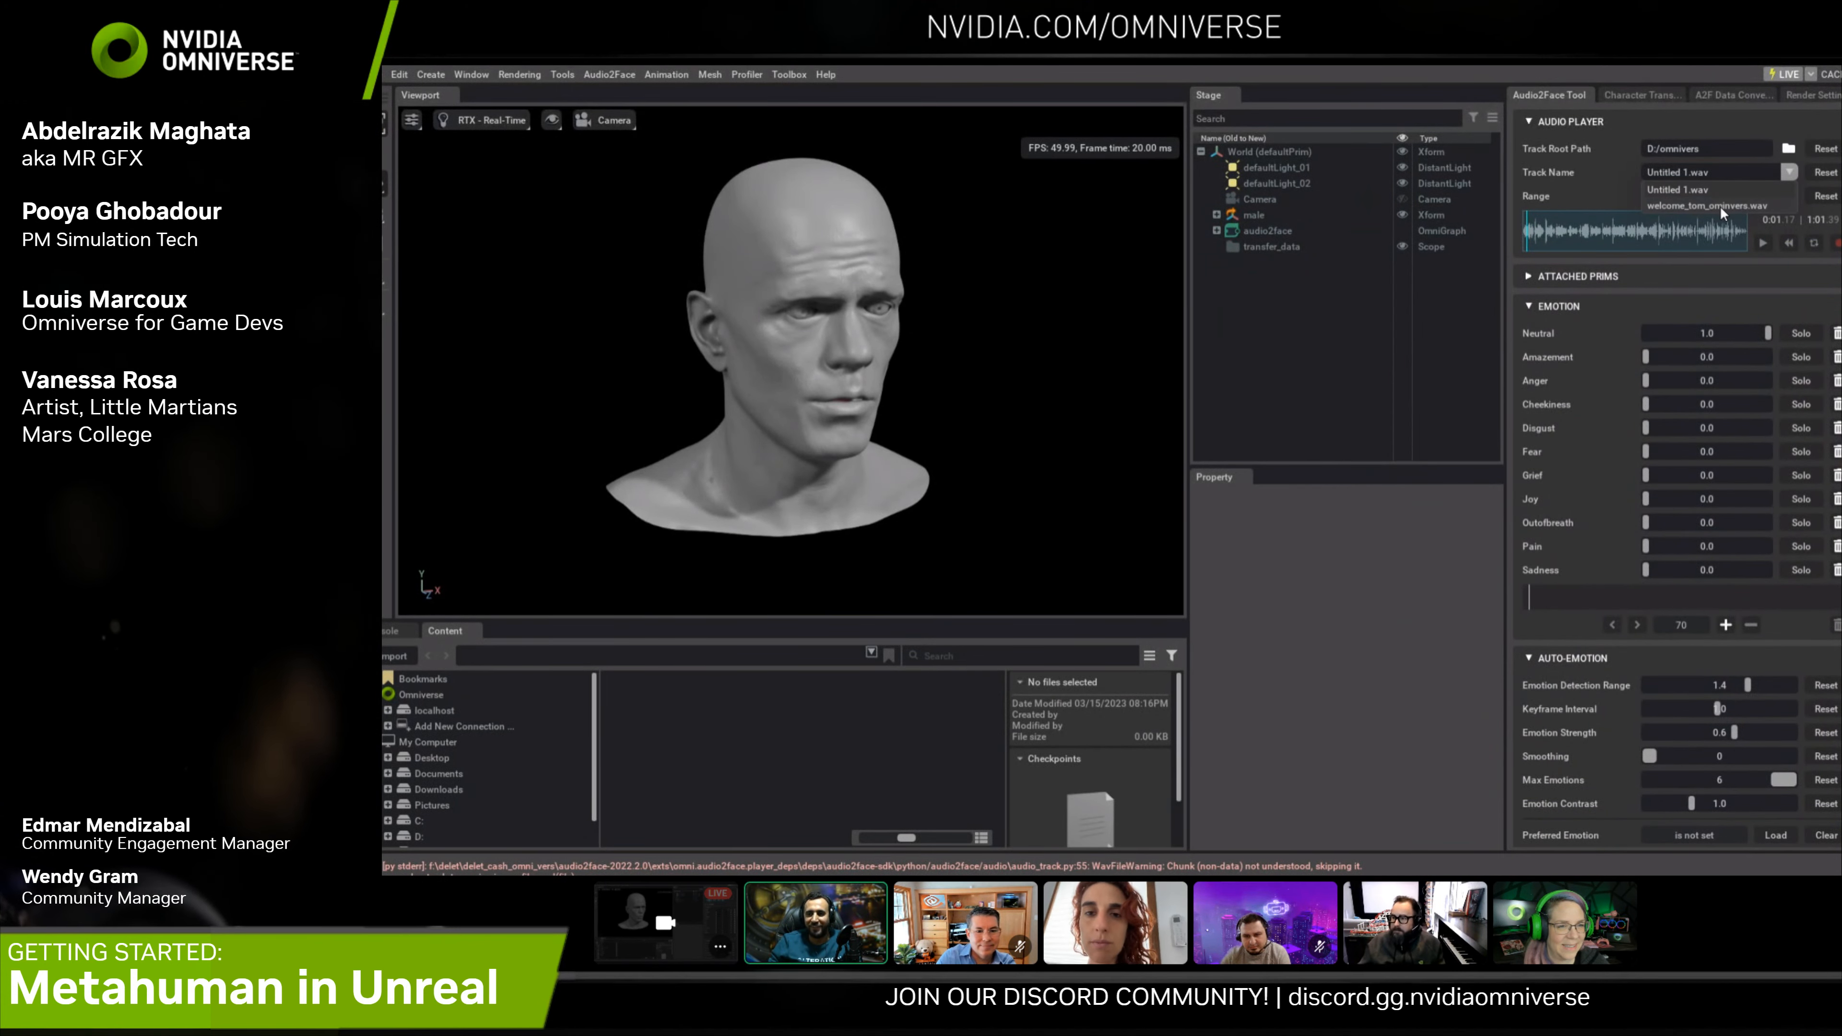
pyautogui.click(1770, 206)
pyautogui.click(1763, 245)
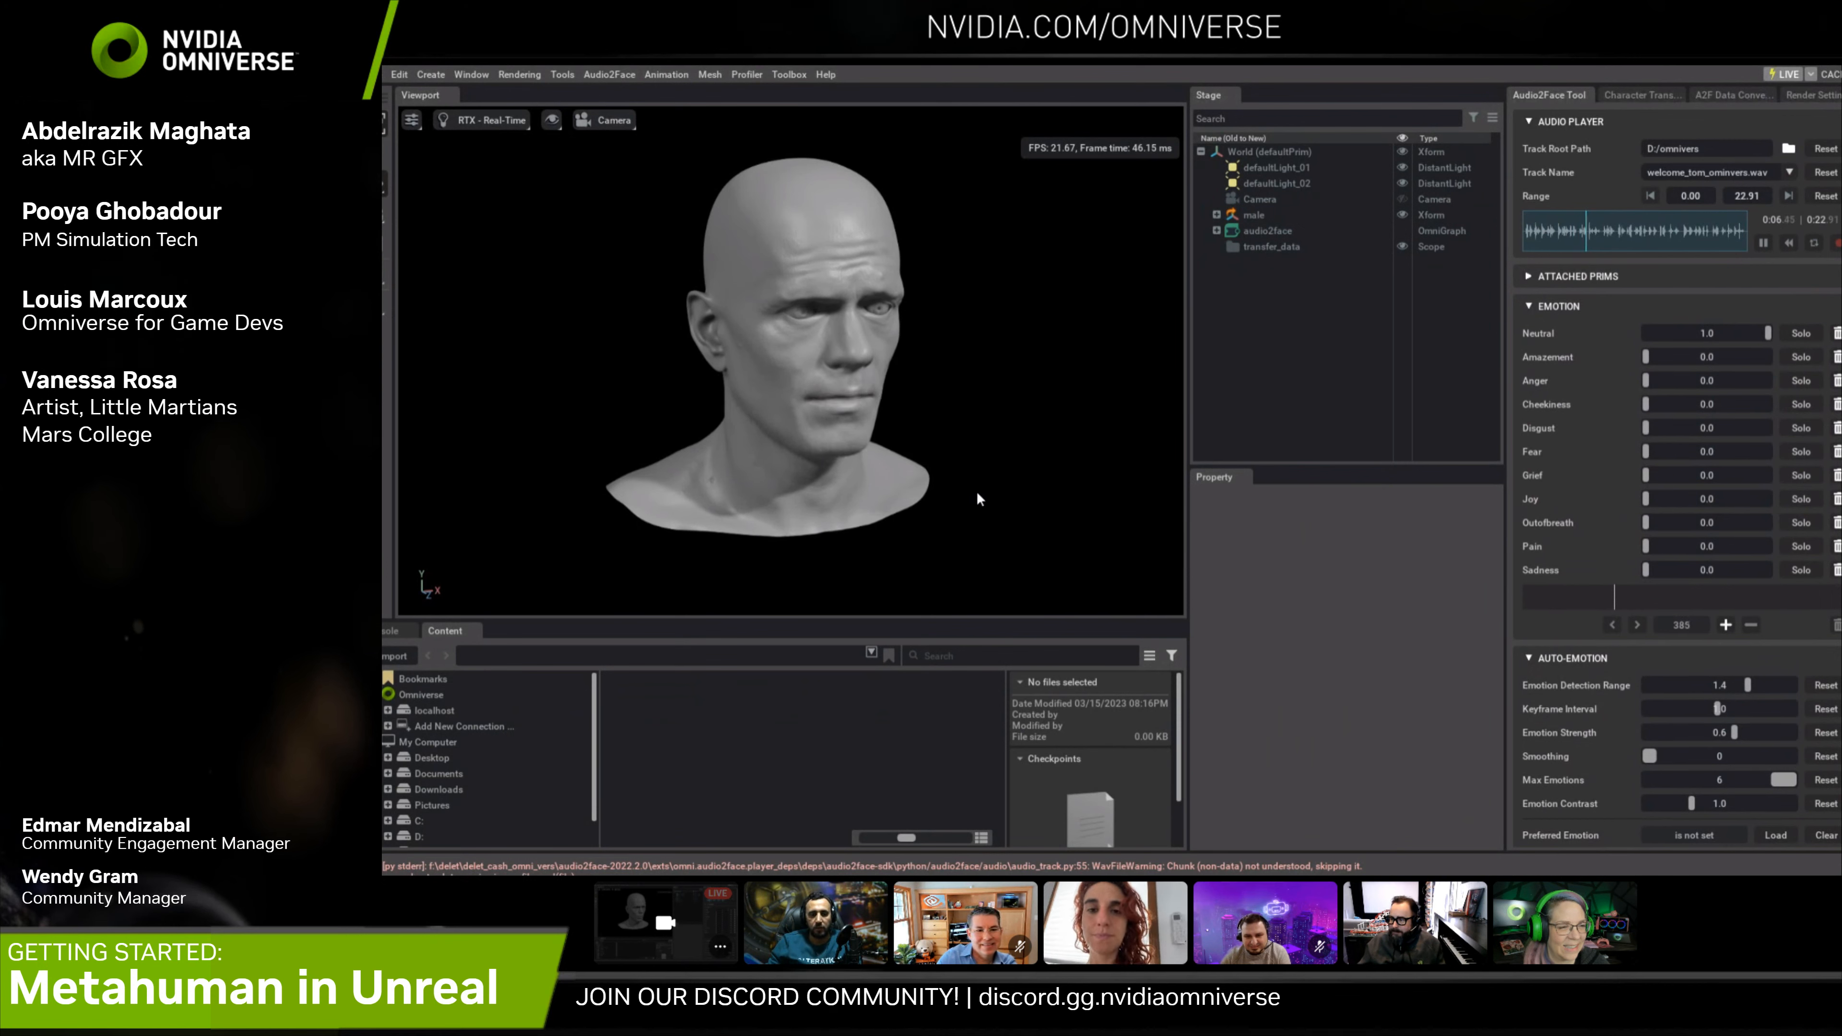
pyautogui.moveTo(985, 413)
pyautogui.keyDown('alt'); pyautogui.mouseDown()
pyautogui.moveTo(998, 396)
pyautogui.moveTo(1009, 435)
pyautogui.moveTo(1029, 414)
pyautogui.moveTo(999, 426)
pyautogui.mouseUp(); pyautogui.keyUp('alt')
pyautogui.scroll(2, 1028, 398)
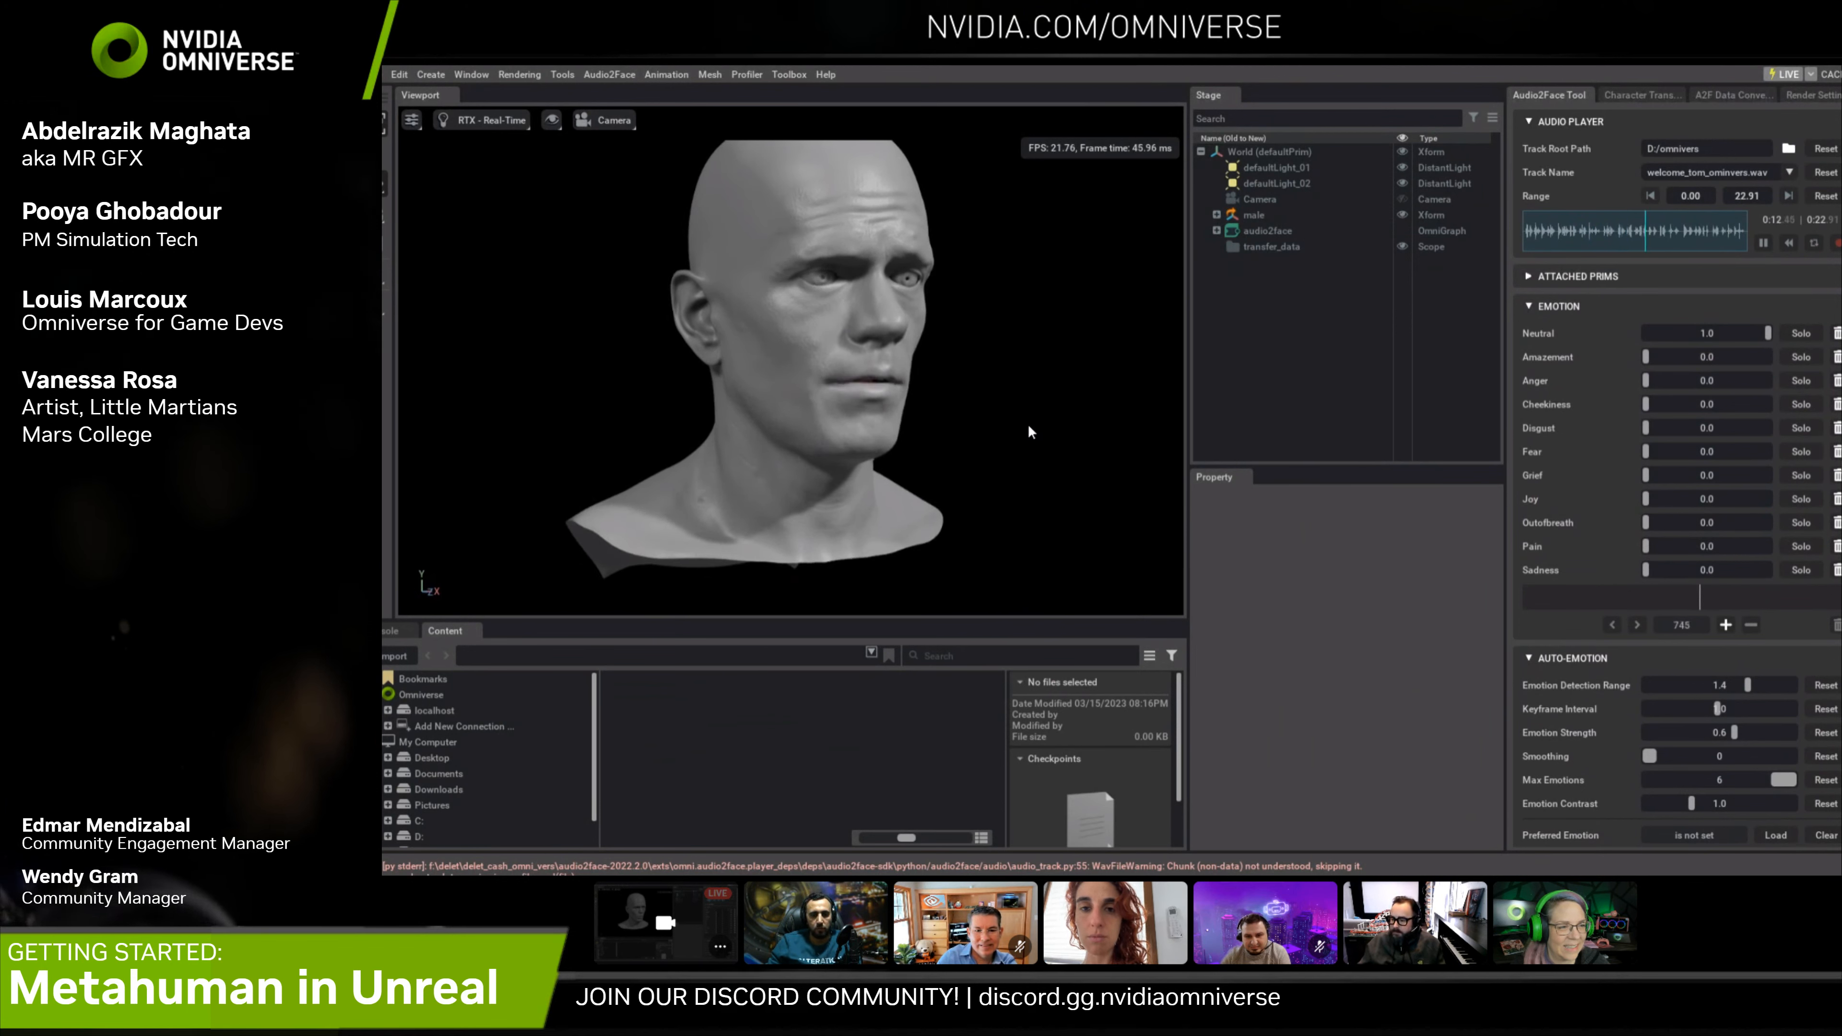
pyautogui.scroll(-1, 1029, 425)
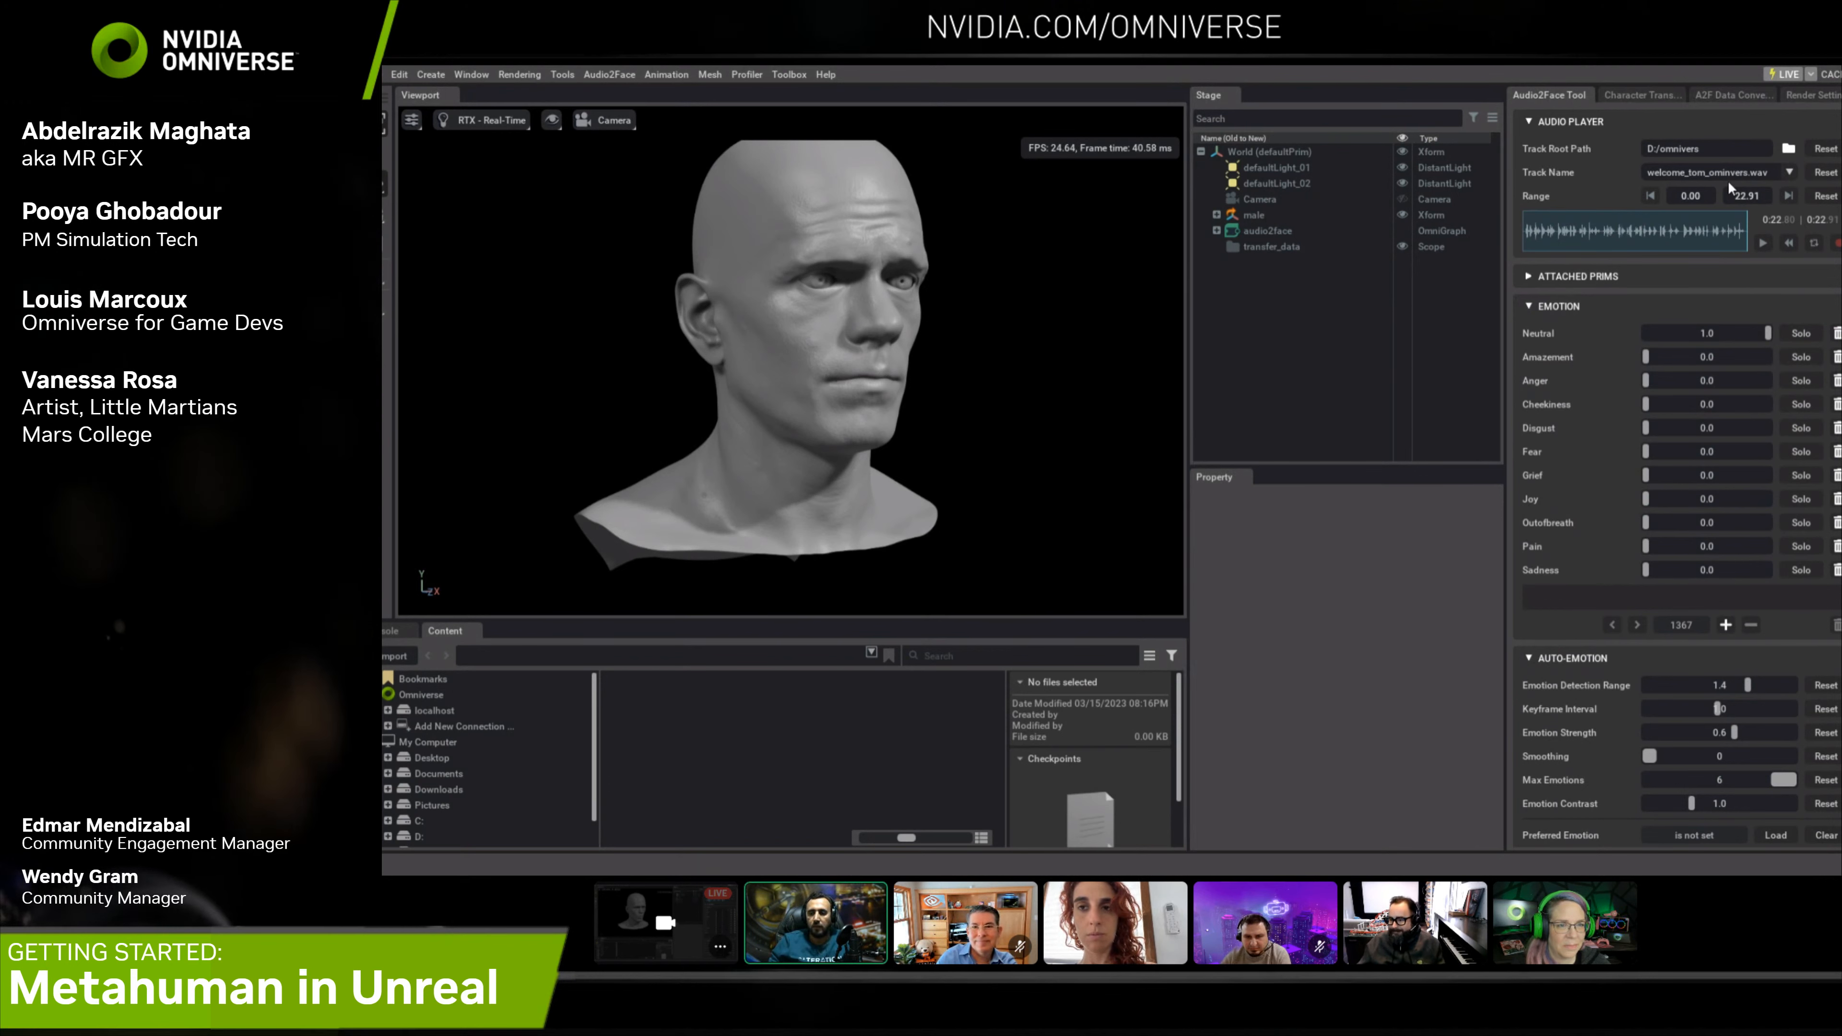
# Reload the D:/omnivers audio folder, sample Untitled 1.wav, and select welcome_tom_ominvers.wav as the track again
pyautogui.click(1790, 149)
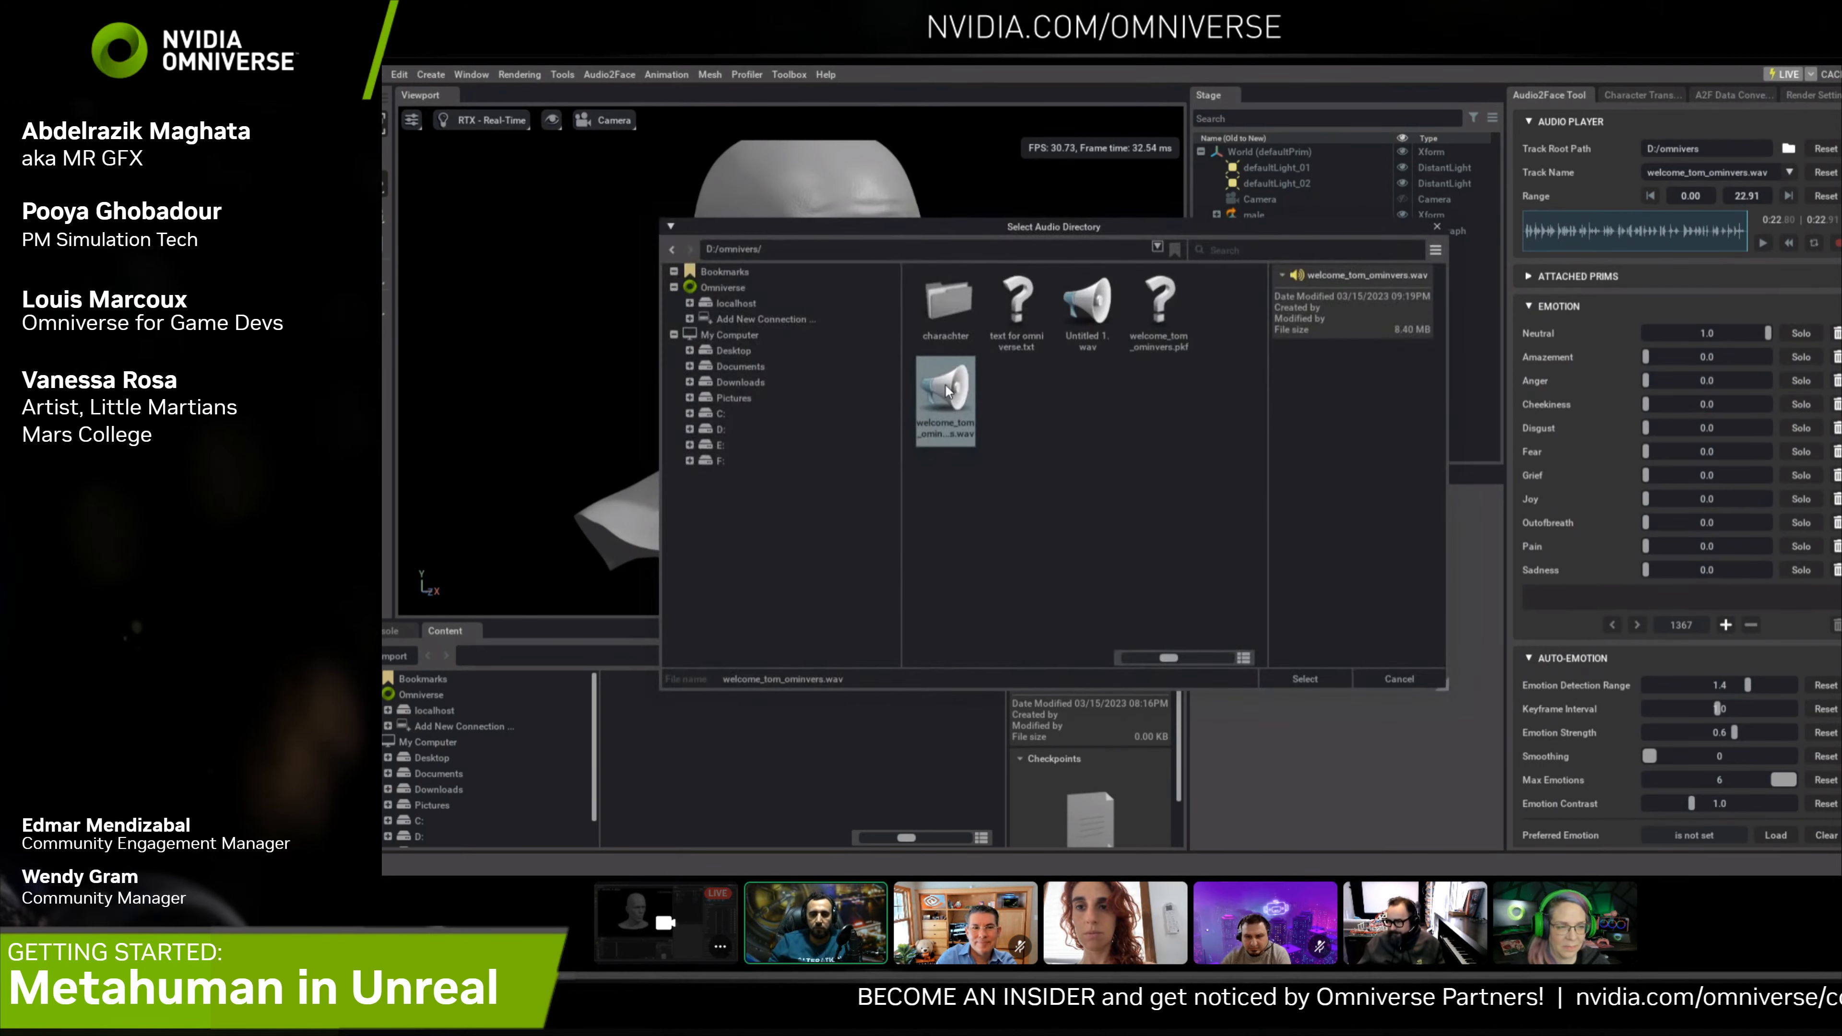
pyautogui.doubleClick(1087, 302)
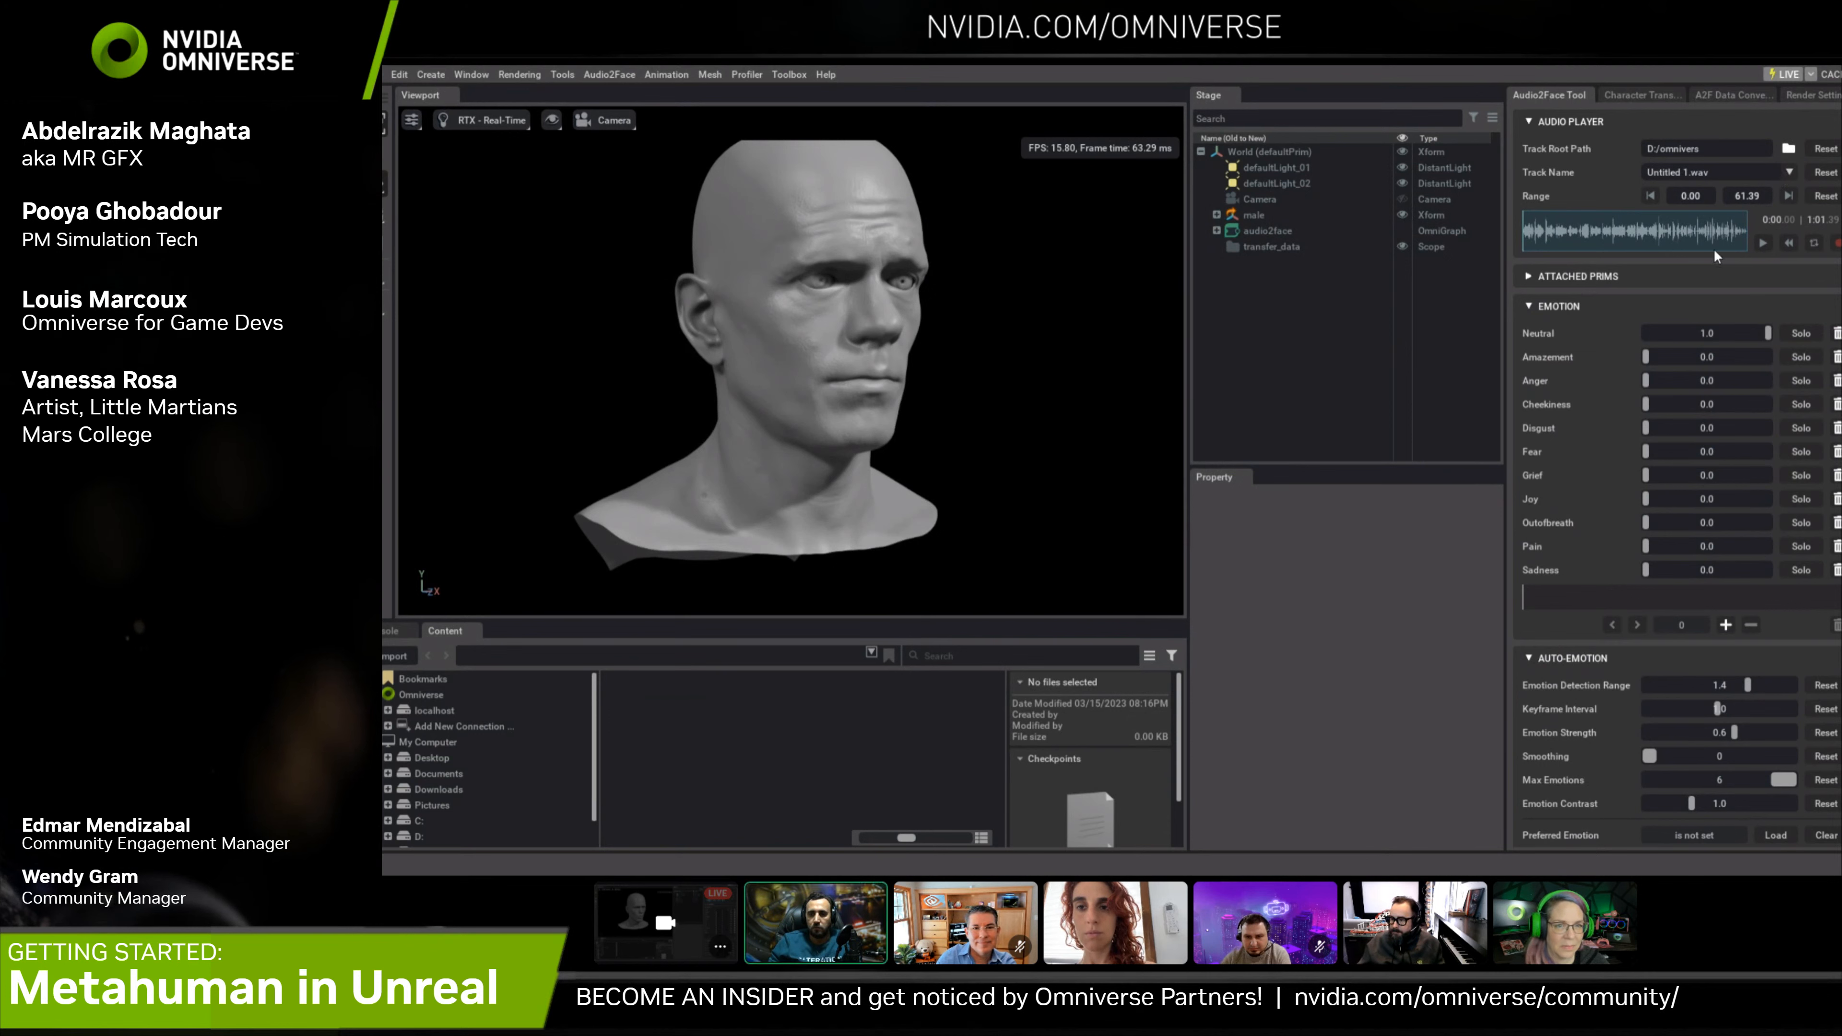
pyautogui.click(1763, 244)
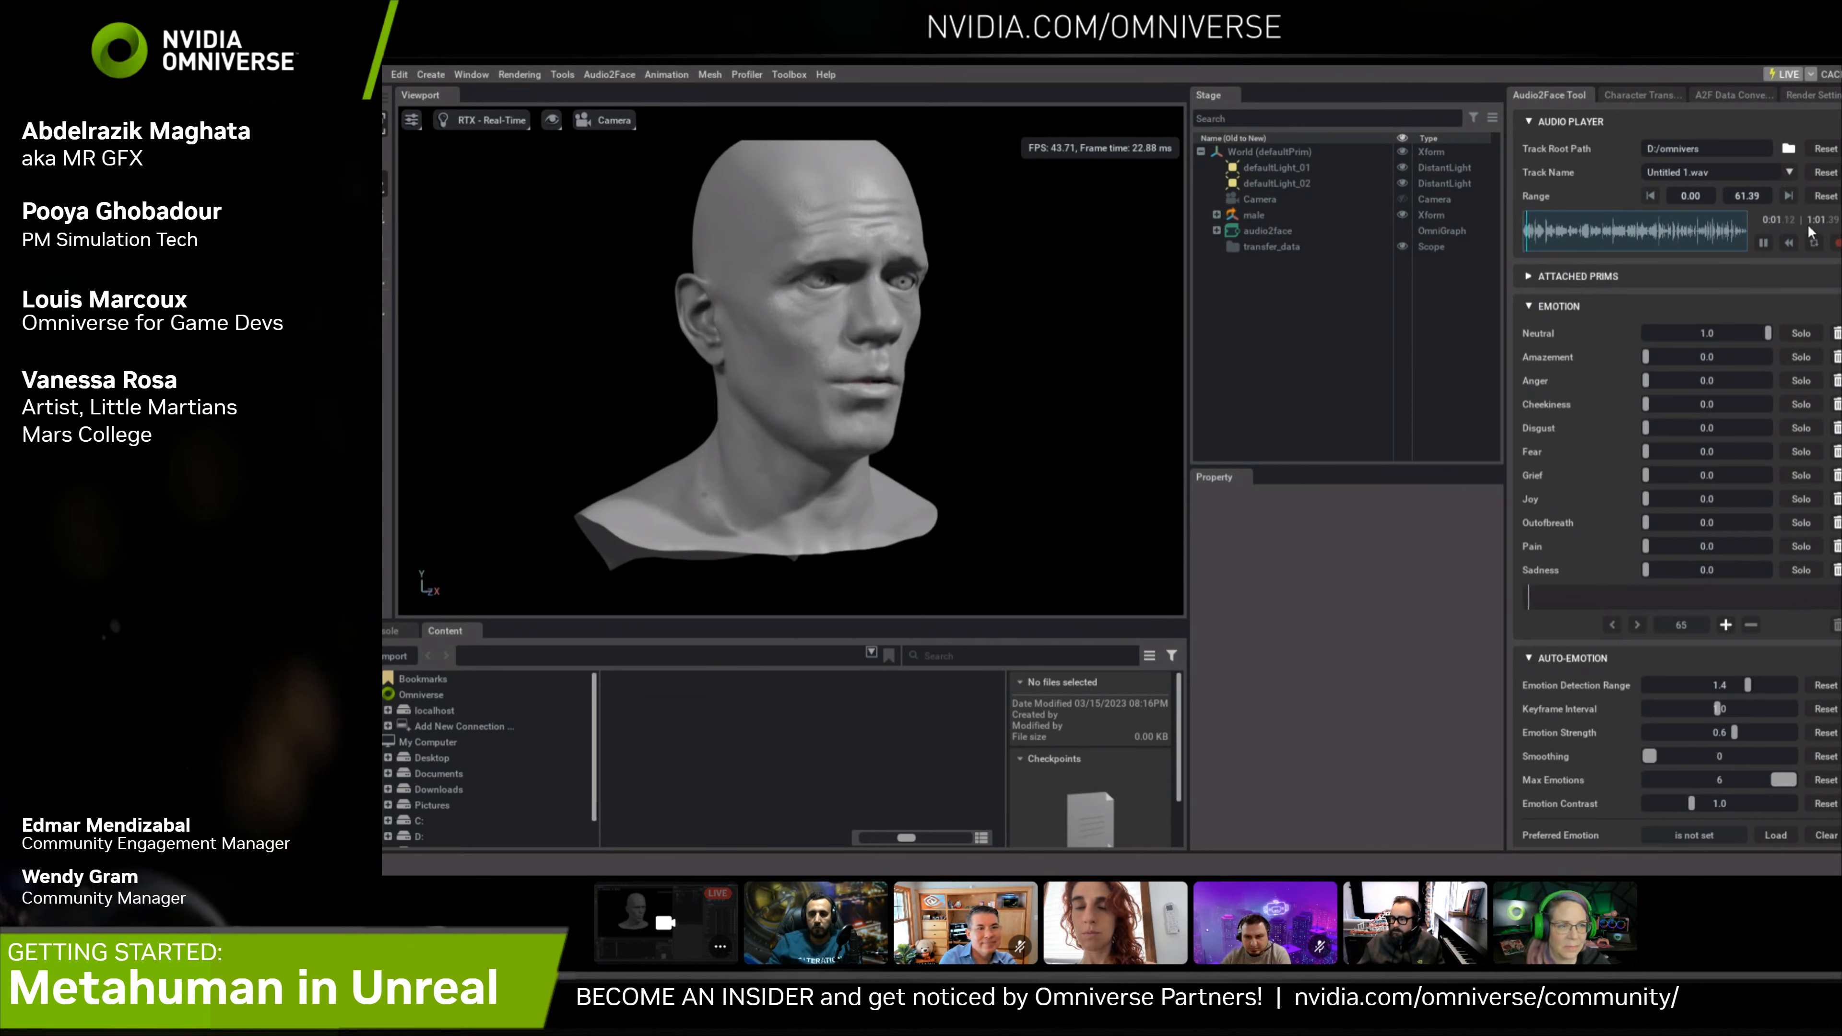
pyautogui.click(1764, 245)
pyautogui.click(1788, 172)
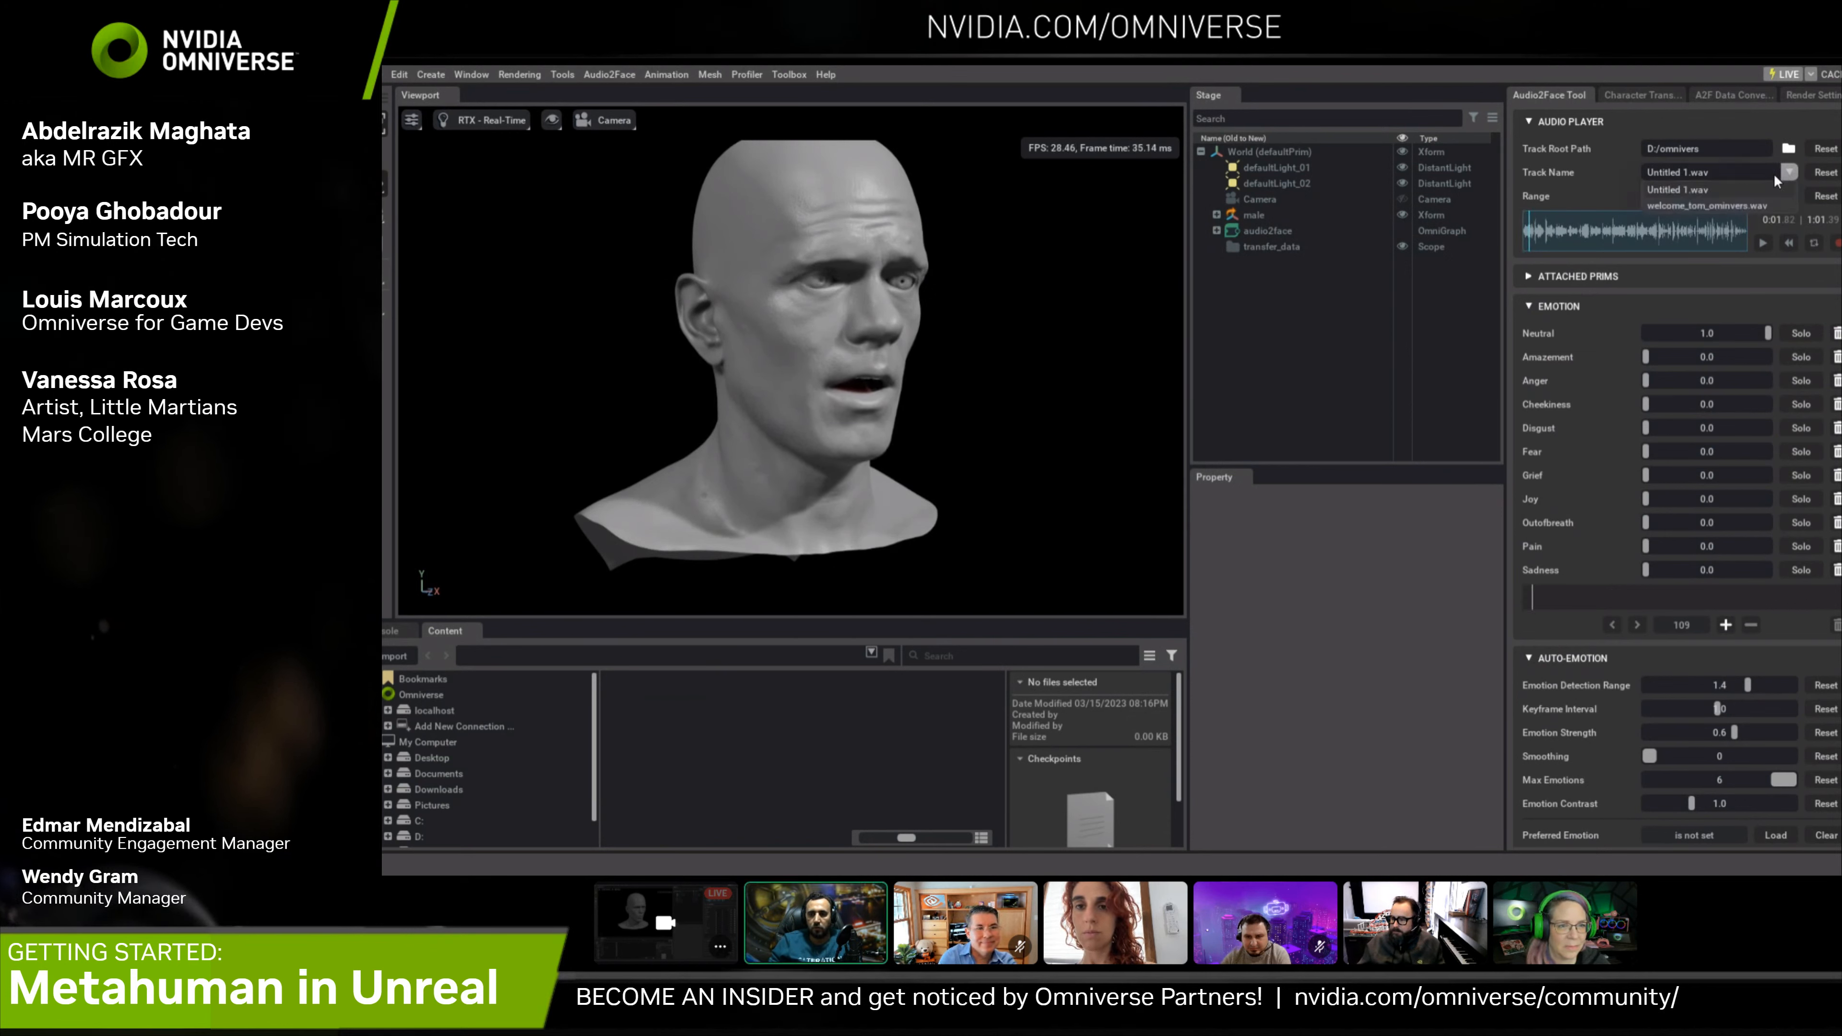
pyautogui.click(1690, 206)
# Play a few seconds of the welcome track, pause it, and scrub the waveform back near its beginning
pyautogui.click(1764, 245)
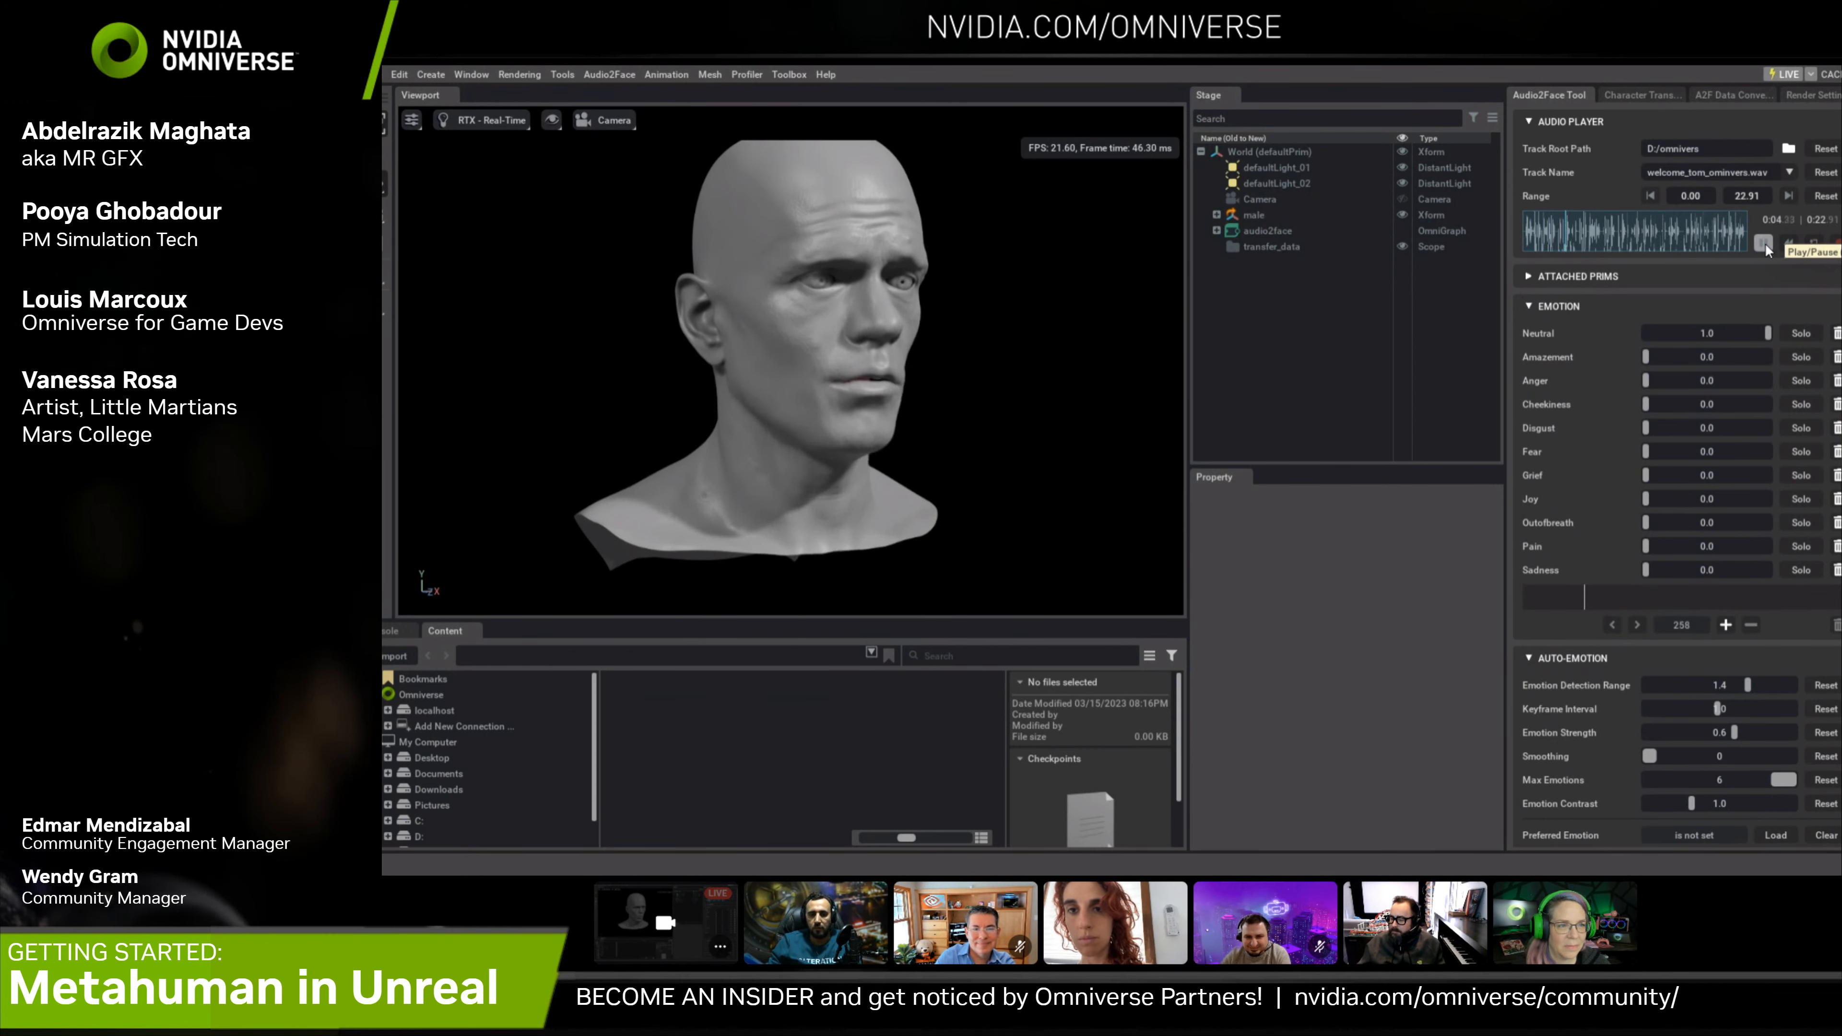
pyautogui.click(1765, 247)
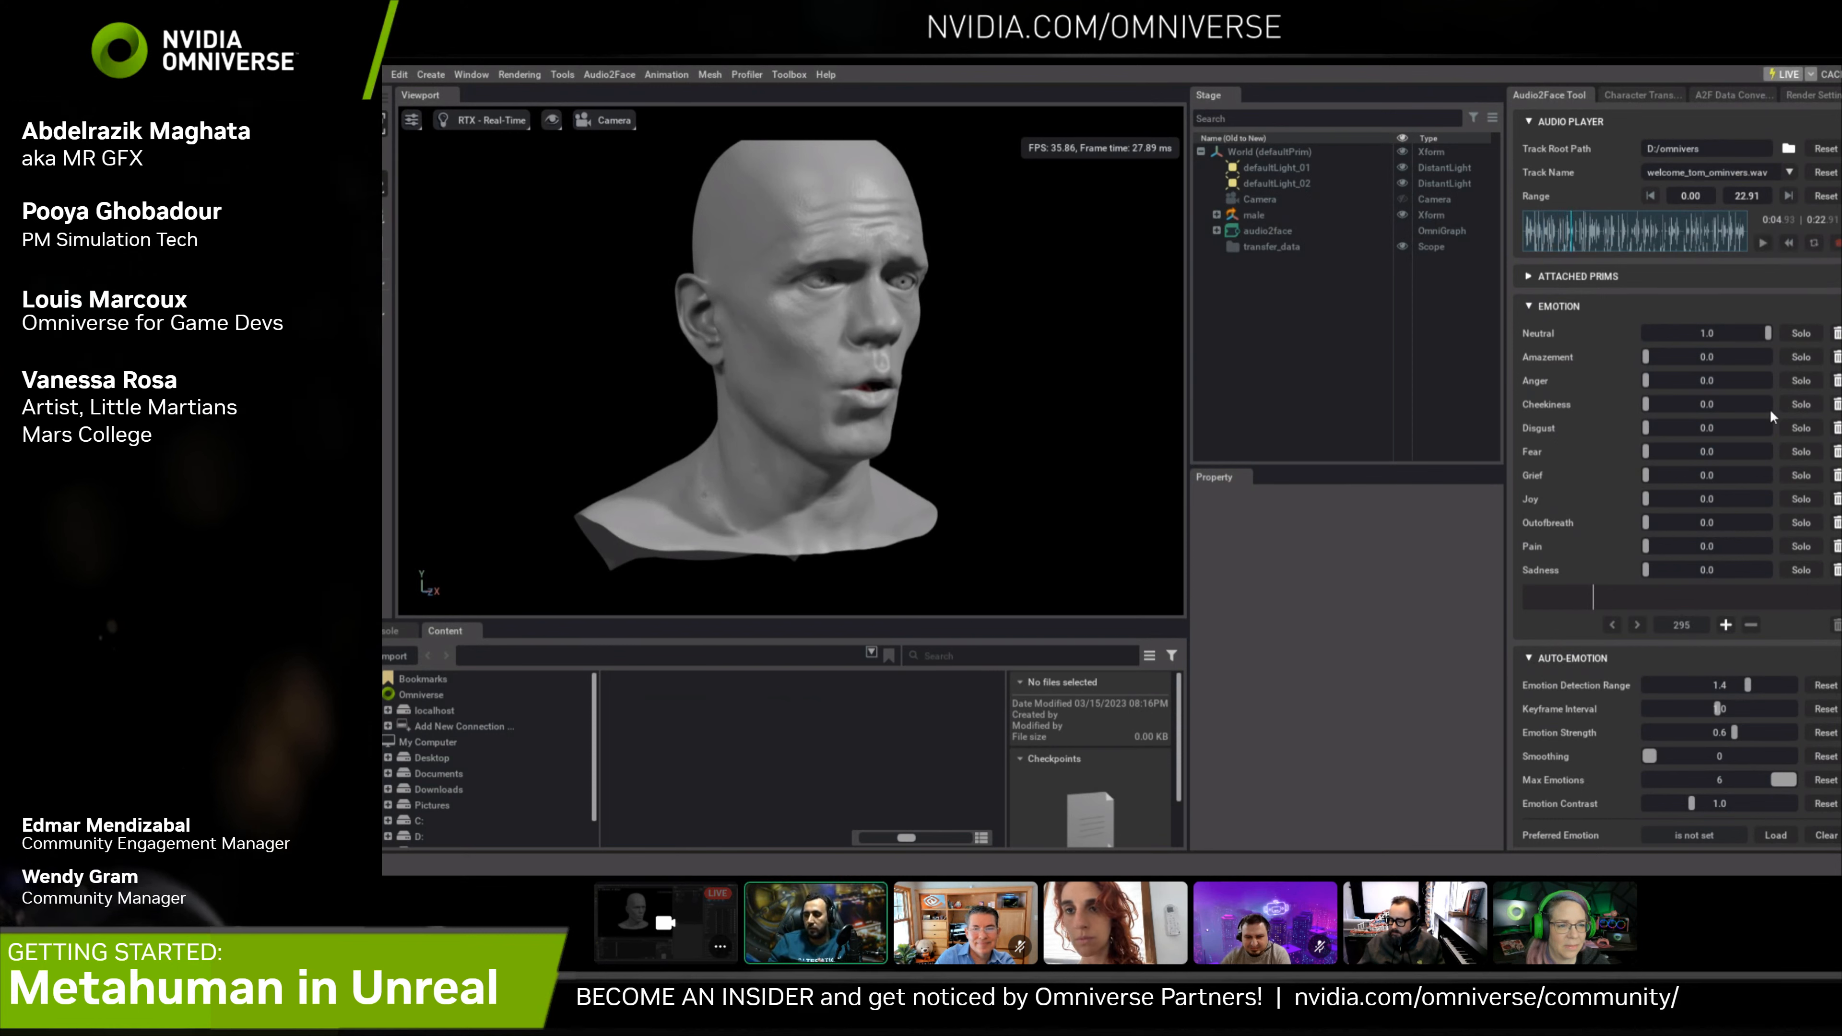
pyautogui.click(1534, 239)
pyautogui.moveTo(1531, 235); pyautogui.dragTo(1536, 246)
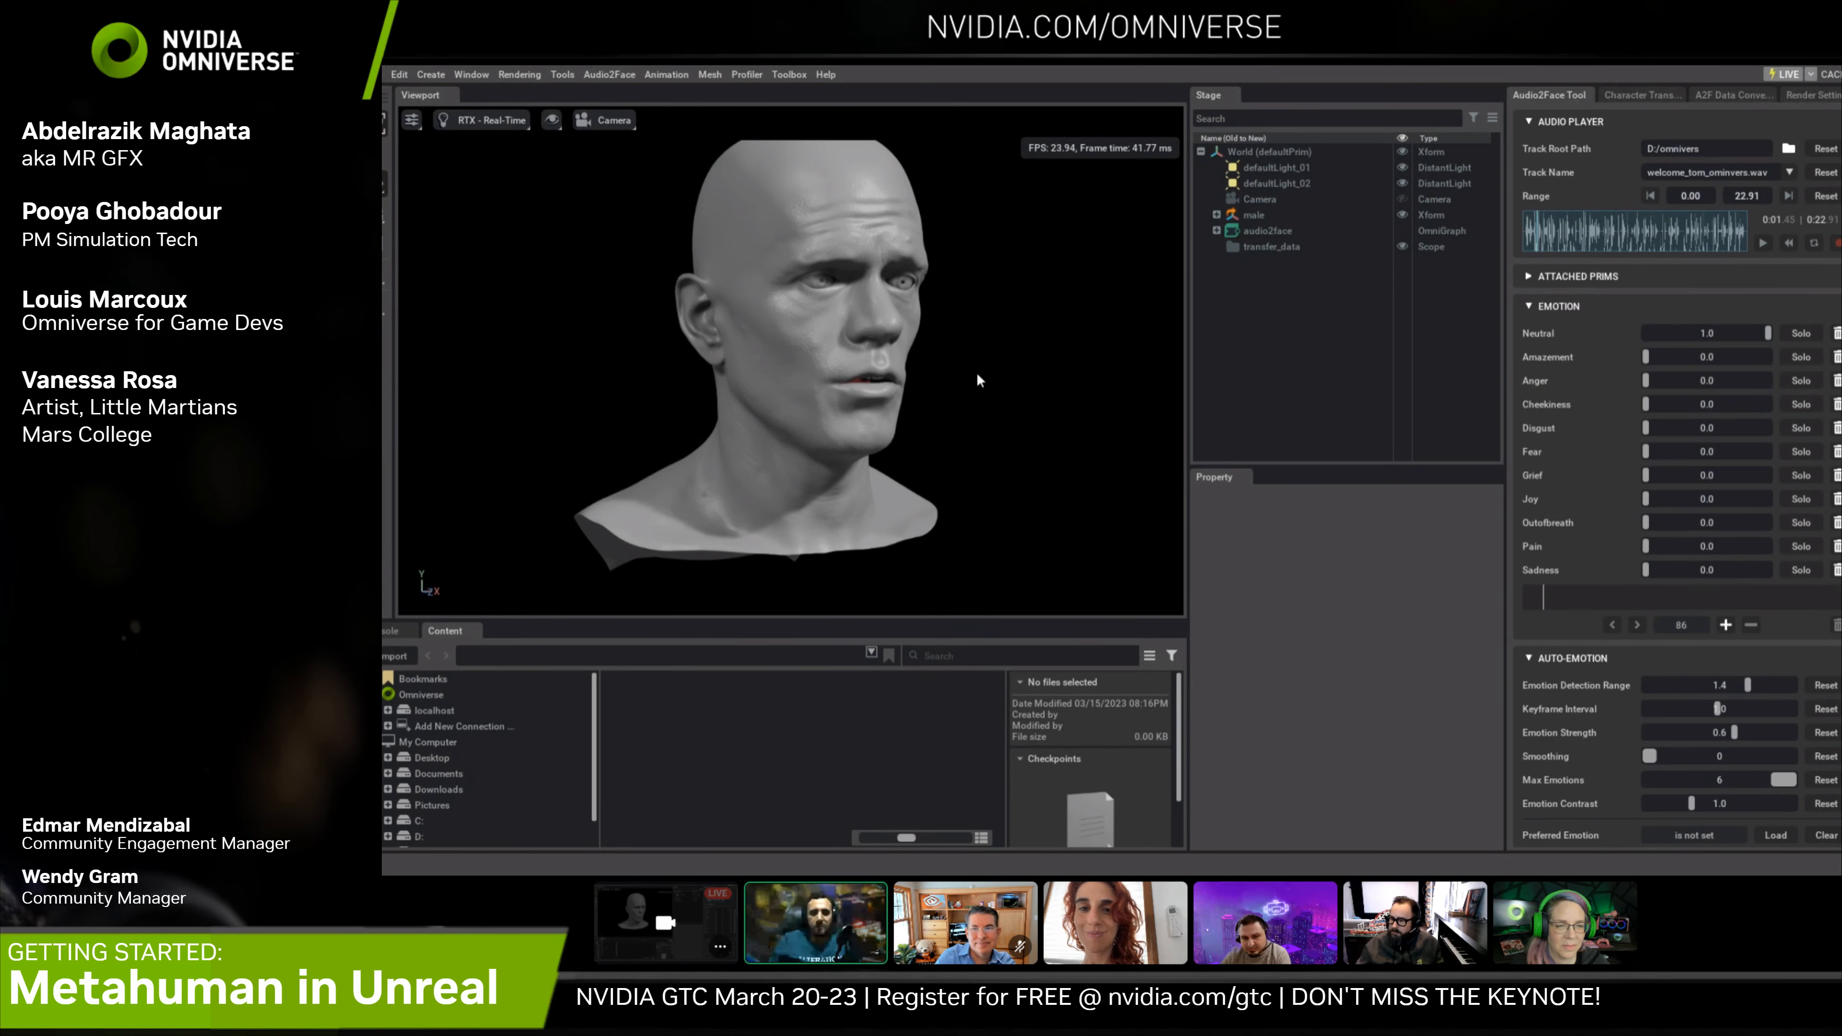
# Reload the D:/omnivers folder as the audio directory and set the track to welcome_tom_ominvers.wav
pyautogui.click(1789, 150)
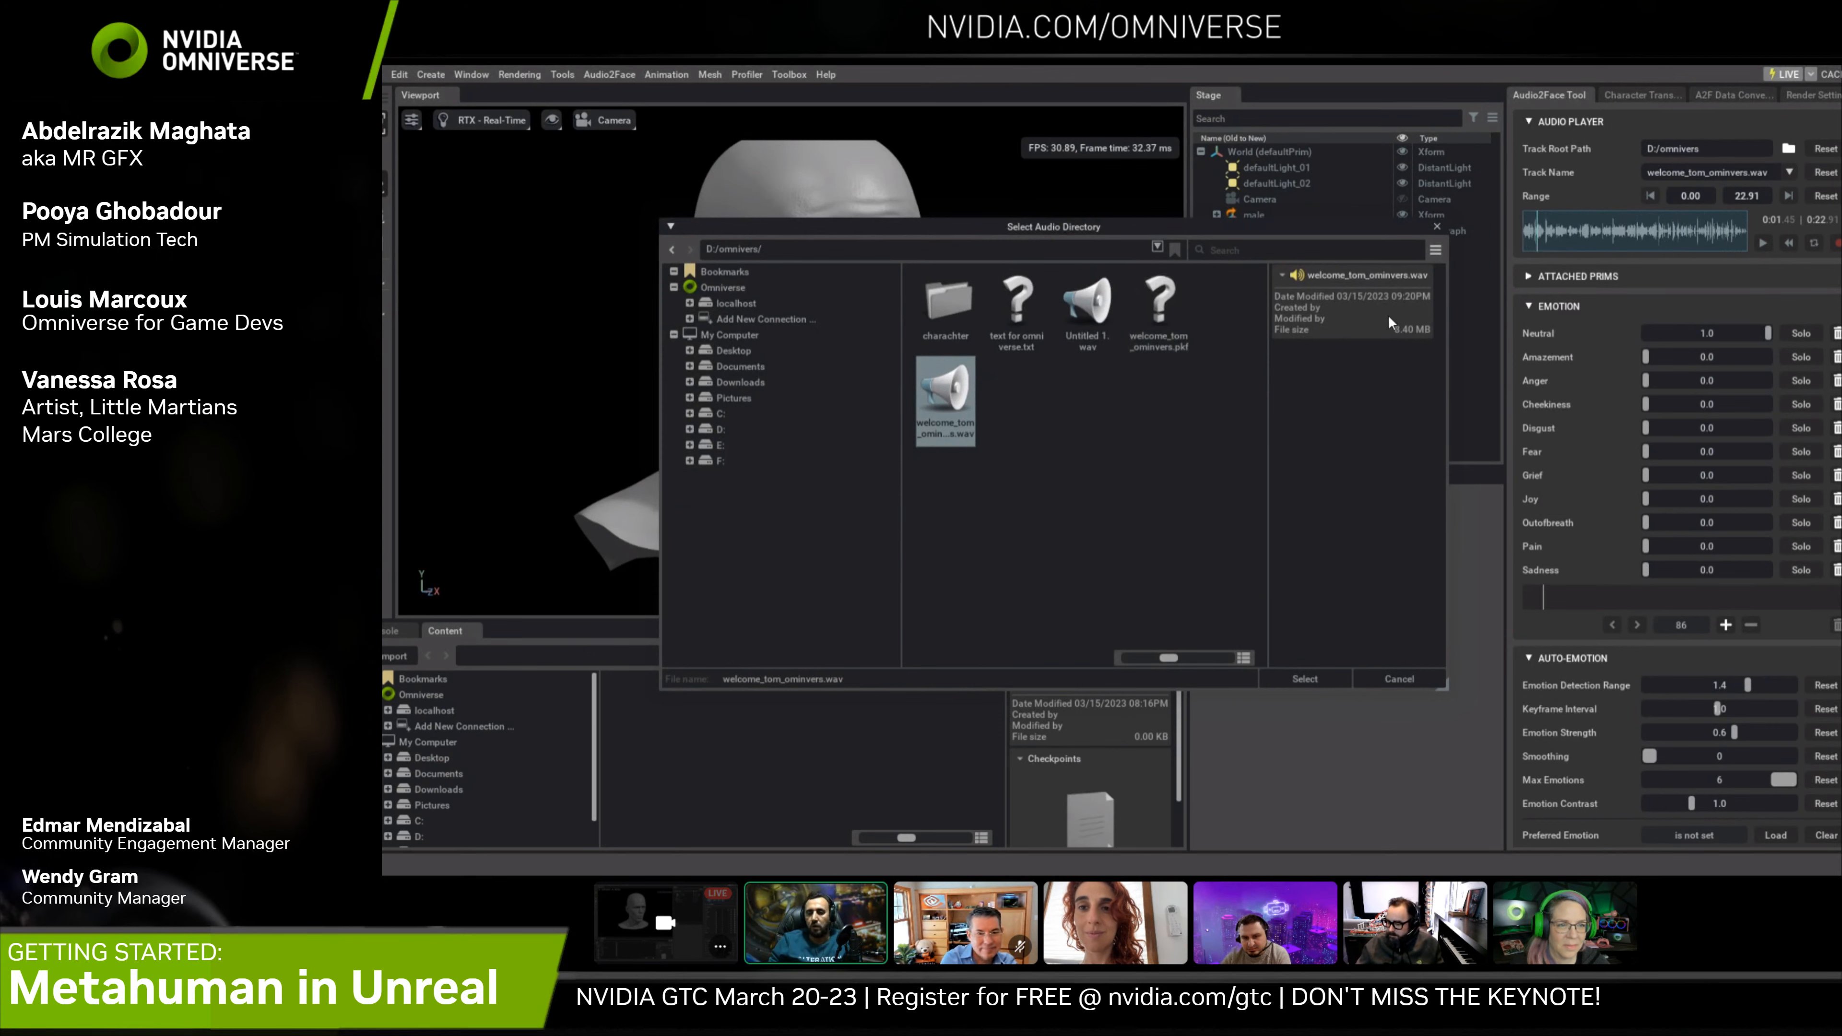
pyautogui.click(1305, 680)
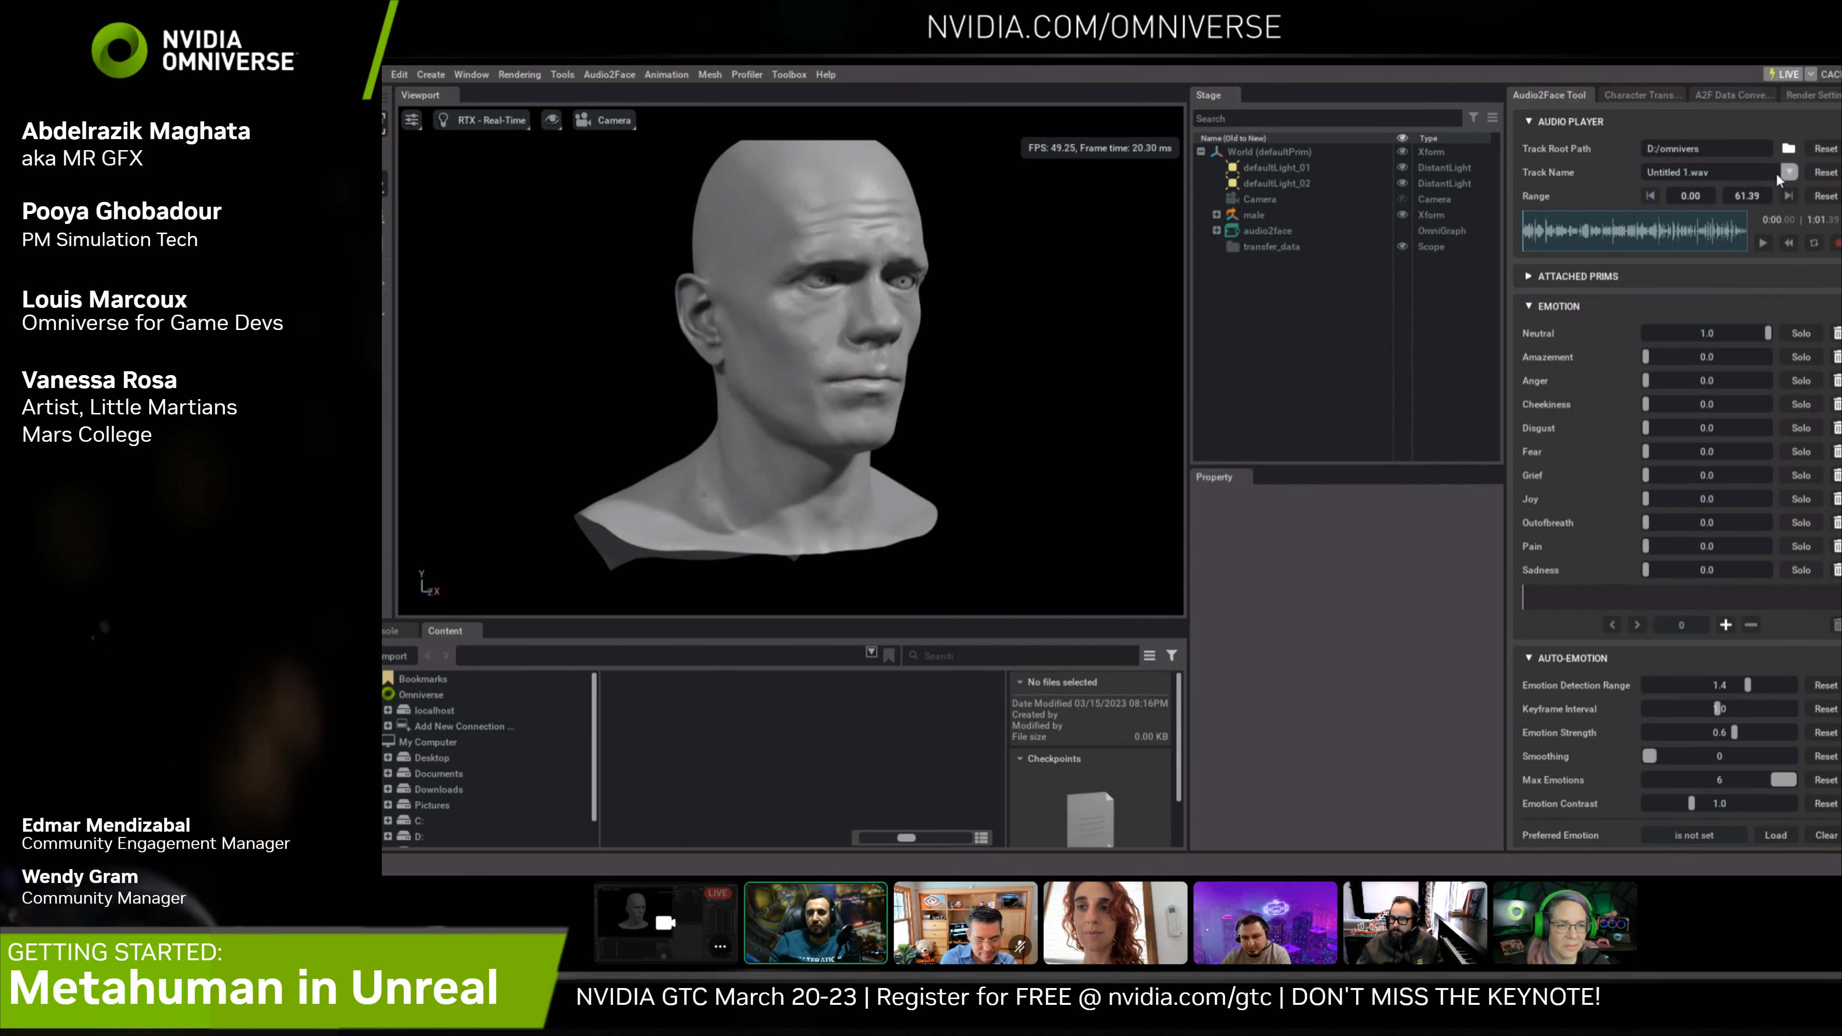
pyautogui.click(1789, 173)
pyautogui.click(1715, 207)
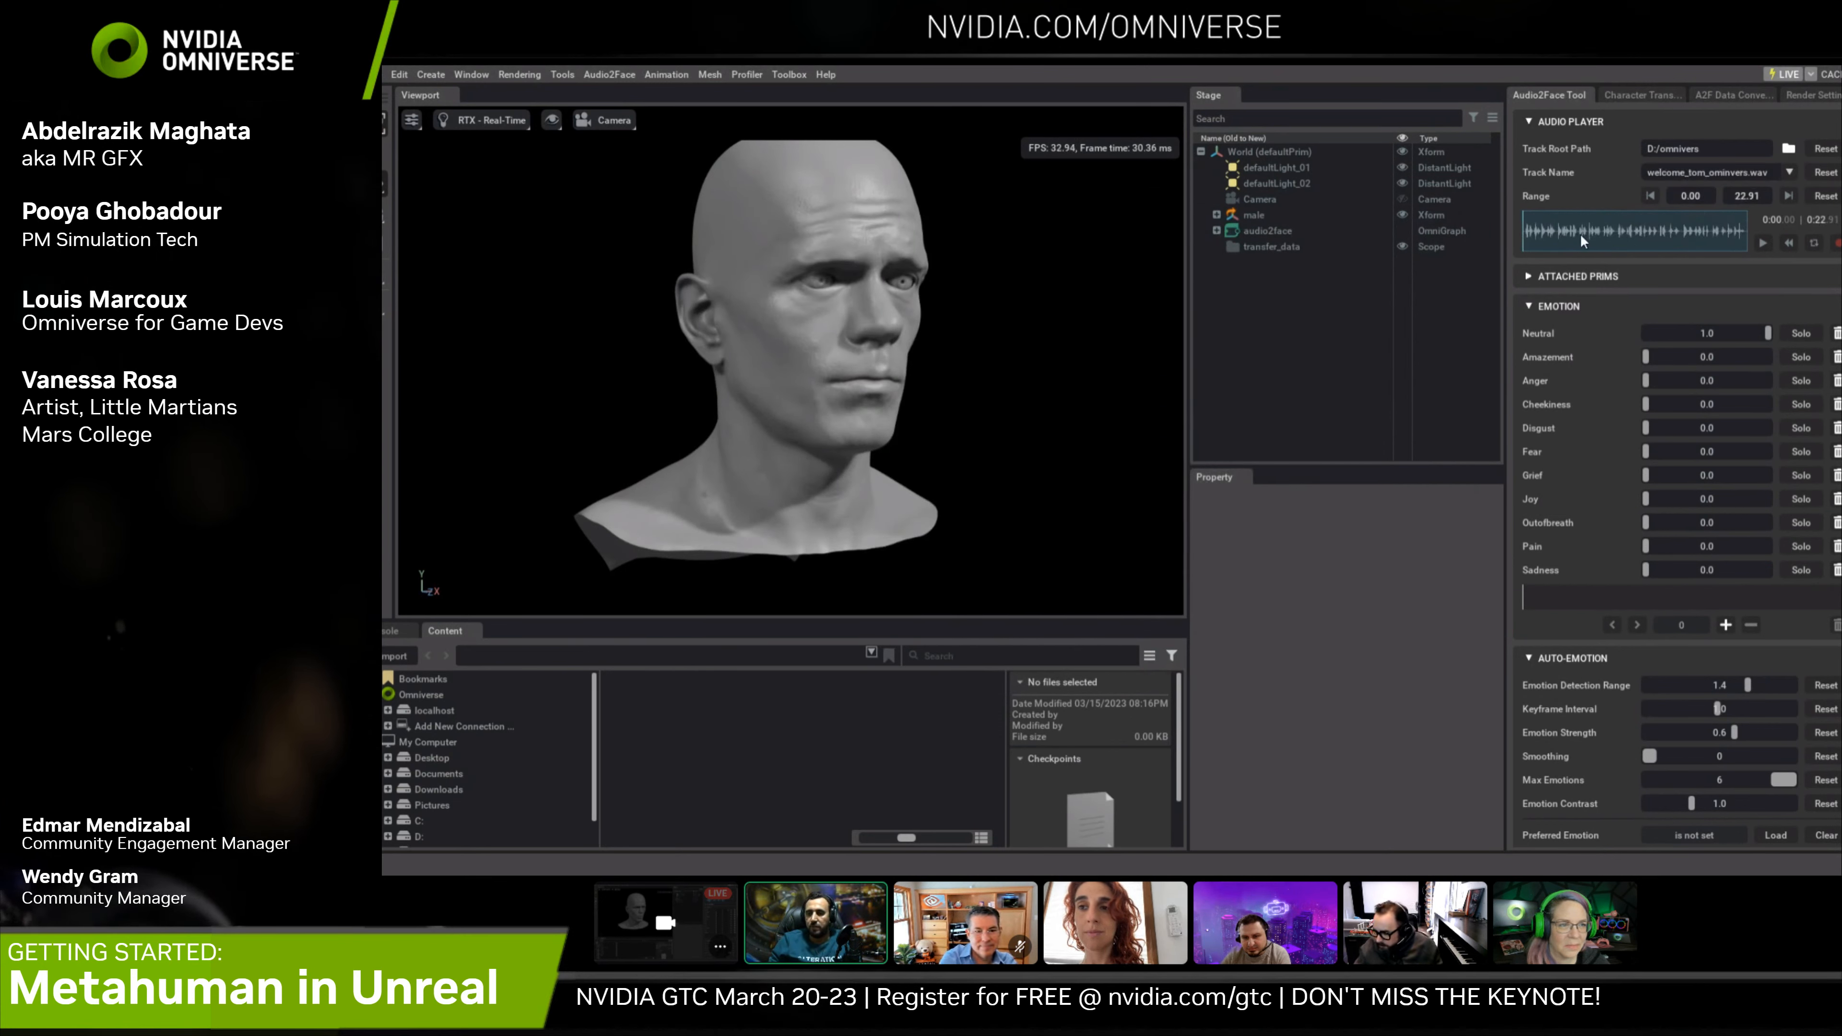
# Preview the opening seconds of the reloaded welcome track repeatedly, returning to the start to check the lip sync
pyautogui.click(1764, 245)
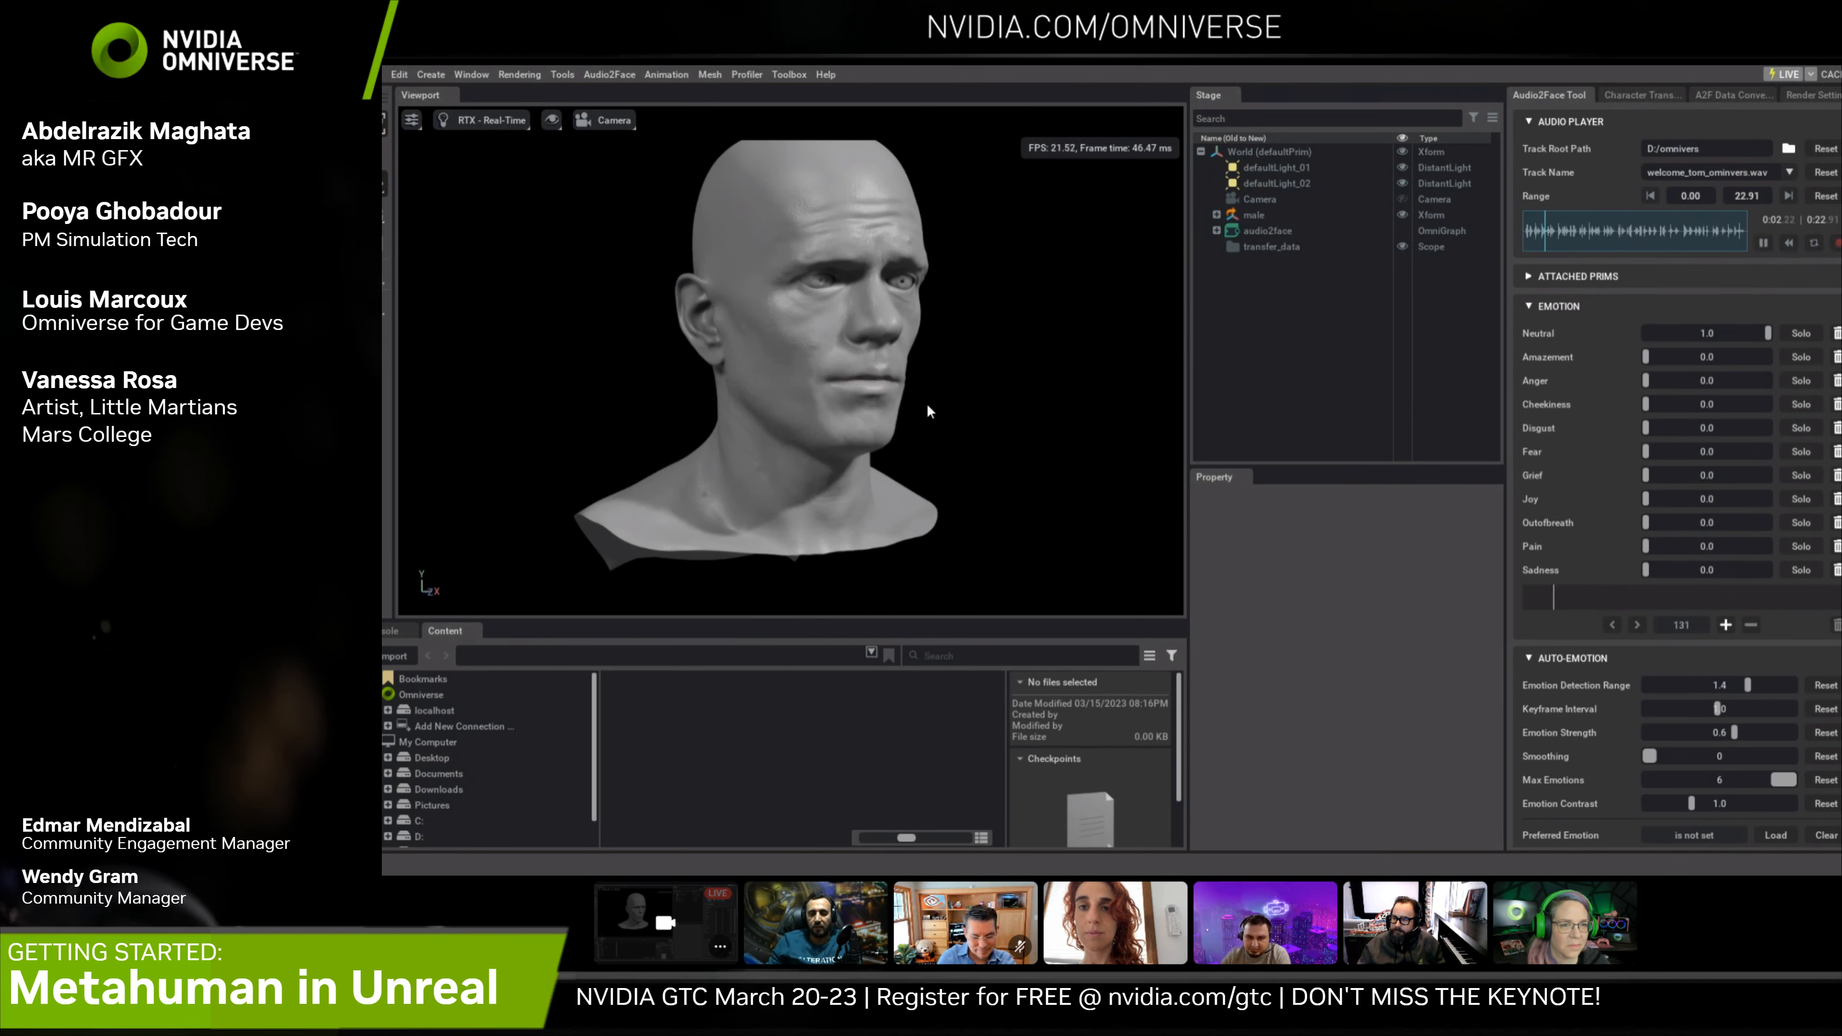
pyautogui.click(1763, 244)
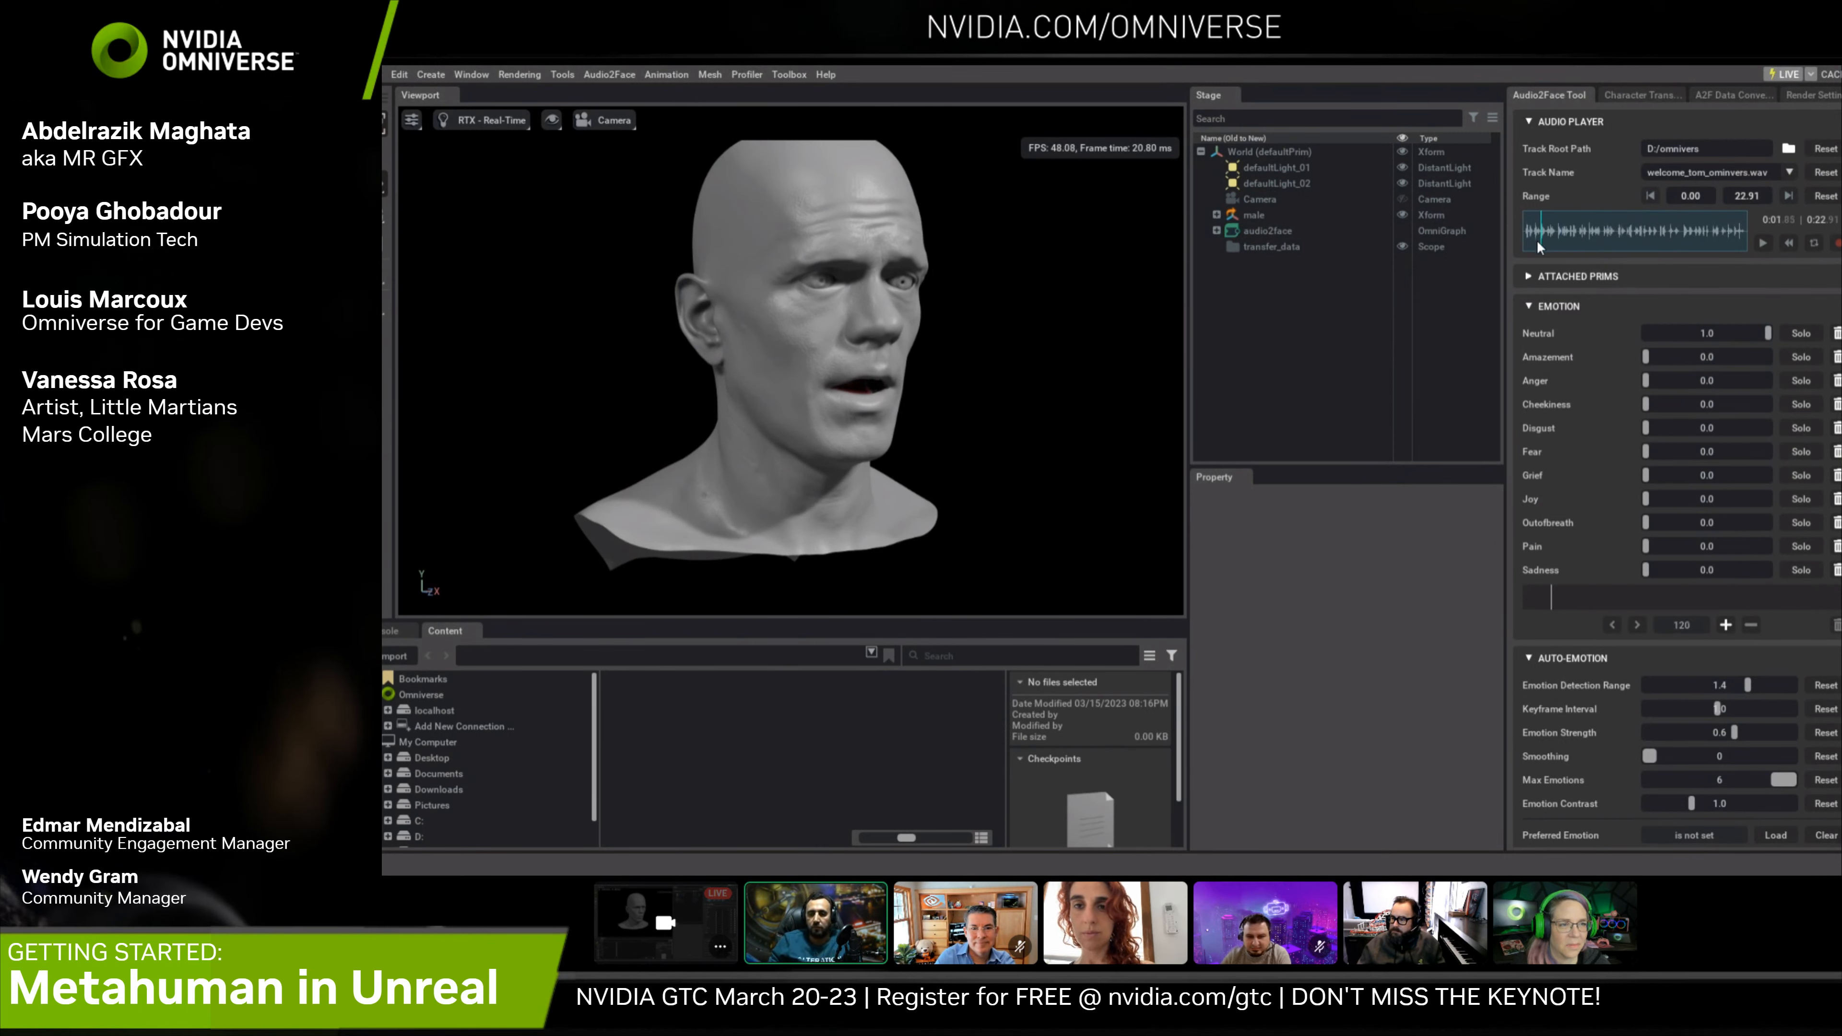
pyautogui.click(1766, 247)
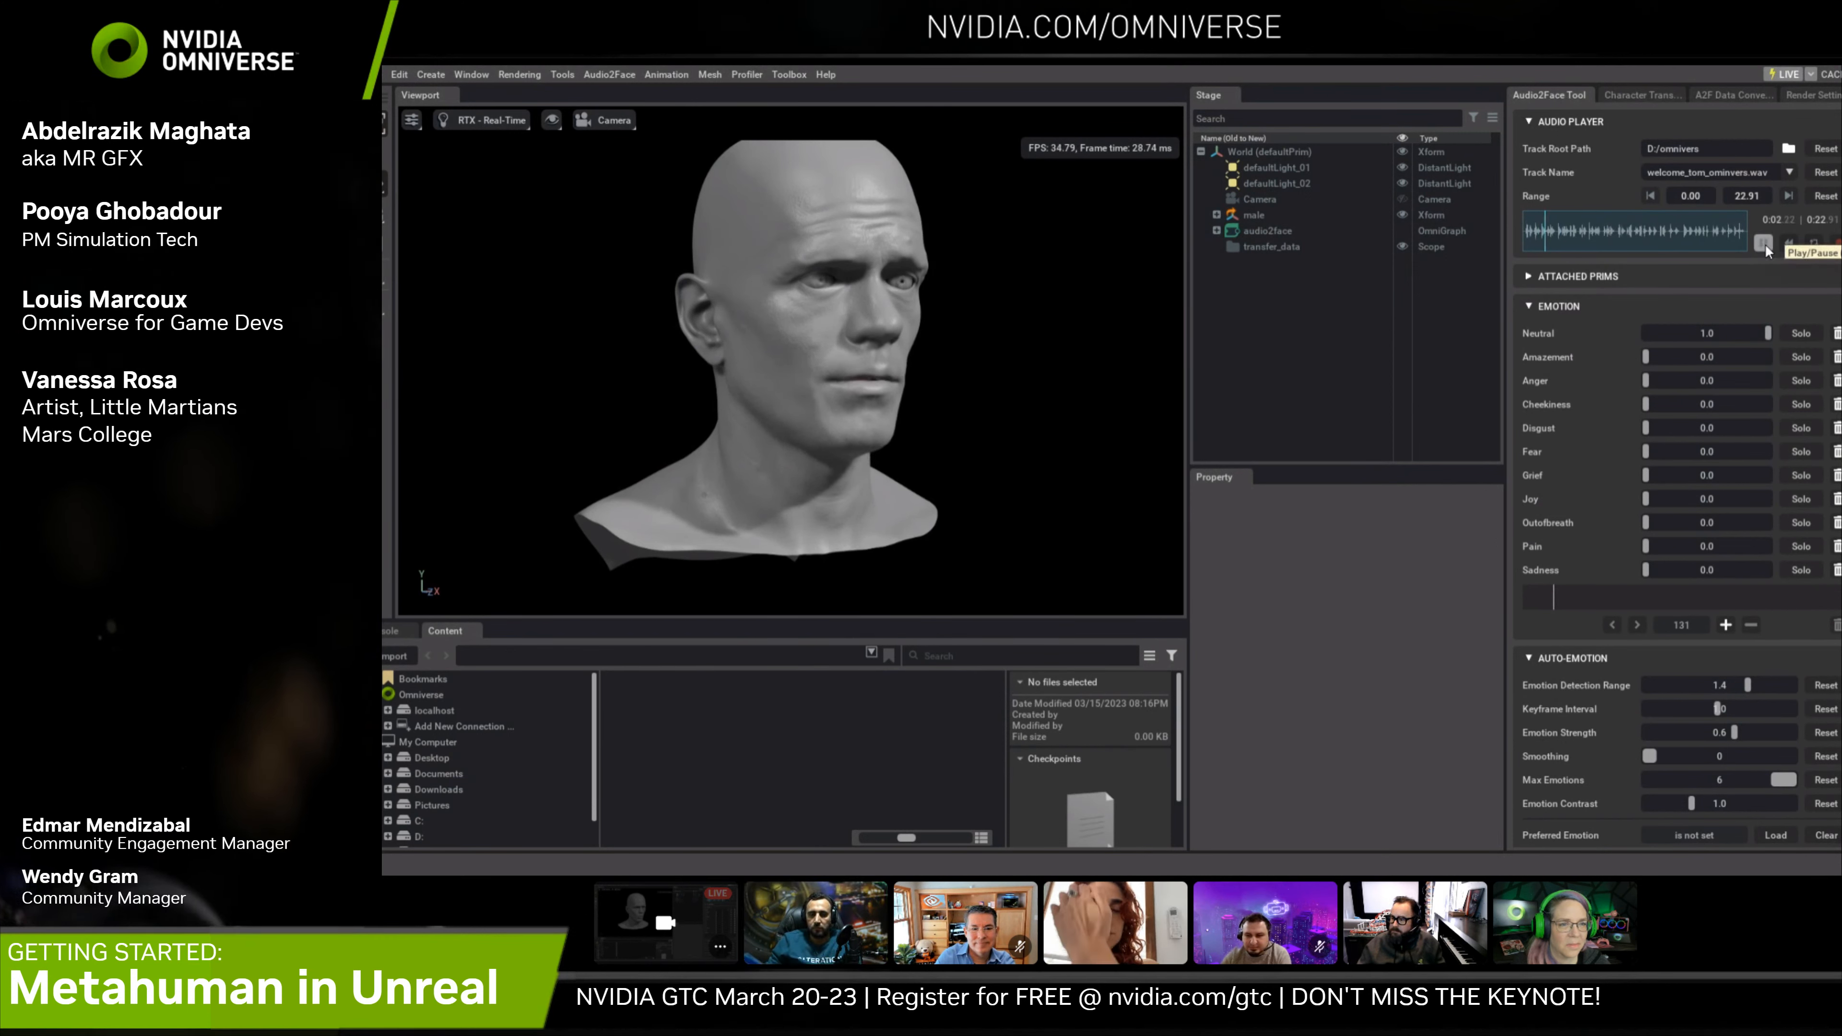
pyautogui.click(1789, 244)
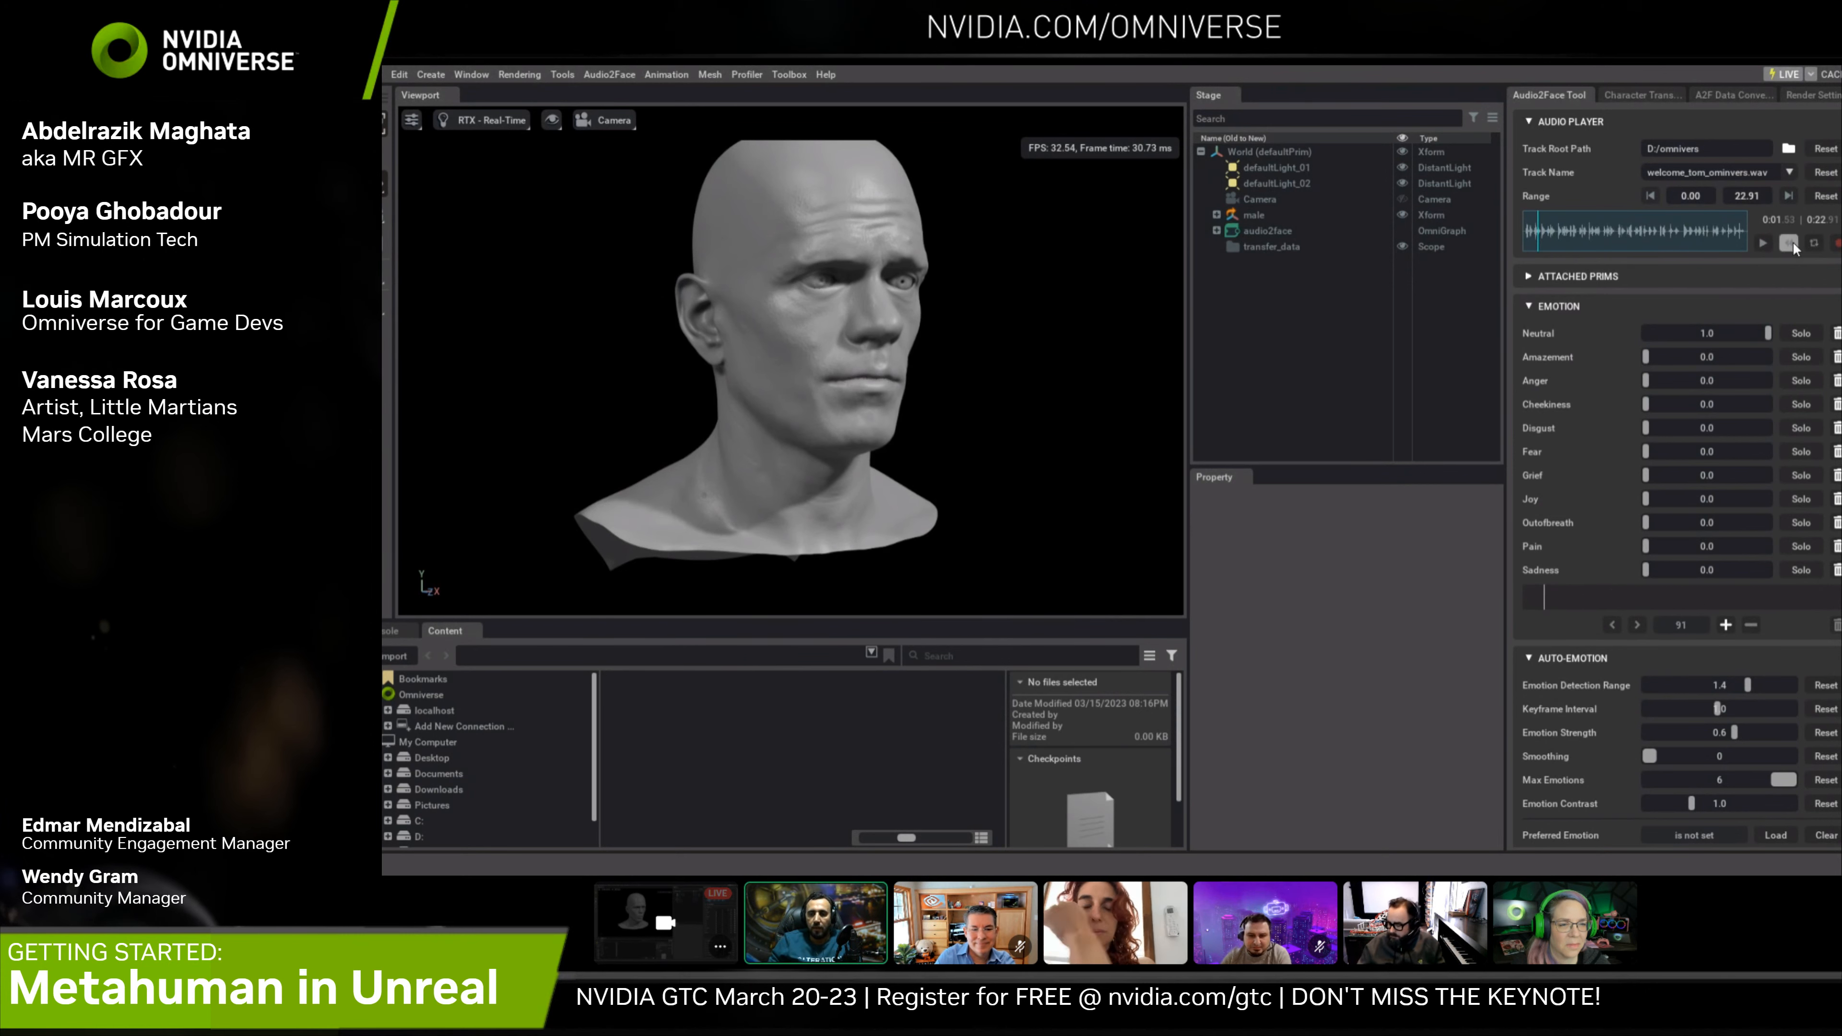
pyautogui.click(1768, 245)
pyautogui.click(1768, 245)
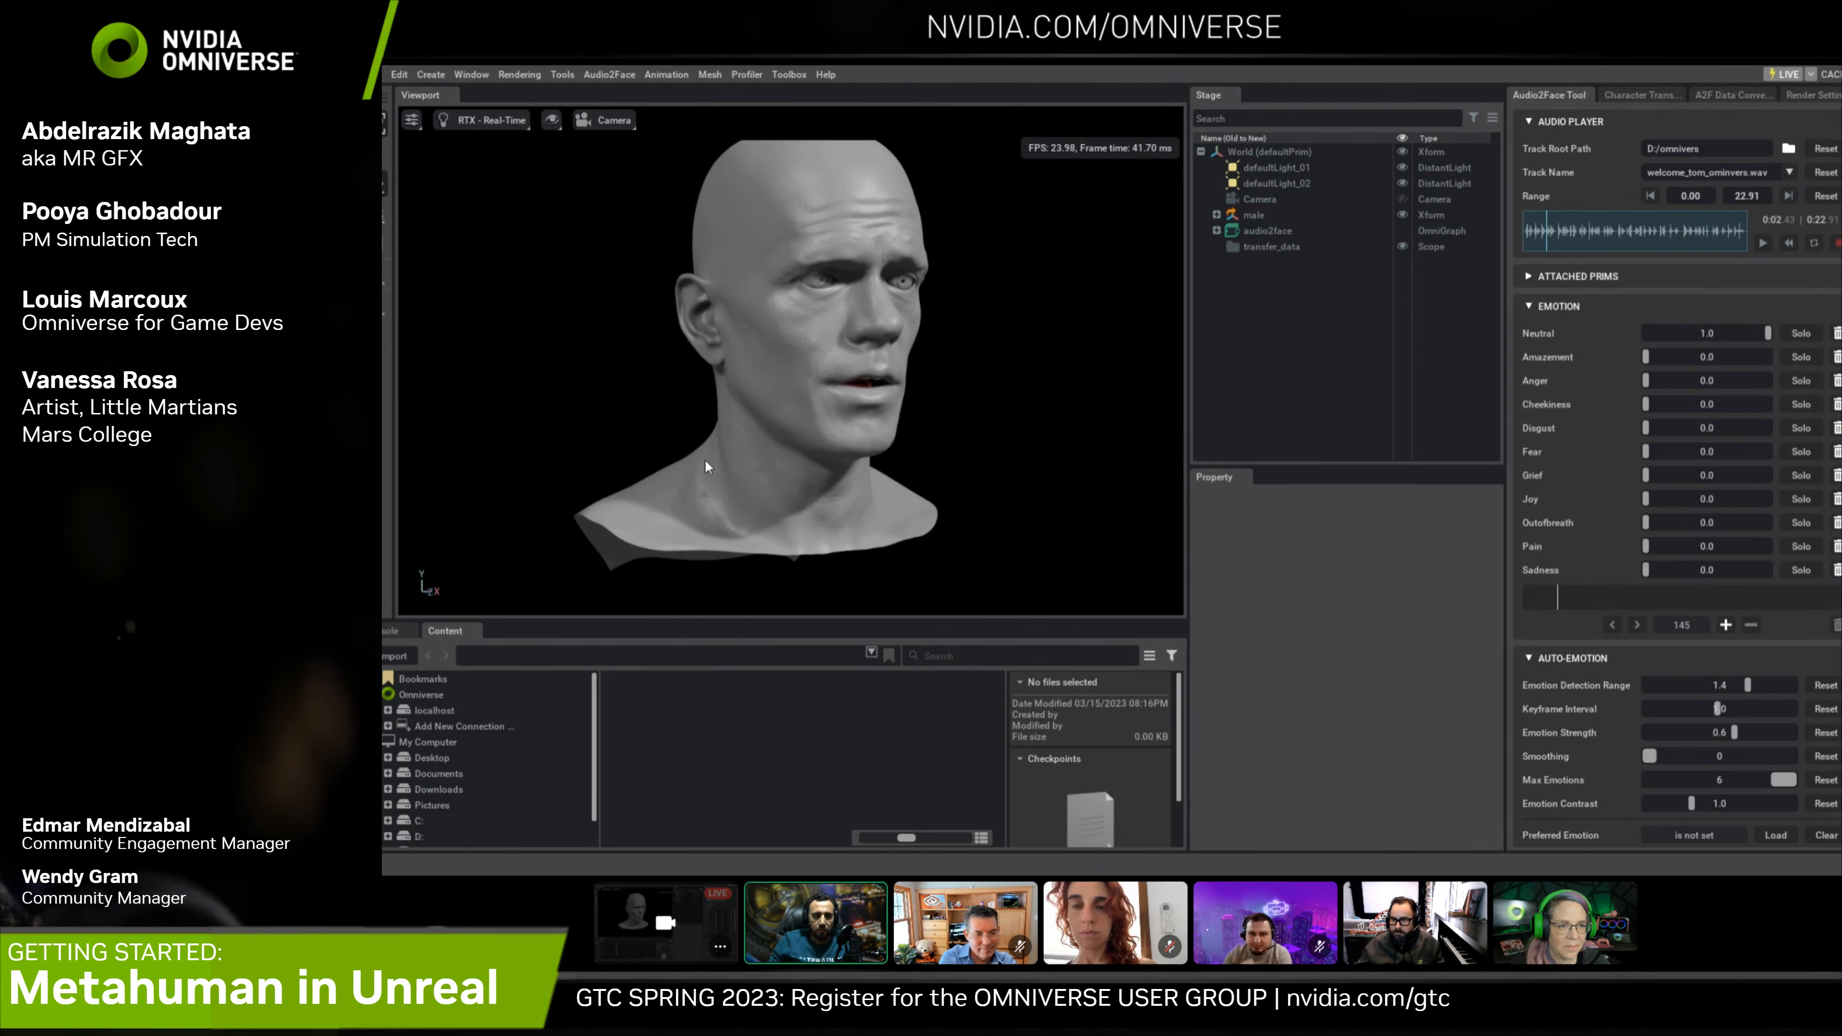
# Refresh the audio directory from D:/omnivers once more and choose welcome_tom_ominvers.wav as the track
pyautogui.click(1788, 149)
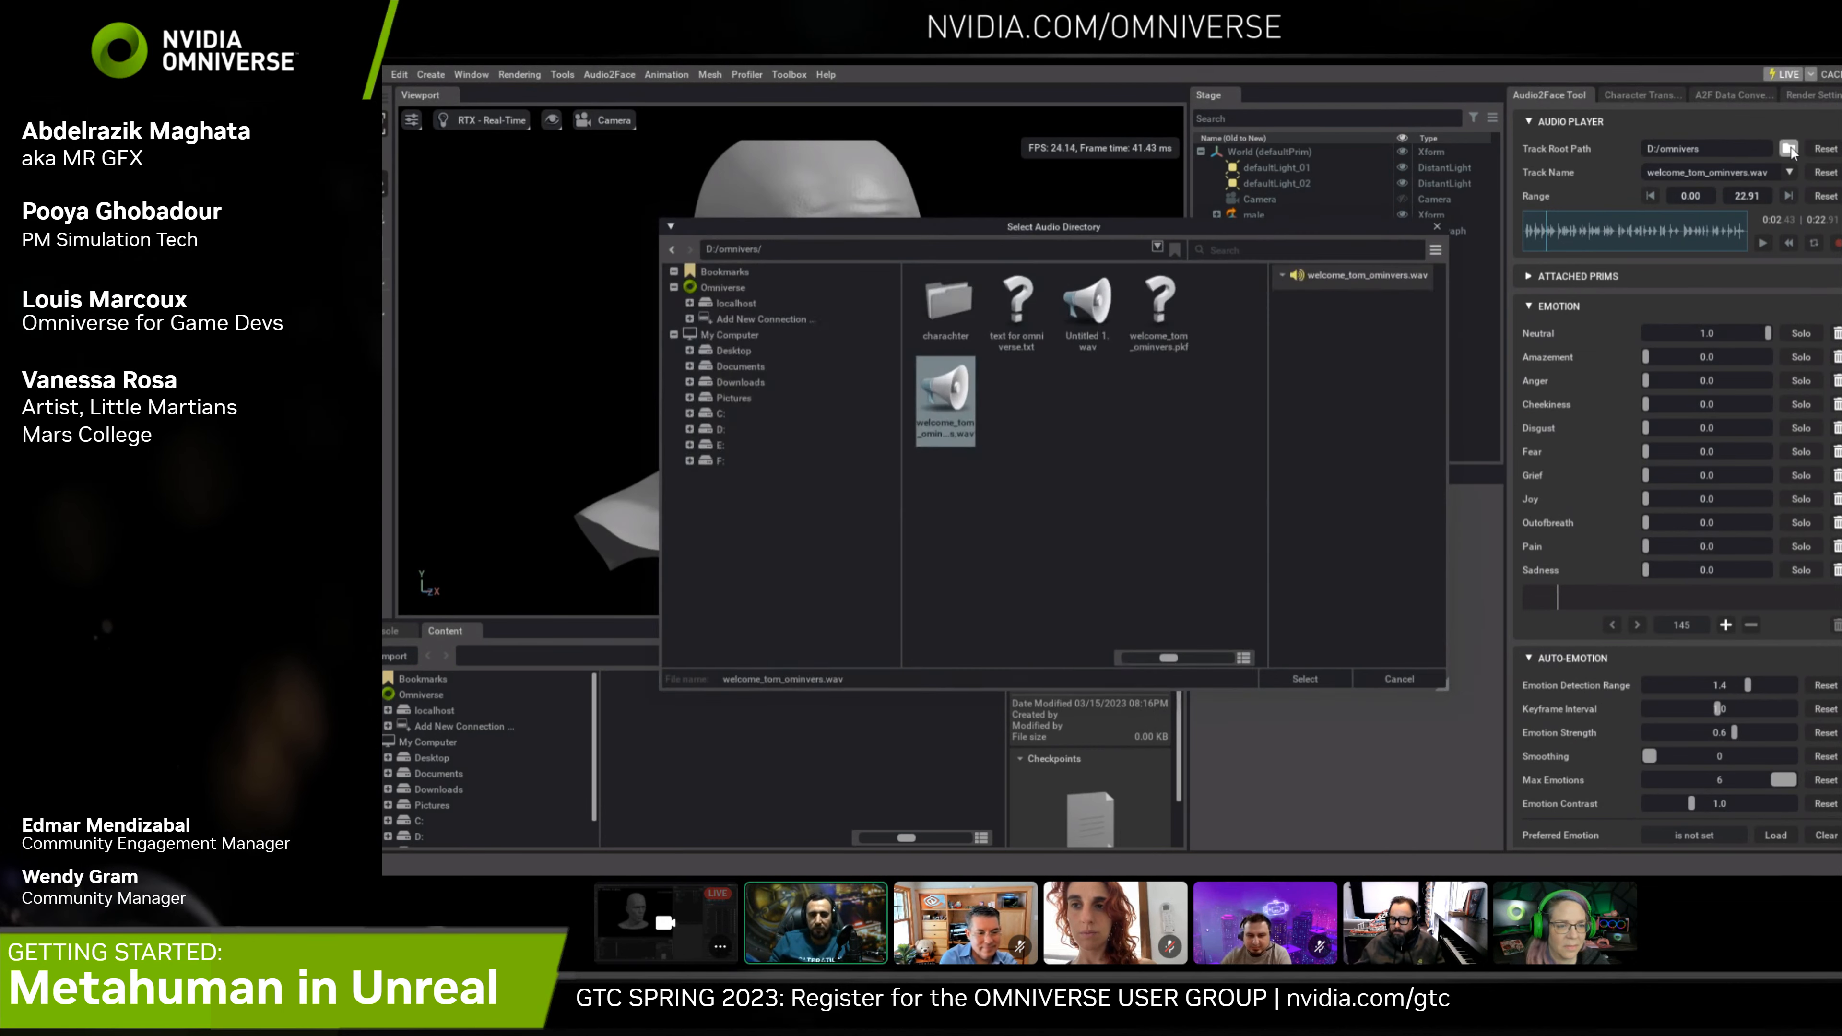
pyautogui.doubleClick(937, 400)
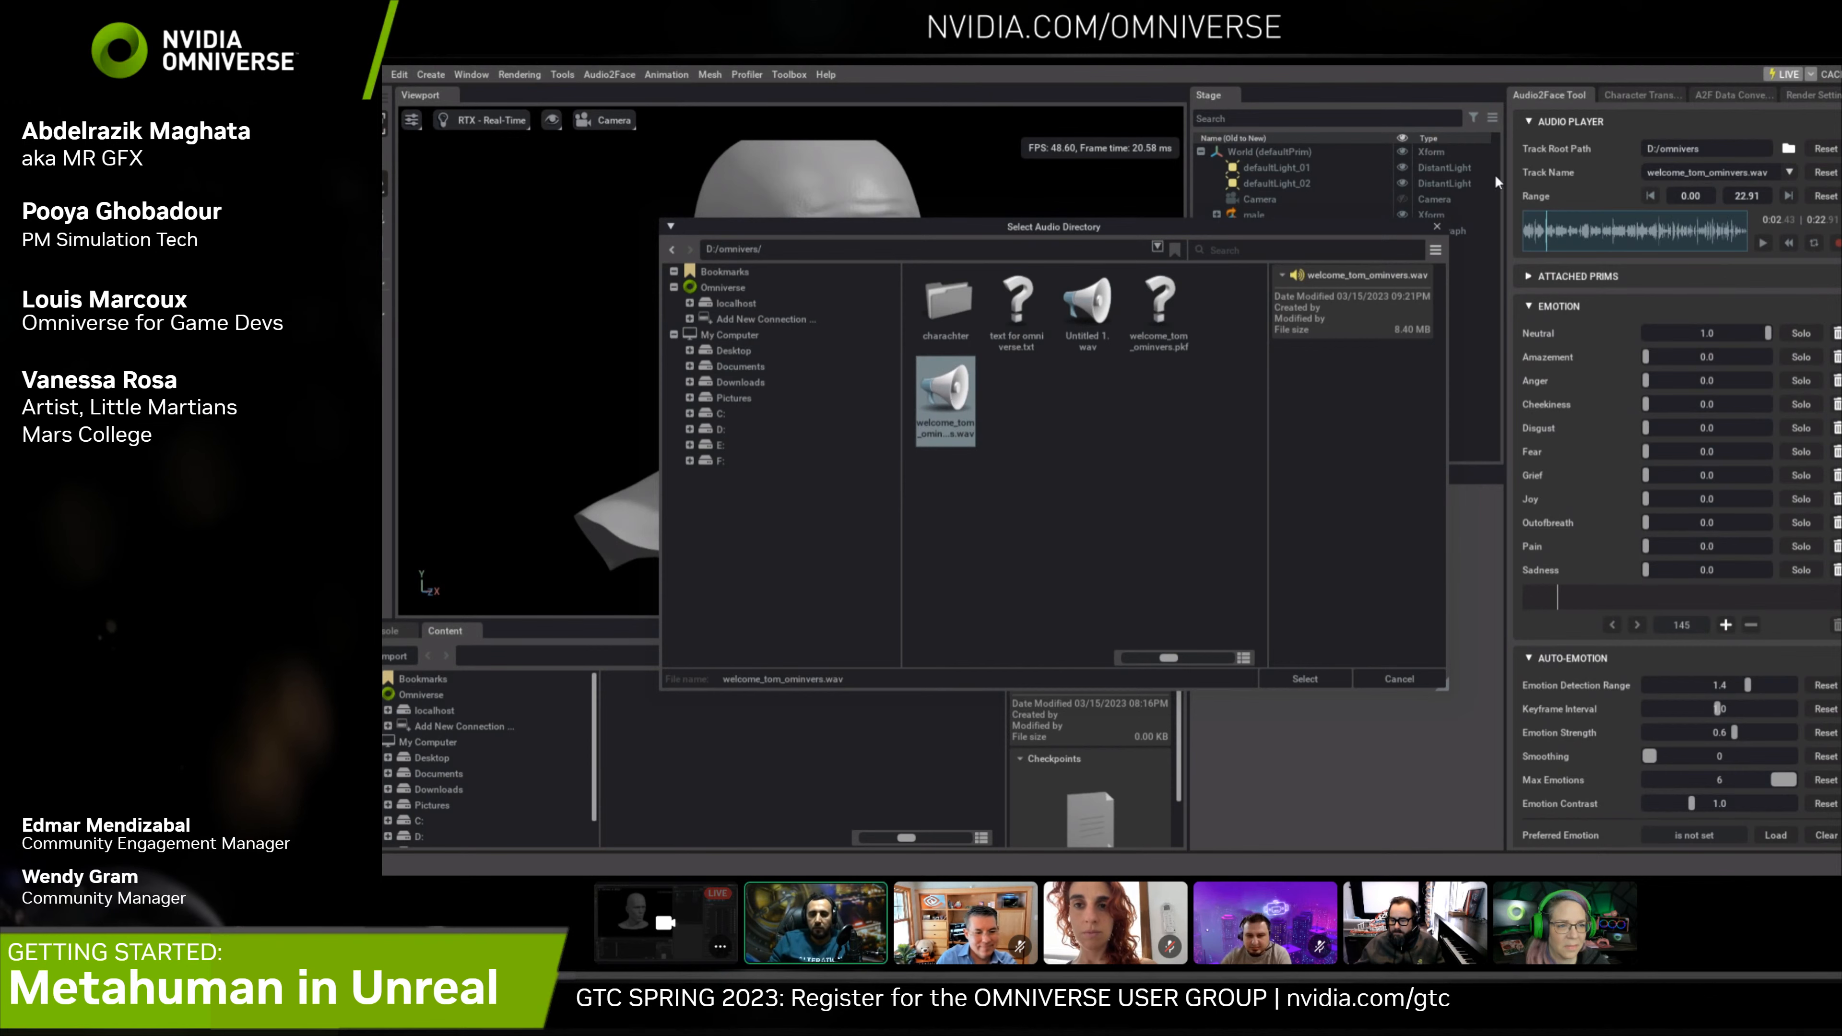
pyautogui.click(1786, 172)
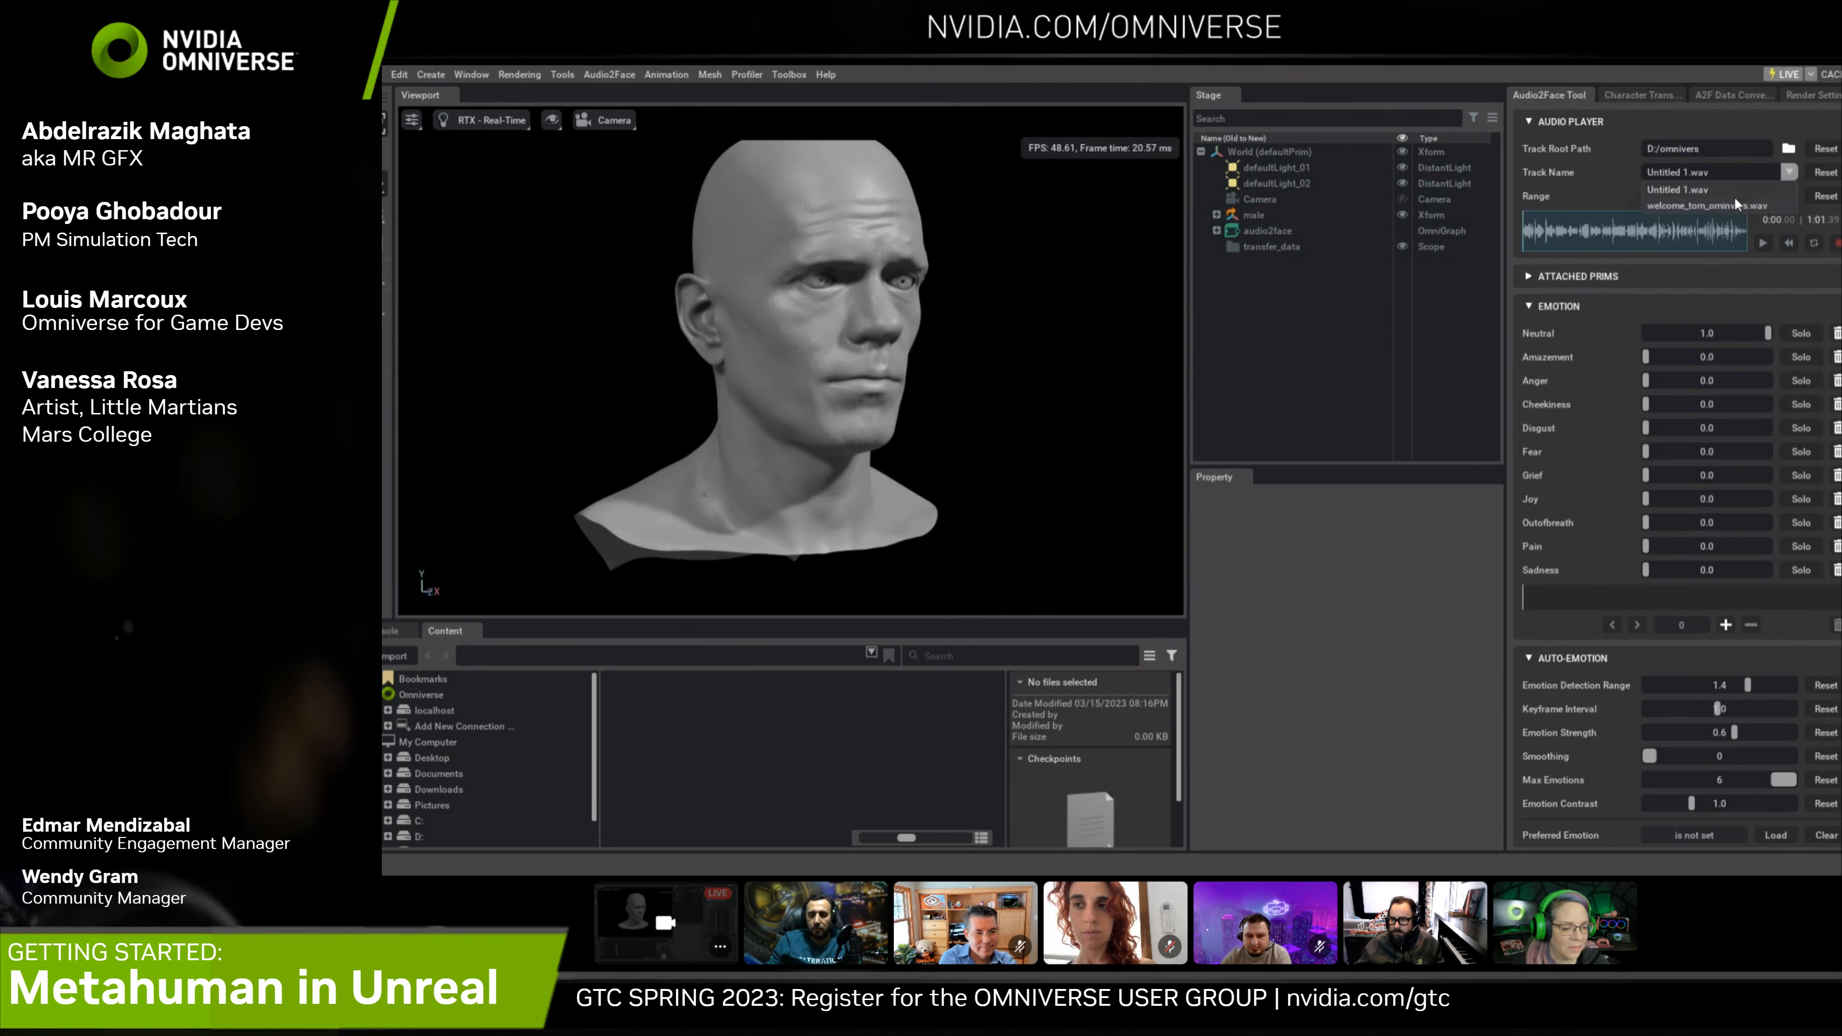
pyautogui.click(1705, 205)
# Scrub the welcome track to its beginning and play the first seconds to check the mouth animation
pyautogui.moveTo(1540, 238); pyautogui.dragTo(1523, 238)
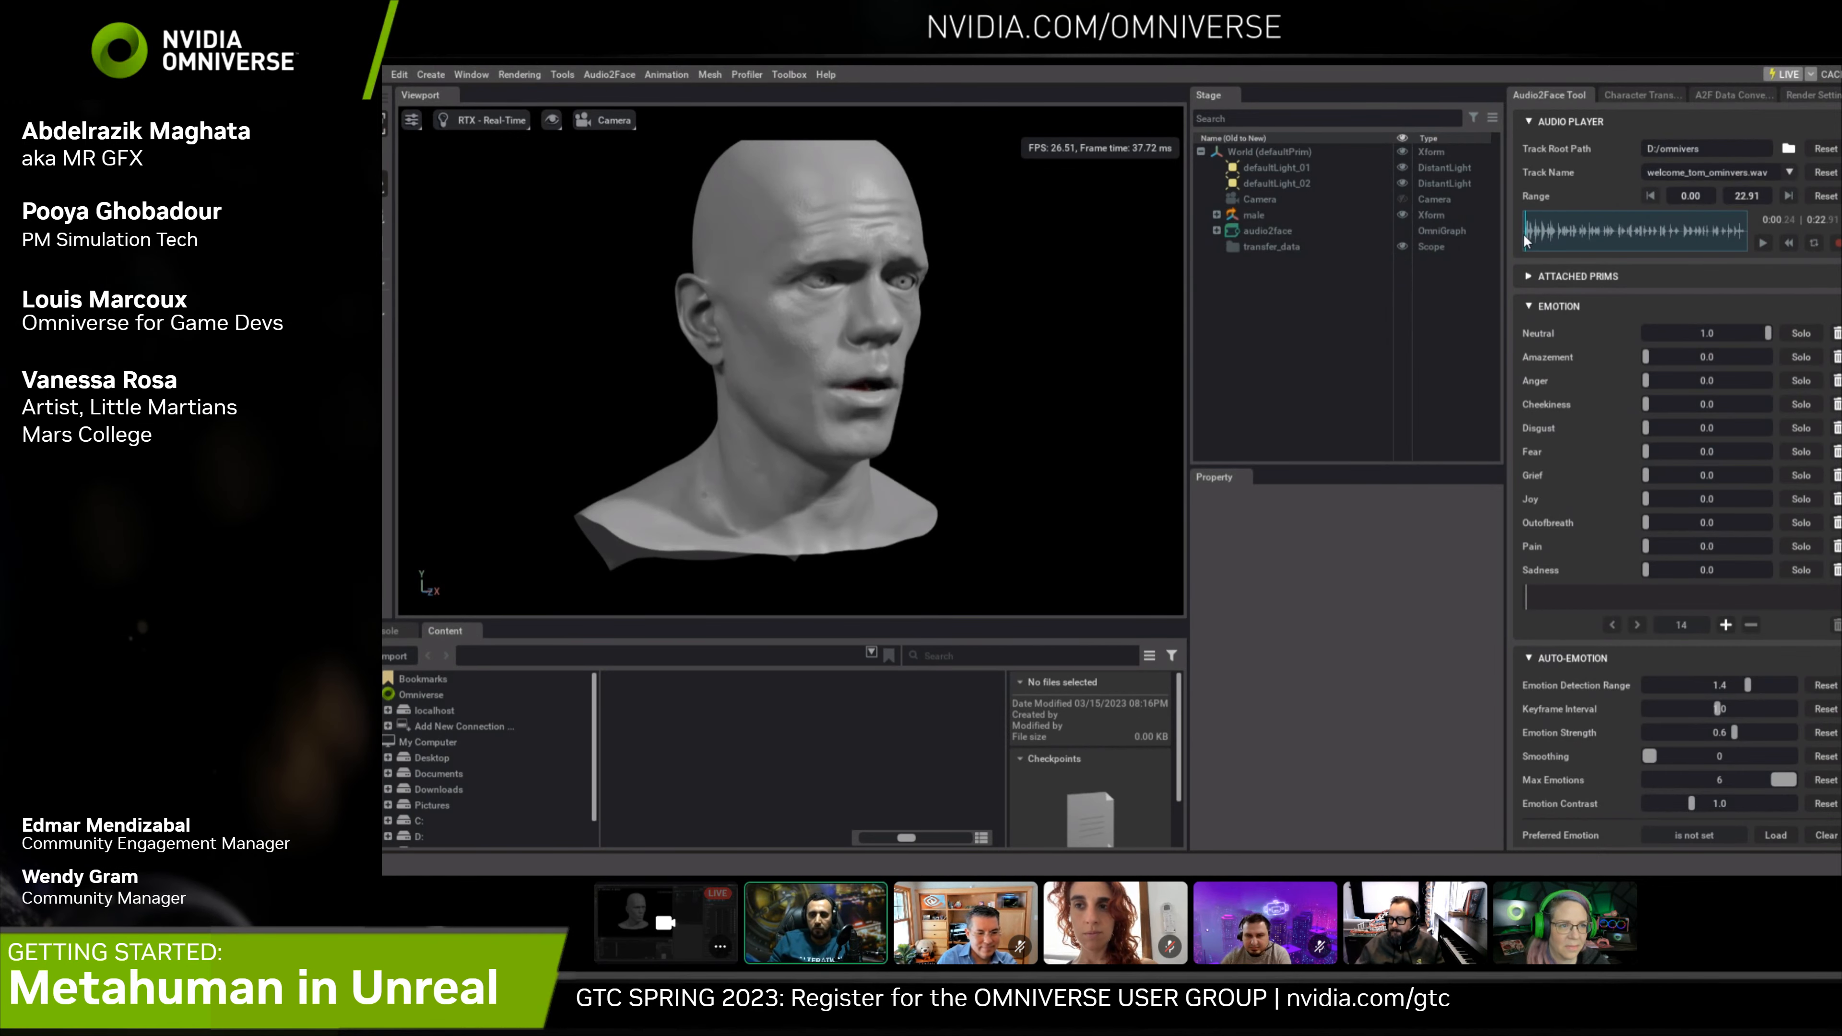
pyautogui.click(1764, 245)
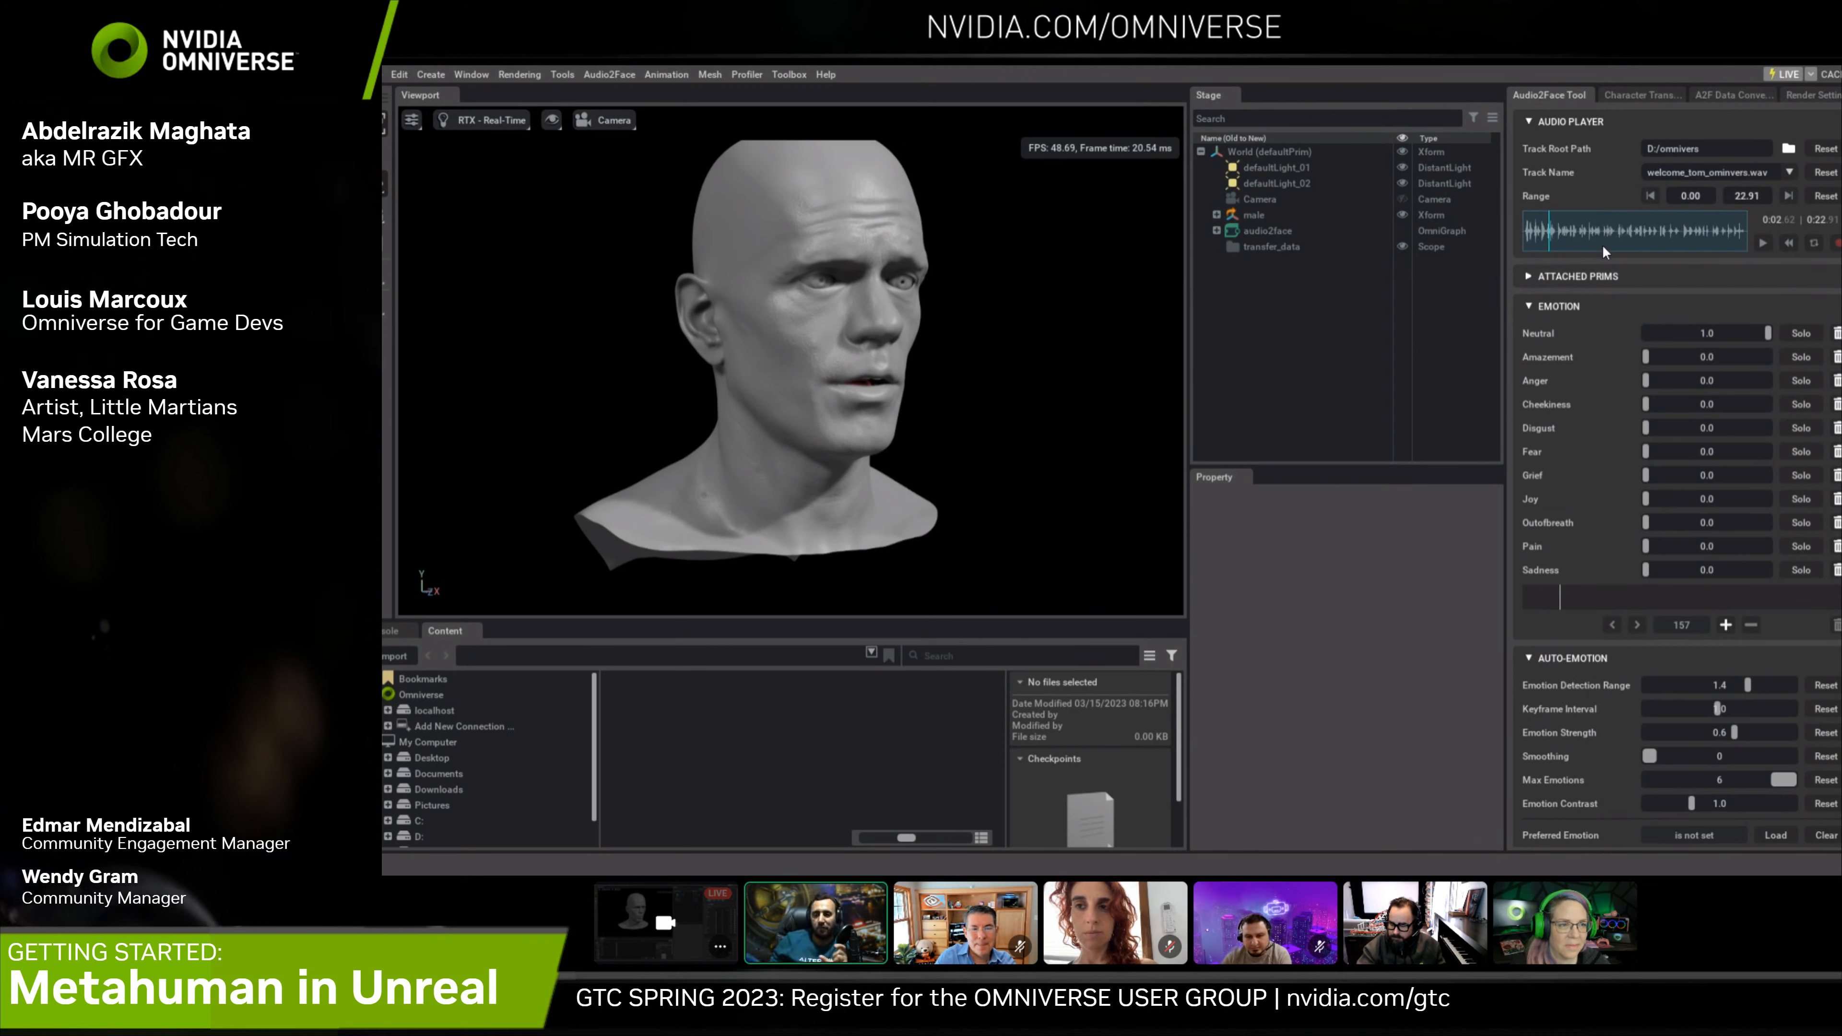
pyautogui.click(1764, 243)
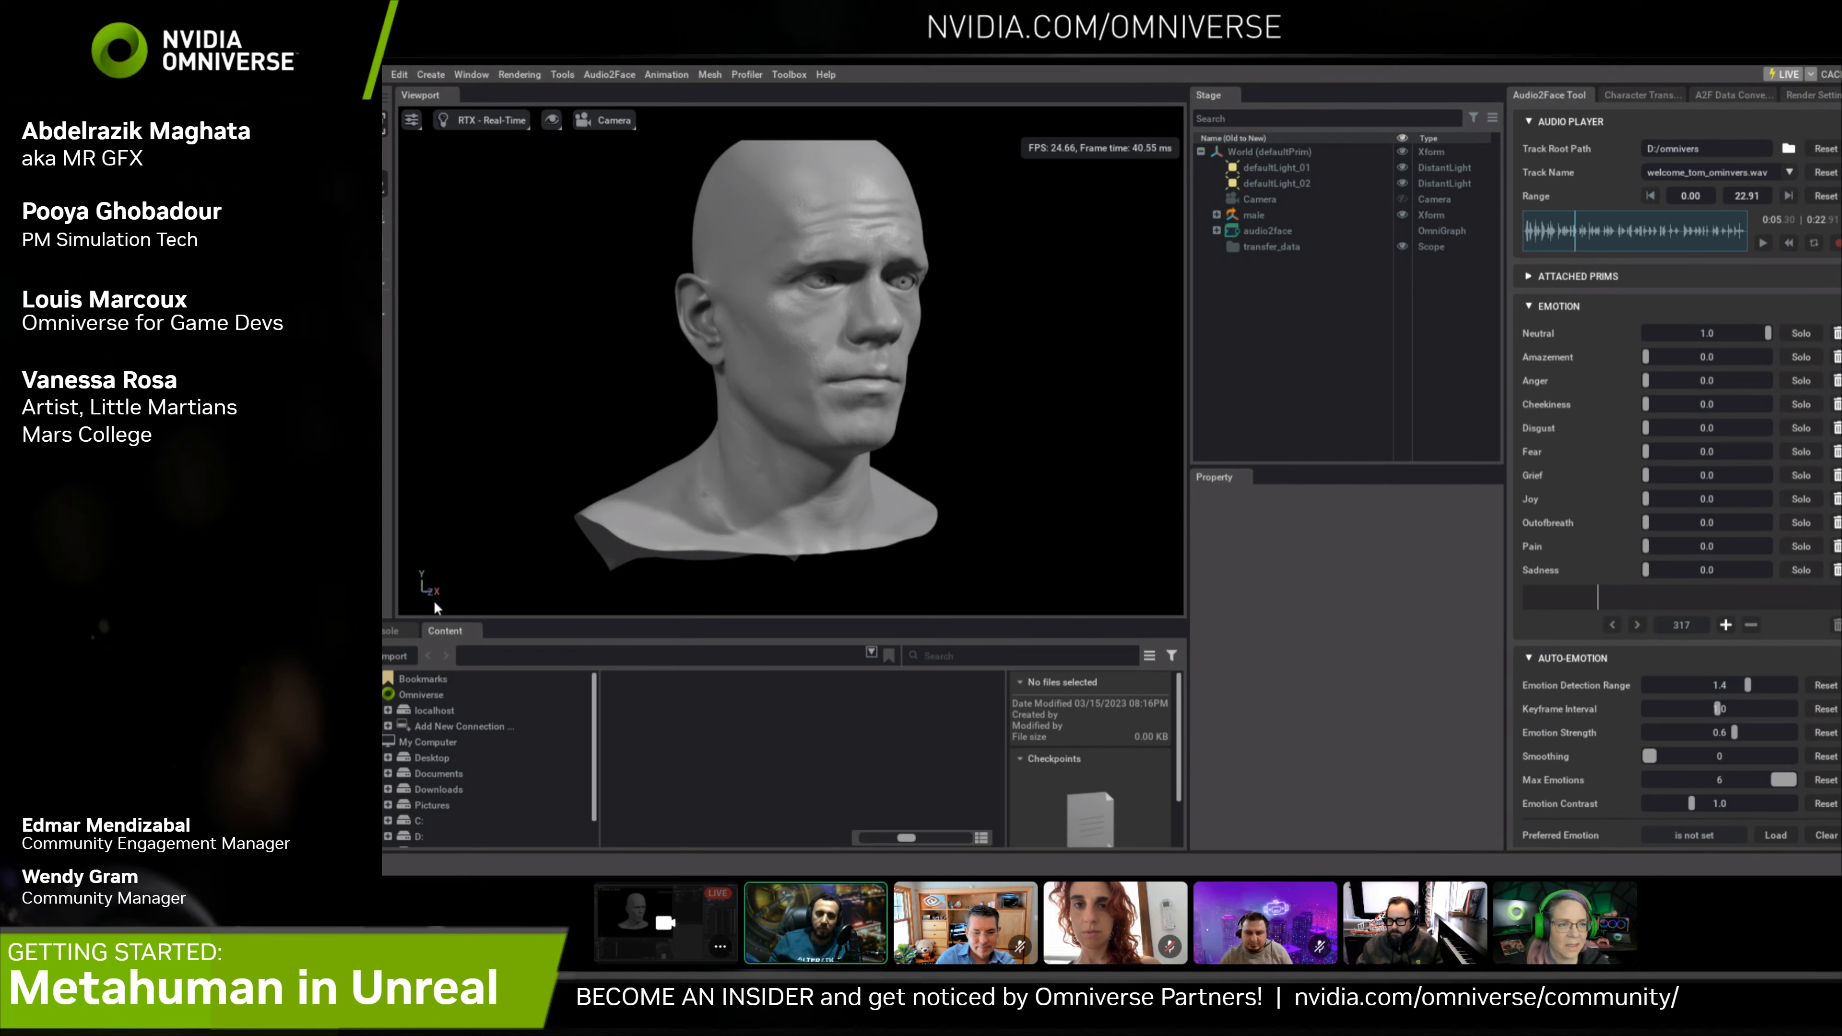
# Reload the D:/omnivers audio directory again and pick welcome_tom_ominvers.wav from the available tracks
pyautogui.click(1789, 148)
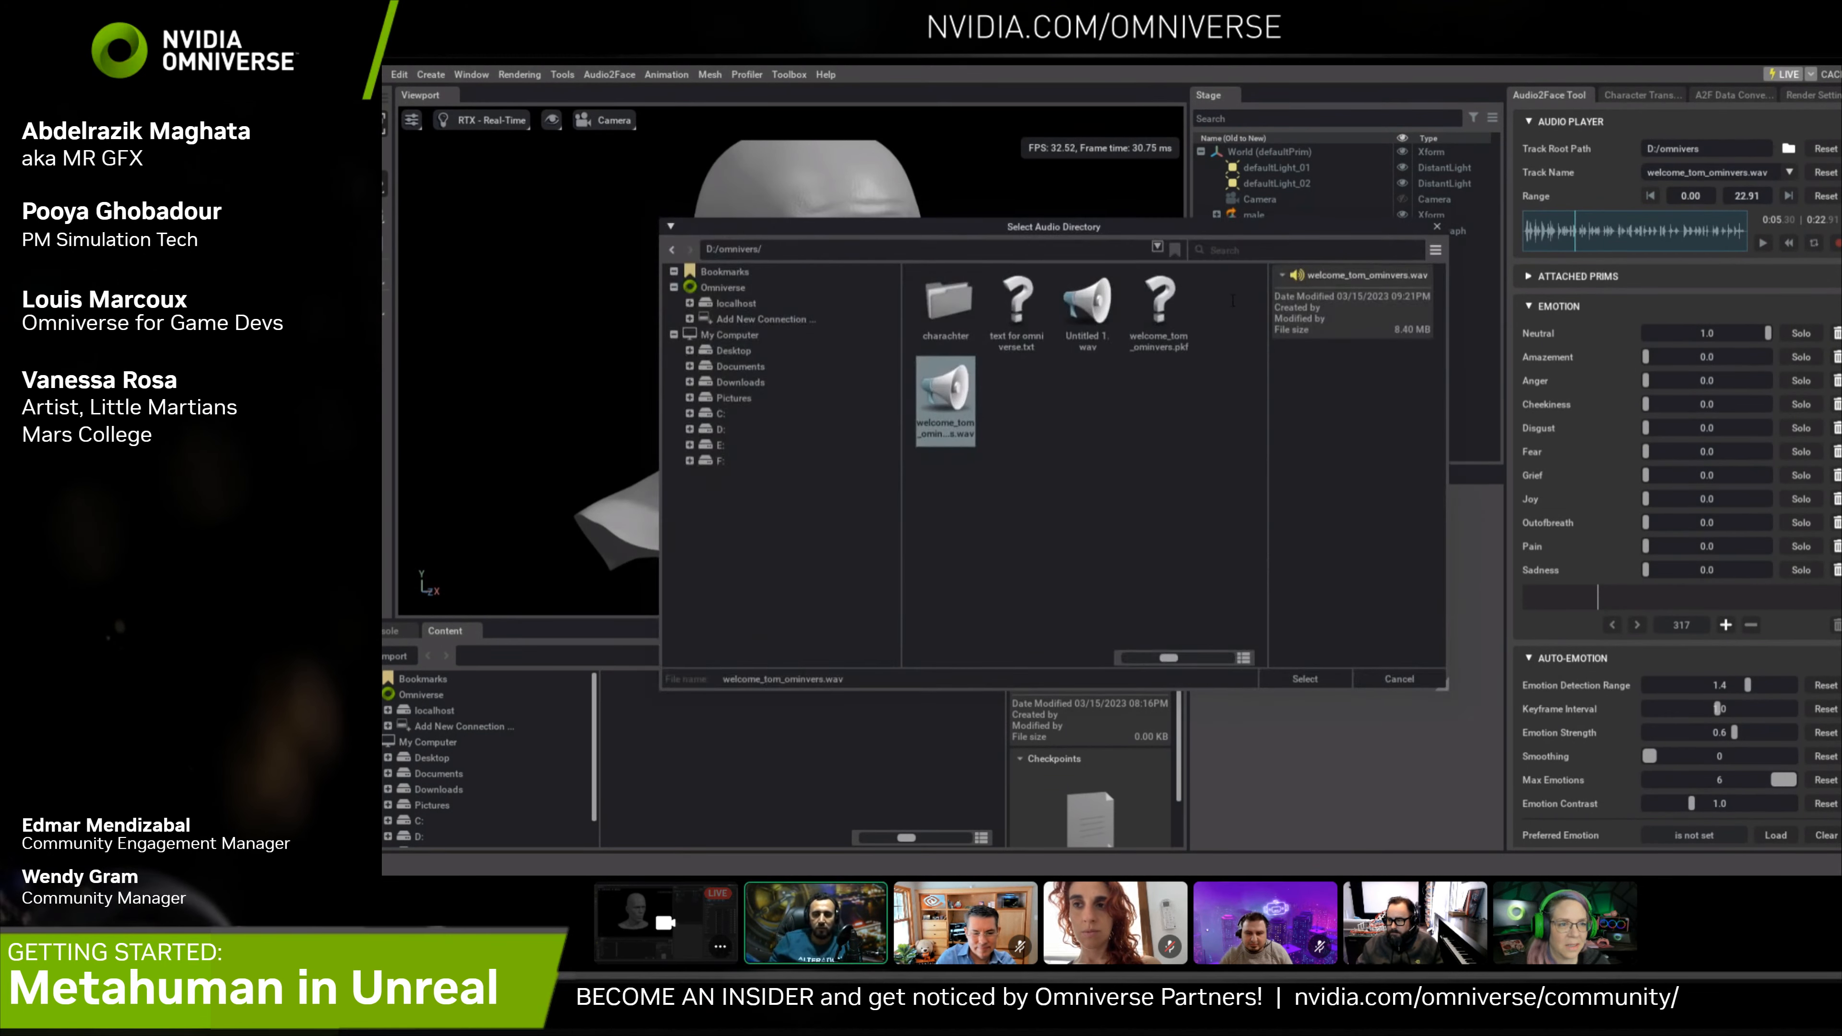
pyautogui.doubleClick(941, 394)
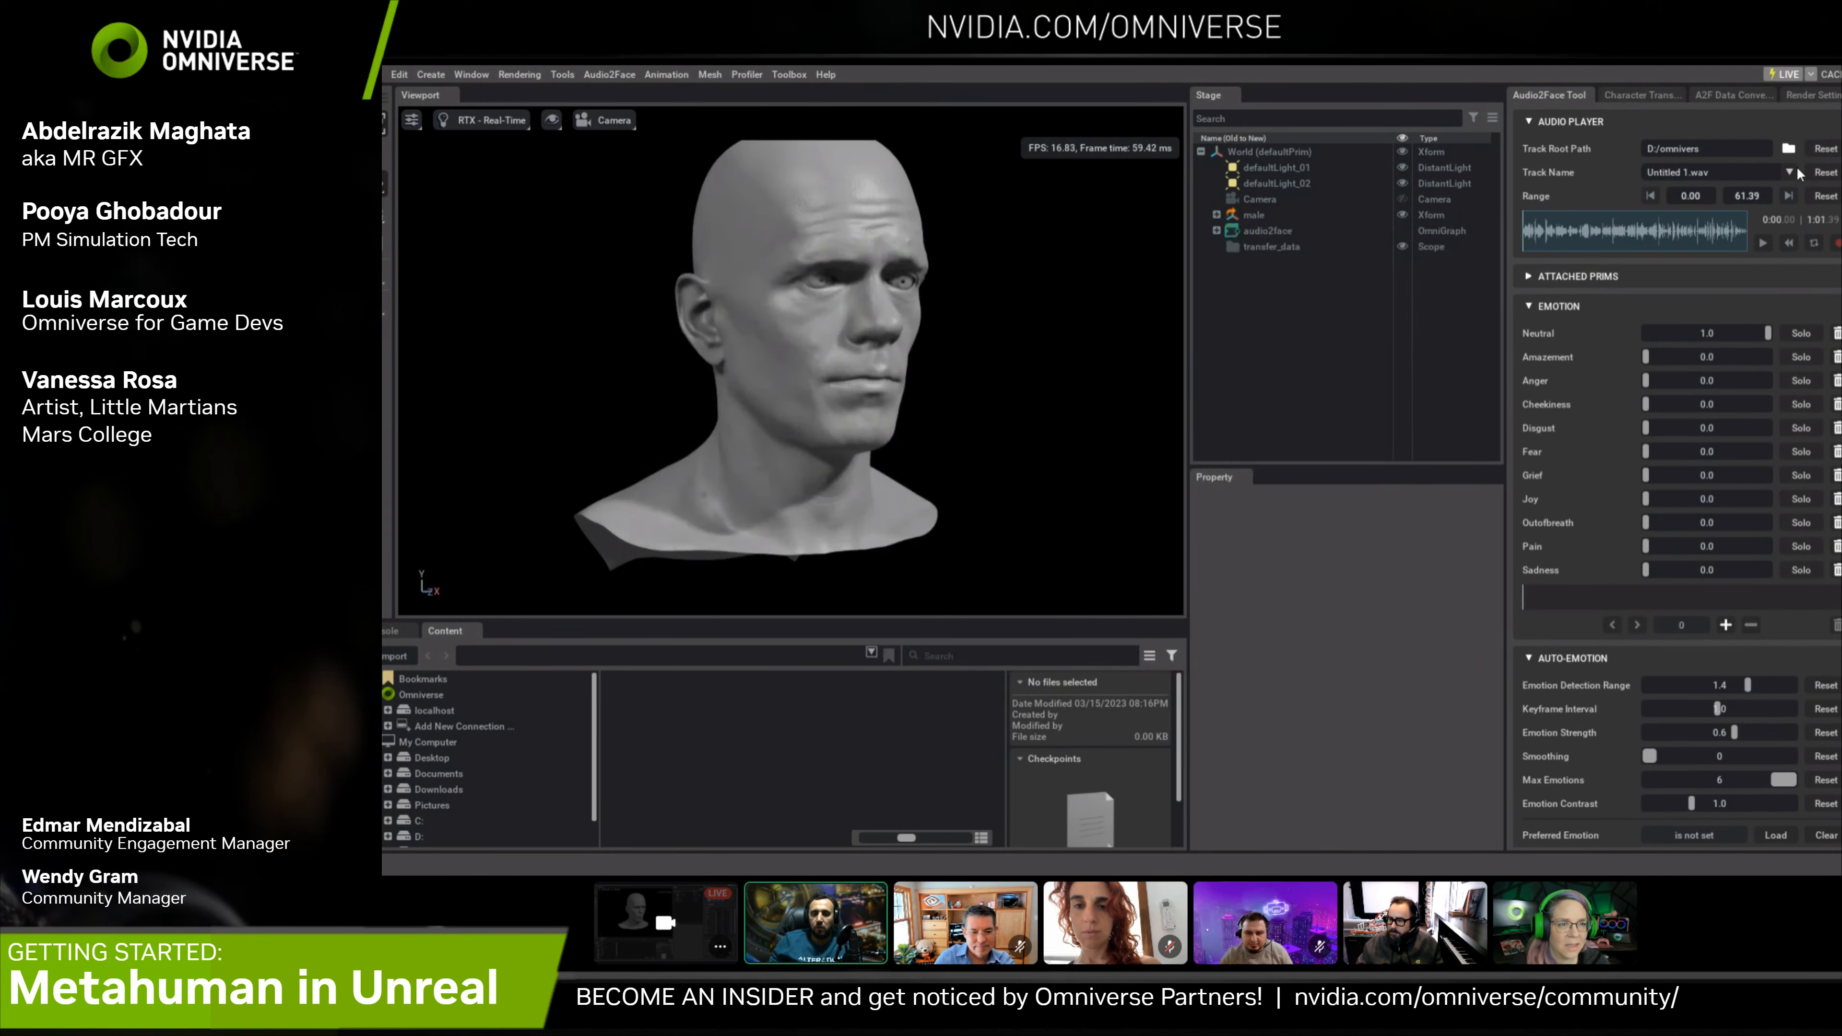
pyautogui.click(1789, 172)
pyautogui.click(1734, 207)
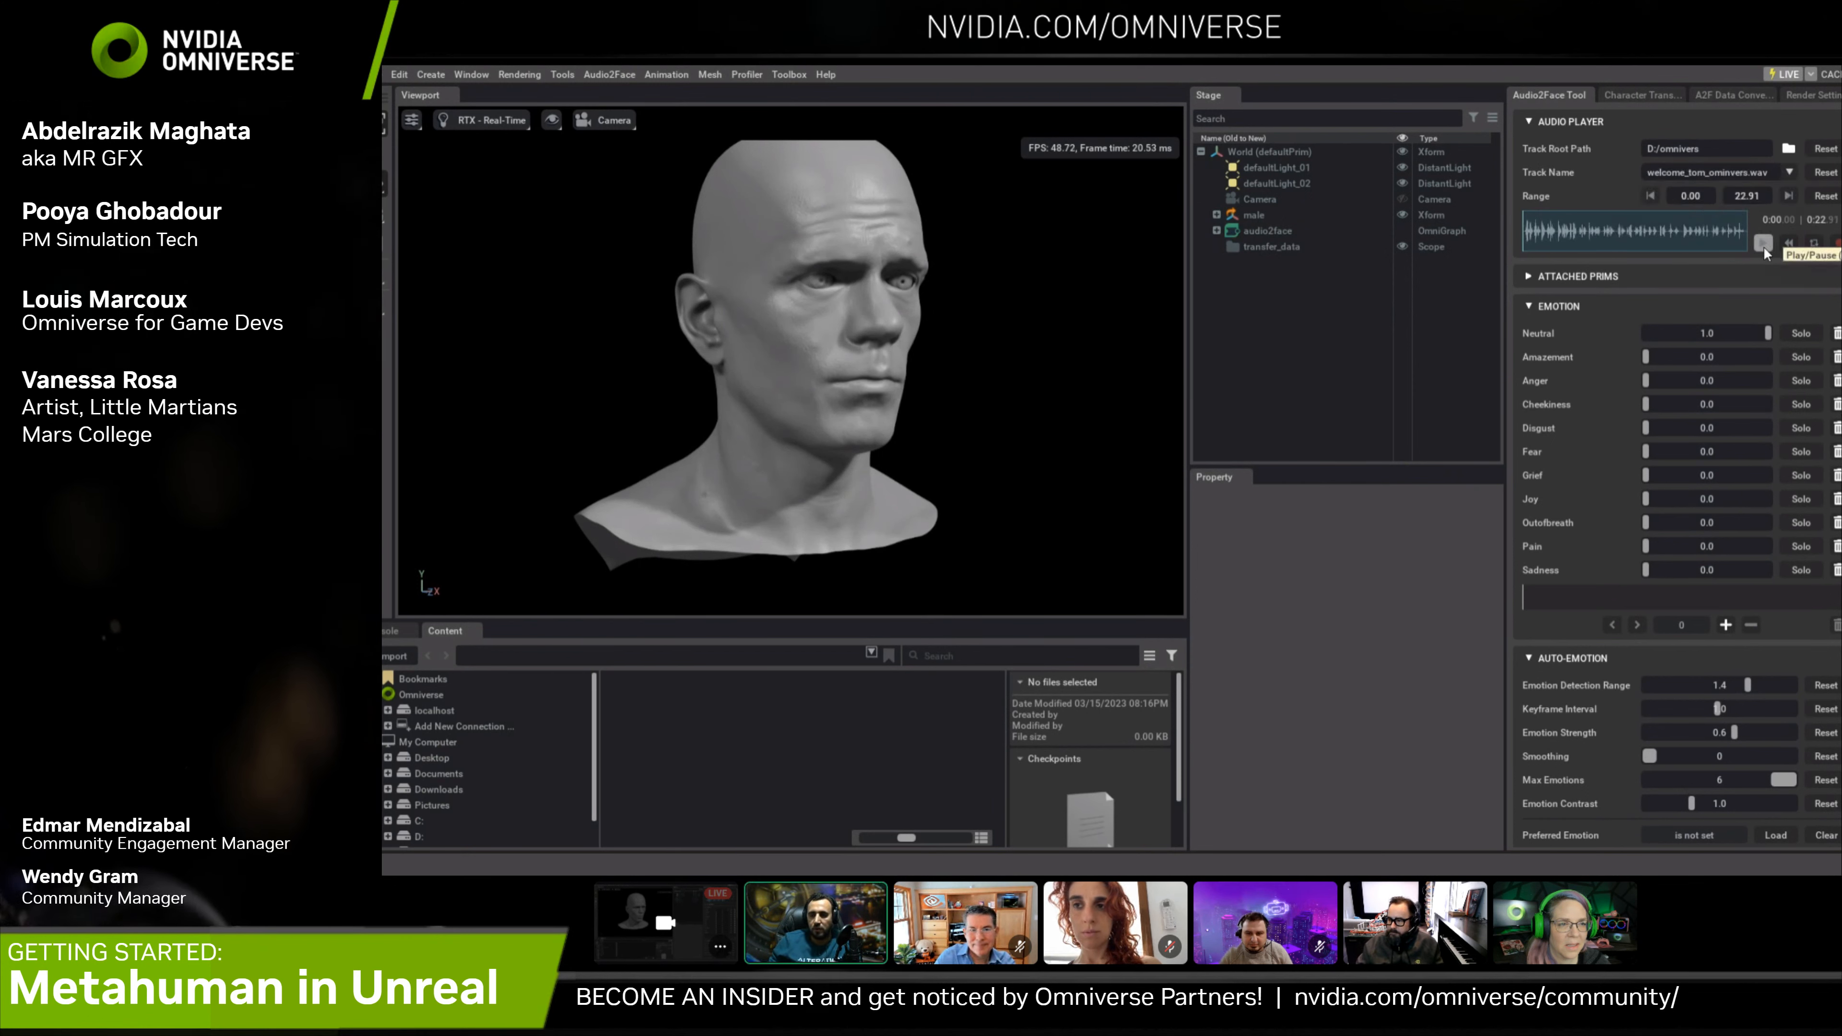
# Play the welcome track in stretches up to about its 15-second mark to check the facial animation
pyautogui.click(1764, 245)
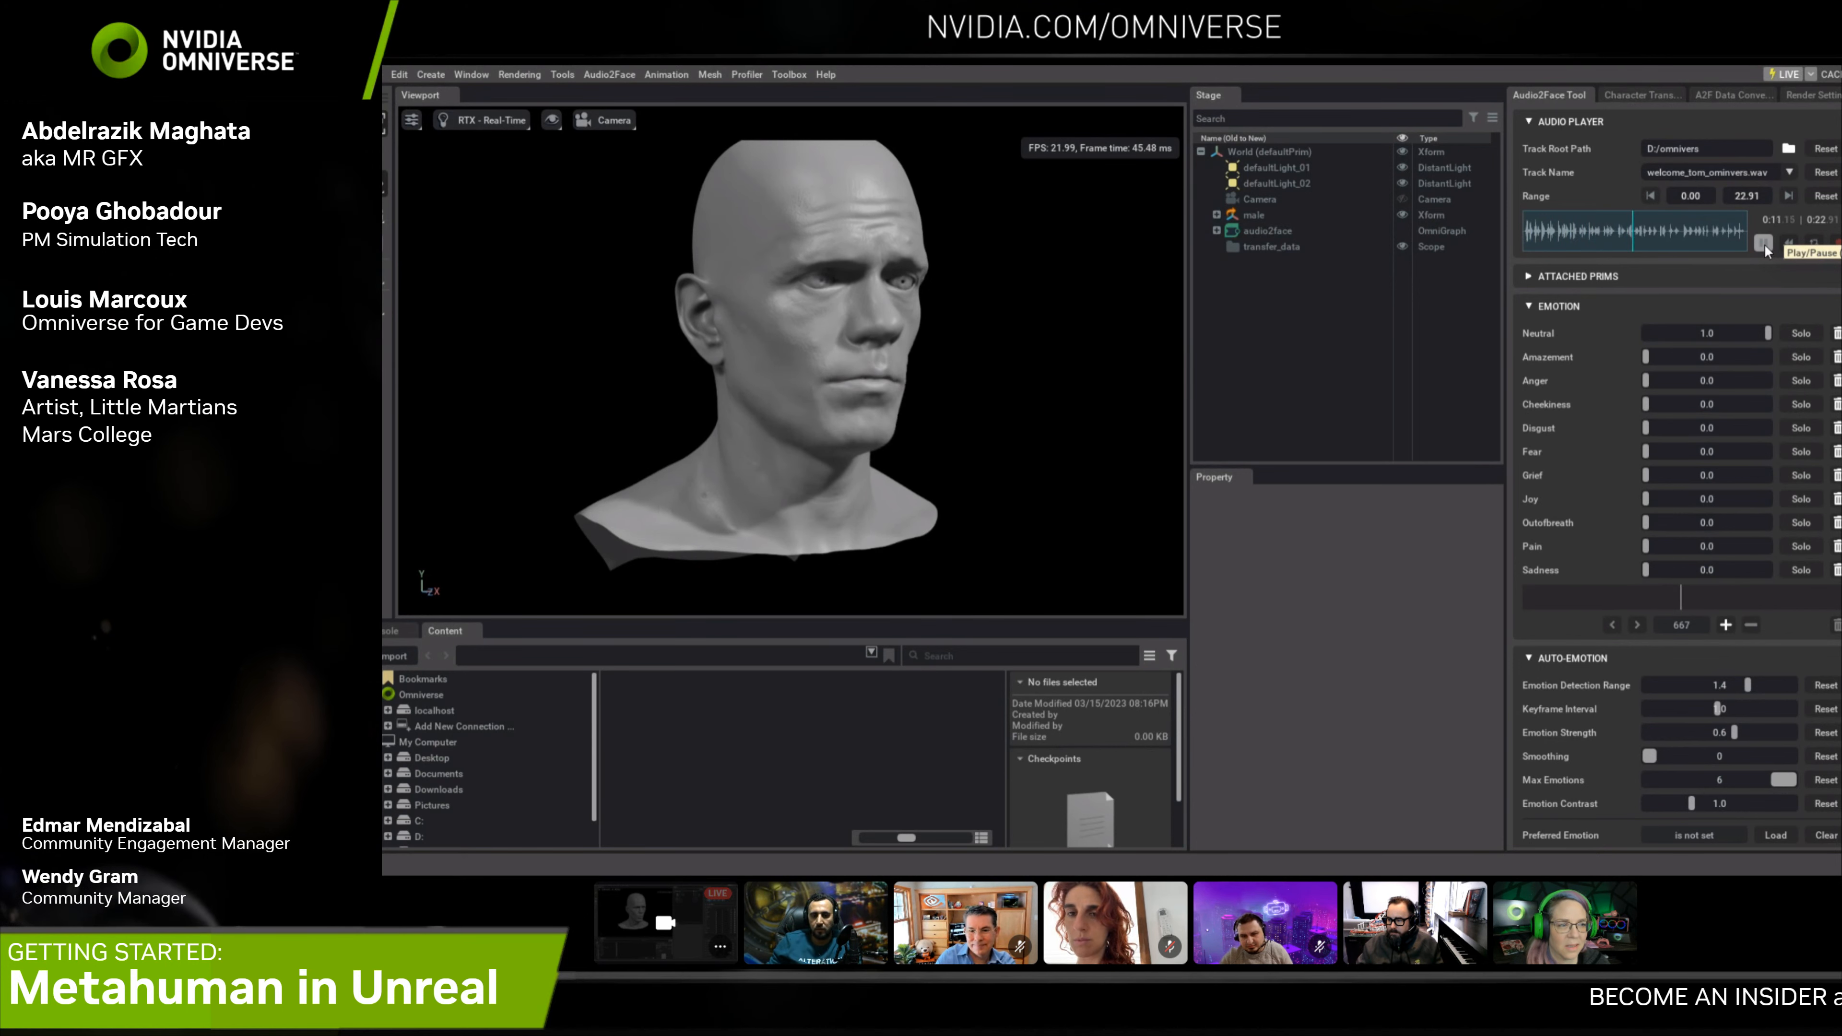
pyautogui.click(1765, 246)
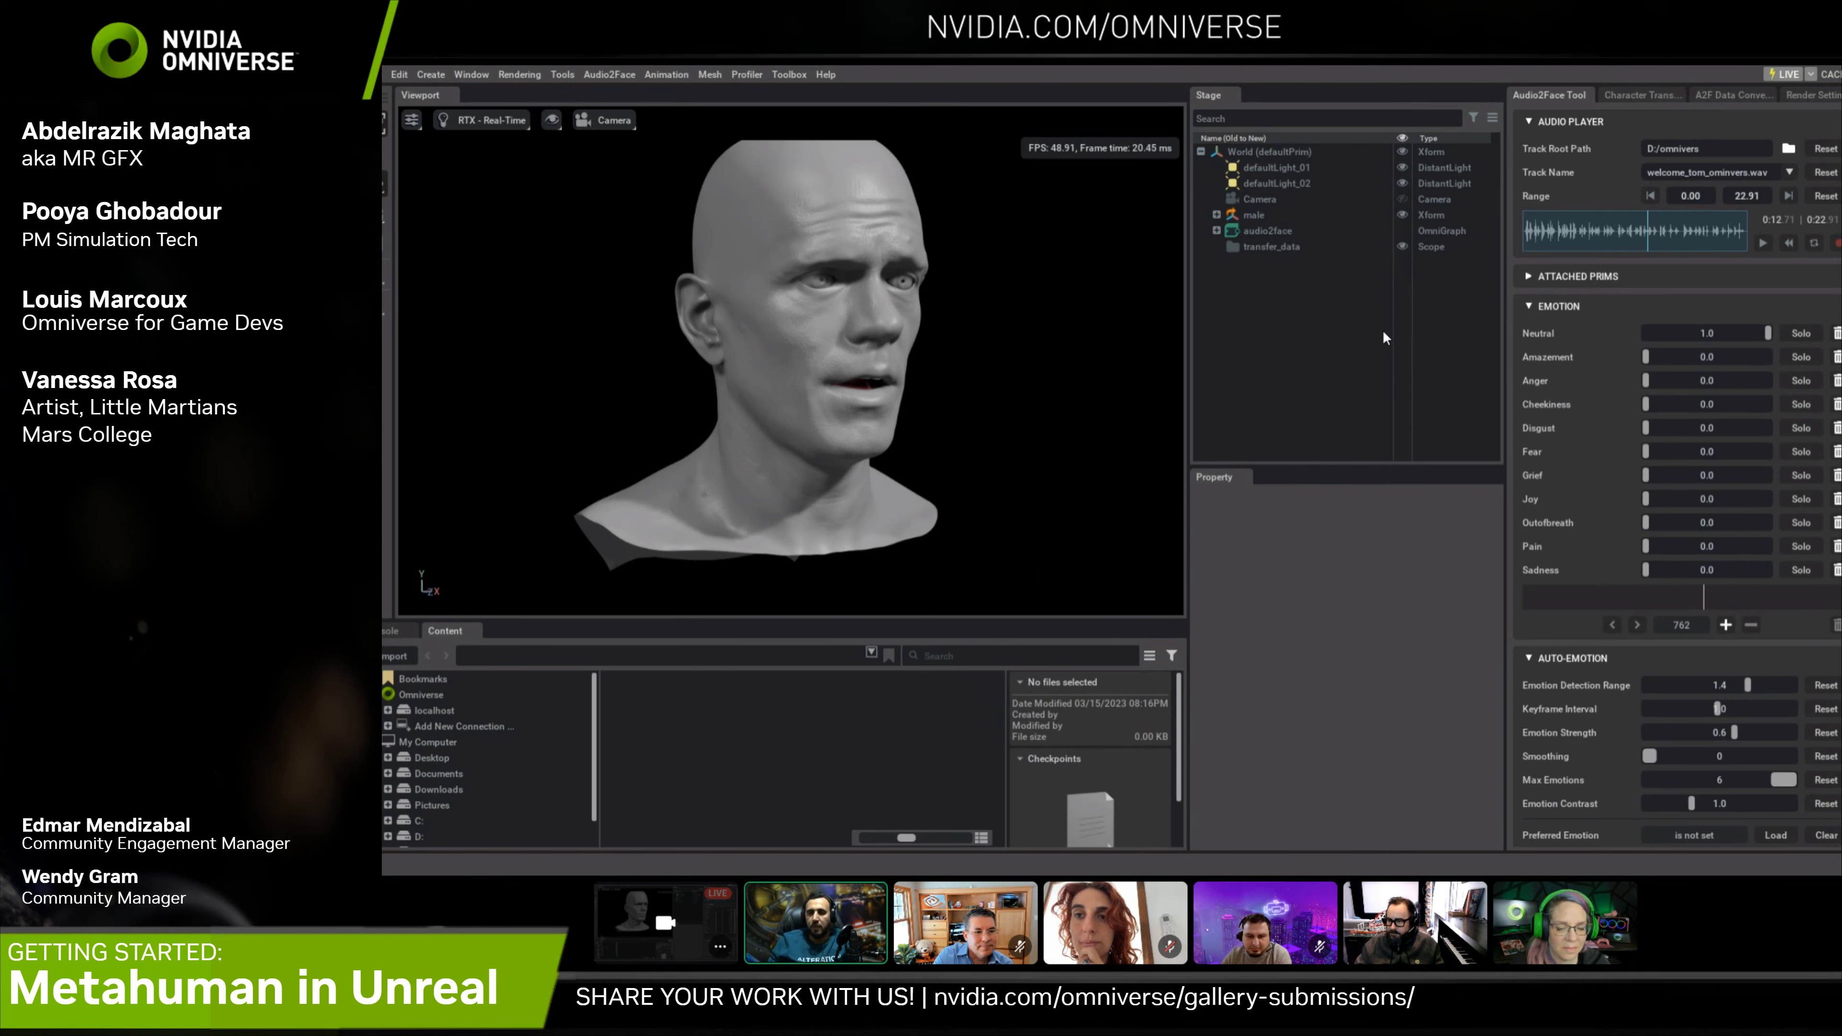
pyautogui.click(1762, 243)
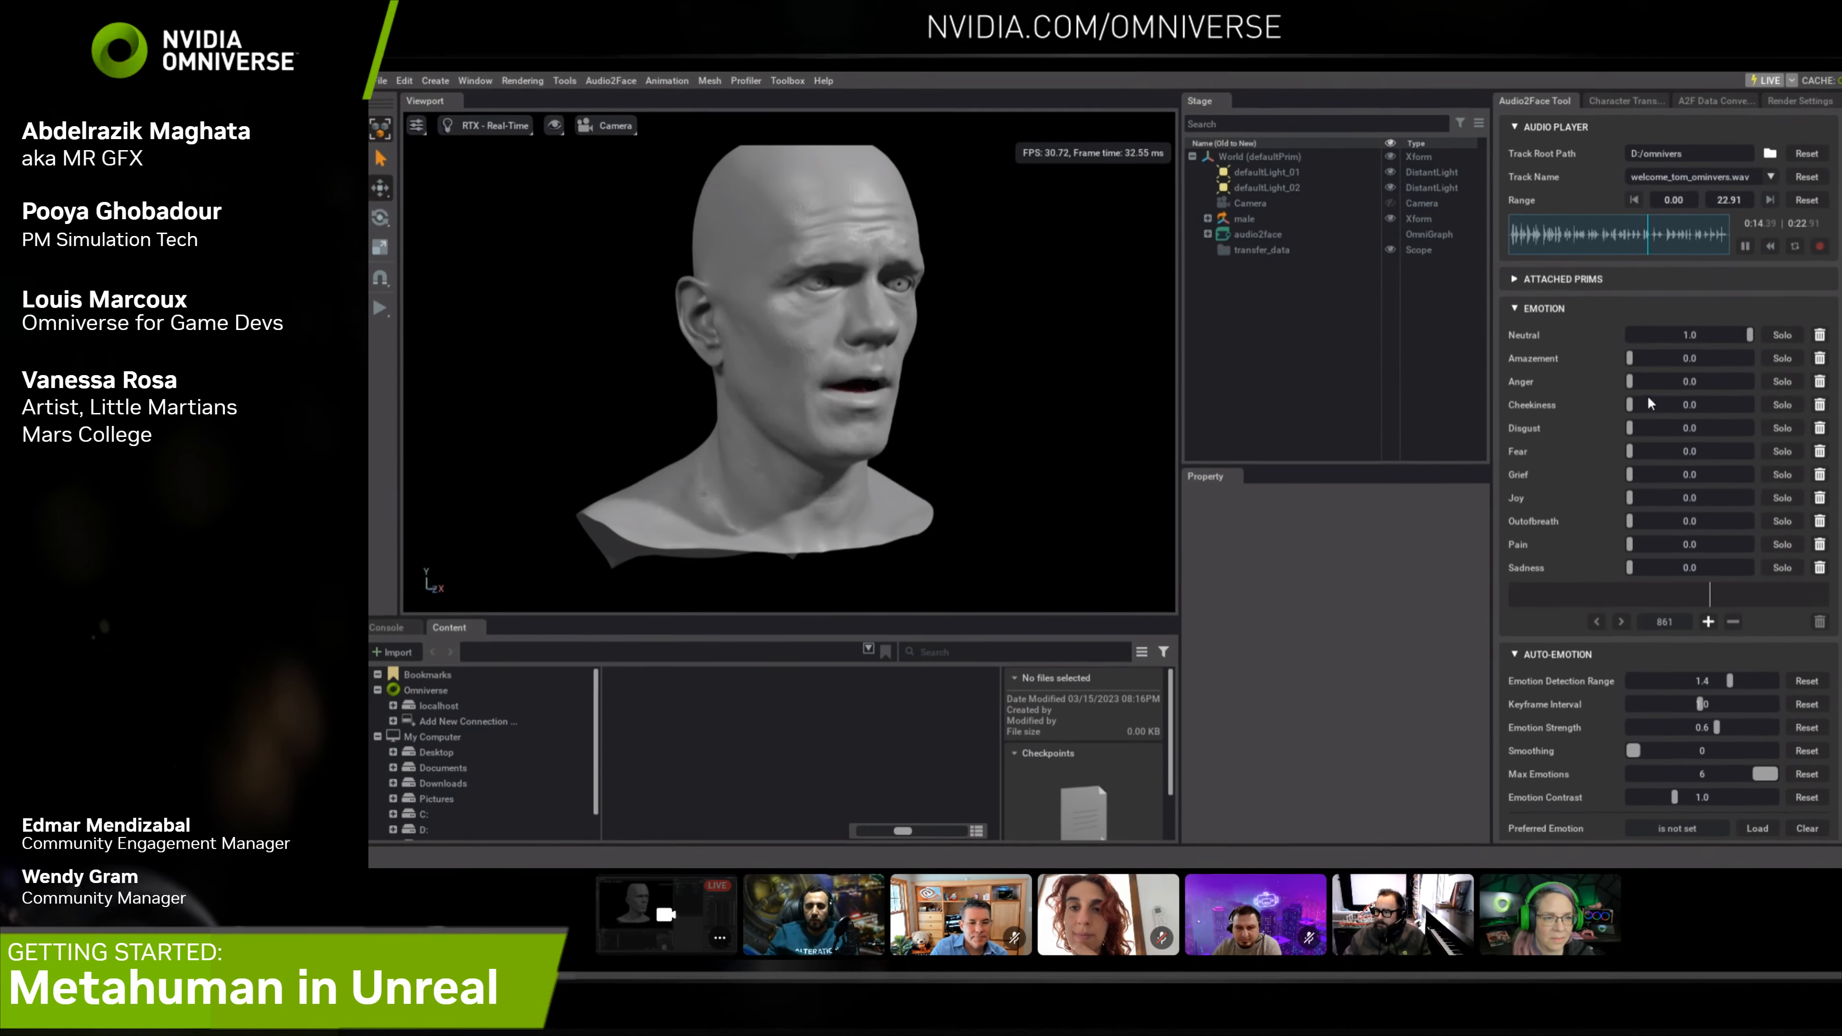
pyautogui.click(1676, 258)
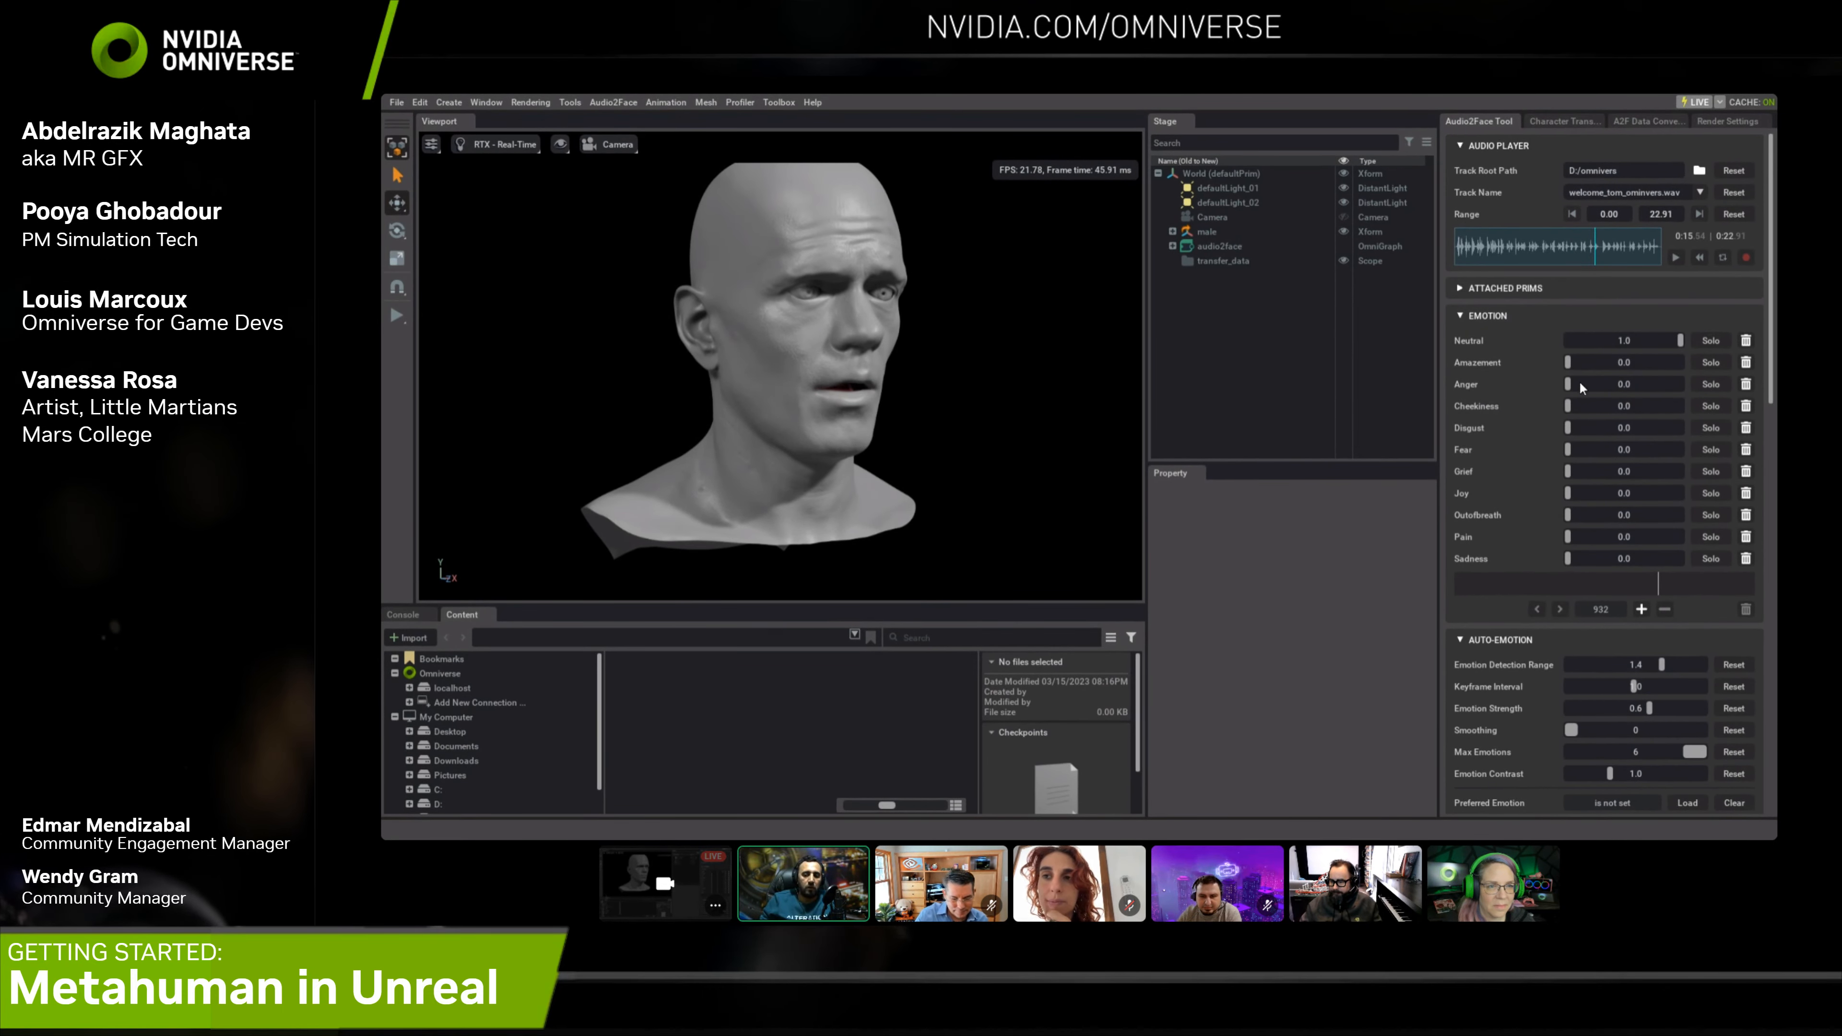
# Try an Anger value of about 0.56 on the paused face, return it to 0 and rewind the track to its start
pyautogui.moveTo(1582, 388); pyautogui.dragTo(1642, 384)
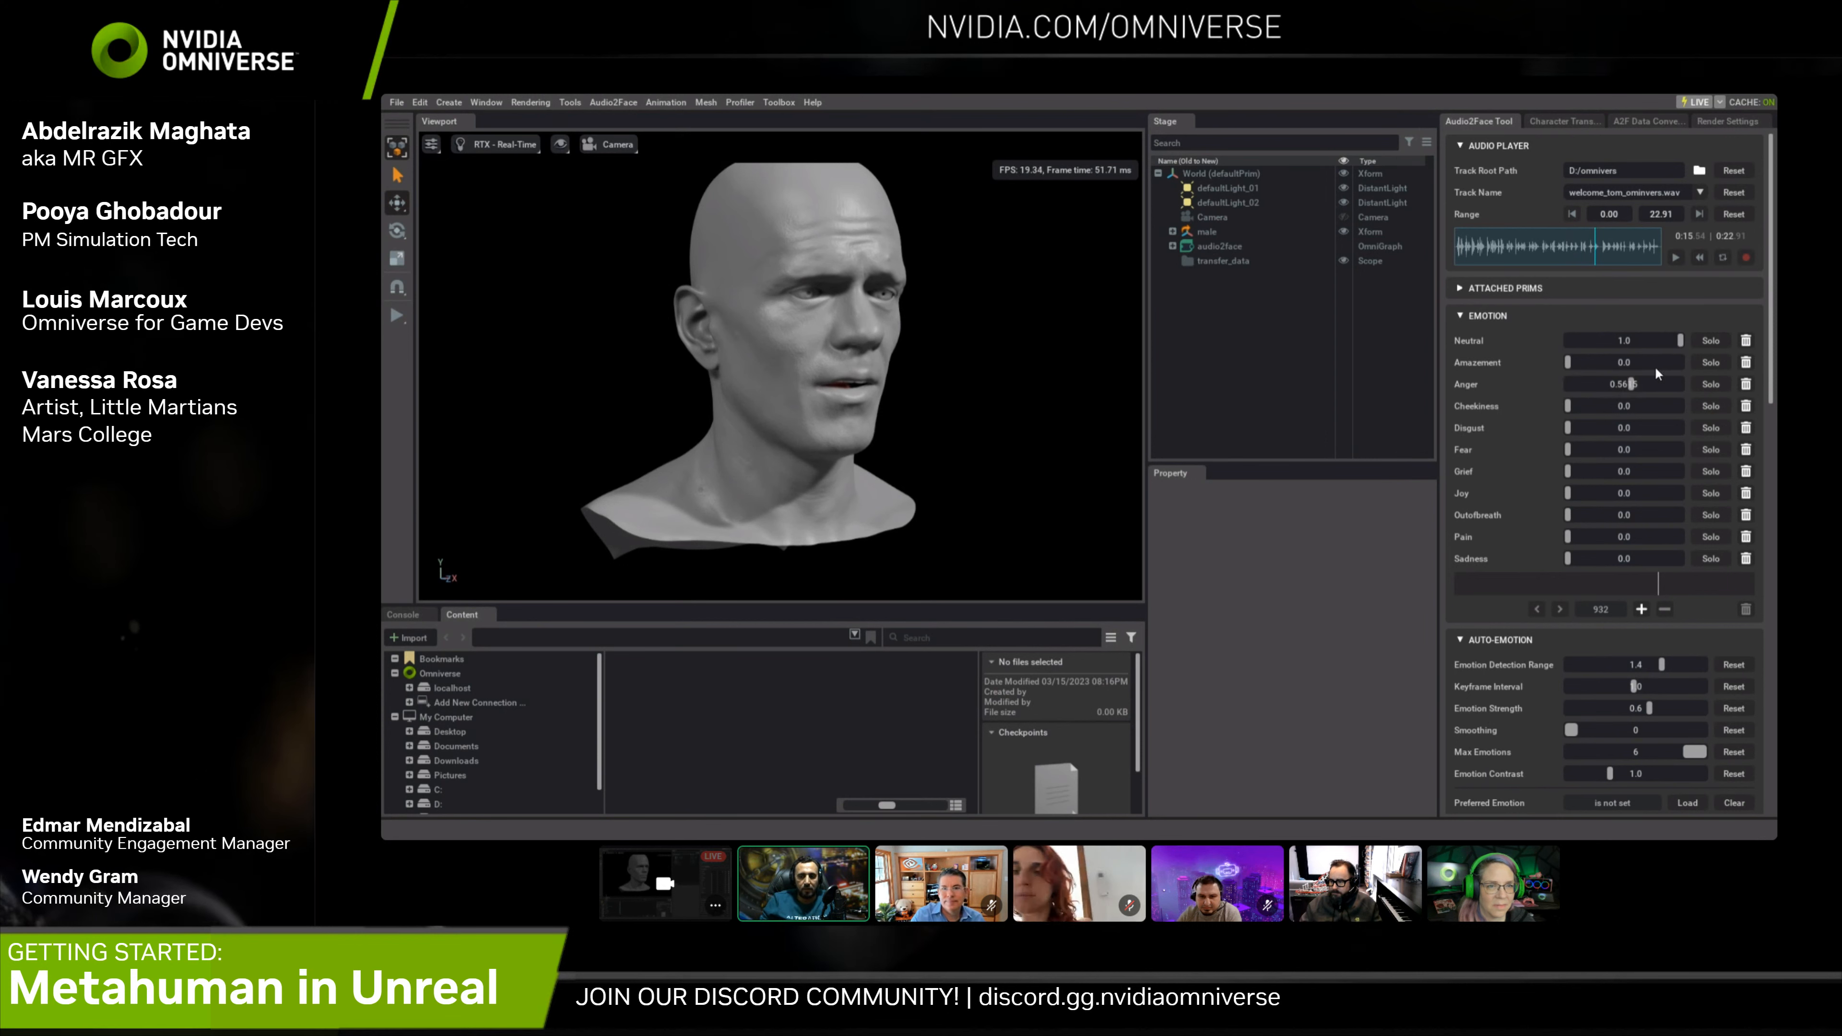
pyautogui.moveTo(1634, 386); pyautogui.dragTo(1488, 452)
pyautogui.moveTo(1478, 257); pyautogui.dragTo(1438, 264)
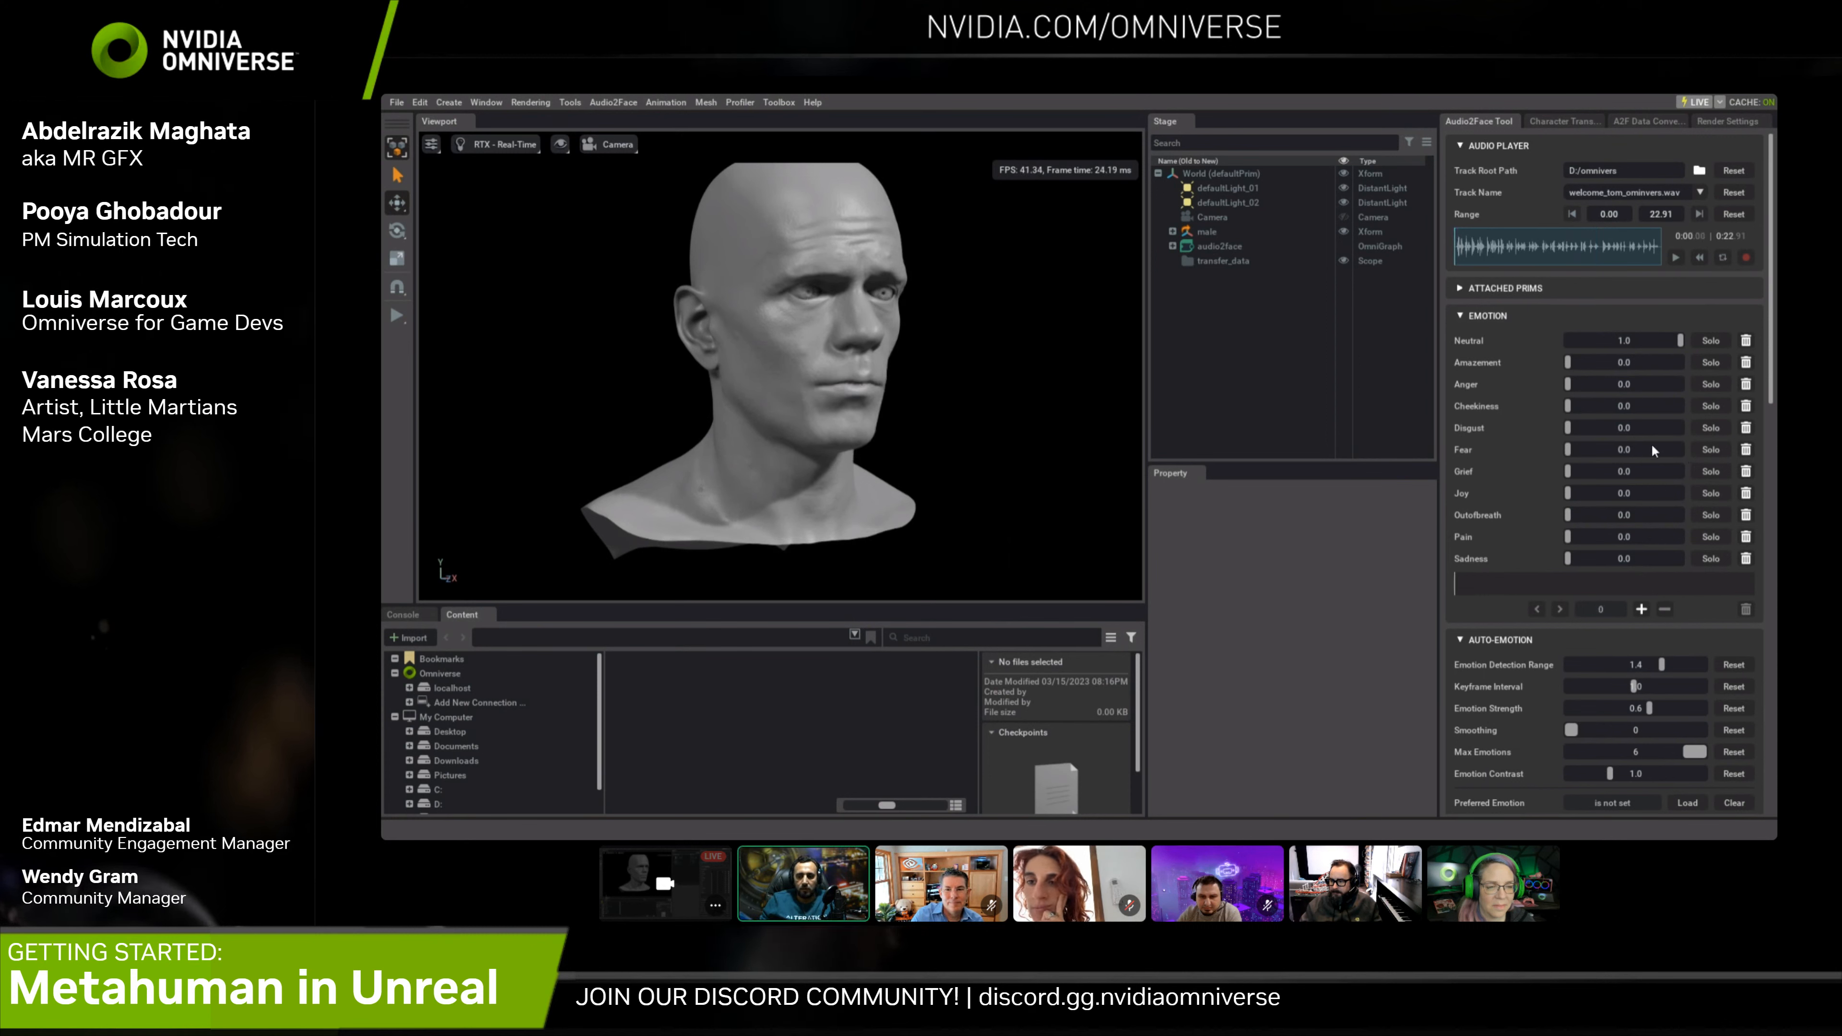
# Try blending Disgust, Grief at about 0.61 and Joy at 0.387 with Neutral at 0.6905, playing the first second or so
pyautogui.moveTo(1566, 471); pyautogui.dragTo(1611, 492)
pyautogui.moveTo(1679, 340); pyautogui.dragTo(1646, 340)
pyautogui.click(1676, 258)
pyautogui.click(1677, 258)
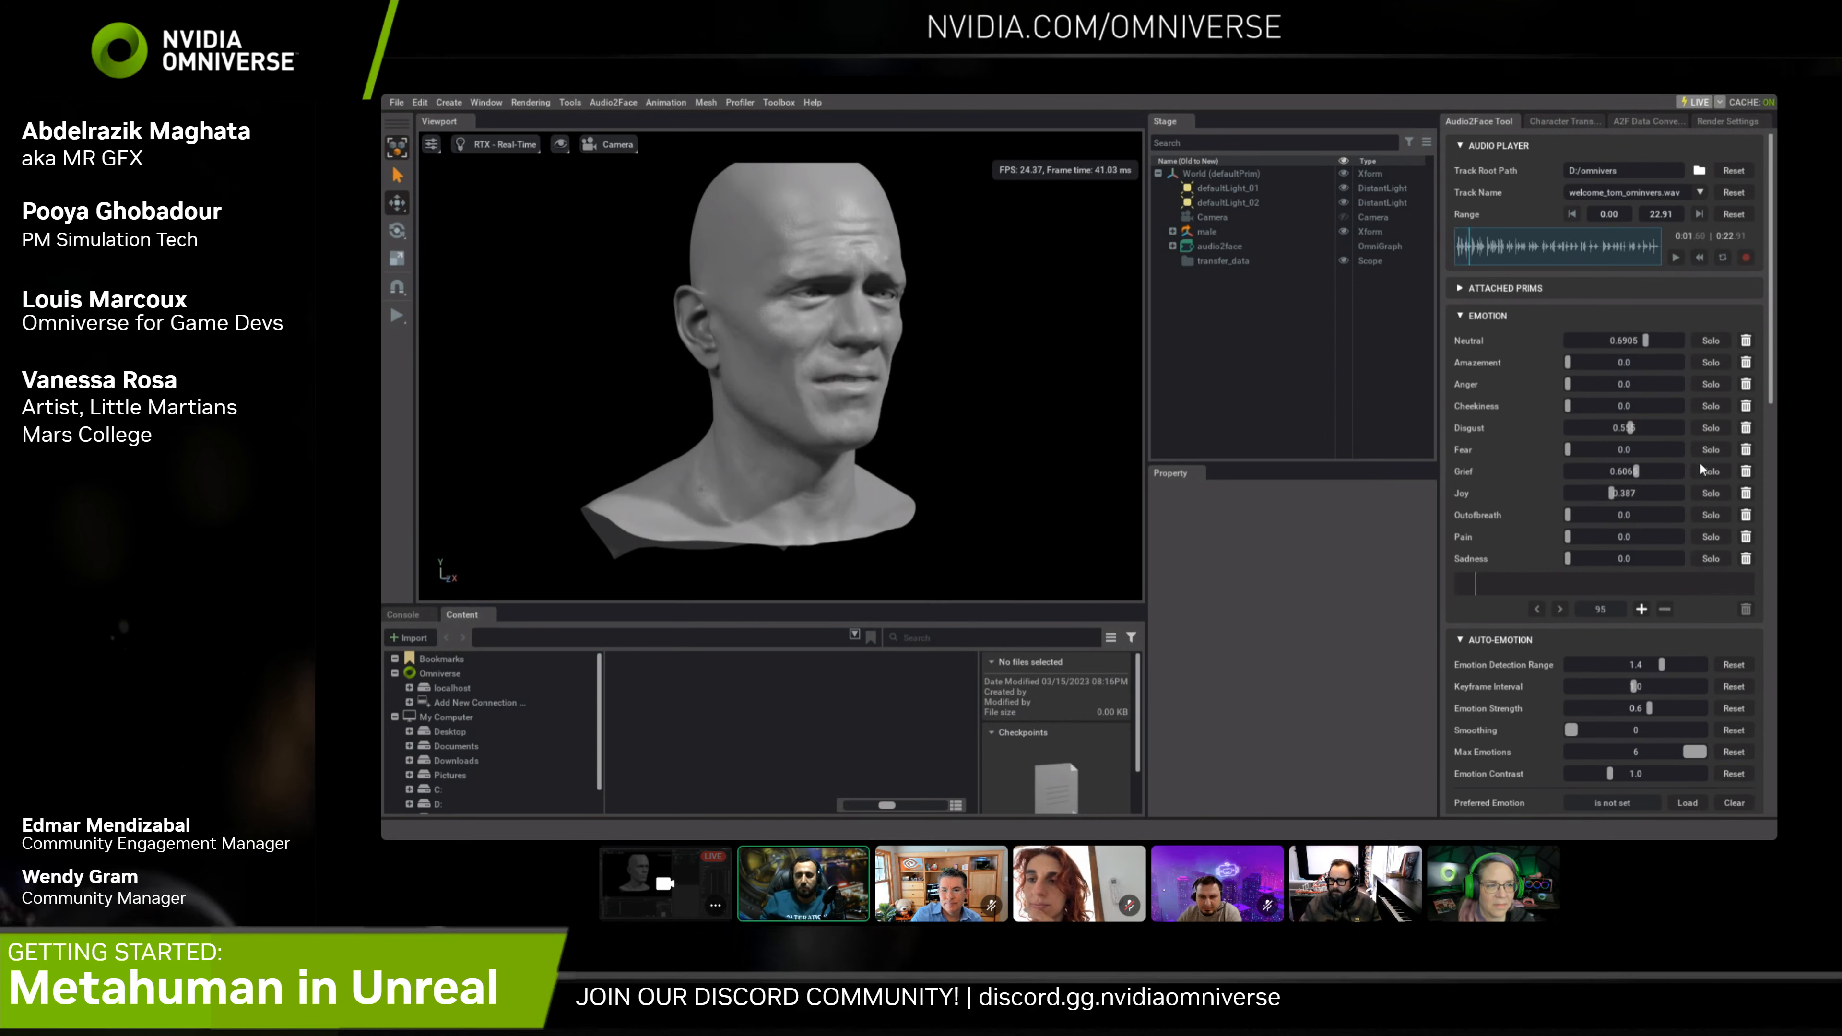
# Reset the Grief, Disgust and Joy emotions to 0 and set Neutral to about 0.81
pyautogui.moveTo(1636, 471); pyautogui.dragTo(1566, 427)
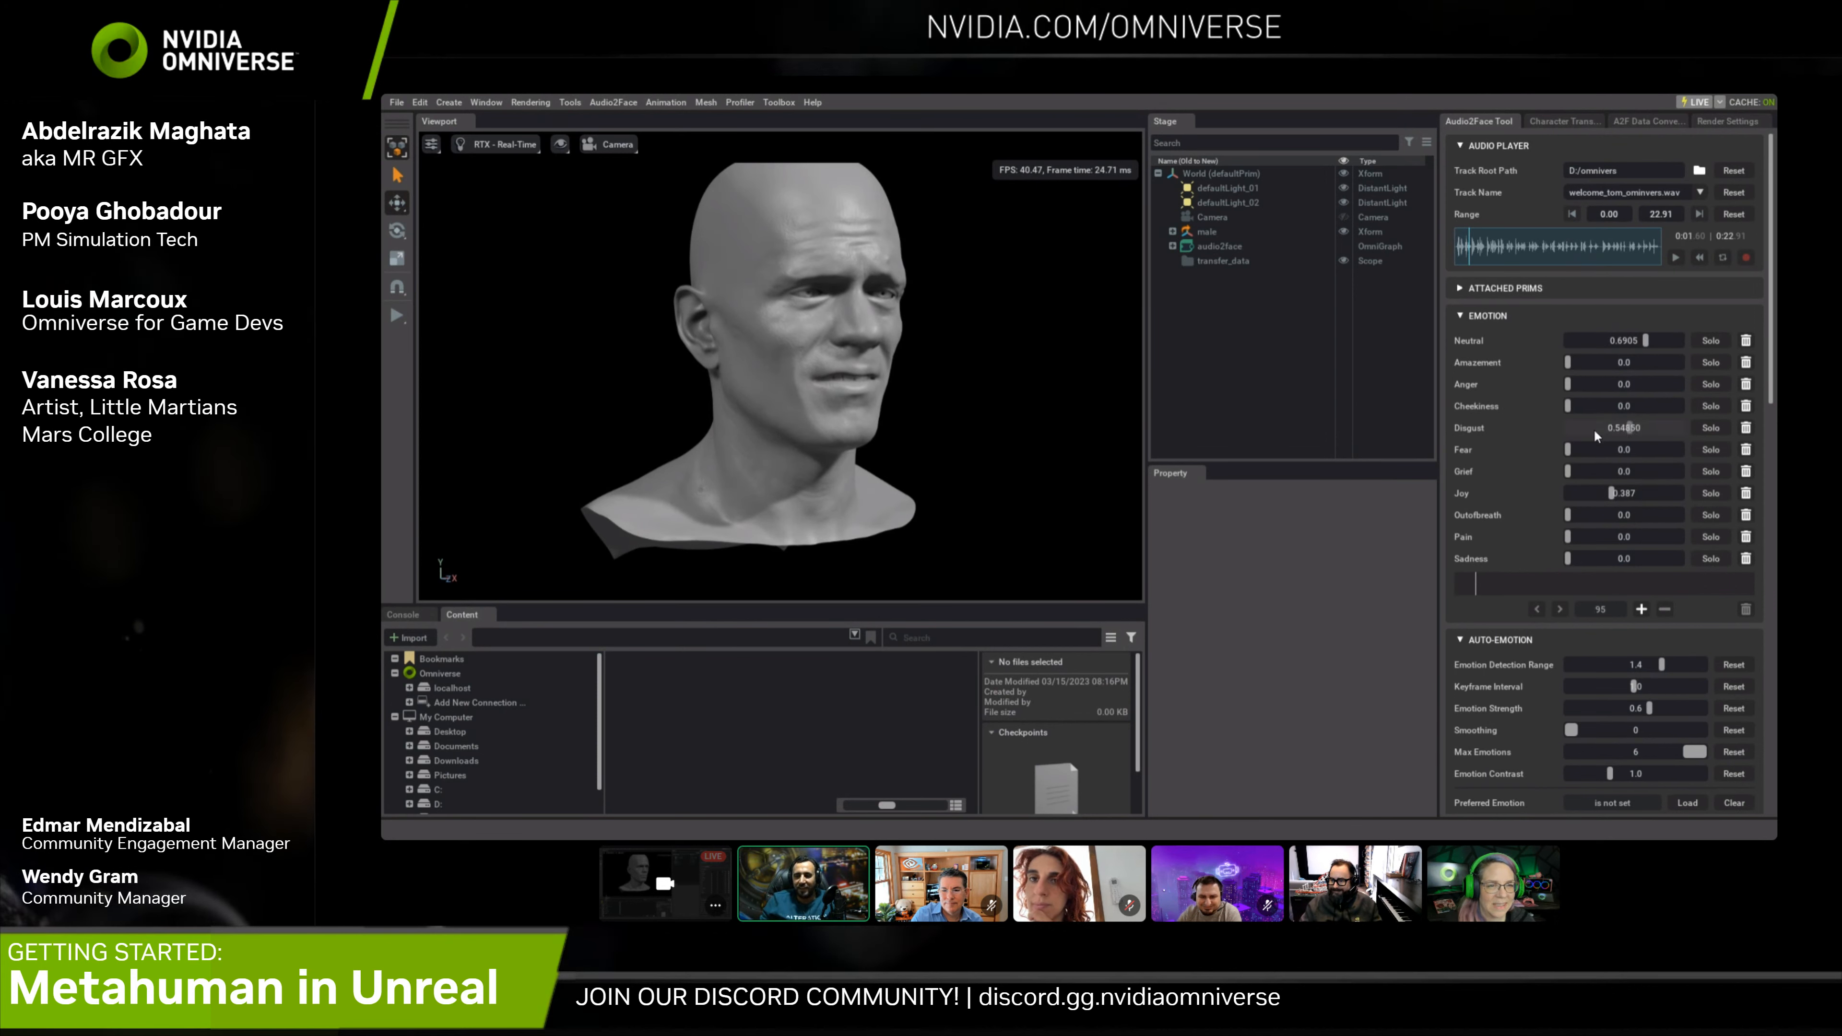
pyautogui.doubleClick(1618, 340)
pyautogui.moveTo(1594, 350); pyautogui.dragTo(1564, 347)
pyautogui.moveTo(1613, 496); pyautogui.dragTo(1565, 496)
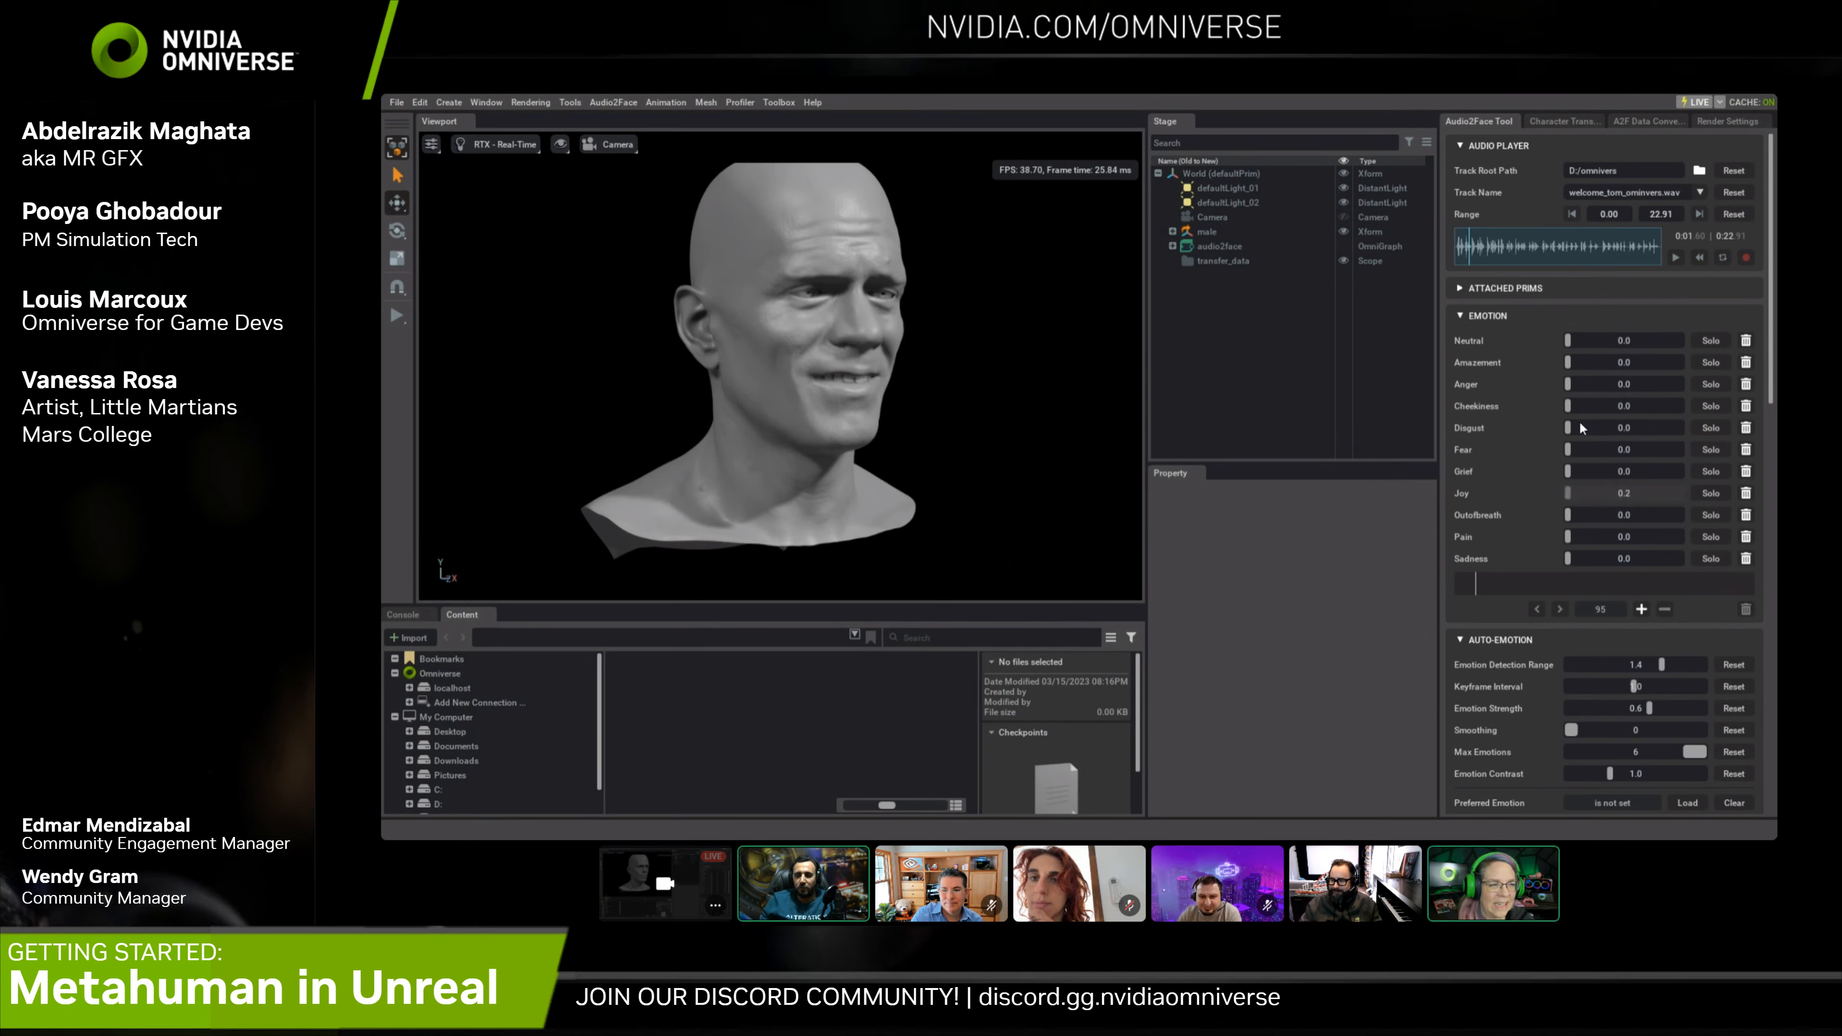
pyautogui.moveTo(1571, 343); pyautogui.dragTo(1663, 350)
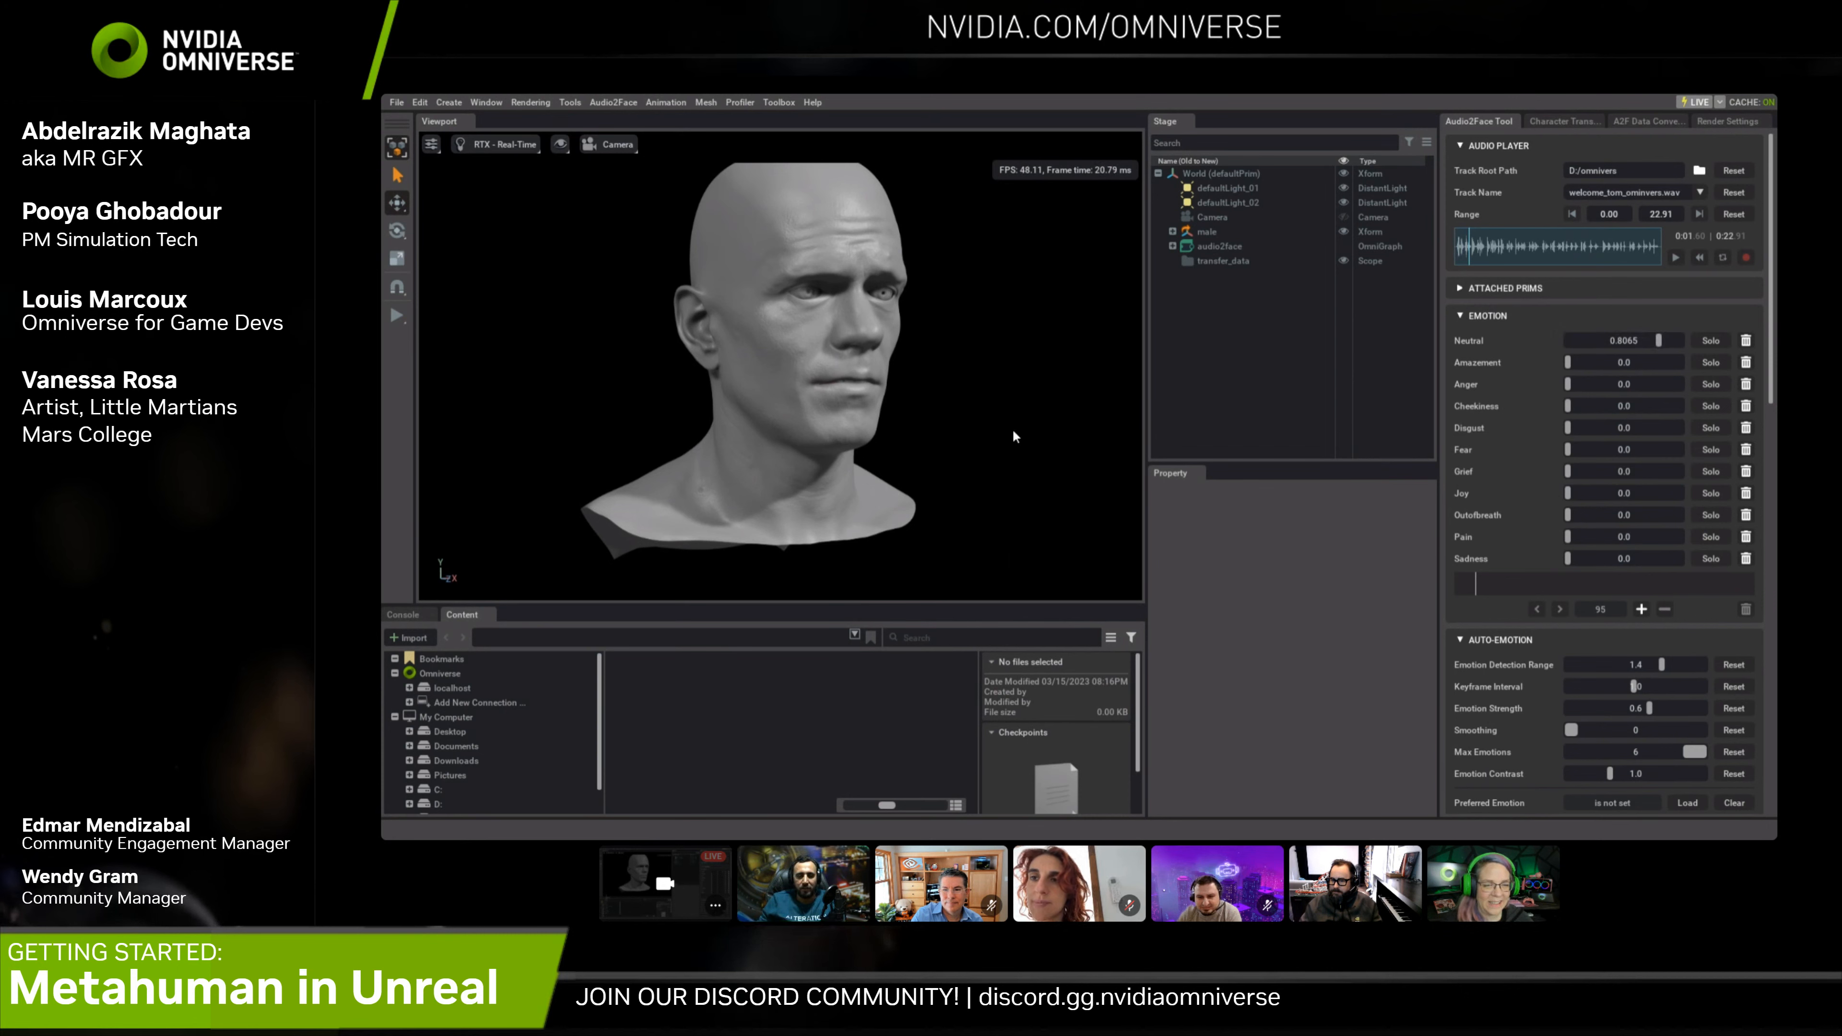
pyautogui.keyDown('alt'); pyautogui.moveTo(1021, 412); pyautogui.dragTo(942, 403); pyautogui.keyUp('alt')
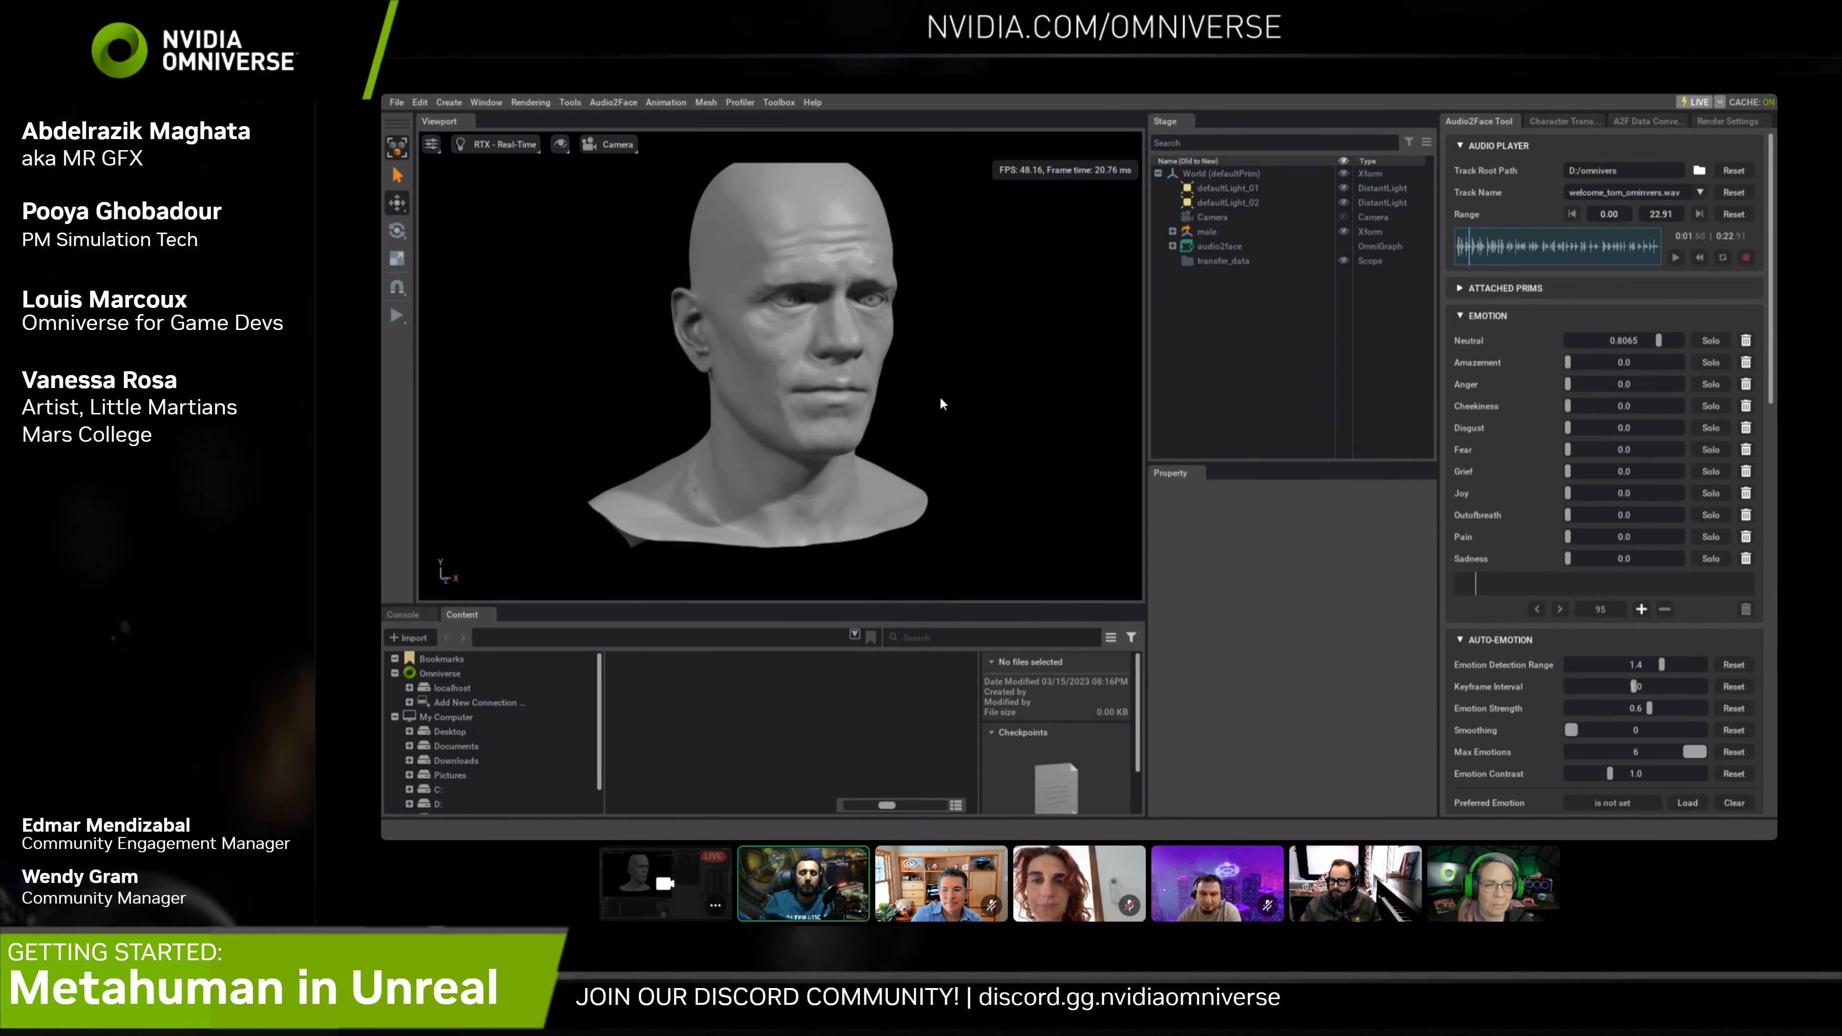
pyautogui.moveTo(942, 404); pyautogui.dragTo(917, 419, button='middle')
pyautogui.keyDown('alt'); pyautogui.moveTo(917, 420); pyautogui.dragTo(1060, 486, button='right'); pyautogui.keyUp('alt')
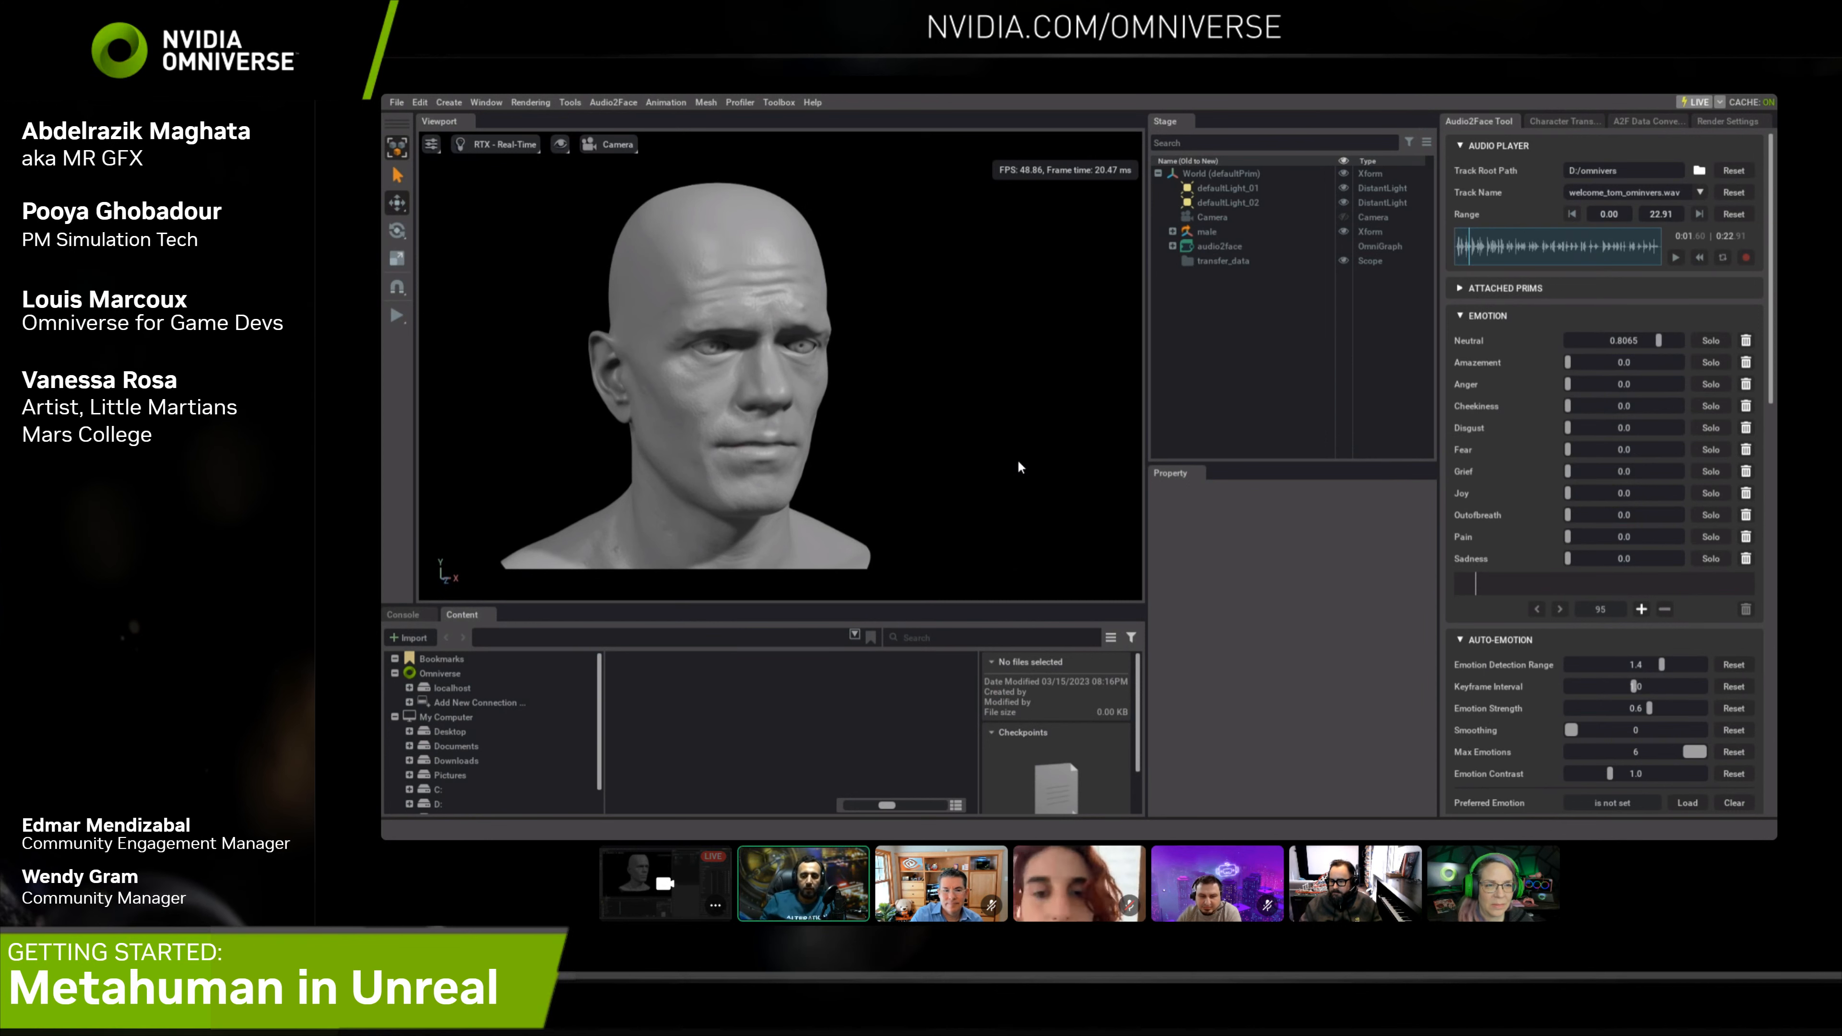
pyautogui.moveTo(1568, 499)
pyautogui.mouseDown()
pyautogui.moveTo(1646, 498)
pyautogui.moveTo(1574, 504)
pyautogui.mouseUp()
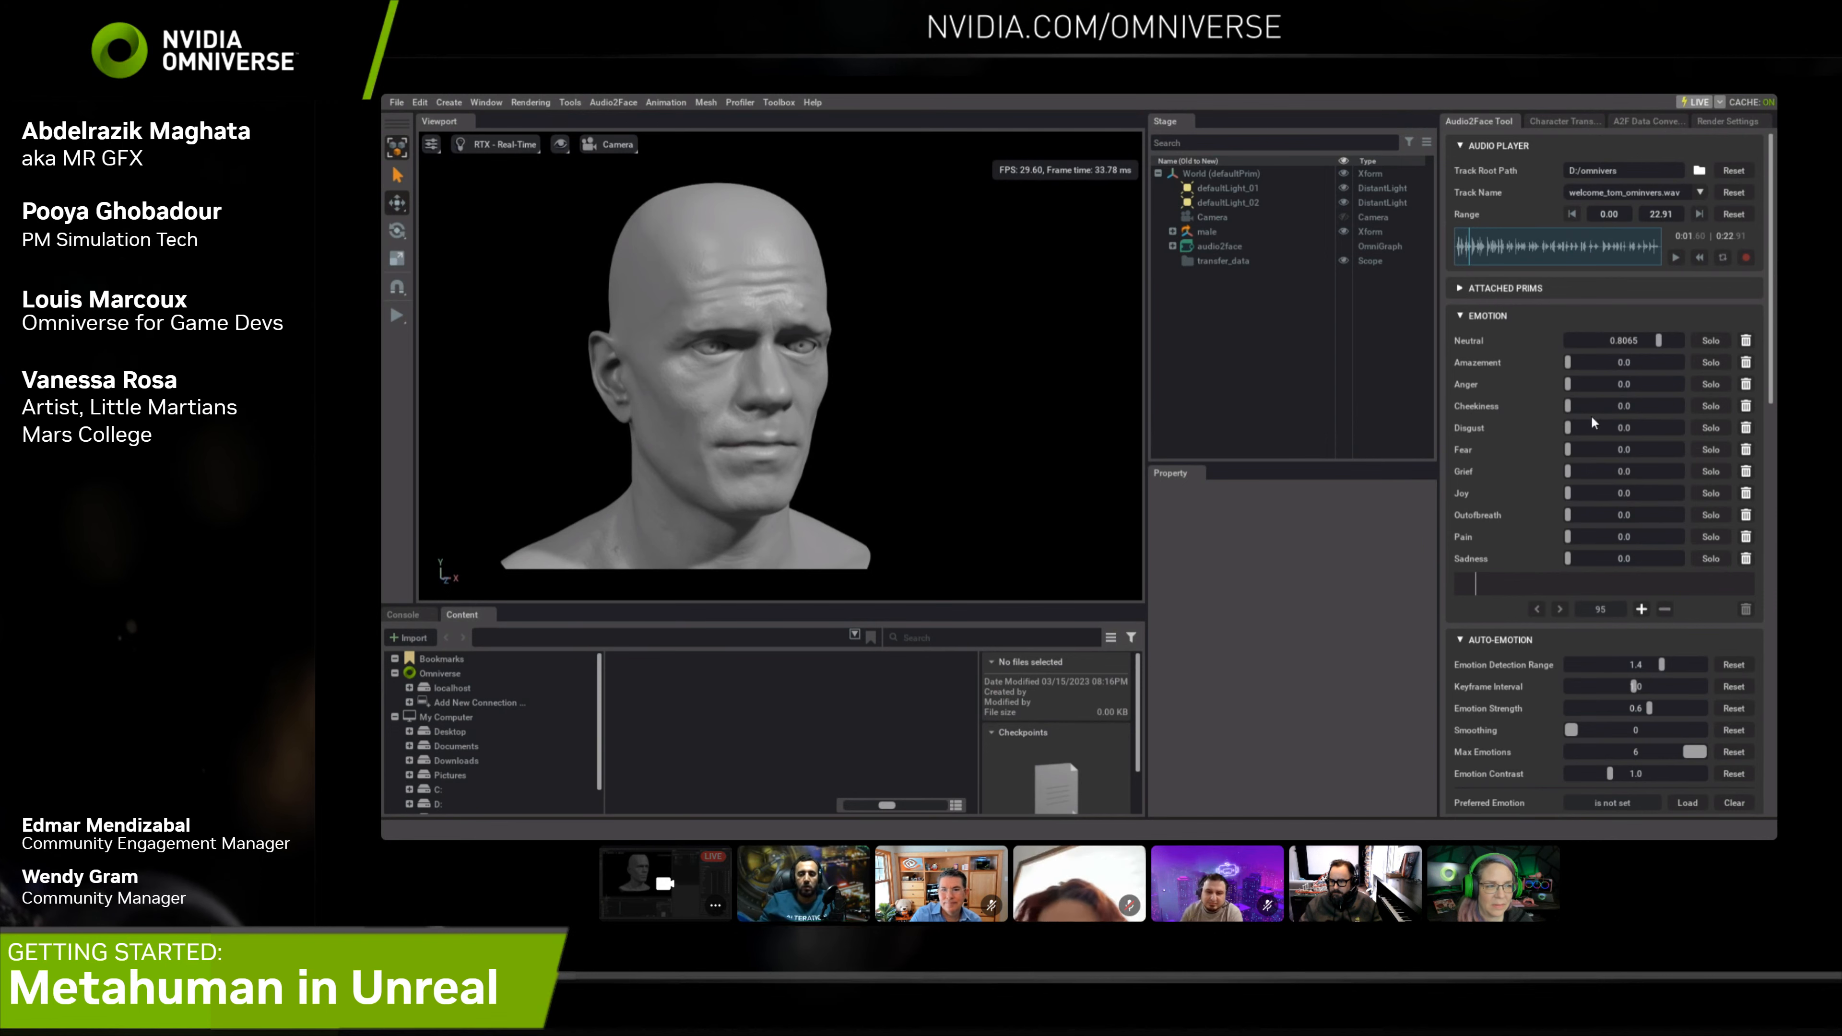
pyautogui.scroll(-3, 1548, 511)
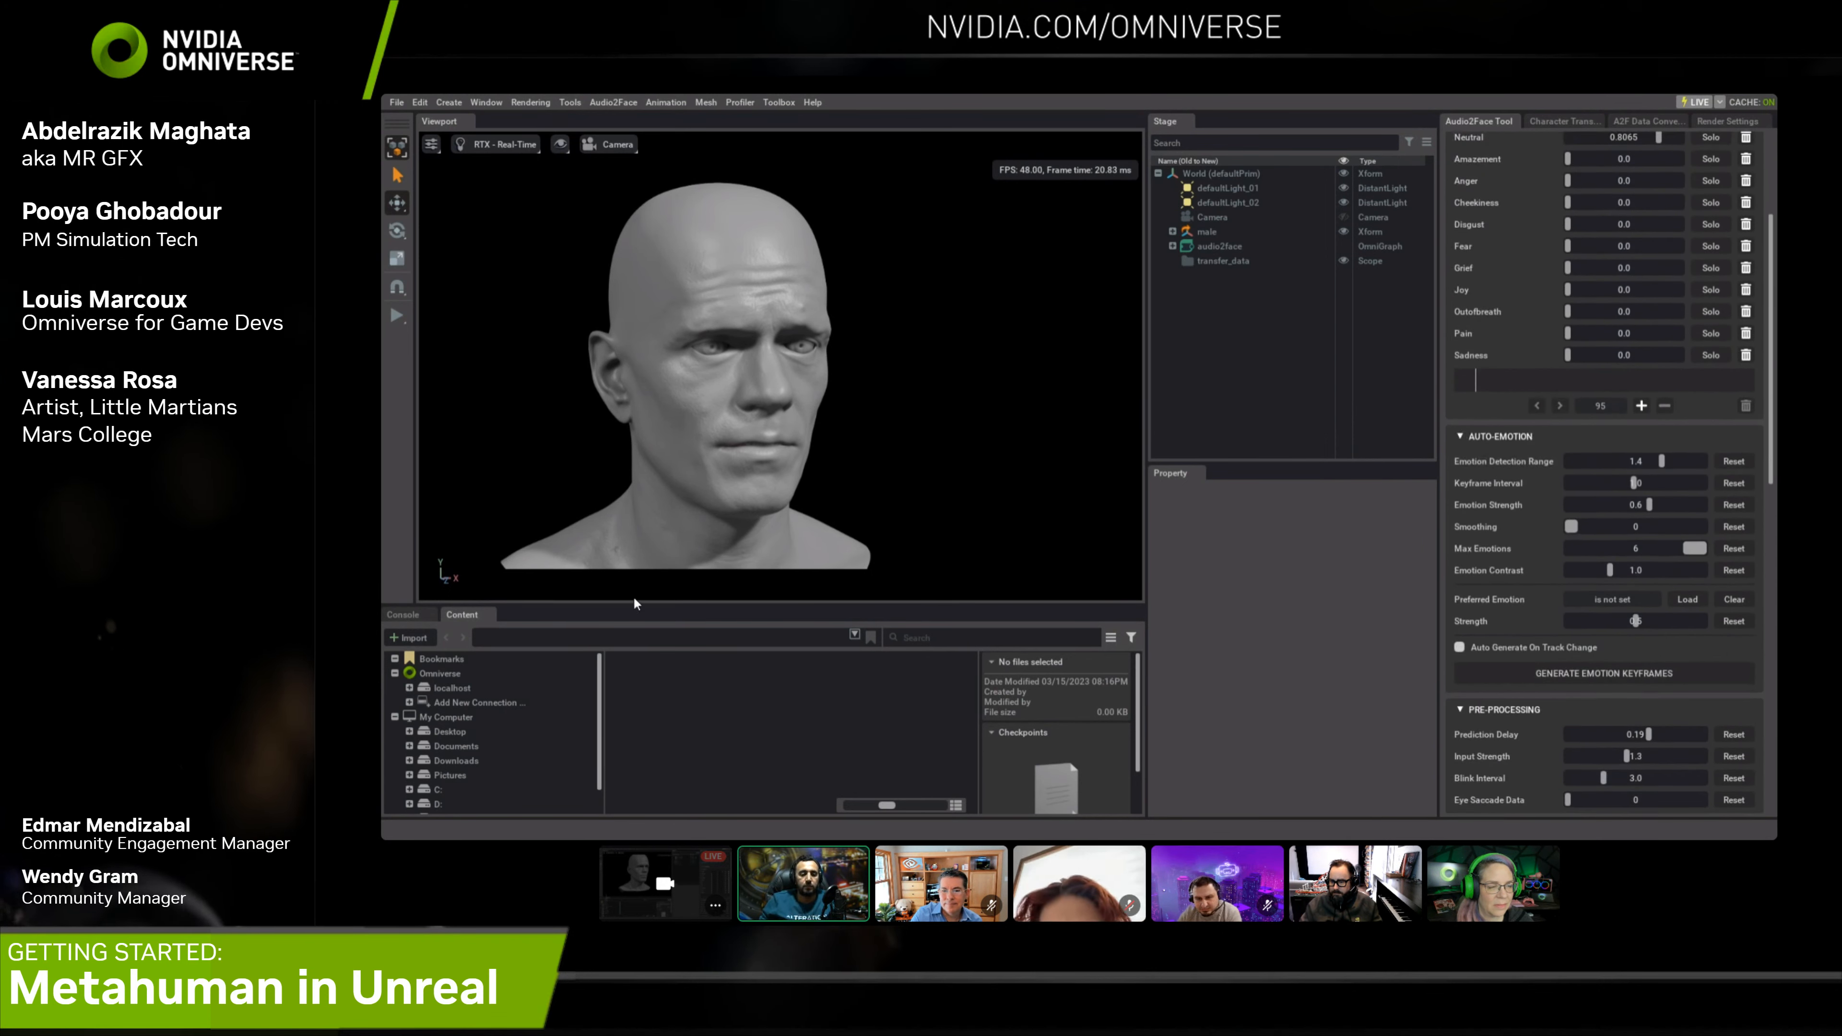
# Enlarge the content browser and open localhost/NVIDIA/Assets/Audio2Face/Samples/blendshape_solve
pyautogui.moveTo(666, 606); pyautogui.dragTo(666, 470)
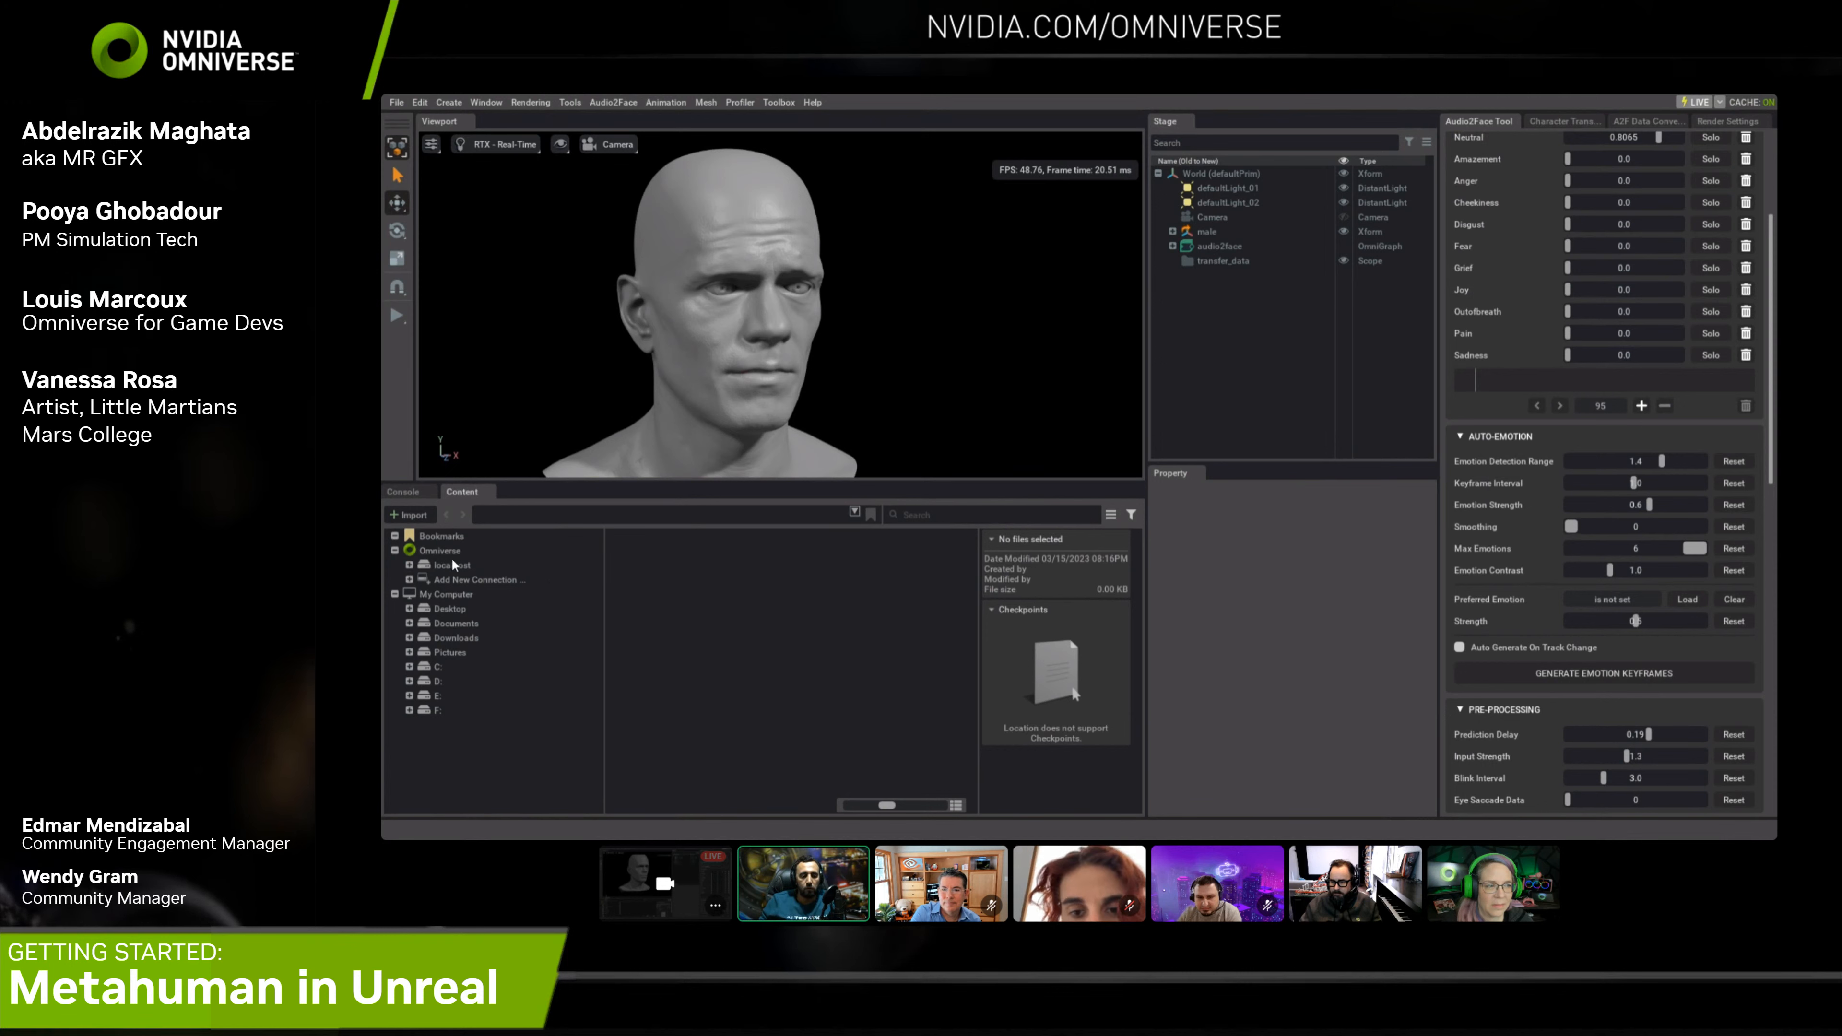
pyautogui.click(451, 565)
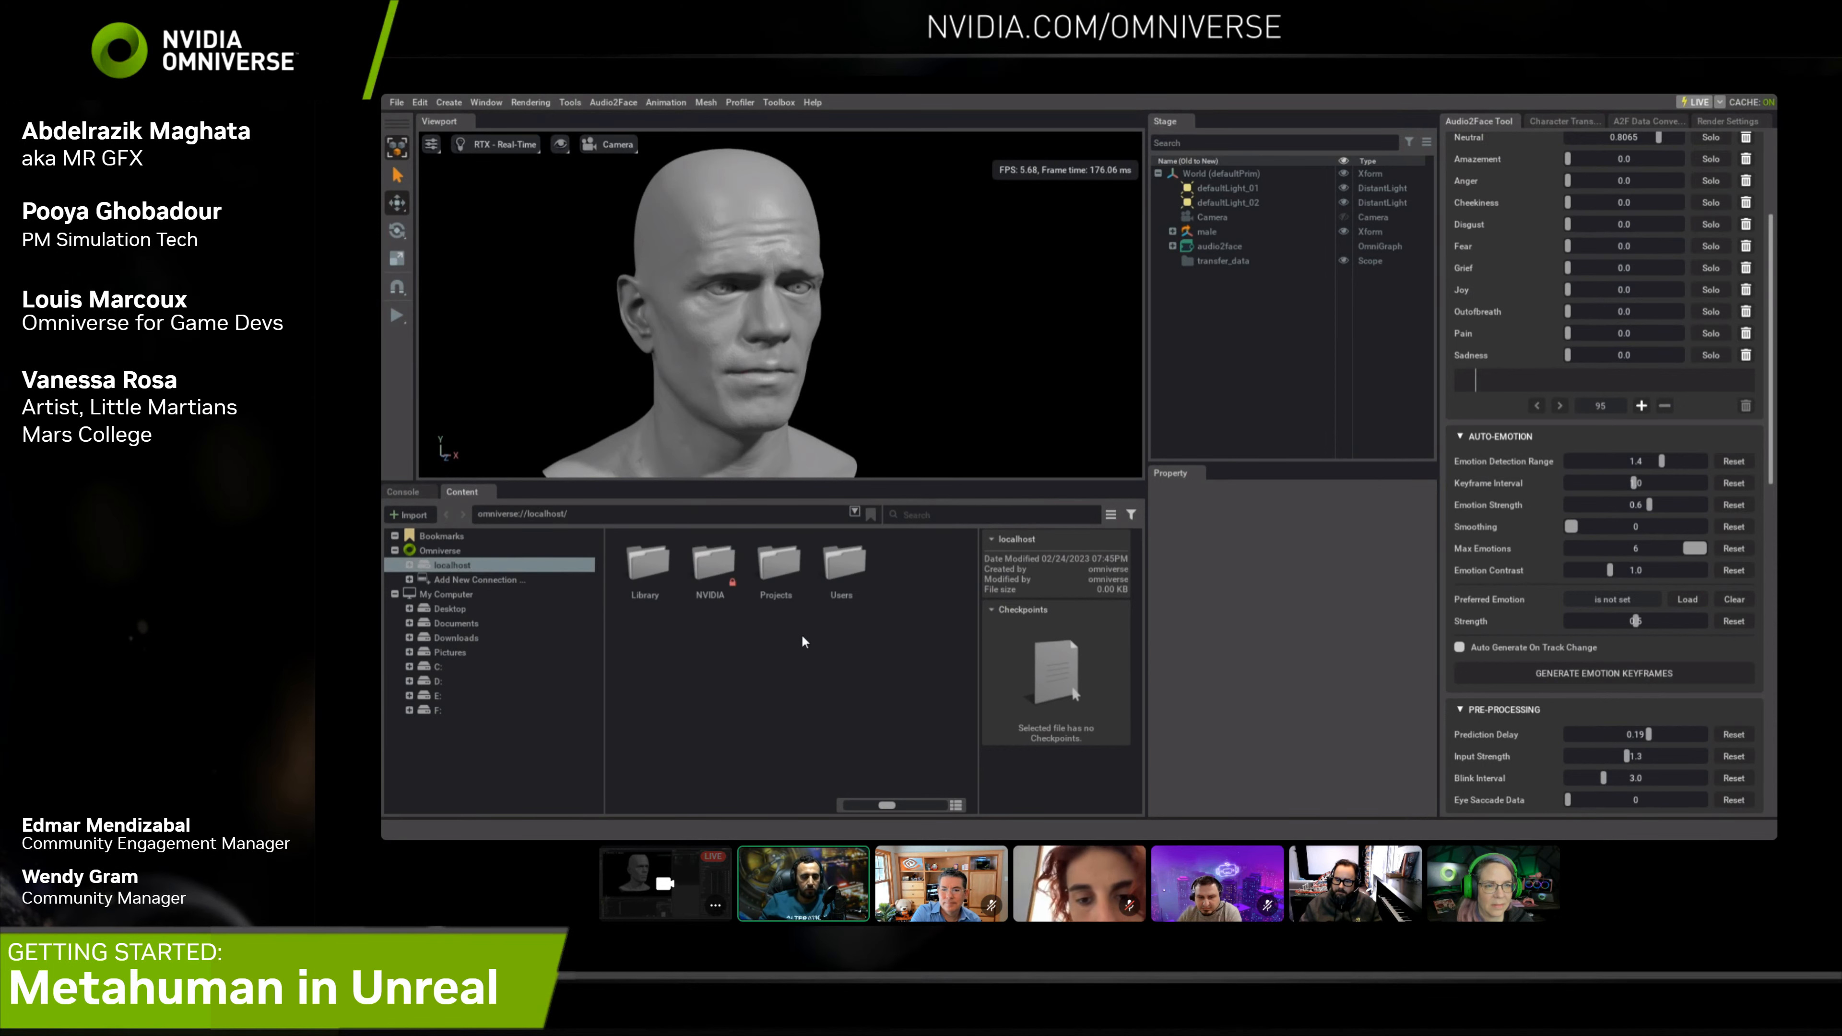
pyautogui.doubleClick(711, 578)
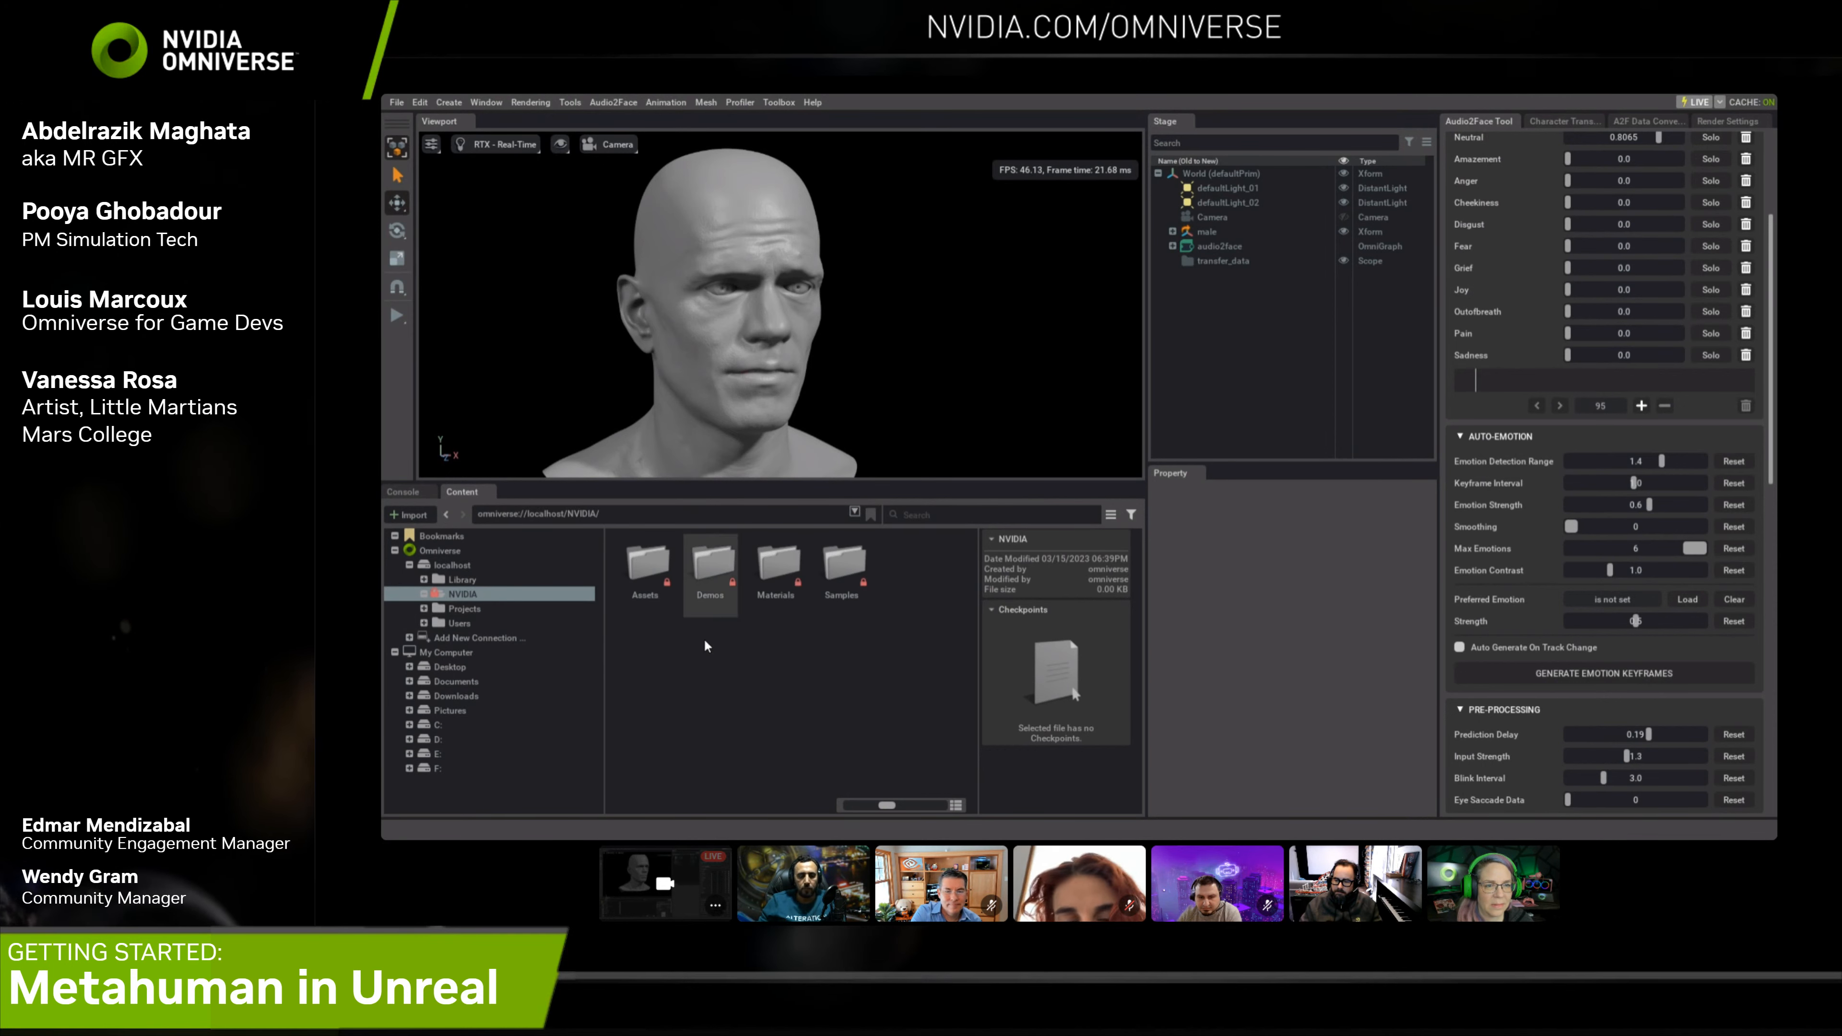
pyautogui.doubleClick(646, 569)
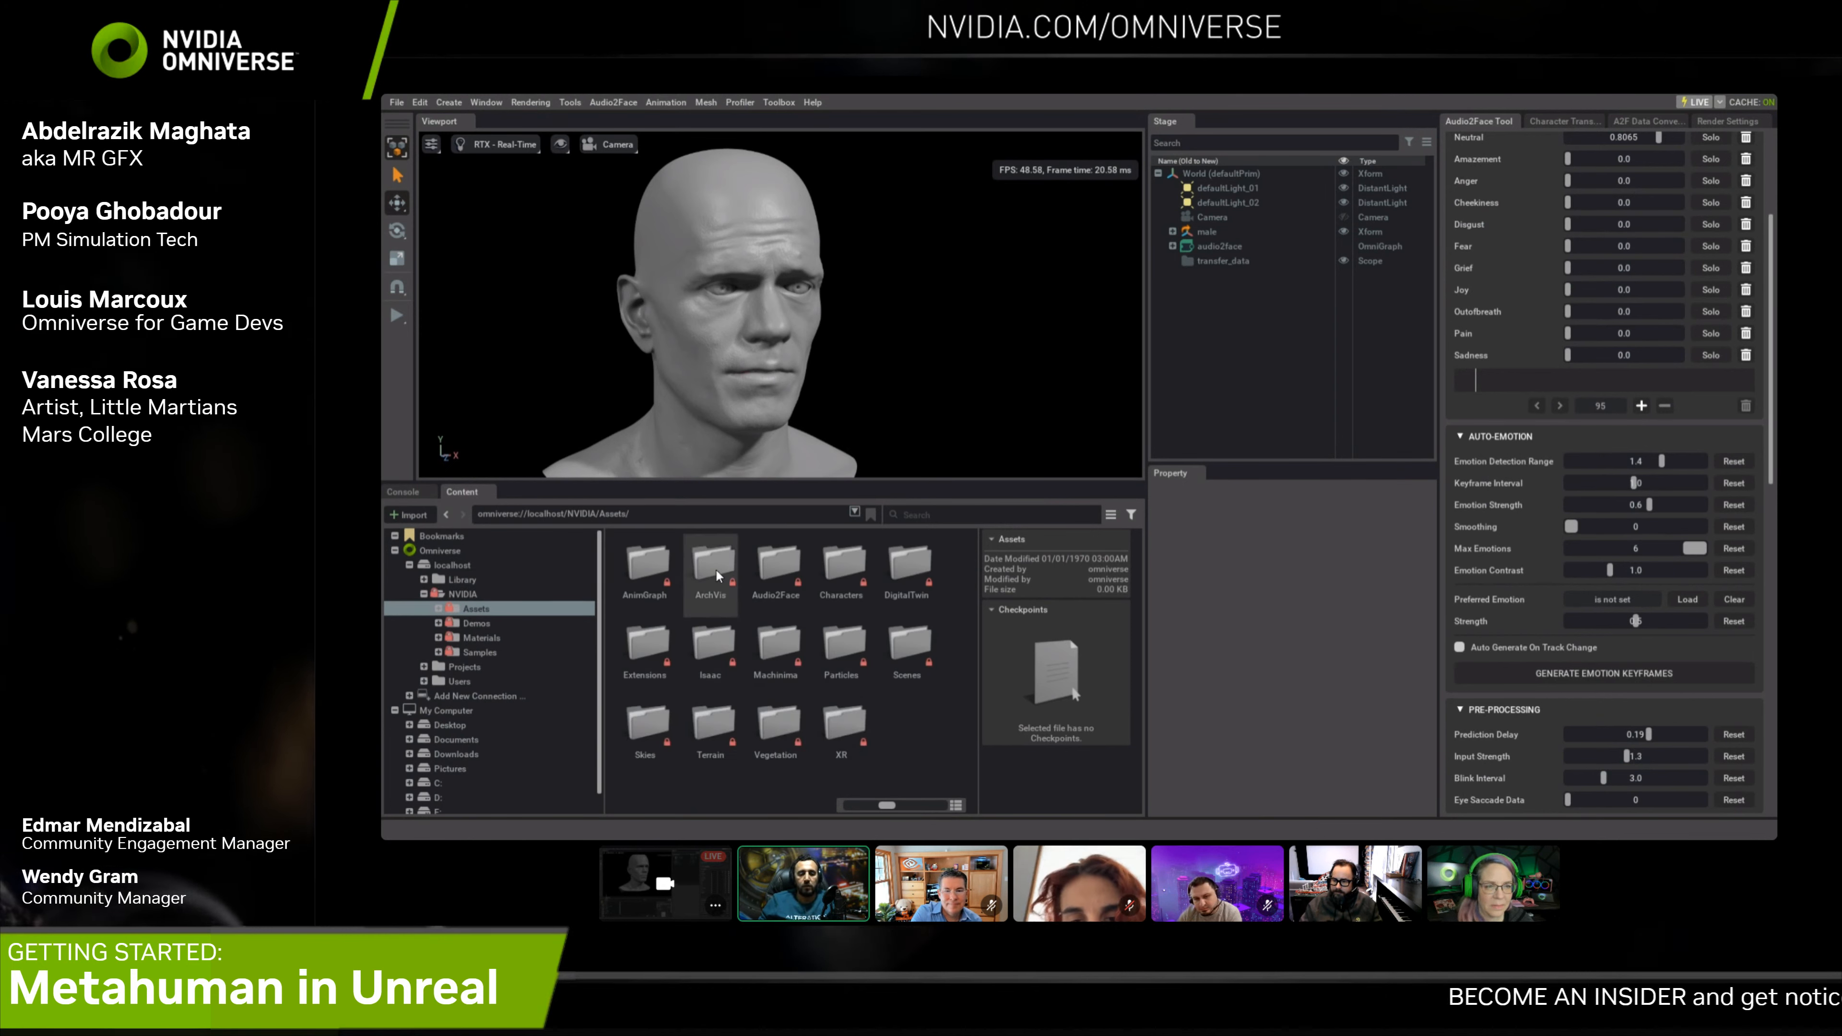
pyautogui.click(787, 569)
pyautogui.doubleClick(787, 569)
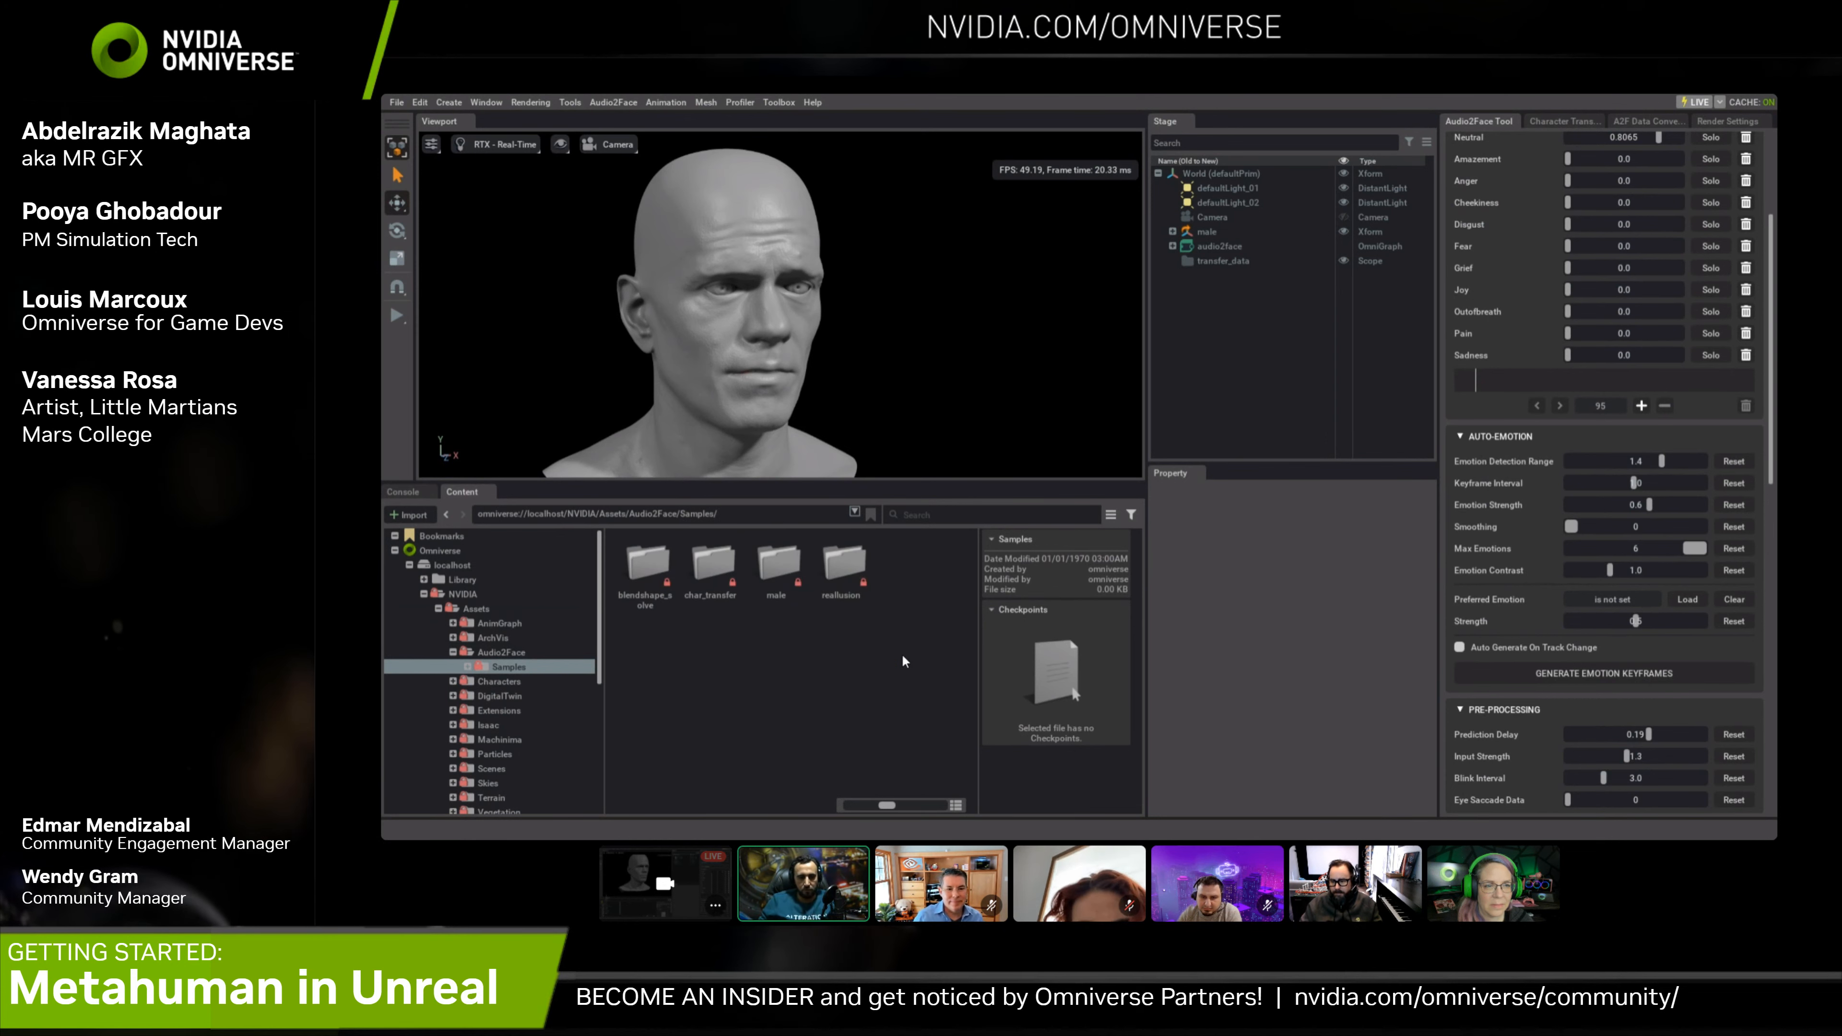
pyautogui.doubleClick(651, 570)
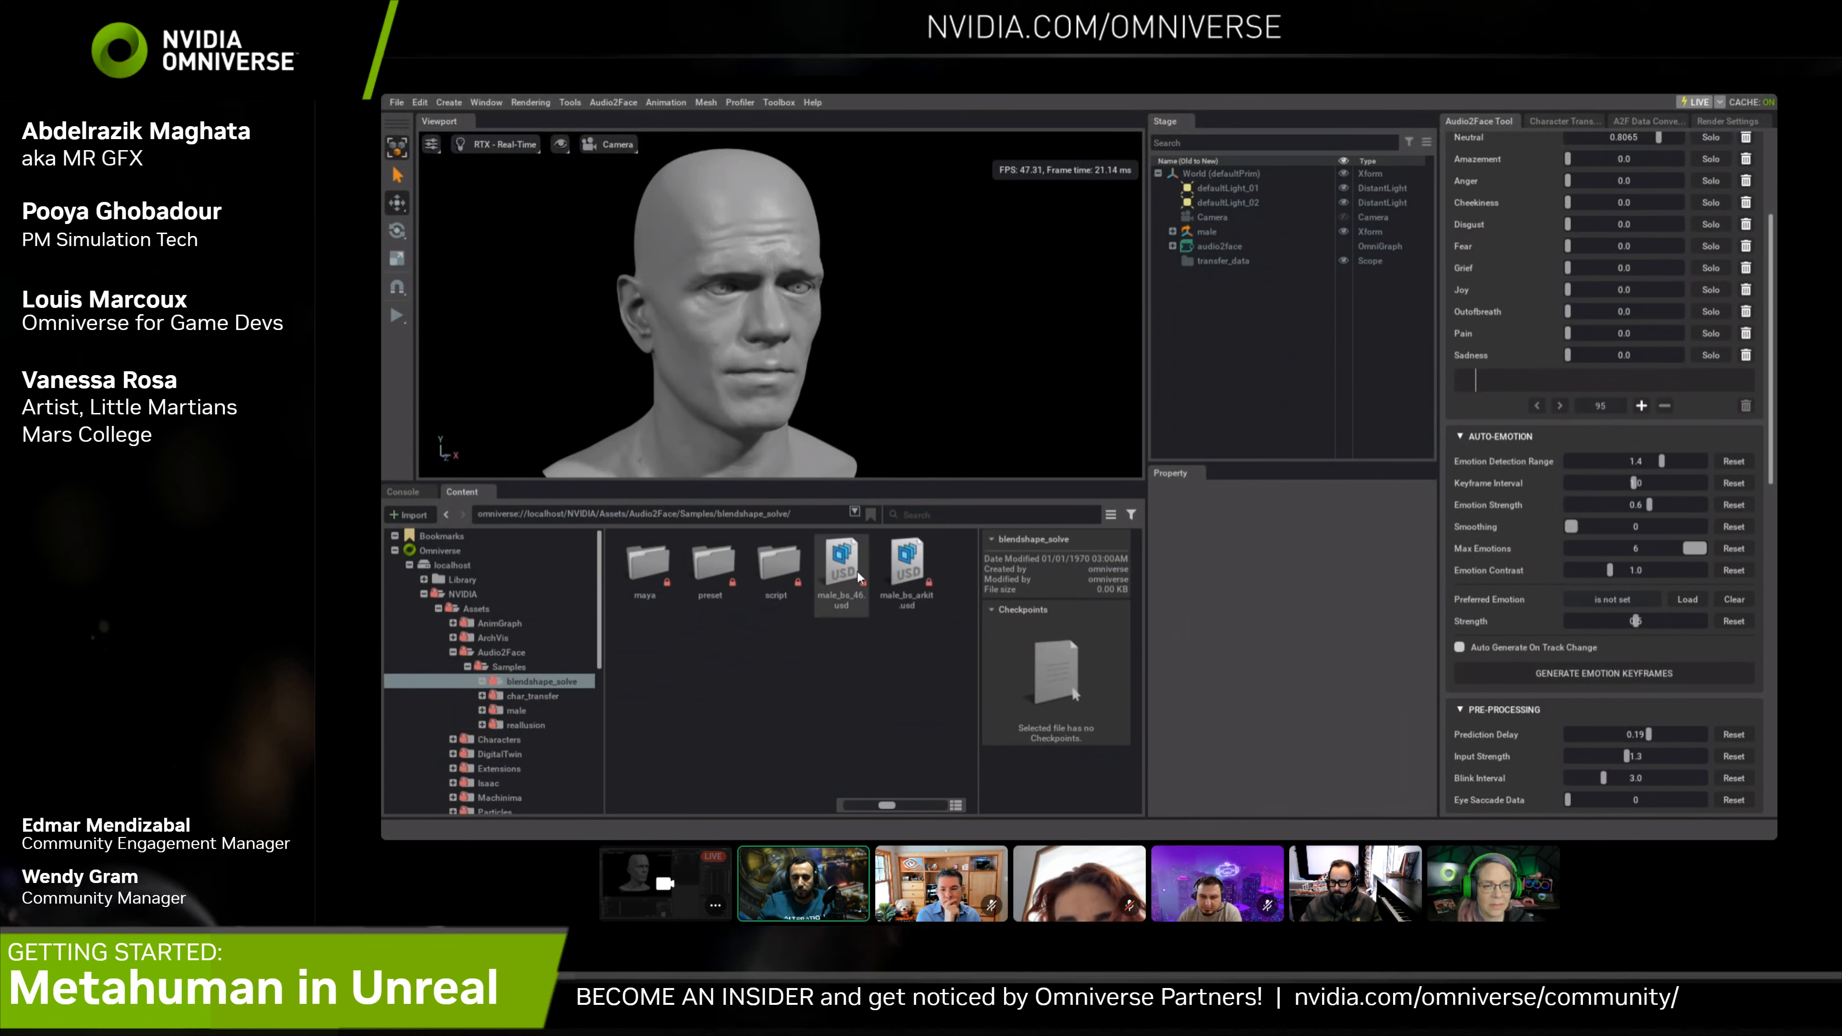
# Add male_bs_46.usd from the blendshape_solve samples to the stage and view both heads from the front
pyautogui.moveTo(851, 583); pyautogui.dragTo(1227, 355)
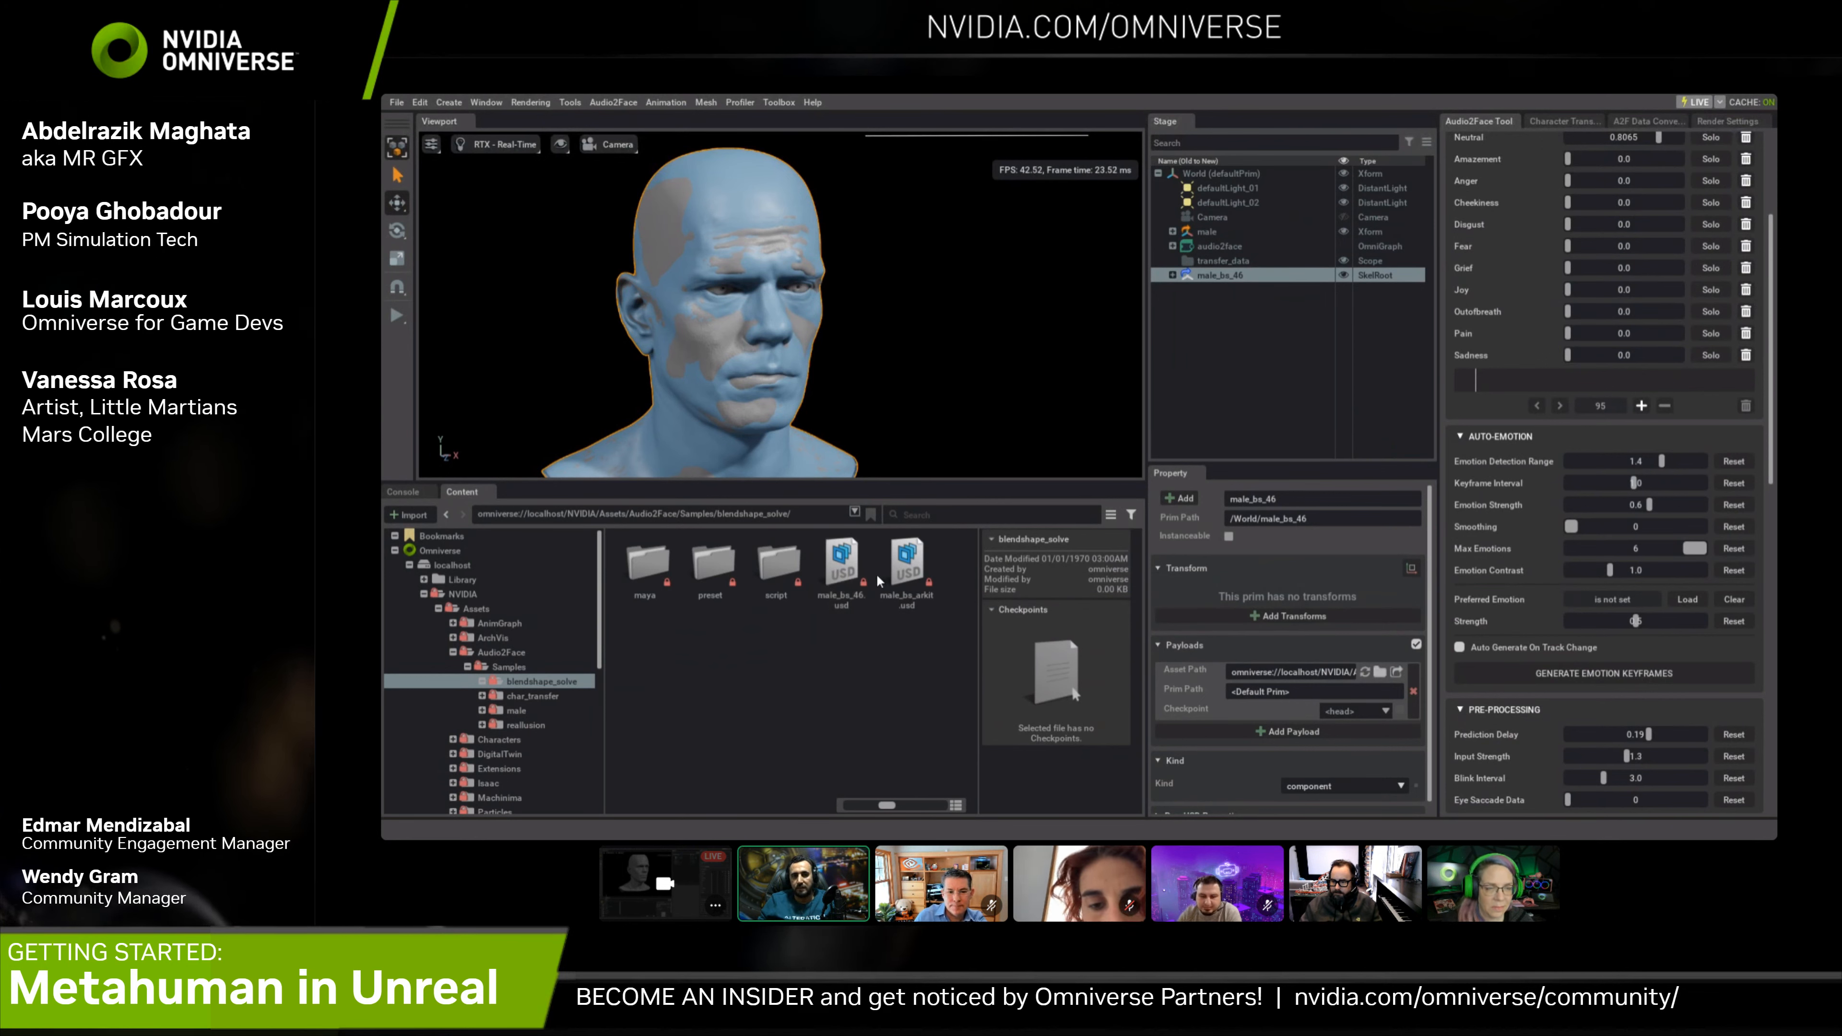
pyautogui.scroll(-2, 873, 371)
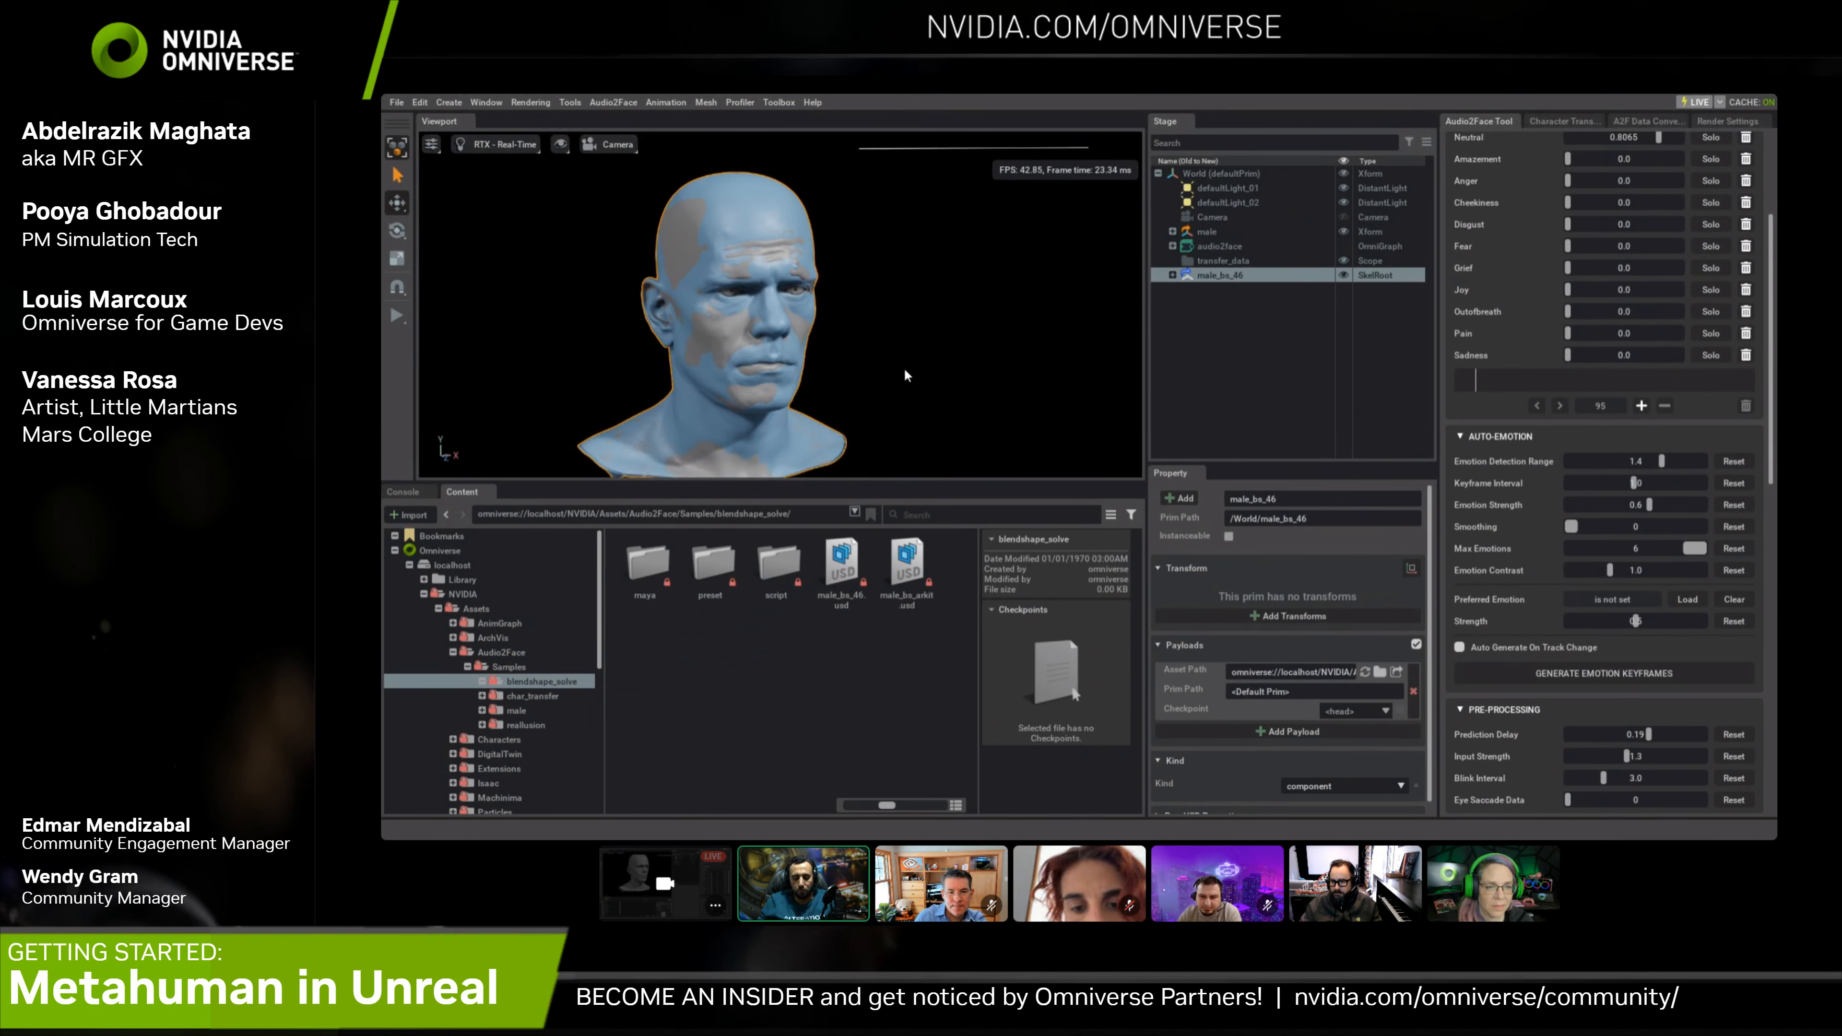
pyautogui.keyDown('alt'); pyautogui.moveTo(916, 367); pyautogui.dragTo(855, 354); pyautogui.keyUp('alt')
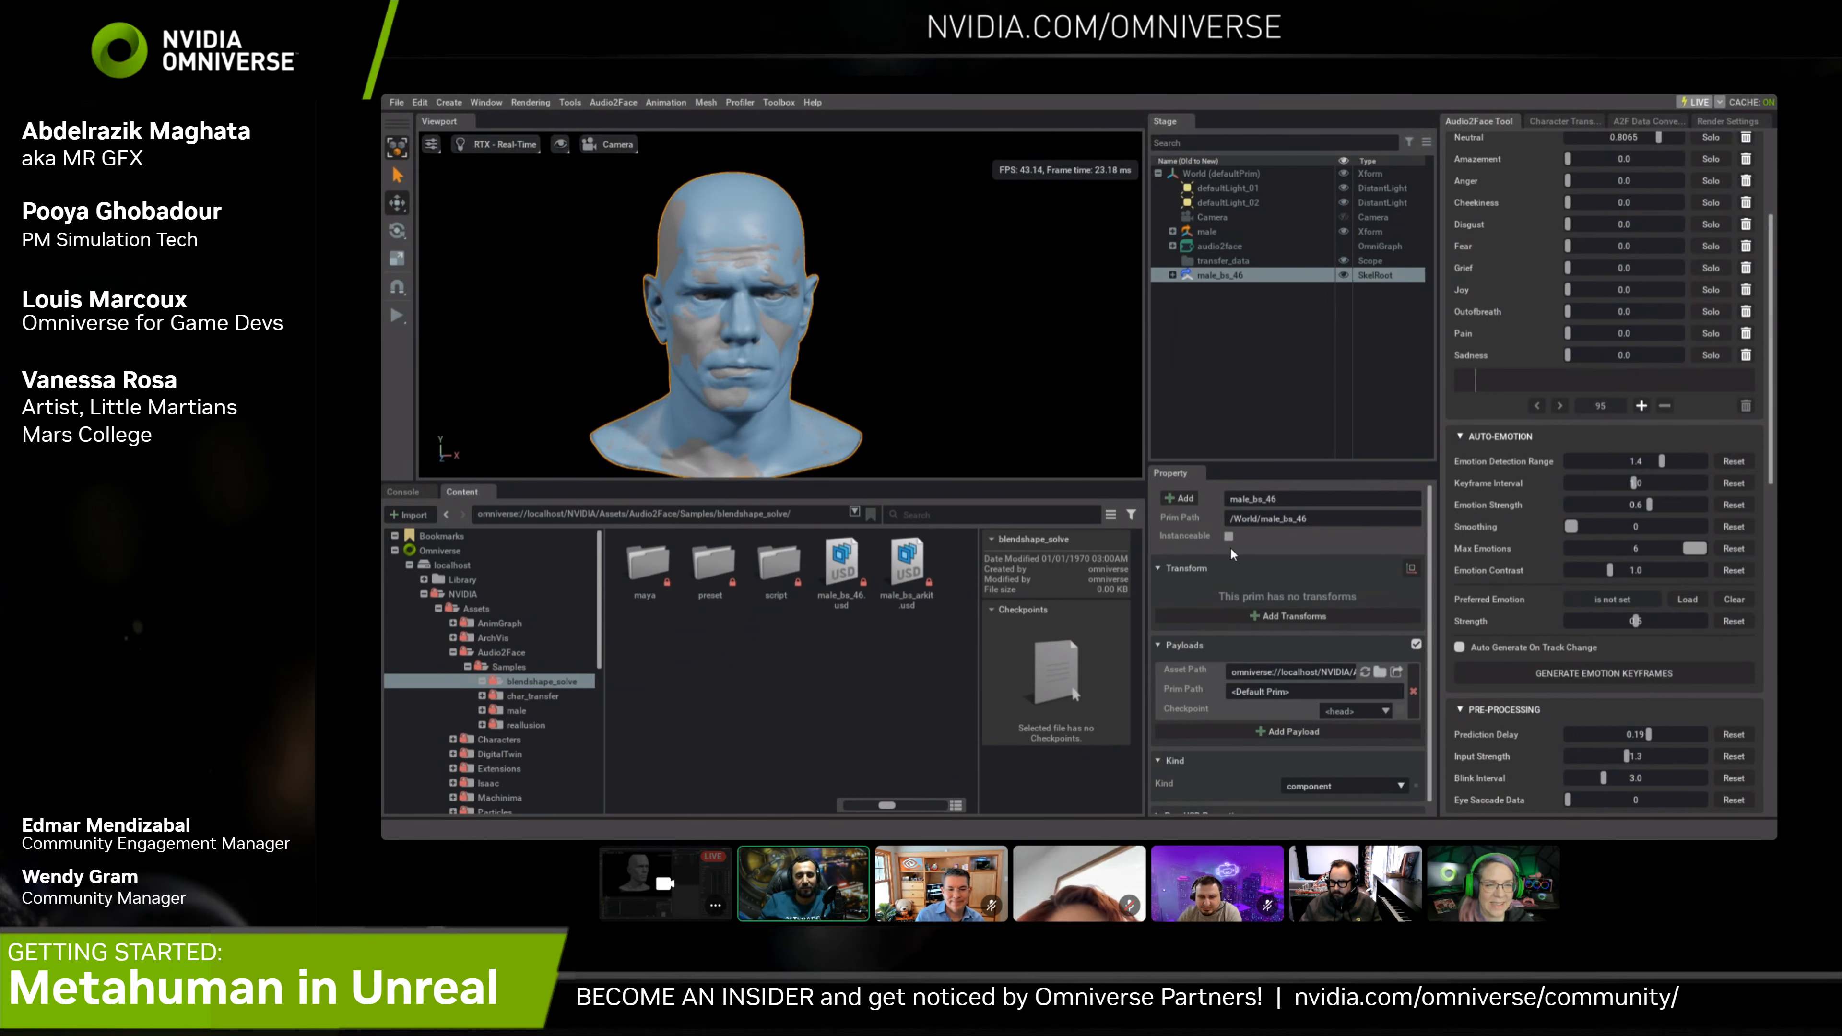
# Add transforms to male_bs_46, set its X translation to about 18.3 and select its neutral mesh
pyautogui.click(1288, 618)
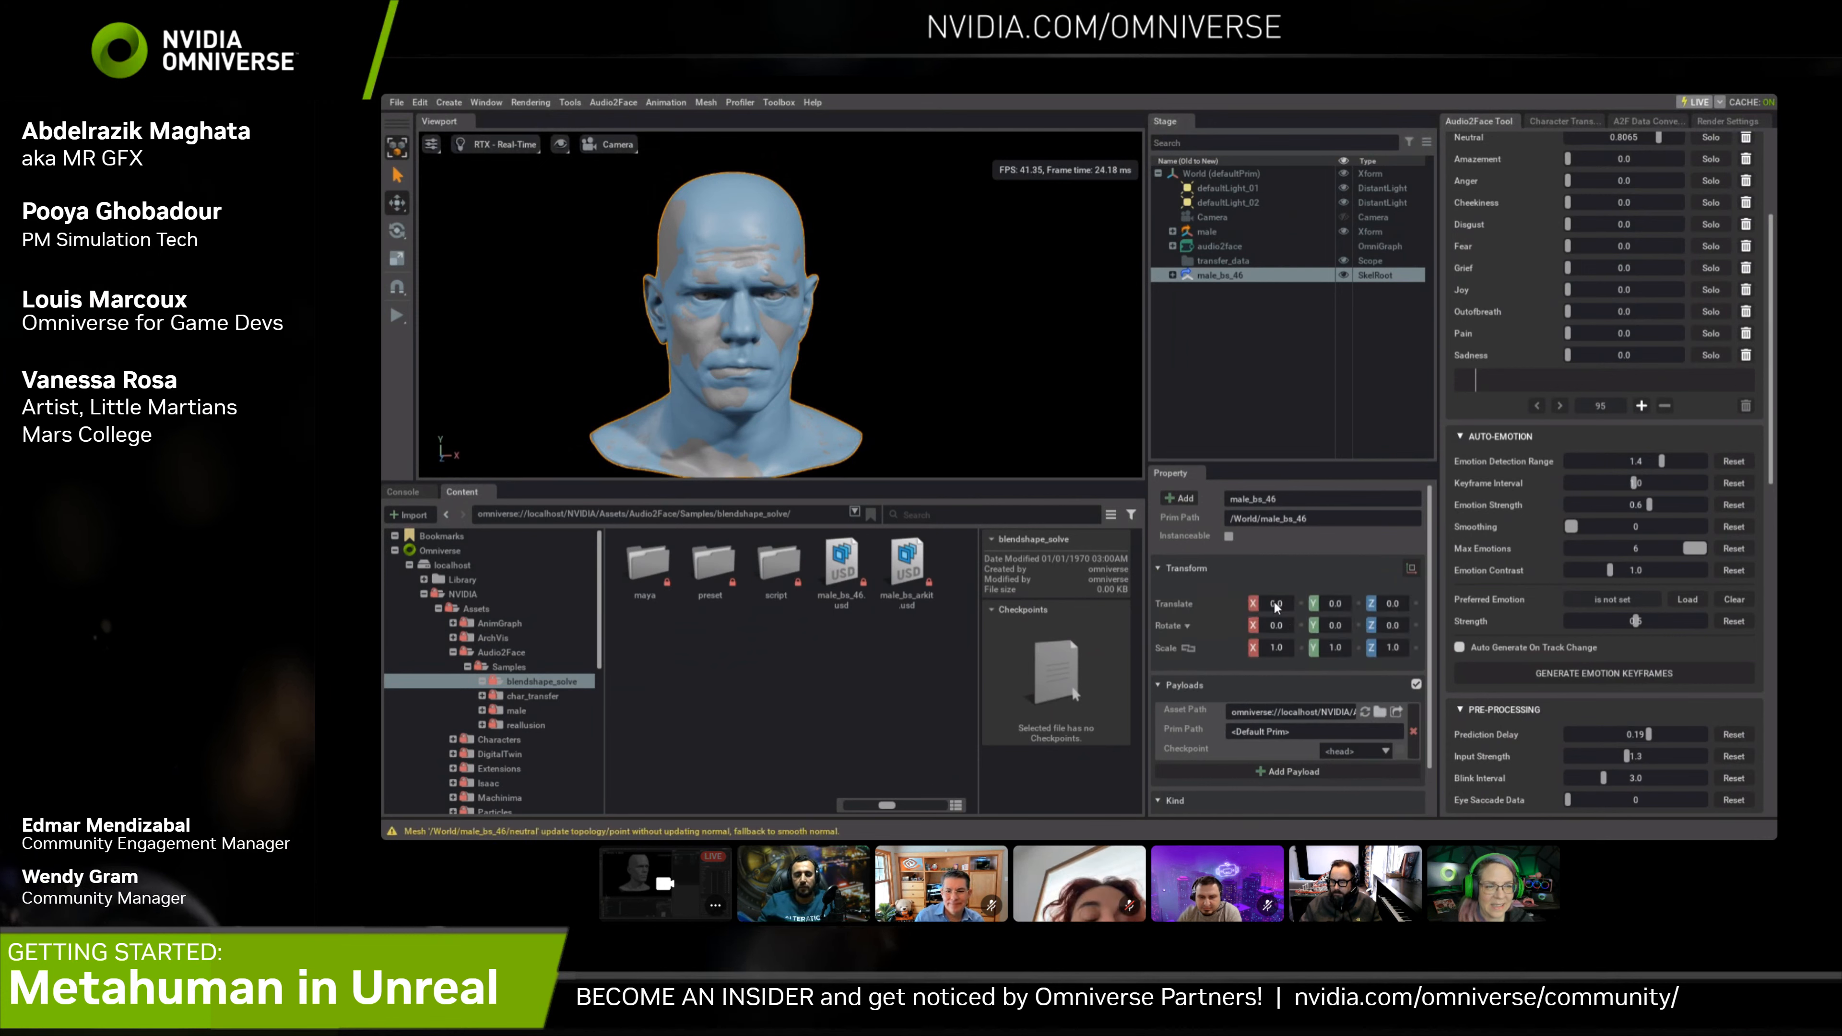
pyautogui.moveTo(1276, 607); pyautogui.dragTo(1406, 604)
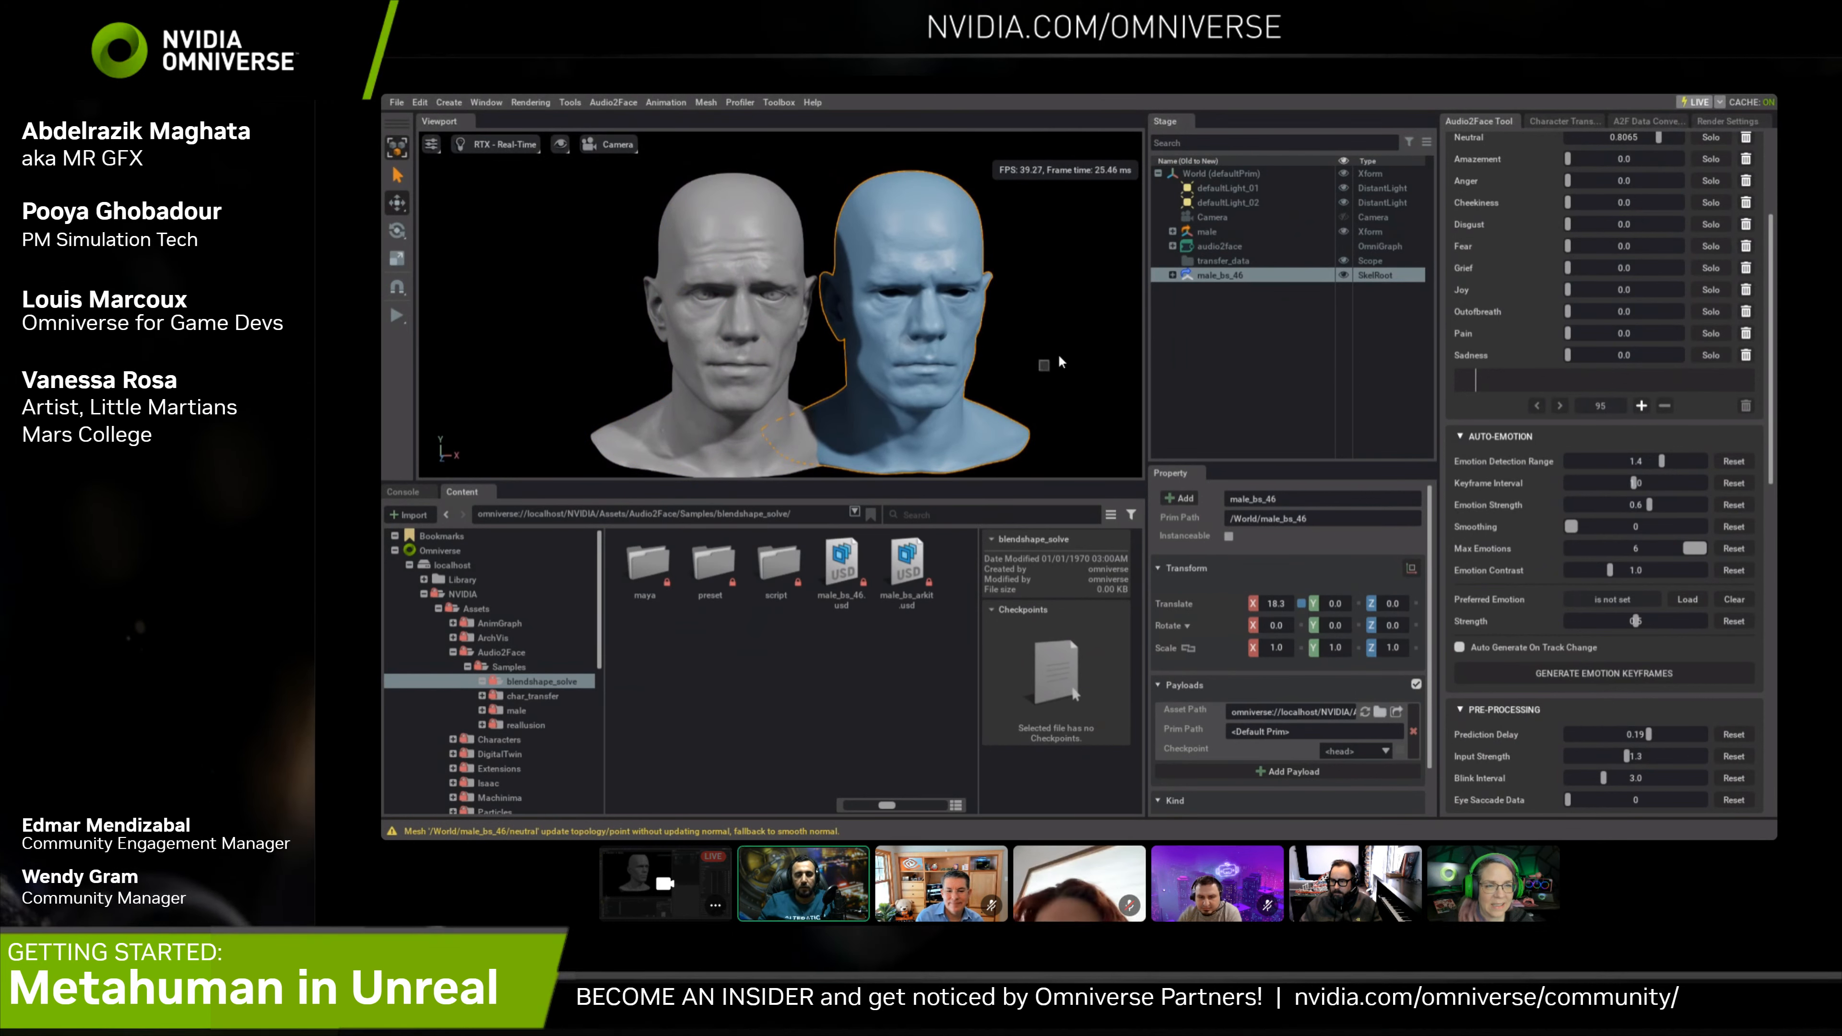
pyautogui.click(1063, 384)
pyautogui.click(1173, 275)
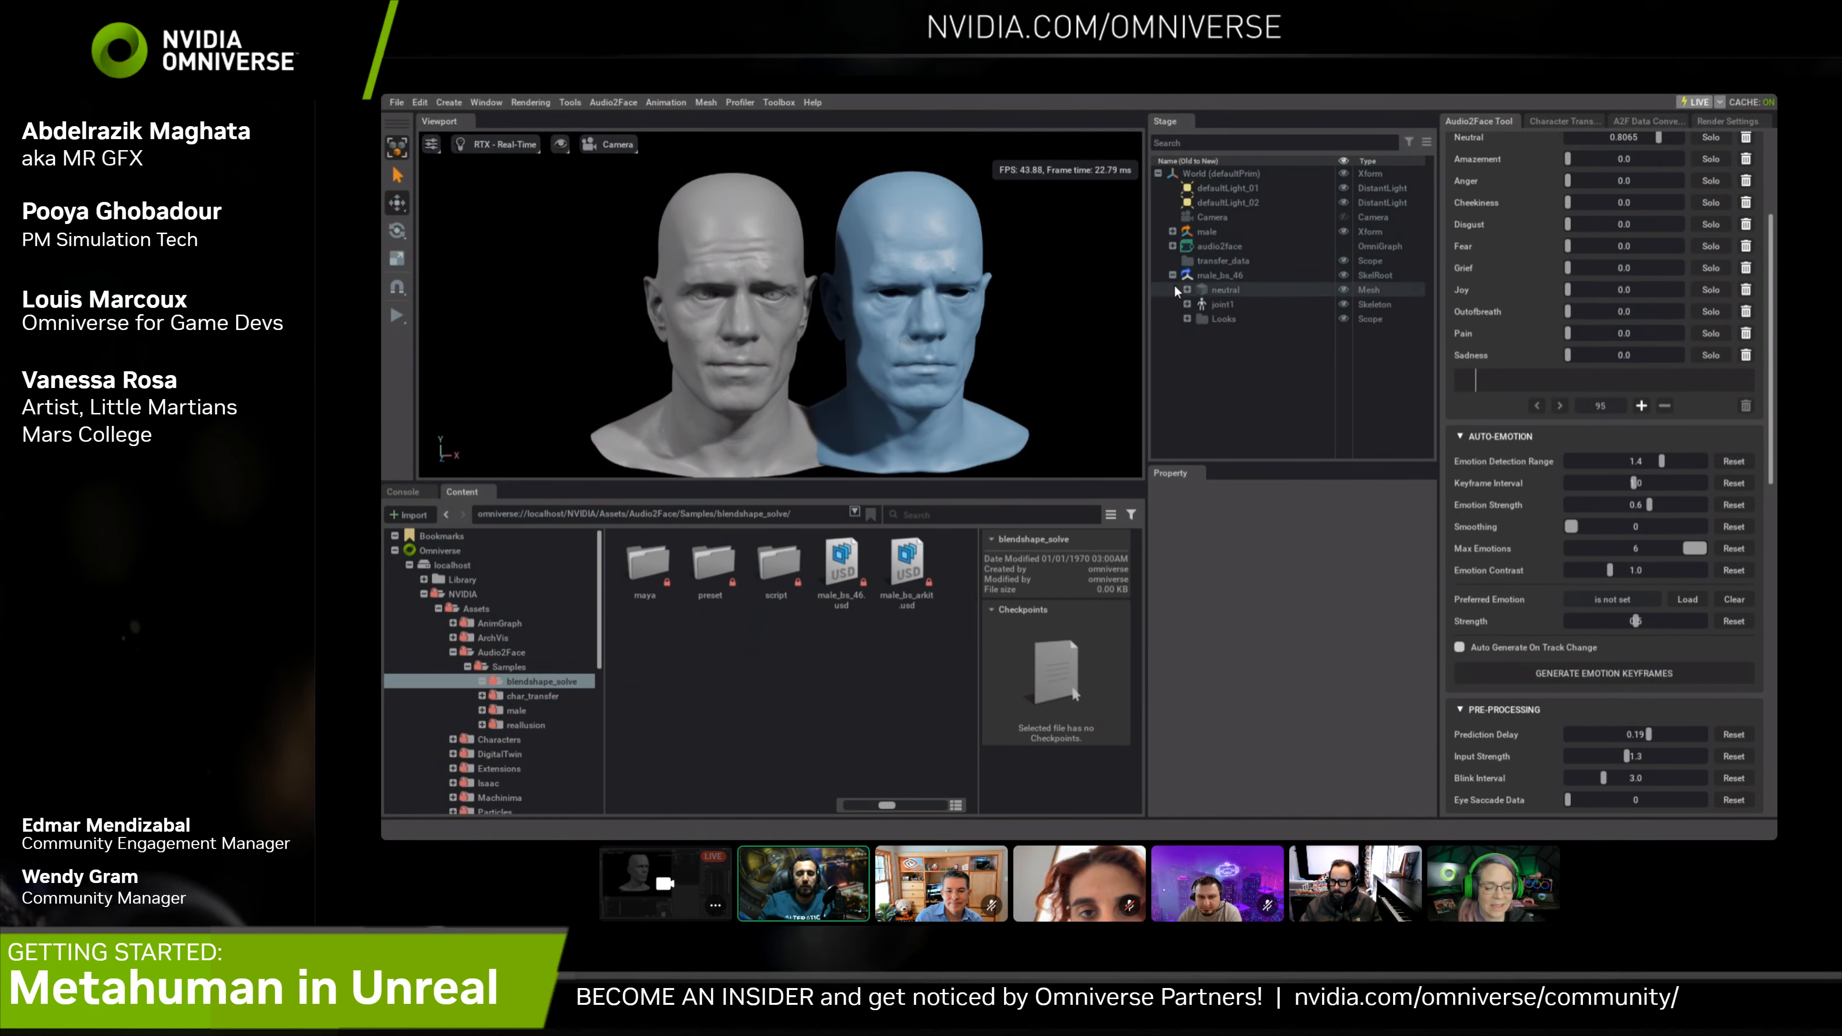
pyautogui.click(1227, 291)
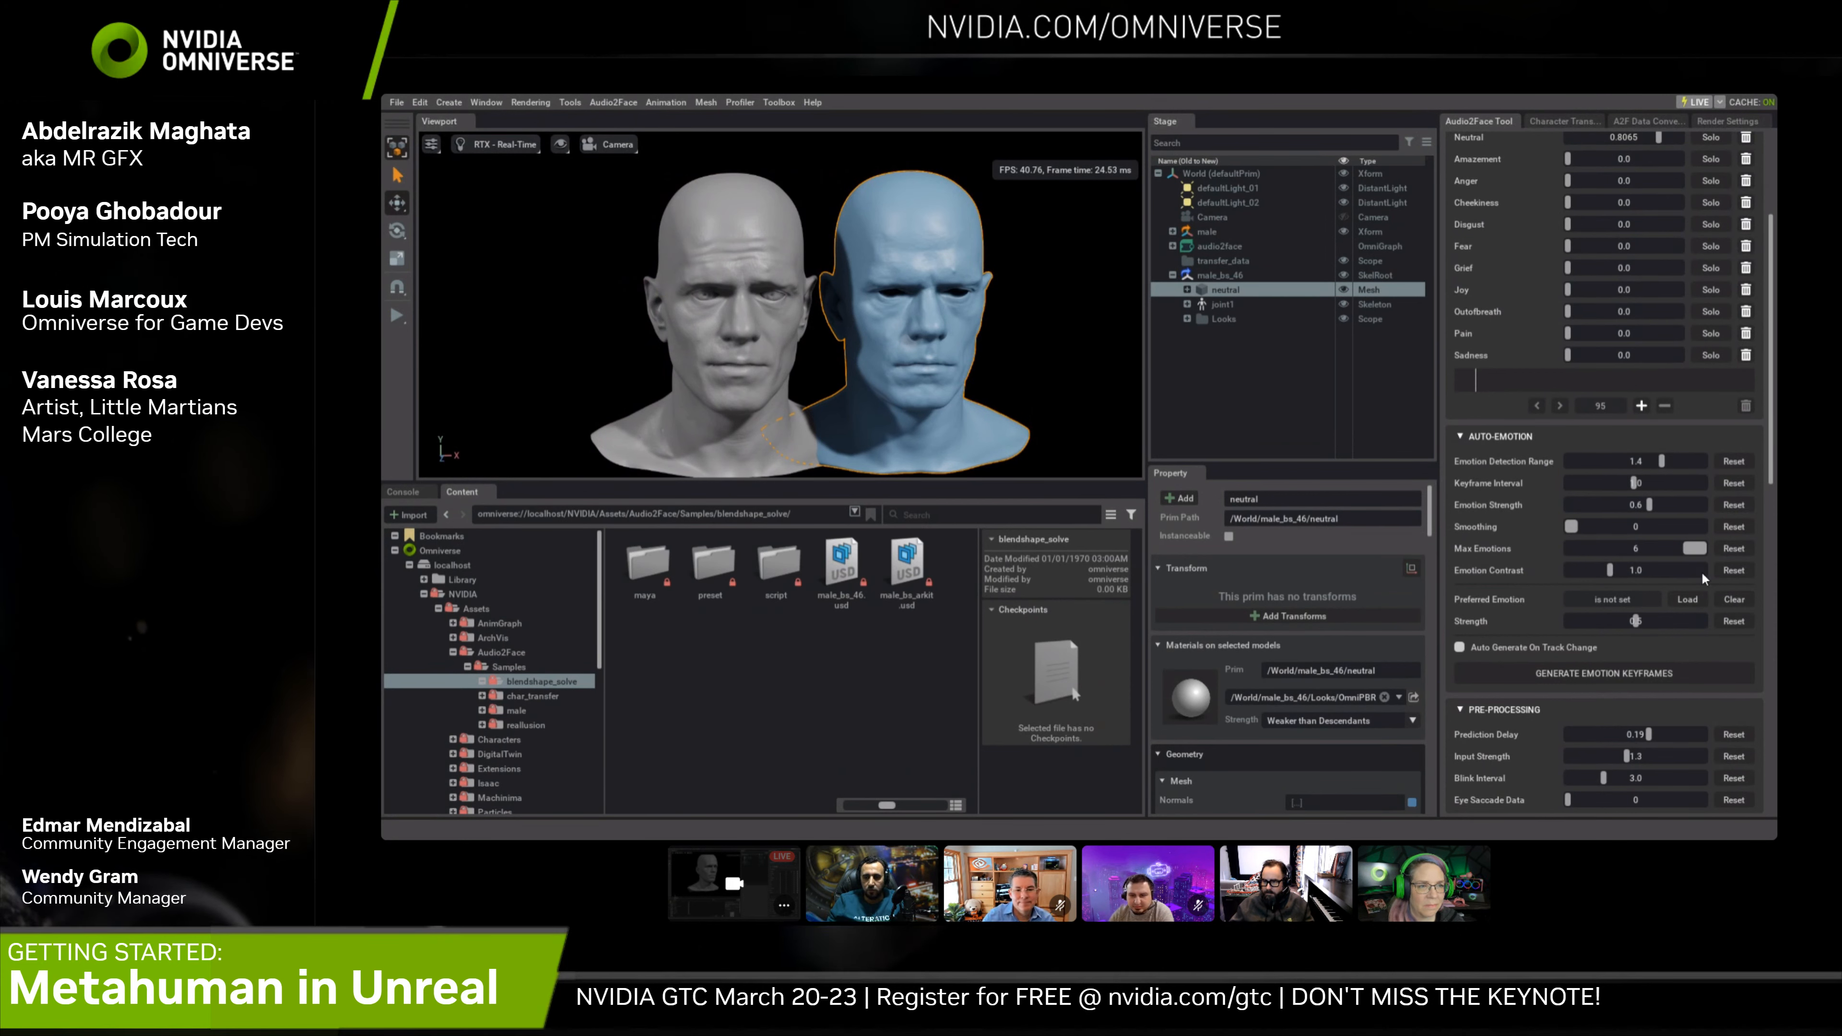
# In the post-processing settings, set the face's Skin Strength to about 1.19 and the eyes' Offset Strength to about 0.92
pyautogui.scroll(4, 1767, 359)
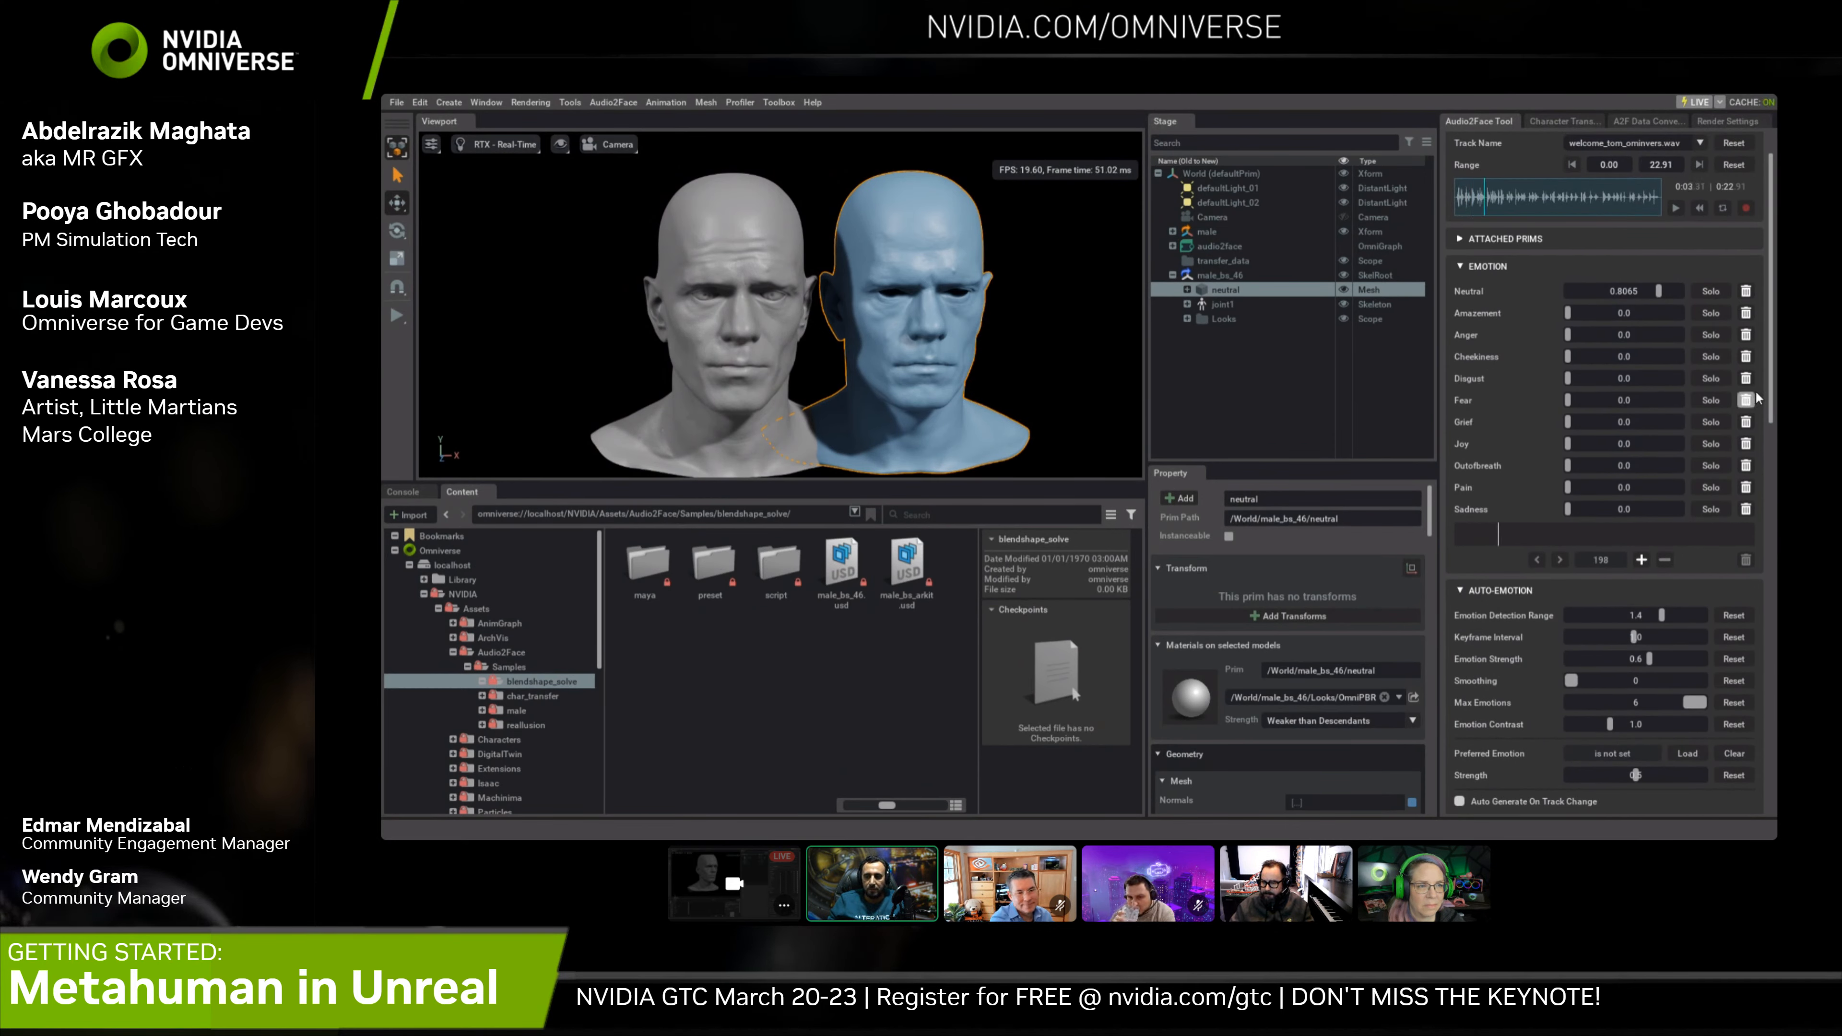
pyautogui.moveTo(1768, 398); pyautogui.dragTo(1773, 441)
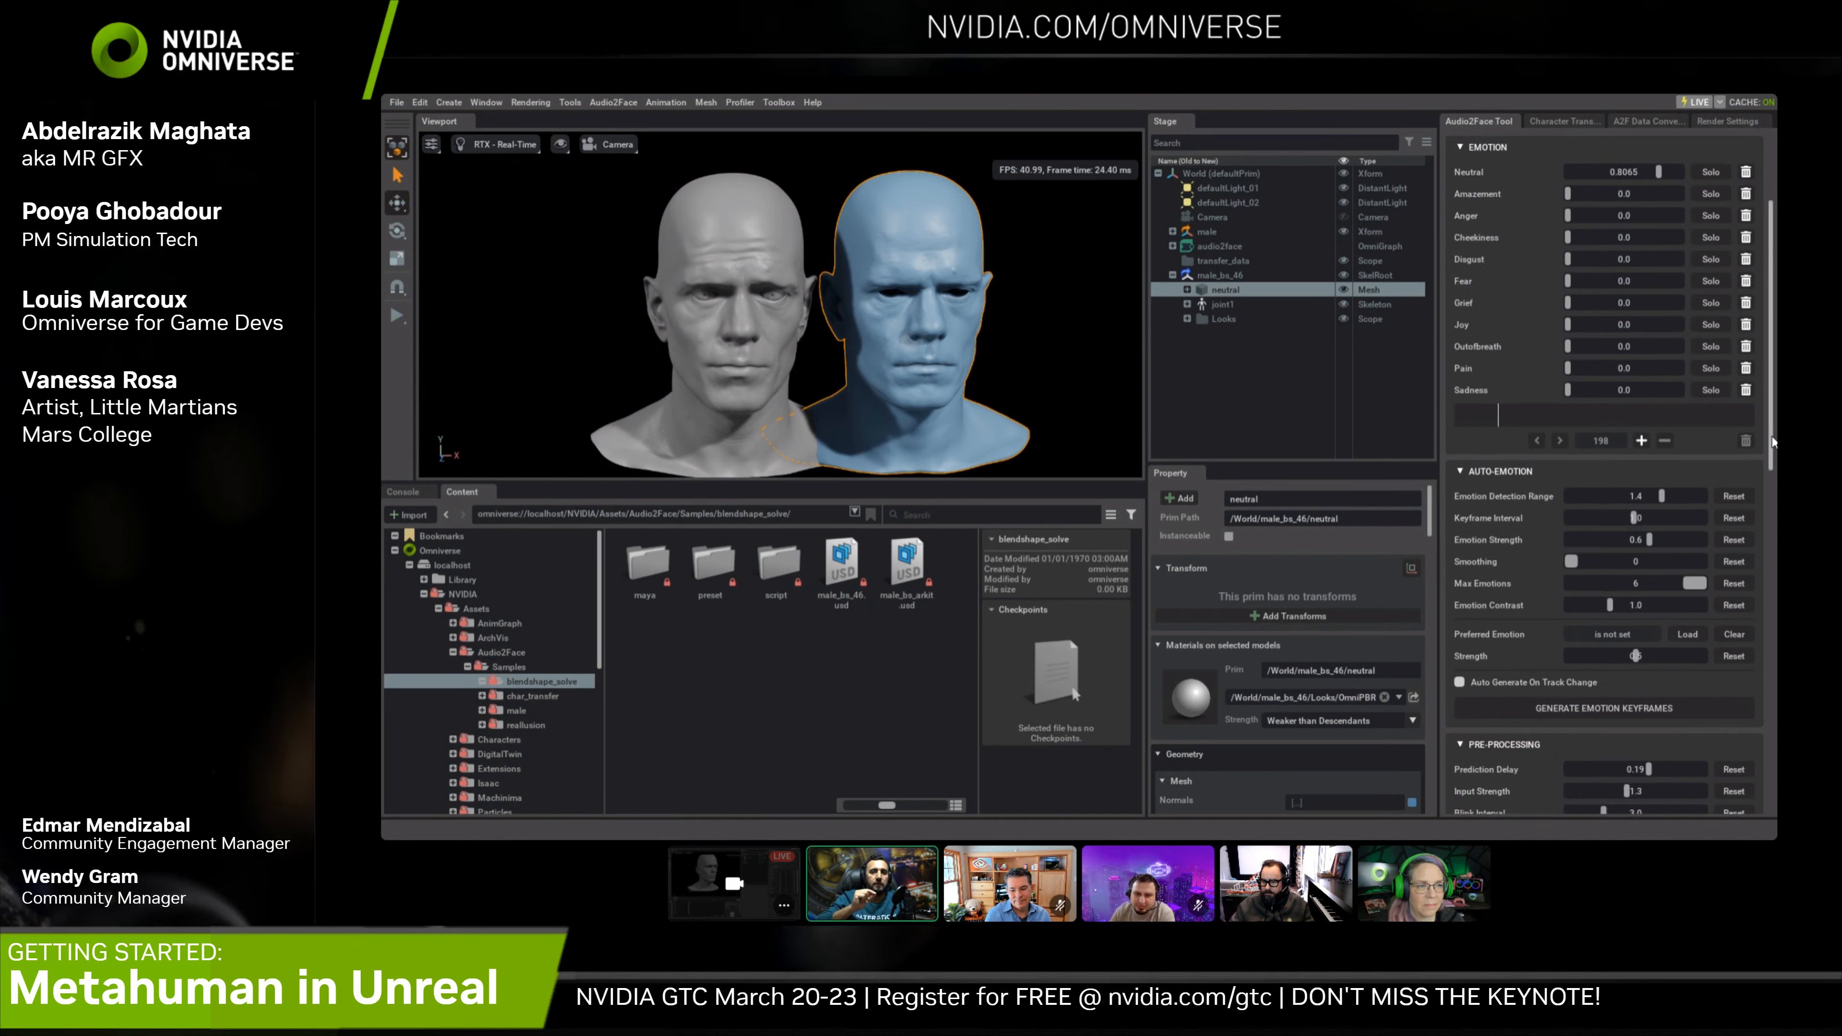
pyautogui.moveTo(1773, 441); pyautogui.dragTo(1773, 511)
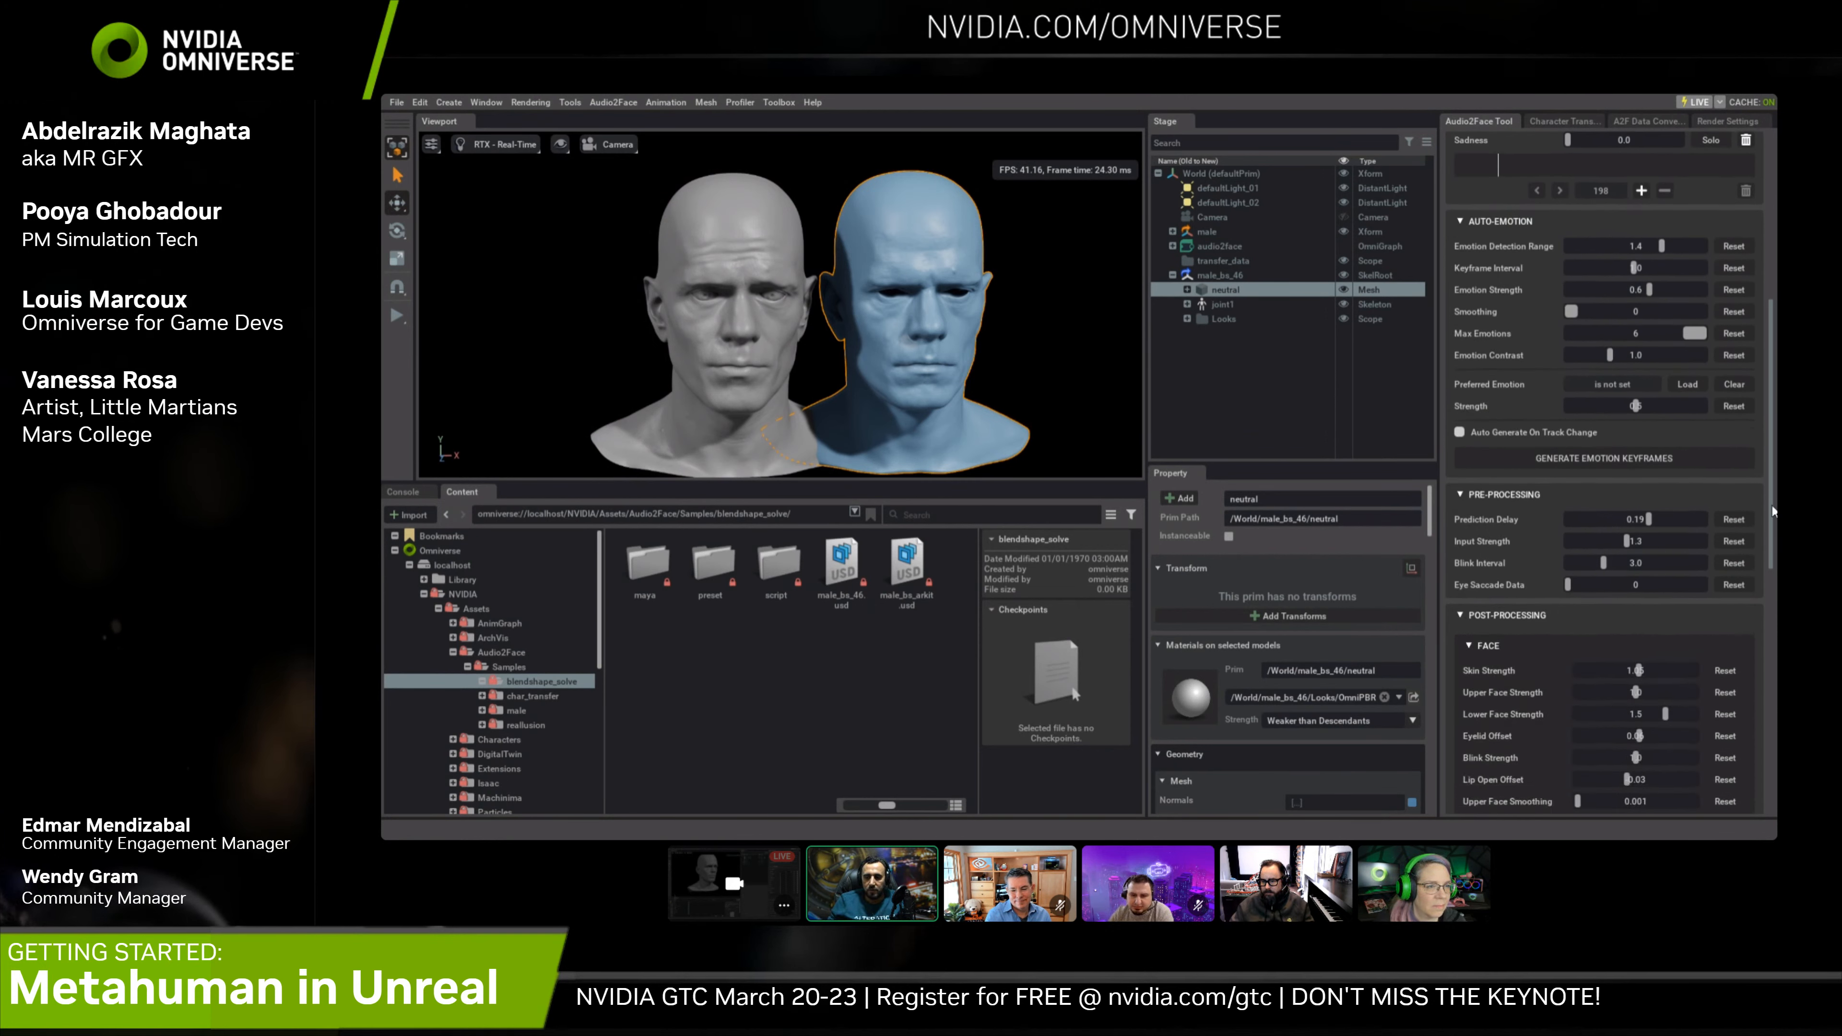
pyautogui.scroll(-5, 1522, 567)
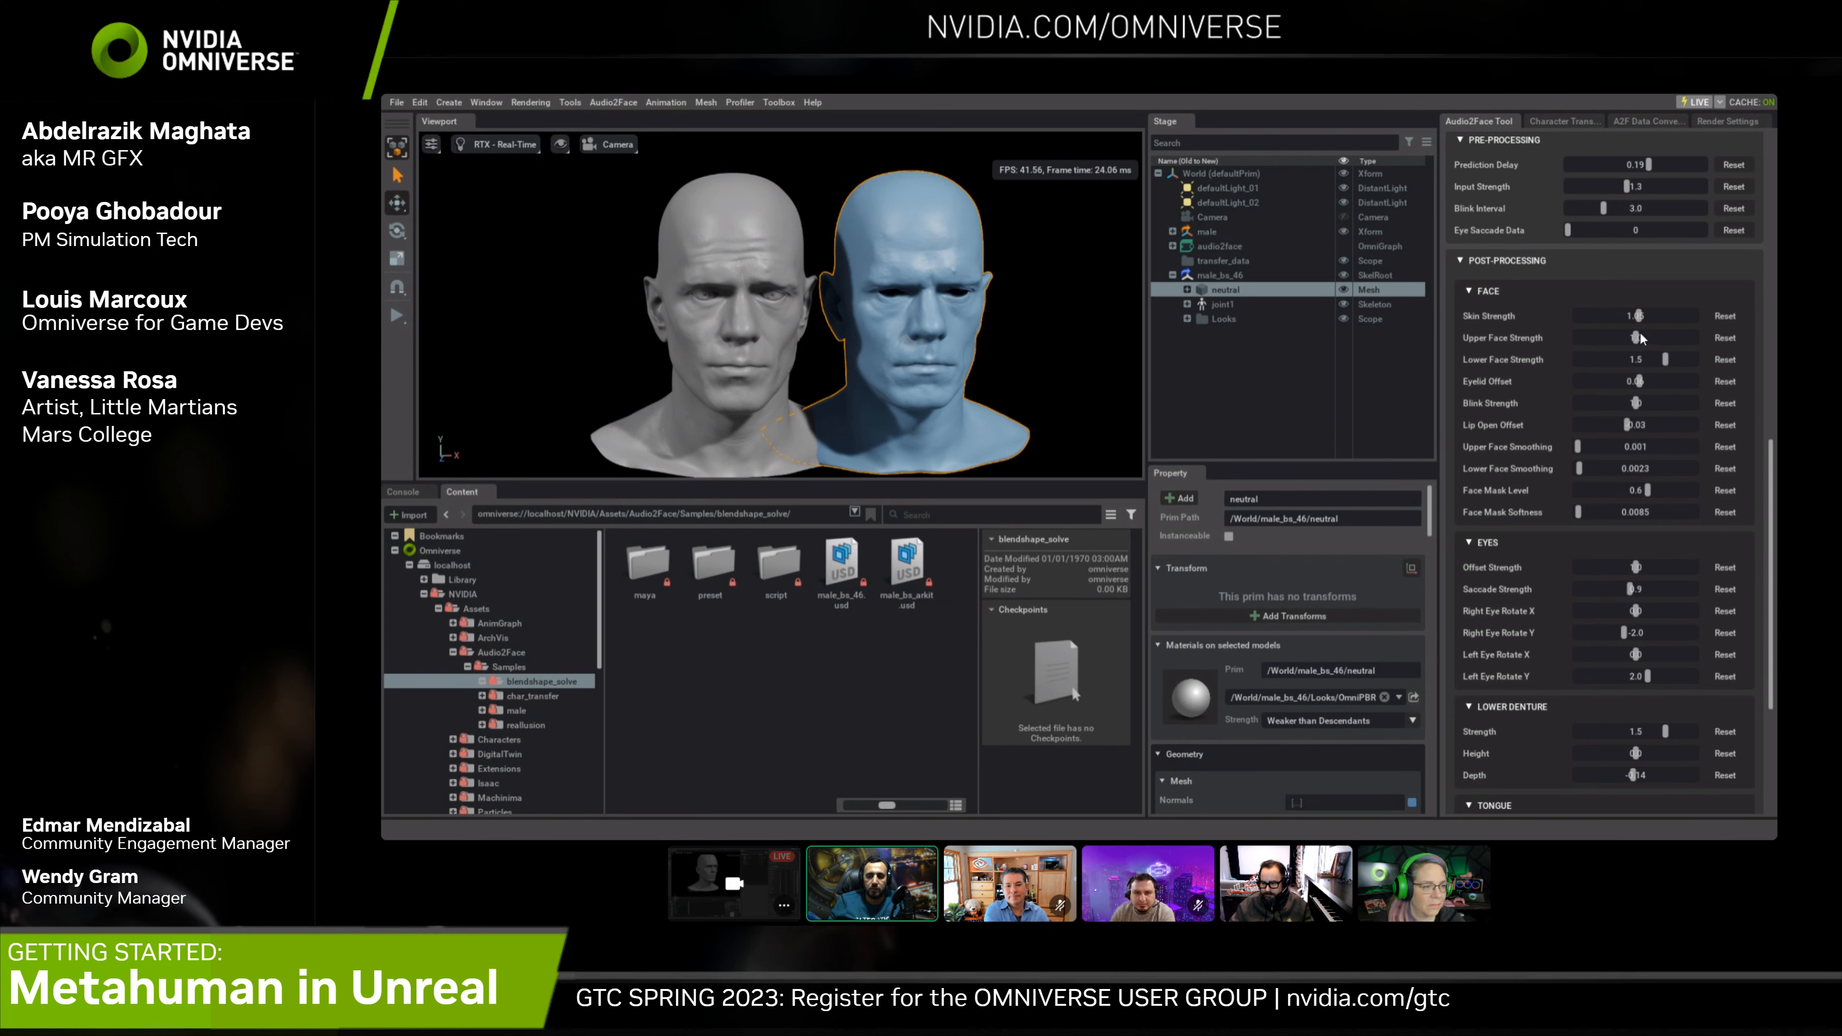
pyautogui.doubleClick(1645, 318)
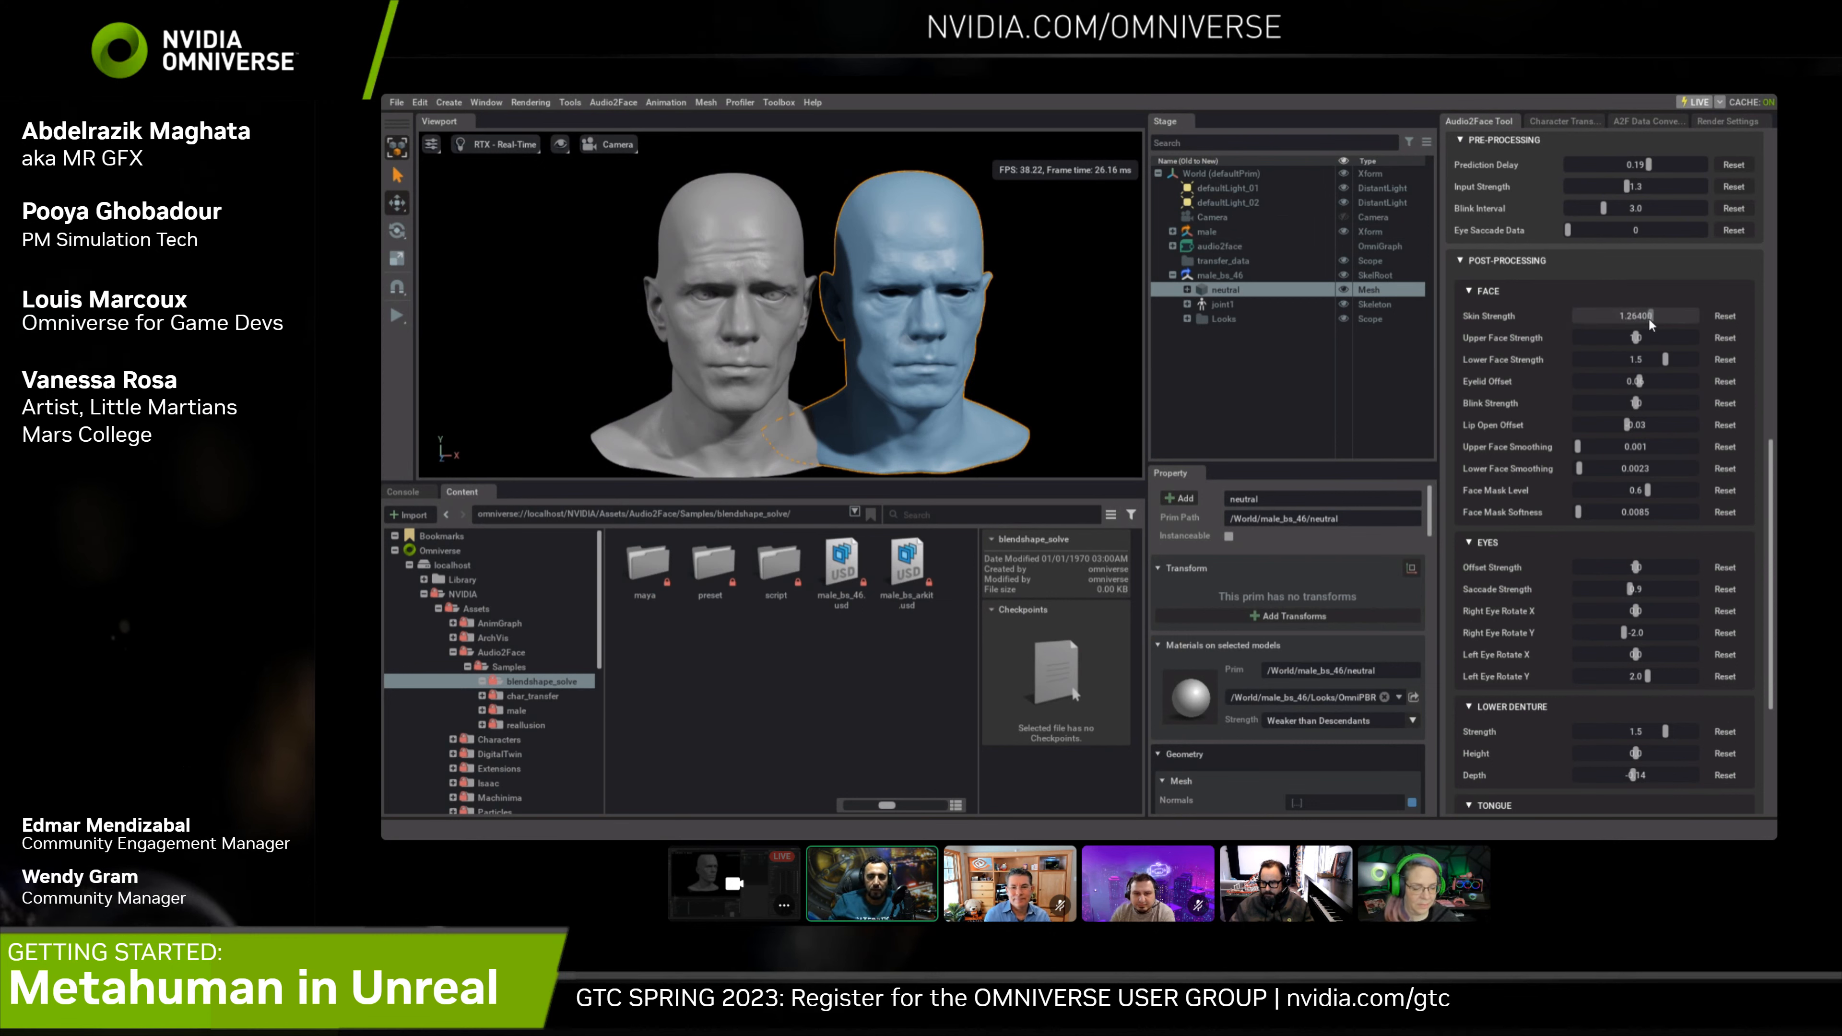
pyautogui.moveTo(1647, 317); pyautogui.dragTo(1647, 318)
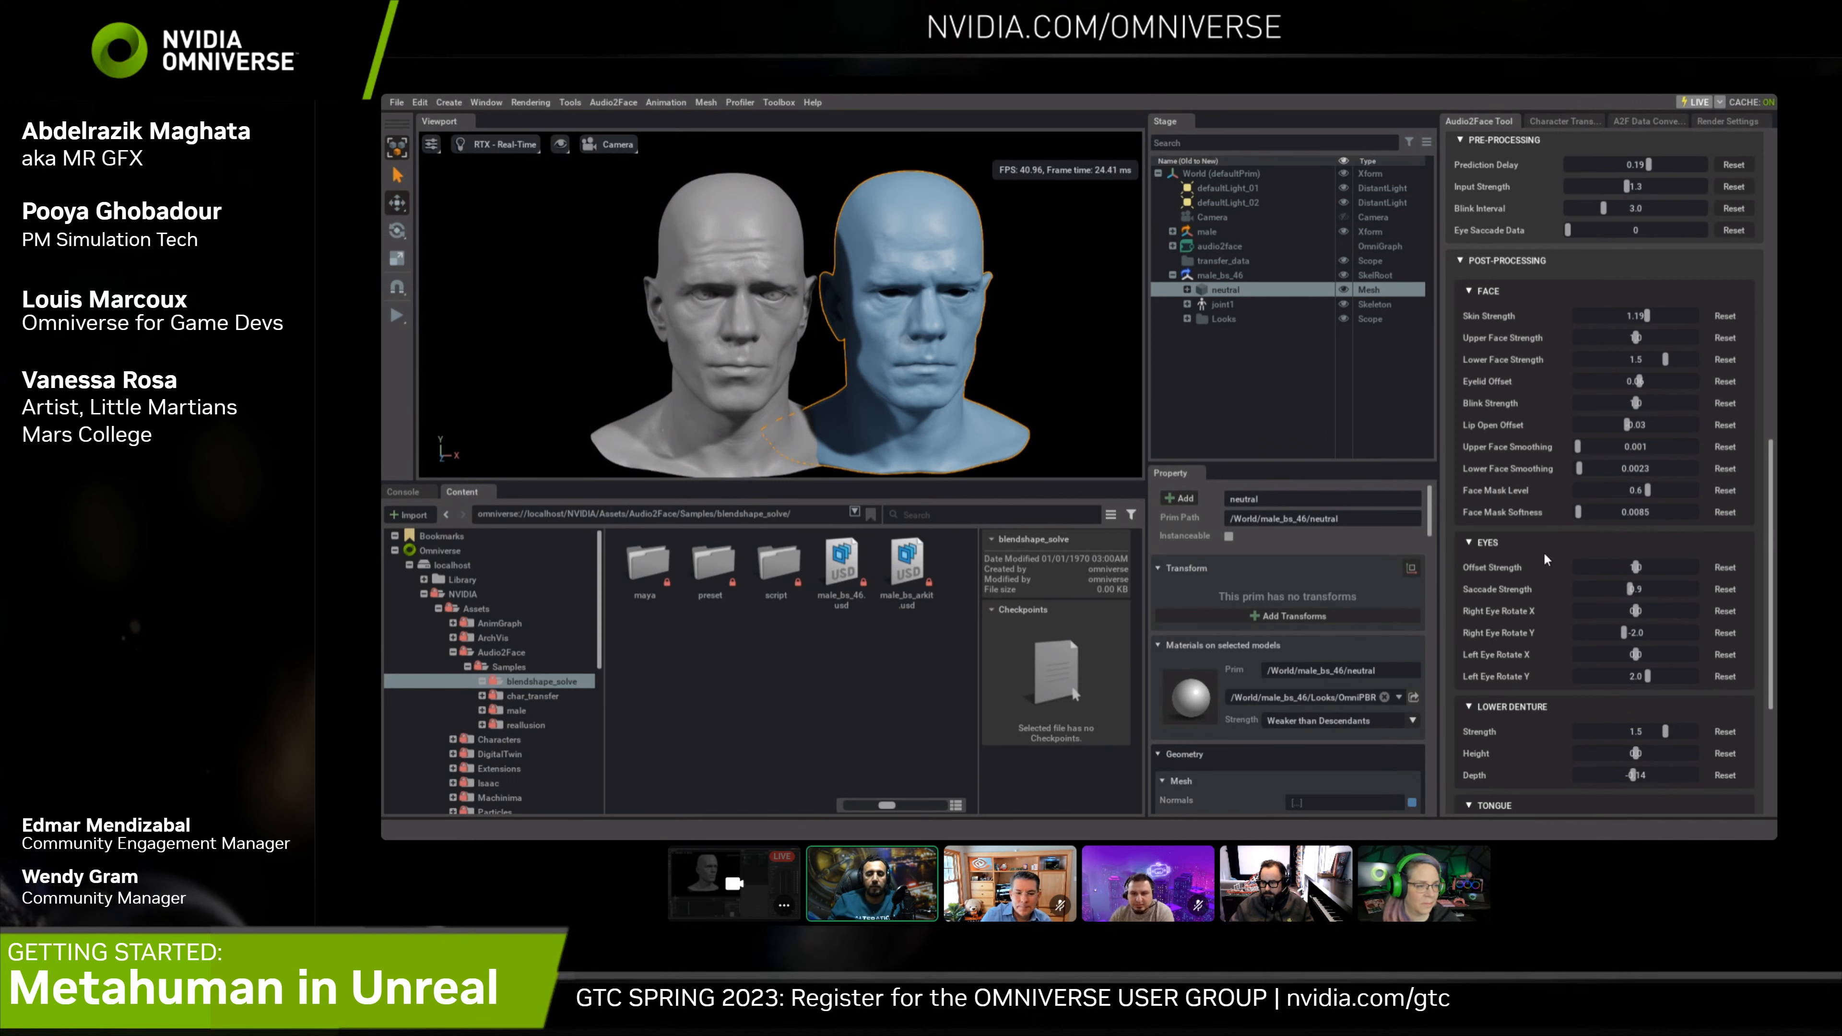
pyautogui.moveTo(1668, 581); pyautogui.dragTo(1632, 575)
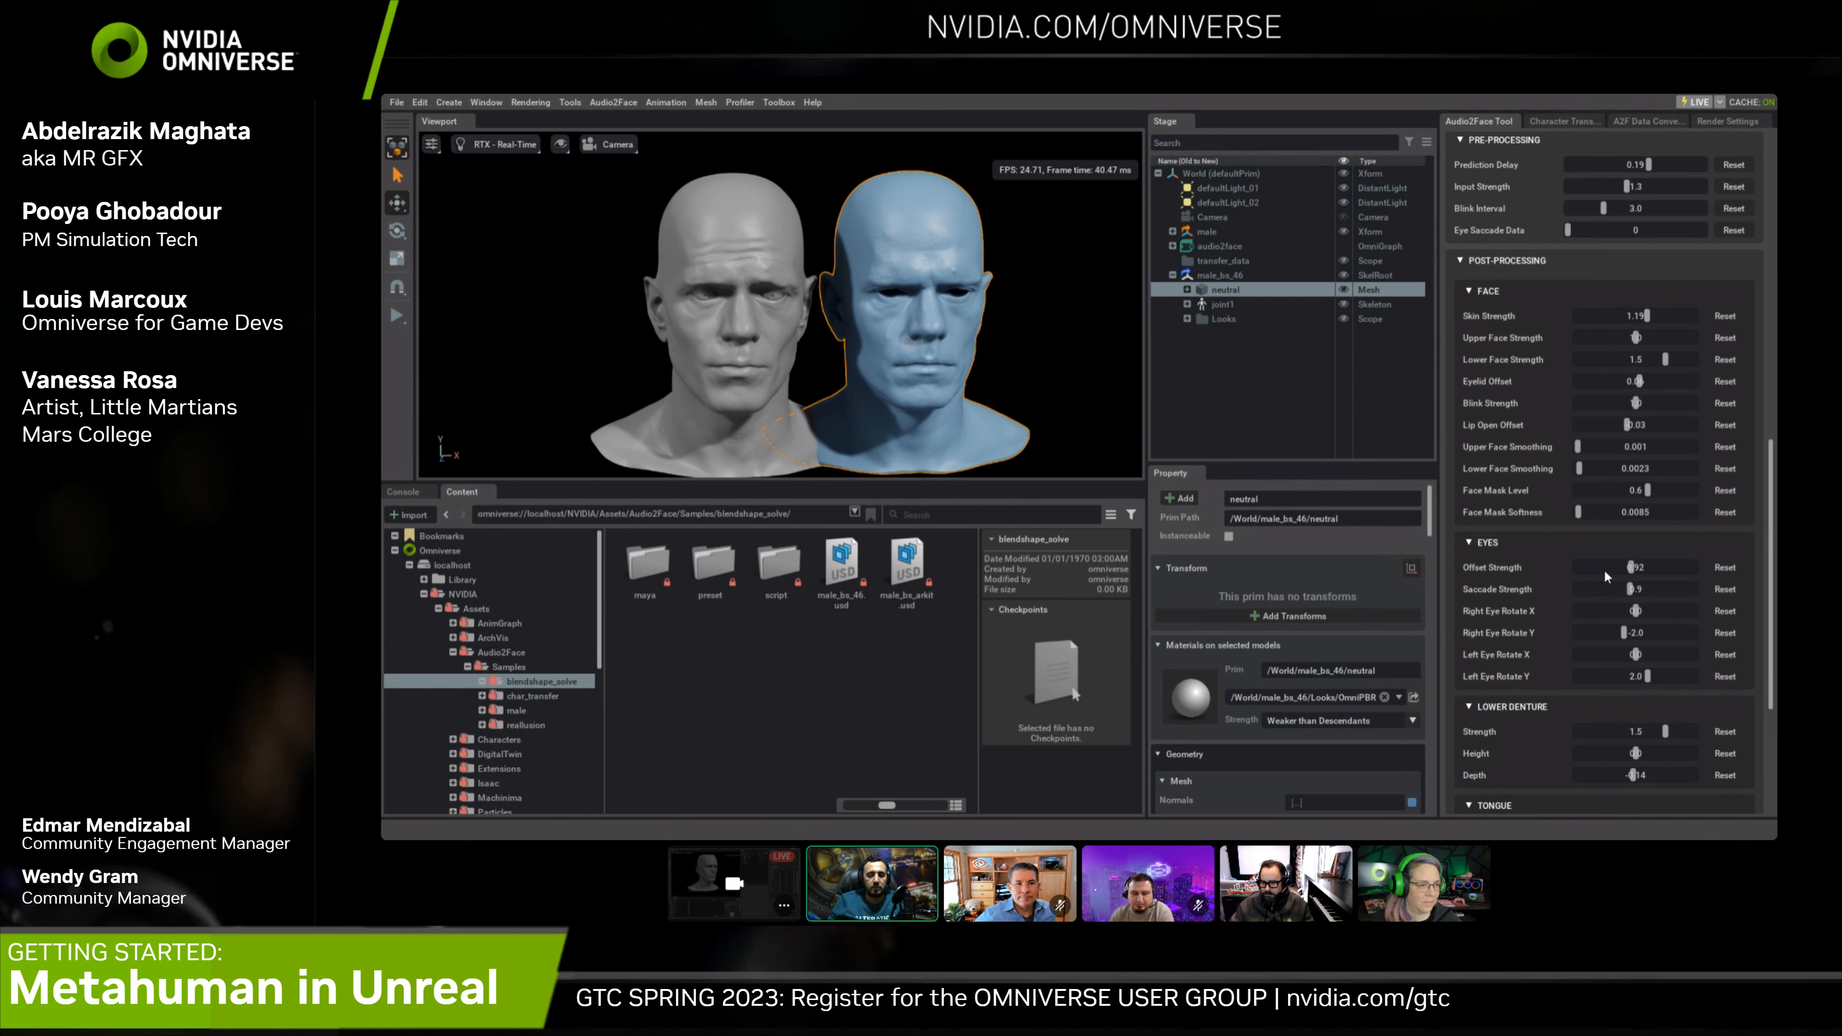
pyautogui.scroll(3, 1501, 548)
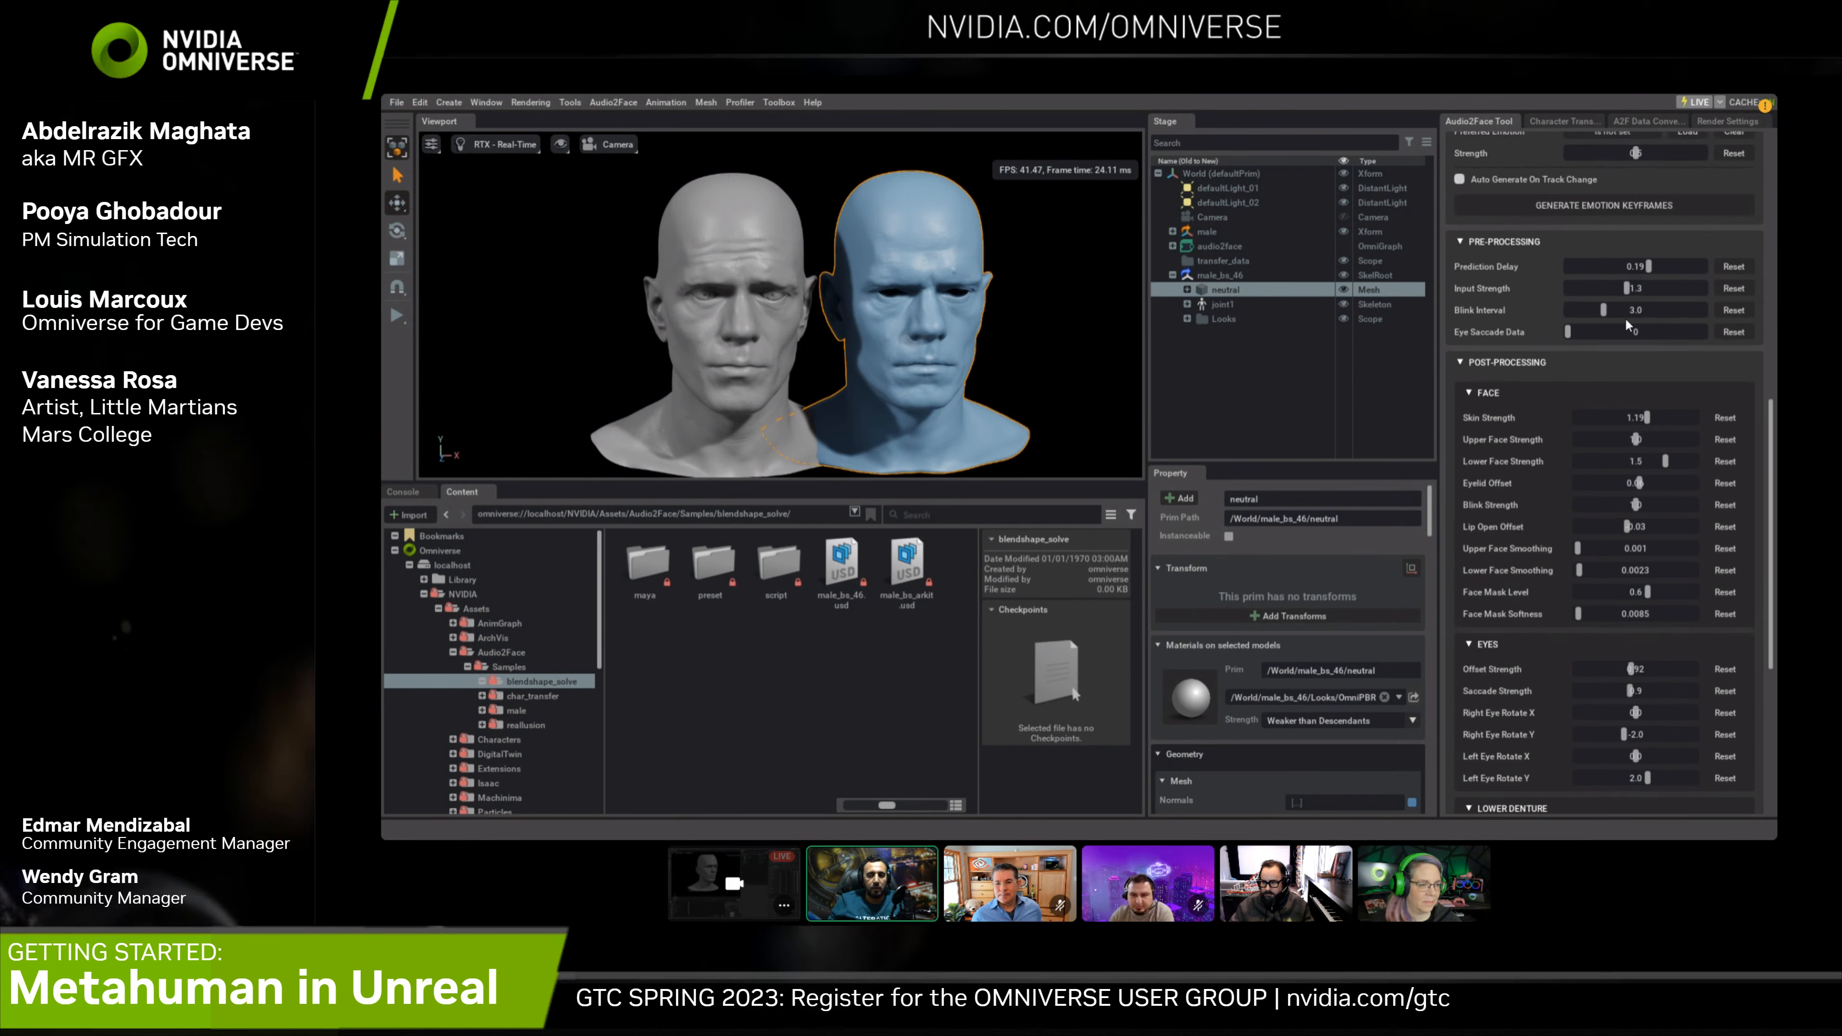
# Try a Blink Interval of 0.5 in the pre-processing settings and play the track with both heads viewed closer
pyautogui.moveTo(1607, 317); pyautogui.dragTo(1589, 317)
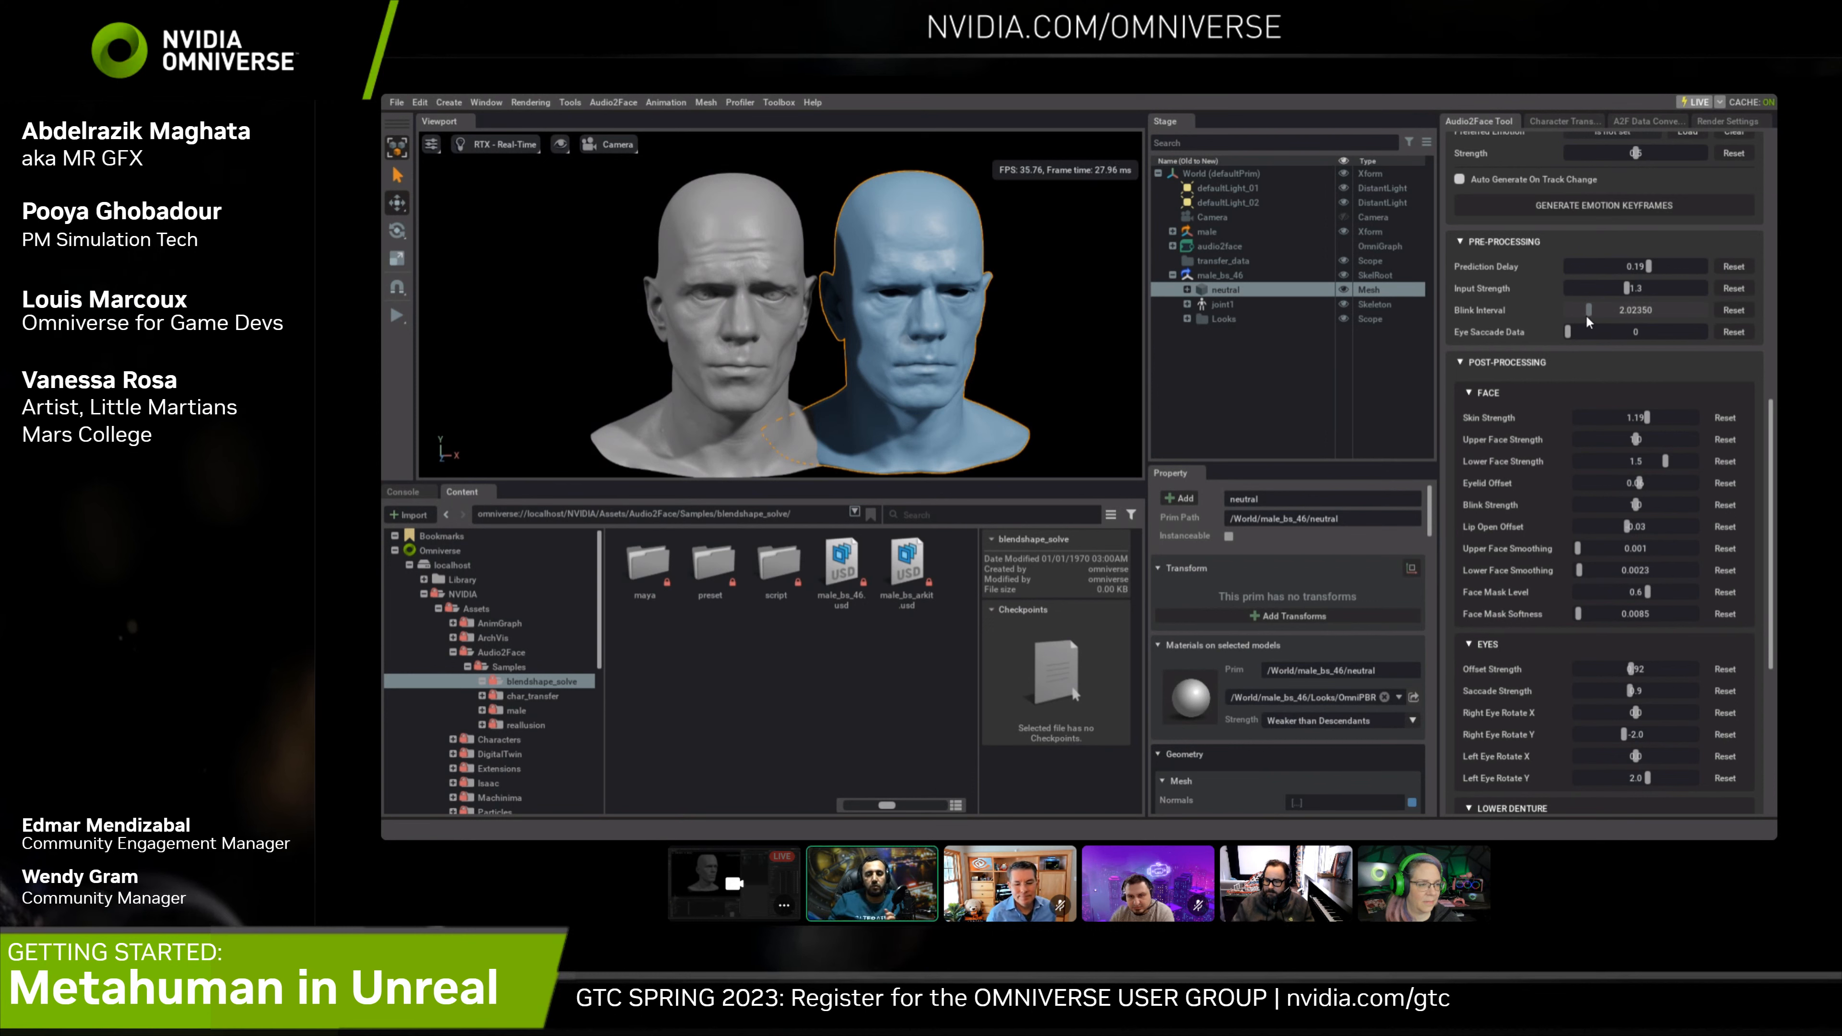
pyautogui.moveTo(1587, 317); pyautogui.dragTo(1465, 327)
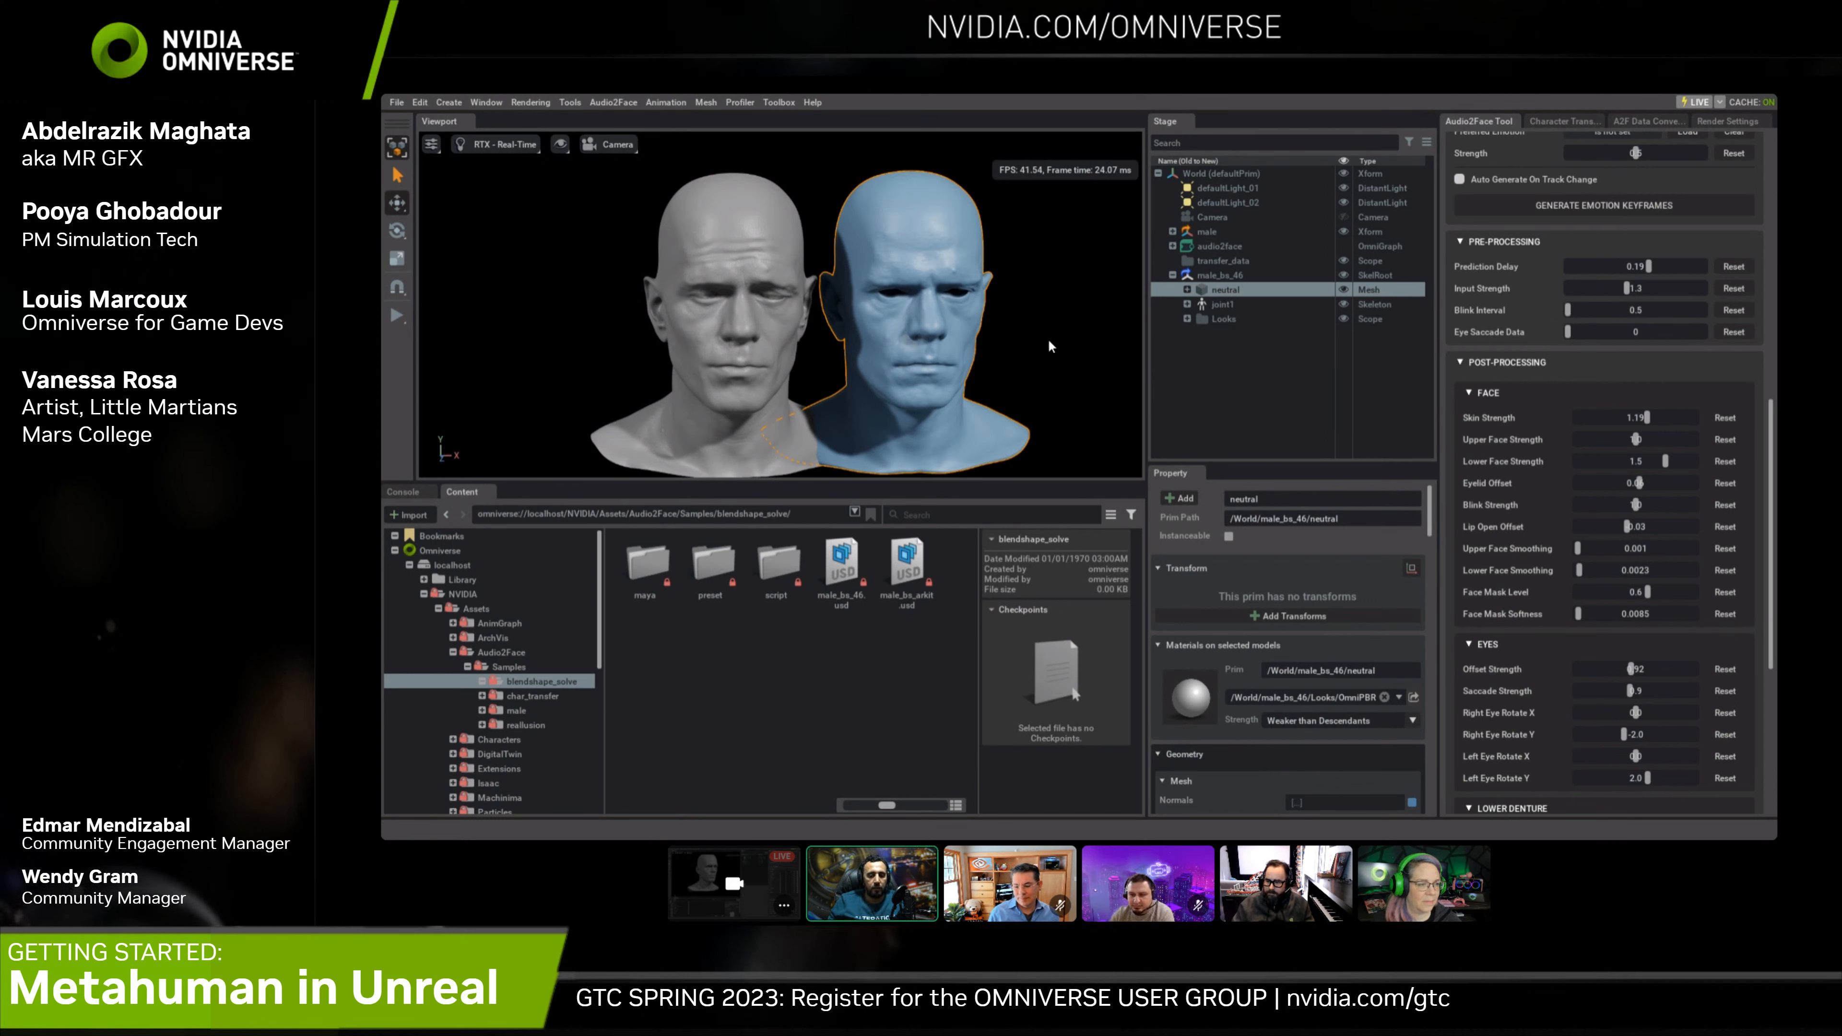
pyautogui.scroll(7, 1766, 371)
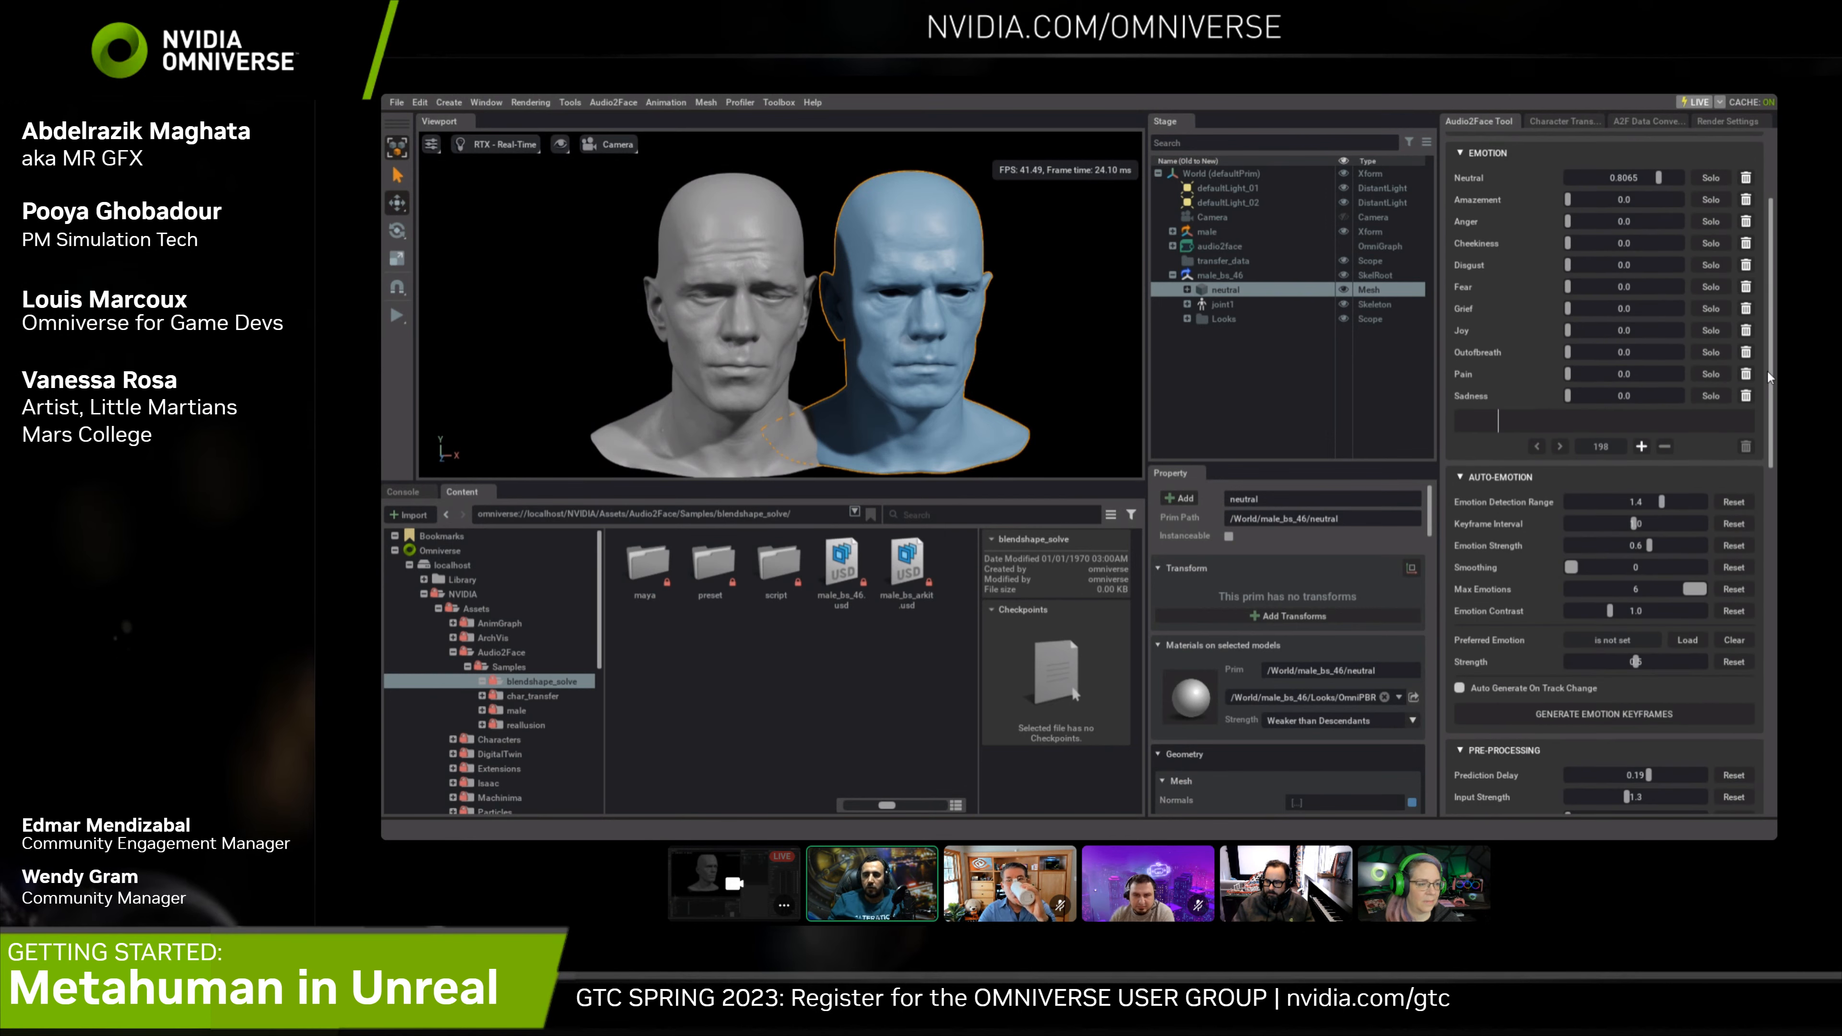
pyautogui.scroll(3, 1746, 329)
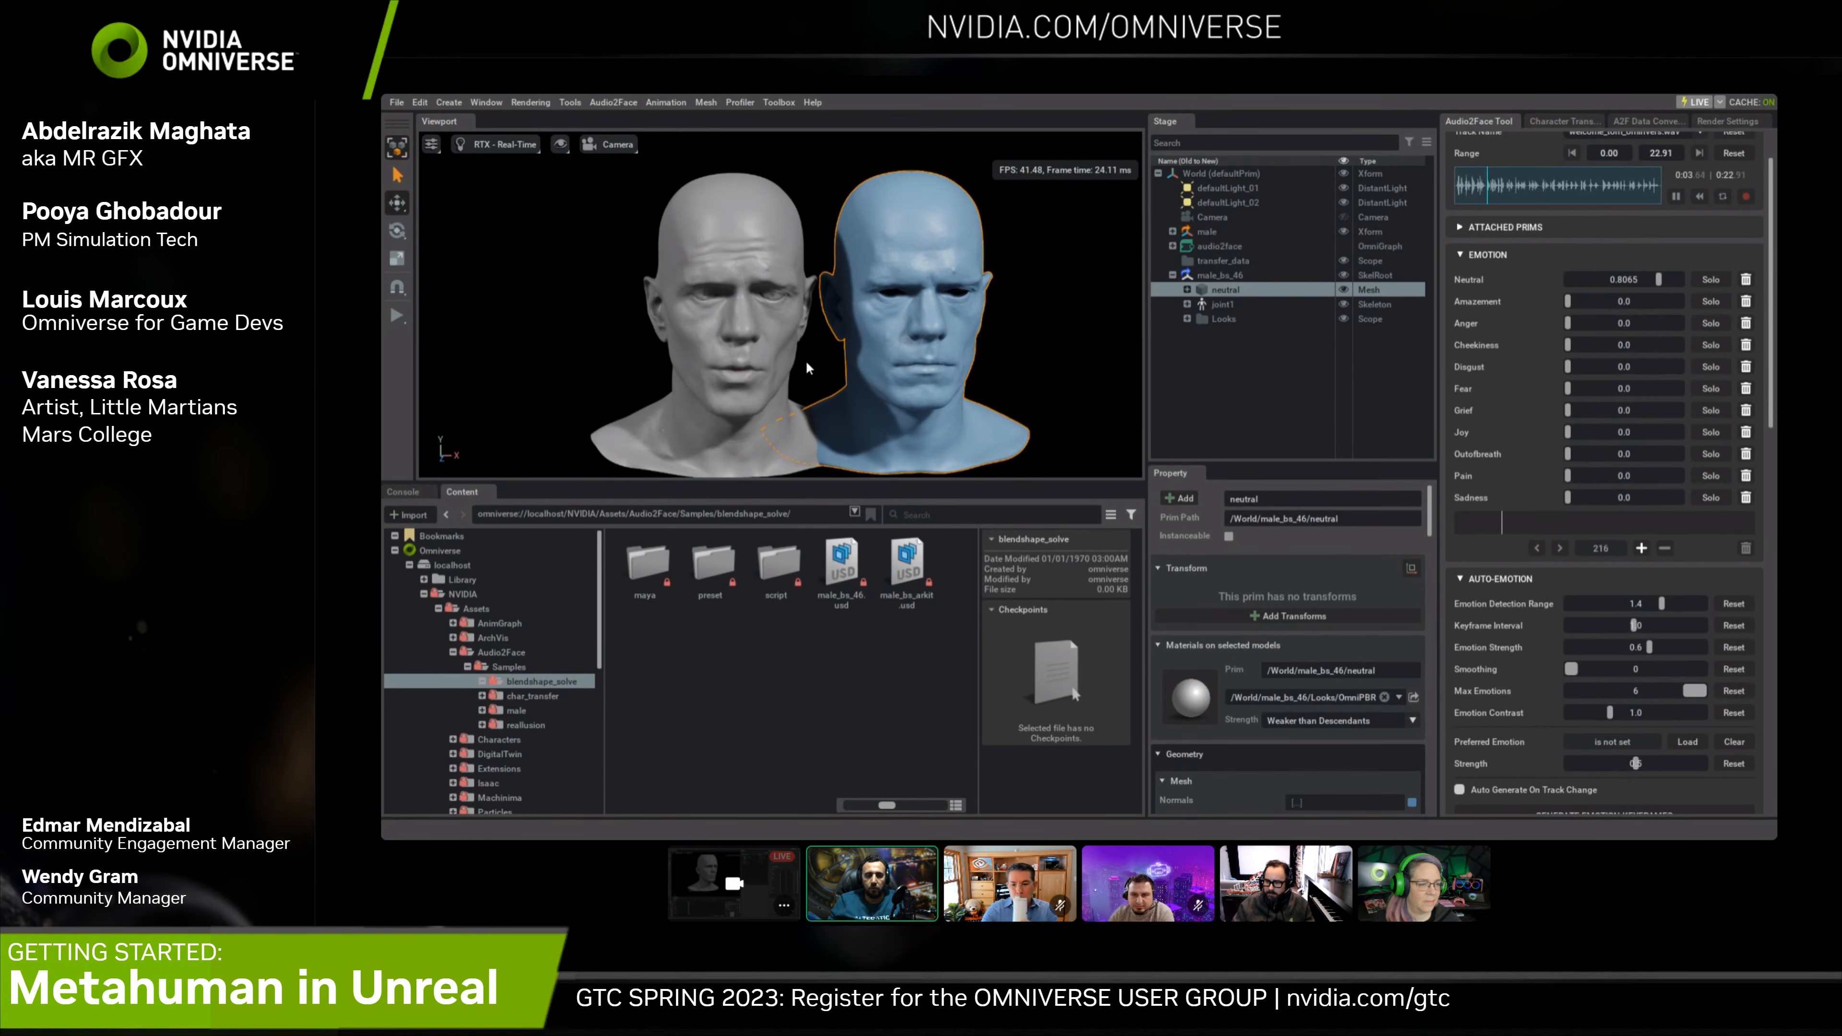
pyautogui.scroll(4, 714, 312)
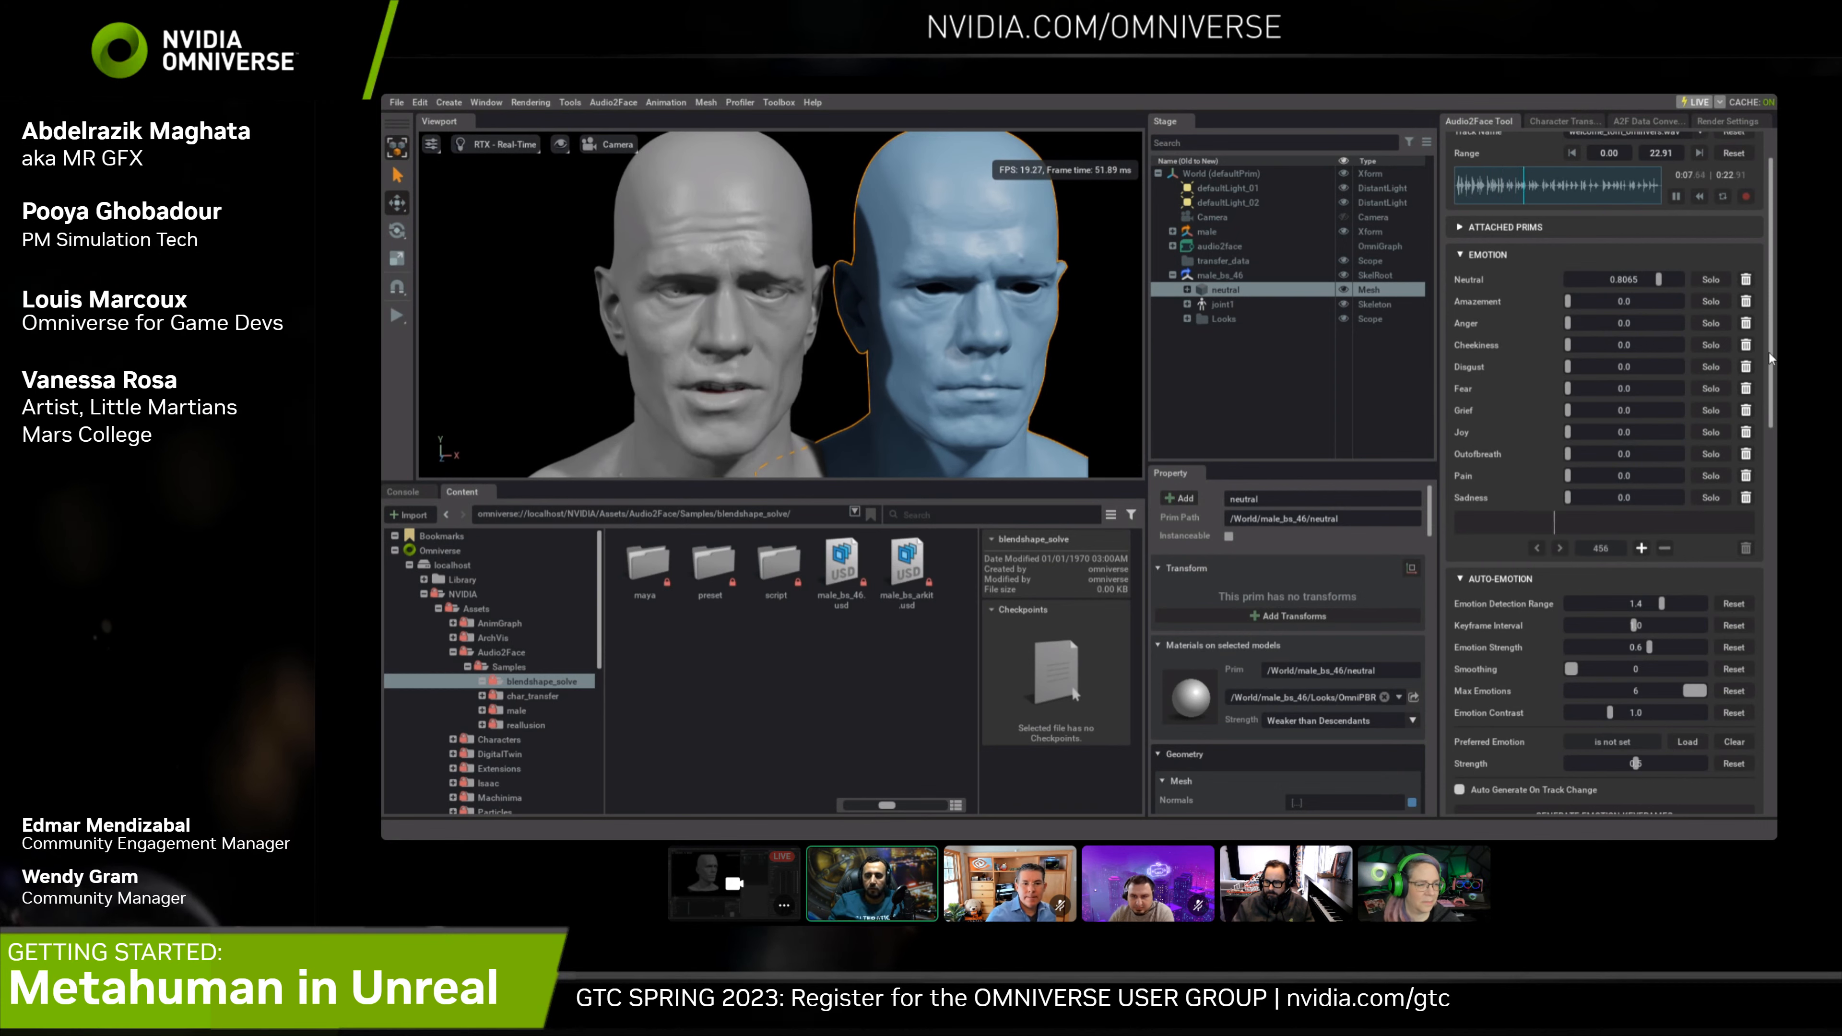
# Set the pre-processing Blink Interval to about 1.46 and pause the track near its end
pyautogui.scroll(-5, 1775, 516)
pyautogui.scroll(-1, 1587, 541)
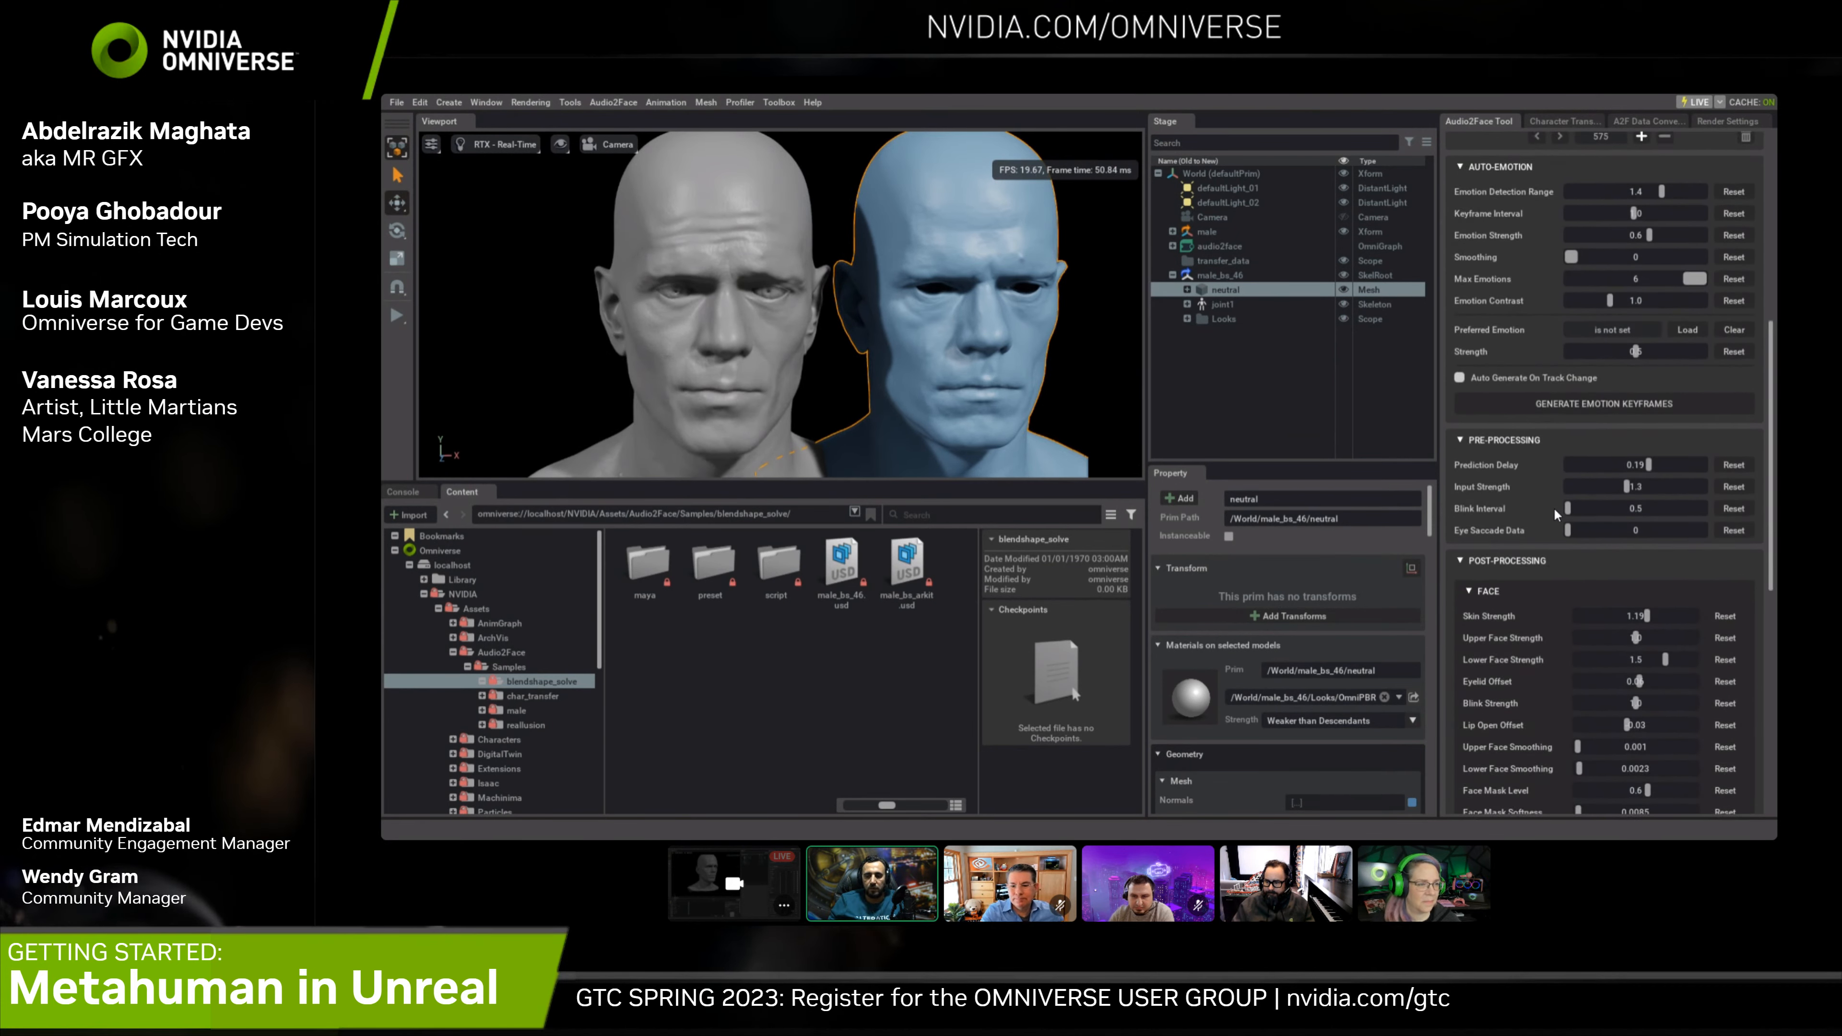
pyautogui.moveTo(1567, 510); pyautogui.dragTo(1587, 512)
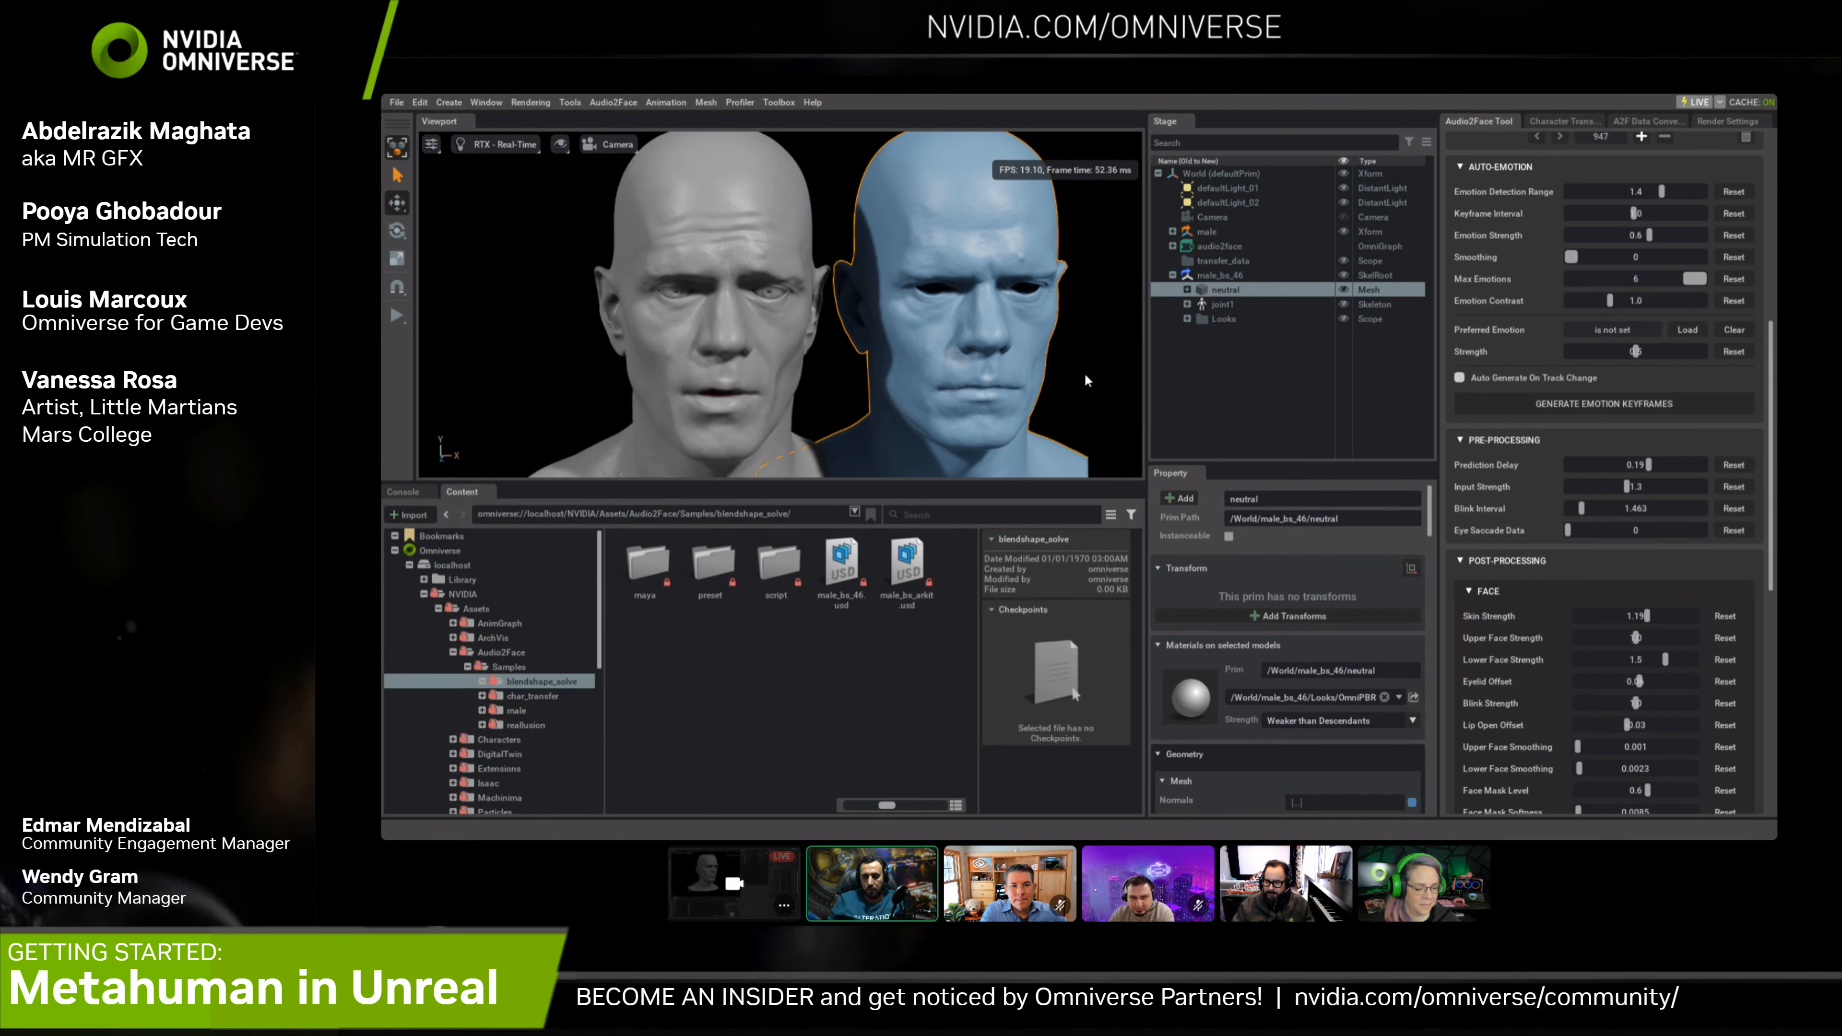
pyautogui.scroll(5, 1741, 410)
pyautogui.scroll(3, 1741, 408)
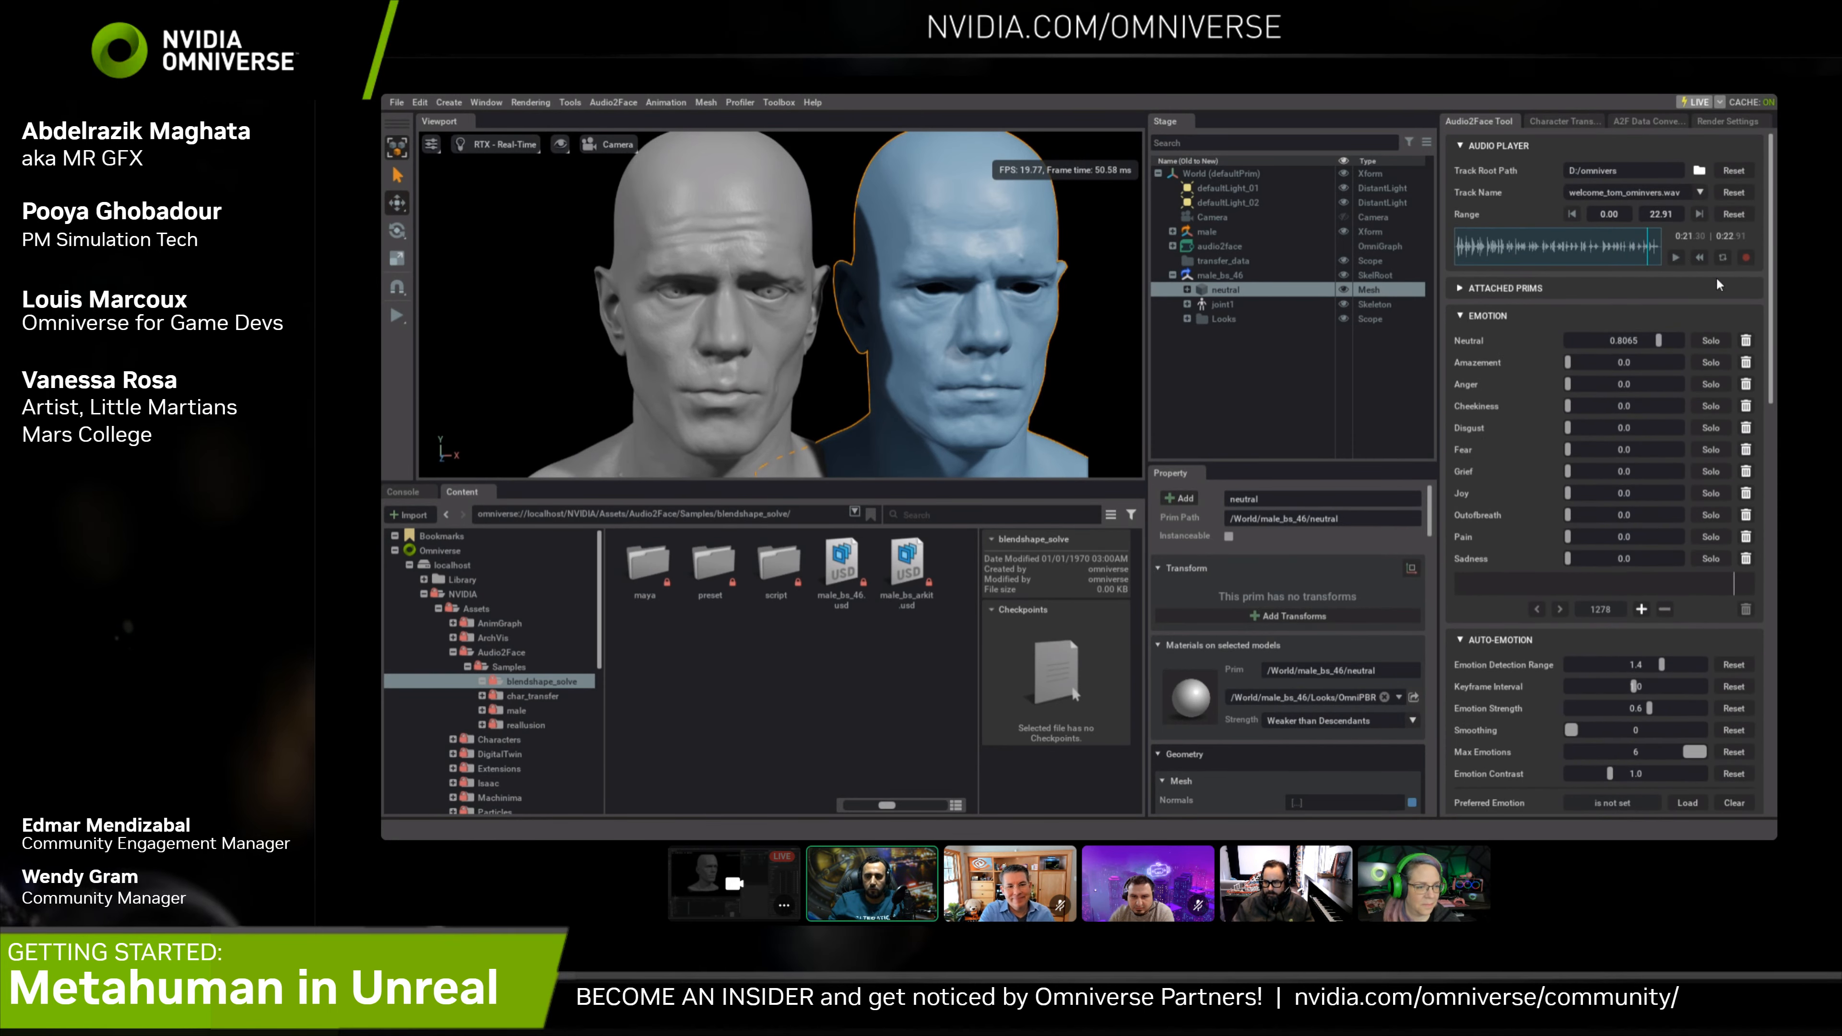
pyautogui.scroll(-6, 1771, 296)
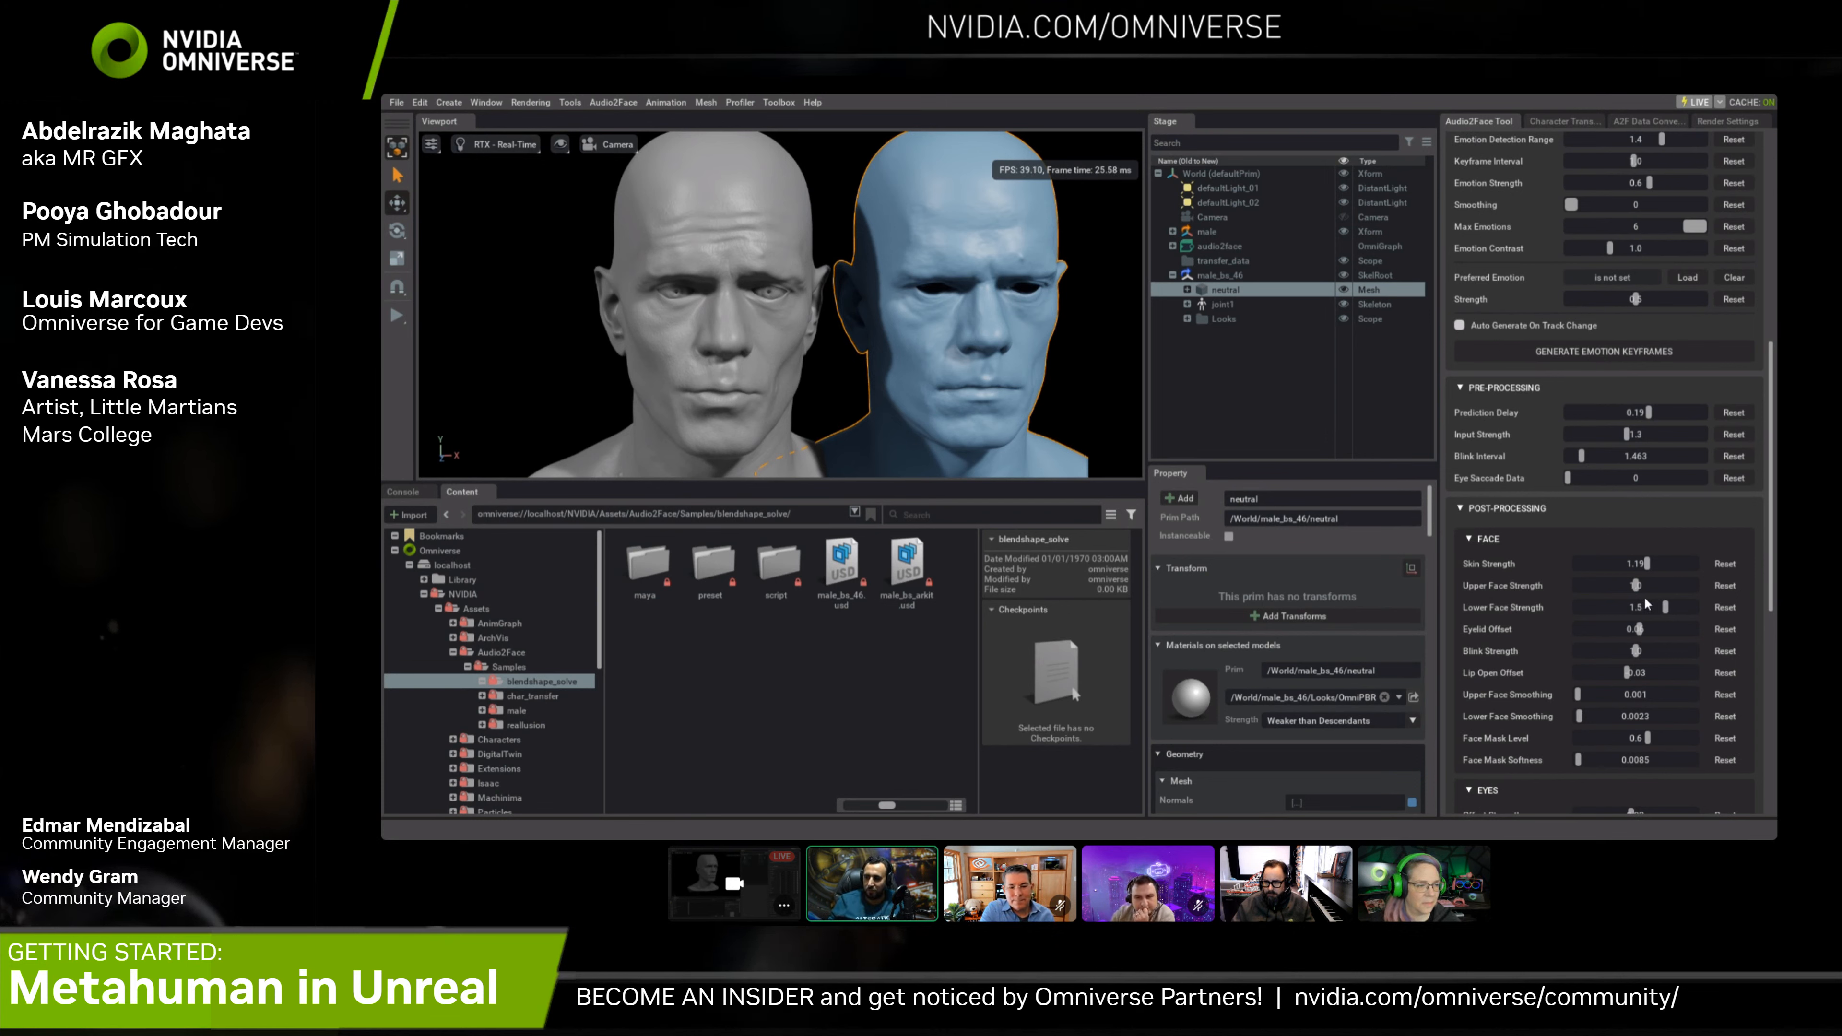
pyautogui.moveTo(1770, 437); pyautogui.dragTo(1756, 266)
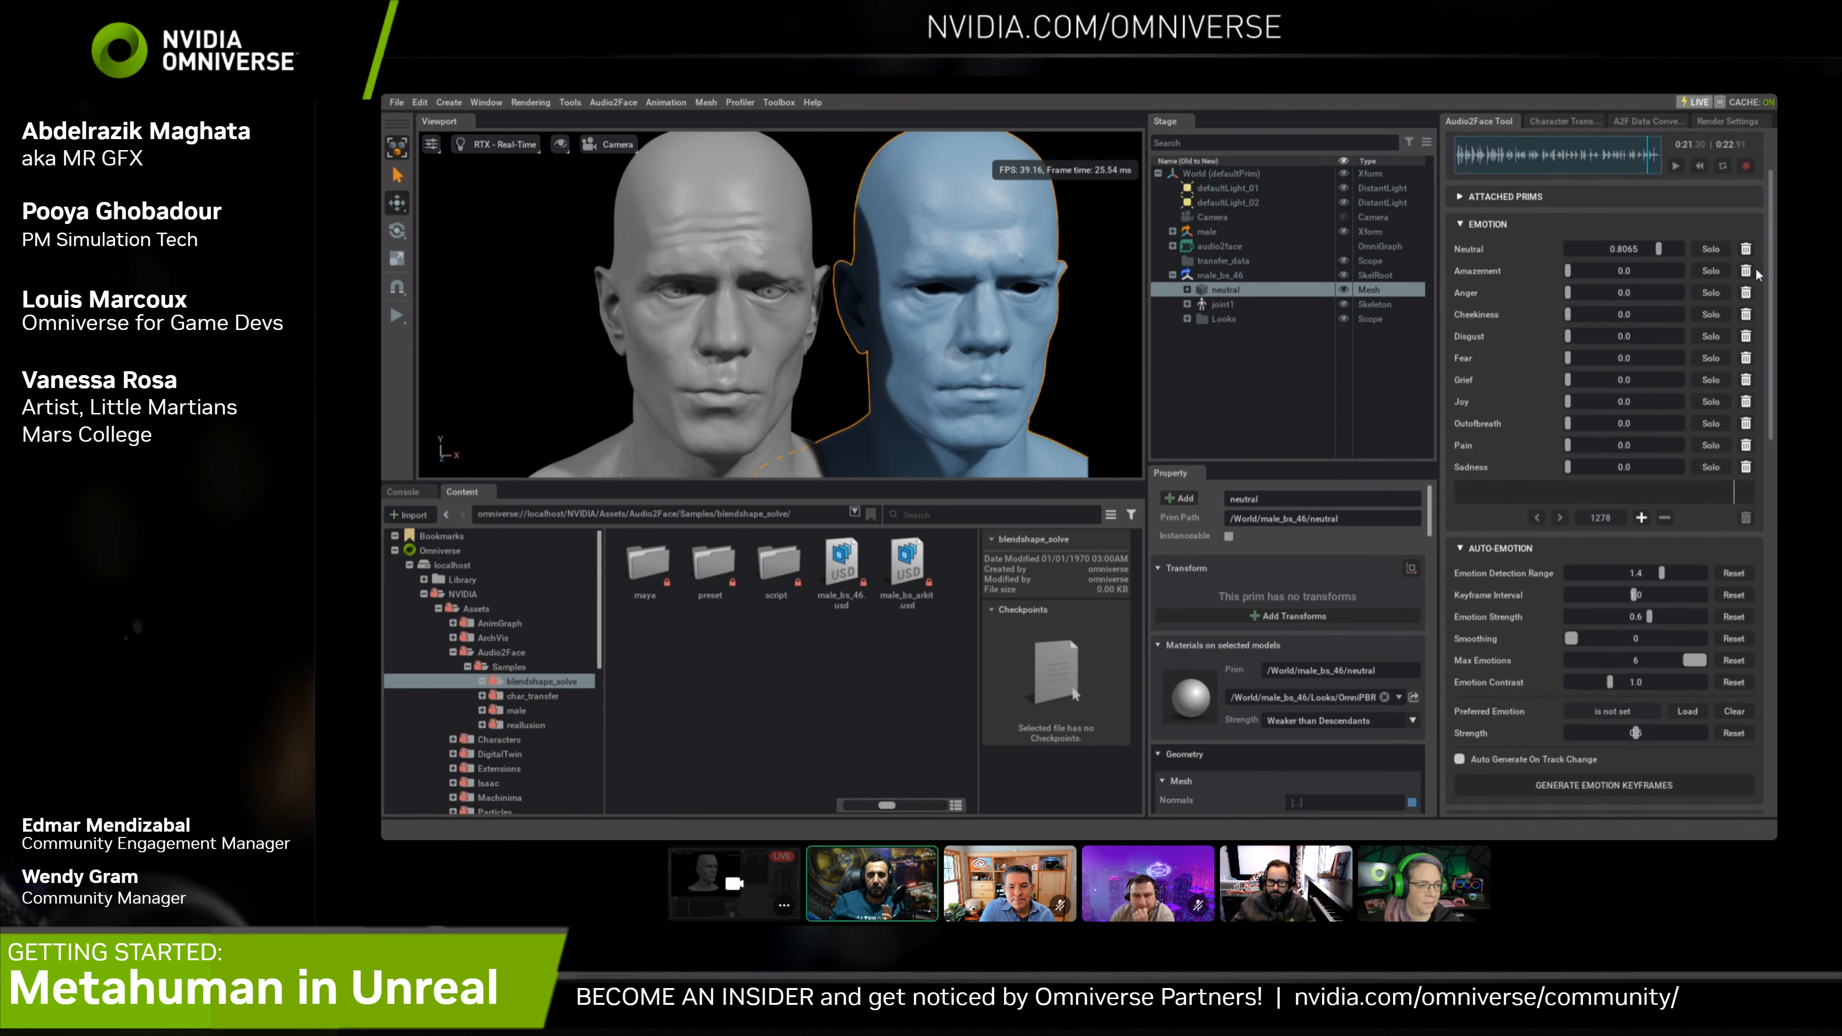
# Open the A2F Data Conversion settings, enlarge the viewport over the content browser and widen the conversion settings
pyautogui.click(1643, 121)
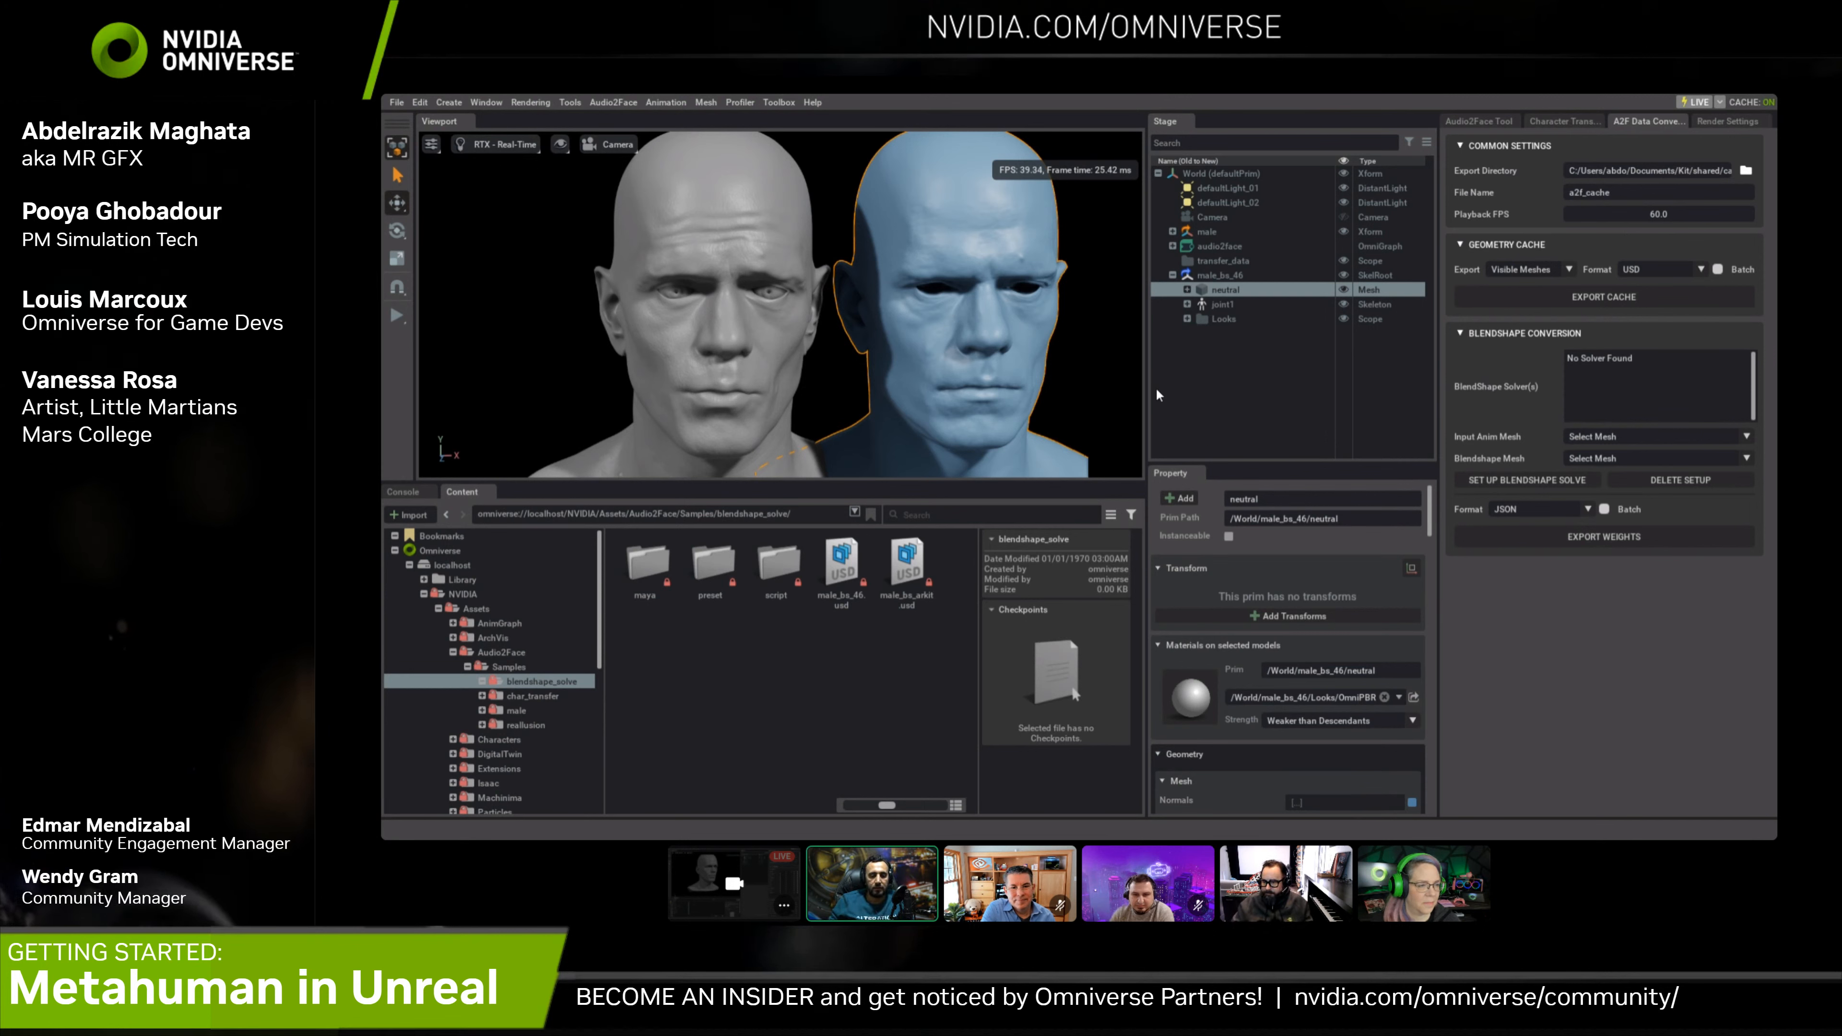
pyautogui.moveTo(959, 483); pyautogui.dragTo(959, 606)
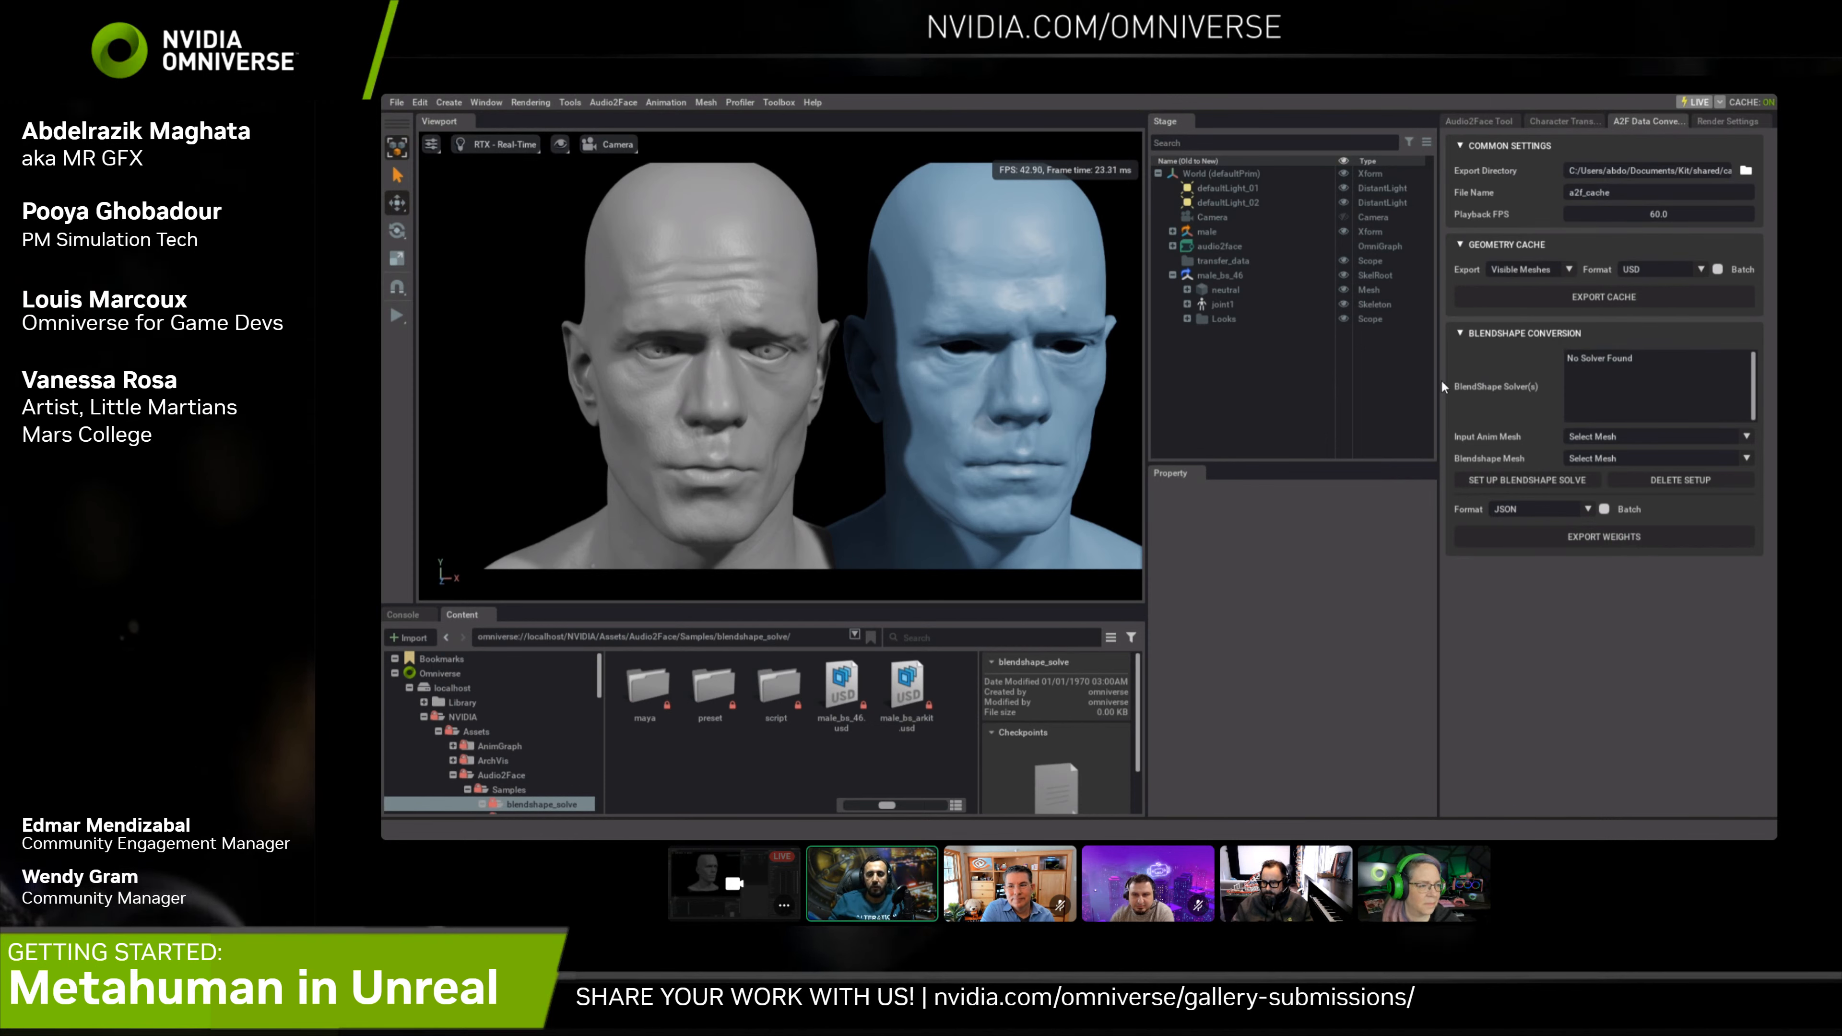
pyautogui.moveTo(1437, 379); pyautogui.dragTo(1350, 381)
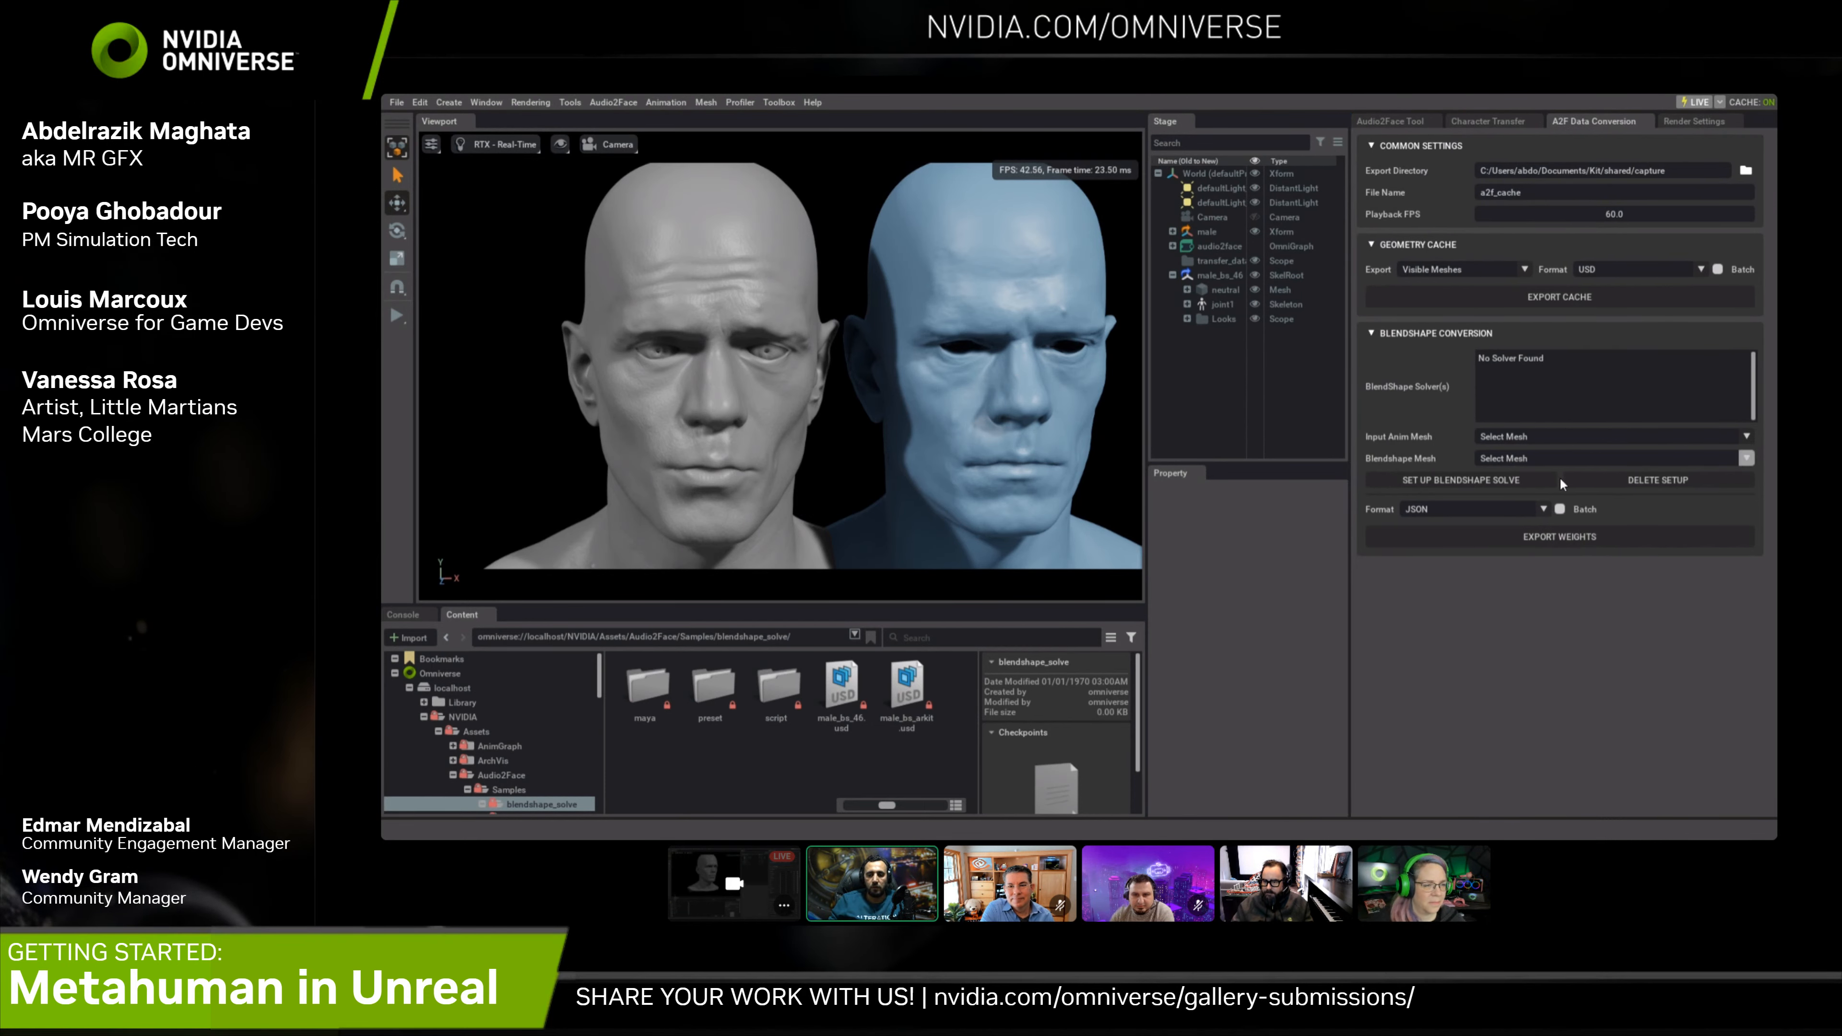
# Select the grey male head and set the blendshape conversion's Input Anim Mesh to /World/male/char_male_model_hi/c_headWatertight_hi
pyautogui.click(737, 273)
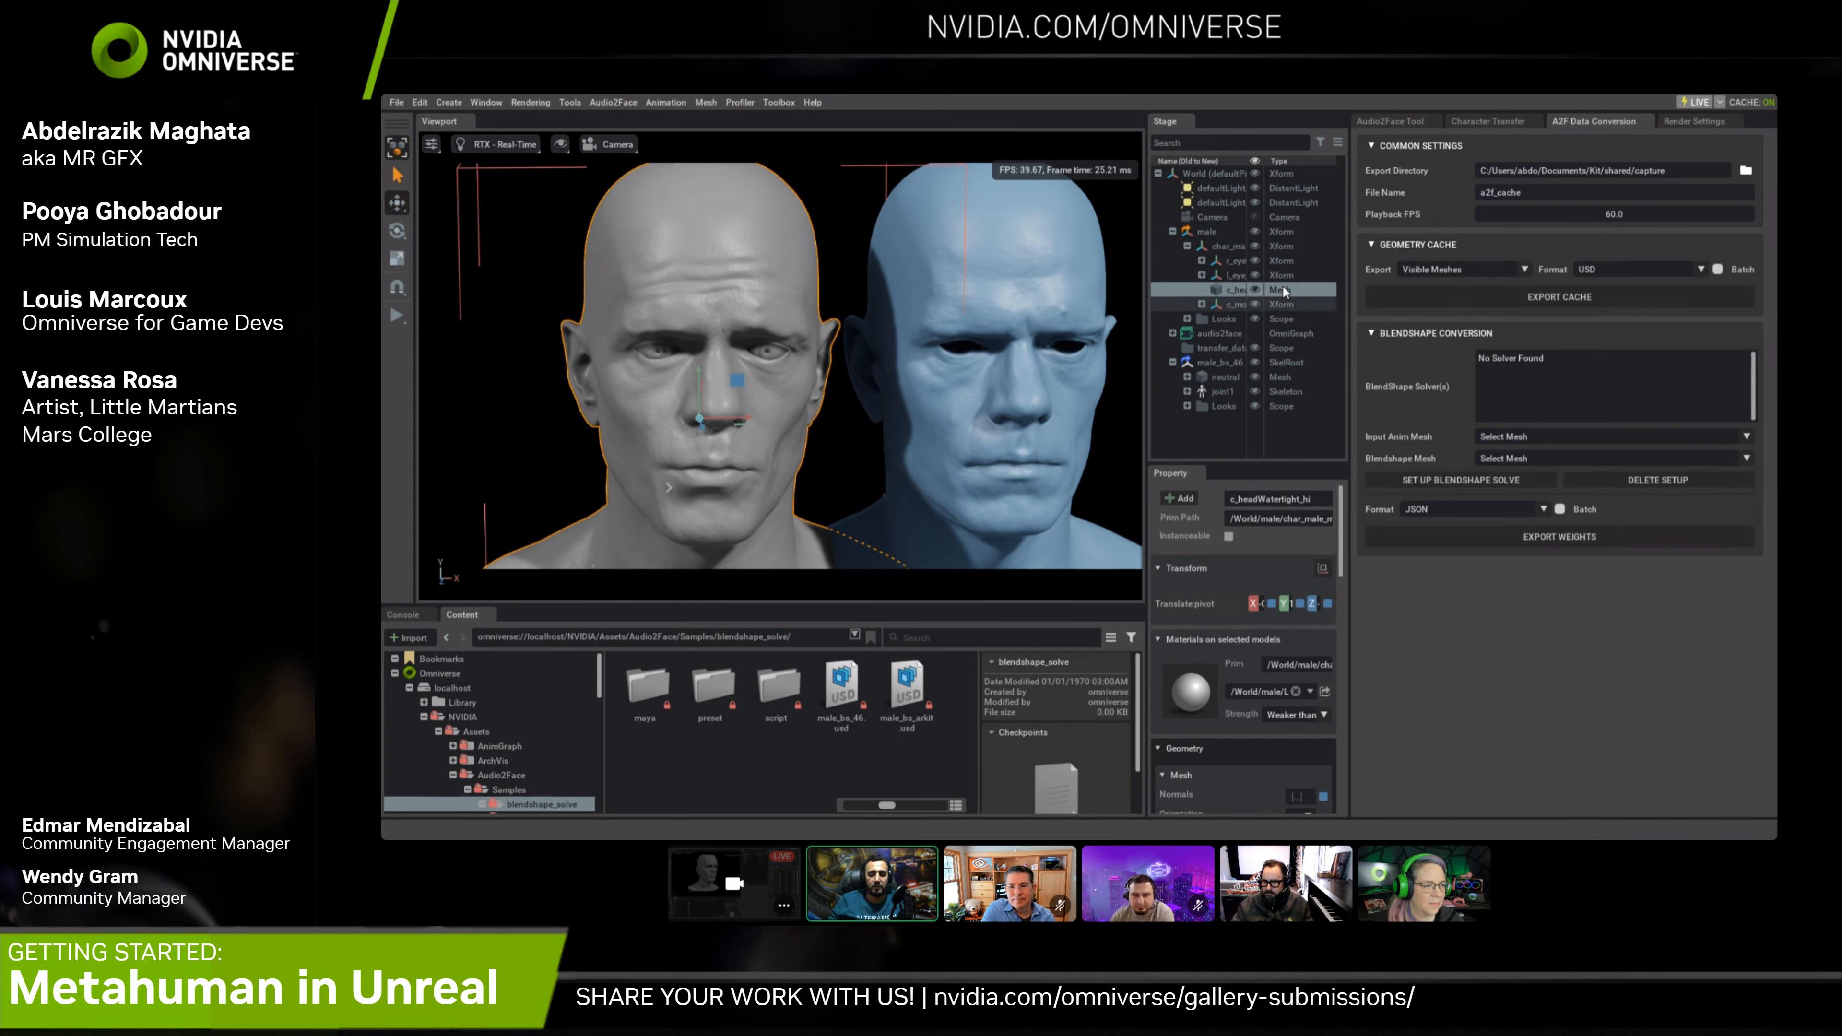
pyautogui.moveTo(1146, 298); pyautogui.dragTo(1079, 298)
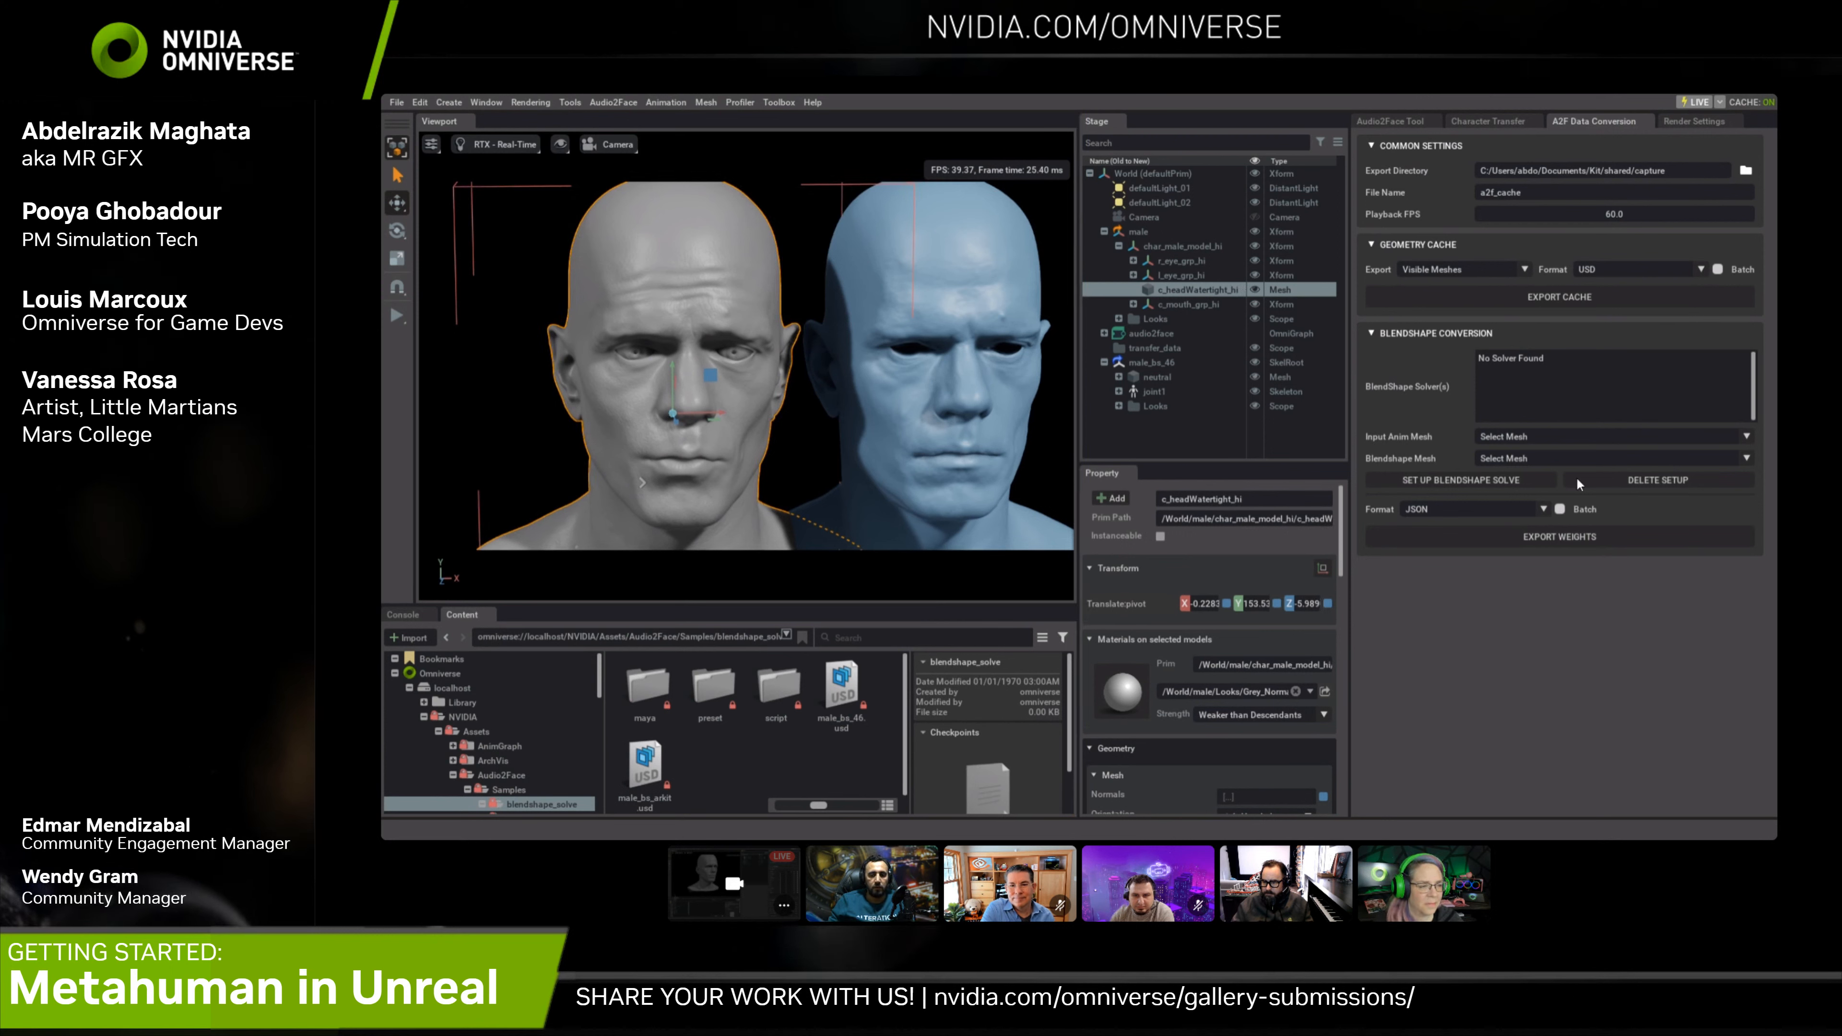
pyautogui.click(1542, 436)
pyautogui.scroll(-2, 1643, 521)
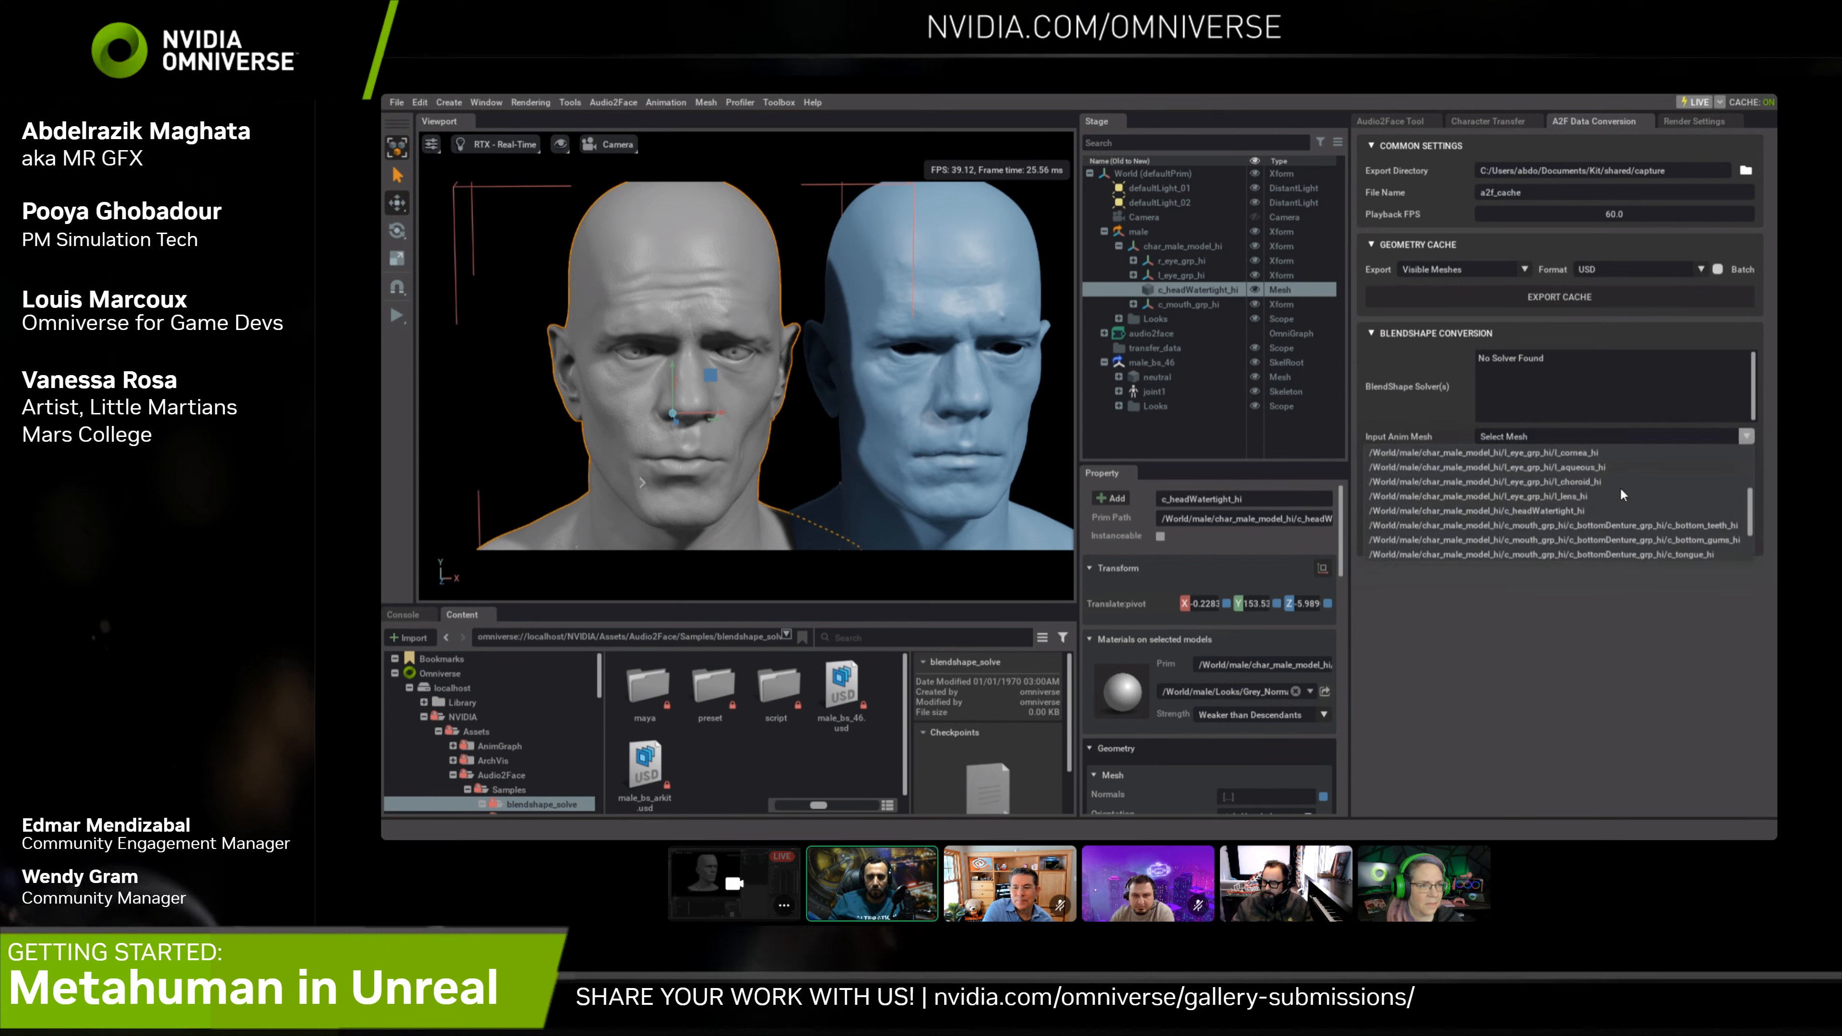
pyautogui.click(1562, 512)
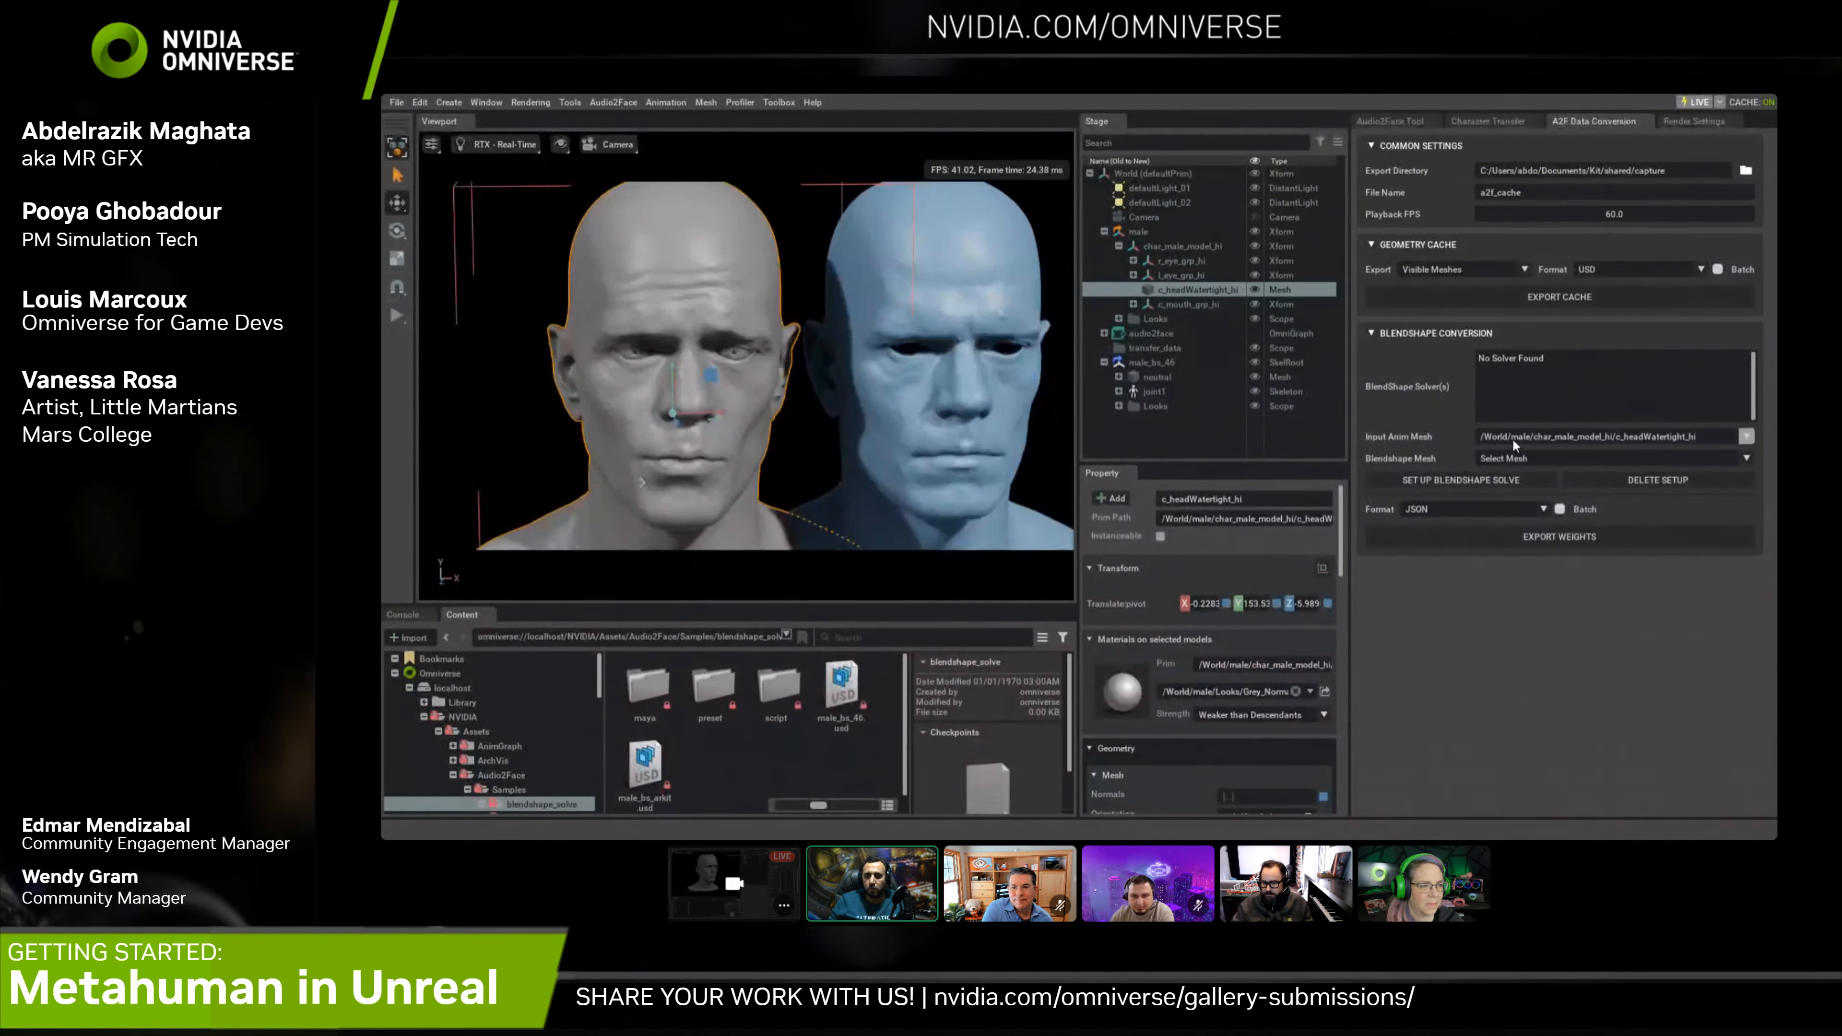
# Inspect the neutral mesh's blendshapes, set the Blendshape Mesh to /World/male_bs_46/neutral and set up the blendshape solve
pyautogui.click(1542, 459)
pyautogui.click(1021, 289)
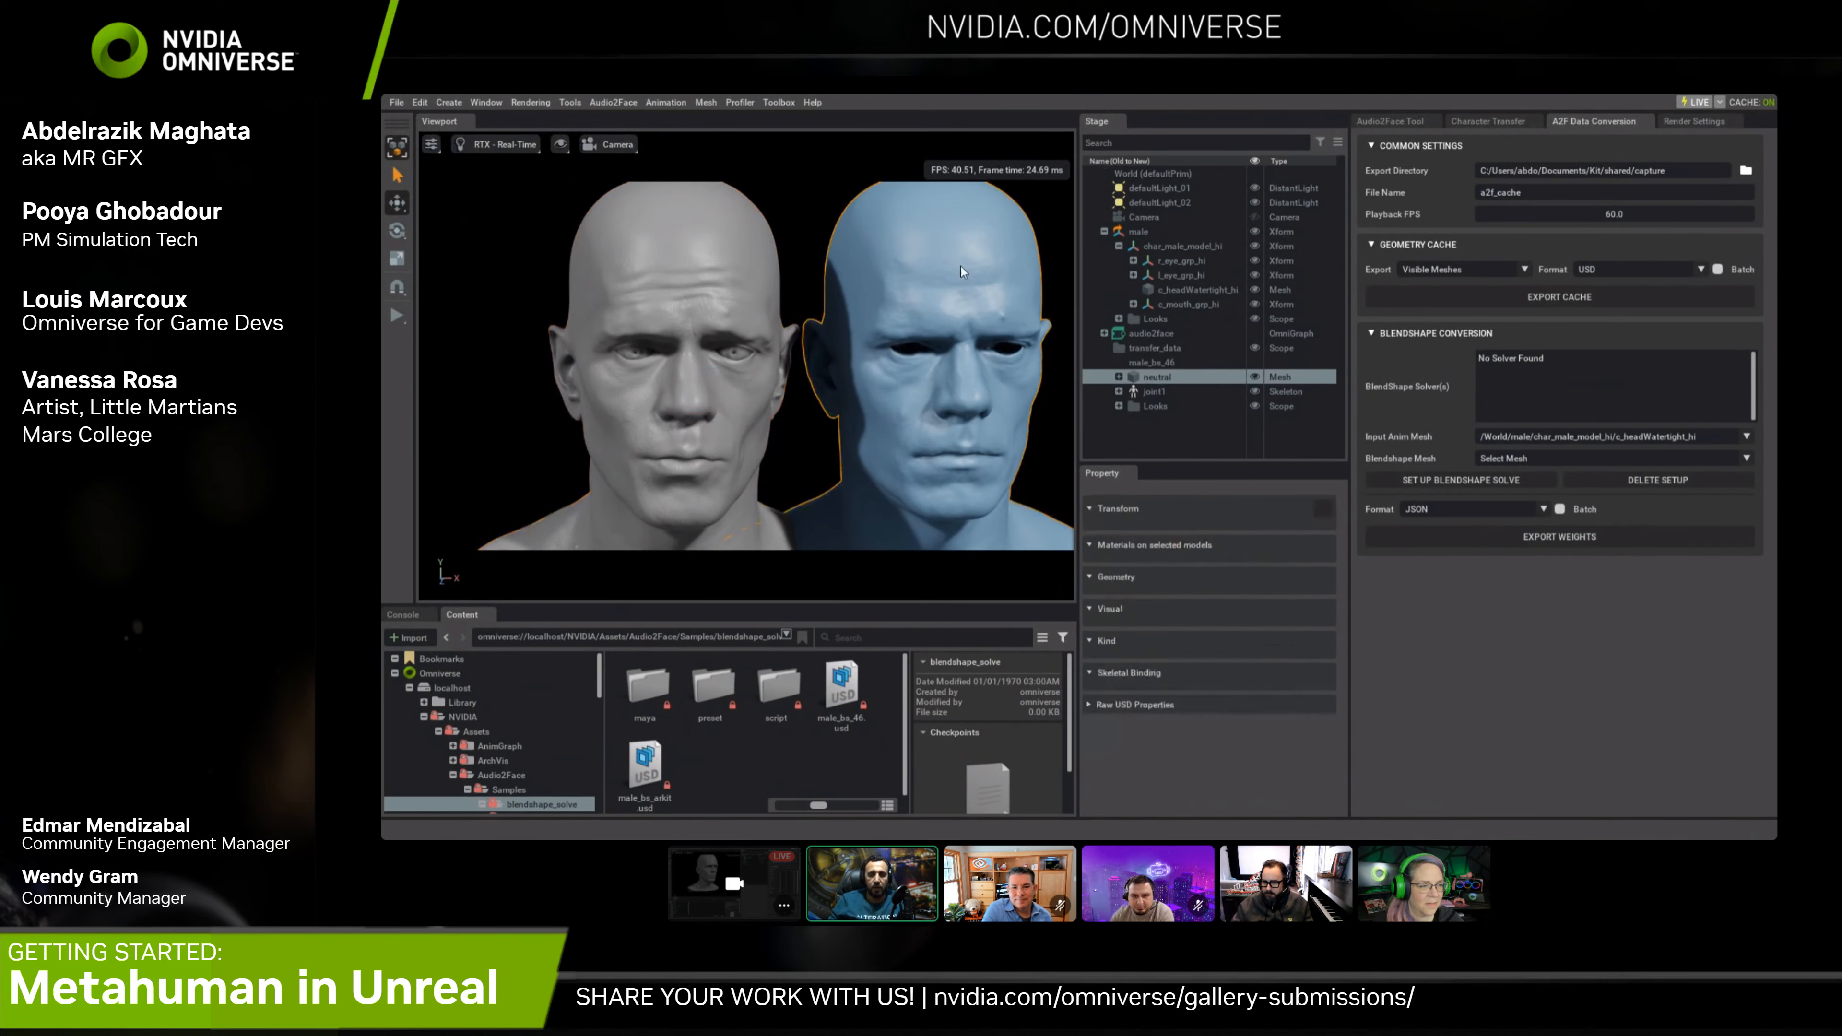
pyautogui.click(1119, 377)
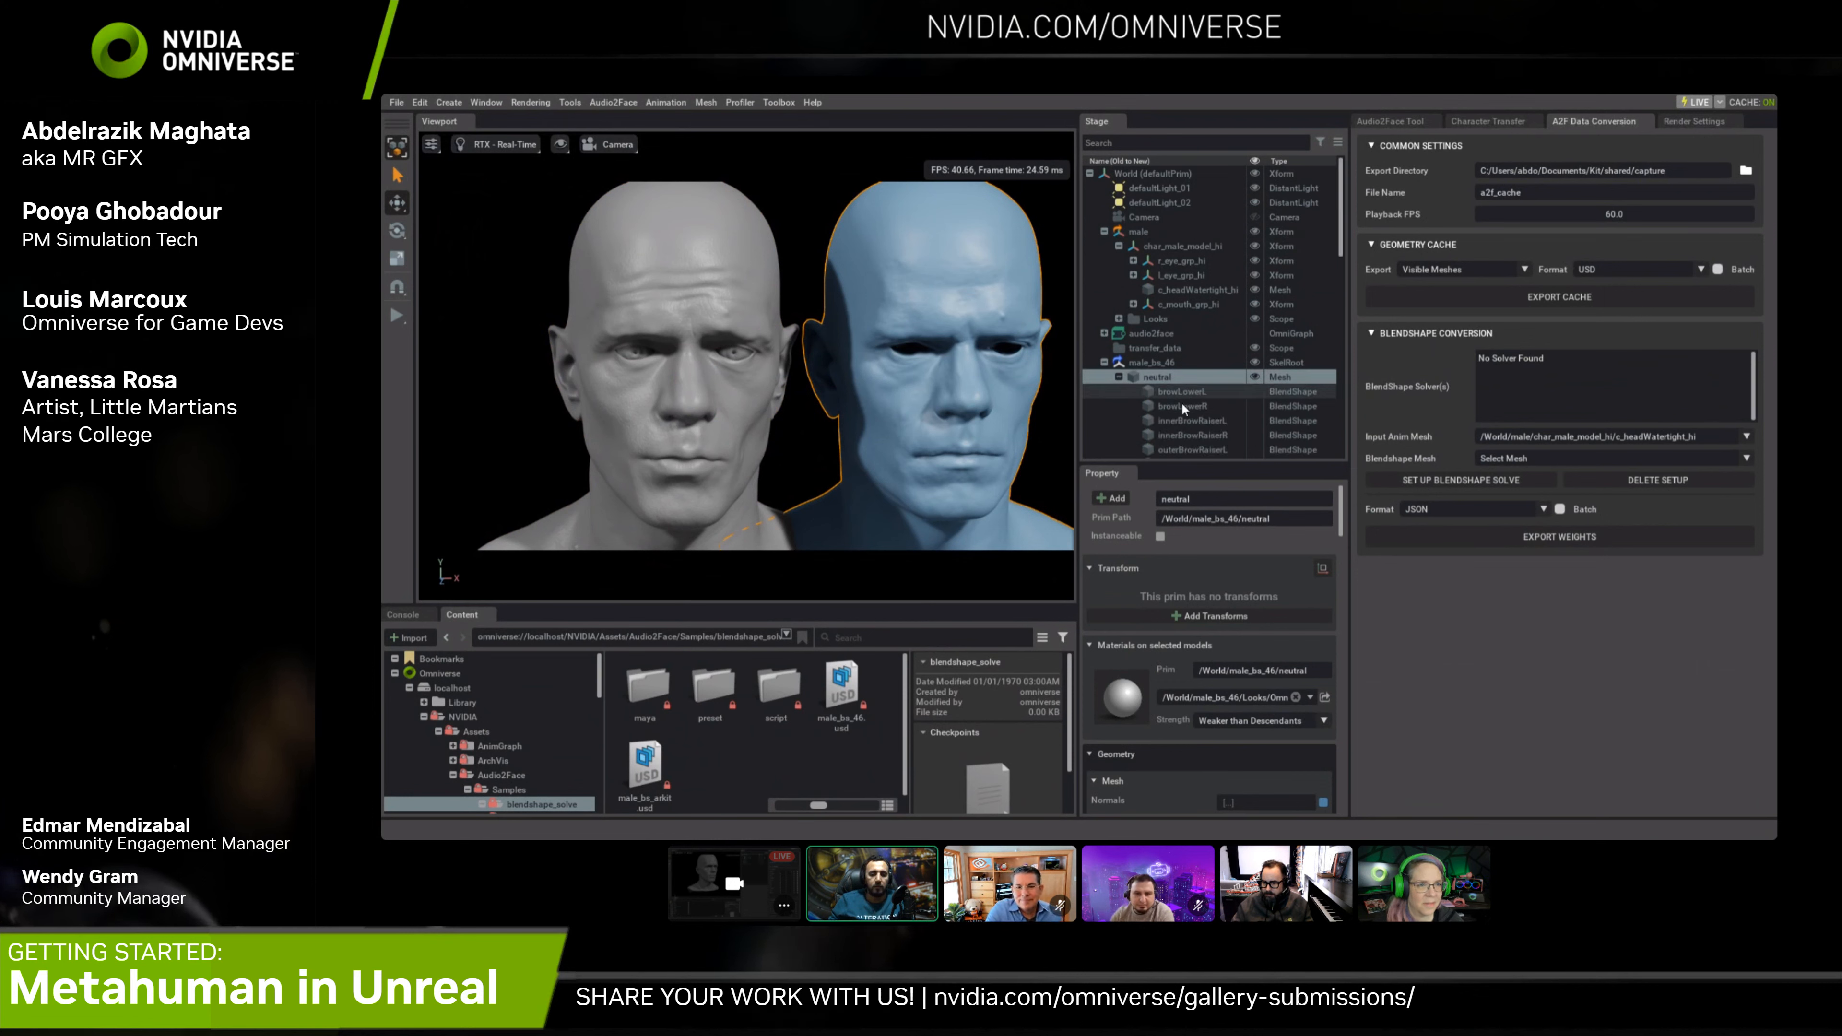
pyautogui.click(1118, 377)
pyautogui.click(1613, 456)
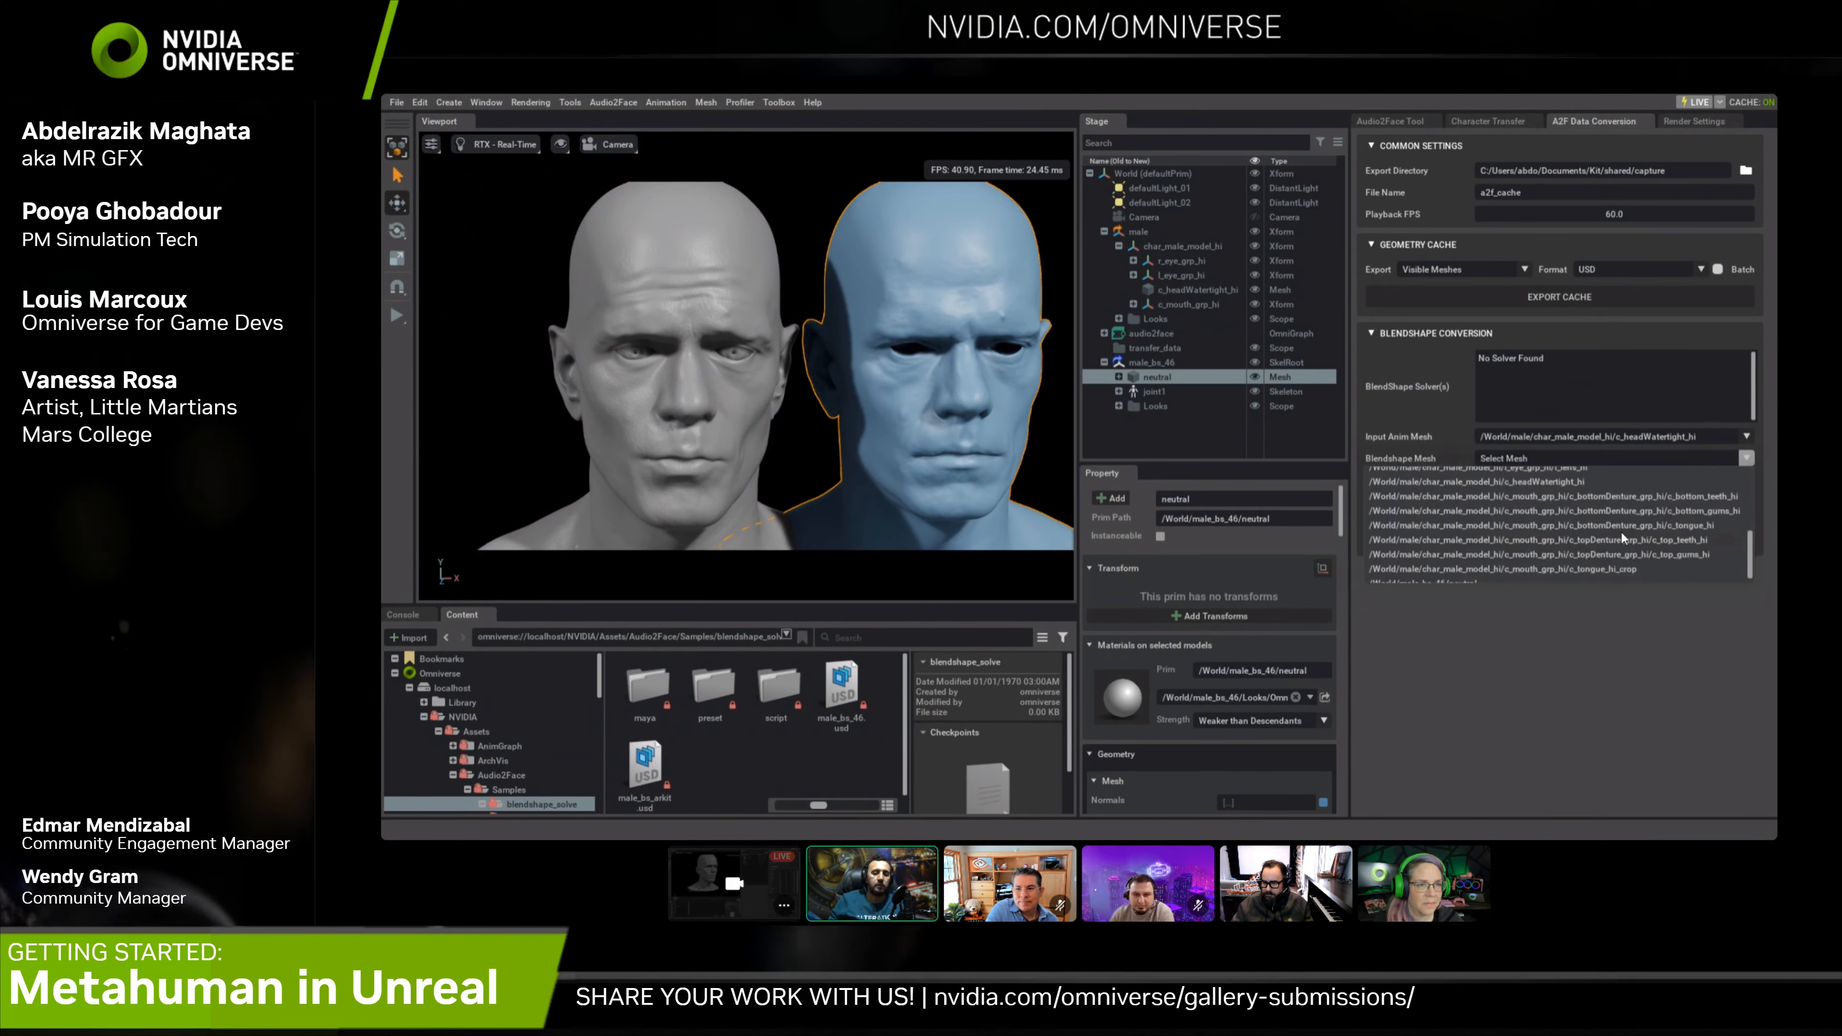
pyautogui.scroll(-1, 1516, 567)
pyautogui.click(1453, 578)
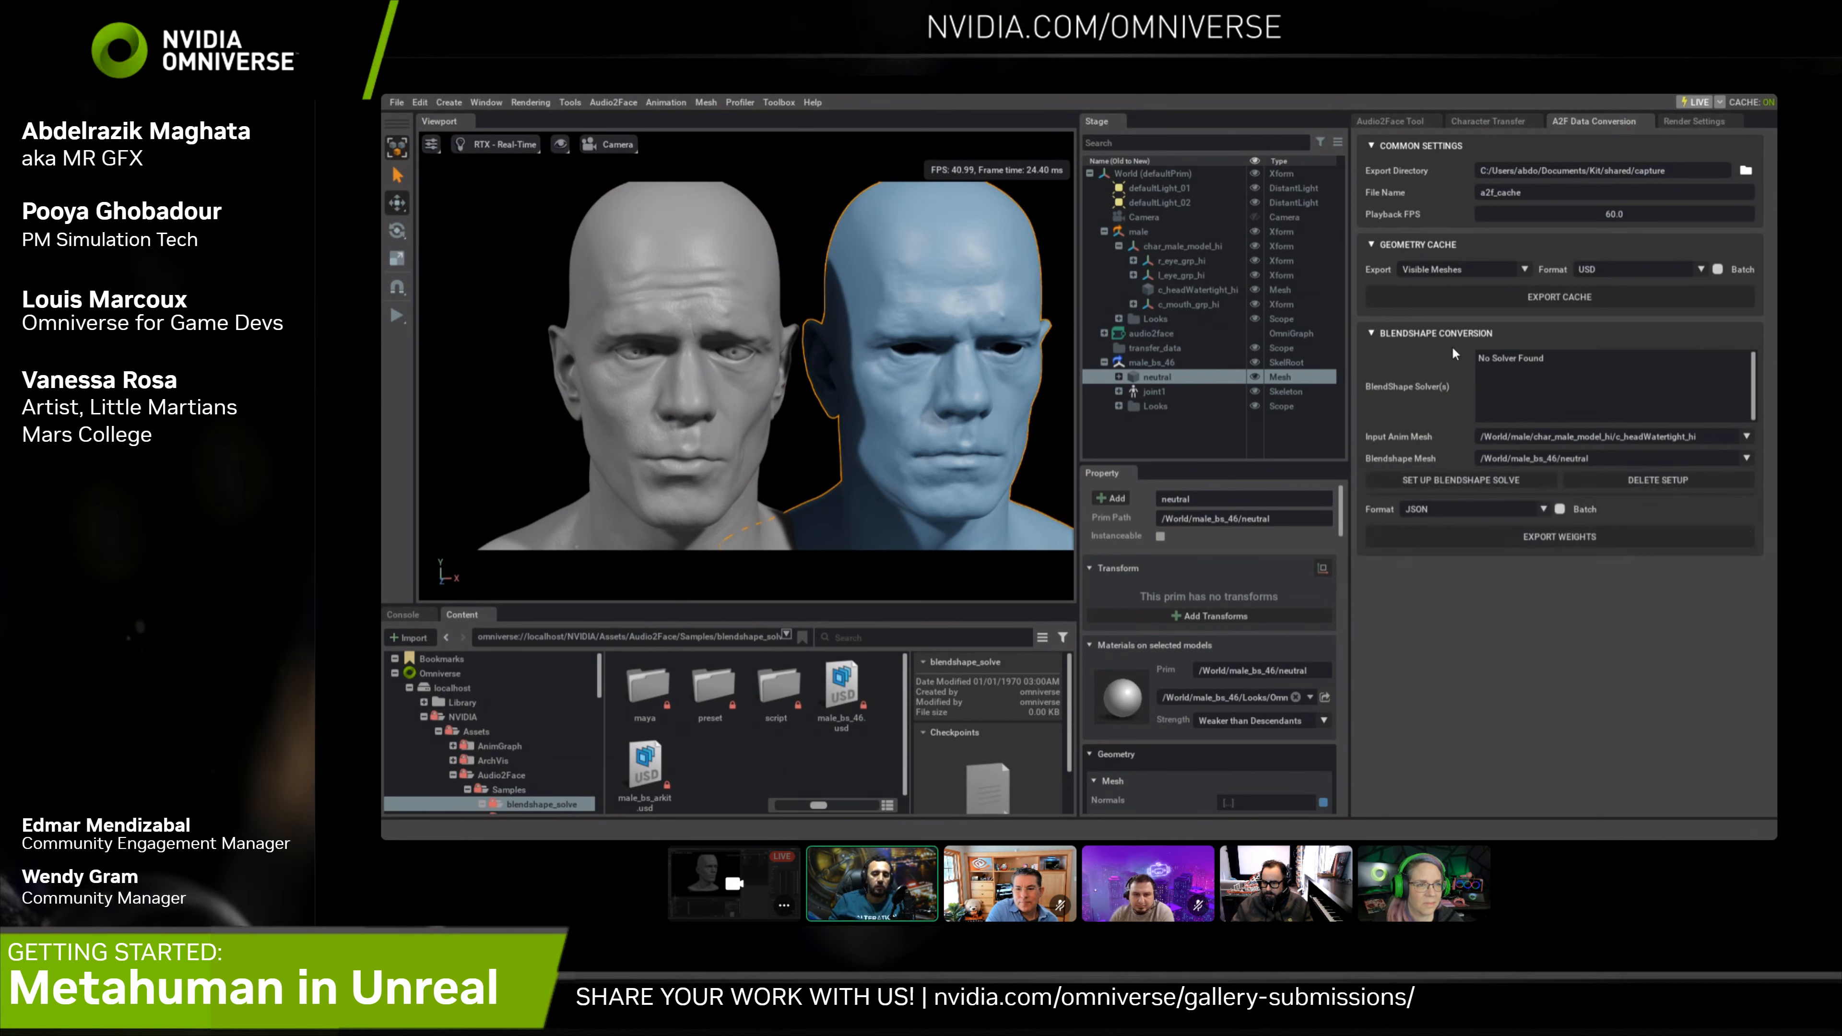
pyautogui.click(1459, 480)
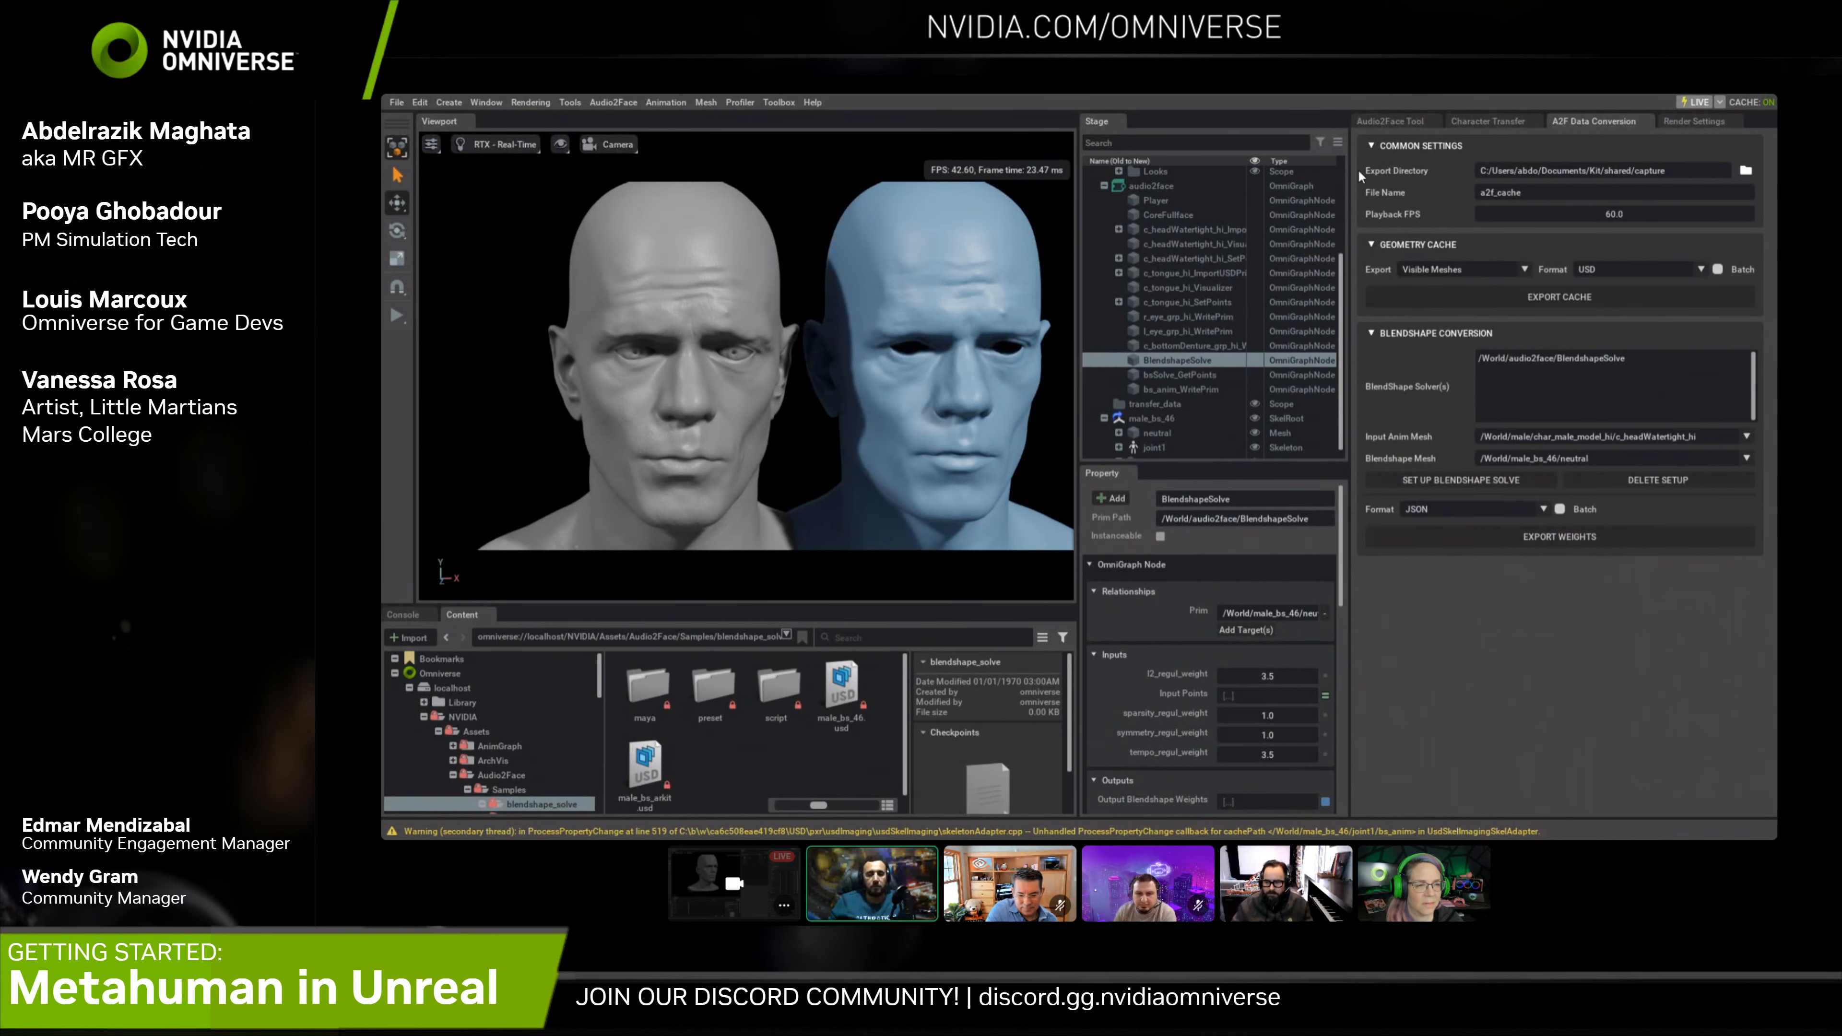
# Play the welcome track from its start to check the solved blendshape animation, pausing about five seconds in
pyautogui.click(1399, 122)
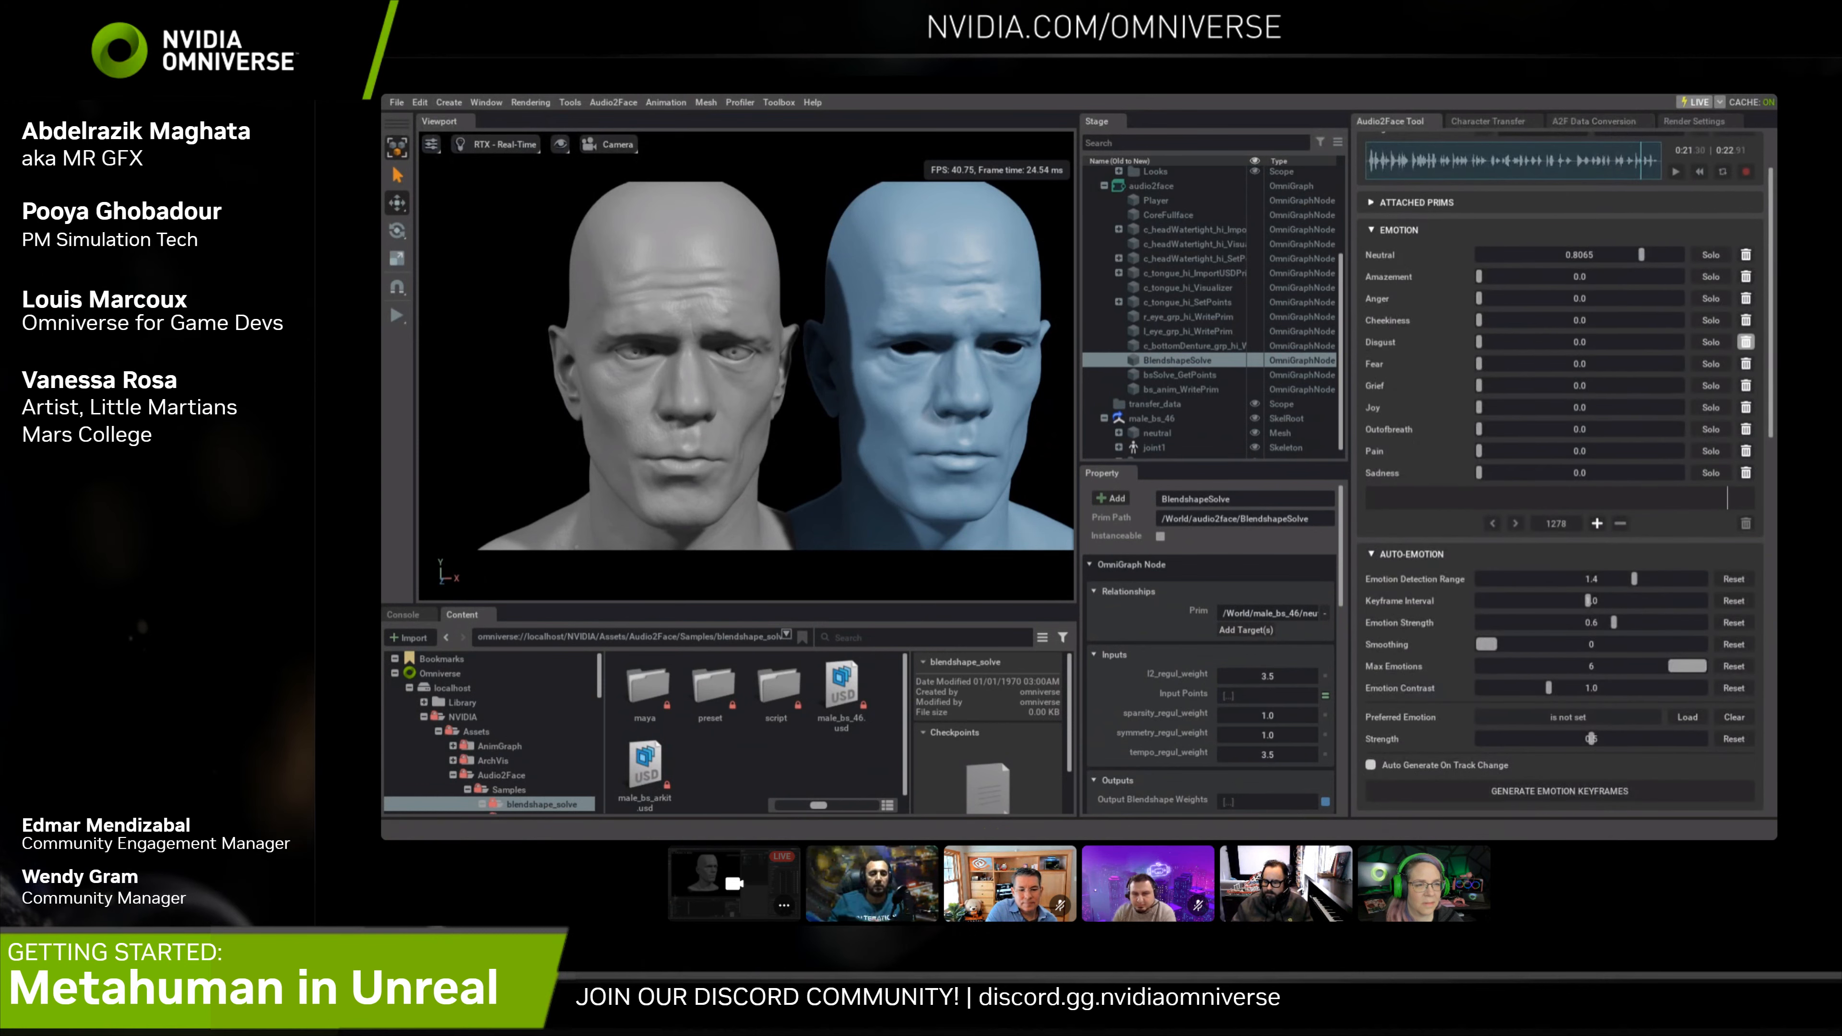
pyautogui.click(1676, 173)
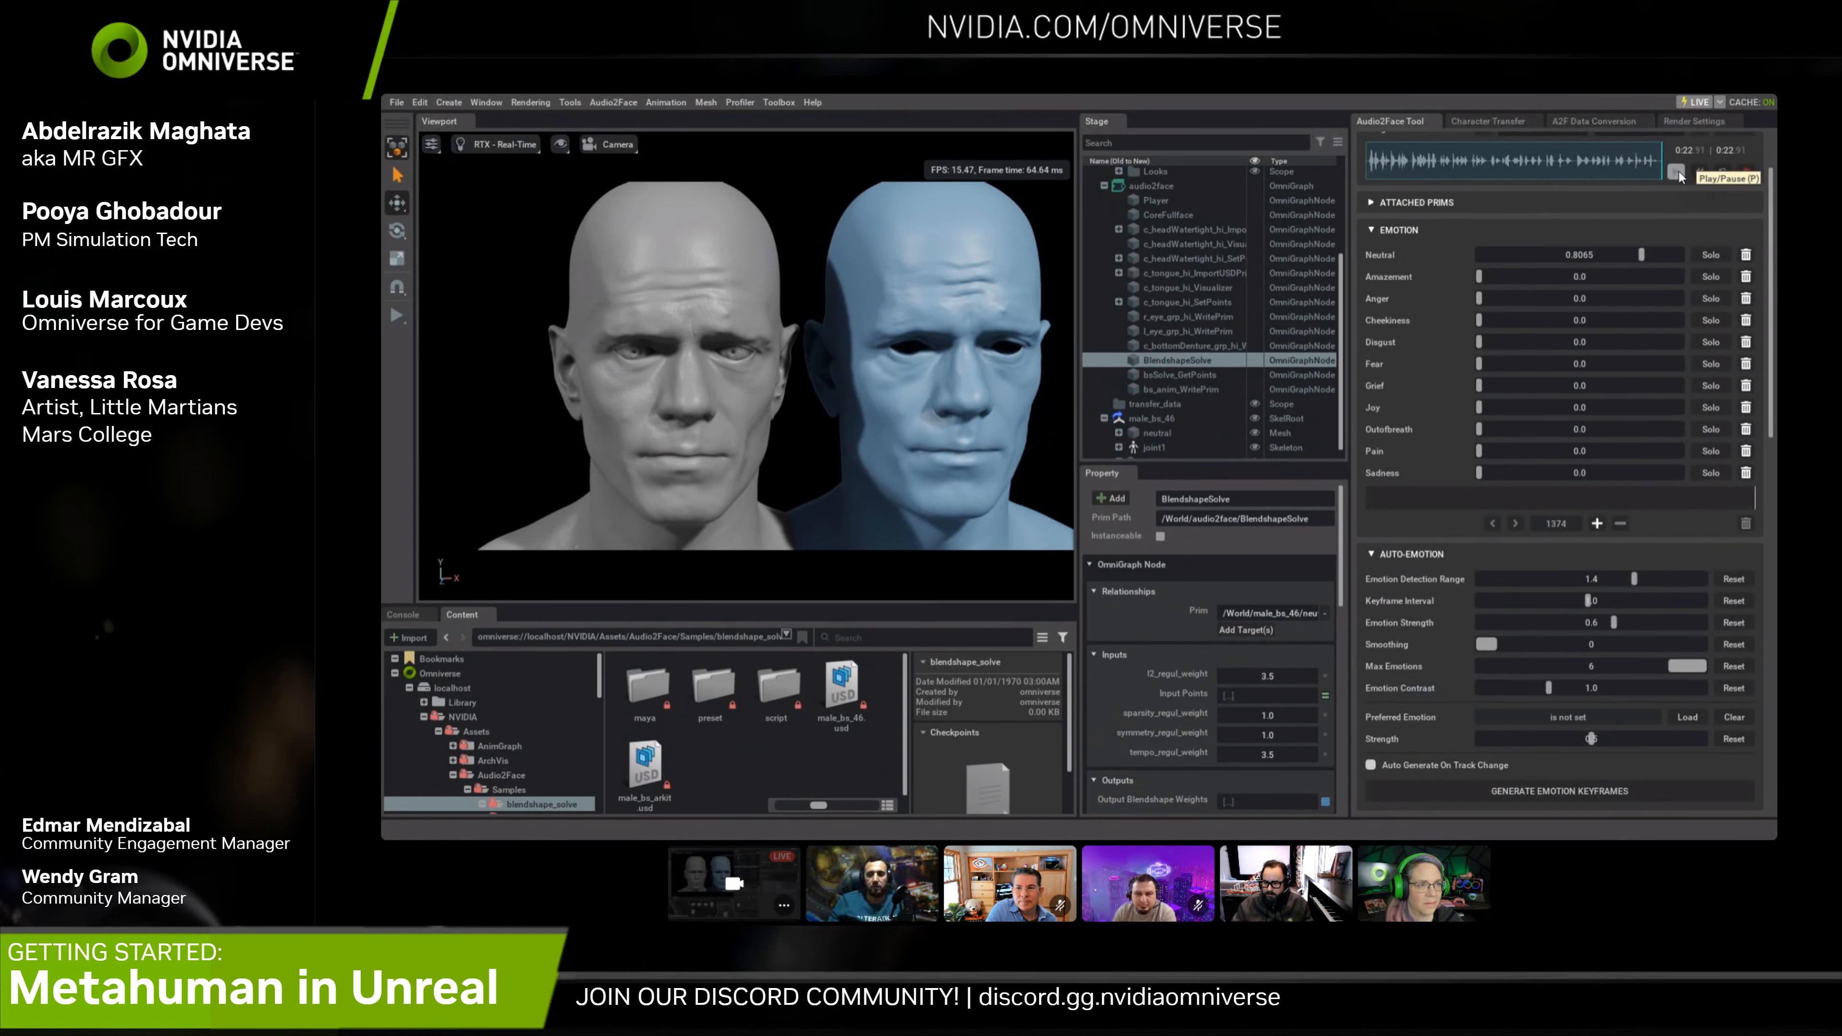
pyautogui.click(1373, 164)
pyautogui.click(1675, 173)
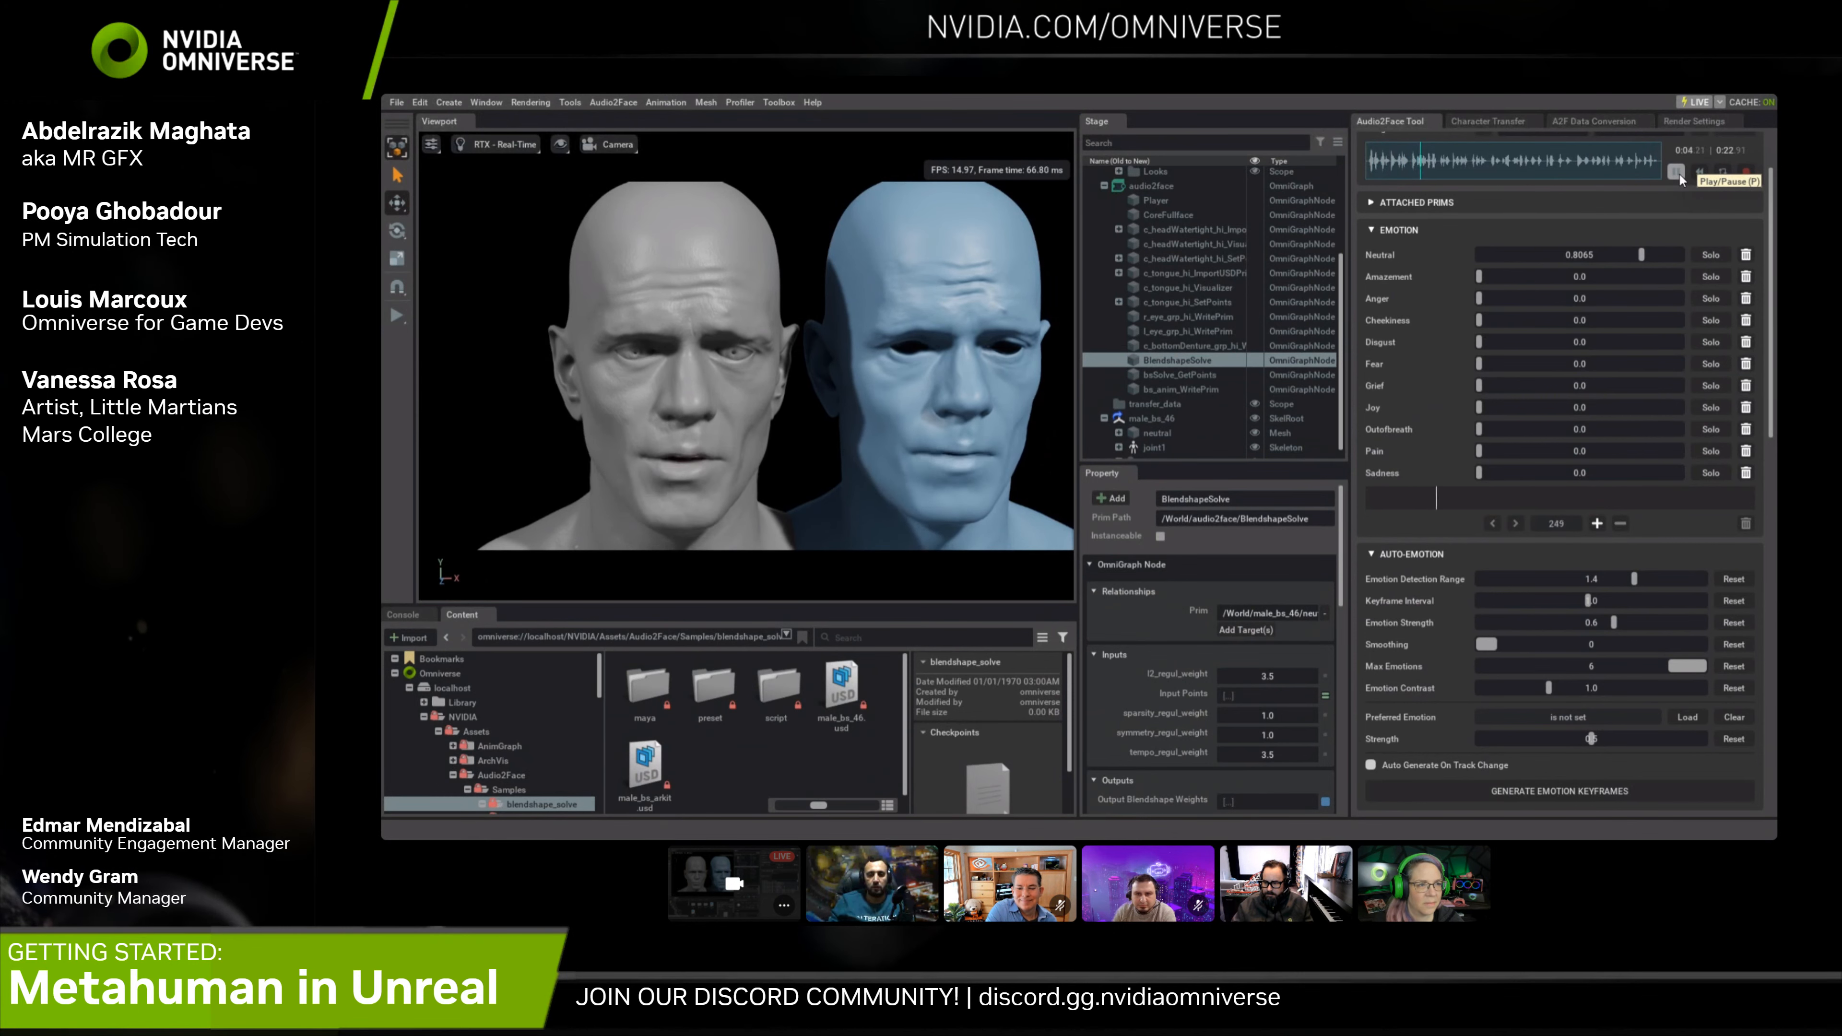
pyautogui.scroll(-2, 893, 452)
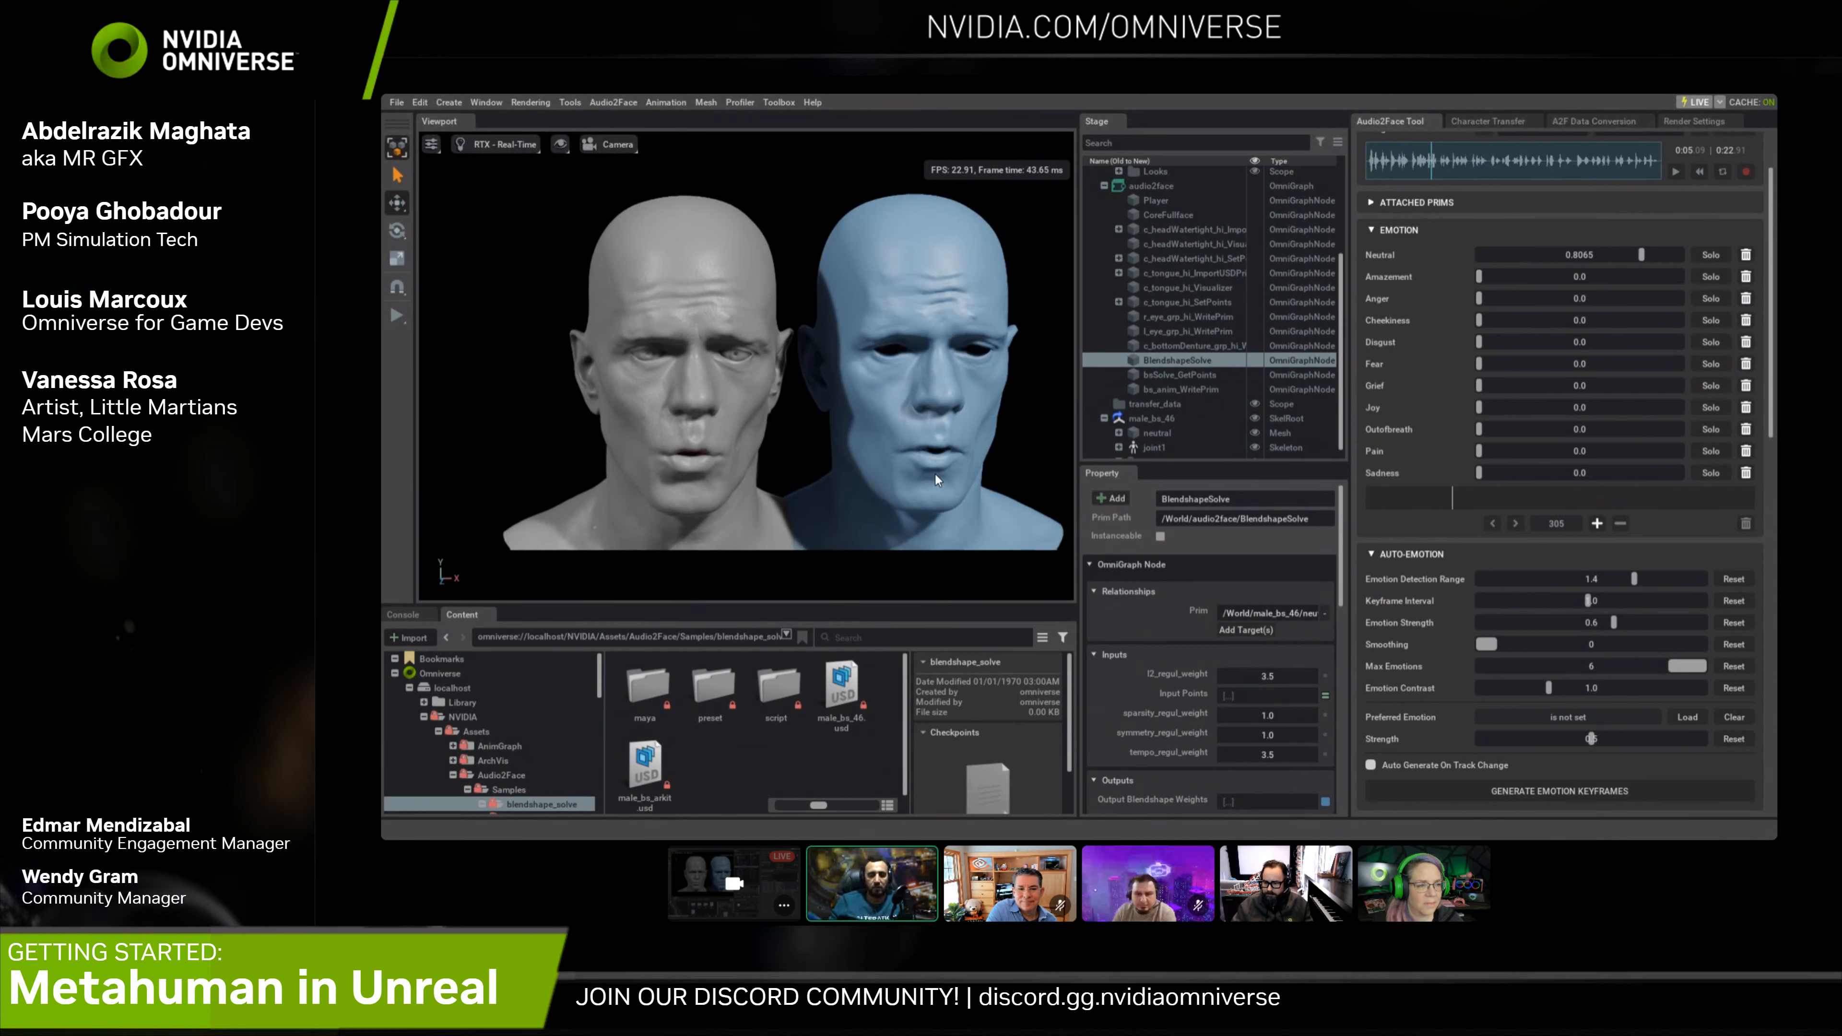
pyautogui.keyDown('alt'); pyautogui.moveTo(966, 483); pyautogui.dragTo(873, 416); pyautogui.keyUp('alt')
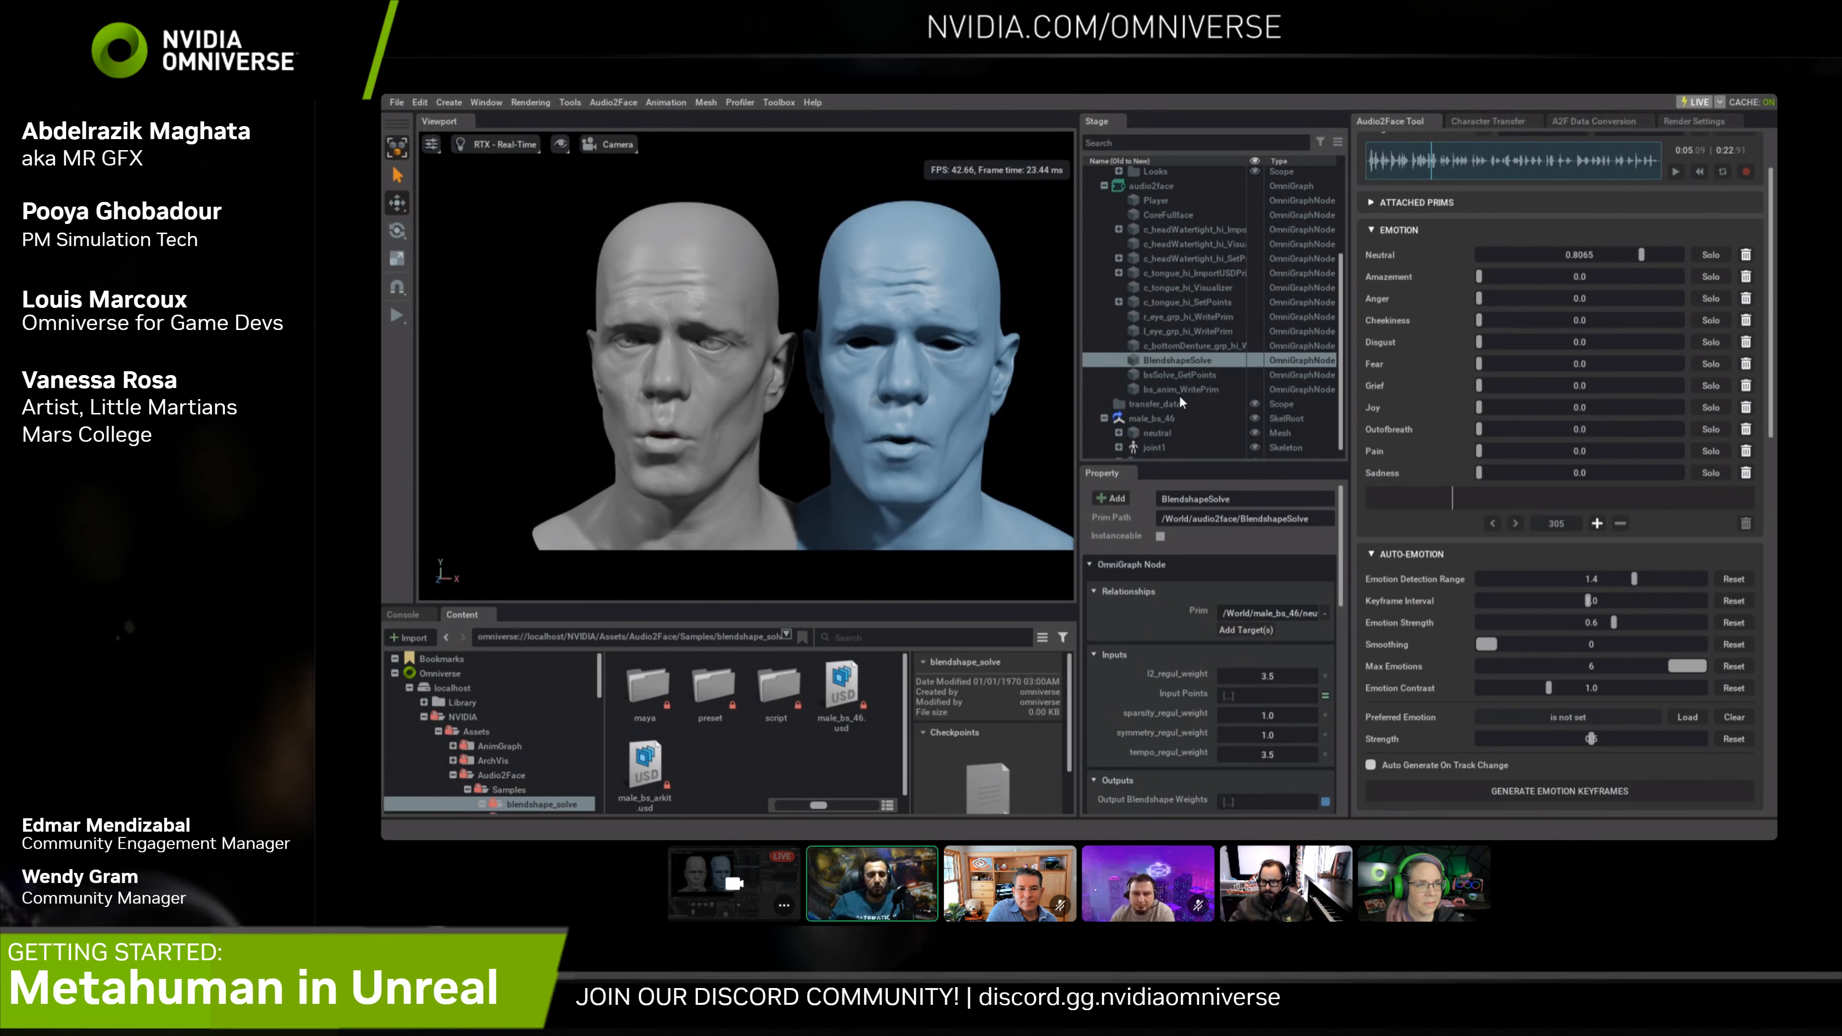
# Select the /World/audio2face/BlendshapeSolve solver and set its Symmetric Pose to 4.63
pyautogui.click(1599, 122)
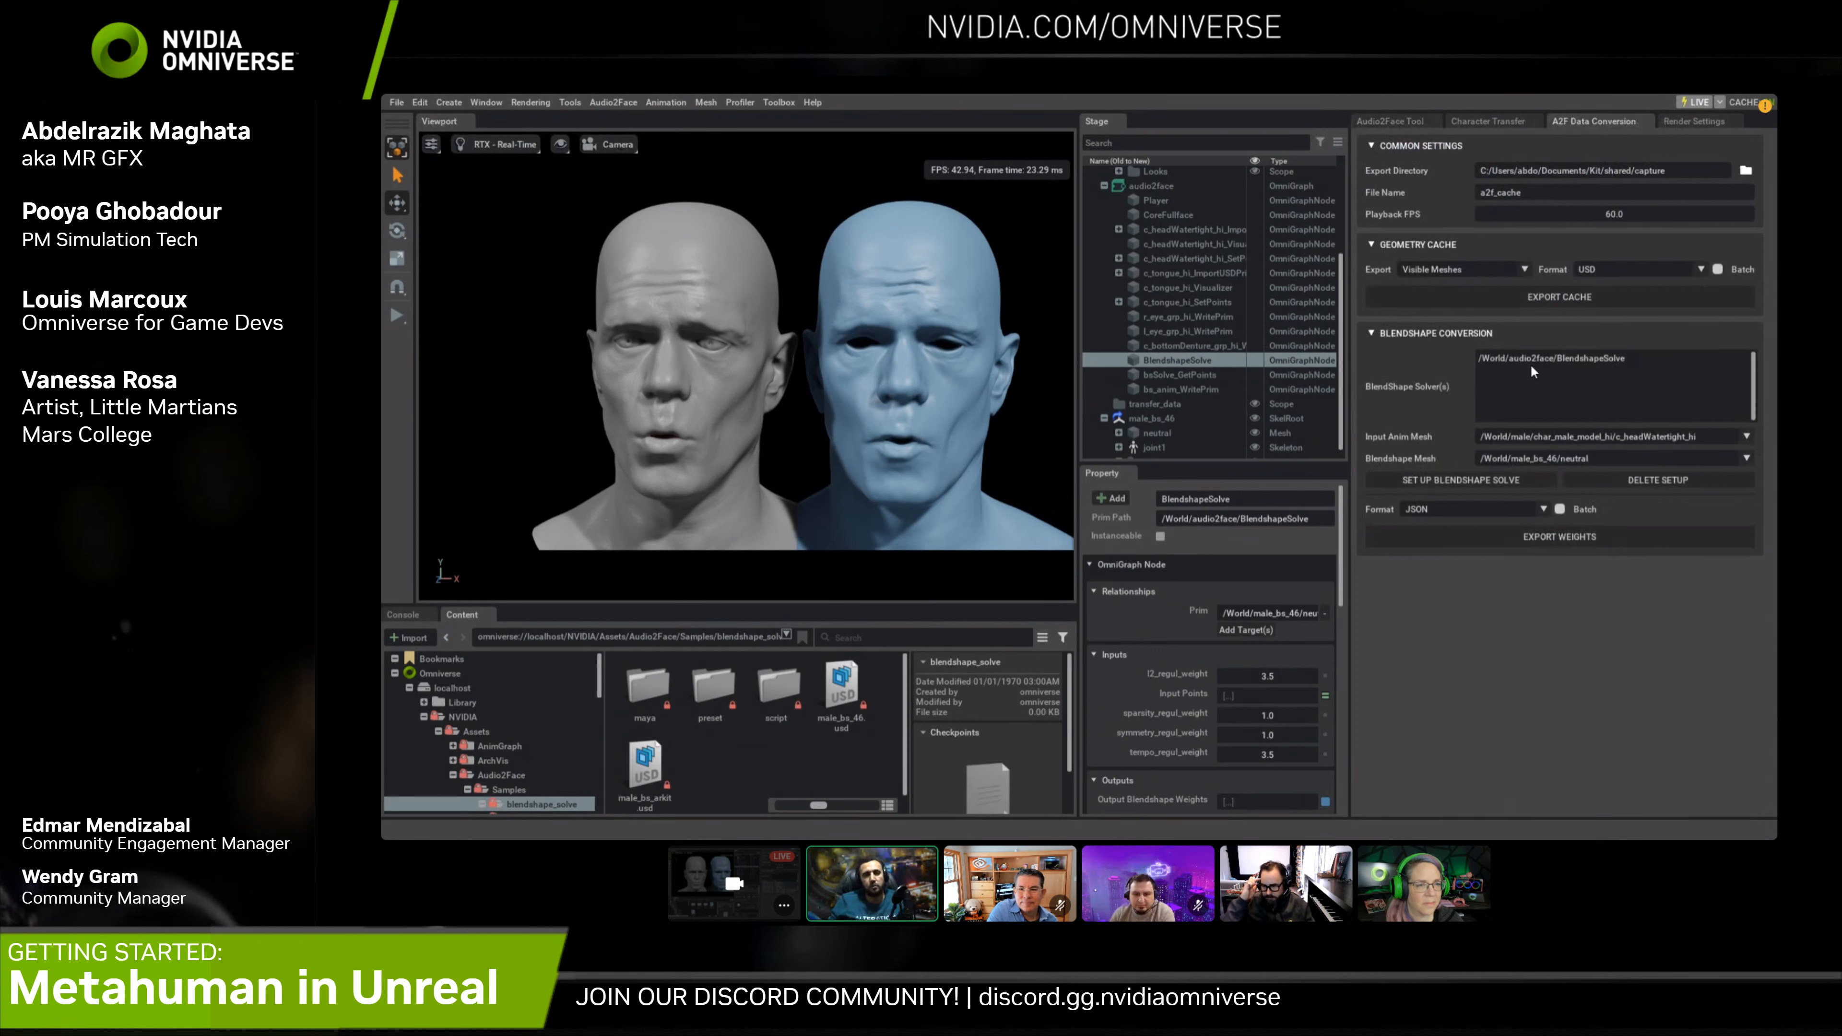
pyautogui.click(1611, 358)
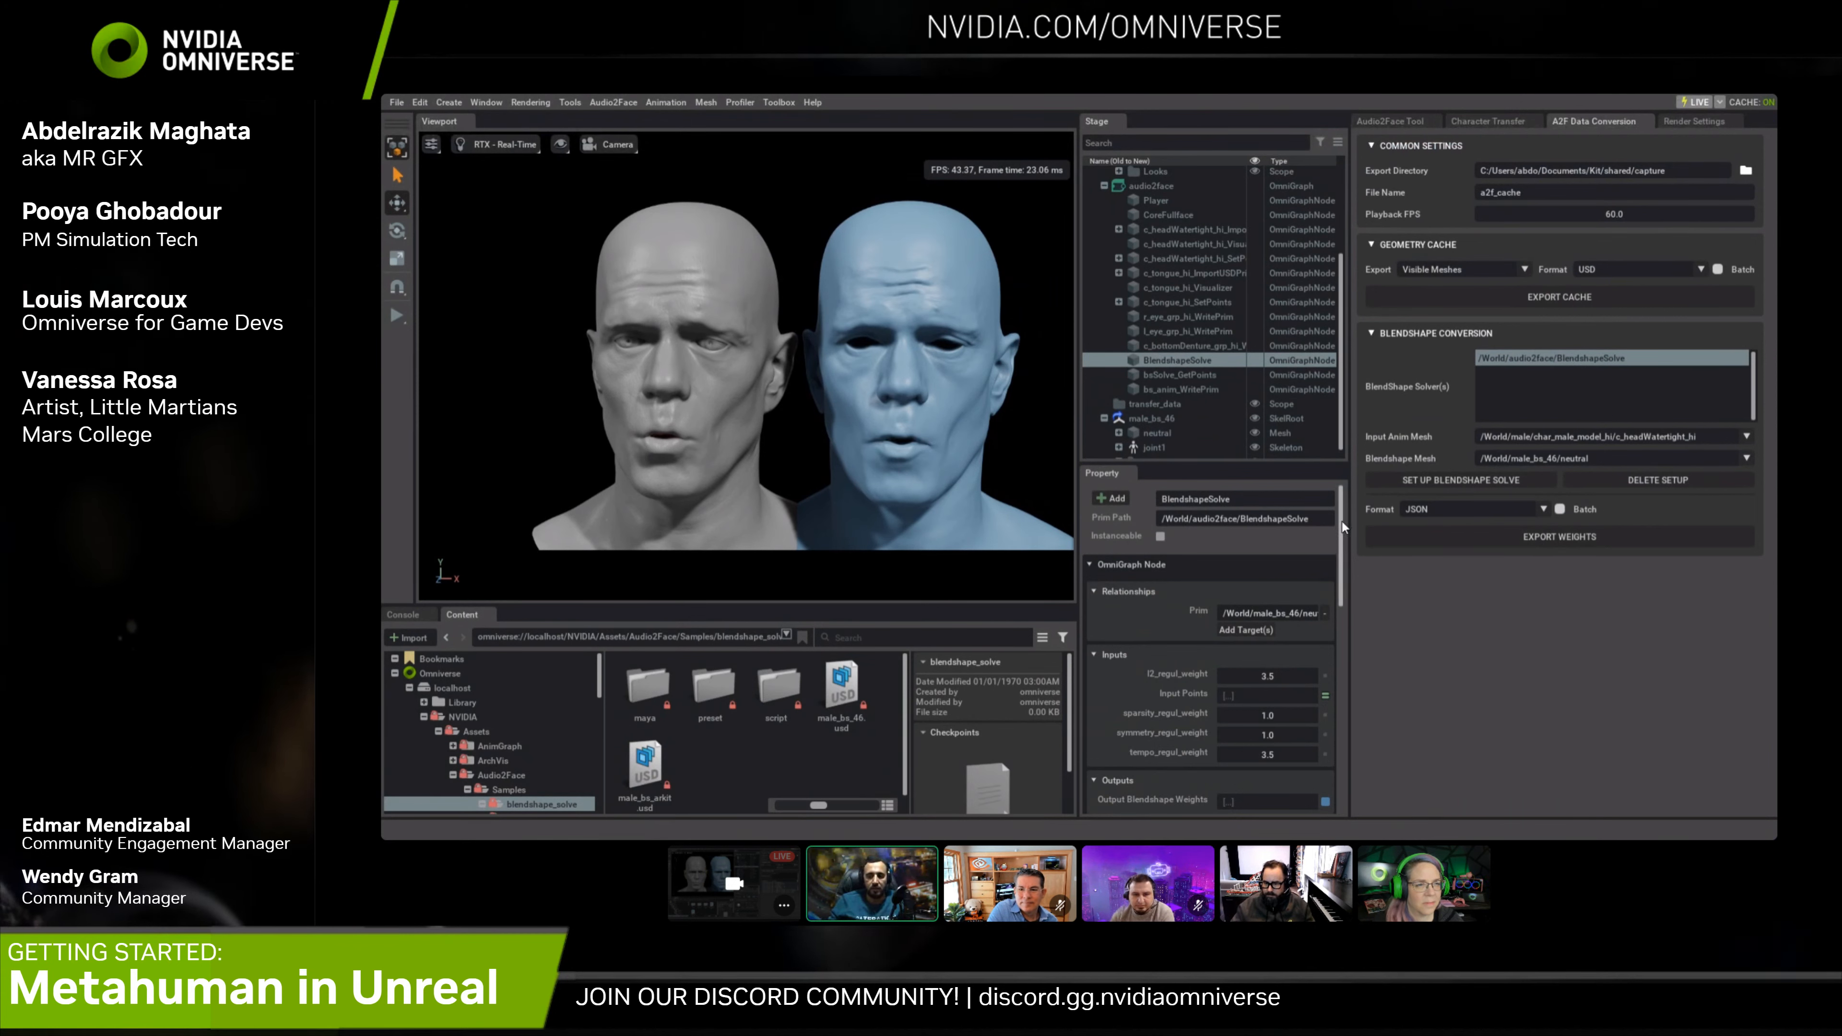
pyautogui.scroll(-3, 1341, 521)
pyautogui.moveTo(1359, 555); pyautogui.dragTo(1357, 733)
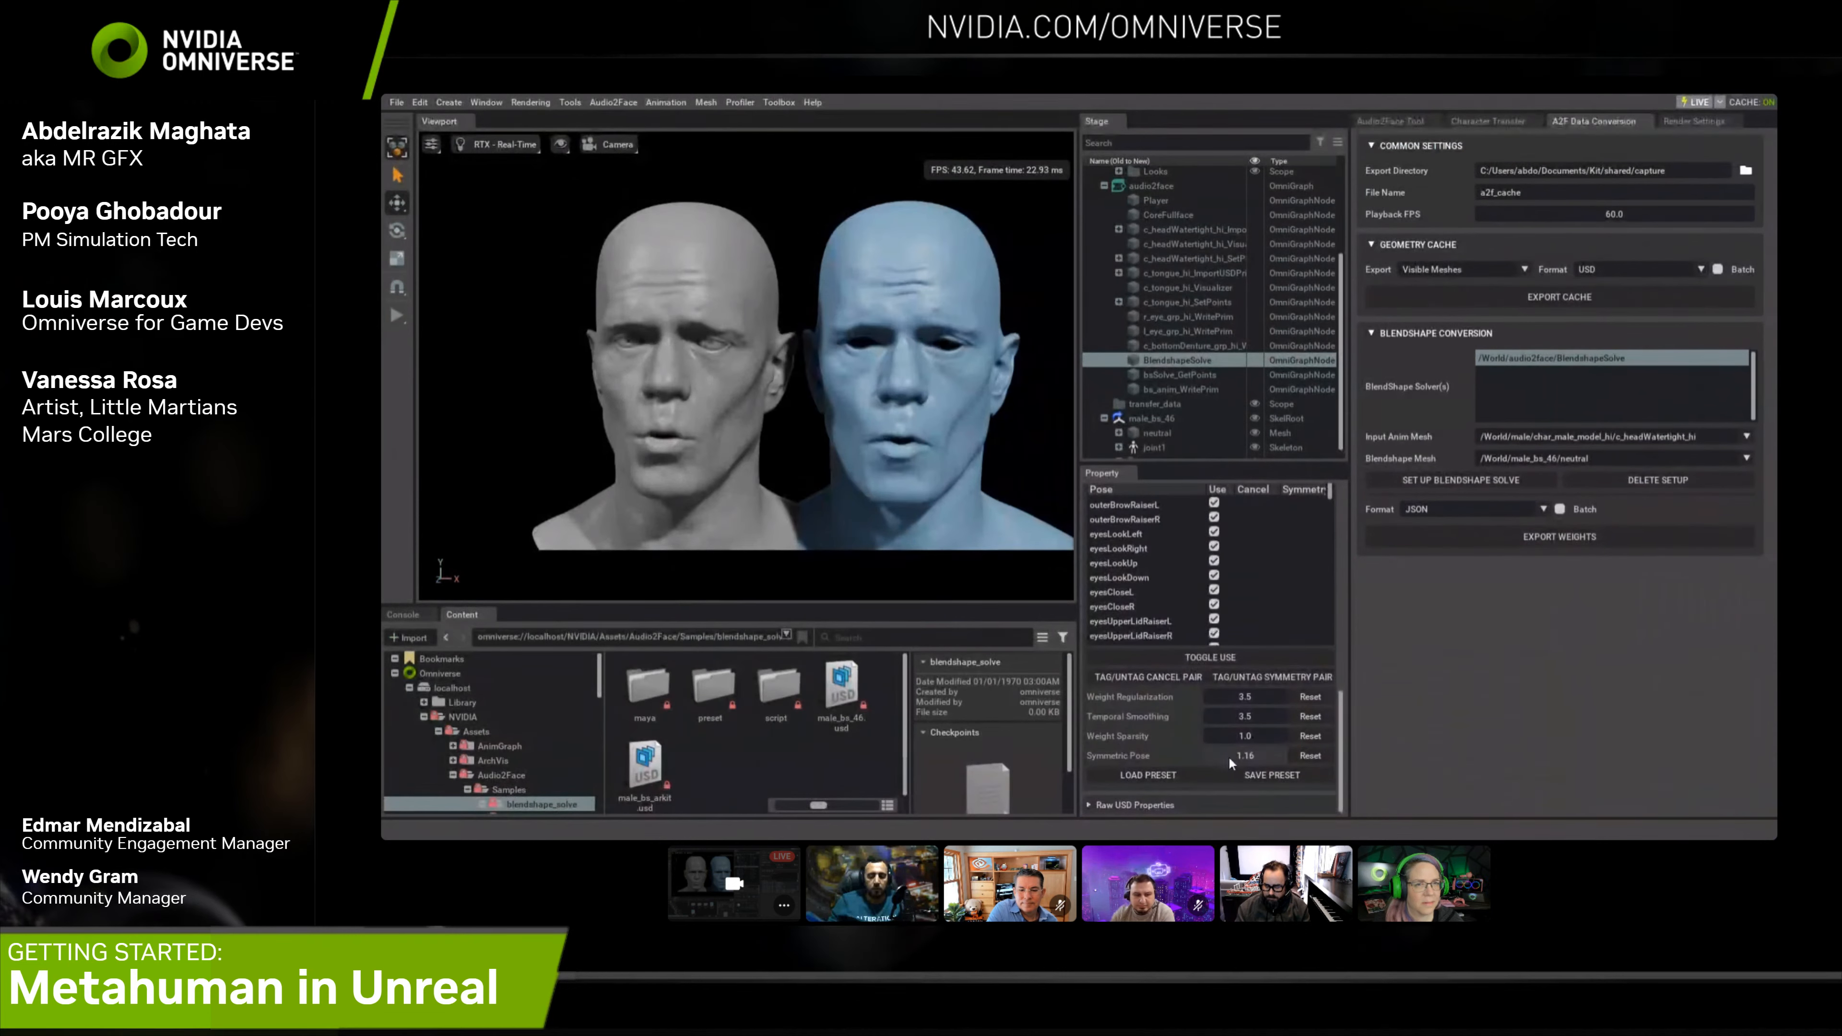
pyautogui.moveTo(1249, 758); pyautogui.dragTo(1485, 765)
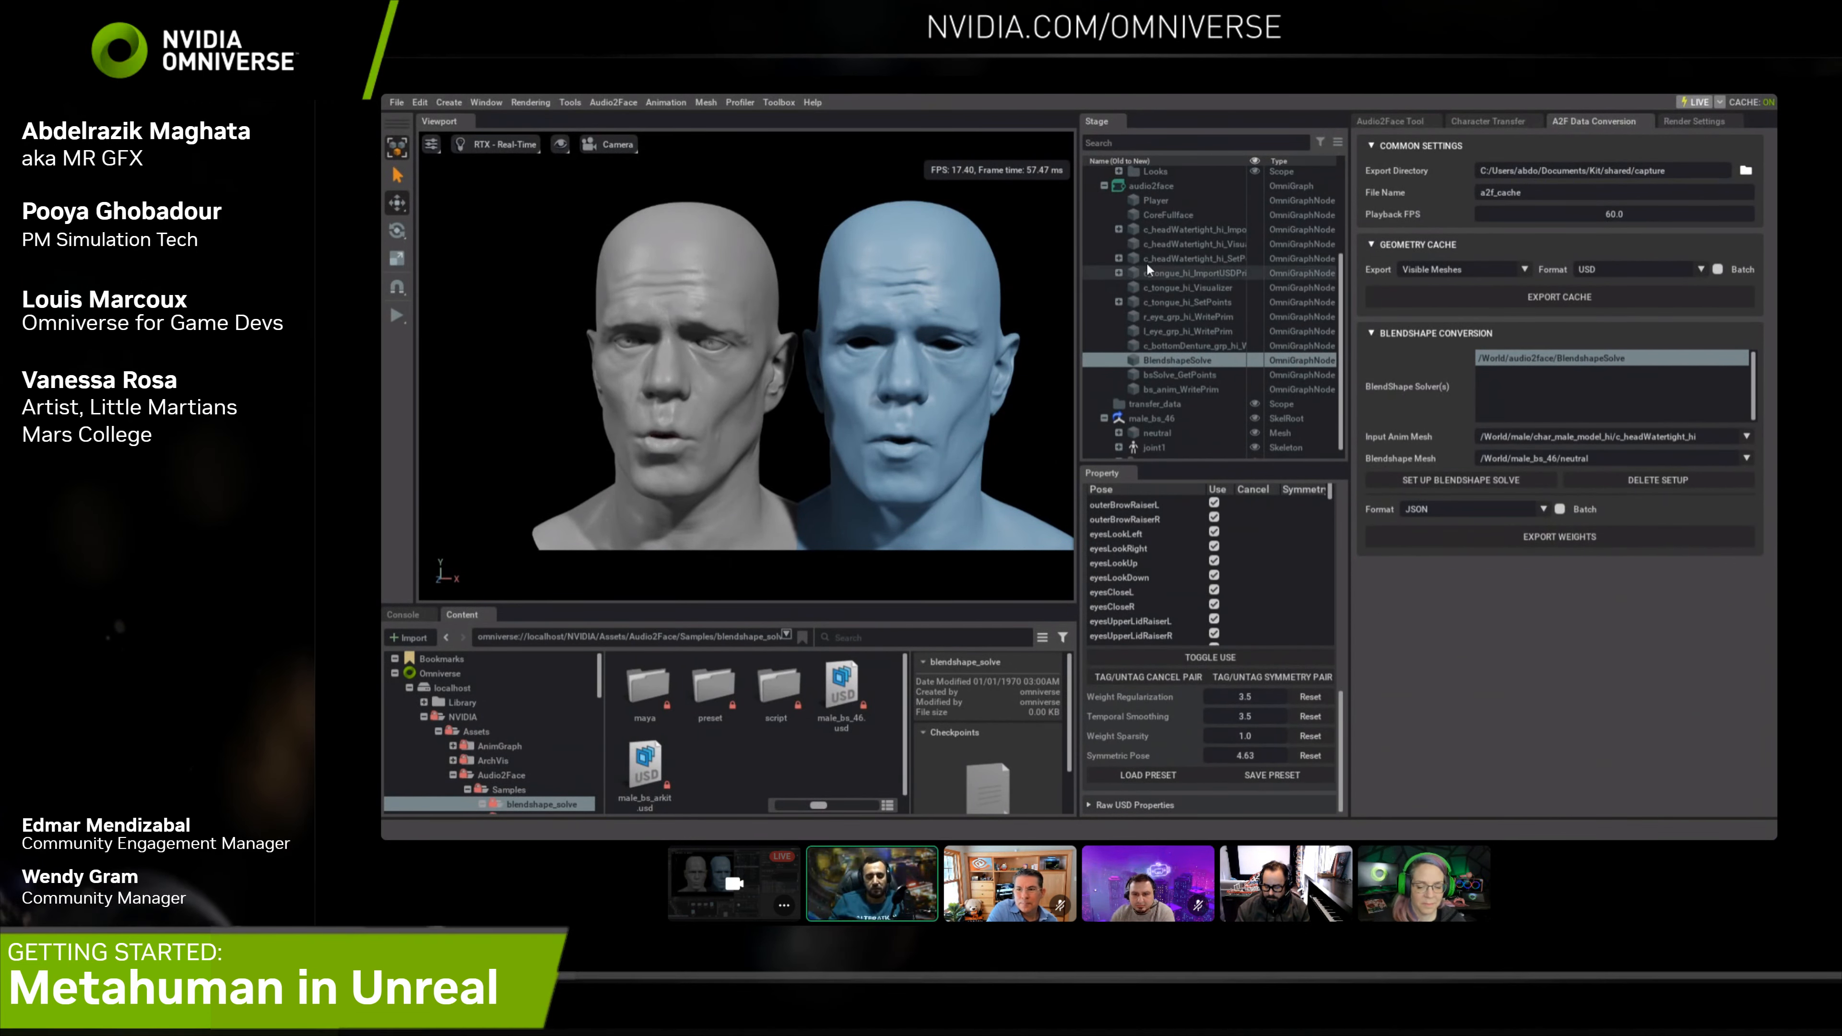
# Play the track to check the changed solve and reselect the BlendshapeSolve solver in the data conversion settings
pyautogui.click(1389, 121)
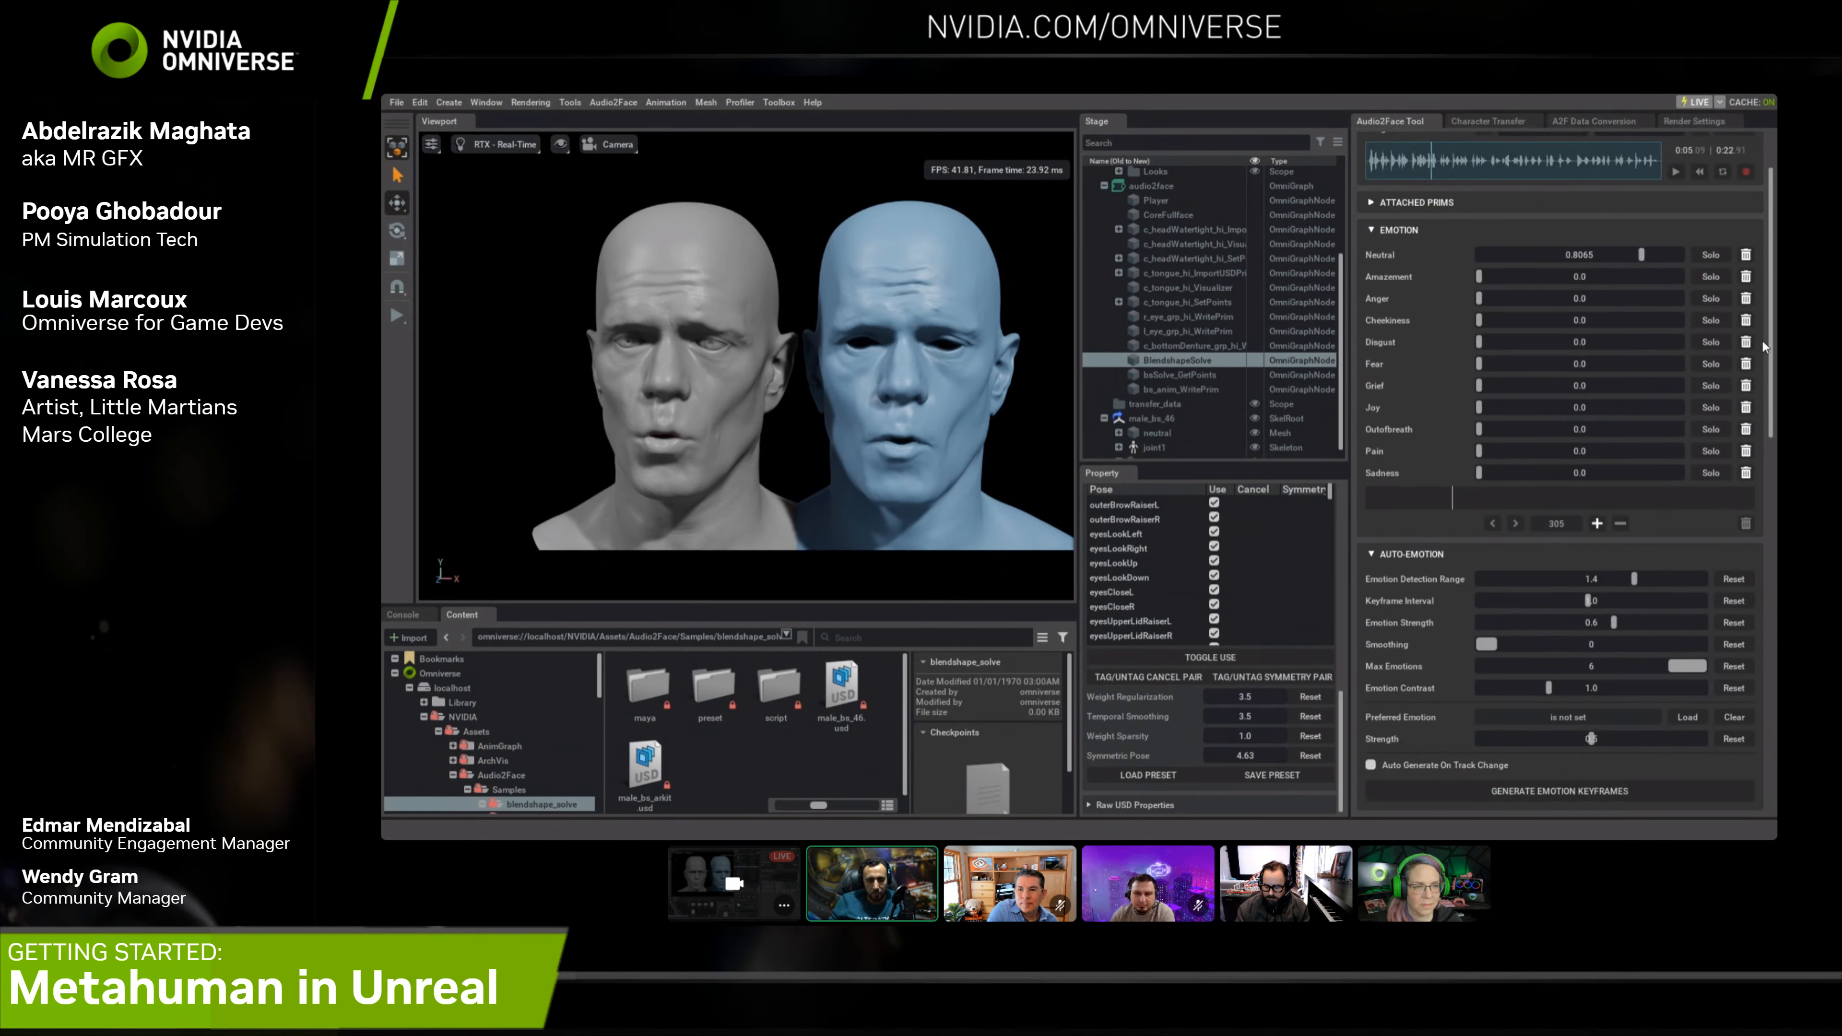
pyautogui.click(1676, 172)
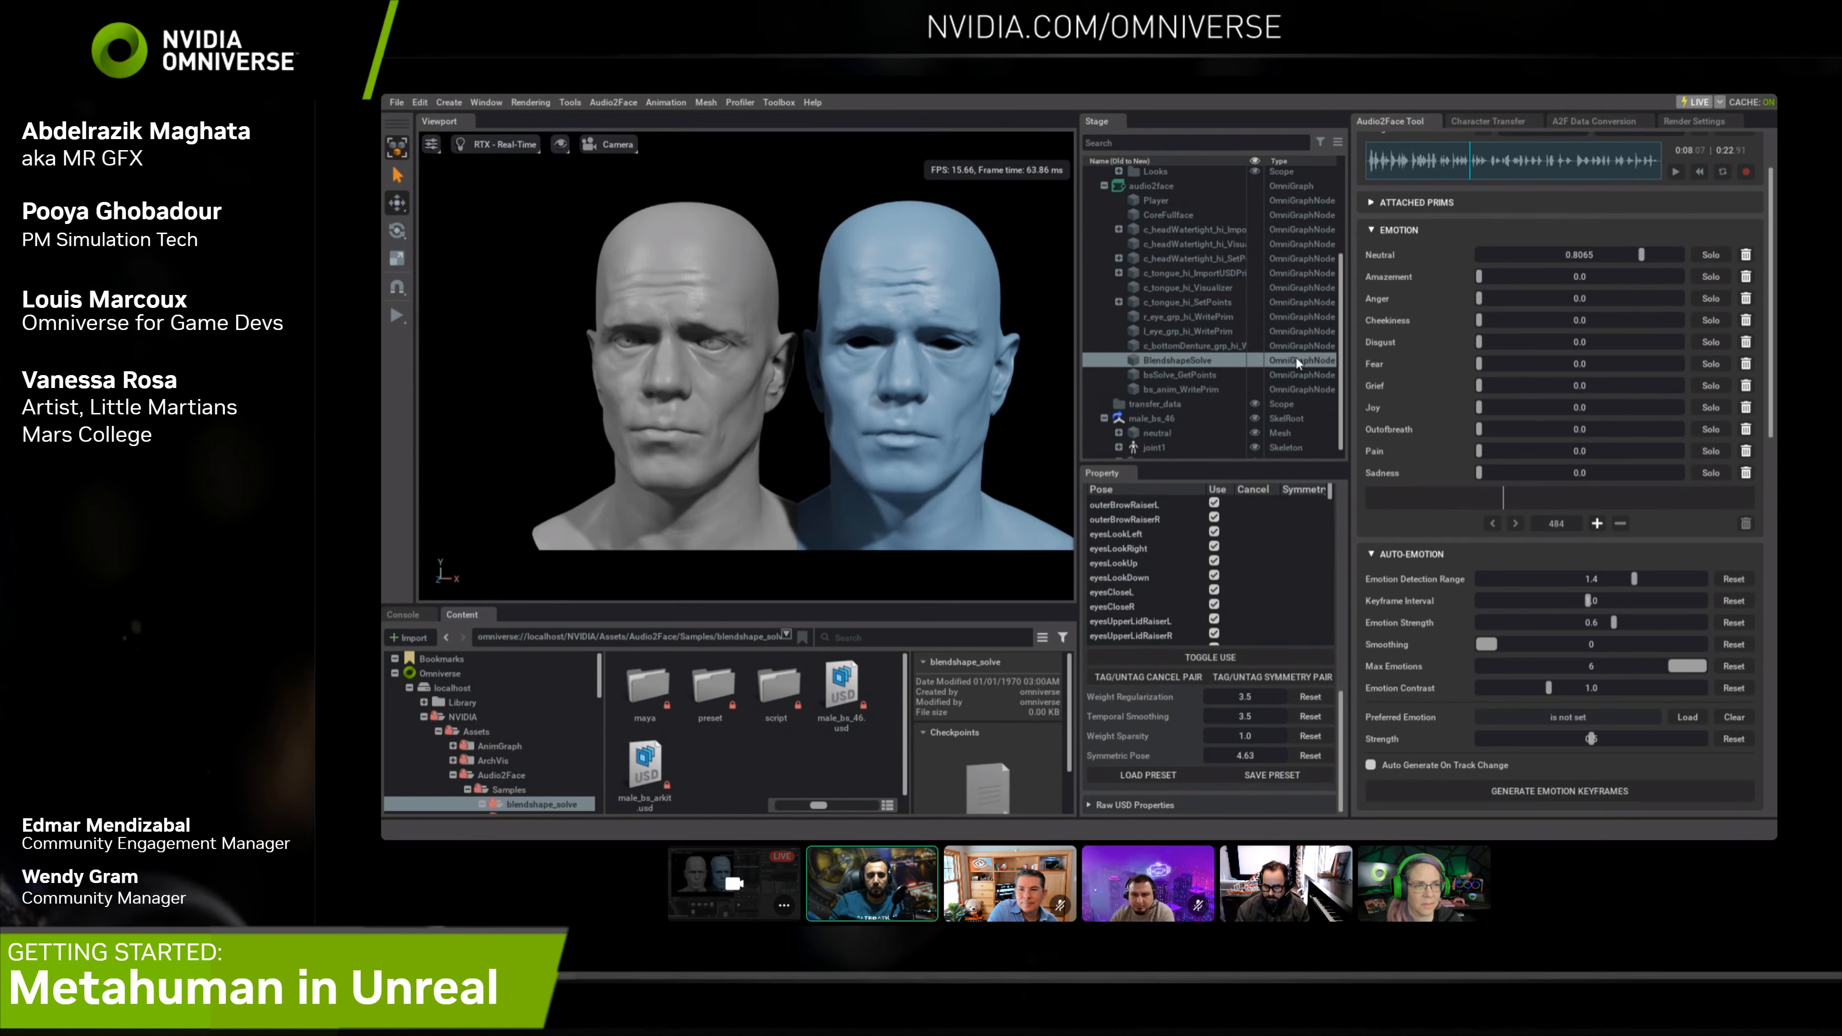
pyautogui.click(1593, 120)
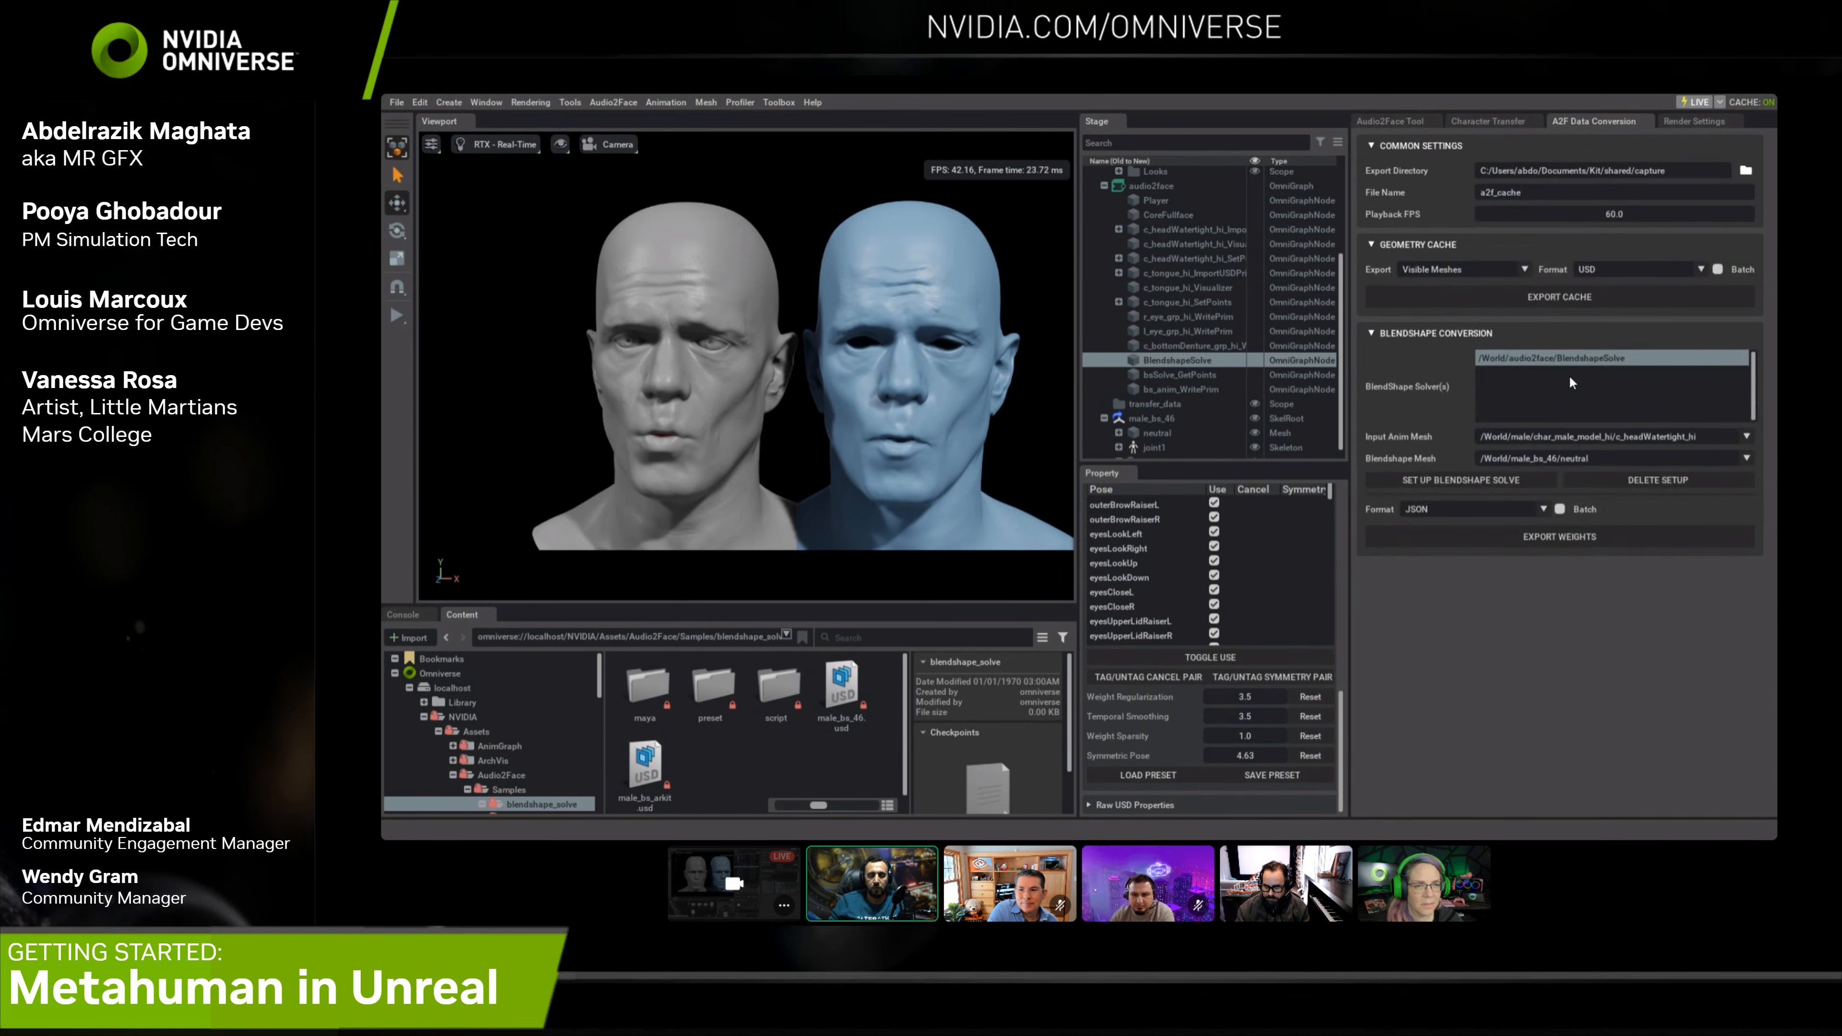
pyautogui.click(1567, 363)
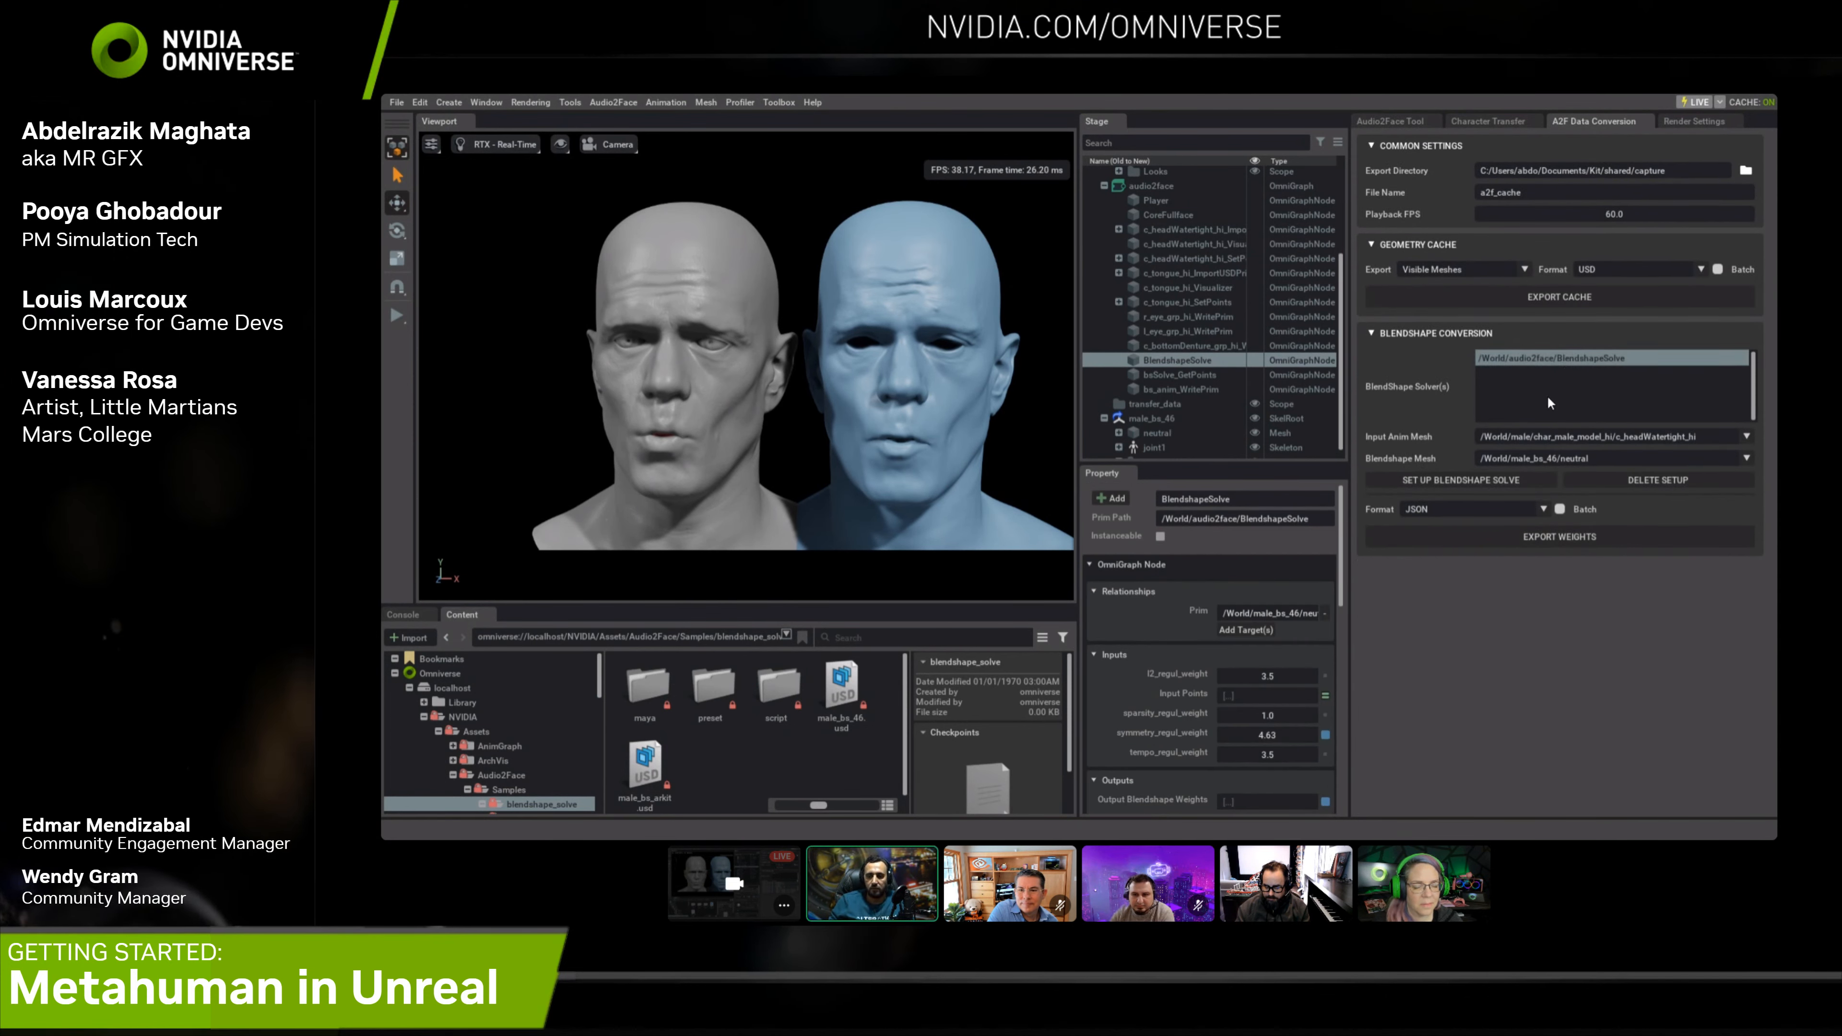
# Browse for the export directory and create a new folder named omni_test on the Desktop
pyautogui.click(1745, 171)
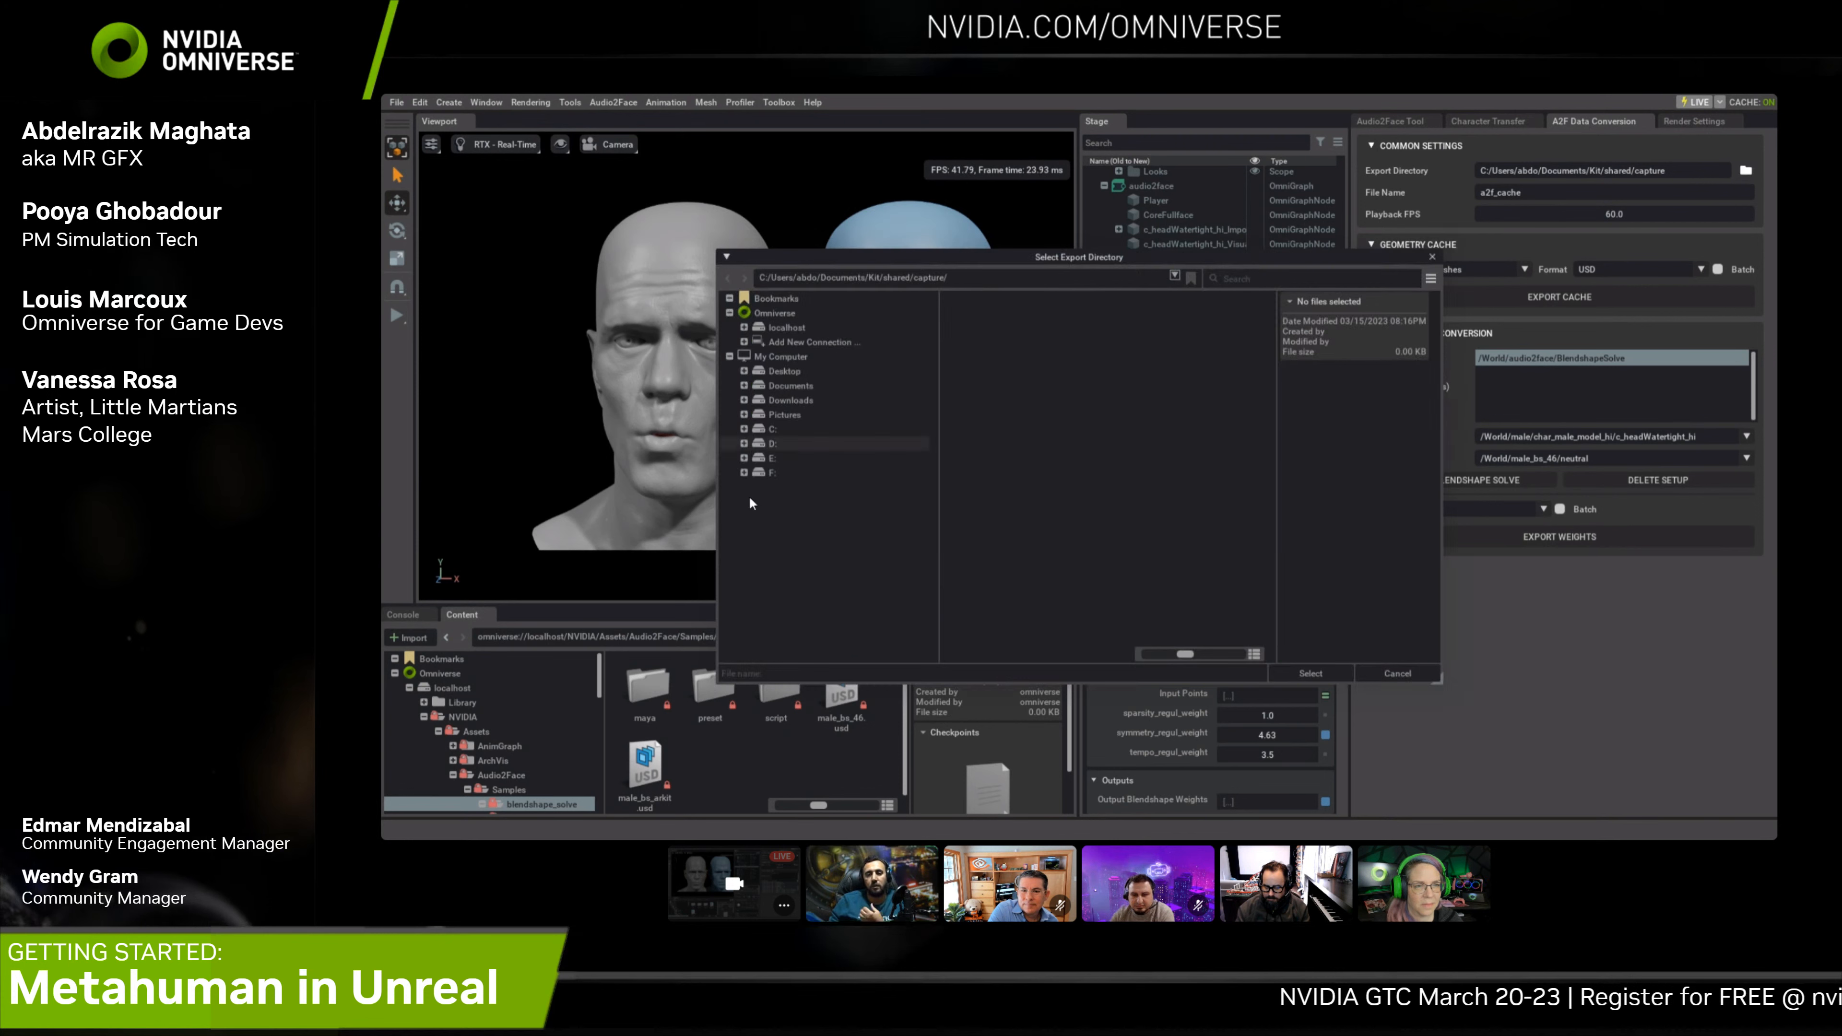
pyautogui.click(796, 372)
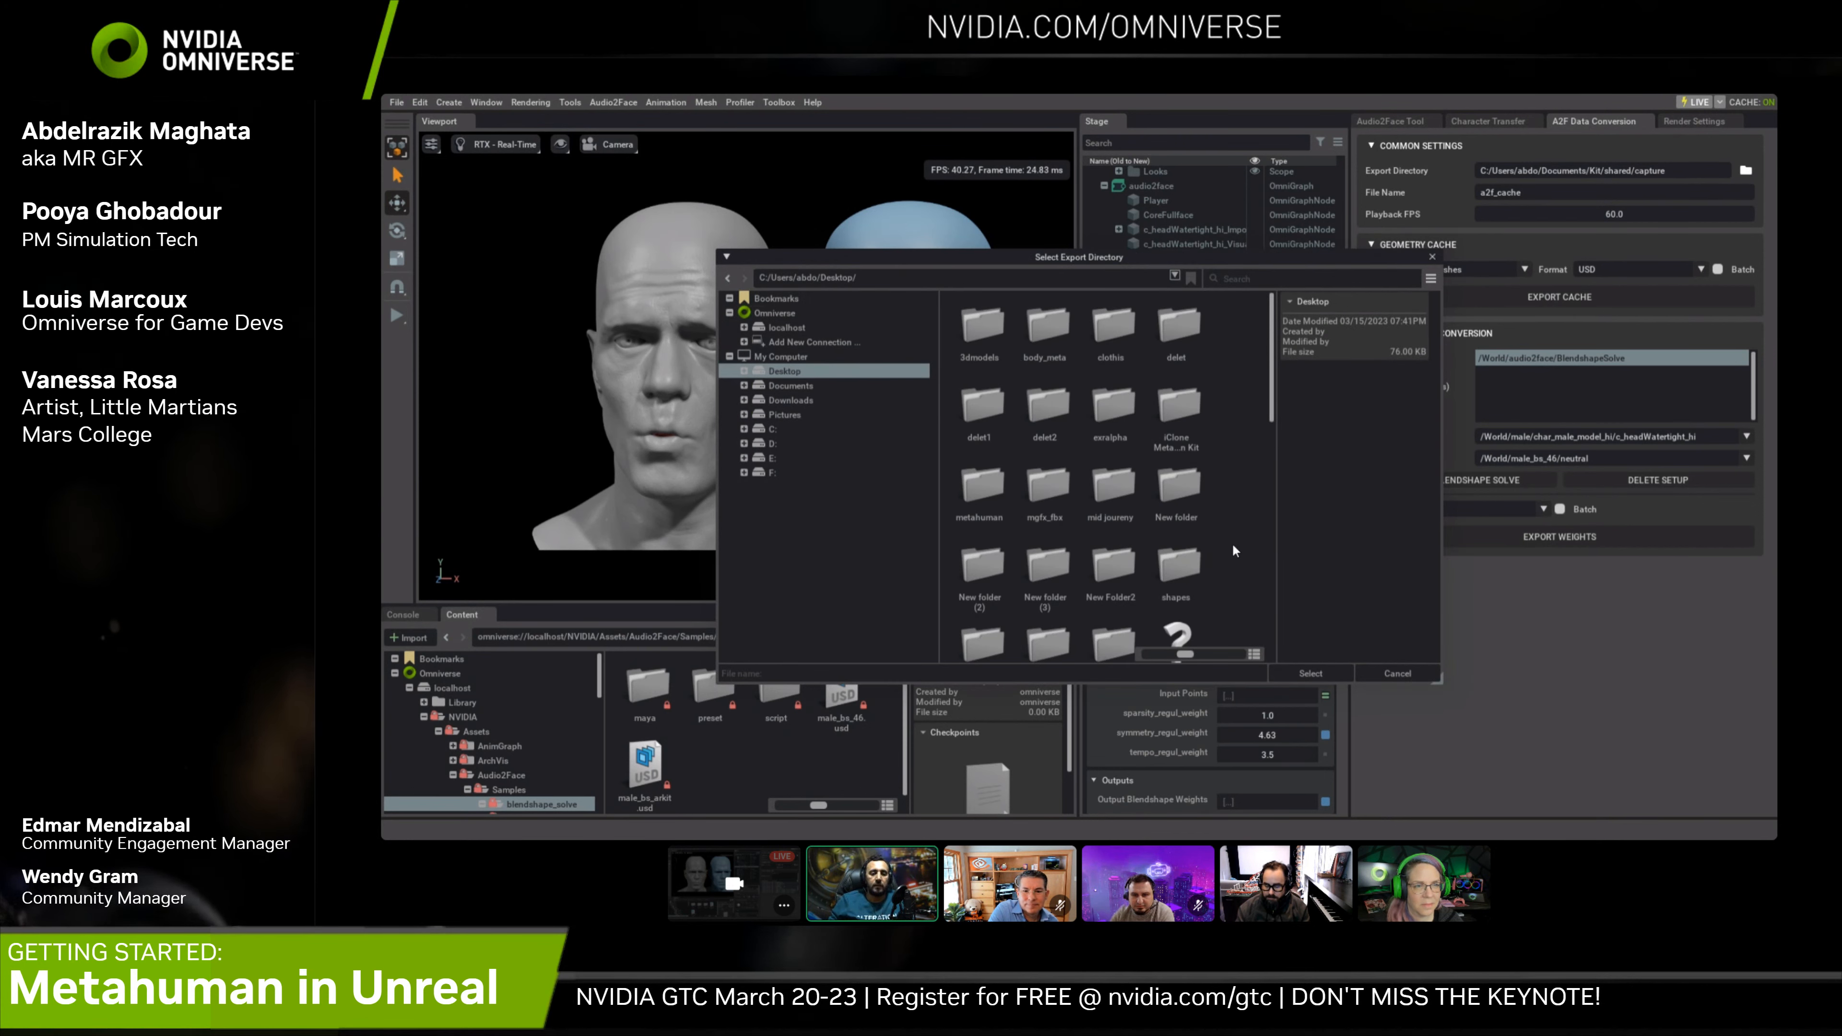
pyautogui.rightClick(1234, 550)
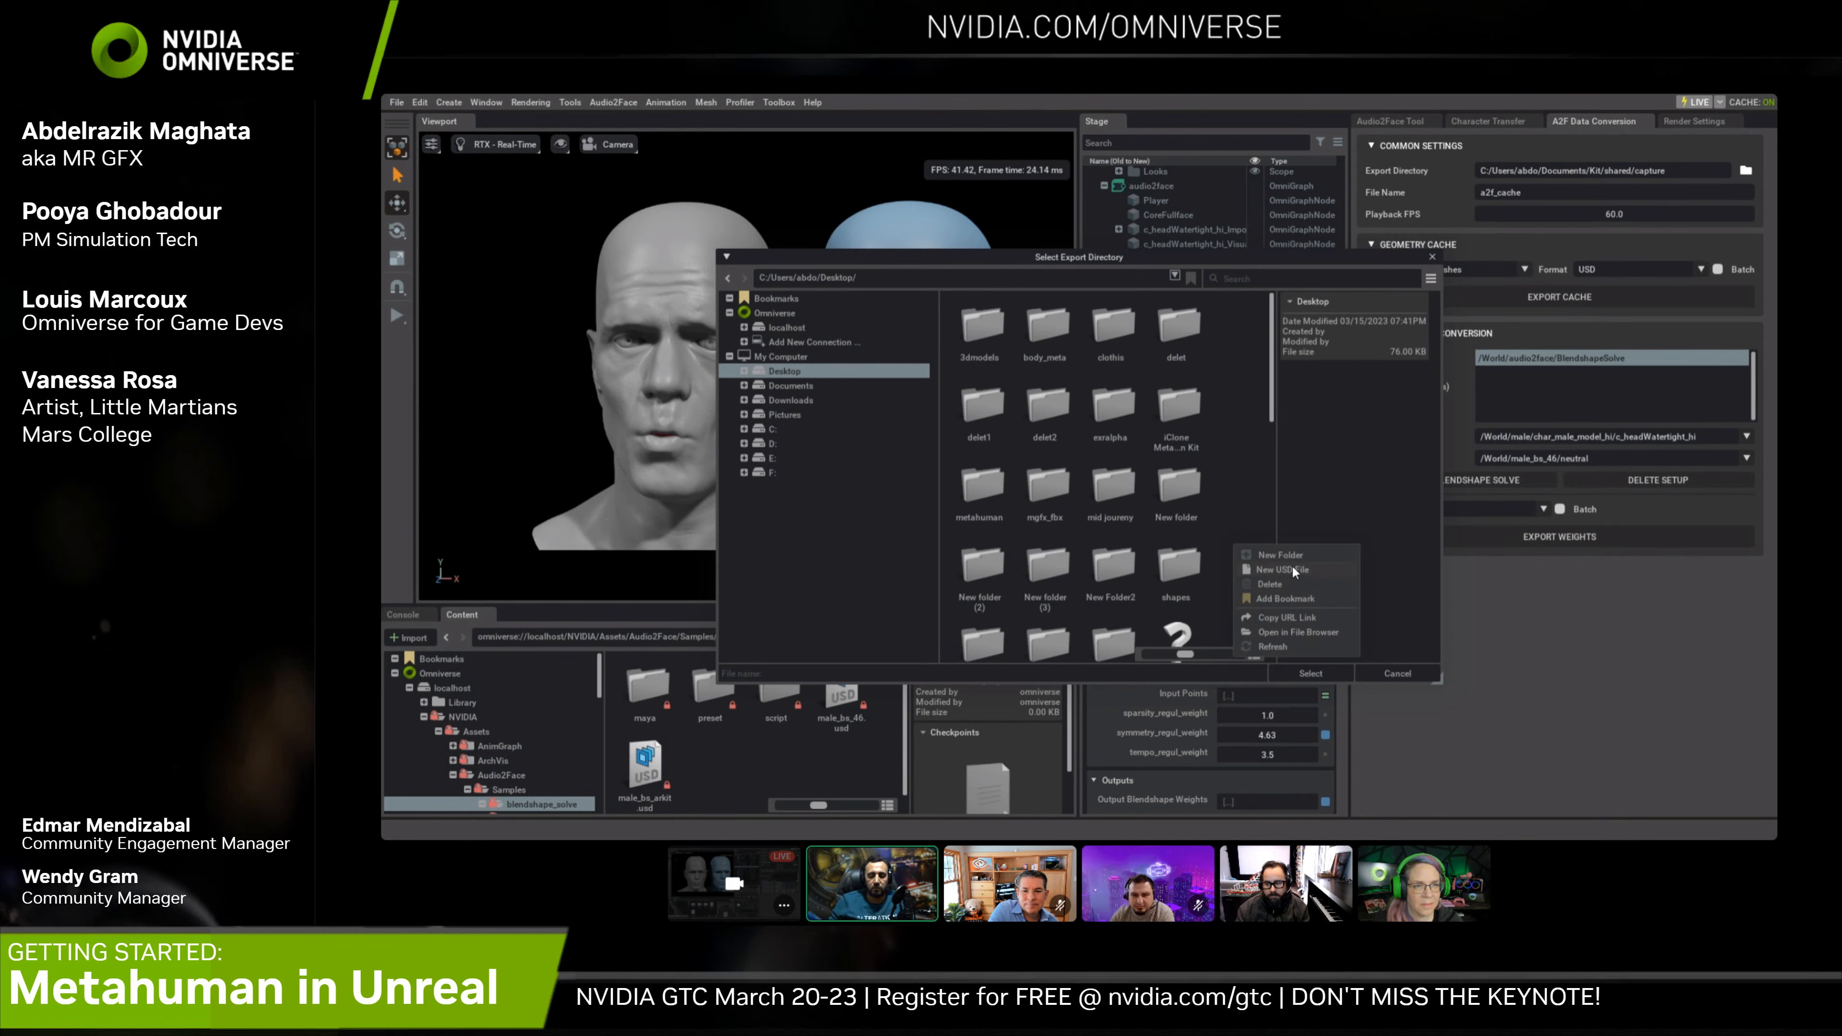
pyautogui.click(1279, 555)
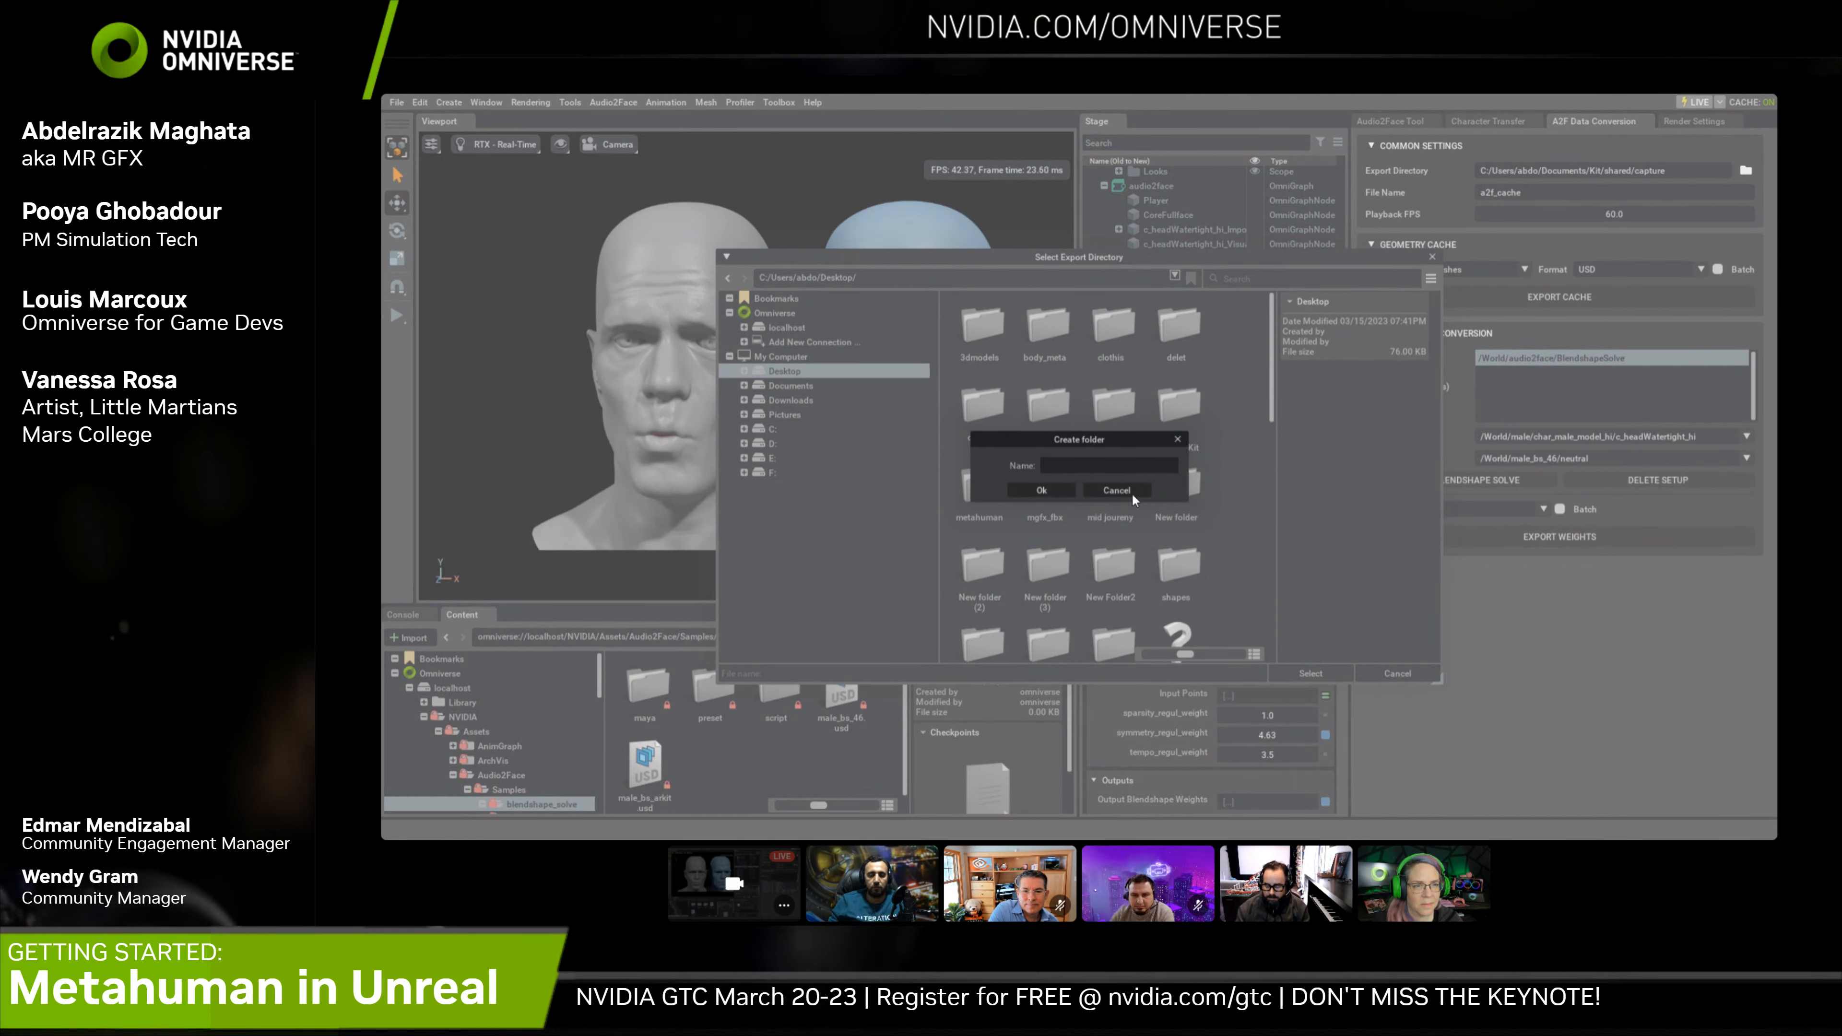
pyautogui.write('omni')
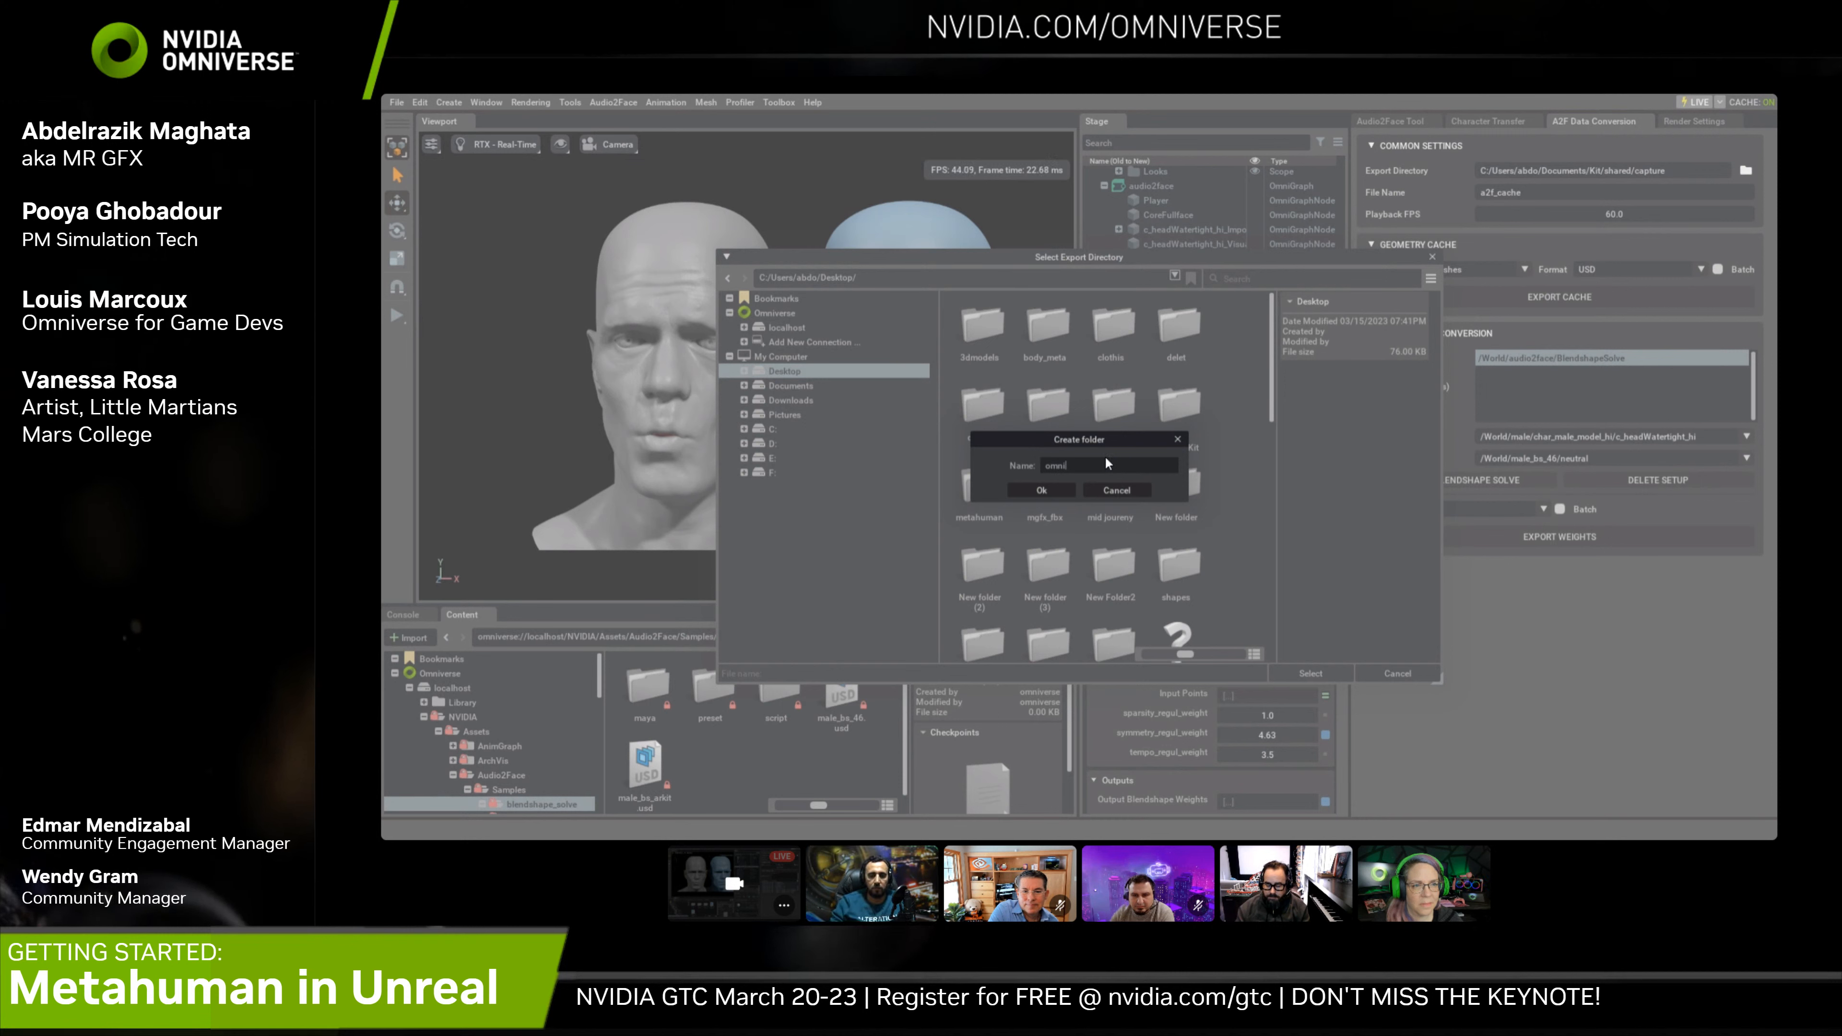
pyautogui.write('_tesssssssssssssssssssss')
pyautogui.press('BackSpace')
pyautogui.press('BackSpace')
pyautogui.press('BackSpace')
pyautogui.press('BackSpace')
pyautogui.press('BackSpace')
pyautogui.press('BackSpace')
pyautogui.press('BackSpace')
pyautogui.press('BackSpace')
pyautogui.press('BackSpace')
pyautogui.press('BackSpace')
pyautogui.press('BackSpace')
pyautogui.press('BackSpace')
pyautogui.press('BackSpace')
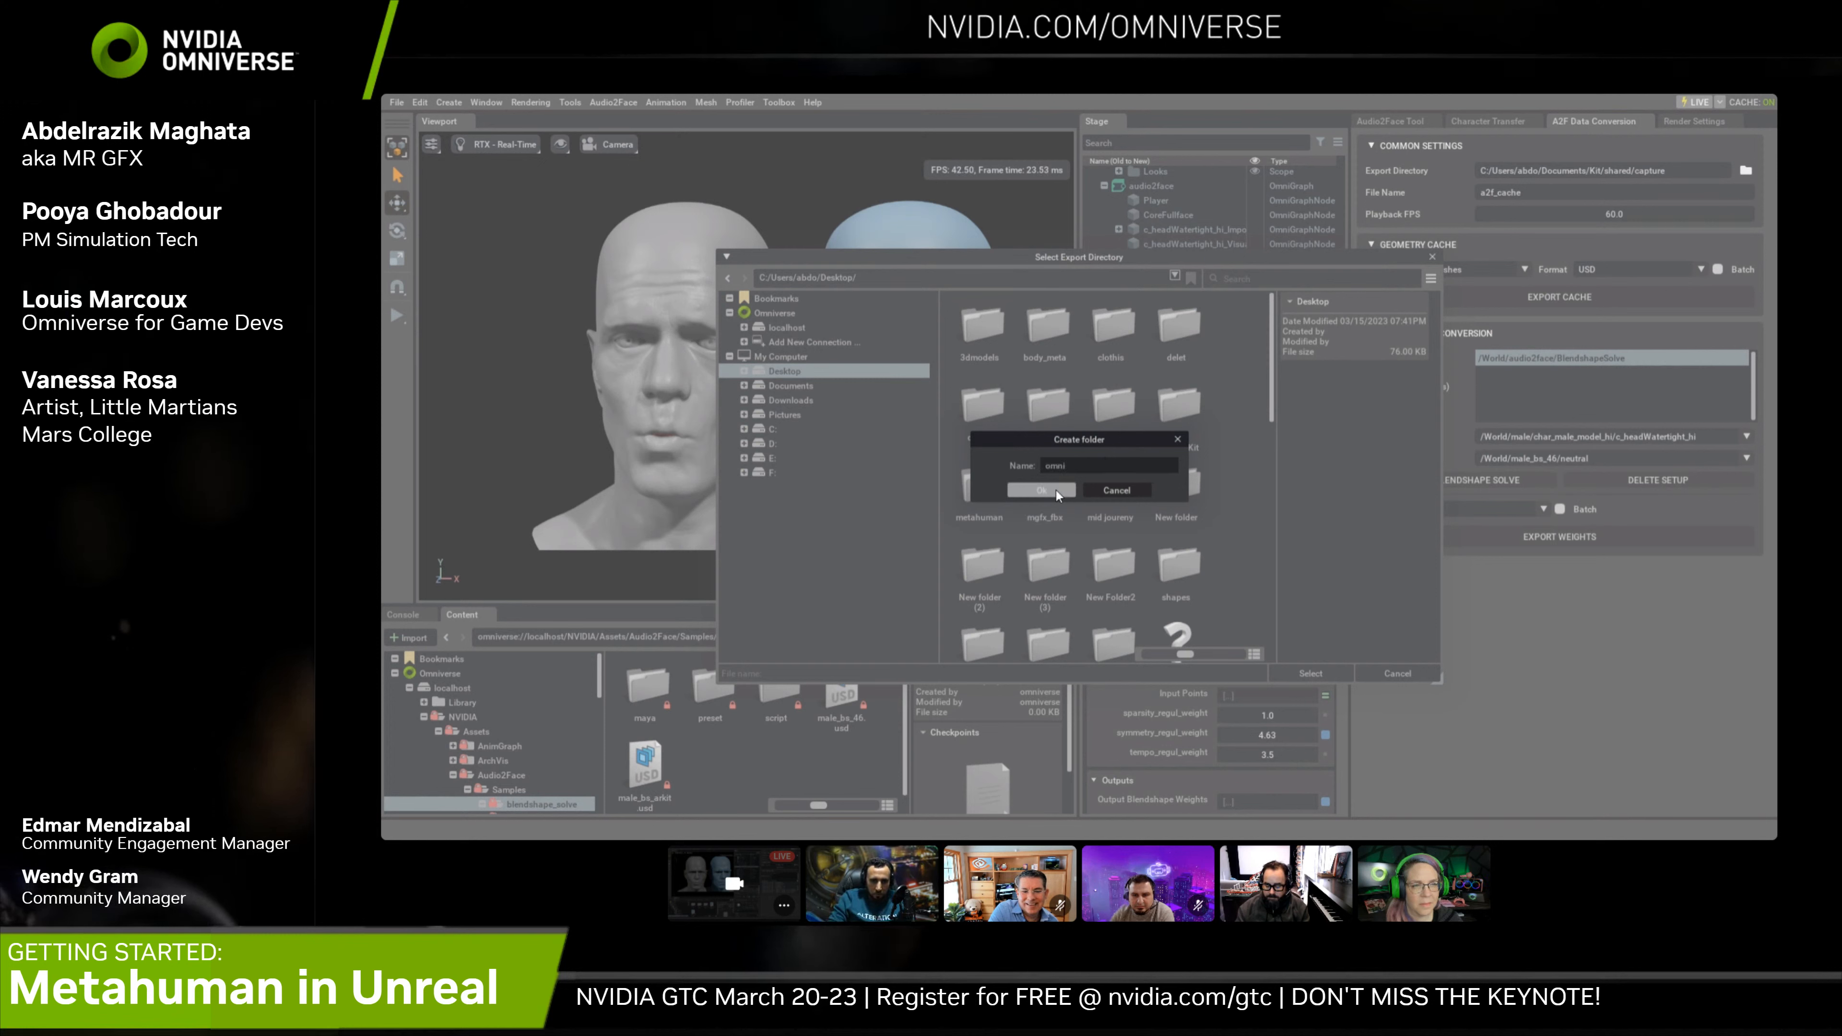
pyautogui.write('teeeeeeeeeeeeeee')
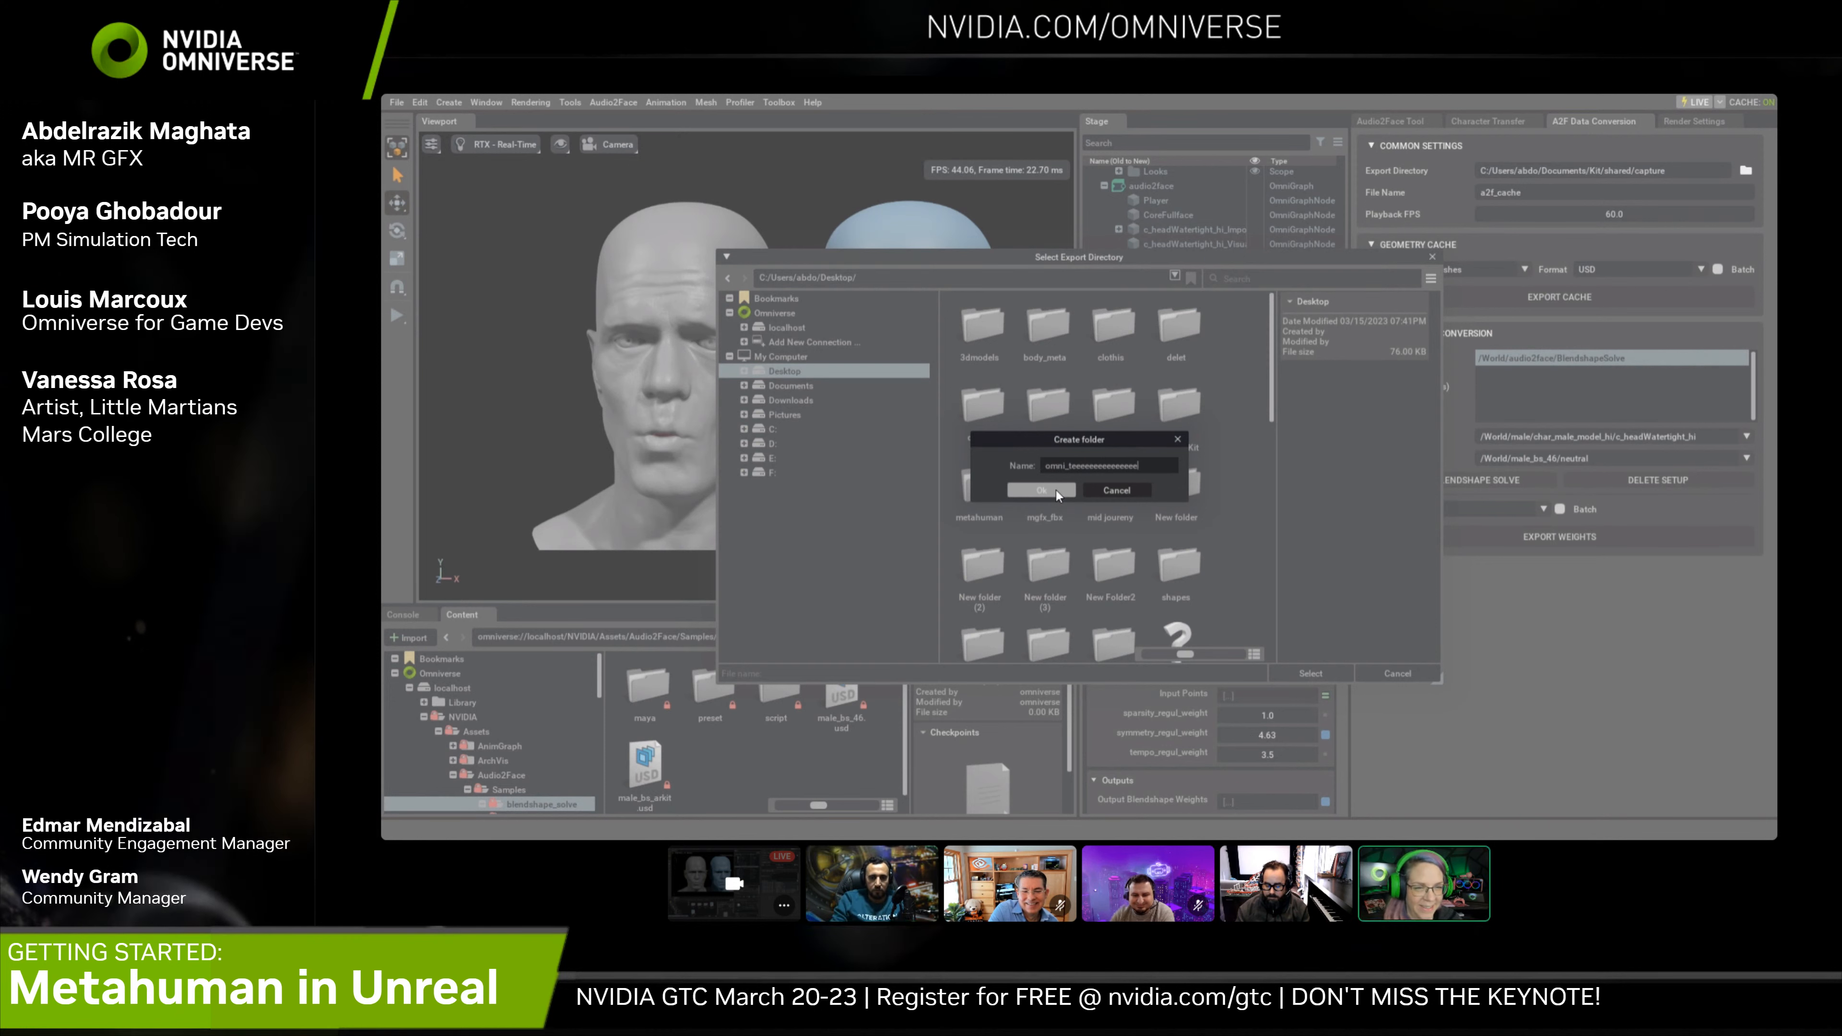
pyautogui.press('BackSpace')
pyautogui.press('BackSpace')
pyautogui.press('BackSpace')
pyautogui.press('BackSpace')
pyautogui.press('BackSpace')
pyautogui.press('BackSpace')
pyautogui.press('BackSpace')
pyautogui.press('BackSpace')
pyautogui.press('BackSpace')
pyautogui.press('BackSpace')
pyautogui.press('BackSpace')
pyautogui.press('BackSpace')
pyautogui.press('BackSpace')
pyautogui.press('BackSpace')
pyautogui.write('st')
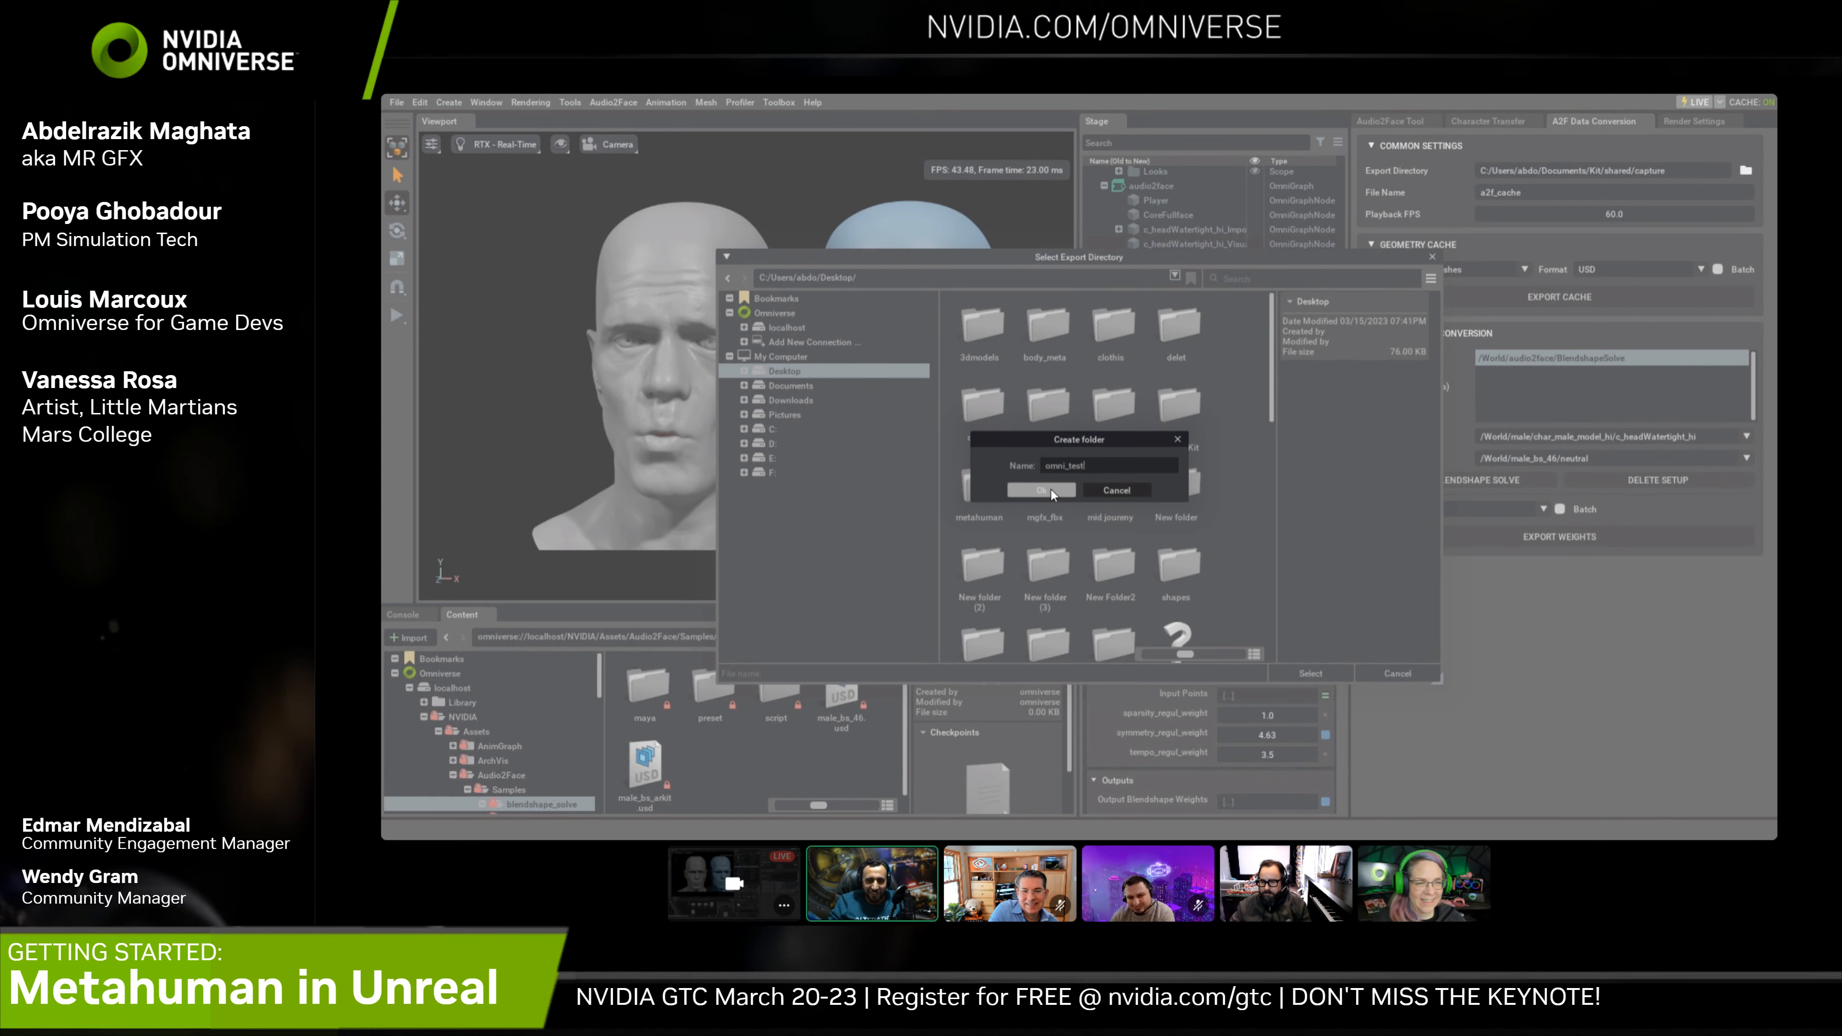
pyautogui.click(1051, 490)
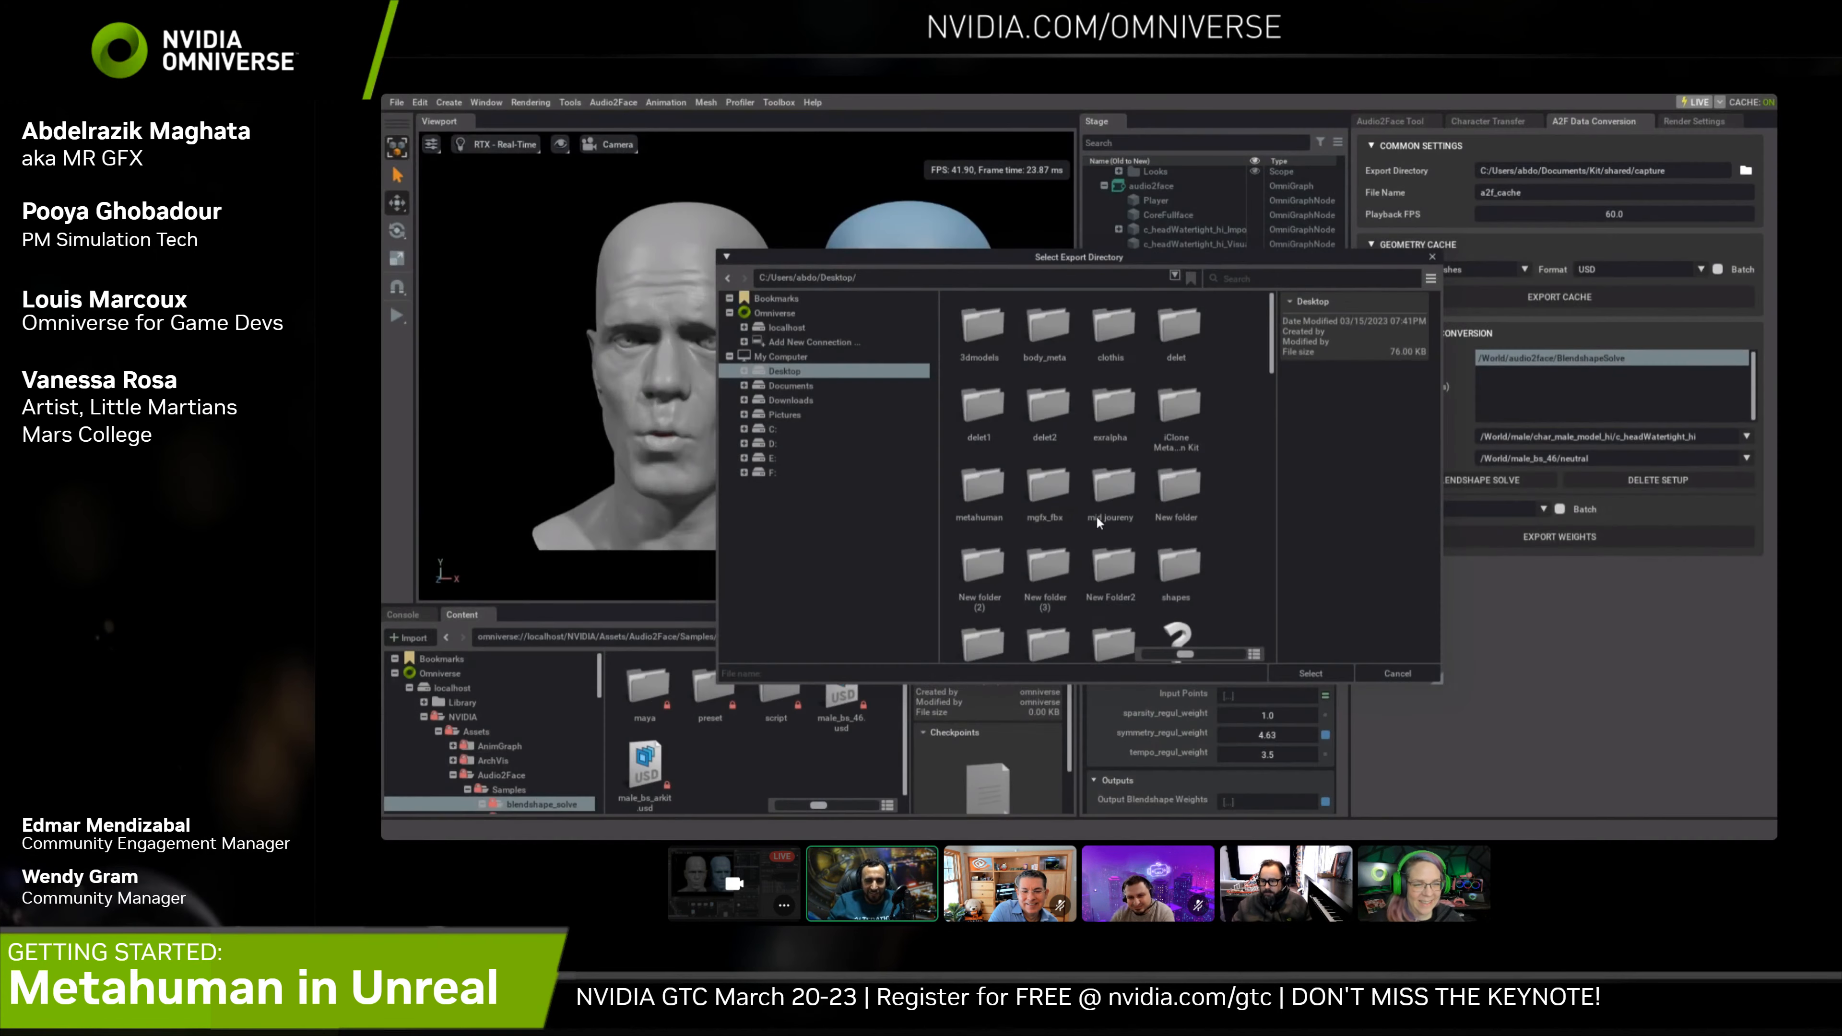
# Look through the Desktop folders and set the export directory to the Desktop's delet folder
pyautogui.scroll(-3, 1251, 497)
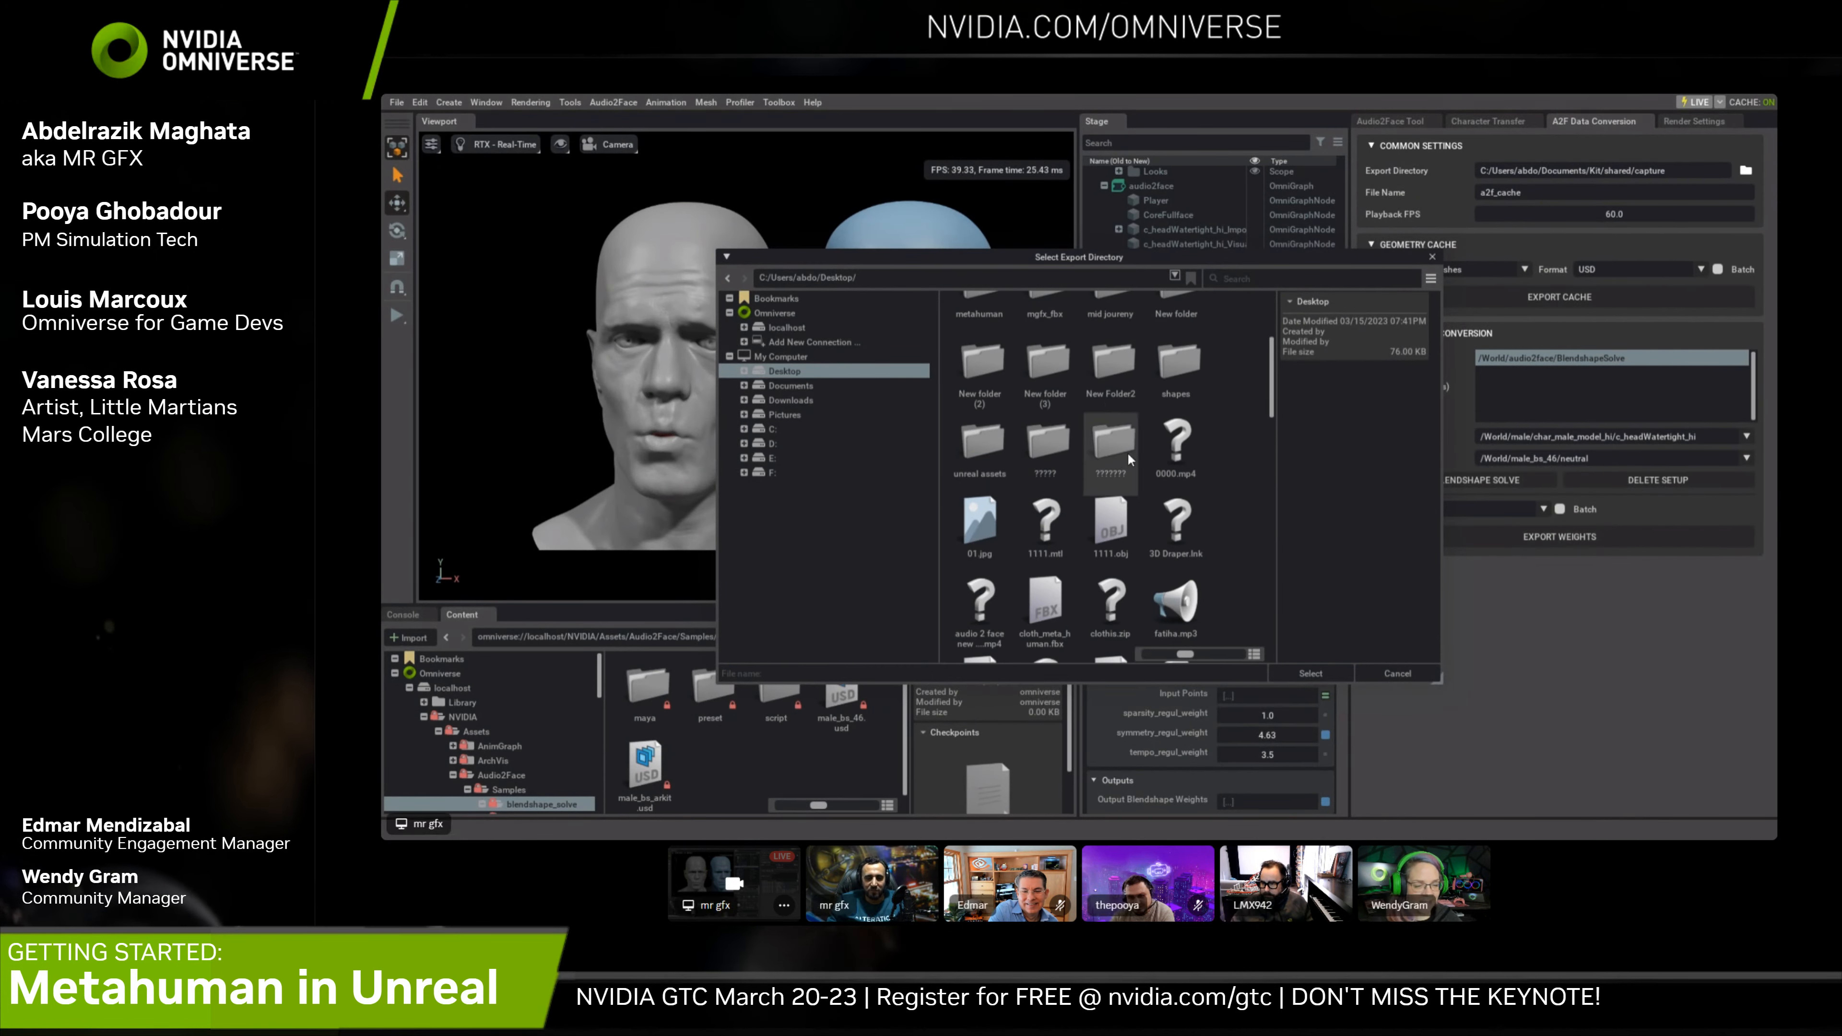
pyautogui.scroll(1, 1223, 468)
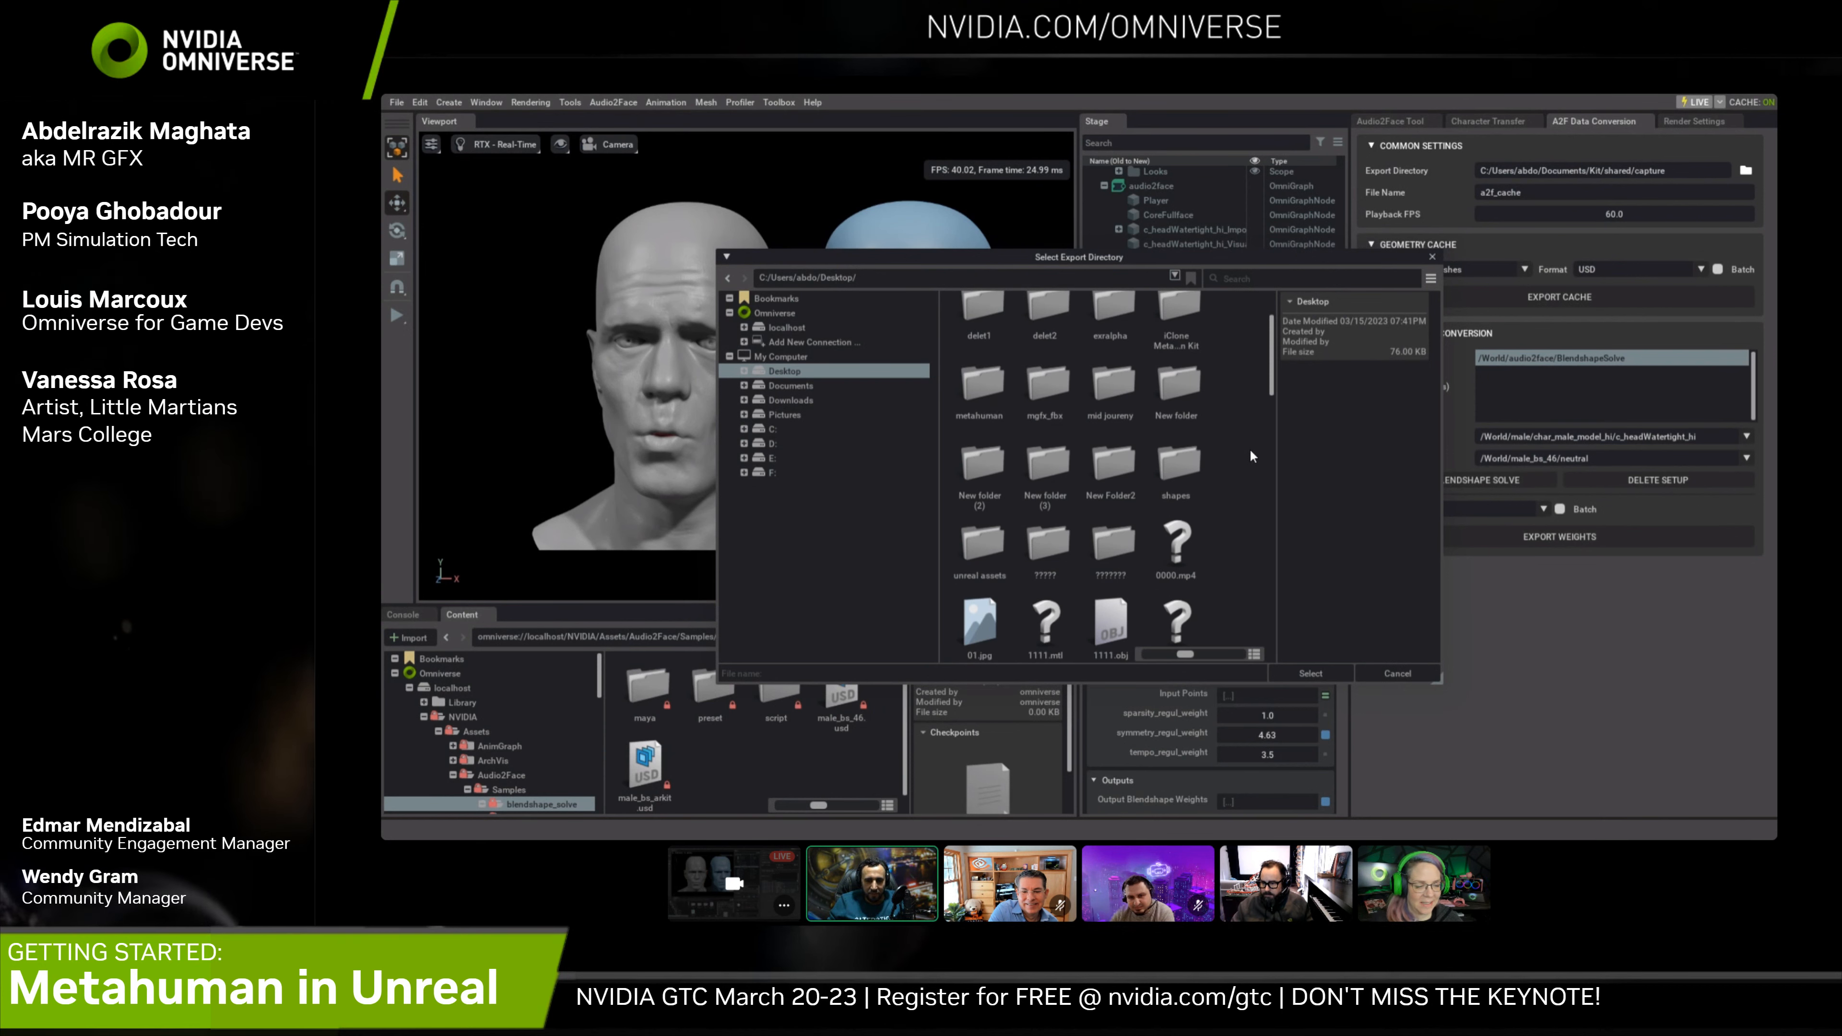
pyautogui.scroll(1, 1249, 457)
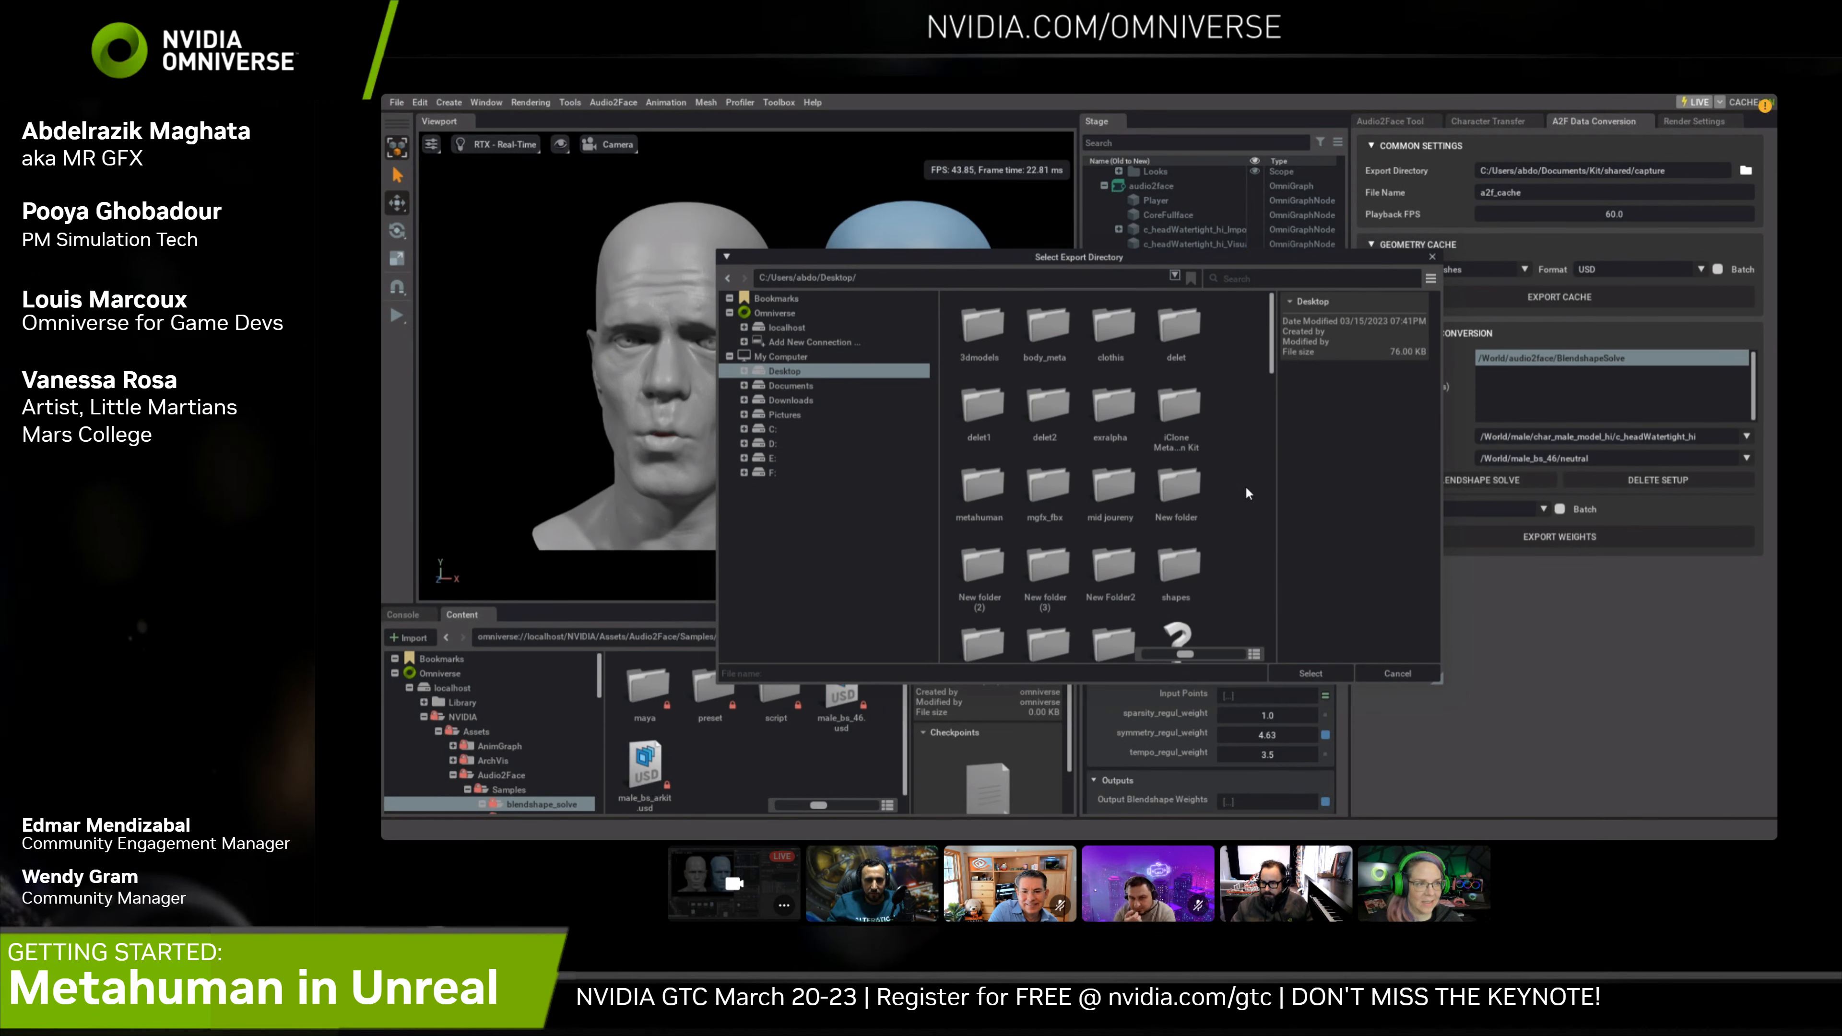
pyautogui.scroll(-1, 1221, 517)
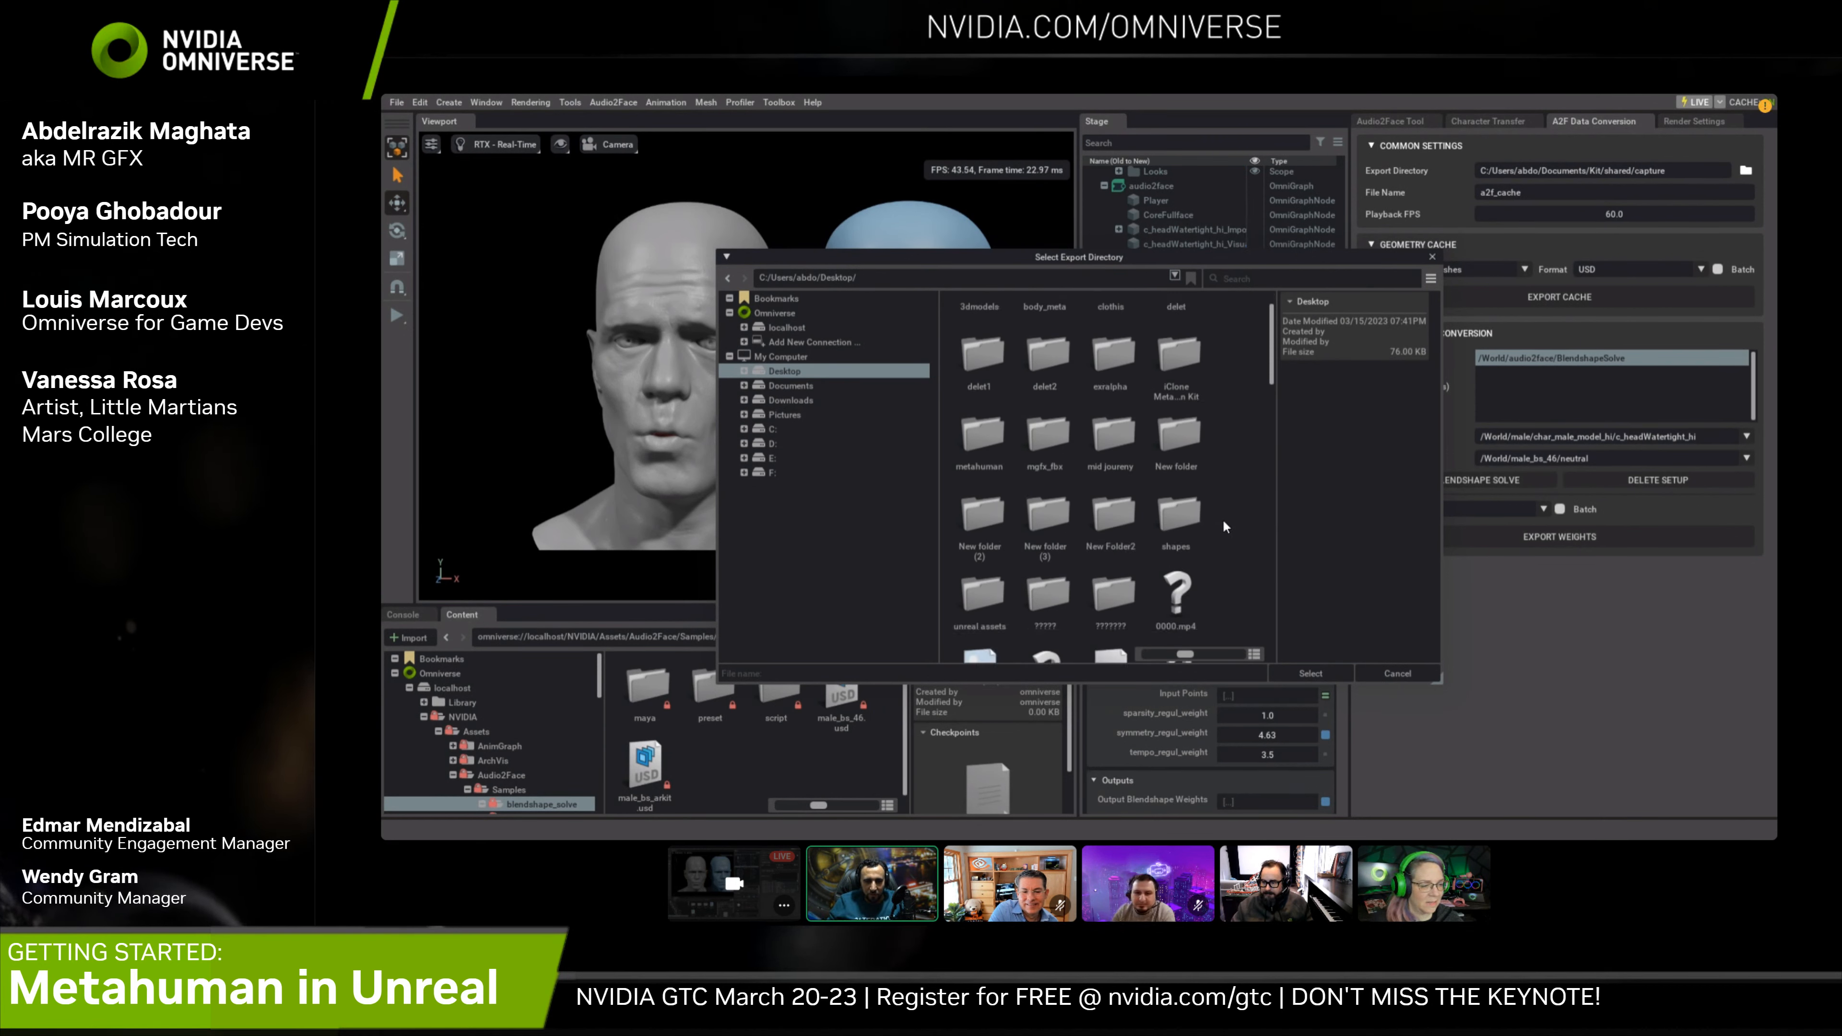
pyautogui.scroll(1, 1222, 518)
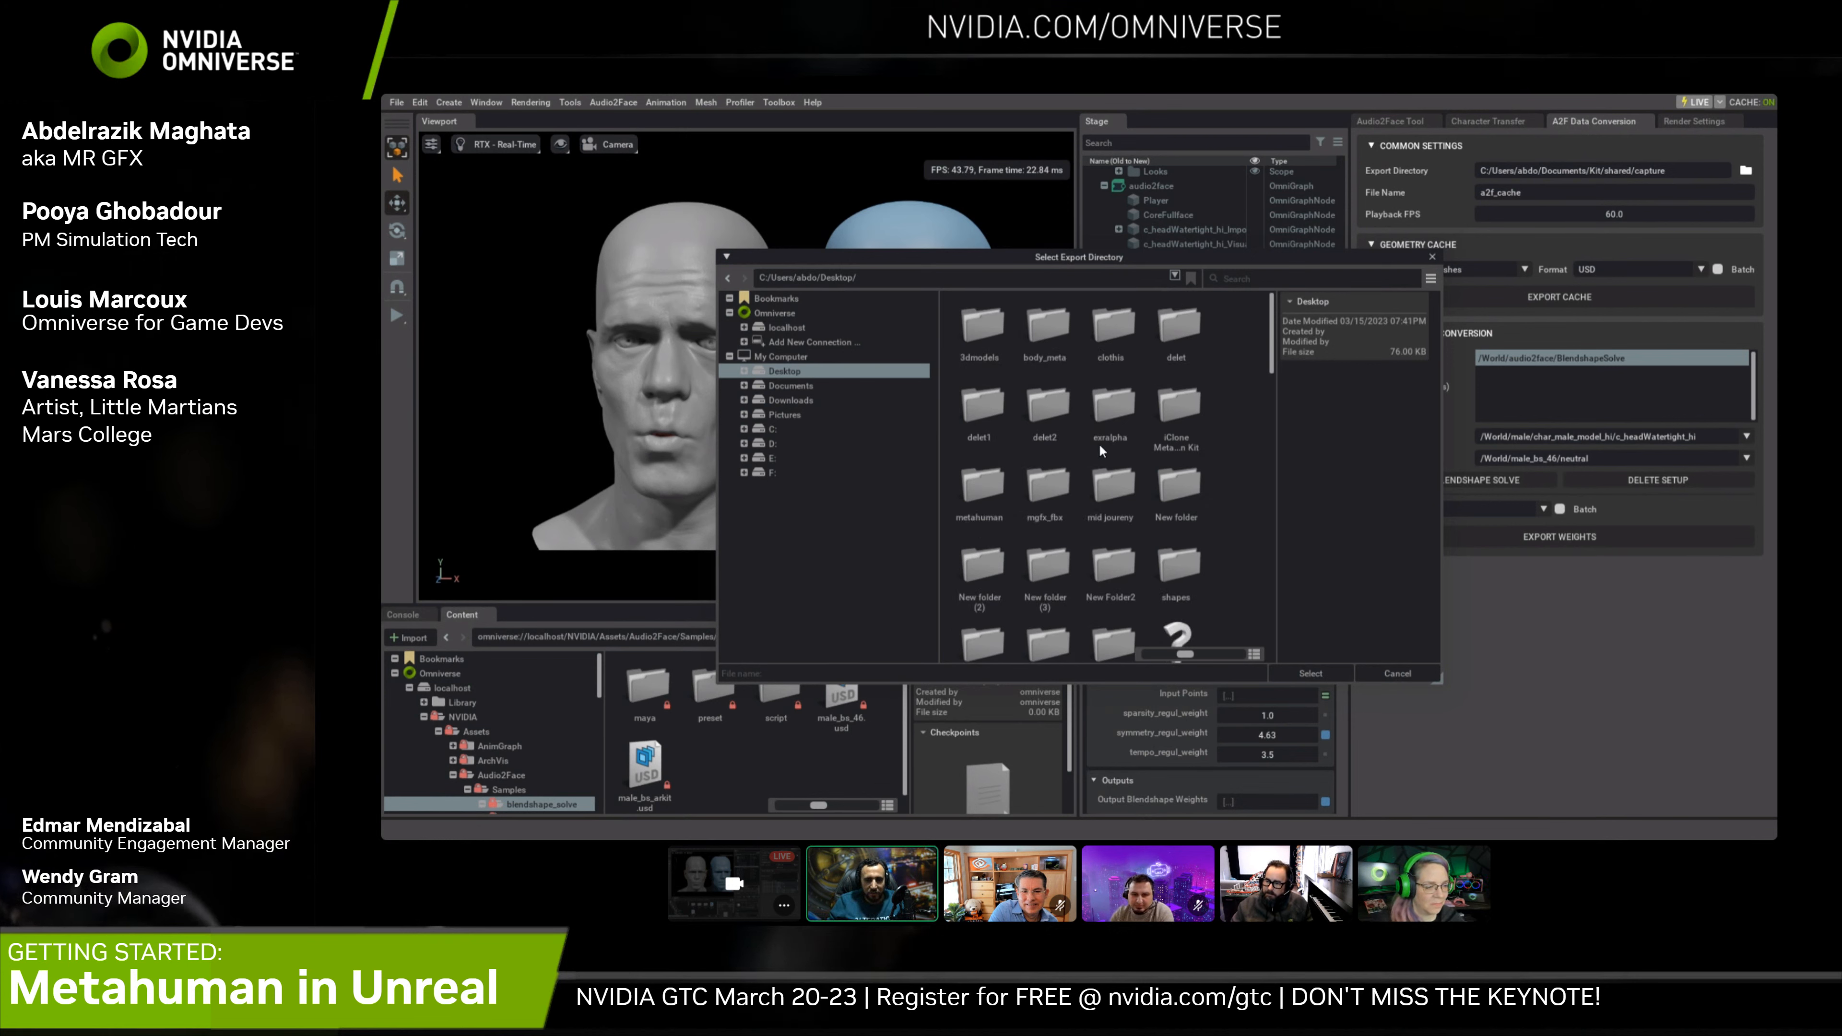
pyautogui.doubleClick(1176, 329)
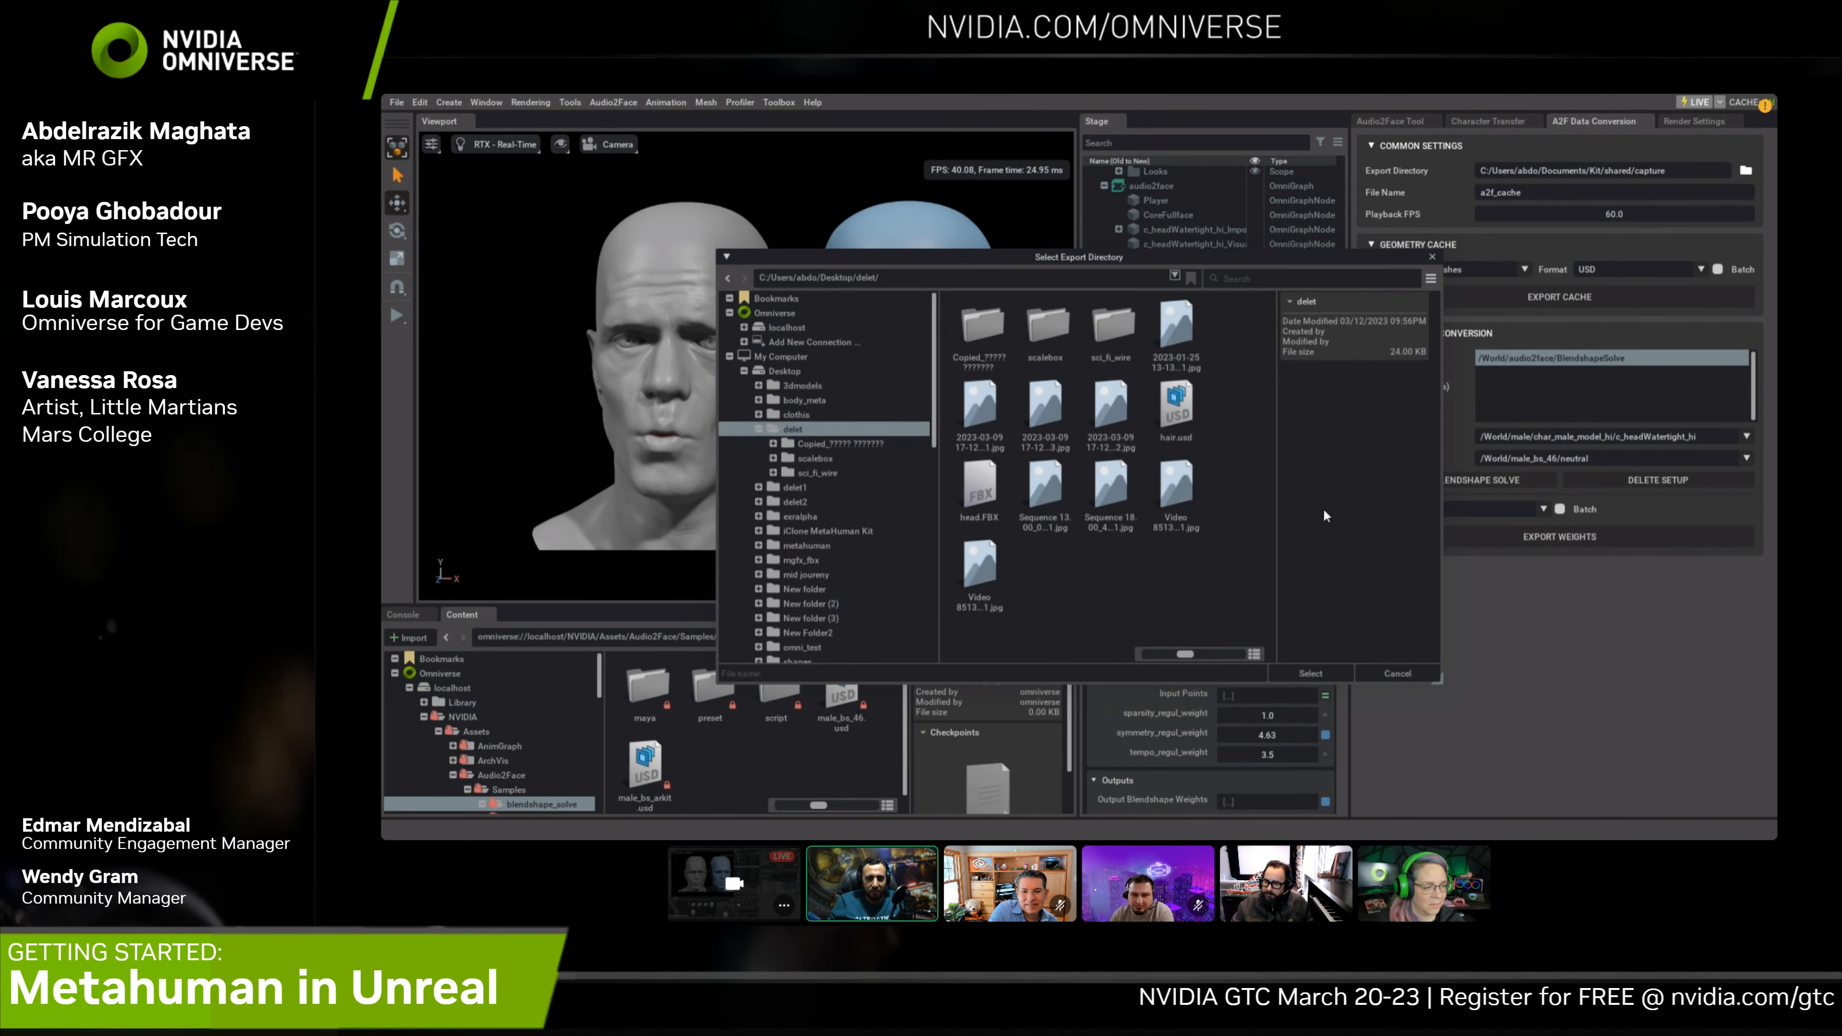
pyautogui.click(1318, 676)
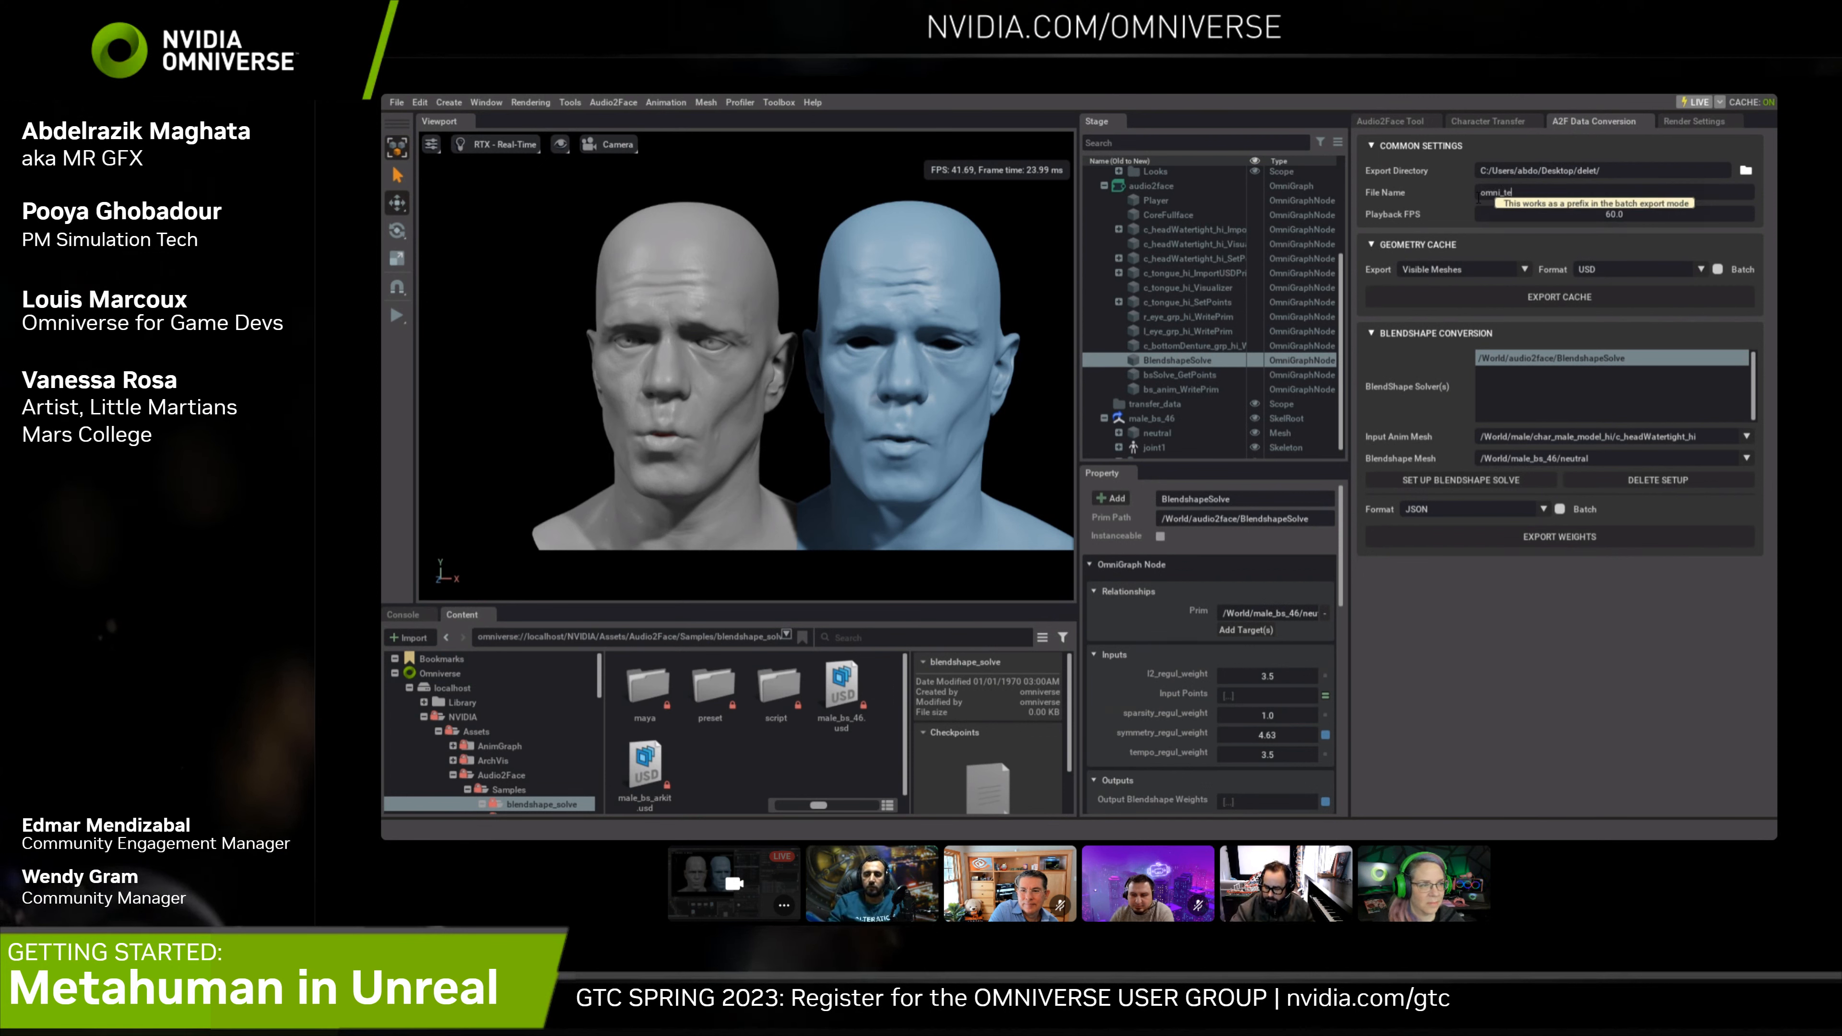
# Name the export file omni_test, set Playback FPS to 30 and choose USD as the blendshape weights format
pyautogui.doubleClick(1618, 216)
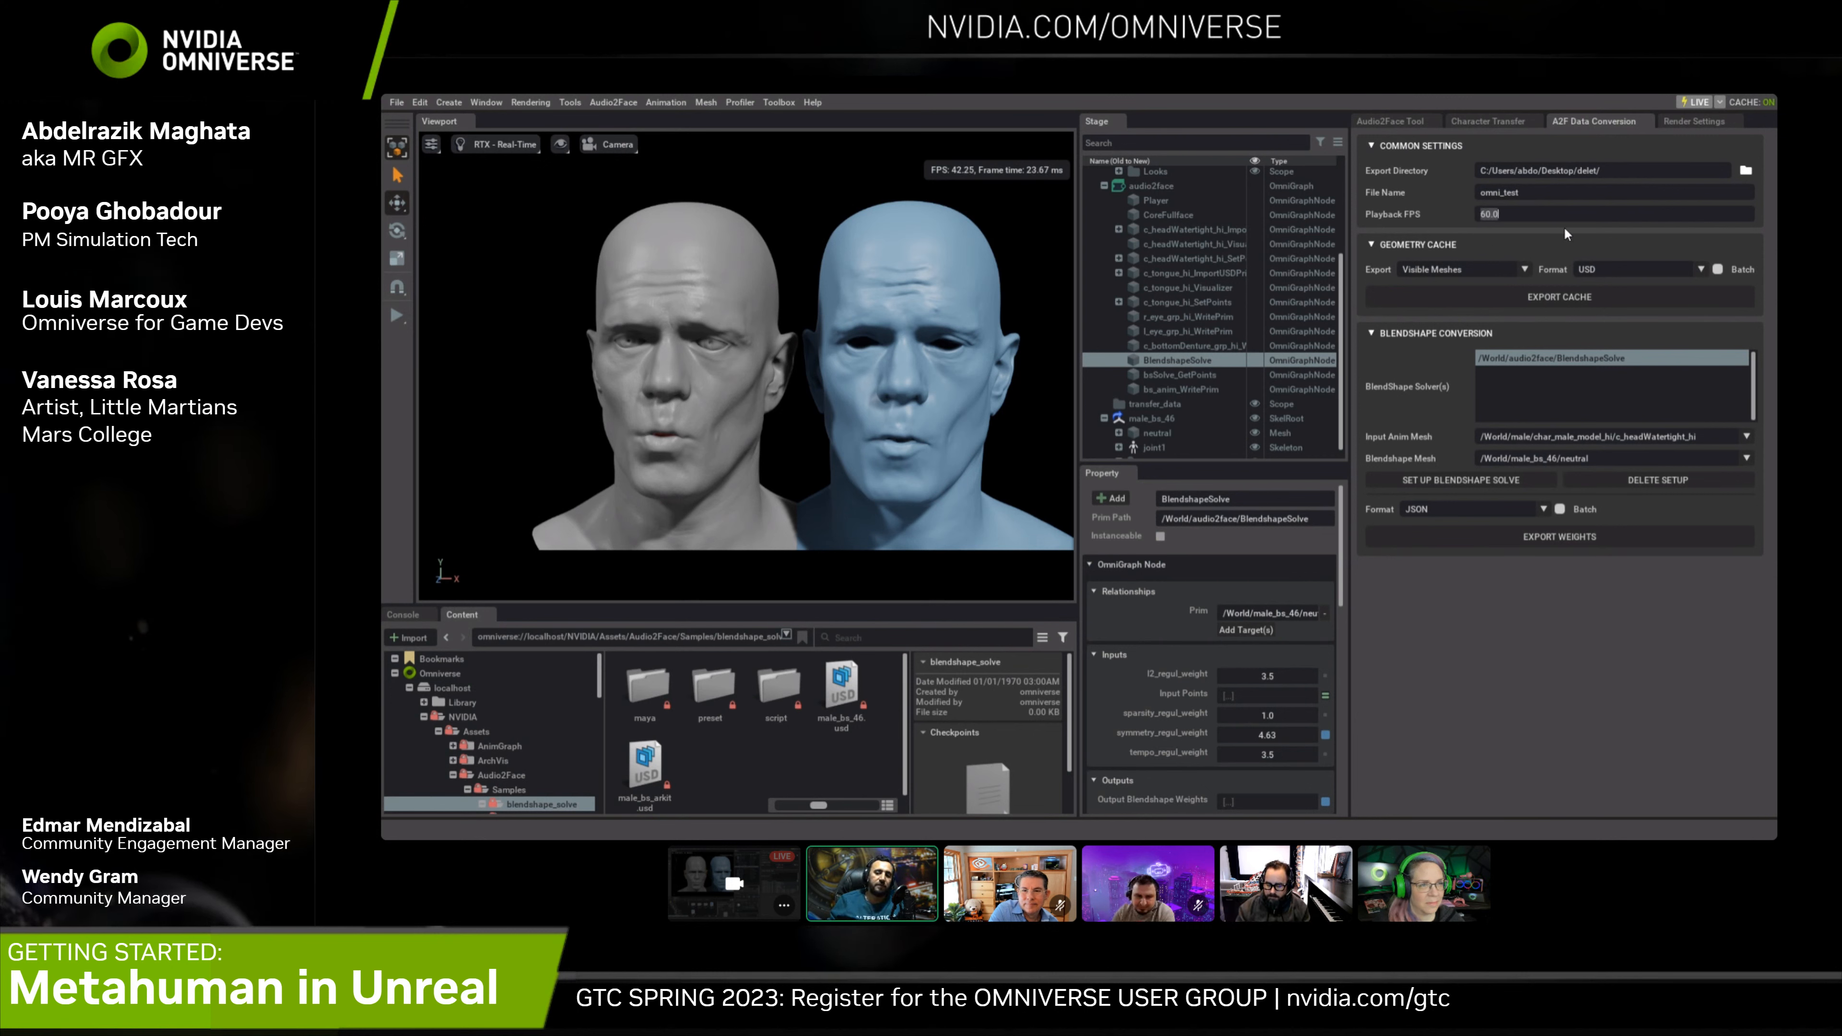
pyautogui.write('30')
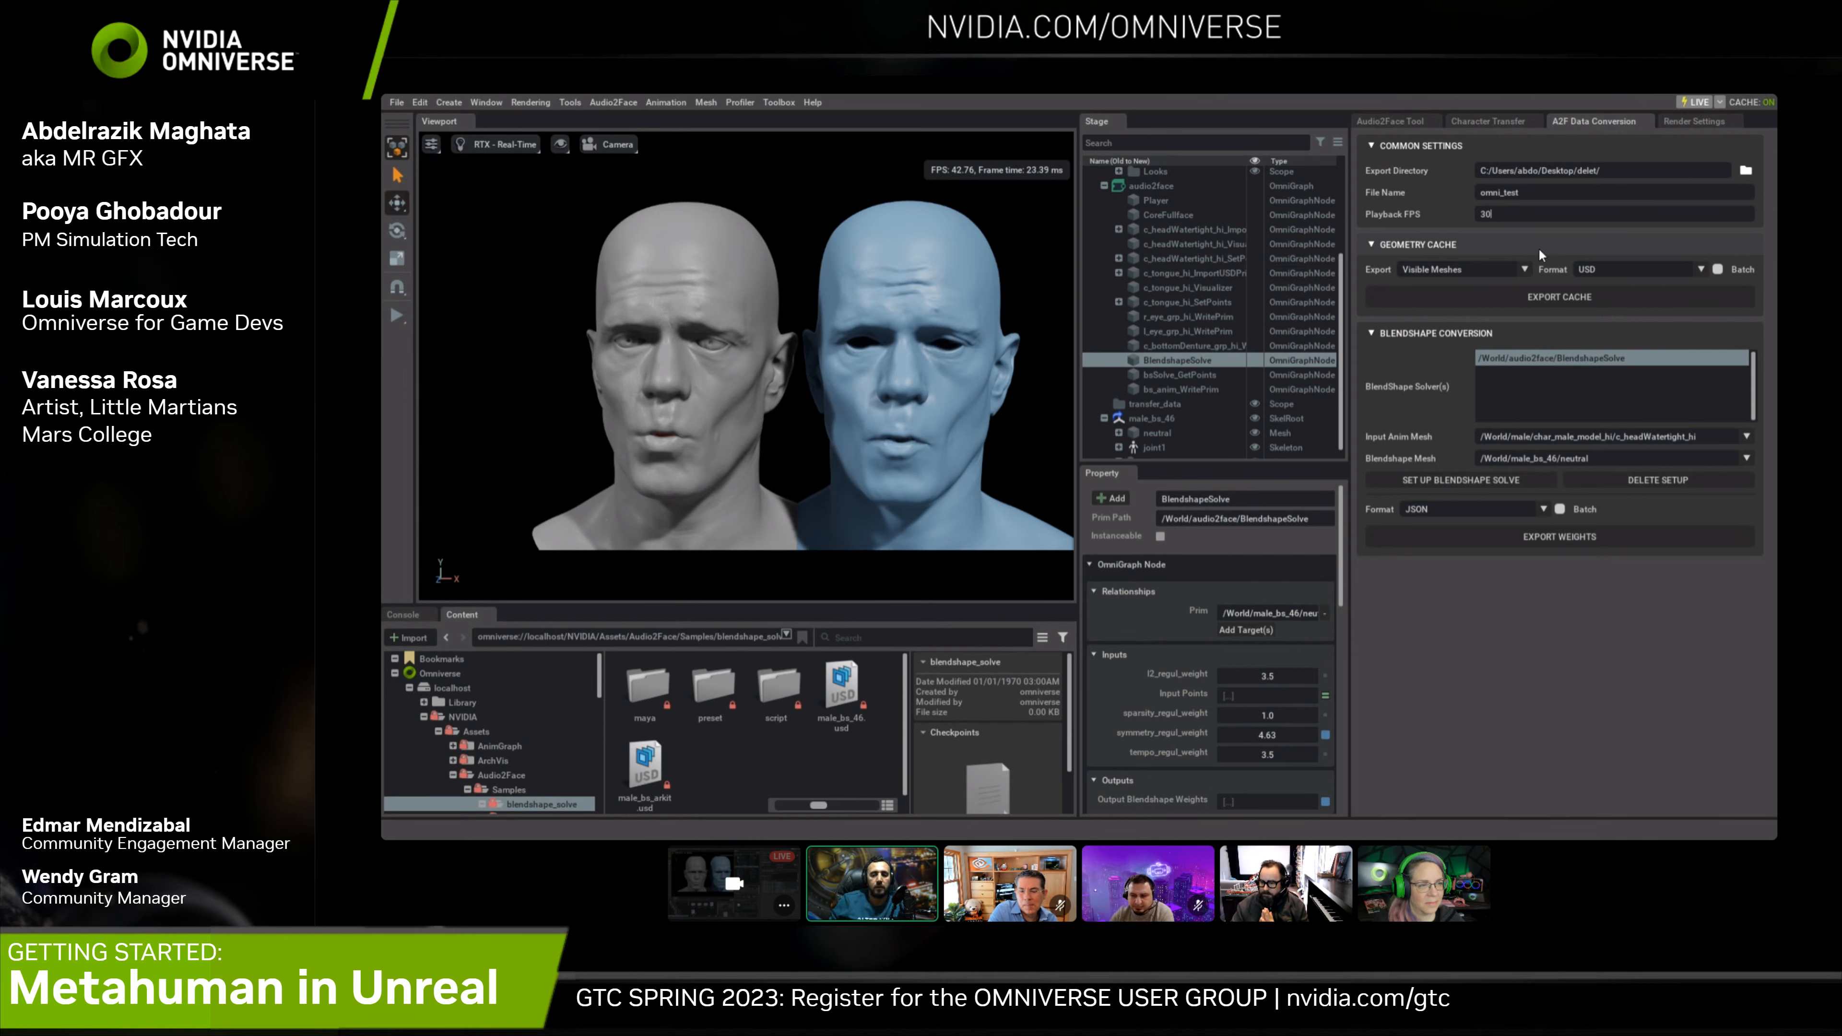
pyautogui.click(1564, 657)
pyautogui.click(1448, 511)
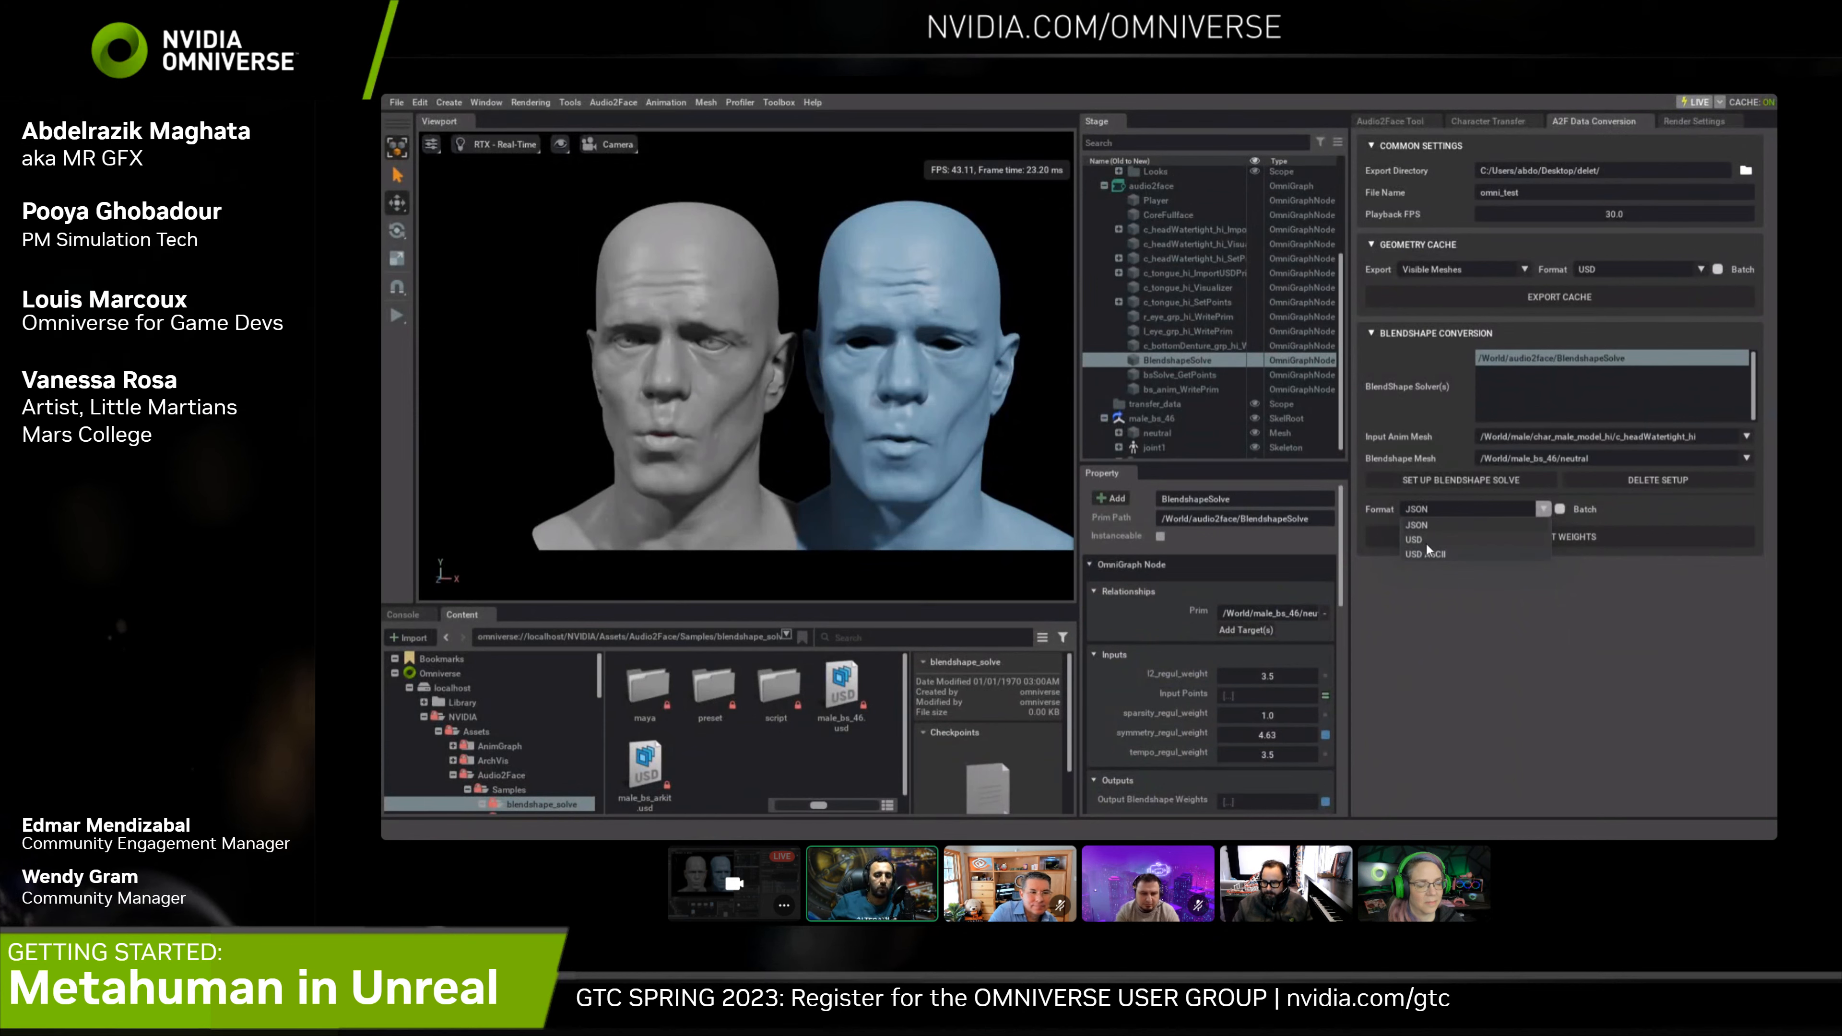
pyautogui.click(1423, 540)
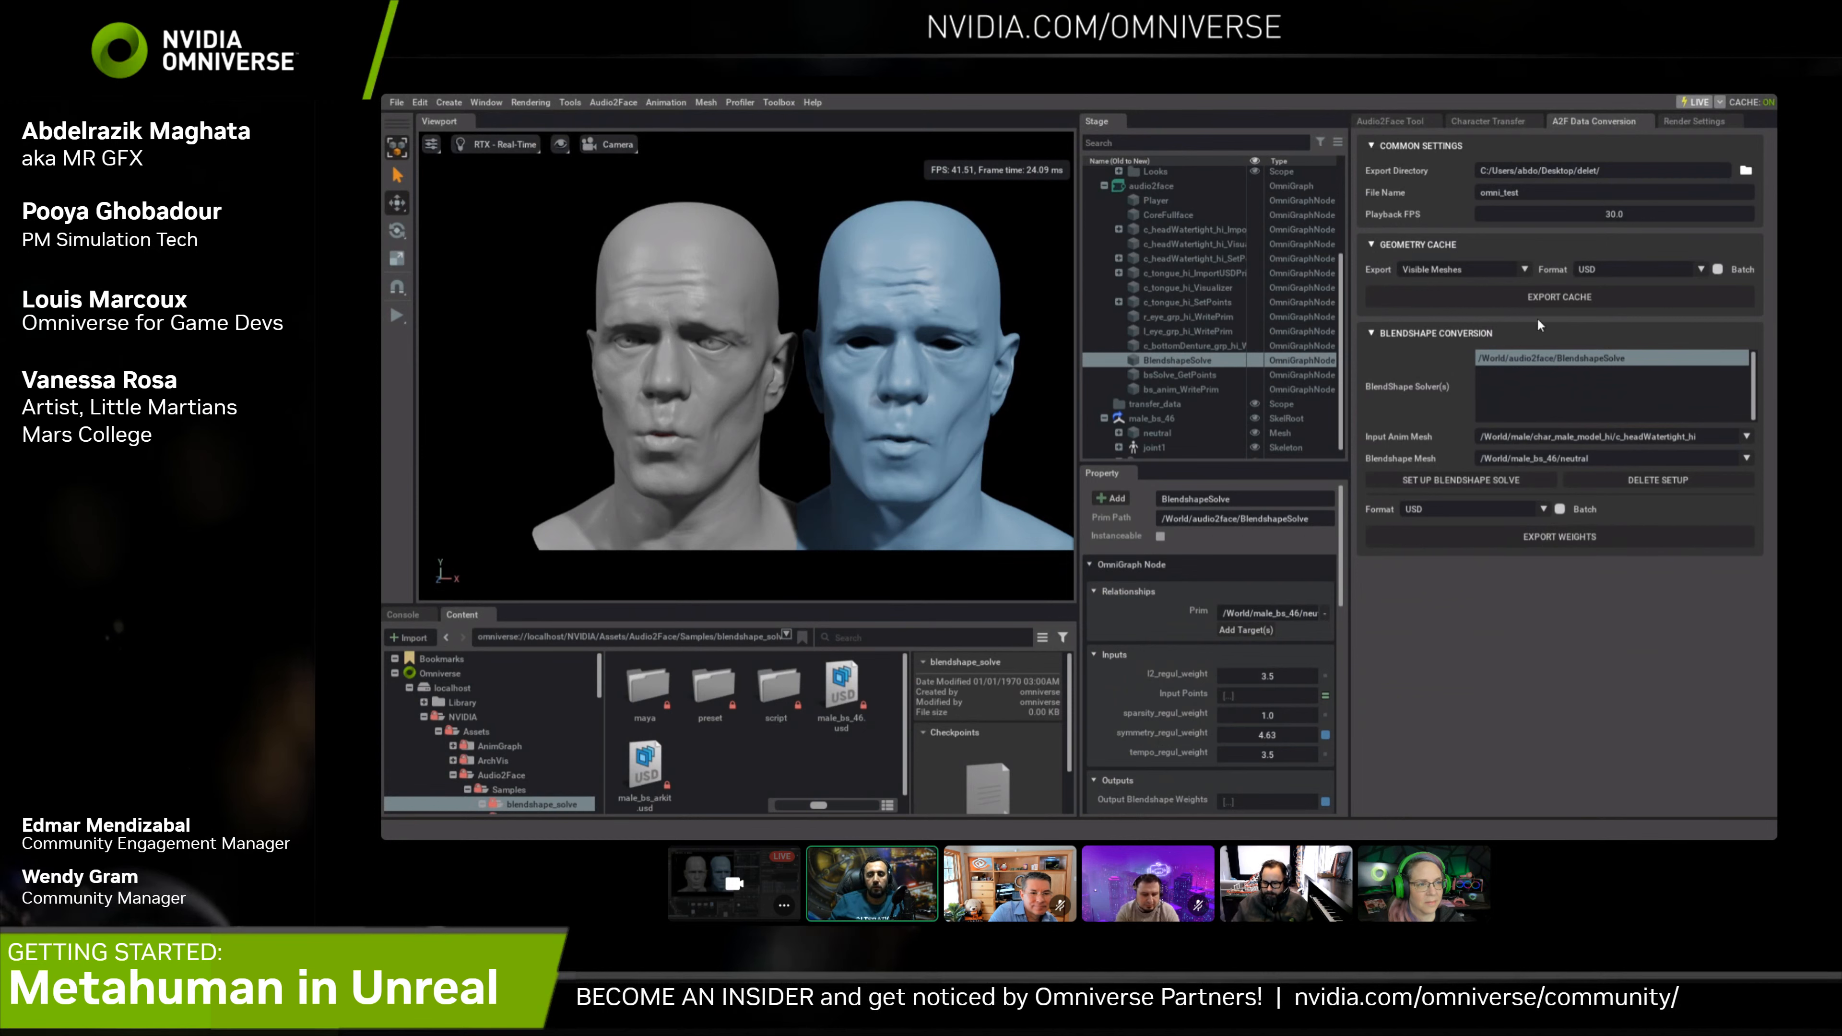
# Reselect the /World/audio2face/BlendshapeSolve solver and export its blendshape weights to omni_test.usd in the delet folder
pyautogui.click(1631, 396)
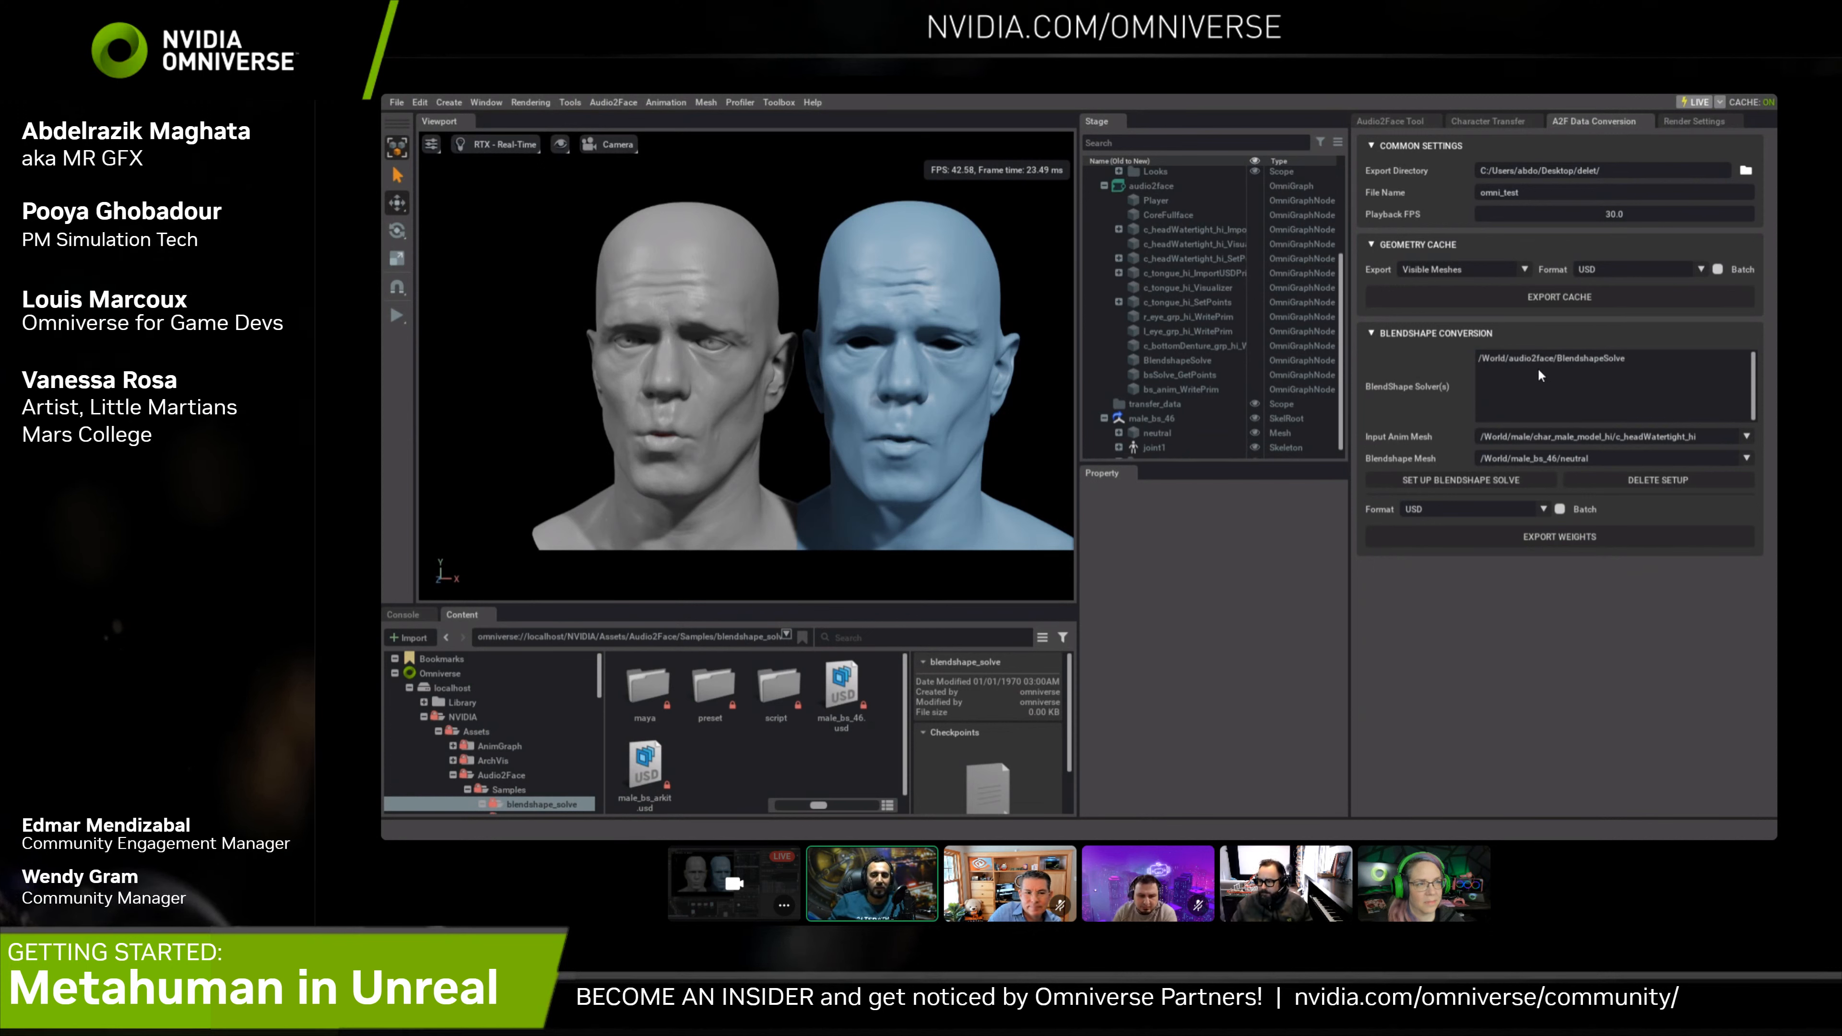
pyautogui.click(1560, 358)
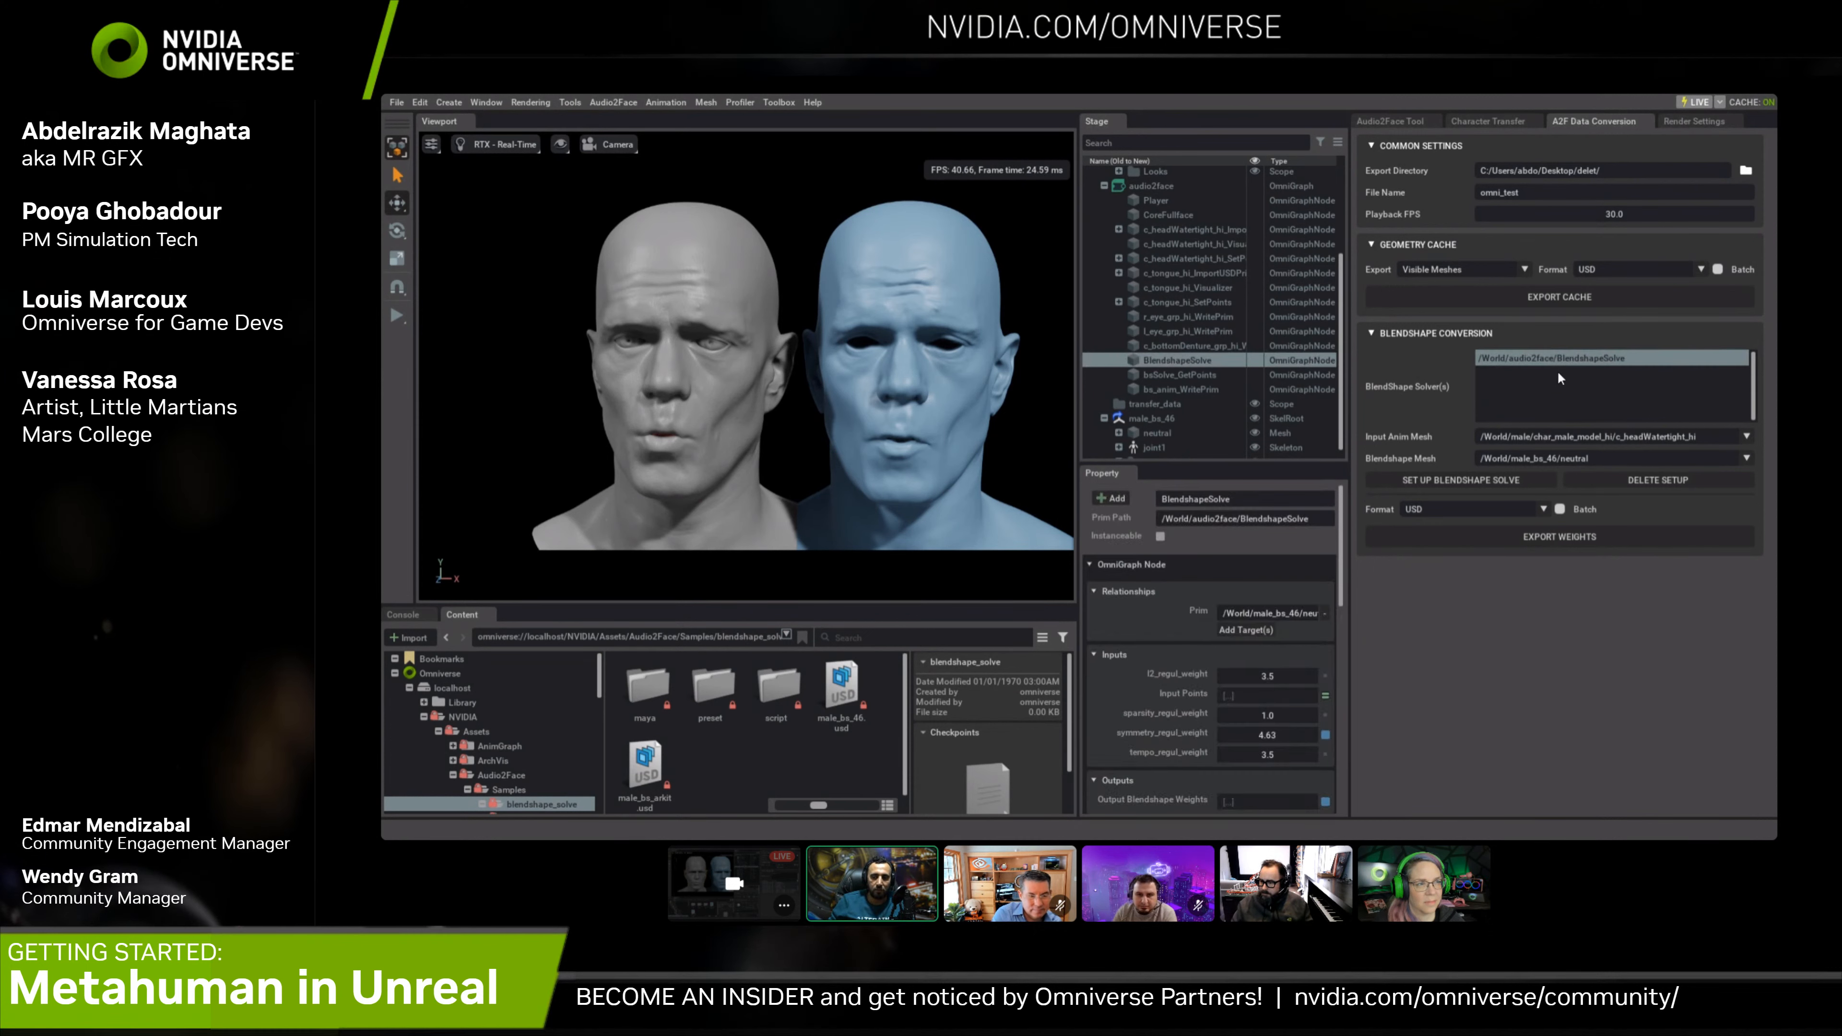
pyautogui.click(1567, 541)
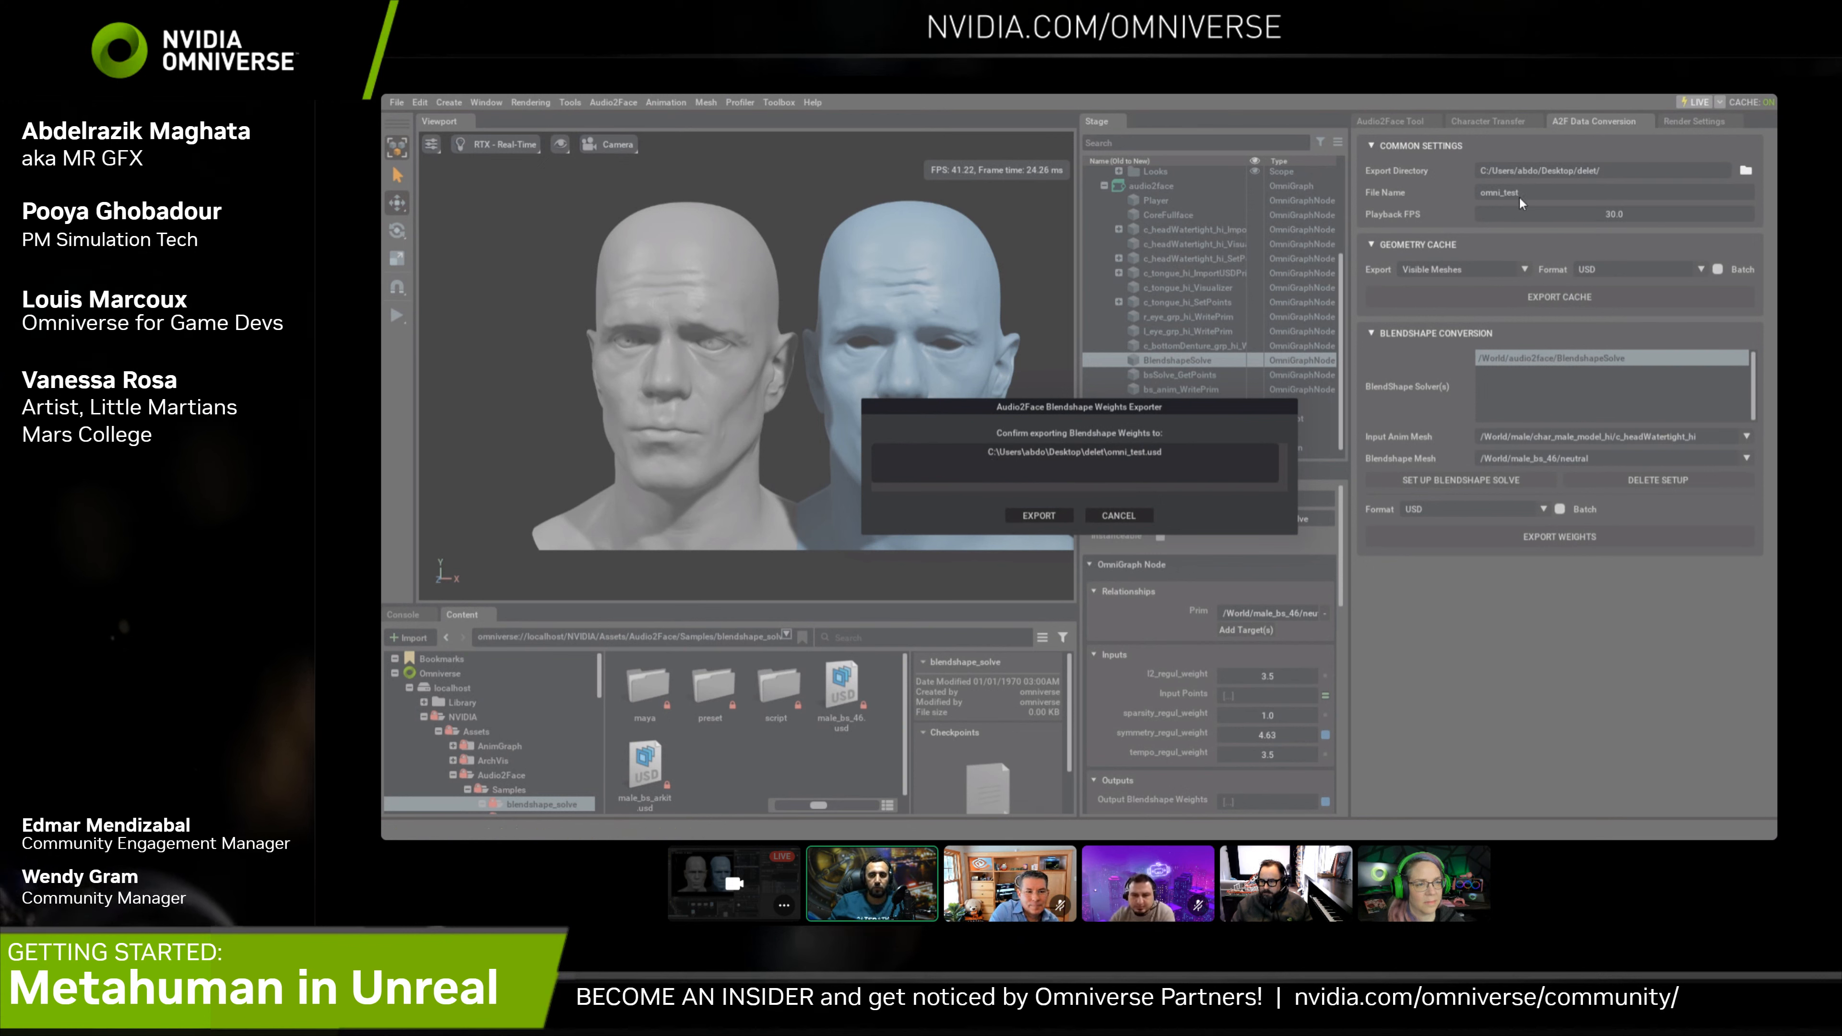
pyautogui.click(1038, 515)
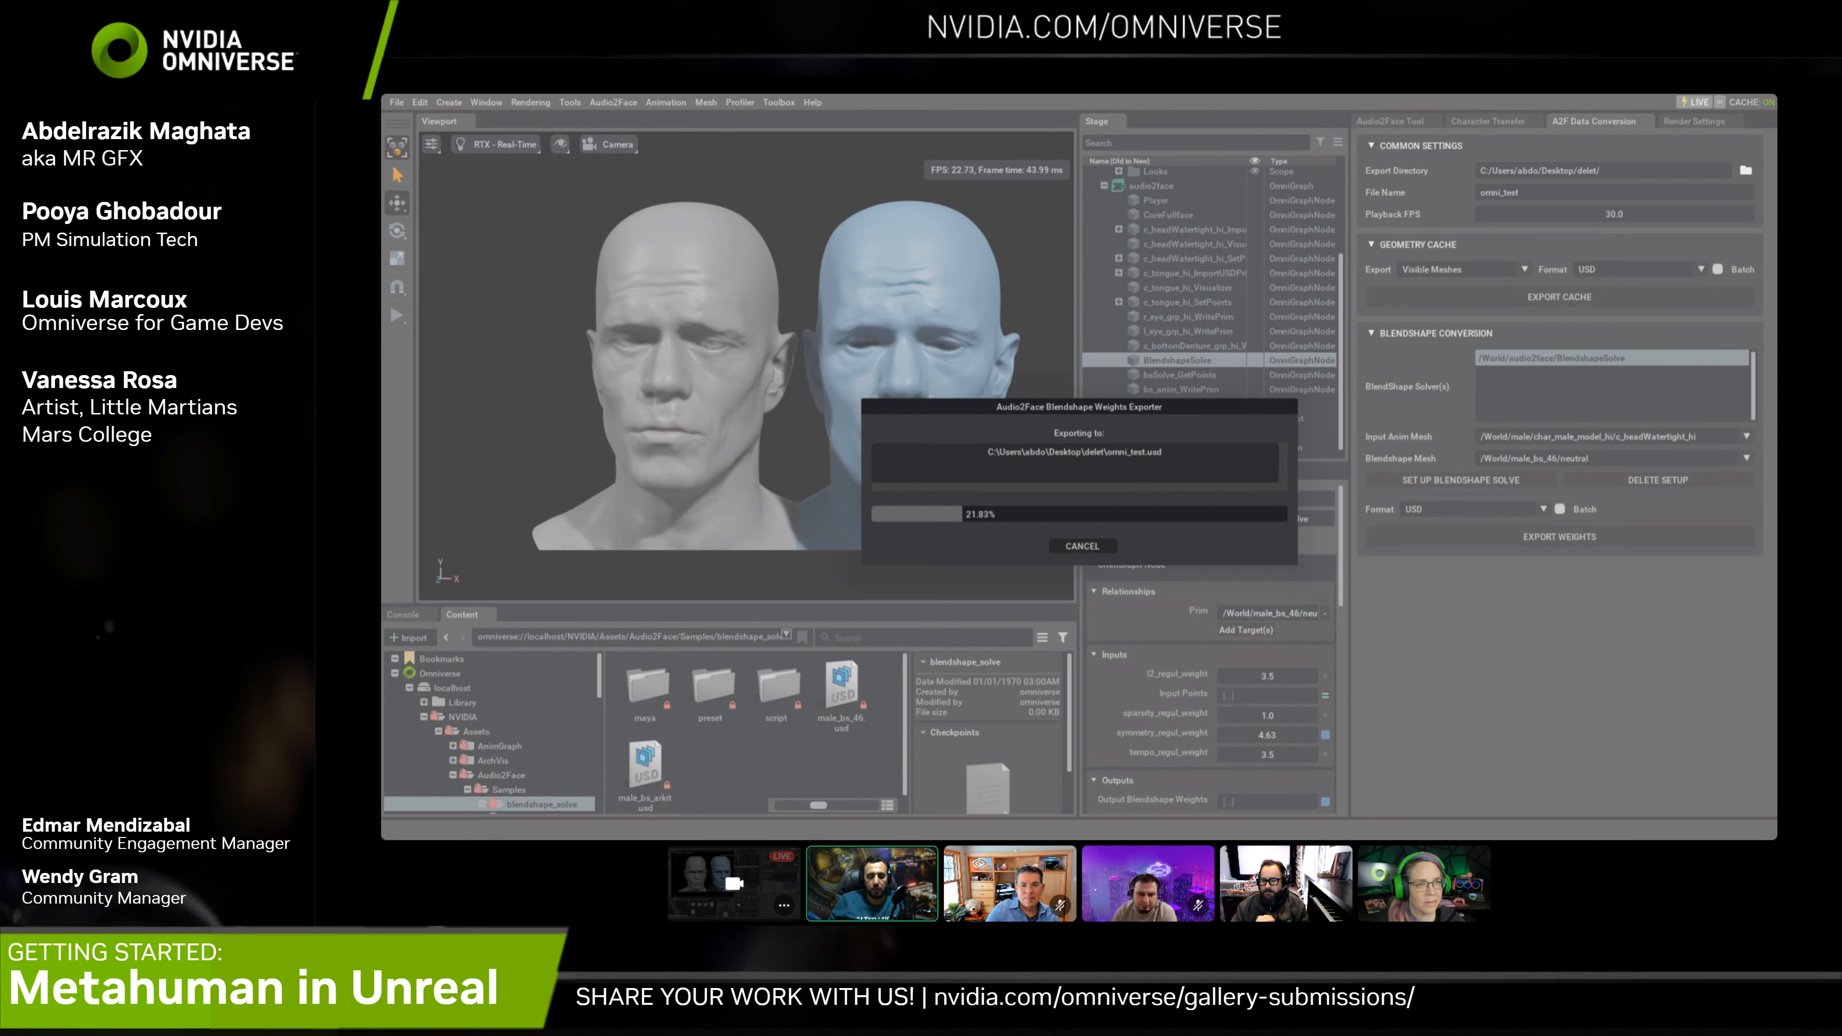
# Switch to Unreal Editor, look over the project's content folders and close the anim_omni_test animation editor
pyautogui.moveTo(1405, 834)
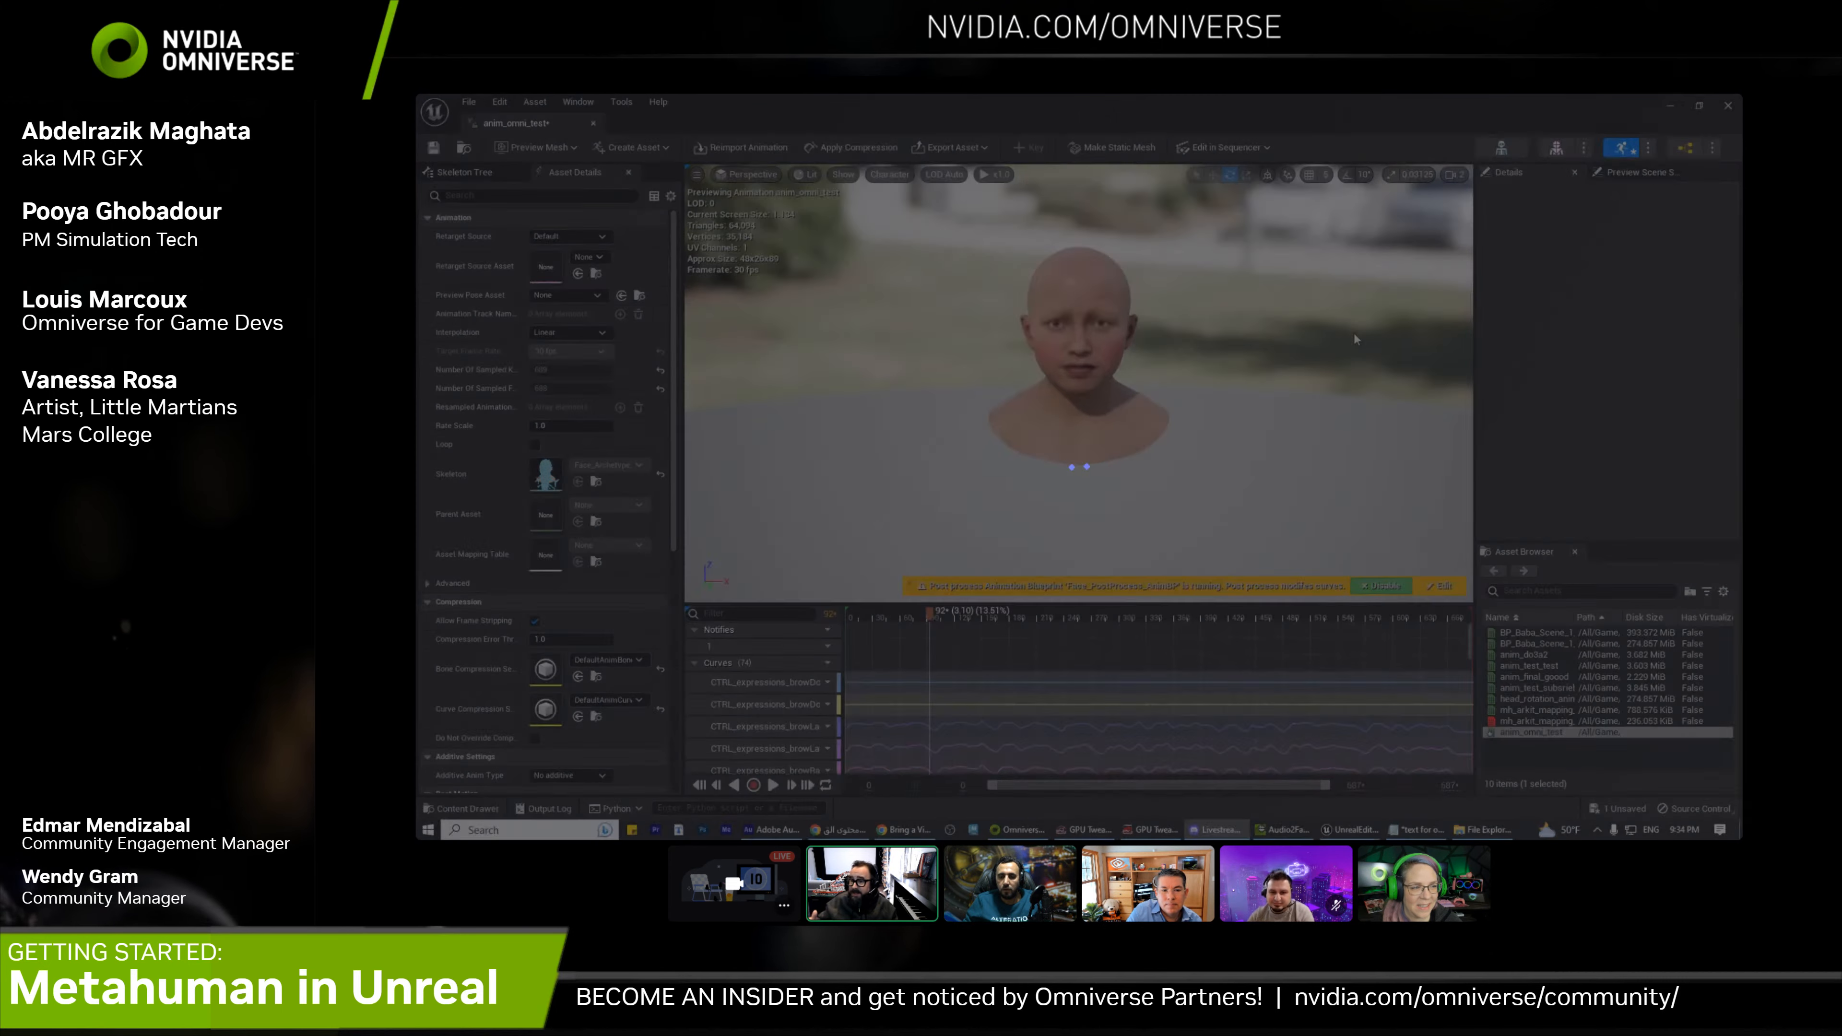
pyautogui.click(1297, 442)
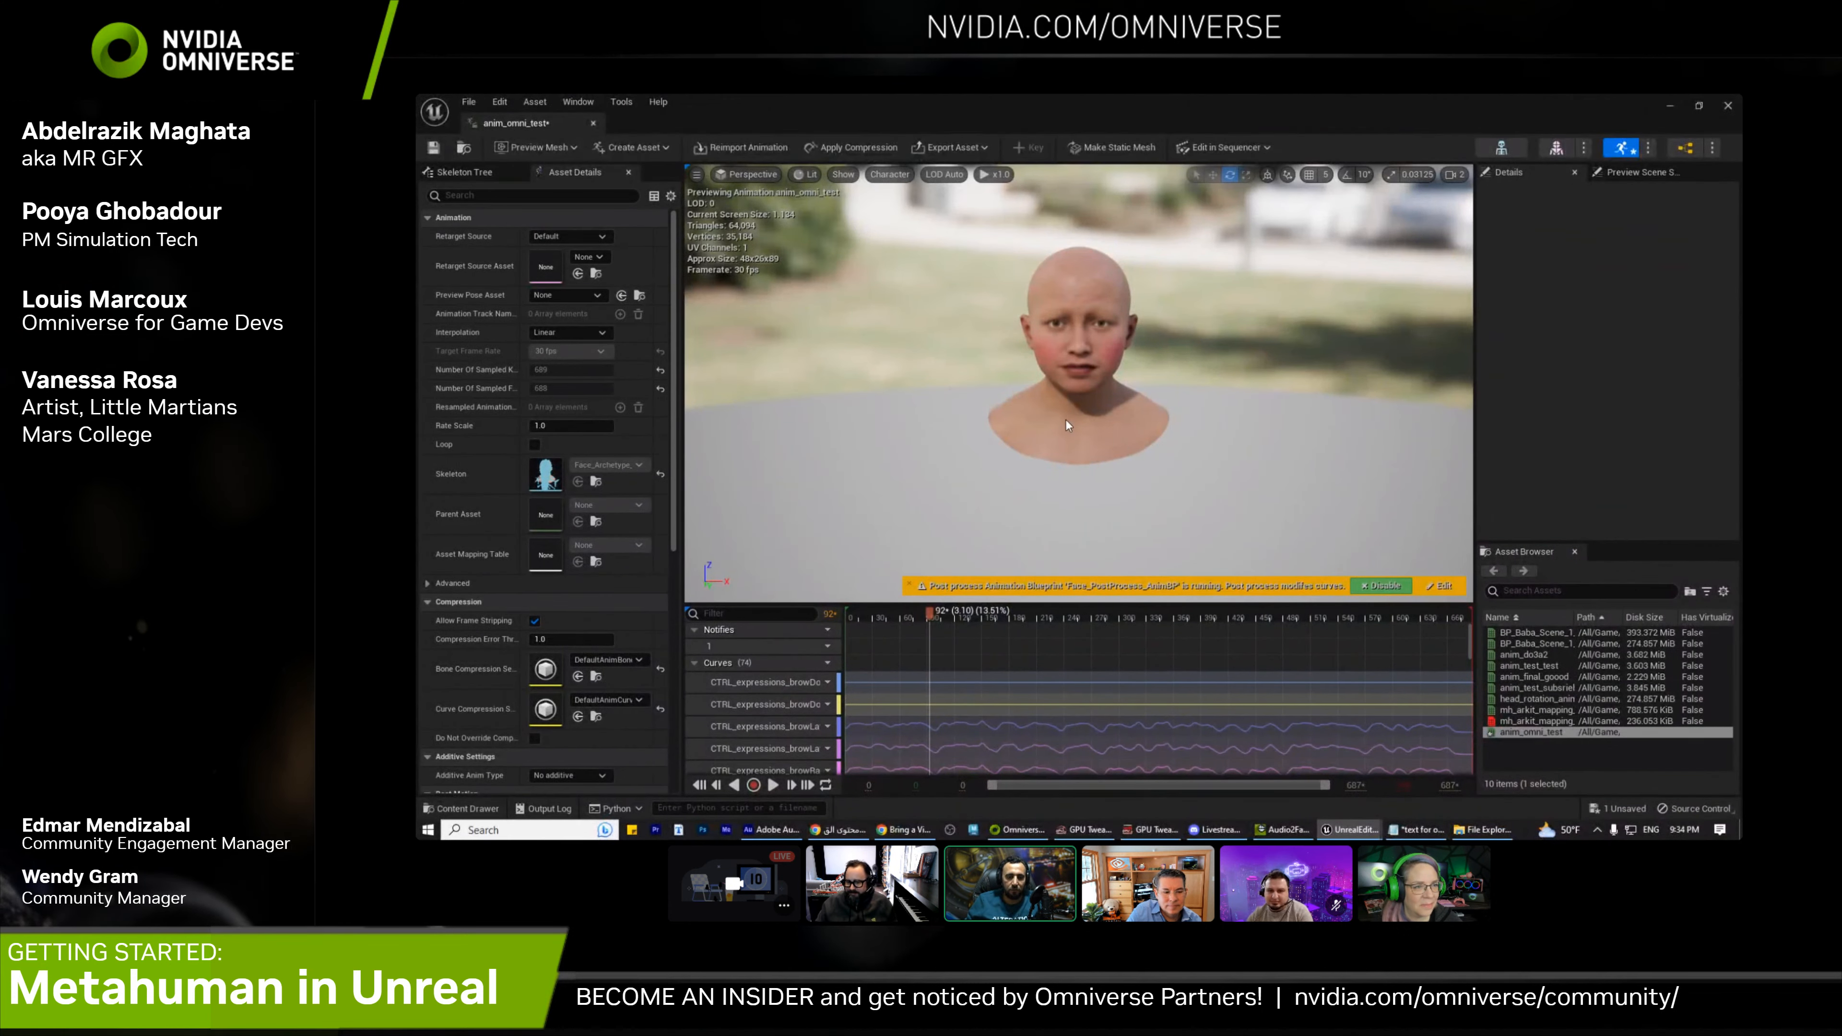
pyautogui.hotkey('ctrl', 'space')
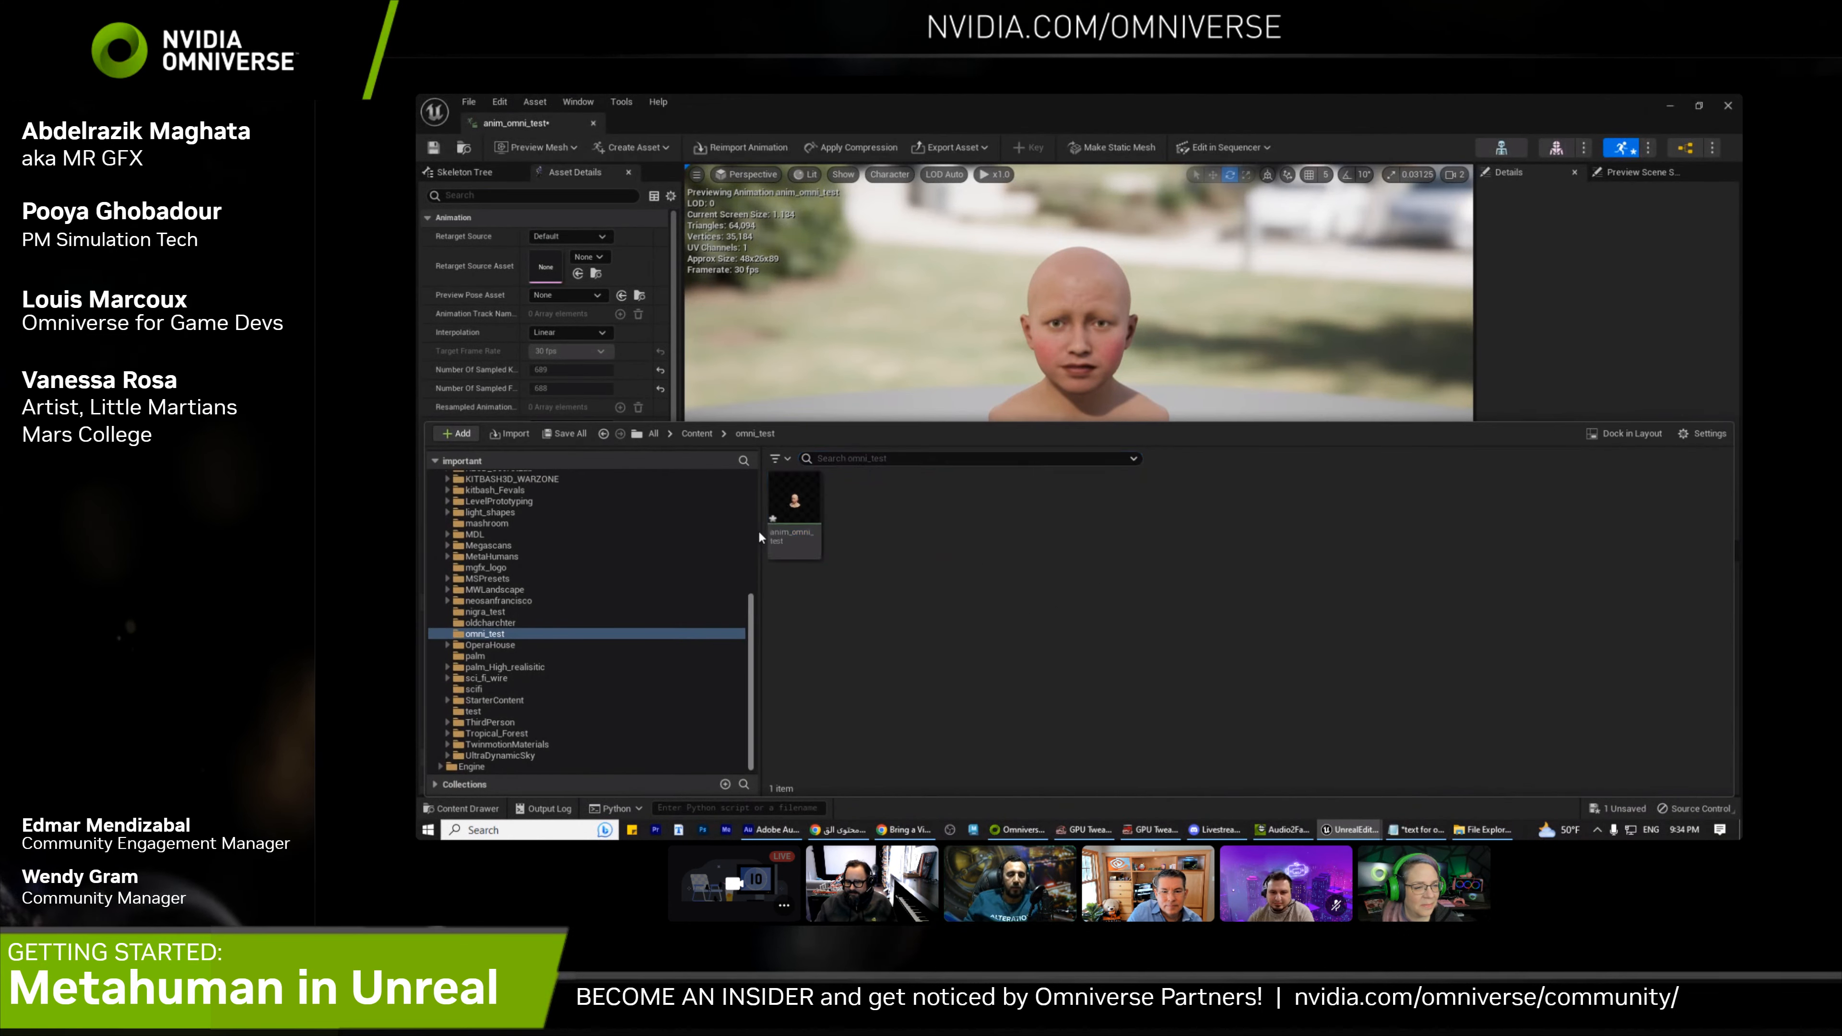
pyautogui.scroll(8, 613, 559)
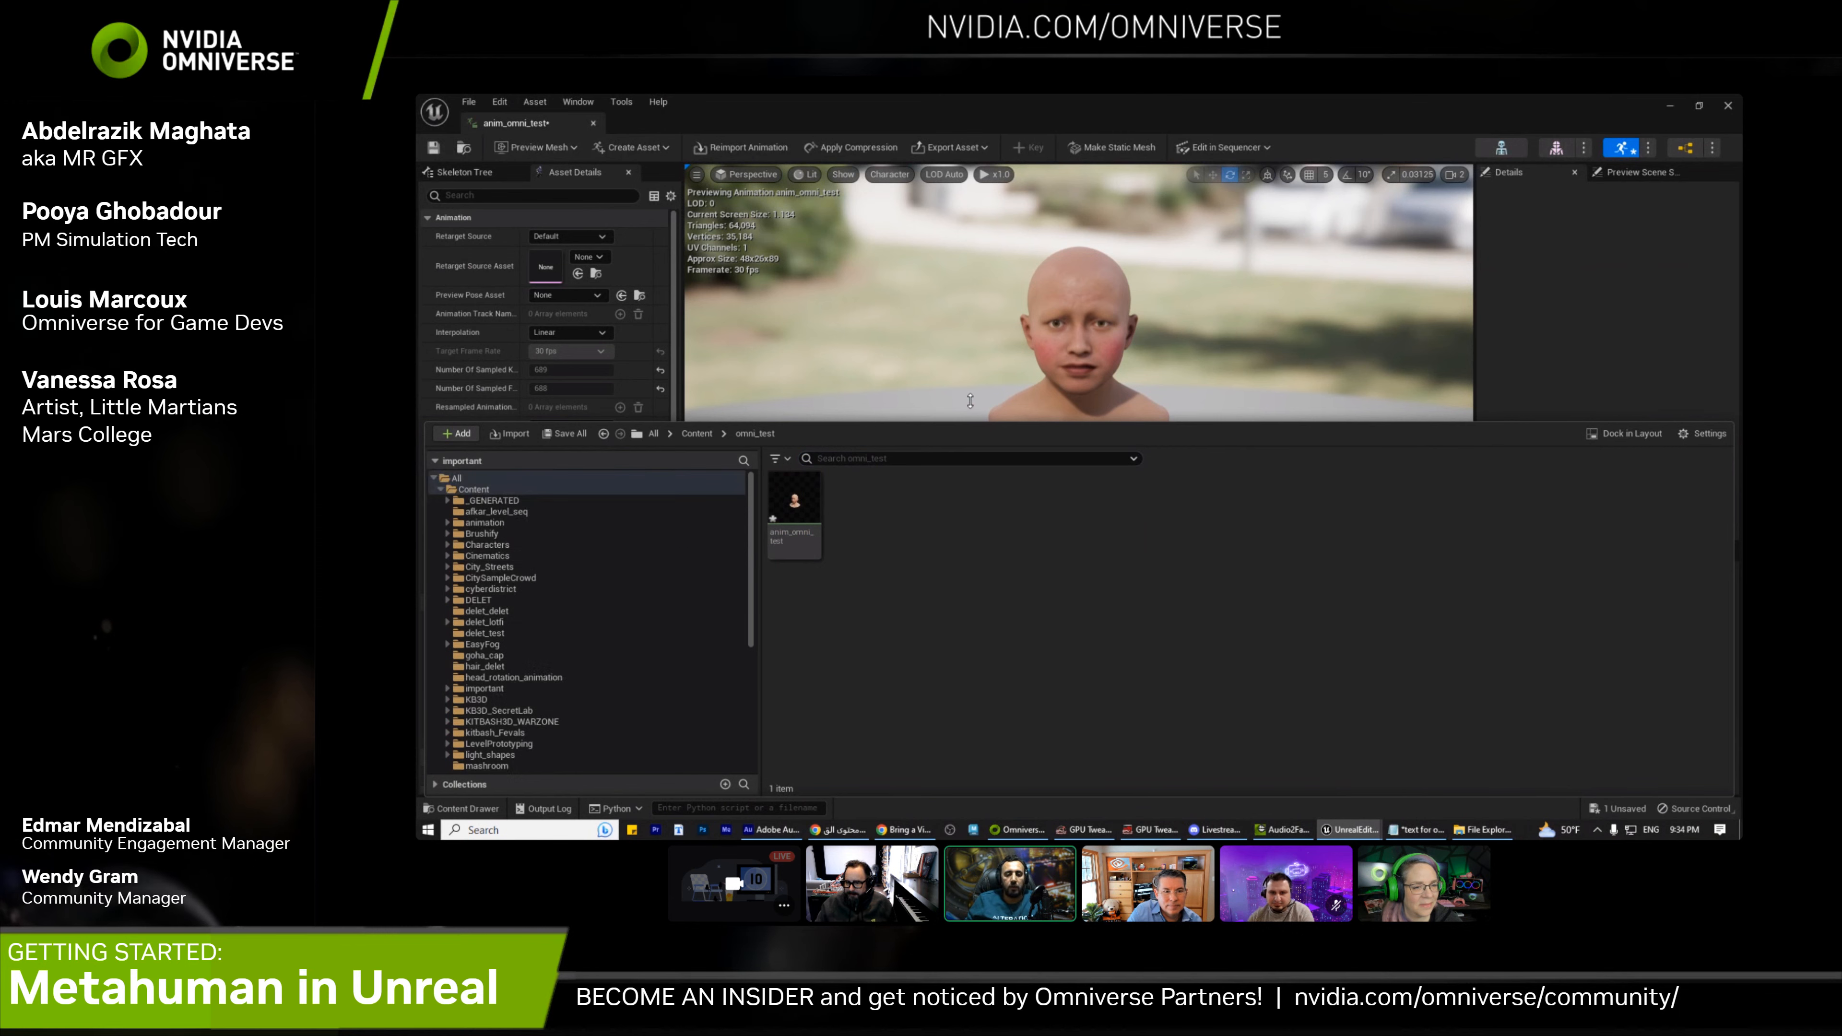
pyautogui.click(1004, 322)
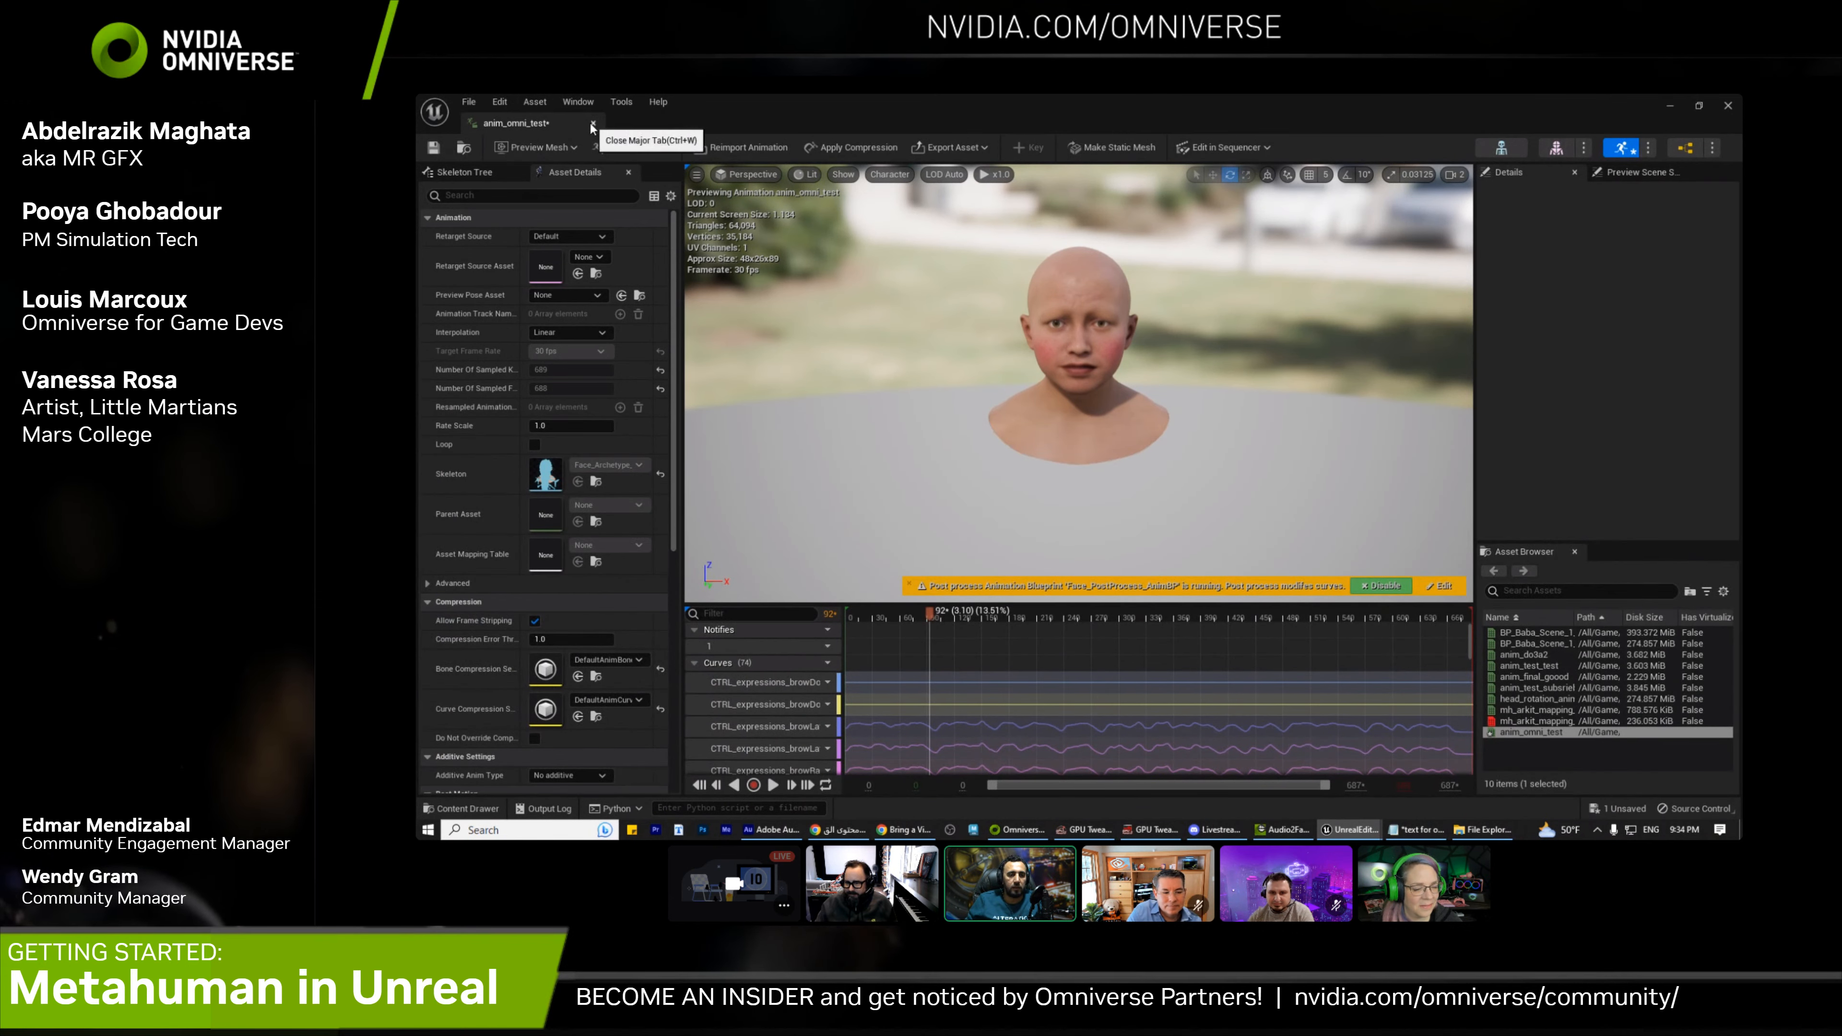
pyautogui.hotkey('ctrl', 'space')
pyautogui.click(1384, 291)
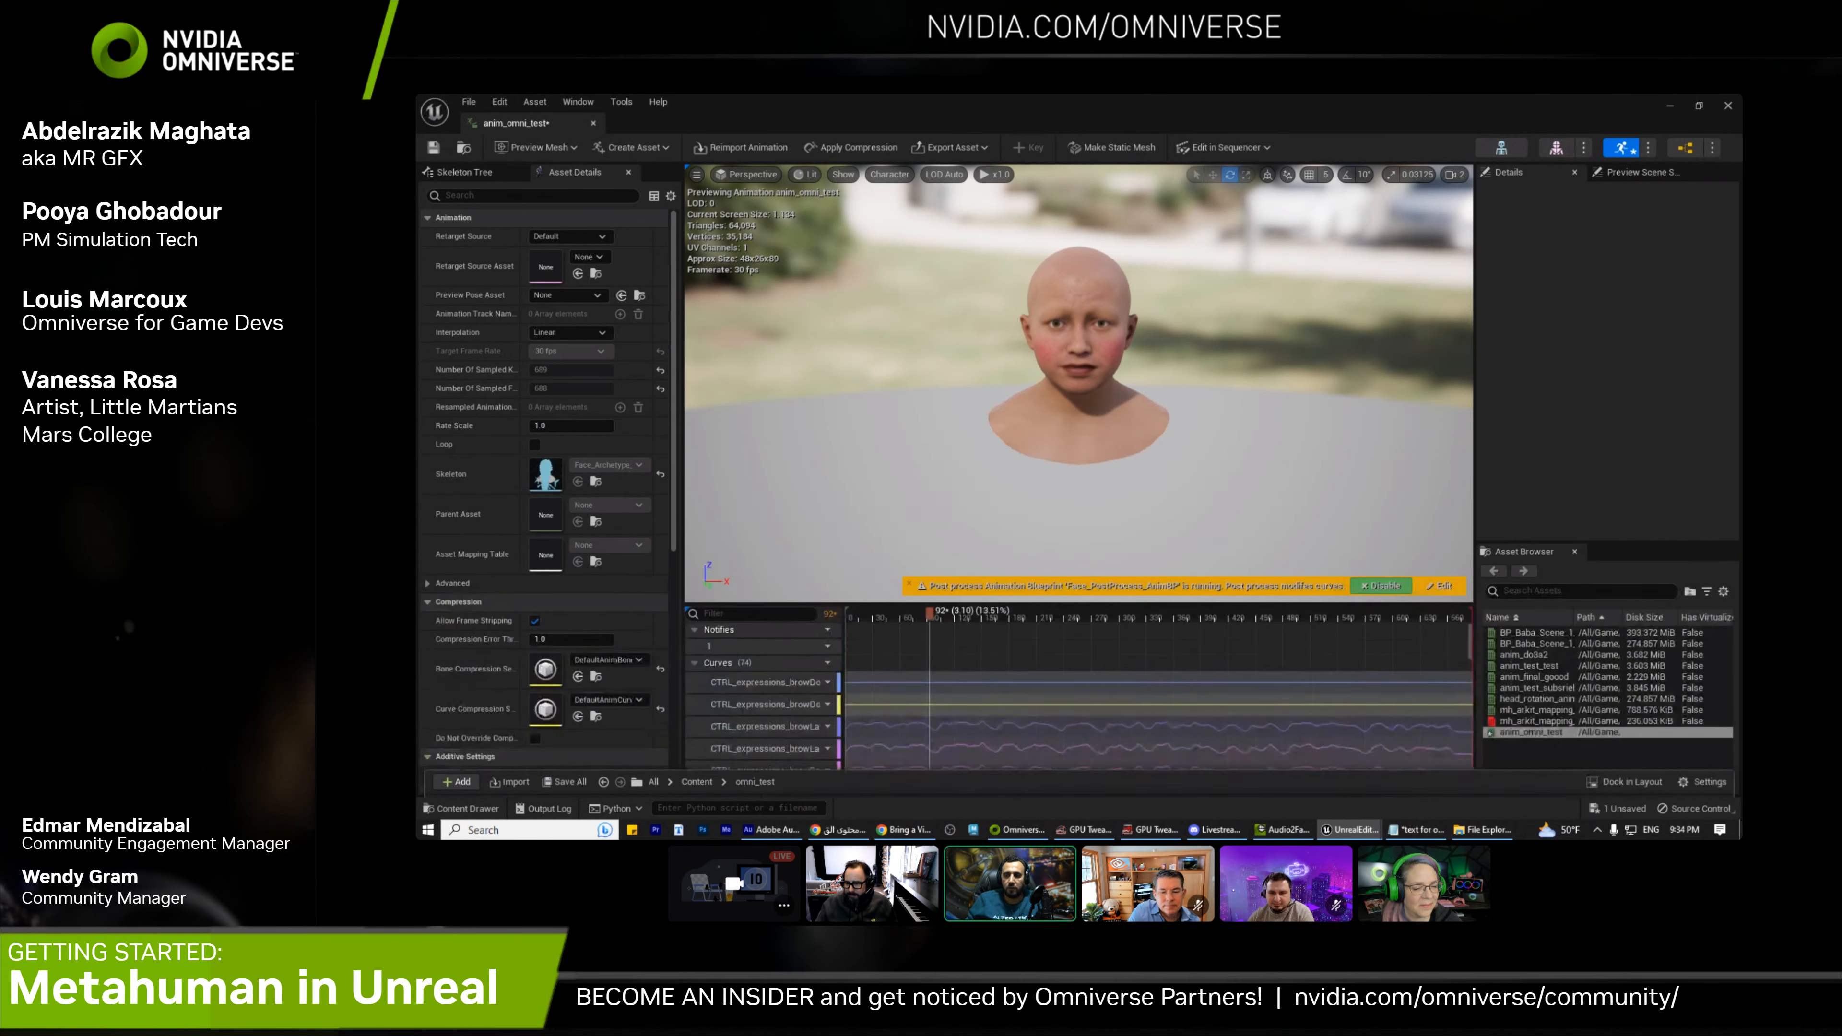
pyautogui.click(1729, 105)
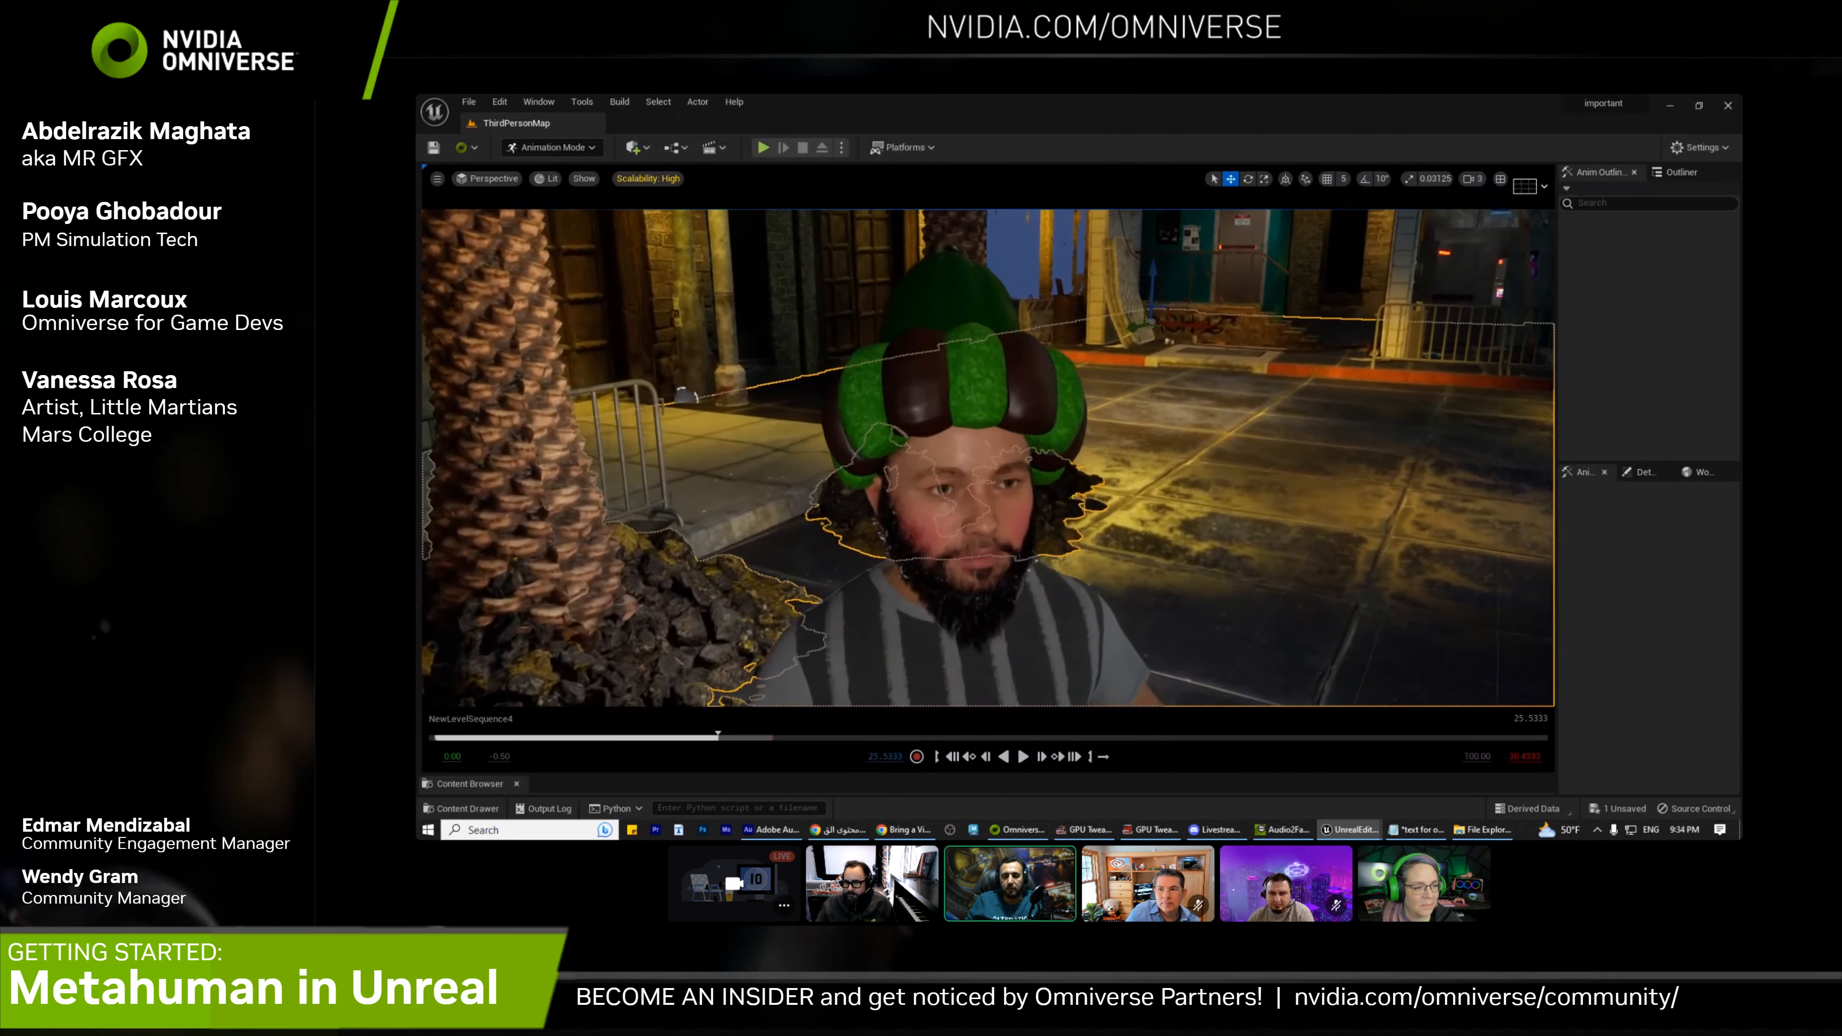
# Open Quixel Bridge and browse the MetaHuman presets
pyautogui.click(539, 101)
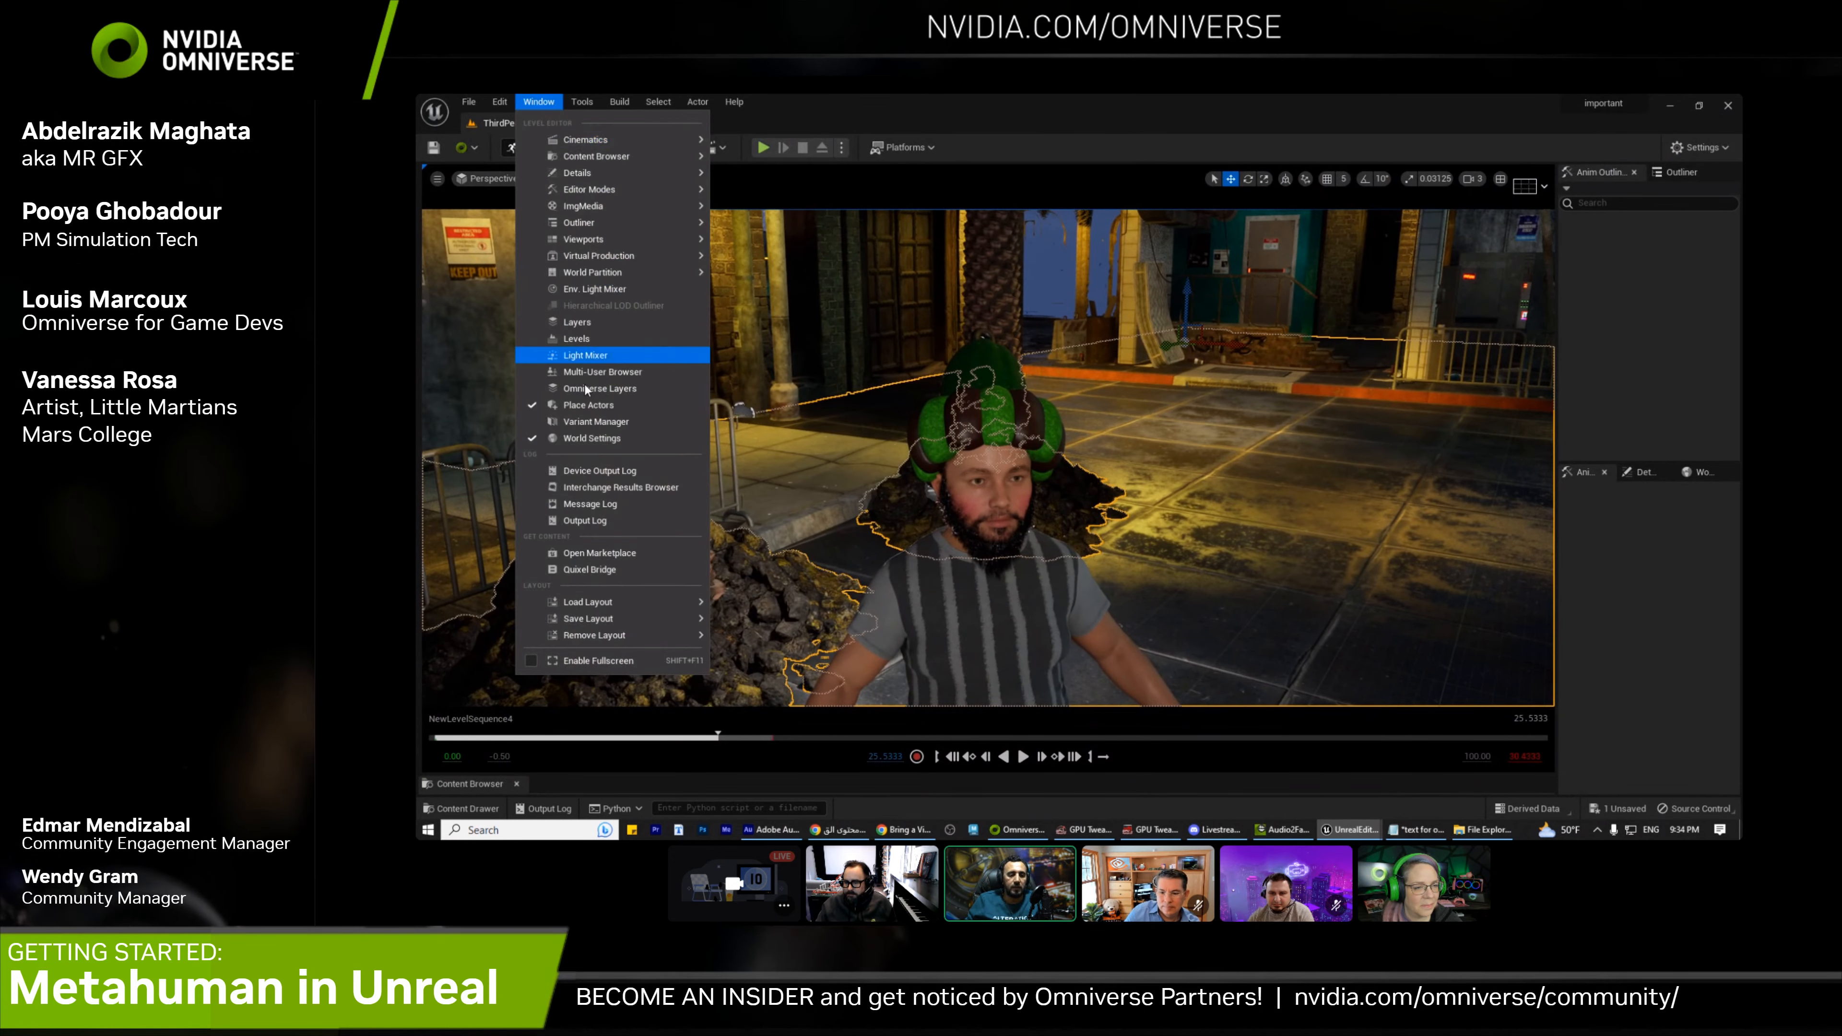
pyautogui.click(595, 569)
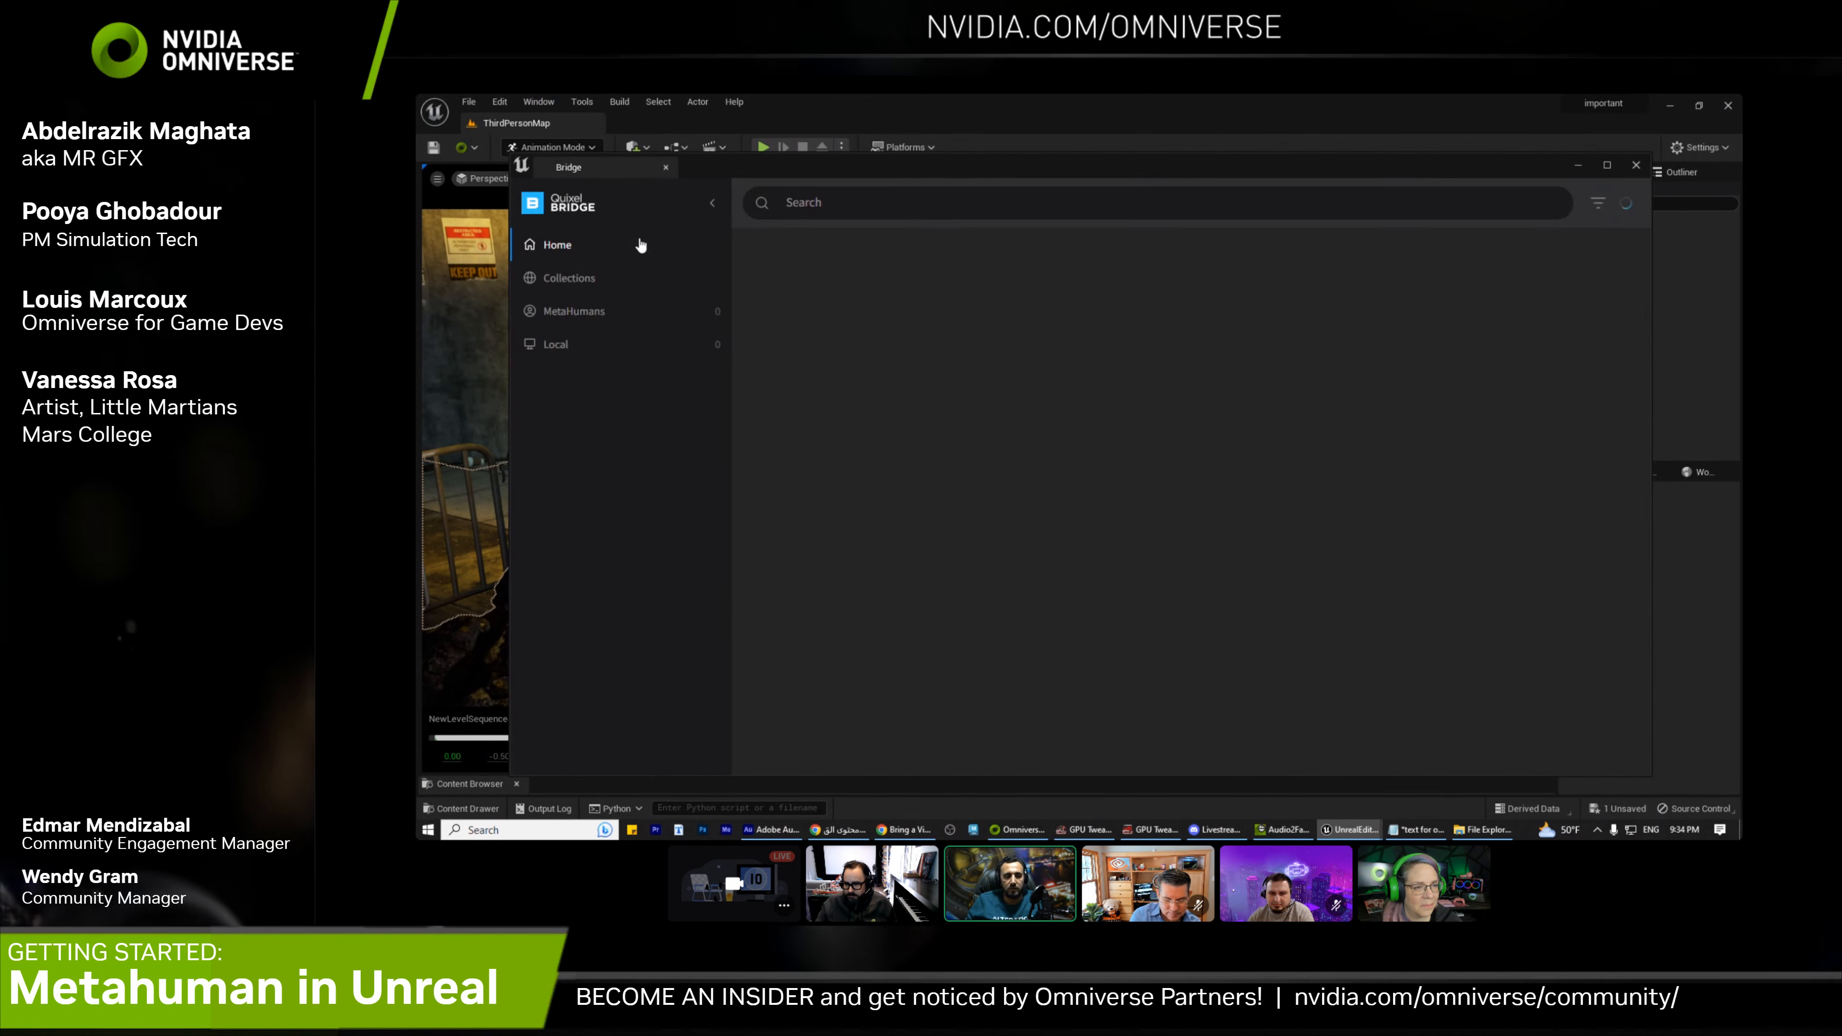
pyautogui.click(593, 310)
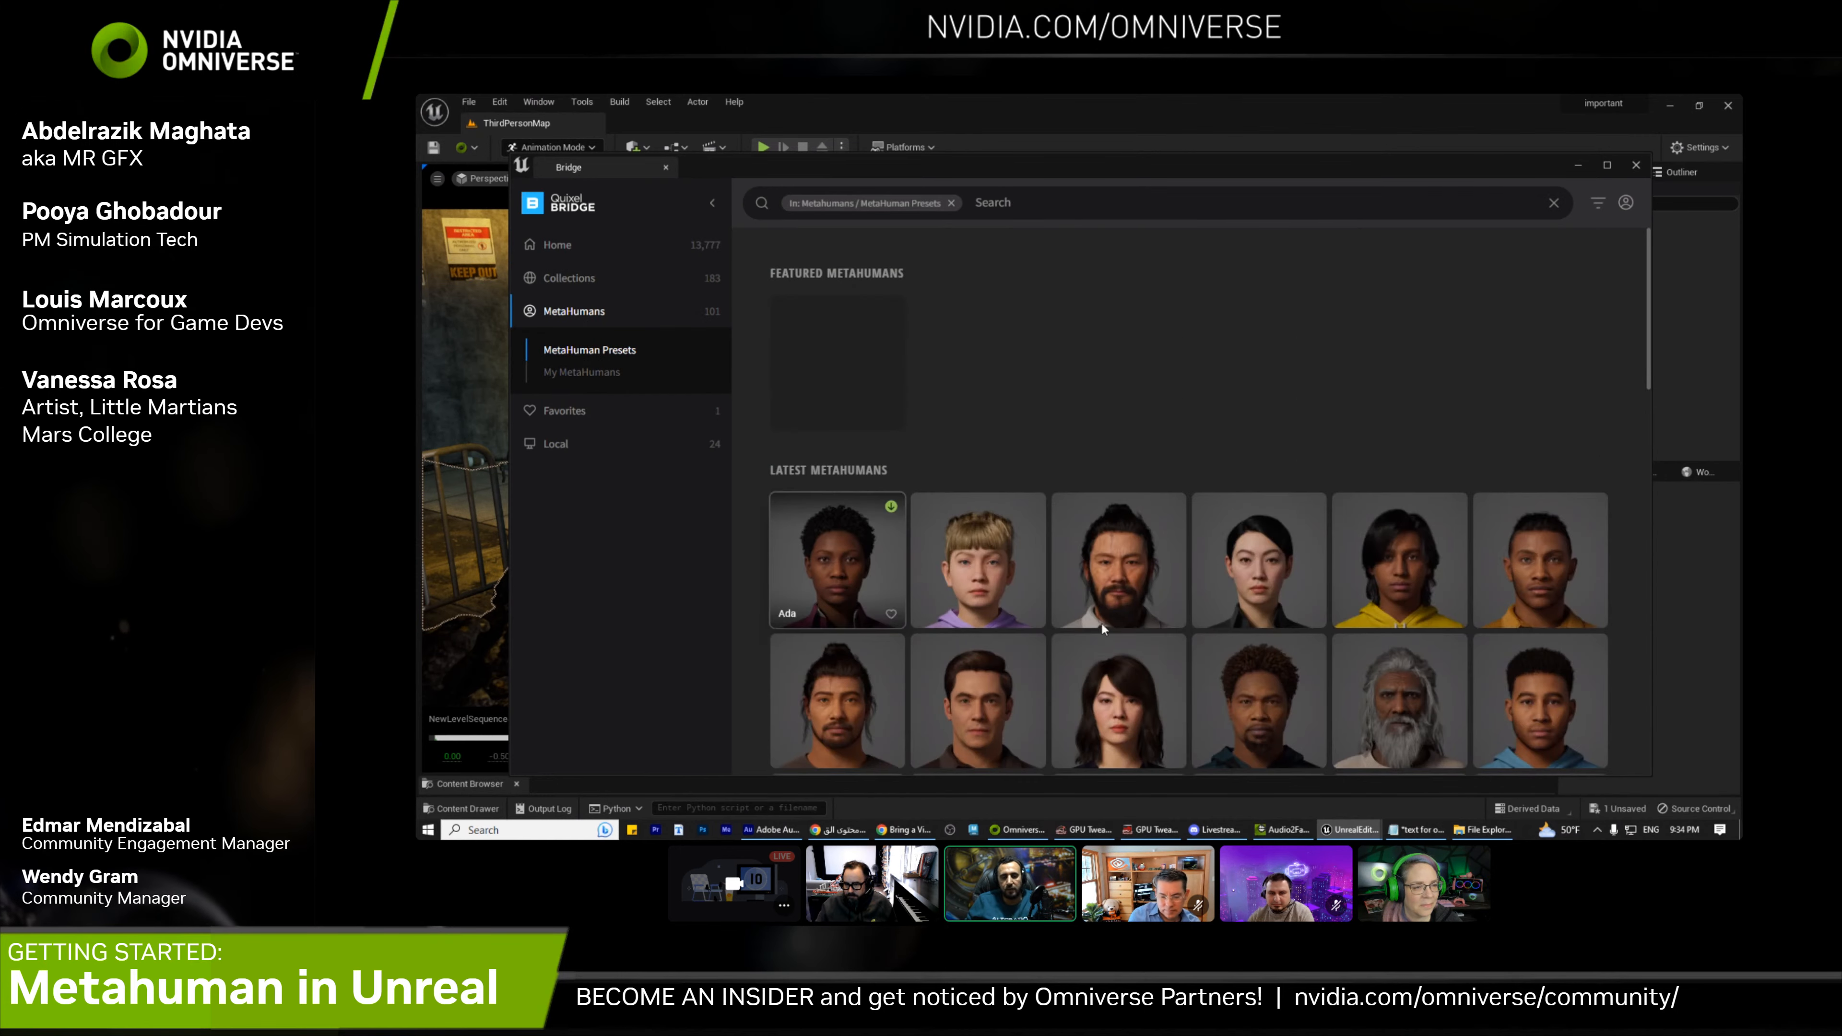
pyautogui.scroll(-5, 1131, 603)
pyautogui.scroll(-3, 1301, 584)
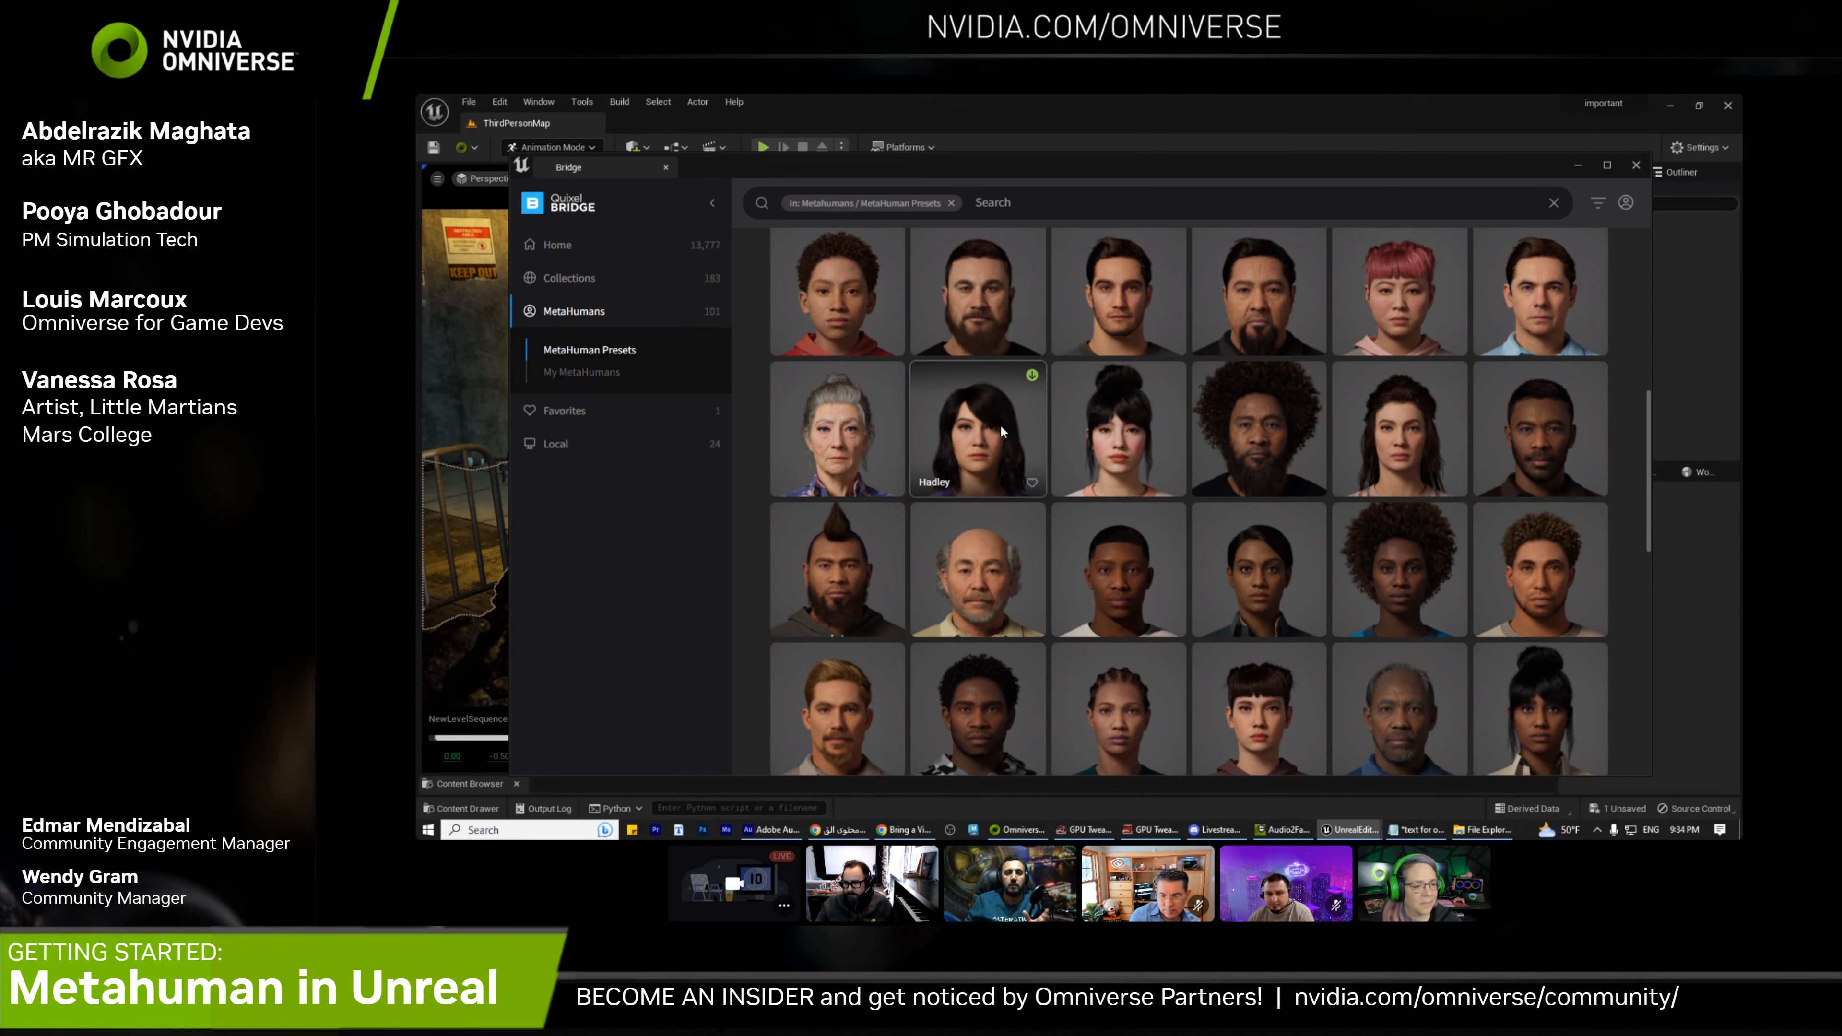
# Close Quixel Bridge and inspect the bearded MetaHuman wearing the green hat in the level viewport
pyautogui.click(1636, 166)
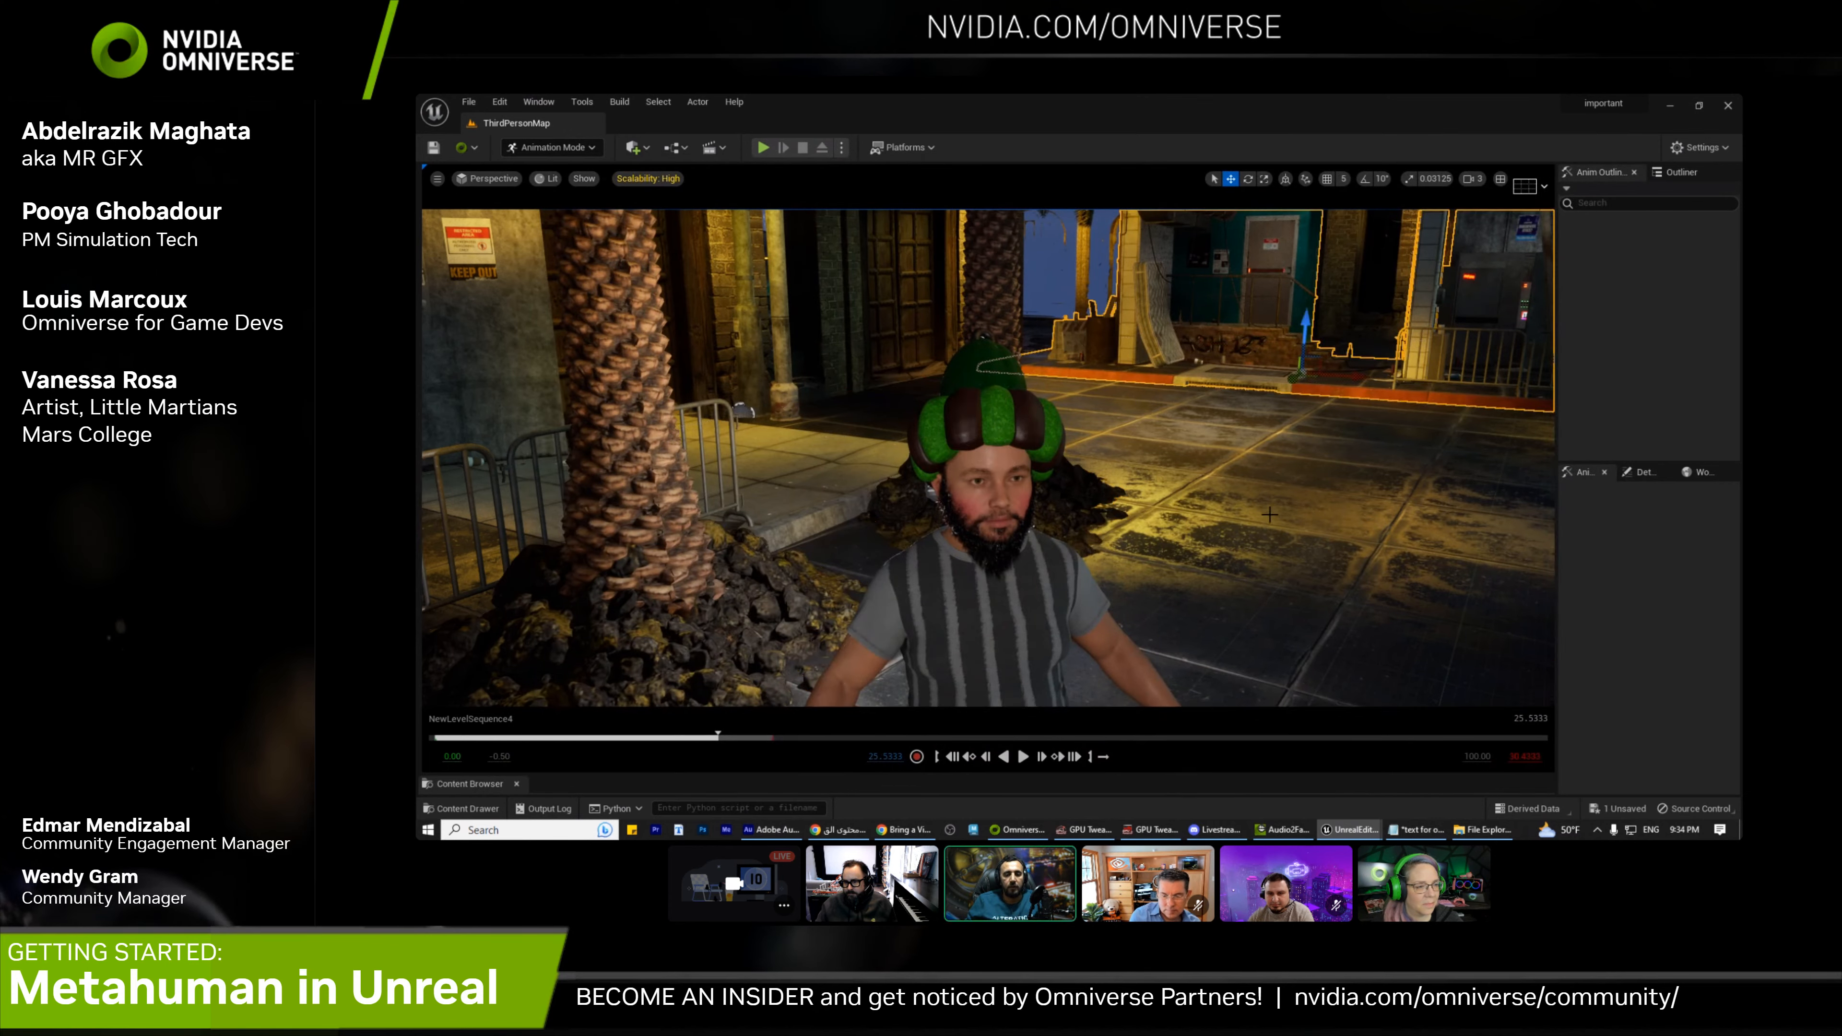
pyautogui.moveTo(989, 457); pyautogui.dragTo(942, 341, button='right')
pyautogui.moveTo(819, 341); pyautogui.dragTo(820, 418, button='right')
pyautogui.press('w')
pyautogui.scroll(-5, 819, 417)
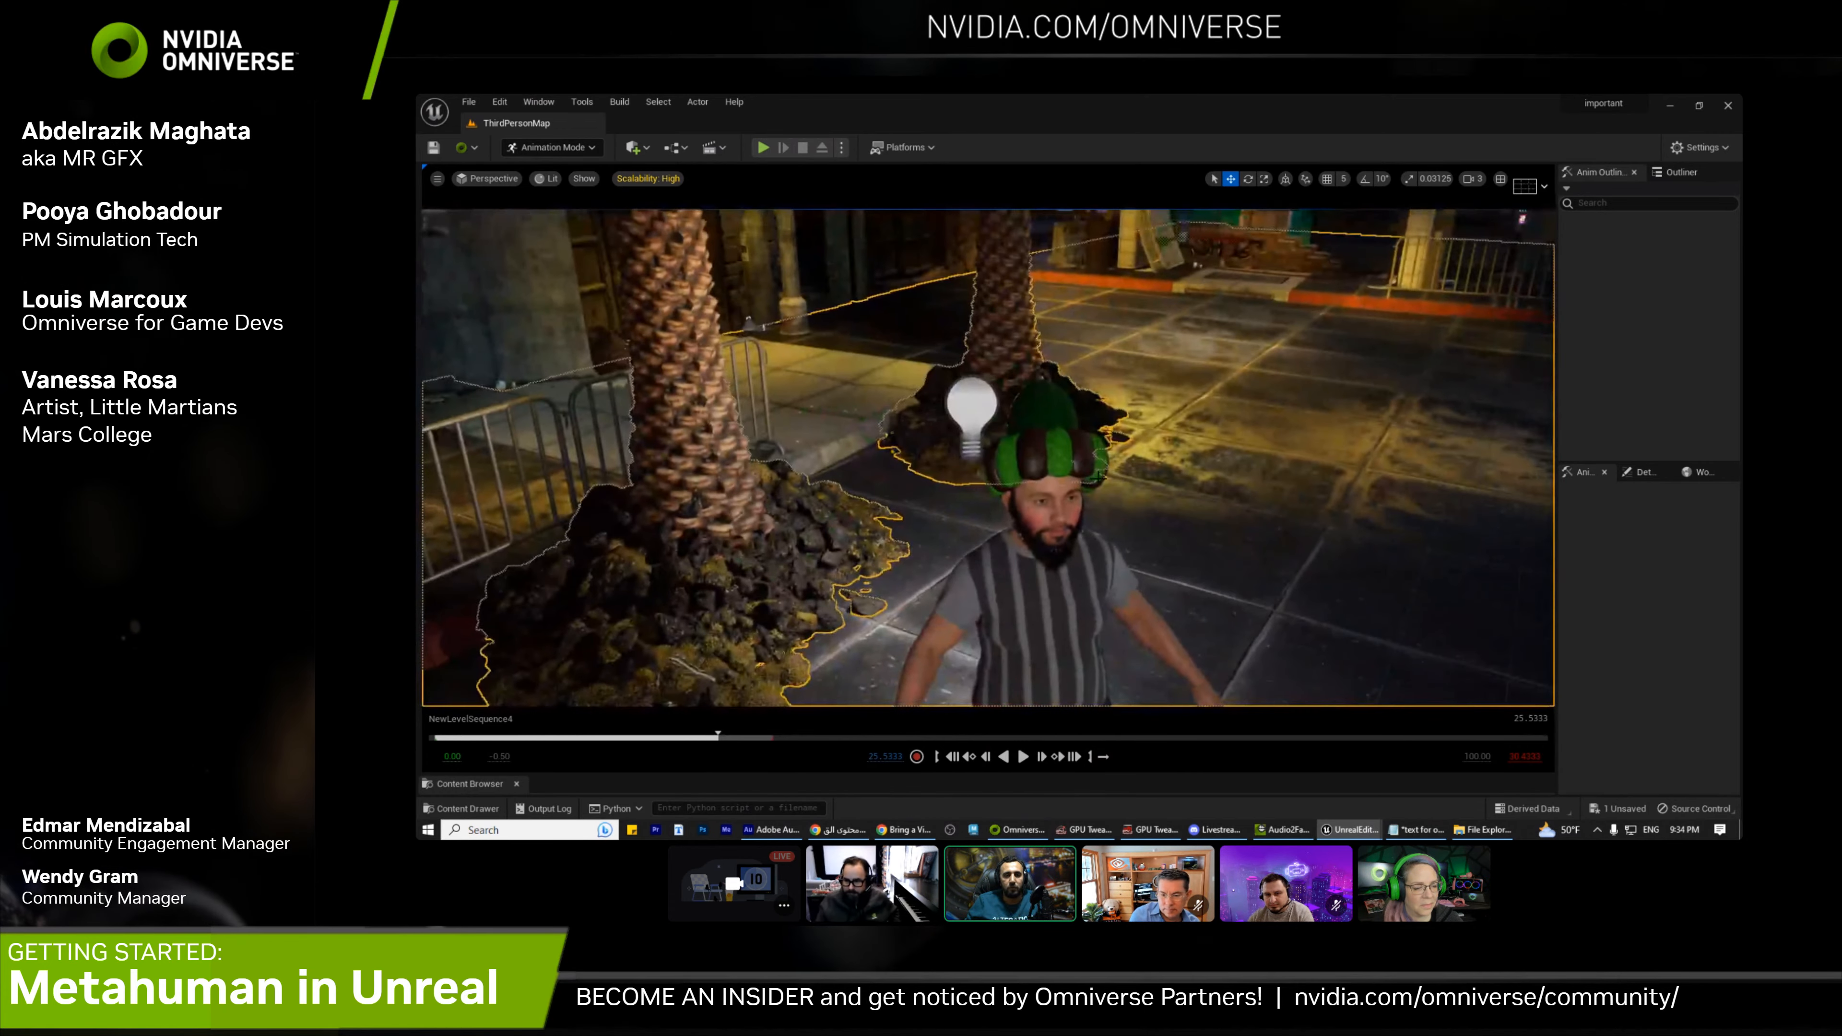
pyautogui.scroll(2, 849, 547)
pyautogui.scroll(2, 849, 548)
pyautogui.scroll(-3, 848, 547)
pyautogui.moveTo(1241, 522); pyautogui.dragTo(1242, 580, button='right')
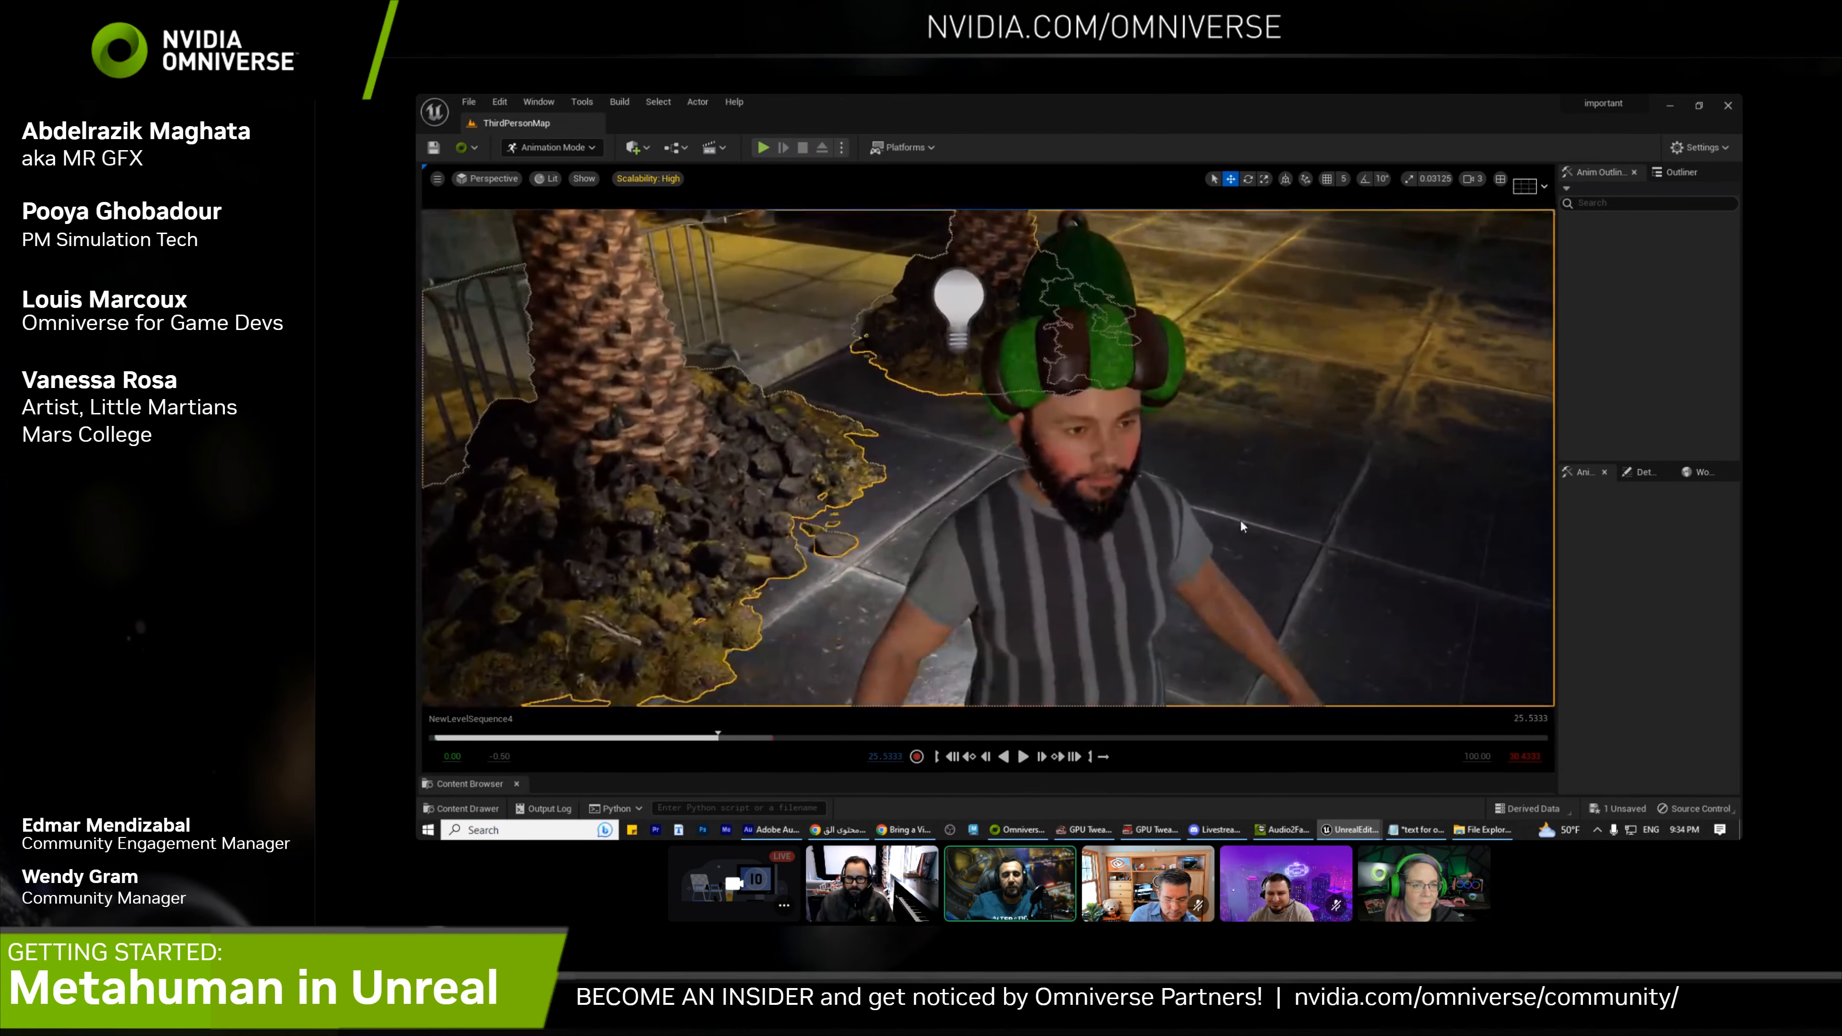
# Create a folder named test_test in the project's Content folder and open it
pyautogui.hotkey('ctrl', 'space')
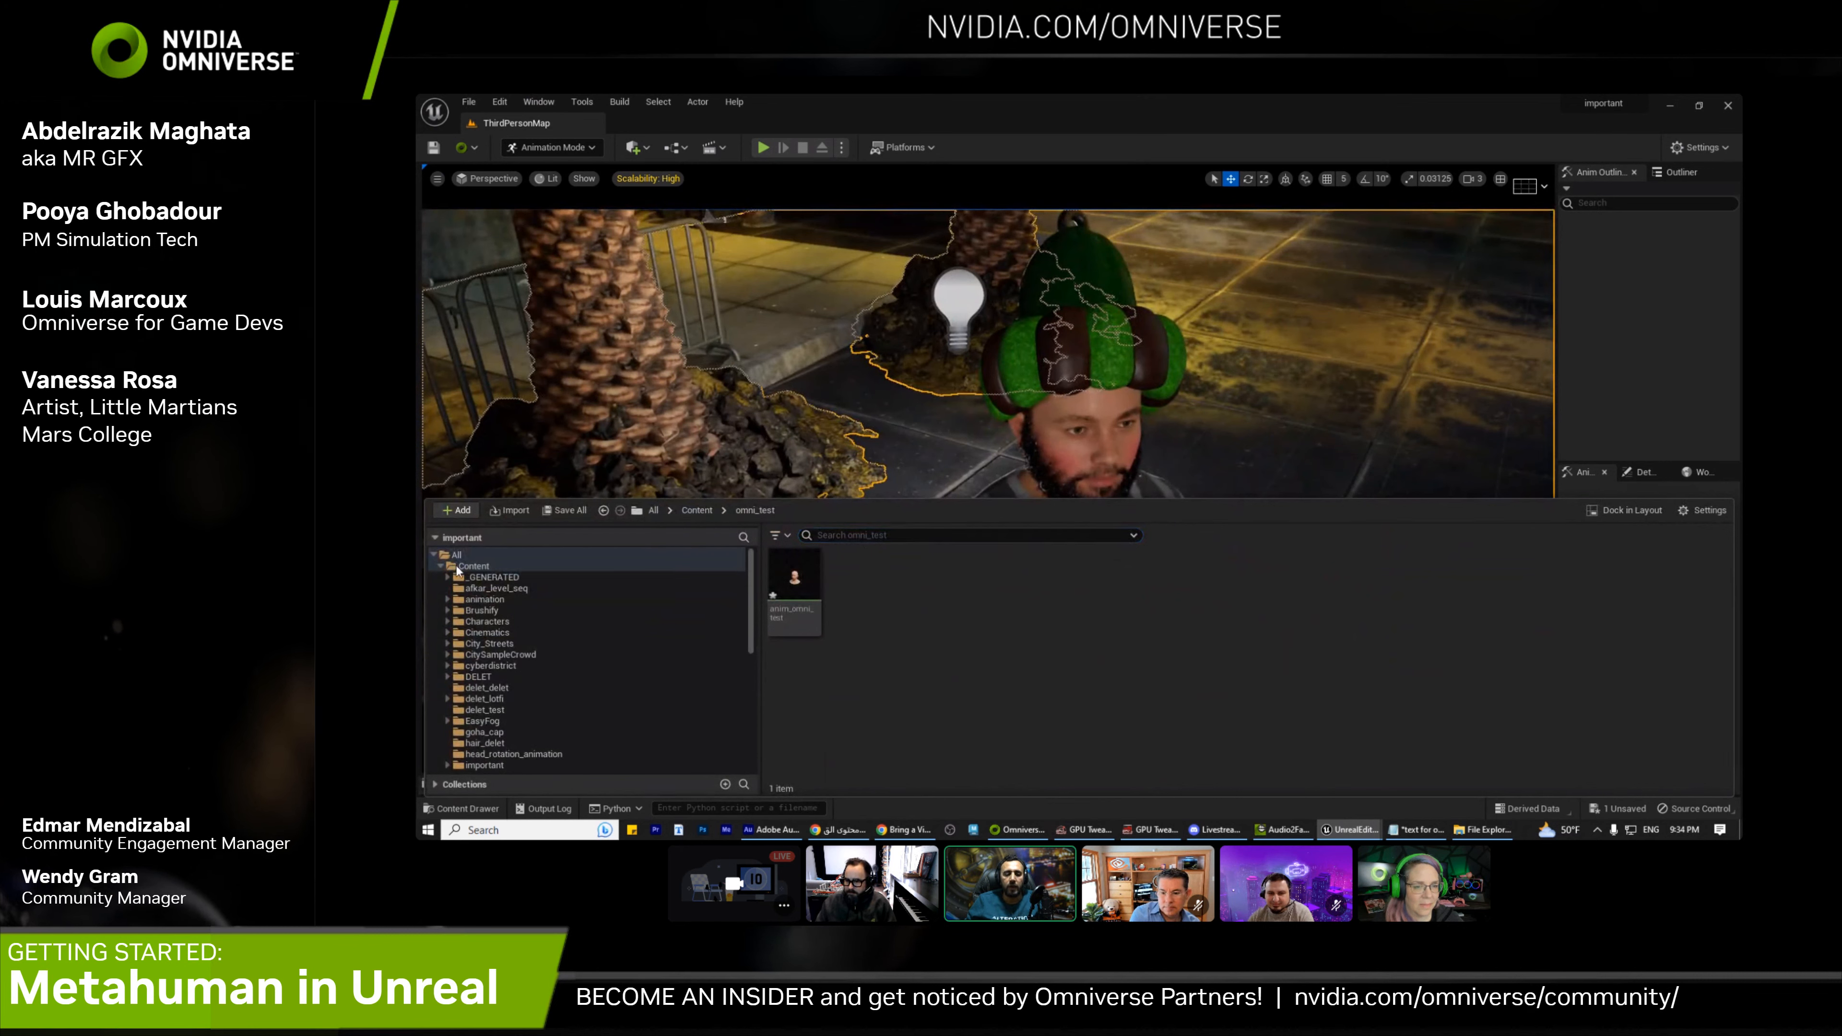
pyautogui.rightClick(472, 567)
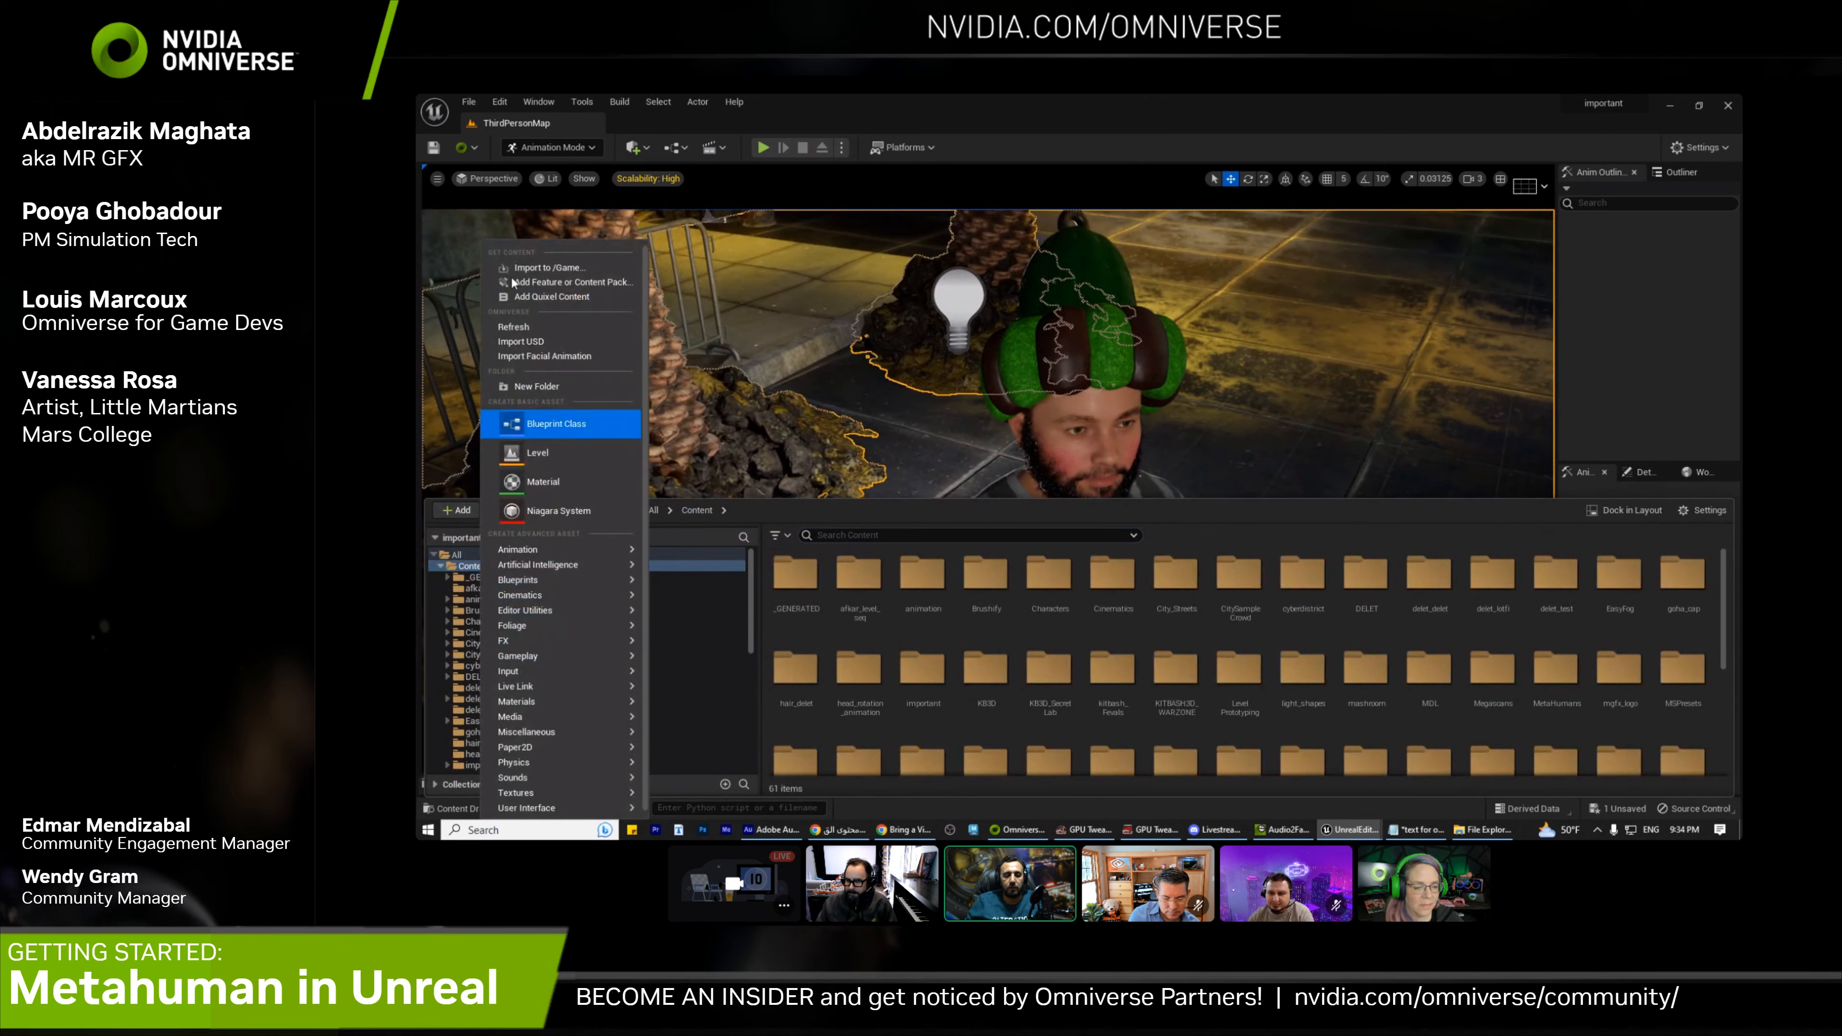
pyautogui.click(537, 386)
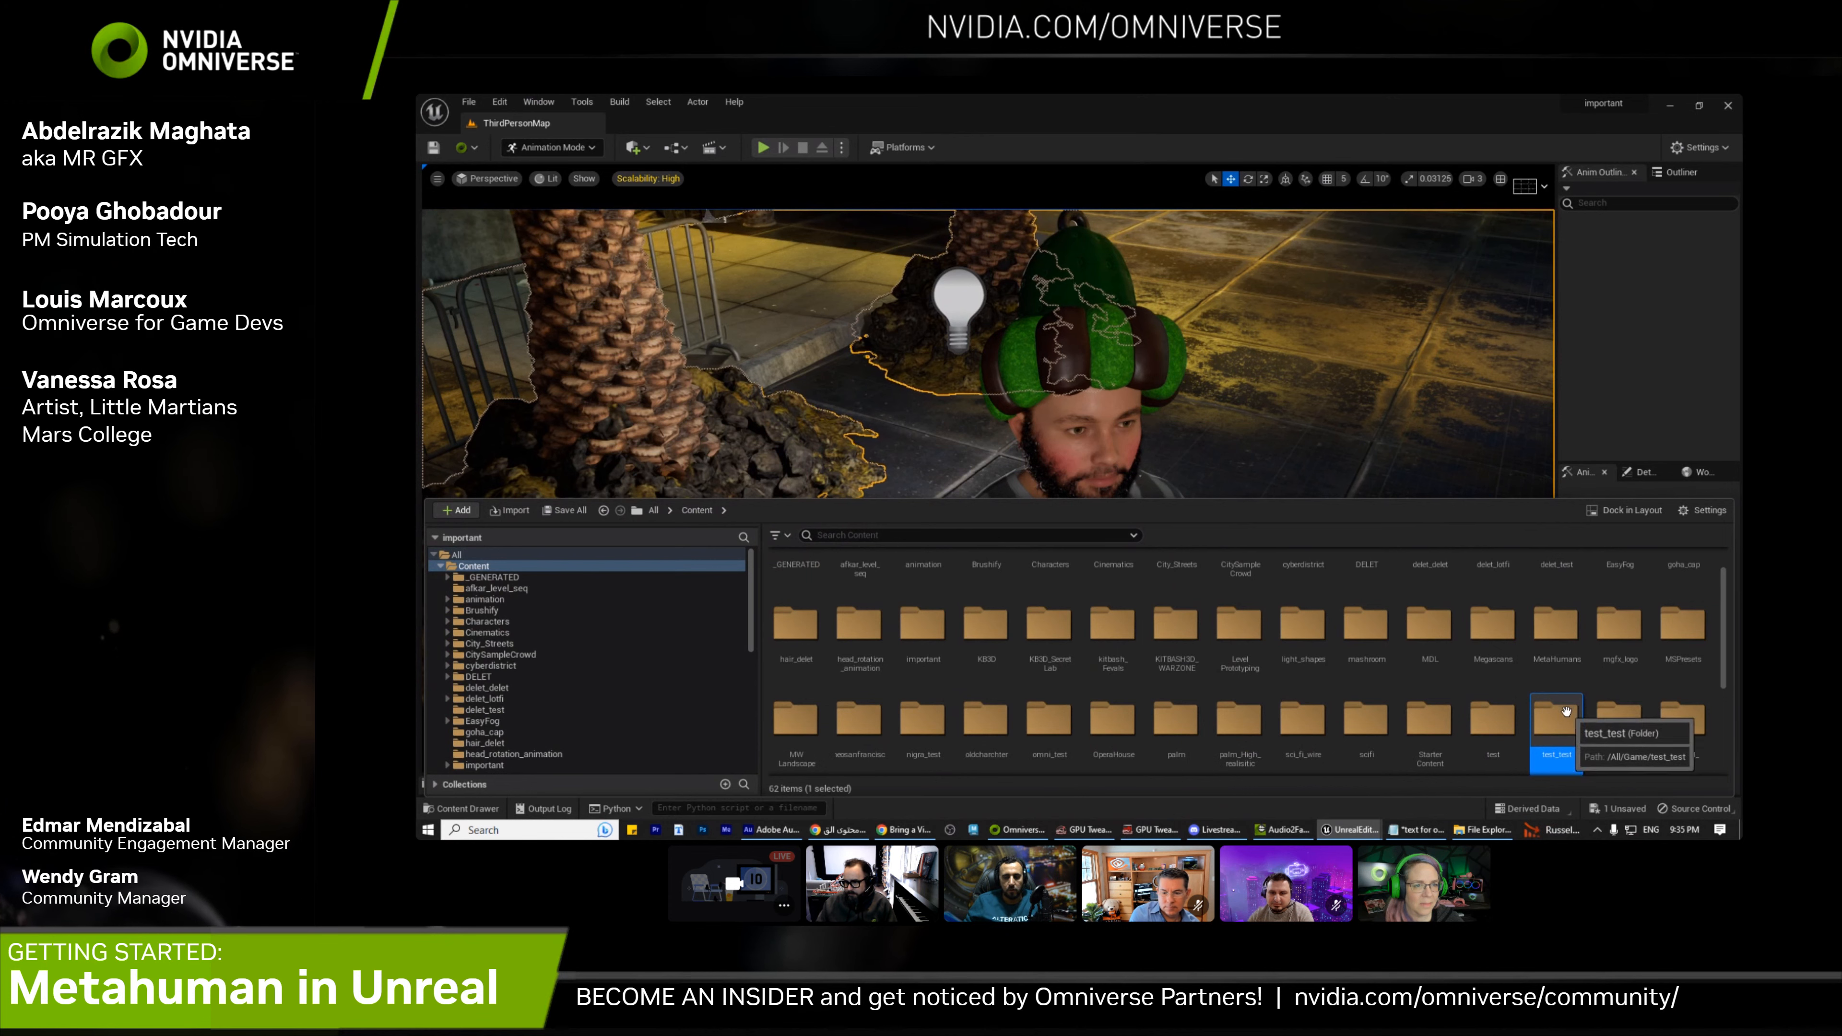
pyautogui.doubleClick(1555, 758)
pyautogui.rightClick(1045, 612)
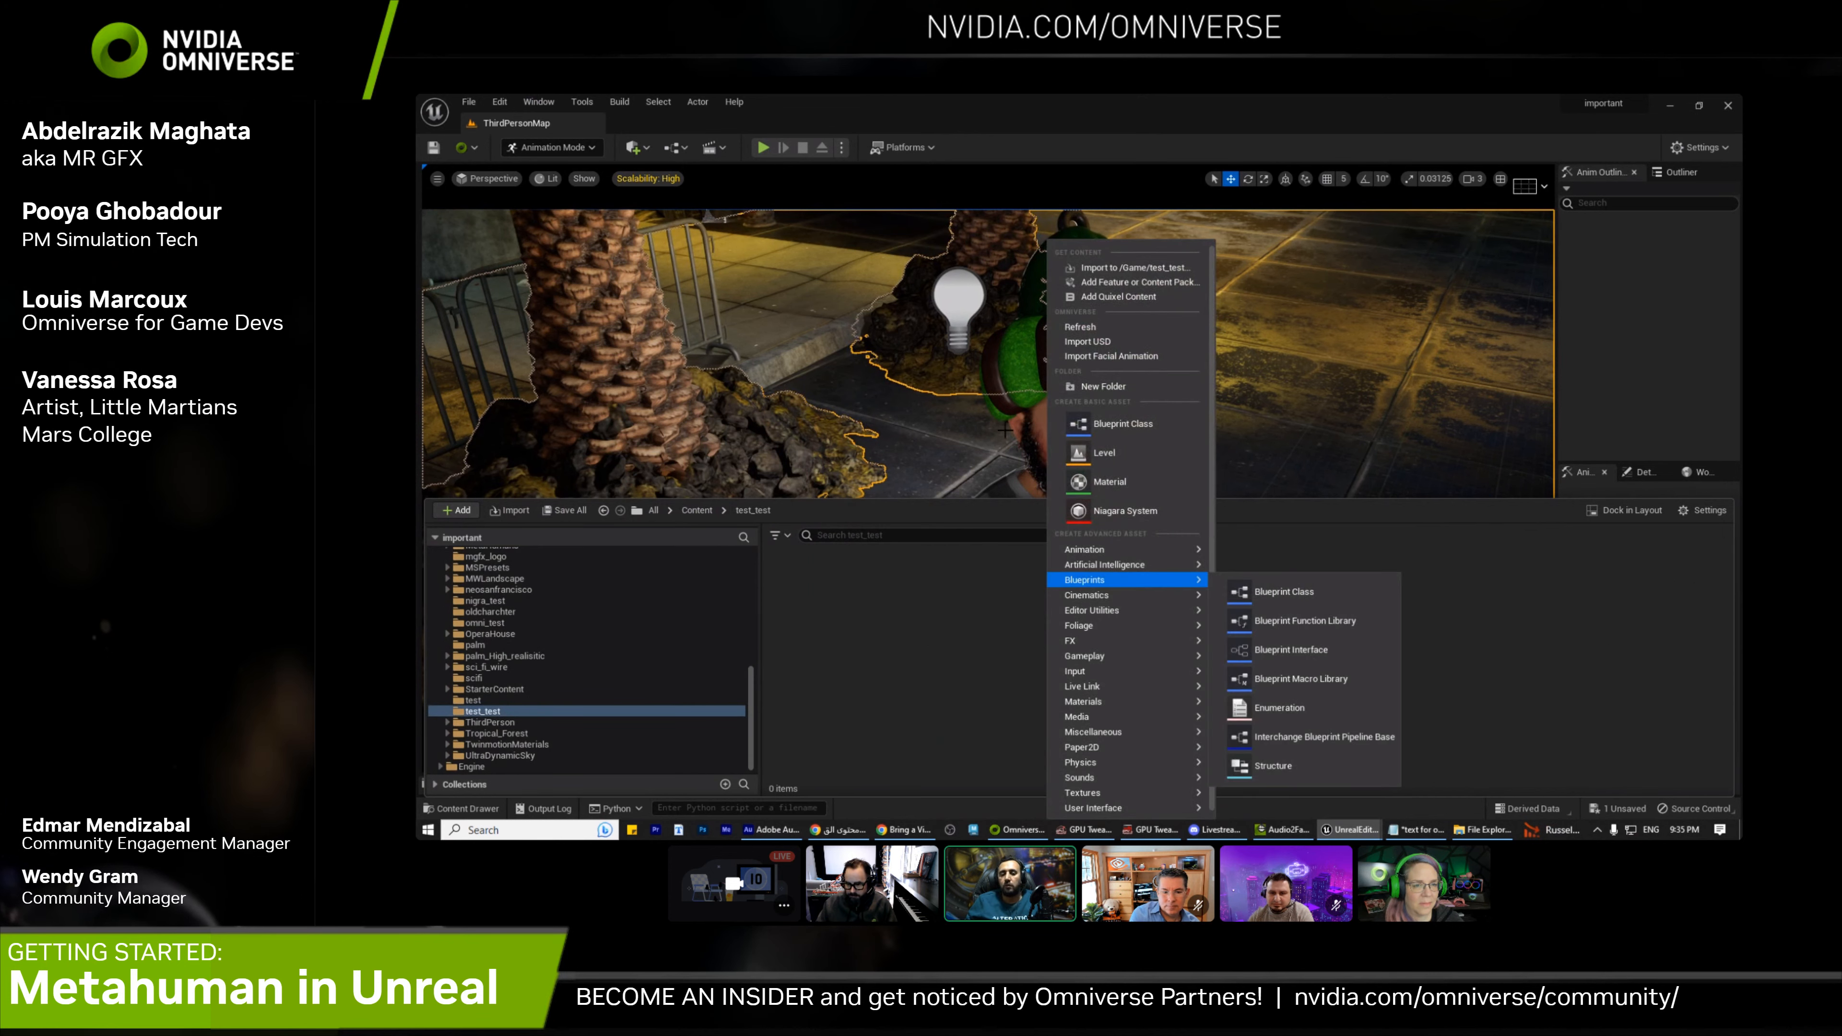
pyautogui.click(901, 646)
pyautogui.rightClick(901, 647)
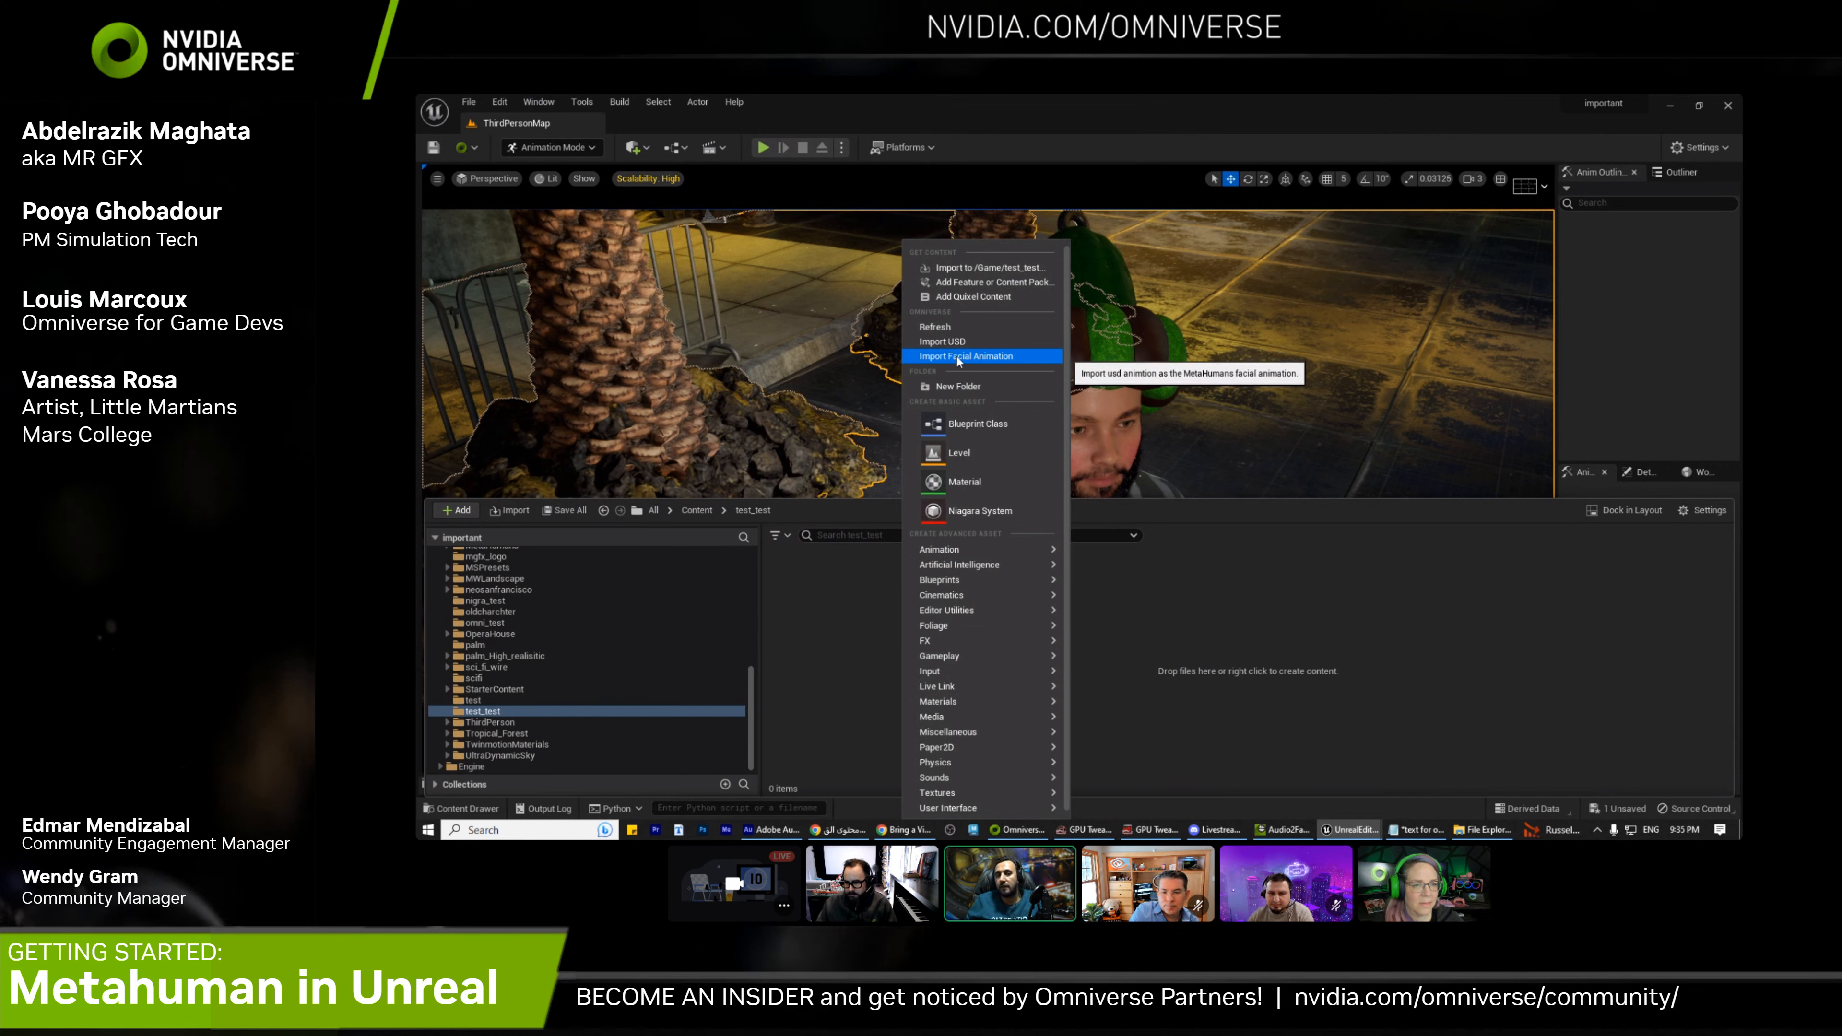
pyautogui.moveTo(972, 808)
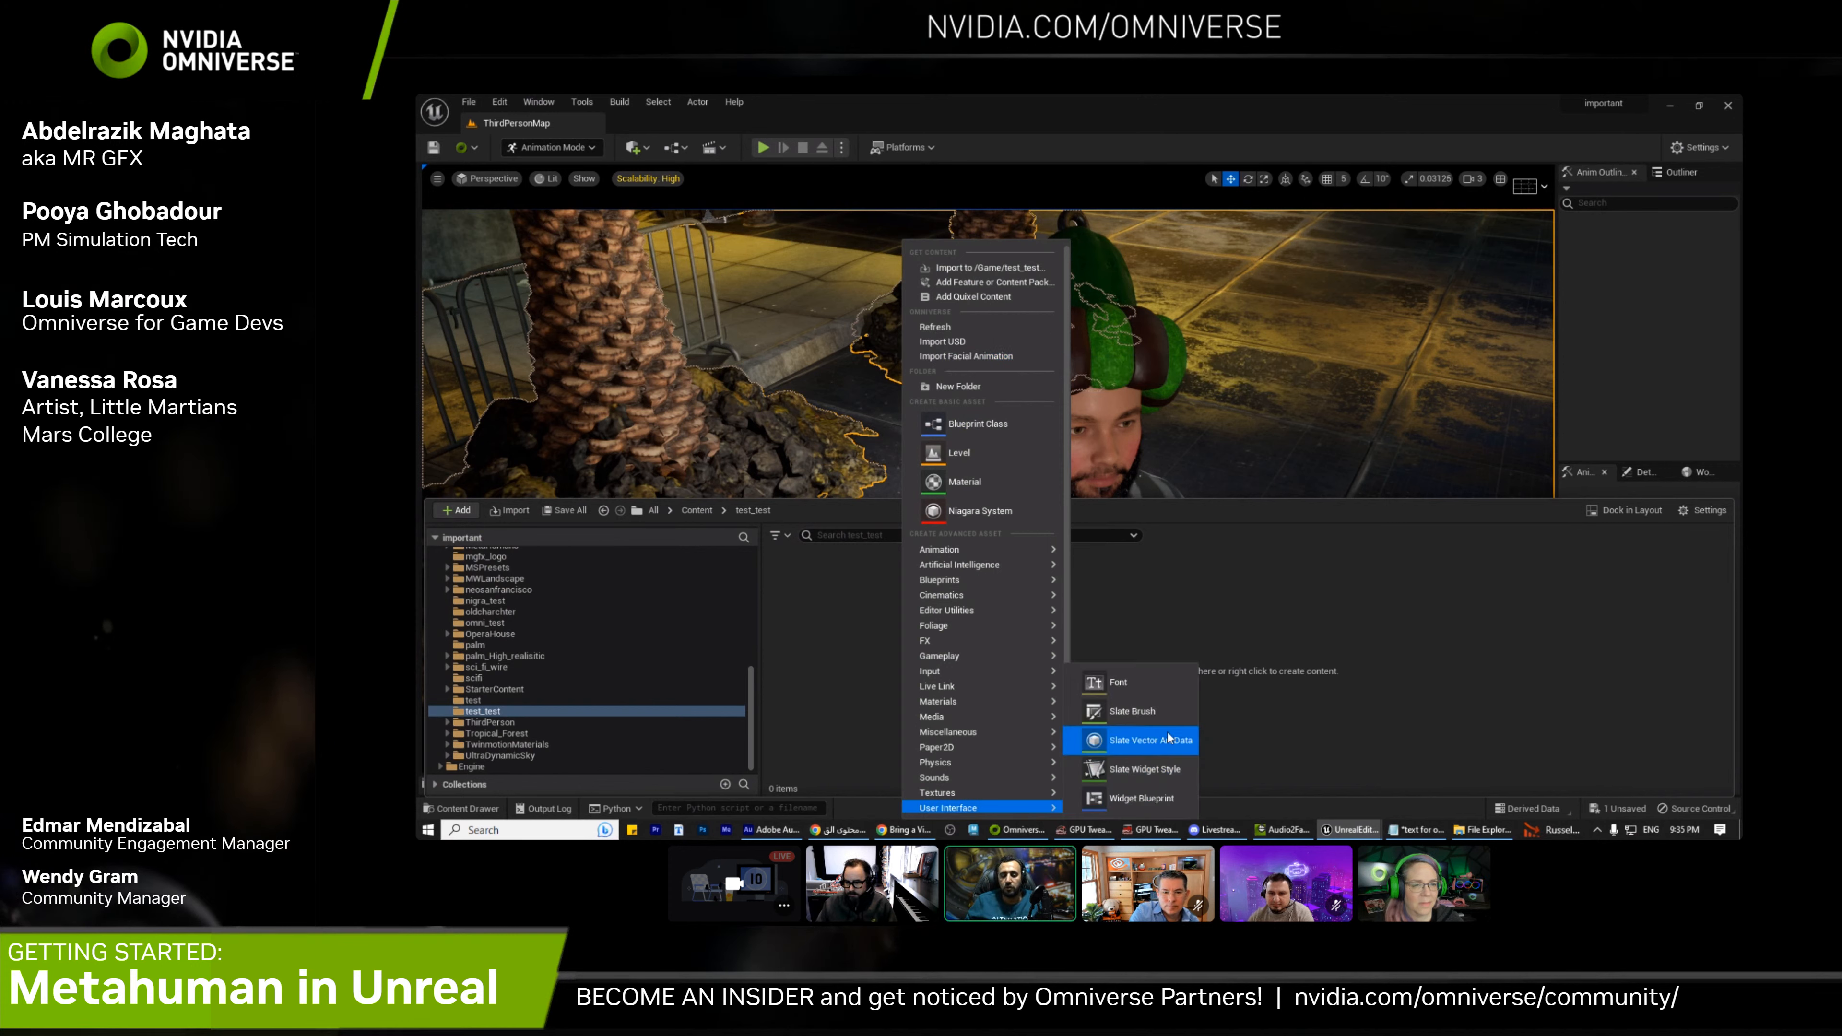
pyautogui.click(1169, 737)
# Switch to Omniverse Launcher, look up the UE 5.1 Connector among the Exchange connectors, and close the launcher
pyautogui.click(1032, 832)
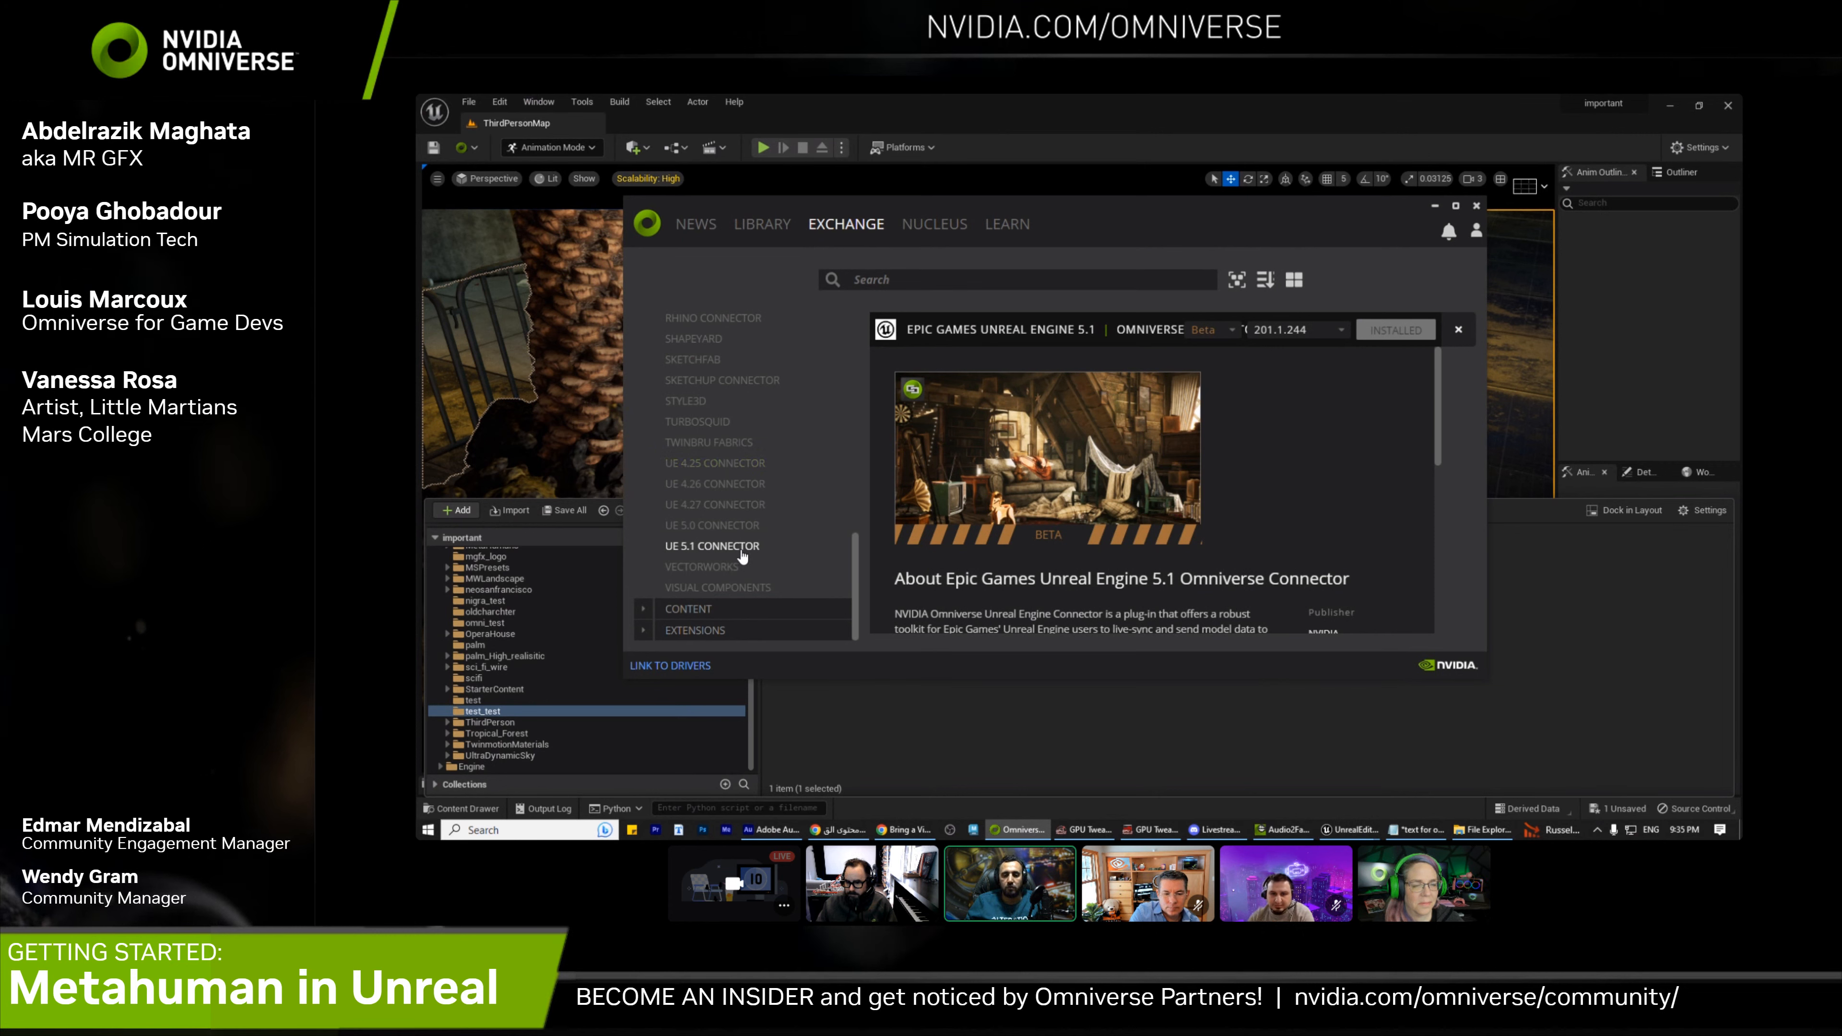
pyautogui.moveTo(860, 569); pyautogui.dragTo(868, 533)
pyautogui.click(846, 225)
pyautogui.scroll(5, 799, 491)
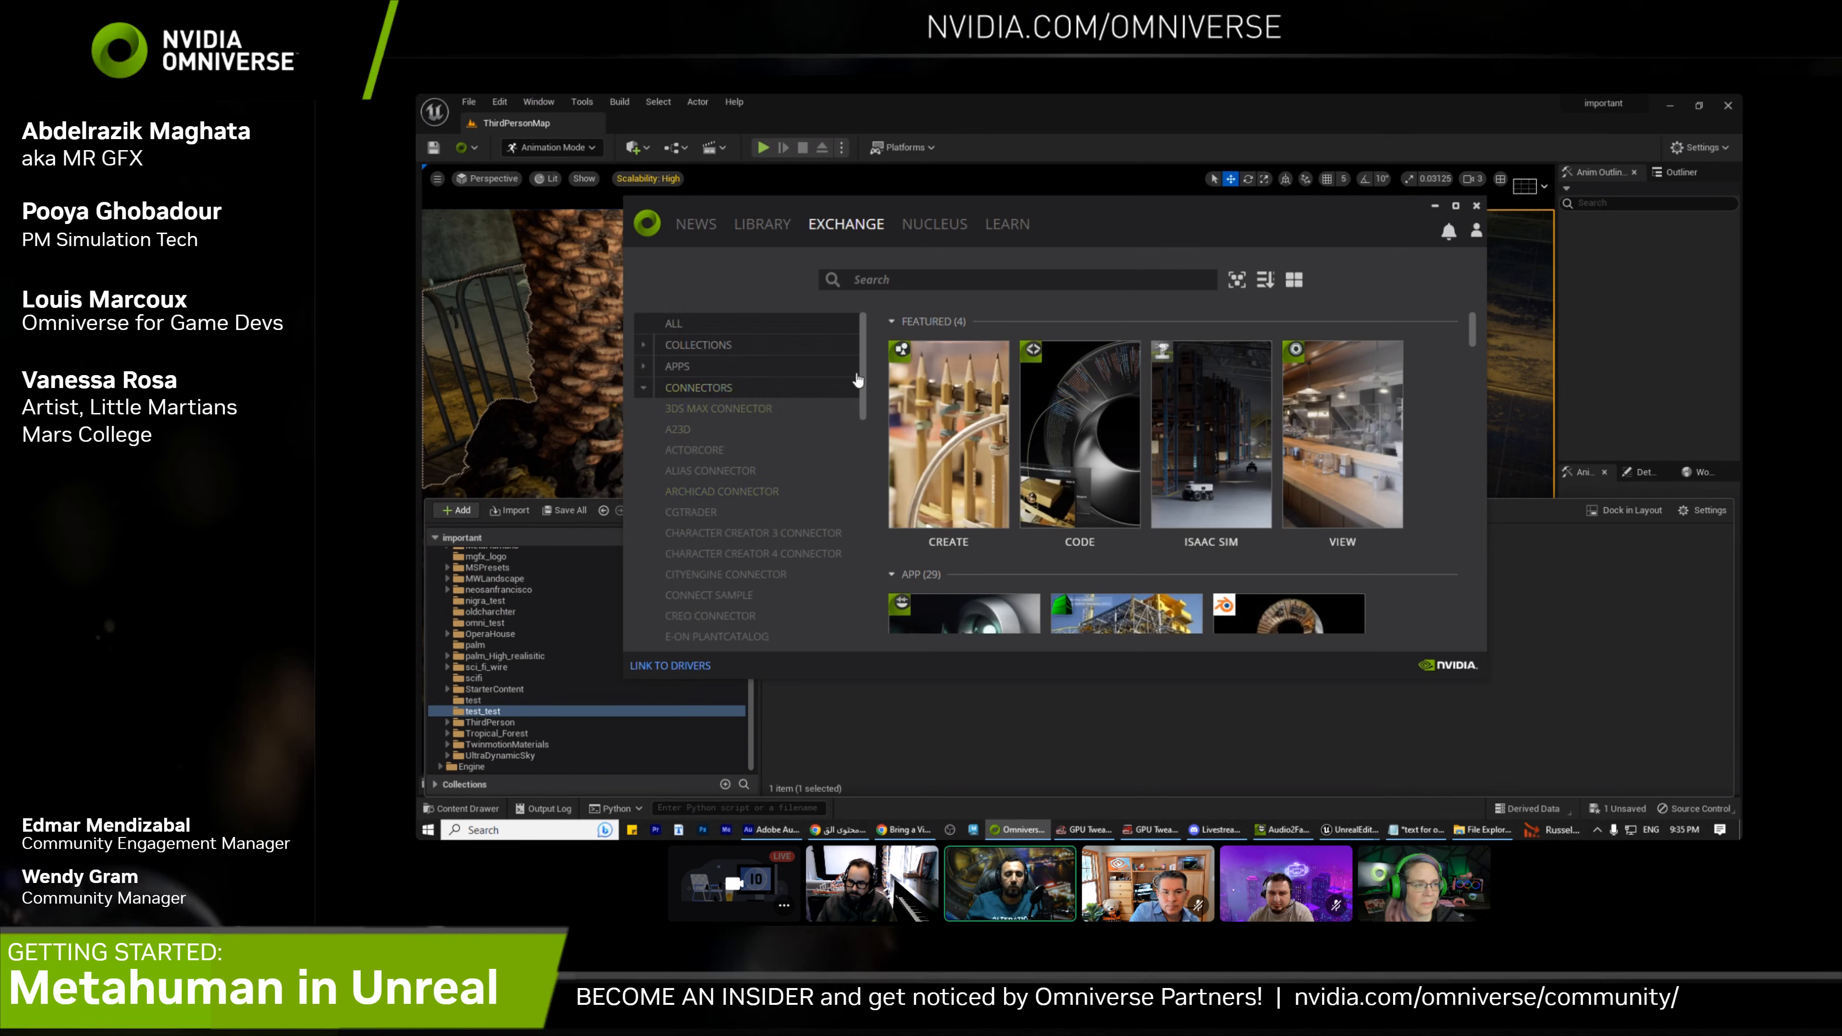
pyautogui.moveTo(859, 385); pyautogui.dragTo(878, 605)
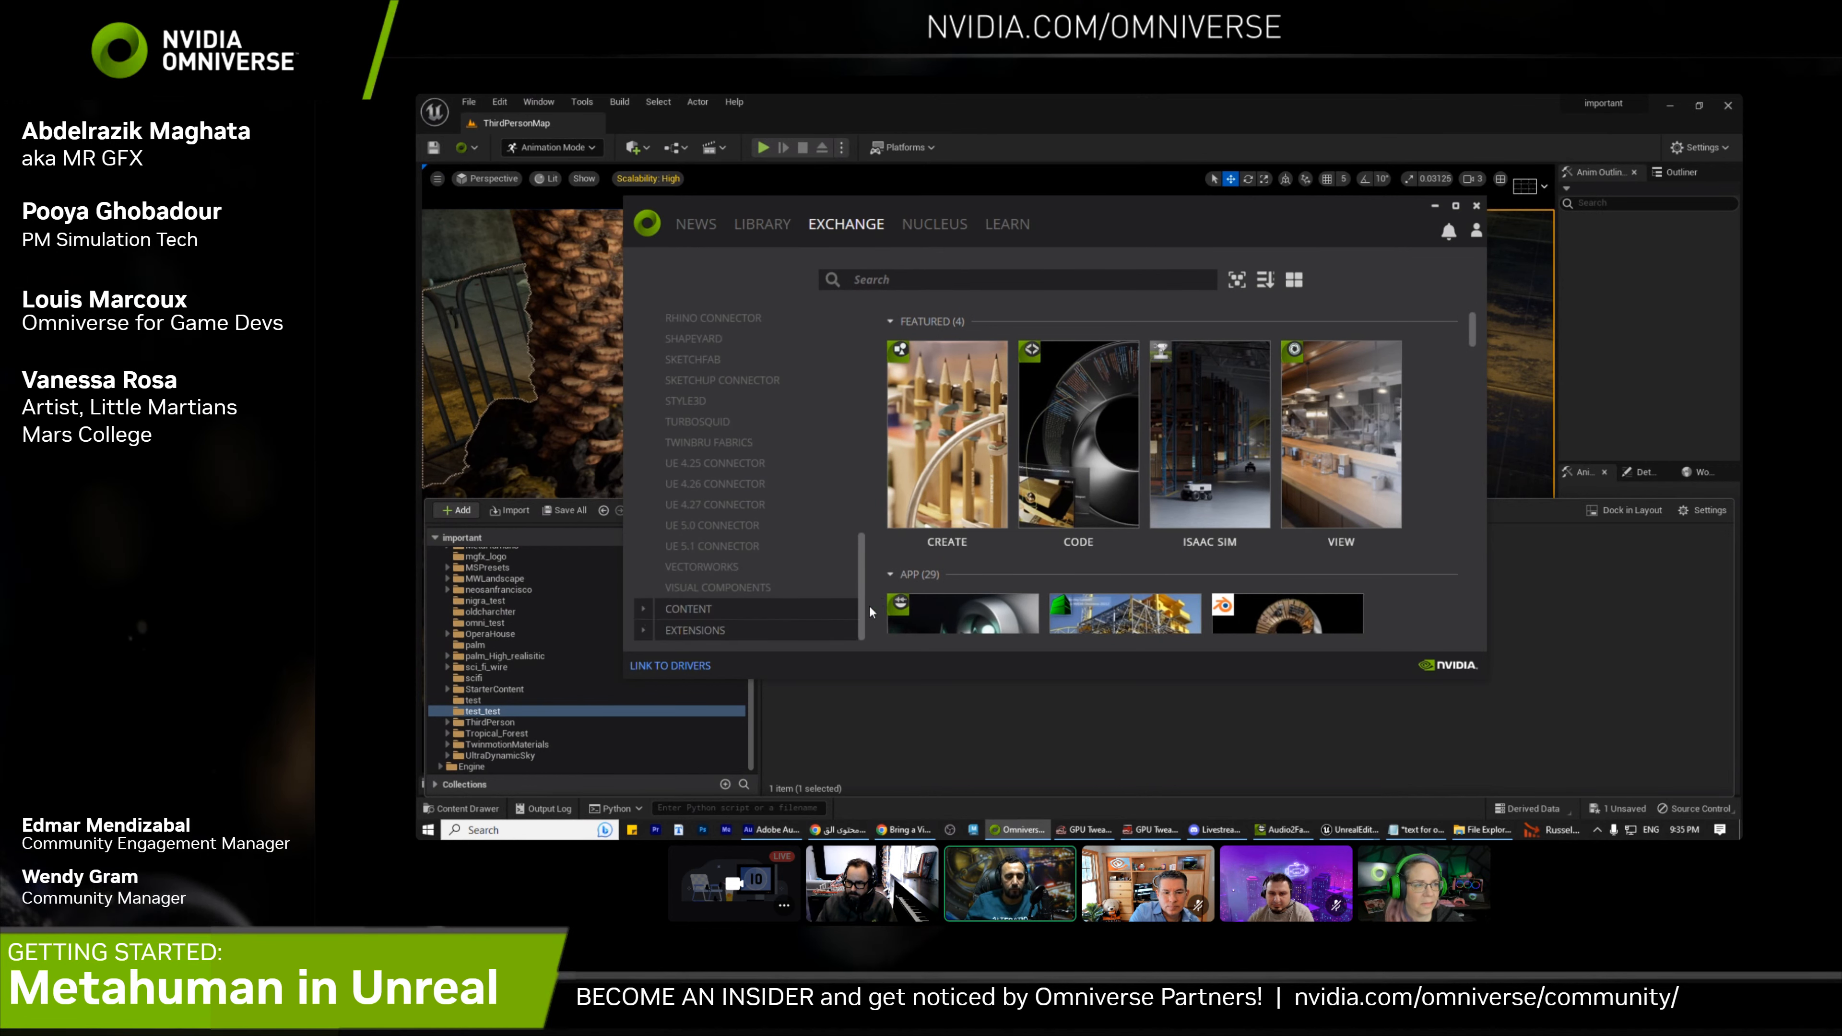
pyautogui.click(727, 546)
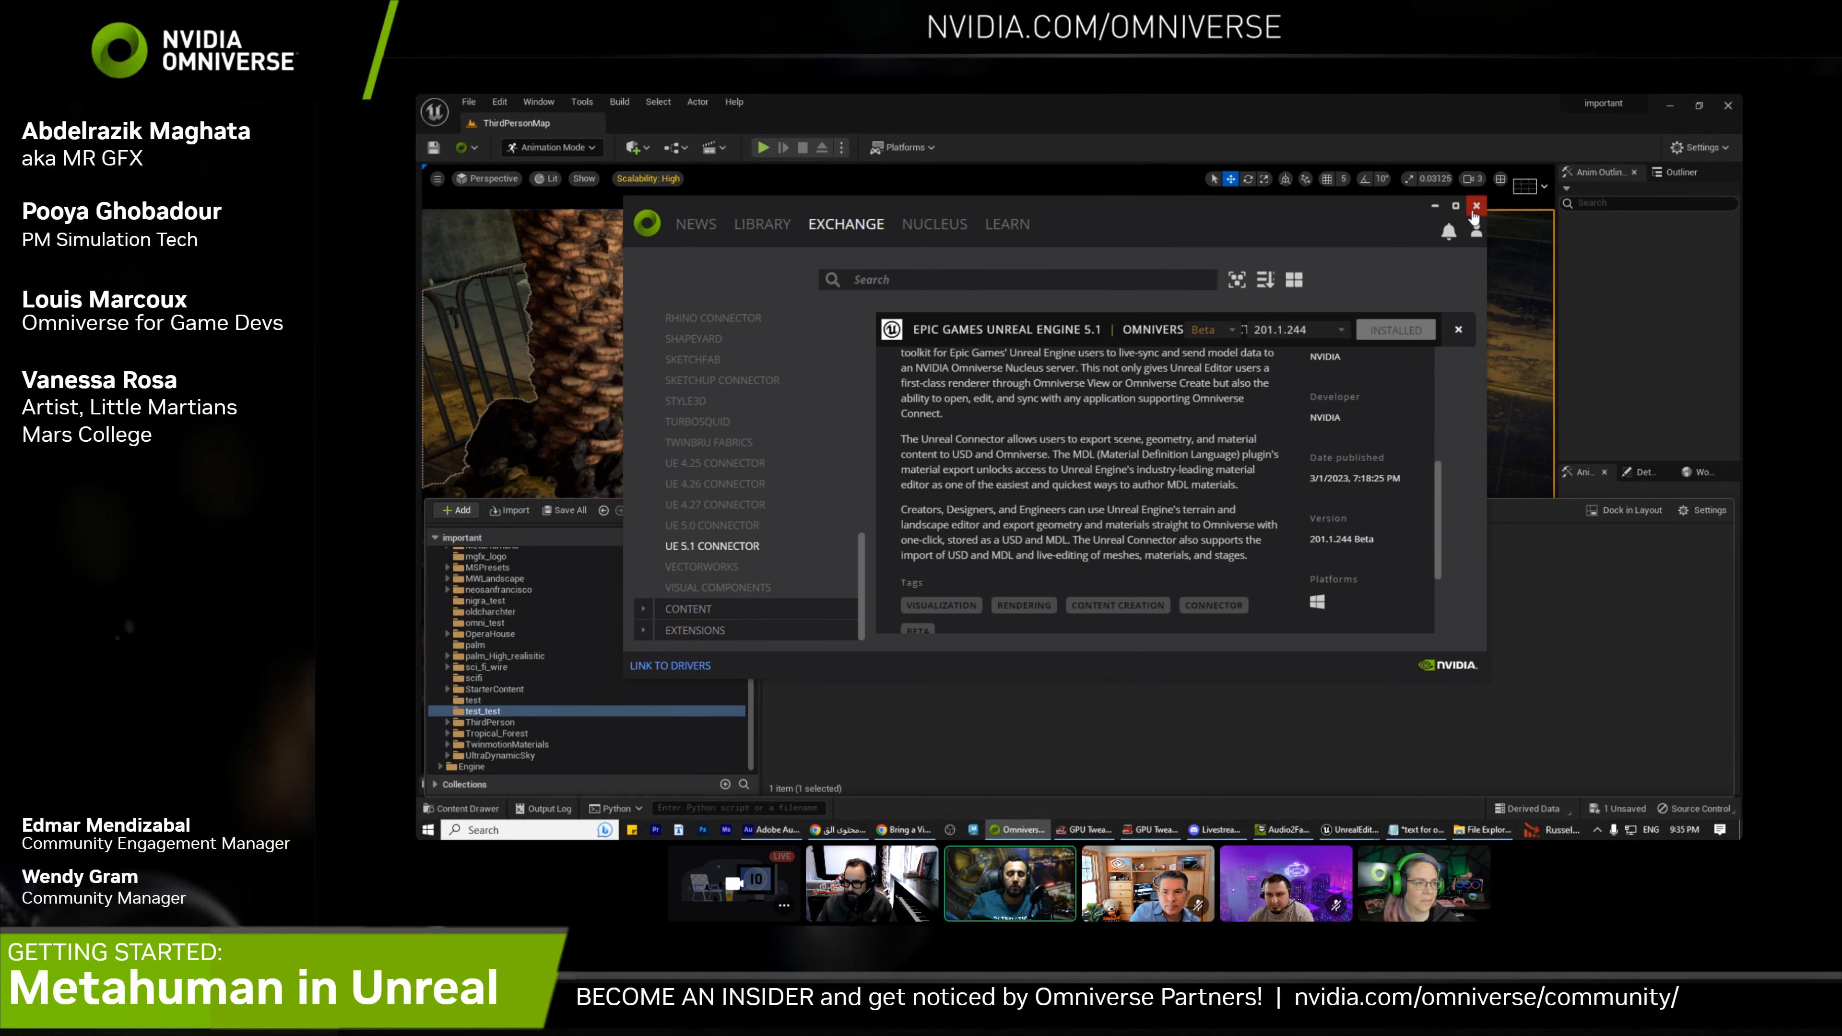
pyautogui.click(1476, 206)
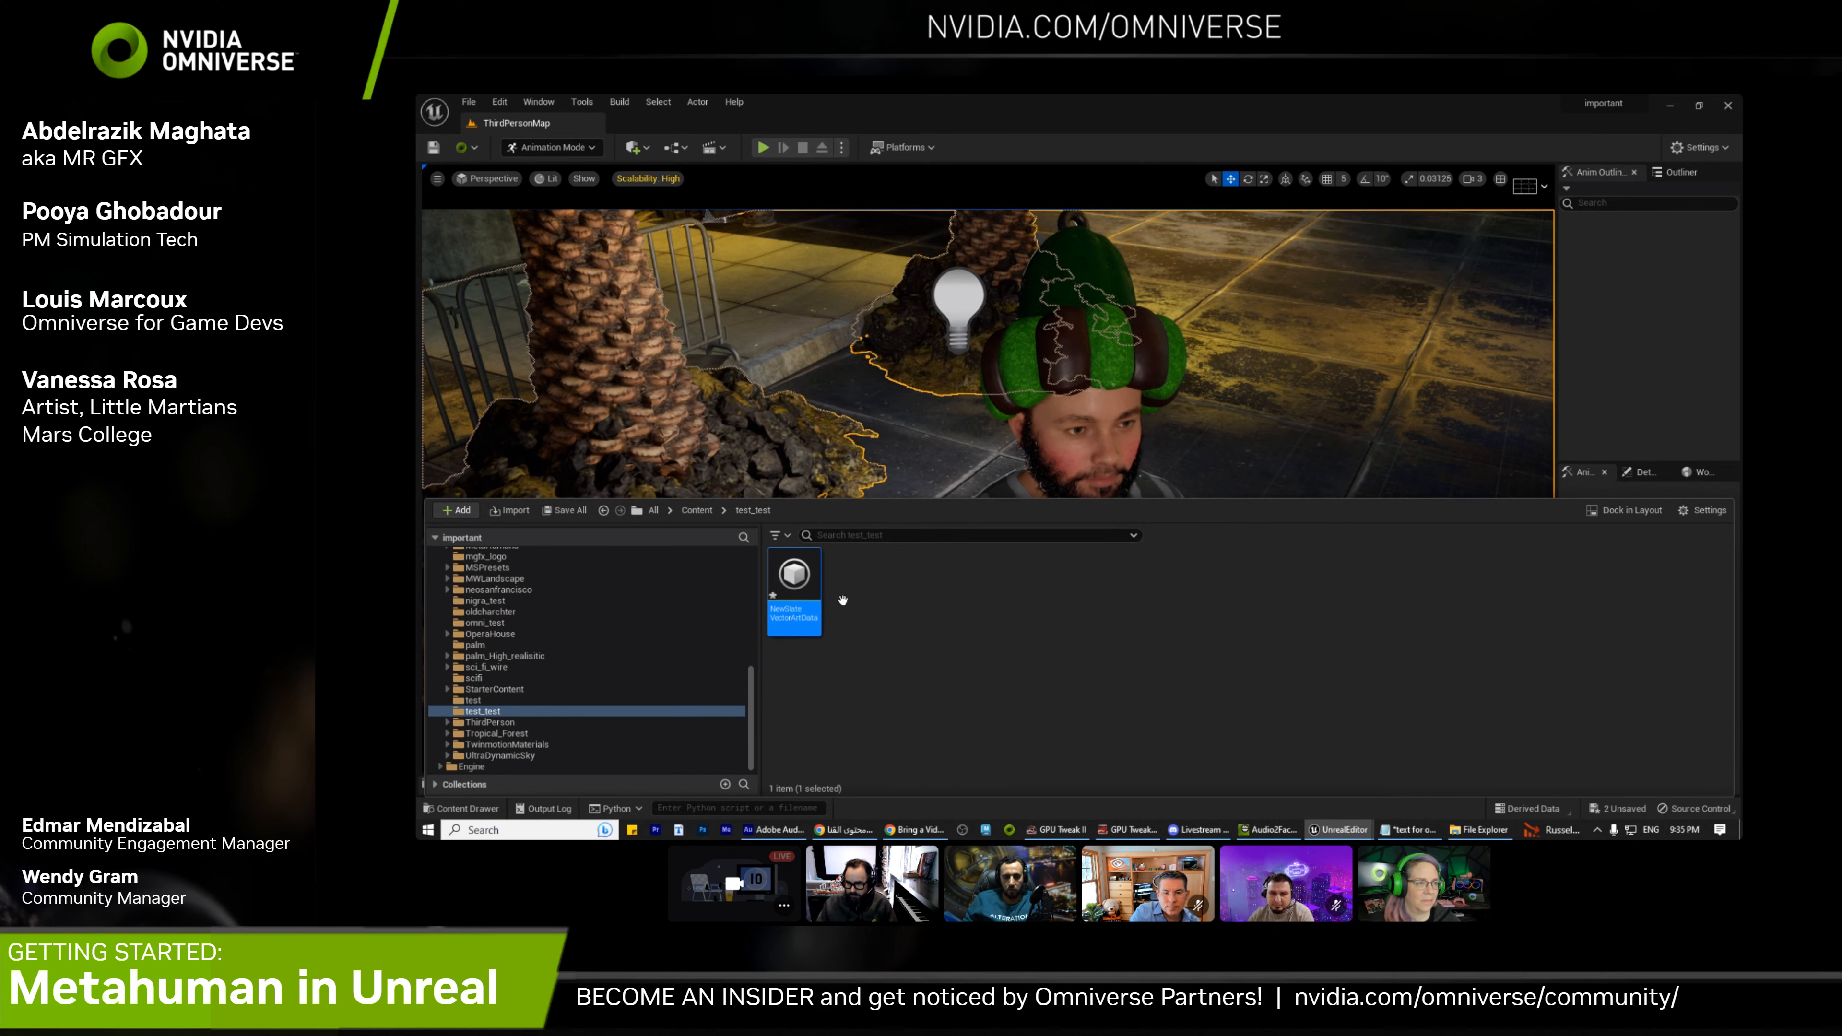
# Delete the stray Slate vector art asset from the test_test folder
pyautogui.press('Delete')
pyautogui.click(965, 685)
# Start a facial animation import into the test_test folder with omni_test.usd from the delet folder as the input USD file
pyautogui.rightClick(926, 612)
pyautogui.moveTo(926, 611)
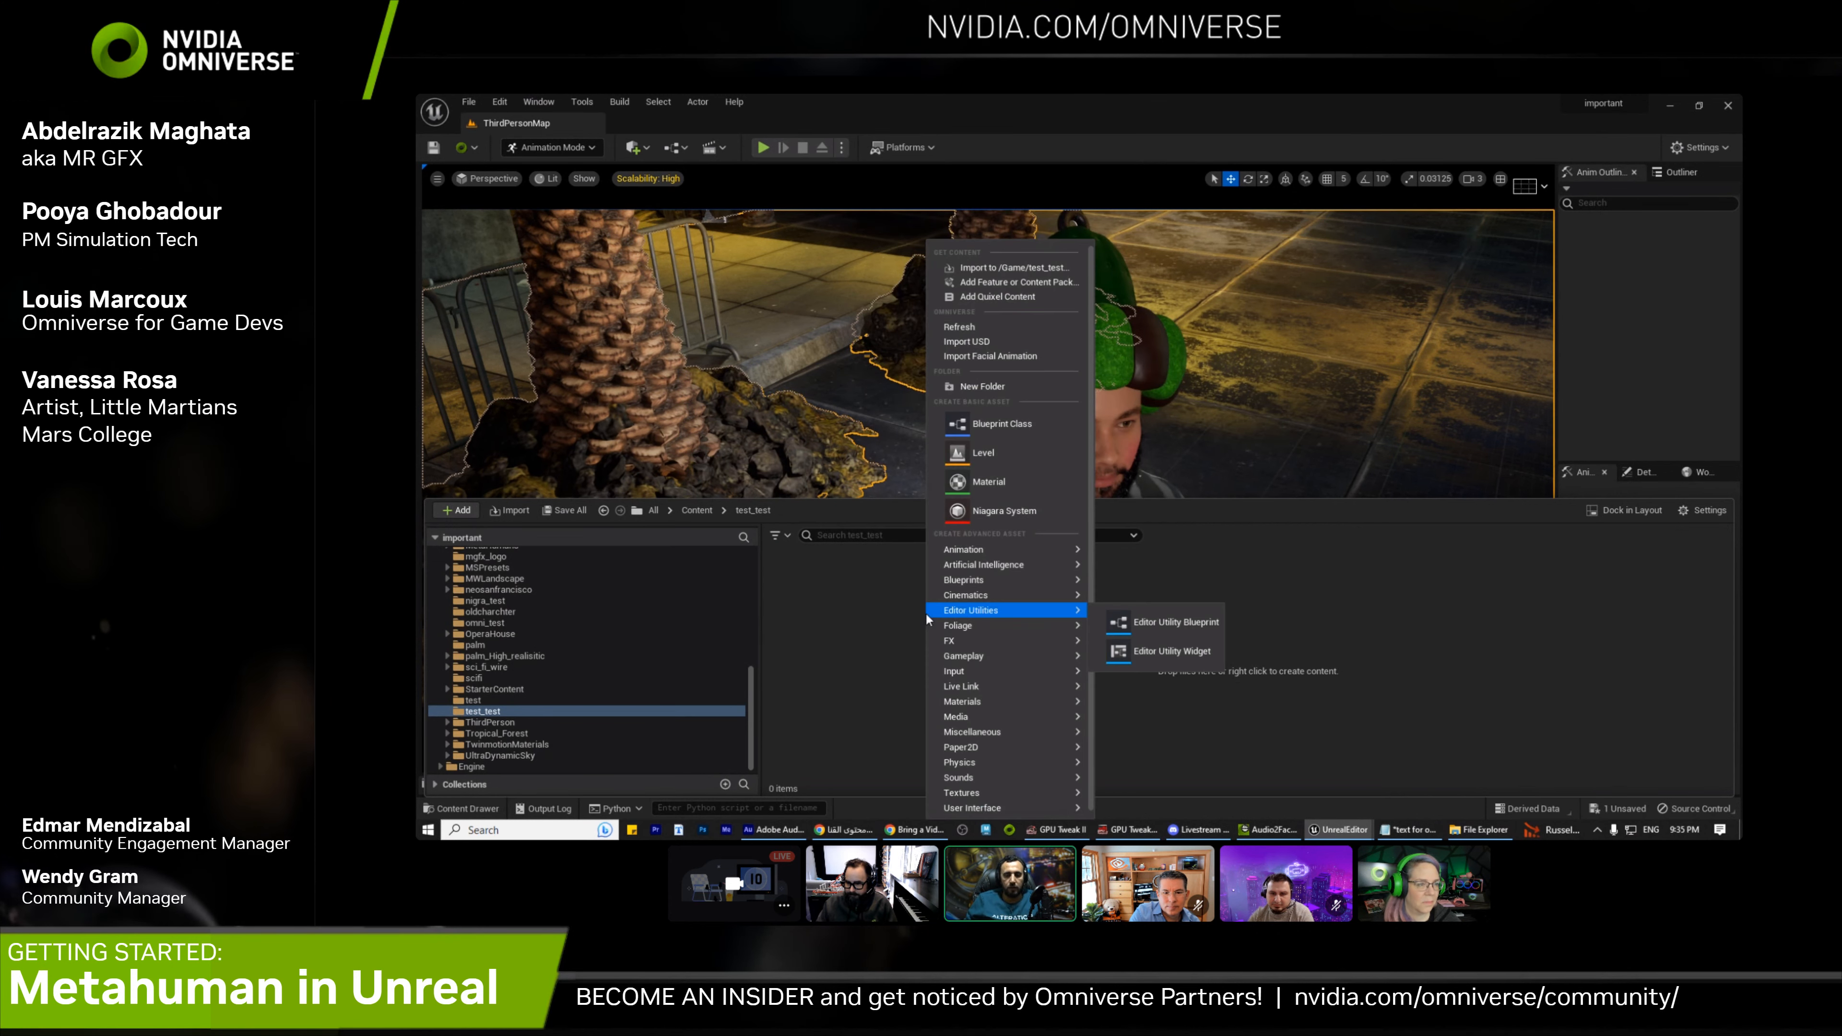
pyautogui.click(988, 359)
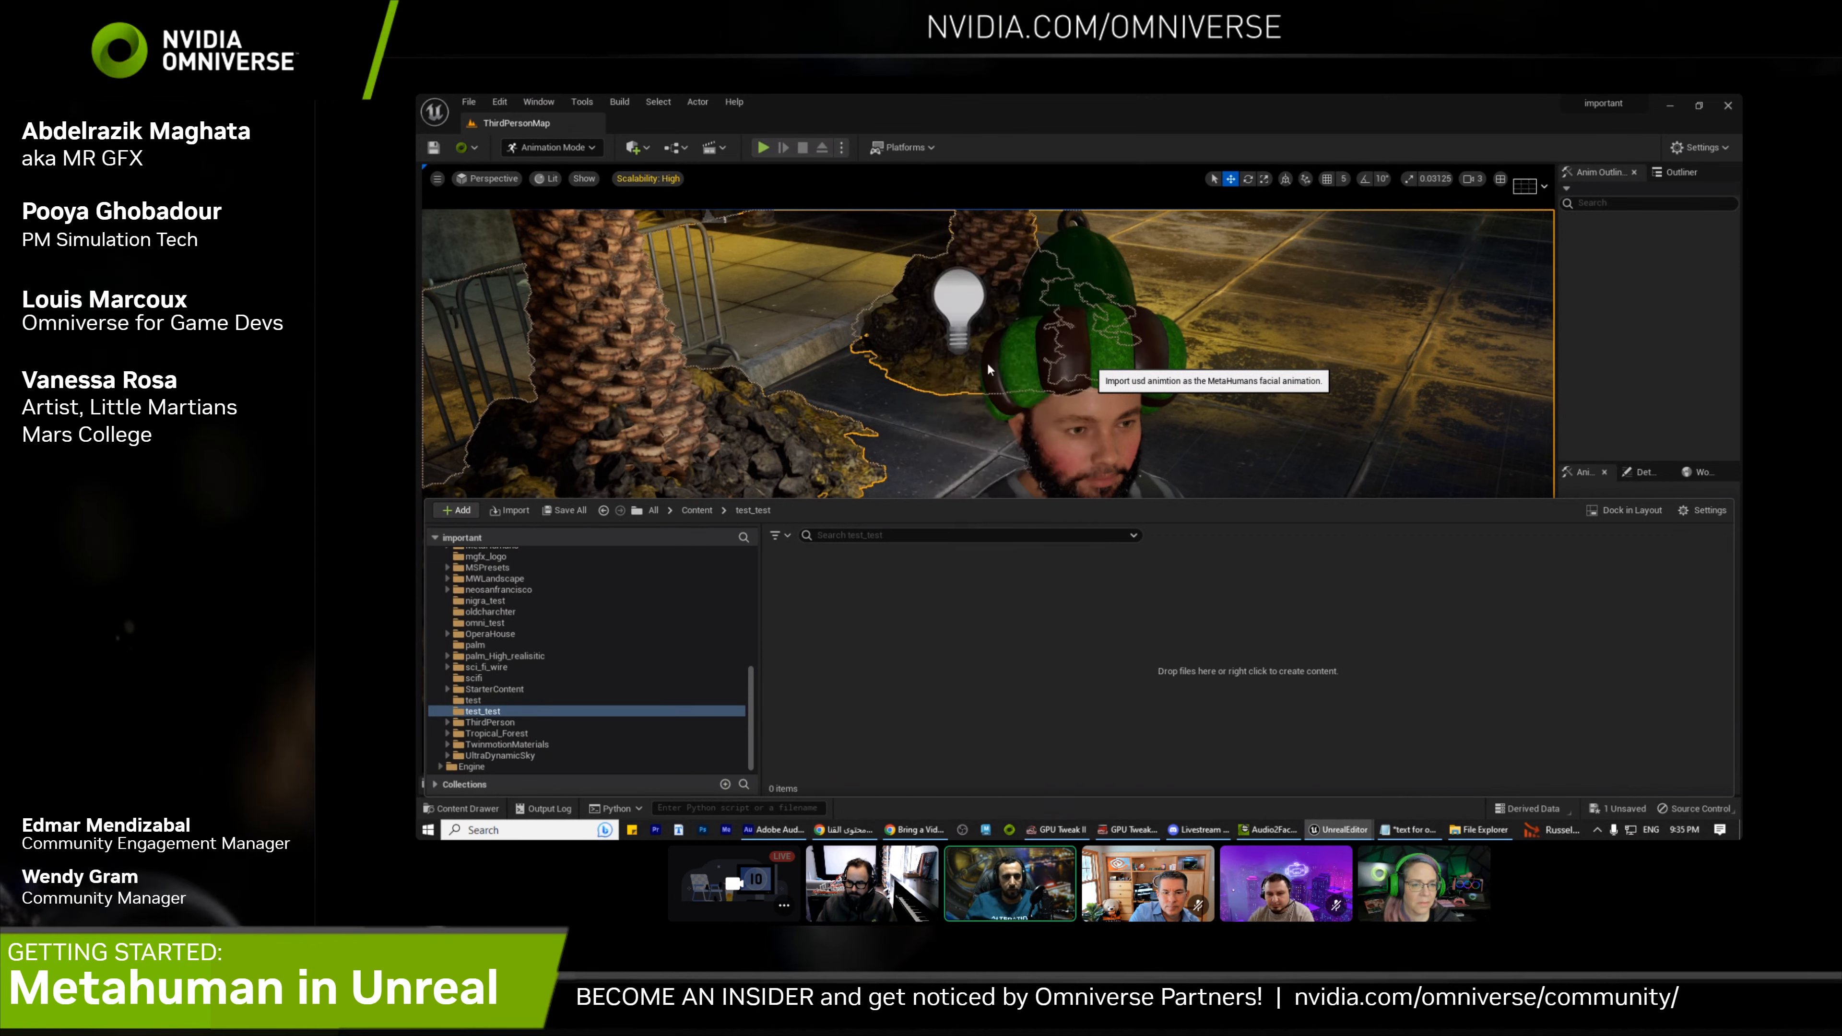
pyautogui.click(1204, 414)
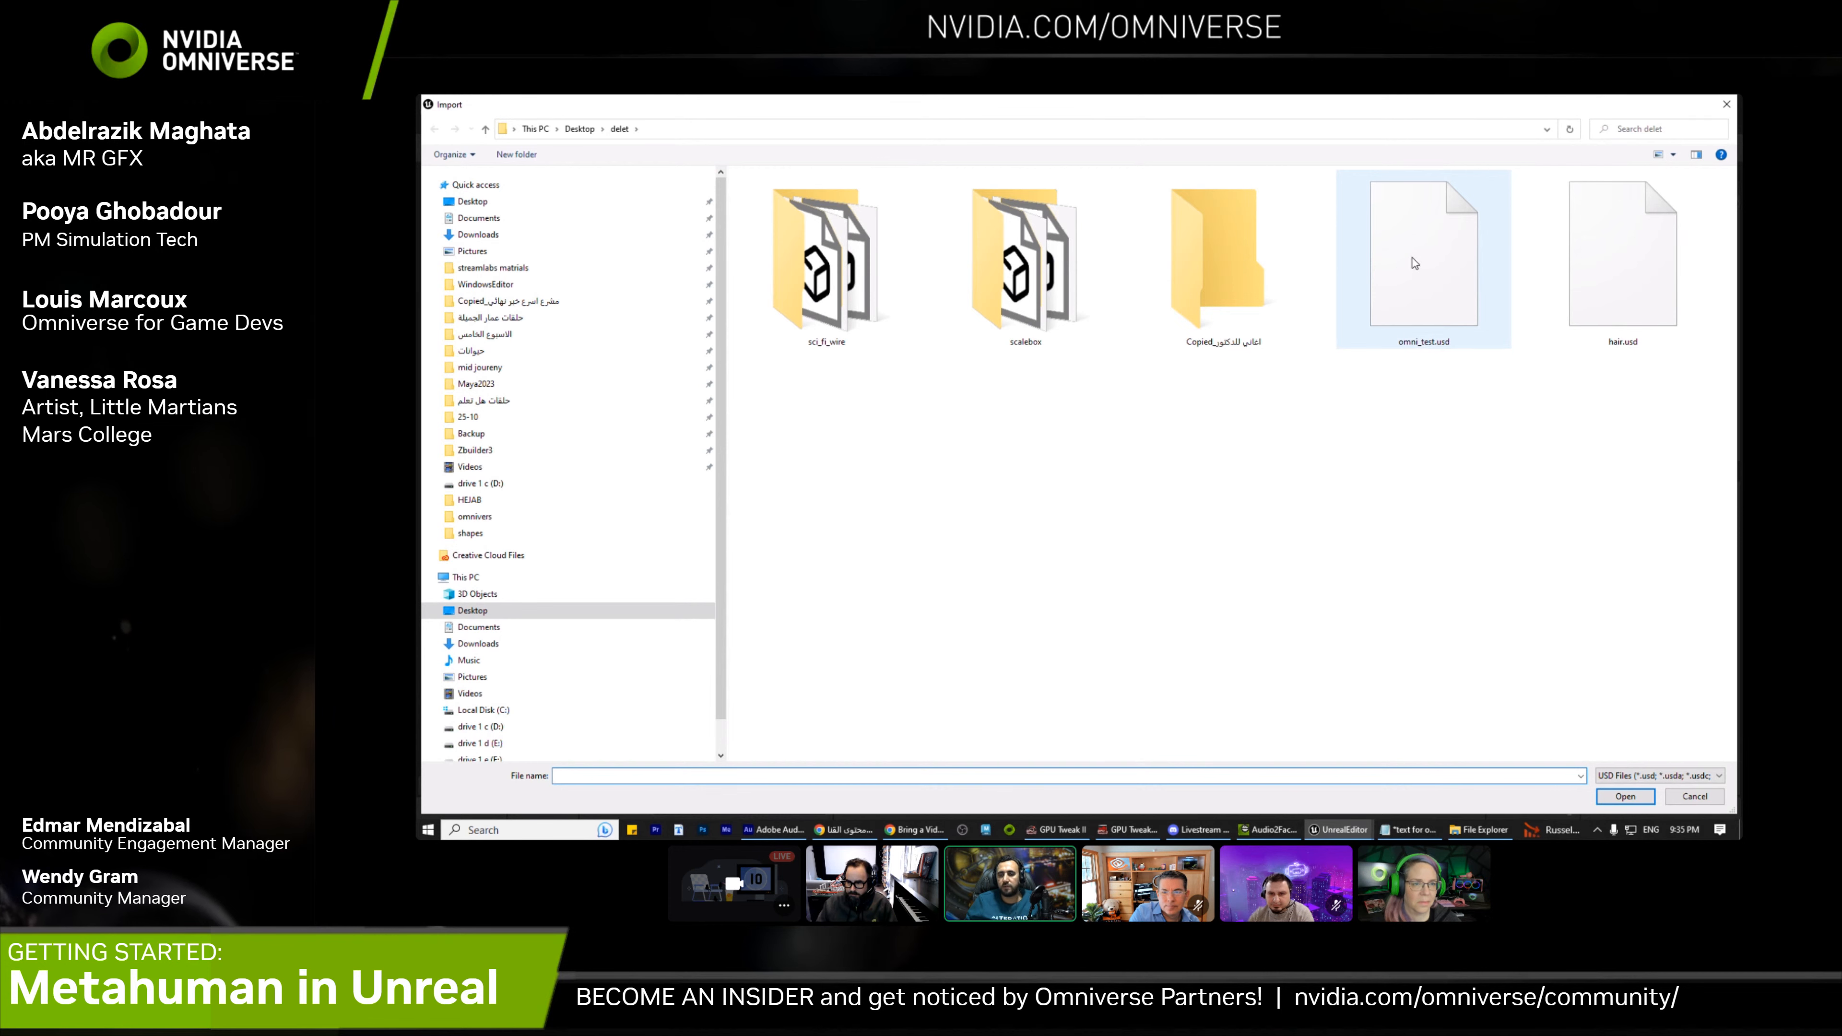
pyautogui.doubleClick(1427, 285)
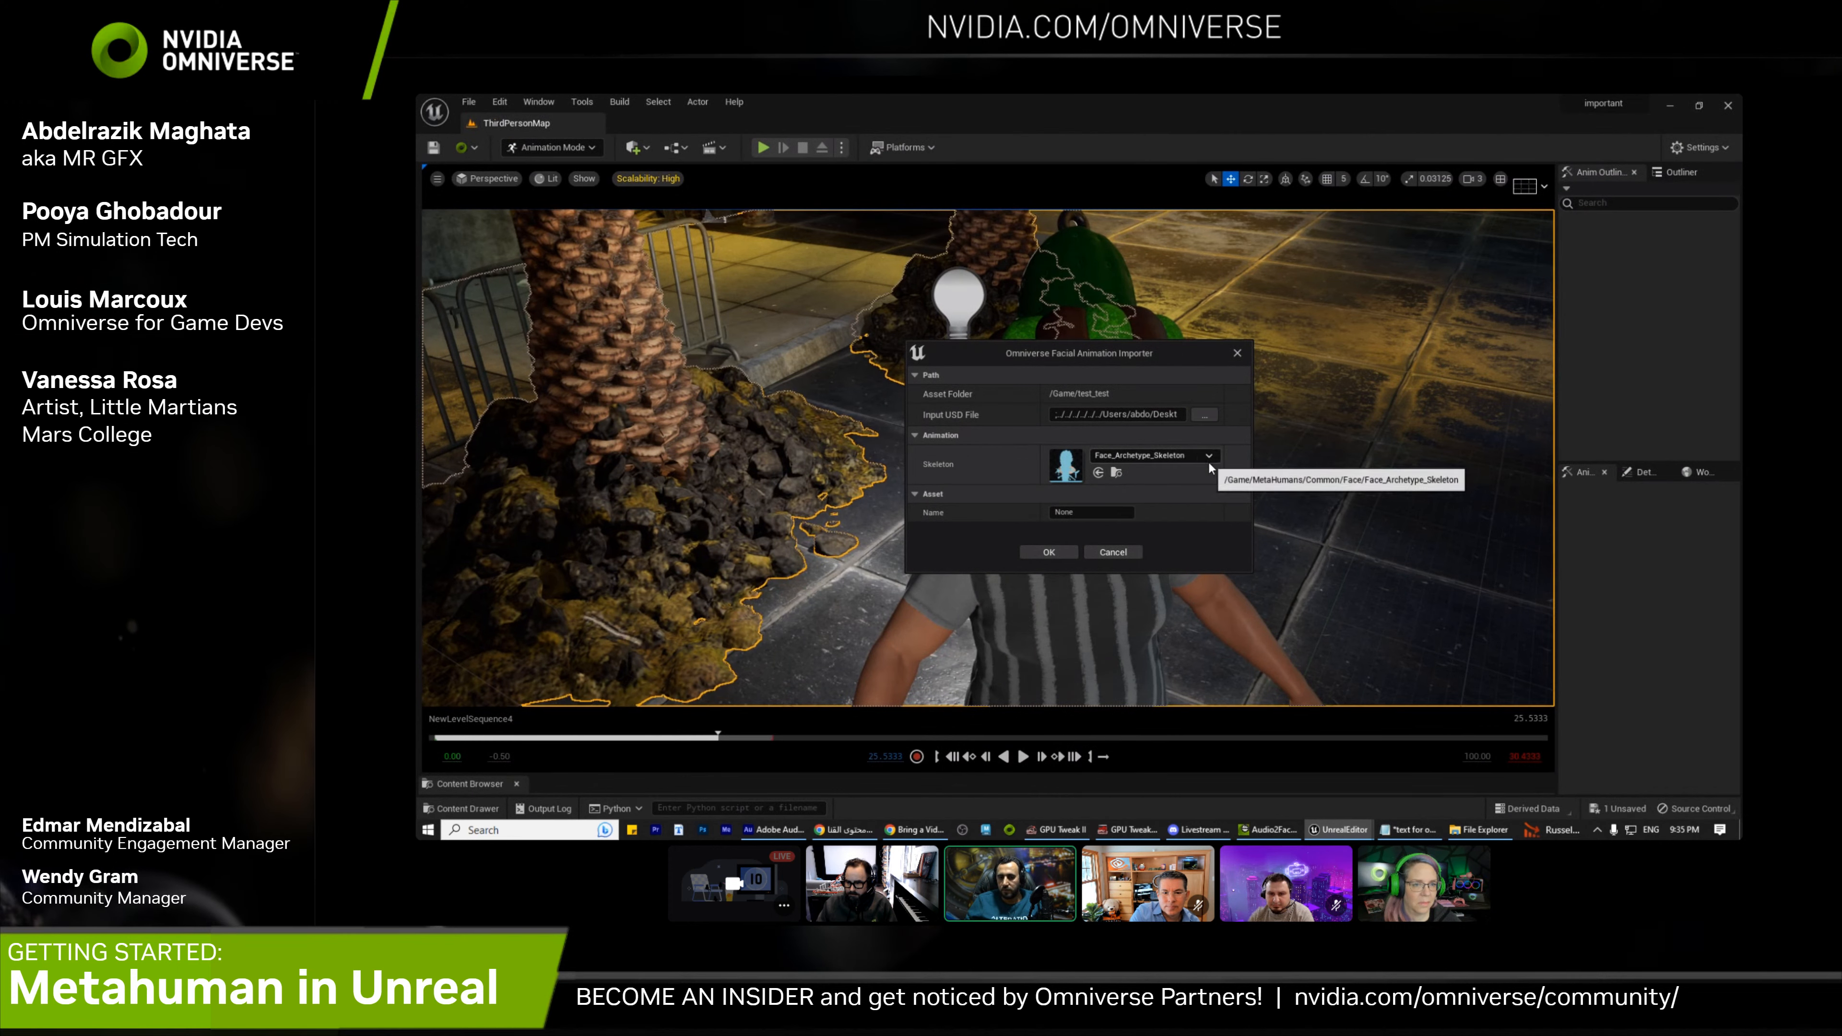
# Choose the Face_Archetype_Skeleton under MetaHumans/Common/Face as the target skeleton and import the facial animation
pyautogui.click(1206, 456)
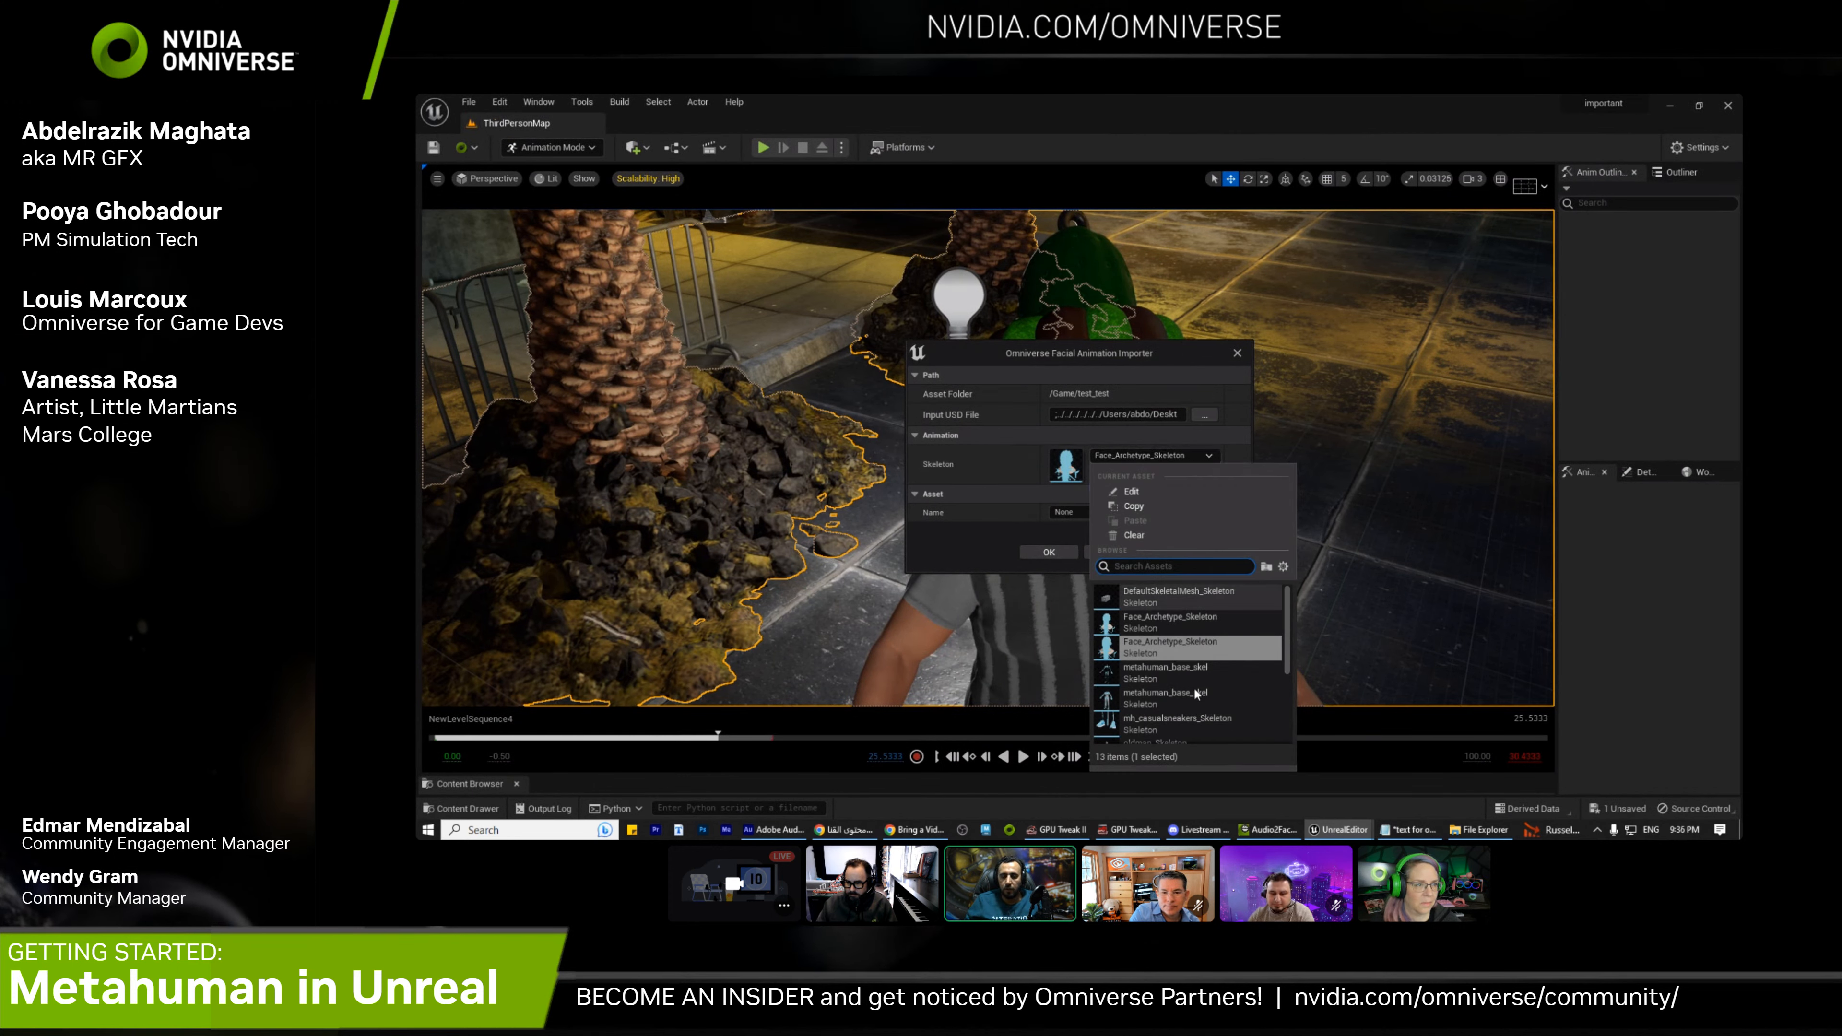
pyautogui.moveTo(1287, 623); pyautogui.dragTo(1287, 678)
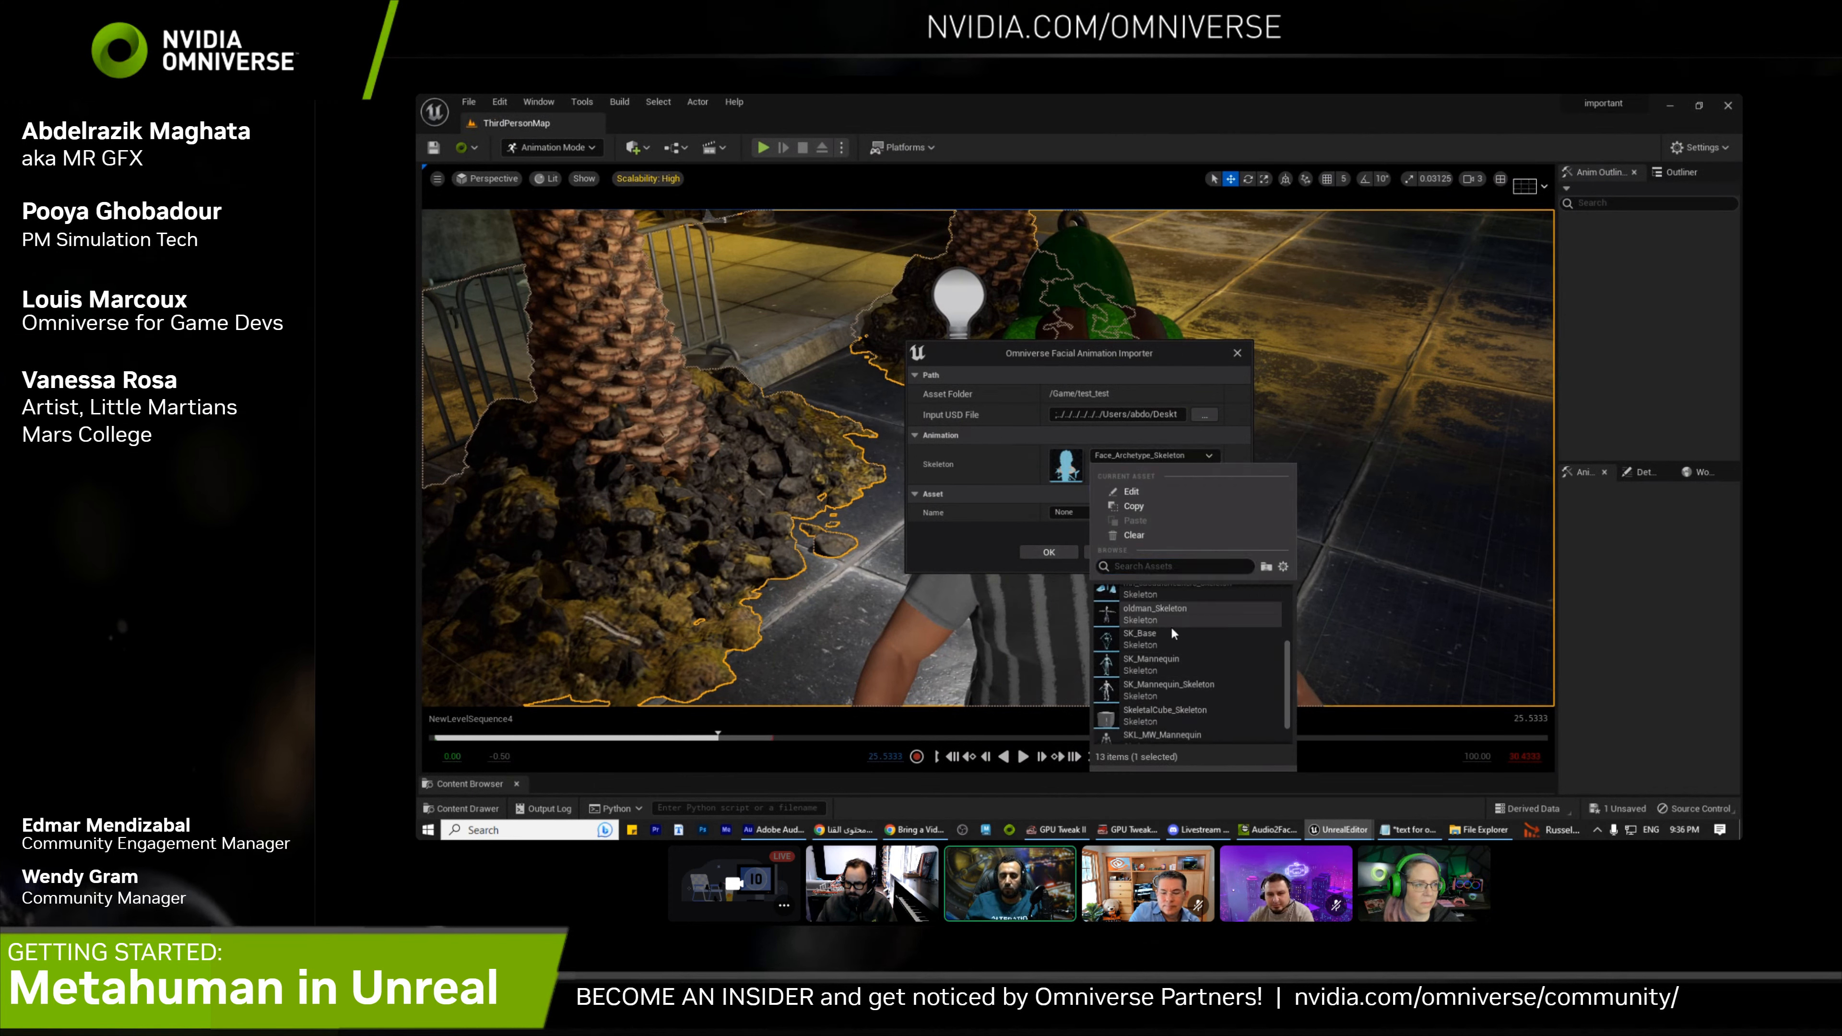
pyautogui.moveTo(1285, 721); pyautogui.dragTo(1287, 616)
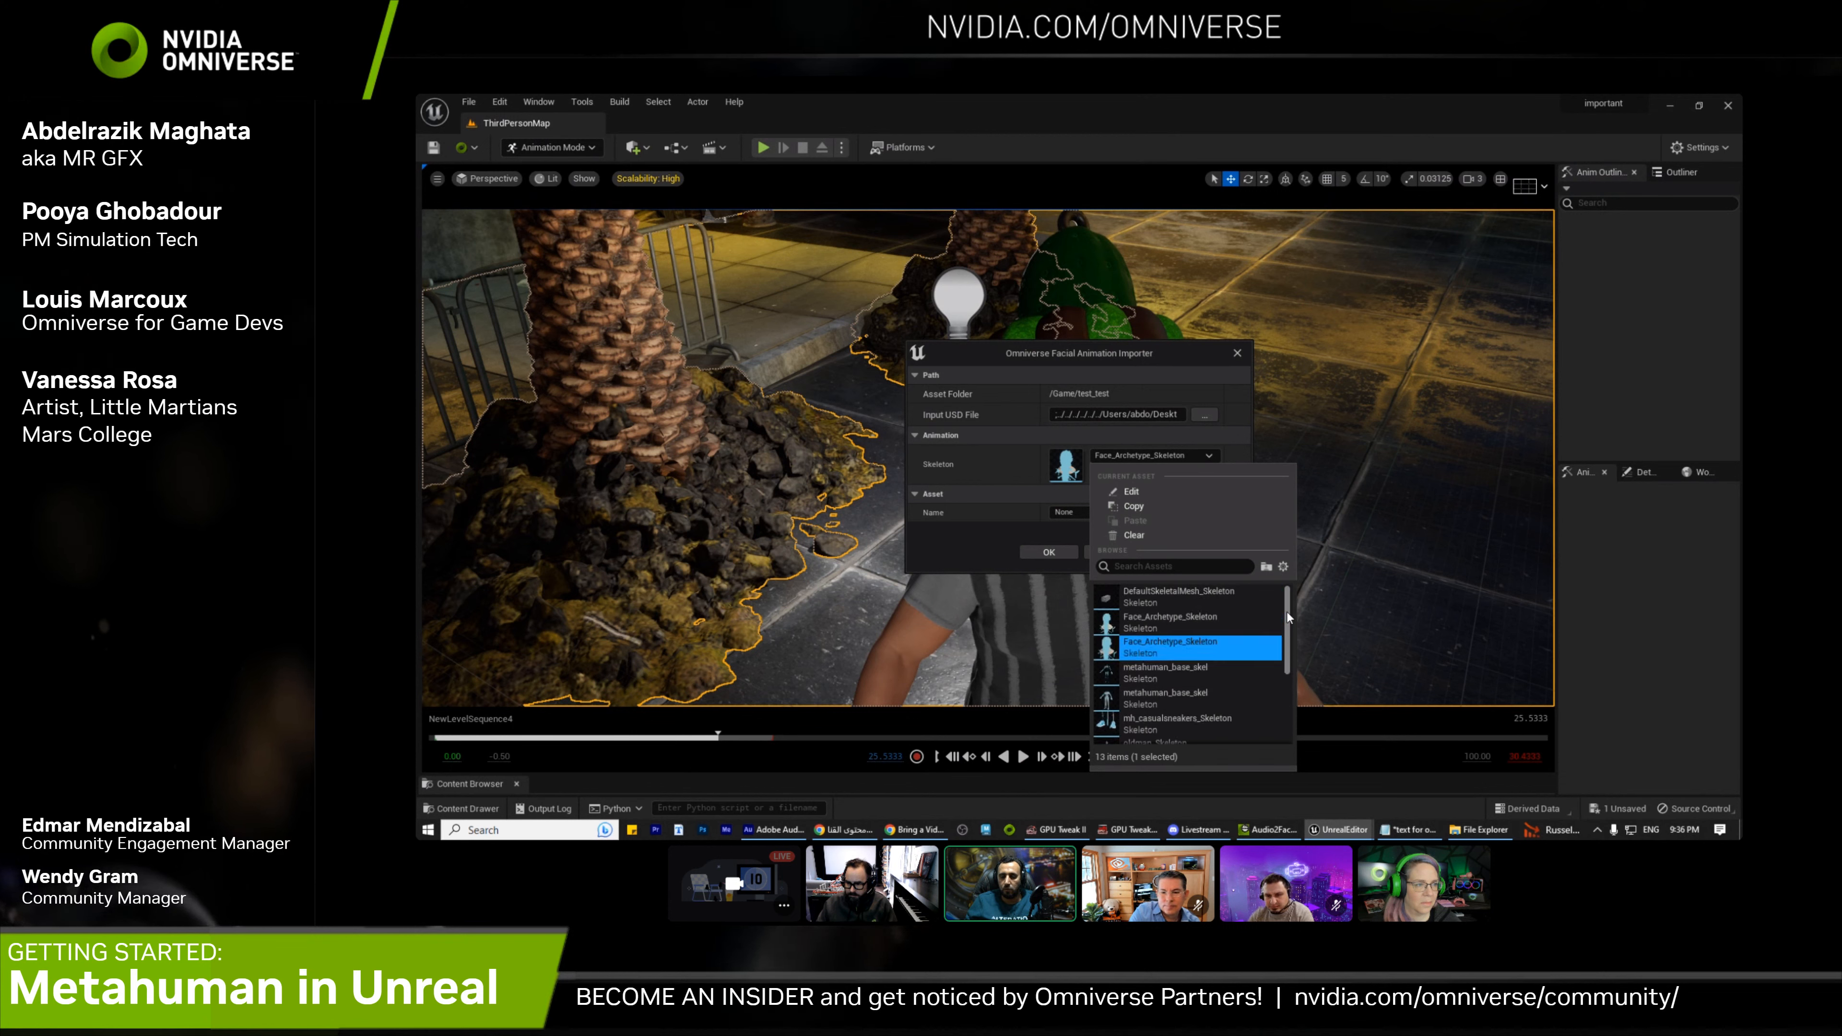
pyautogui.click(1182, 566)
pyautogui.write('f')
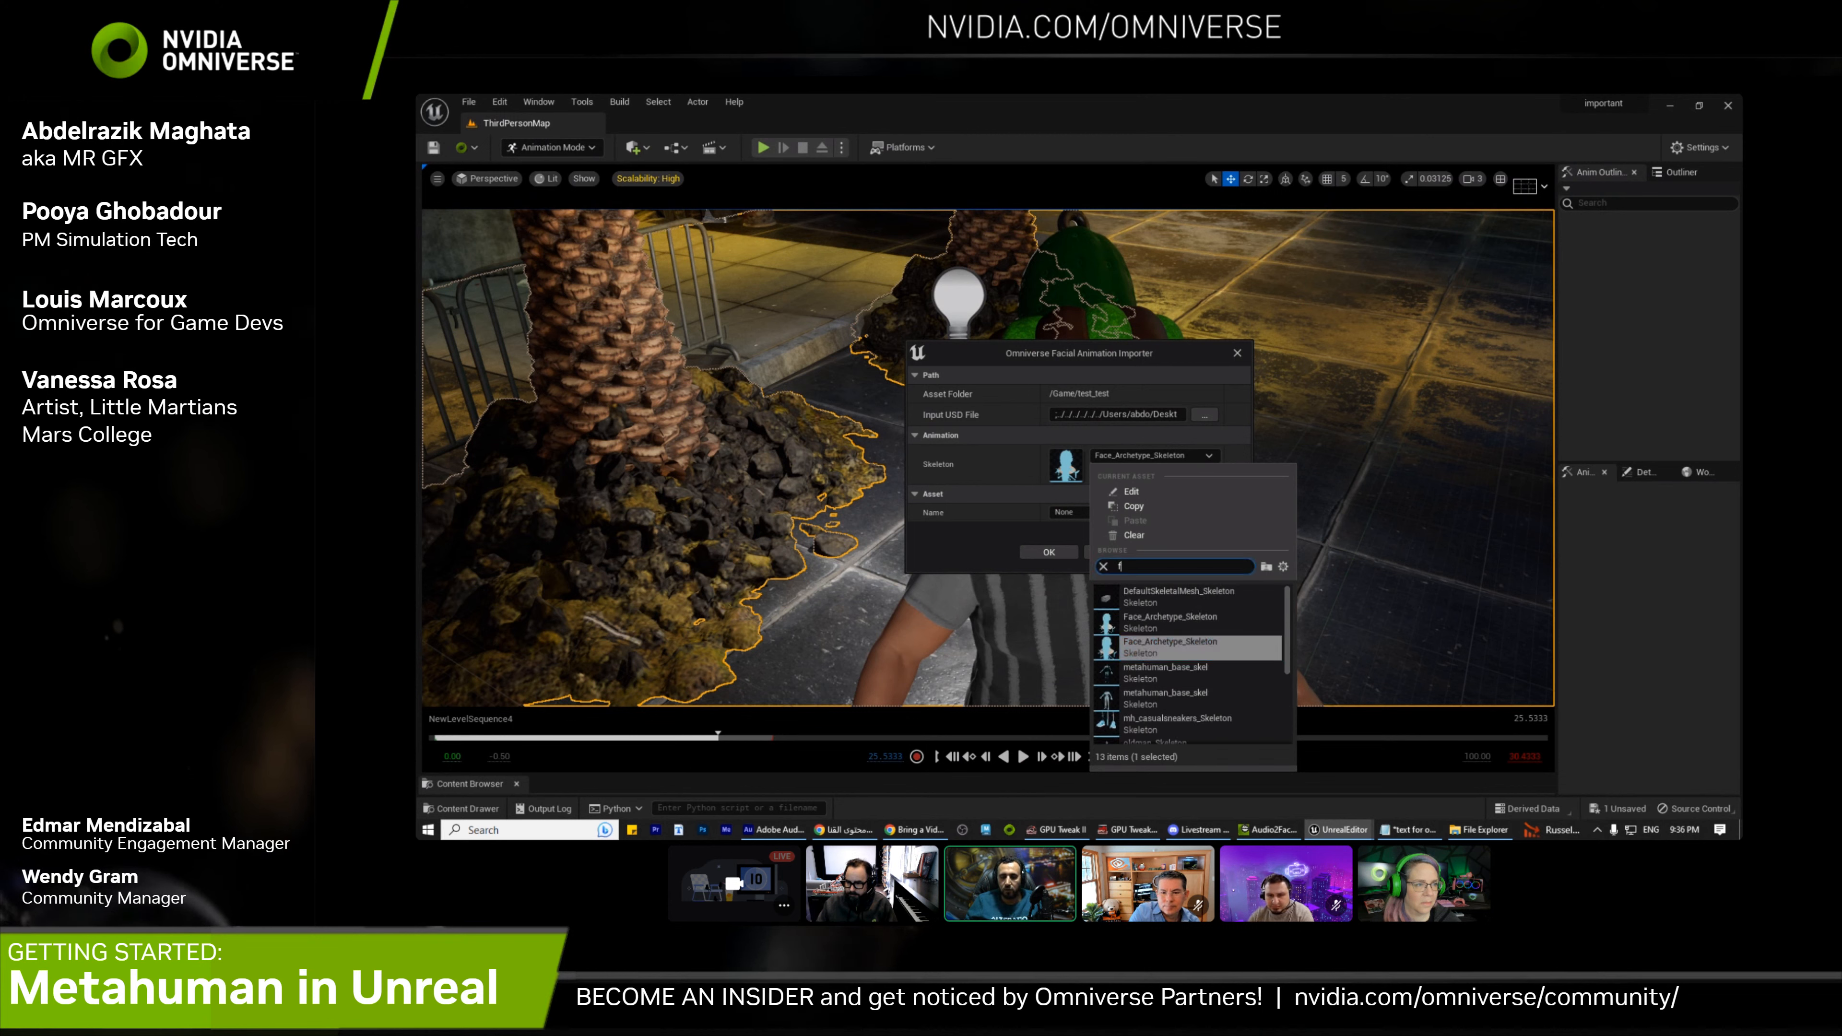
pyautogui.write('ace')
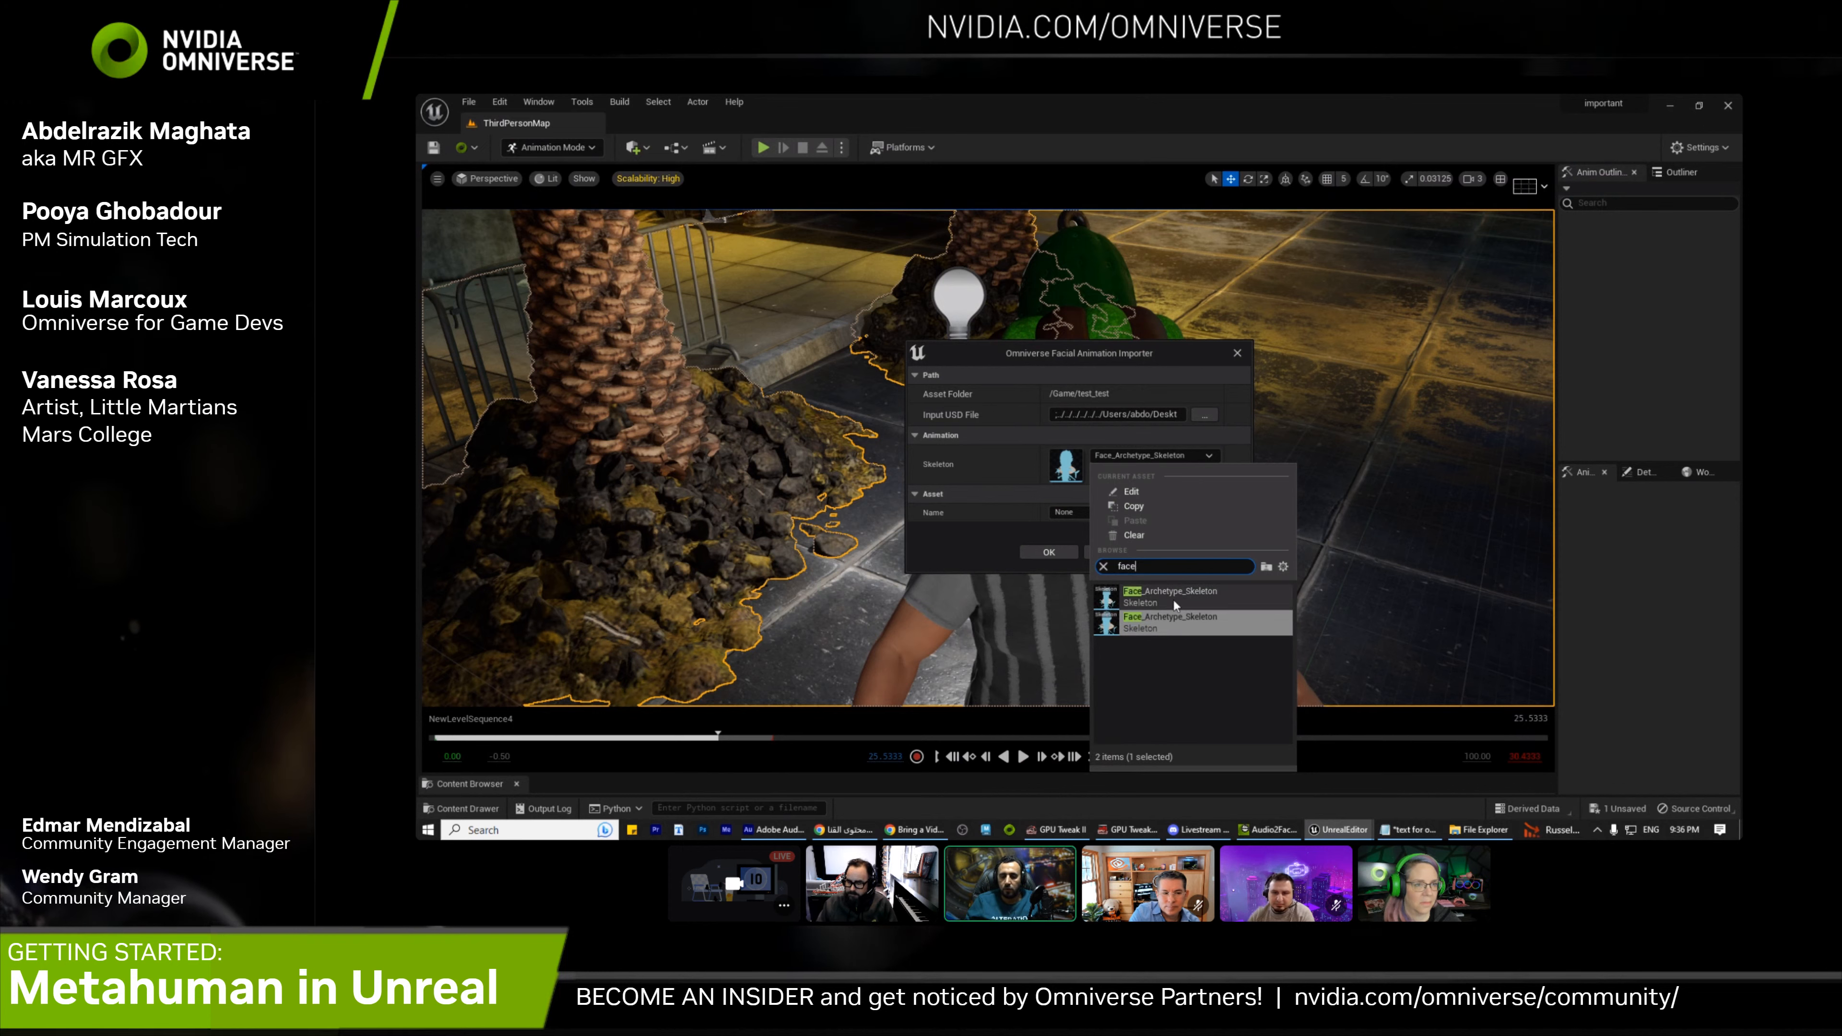
pyautogui.moveTo(1152, 619)
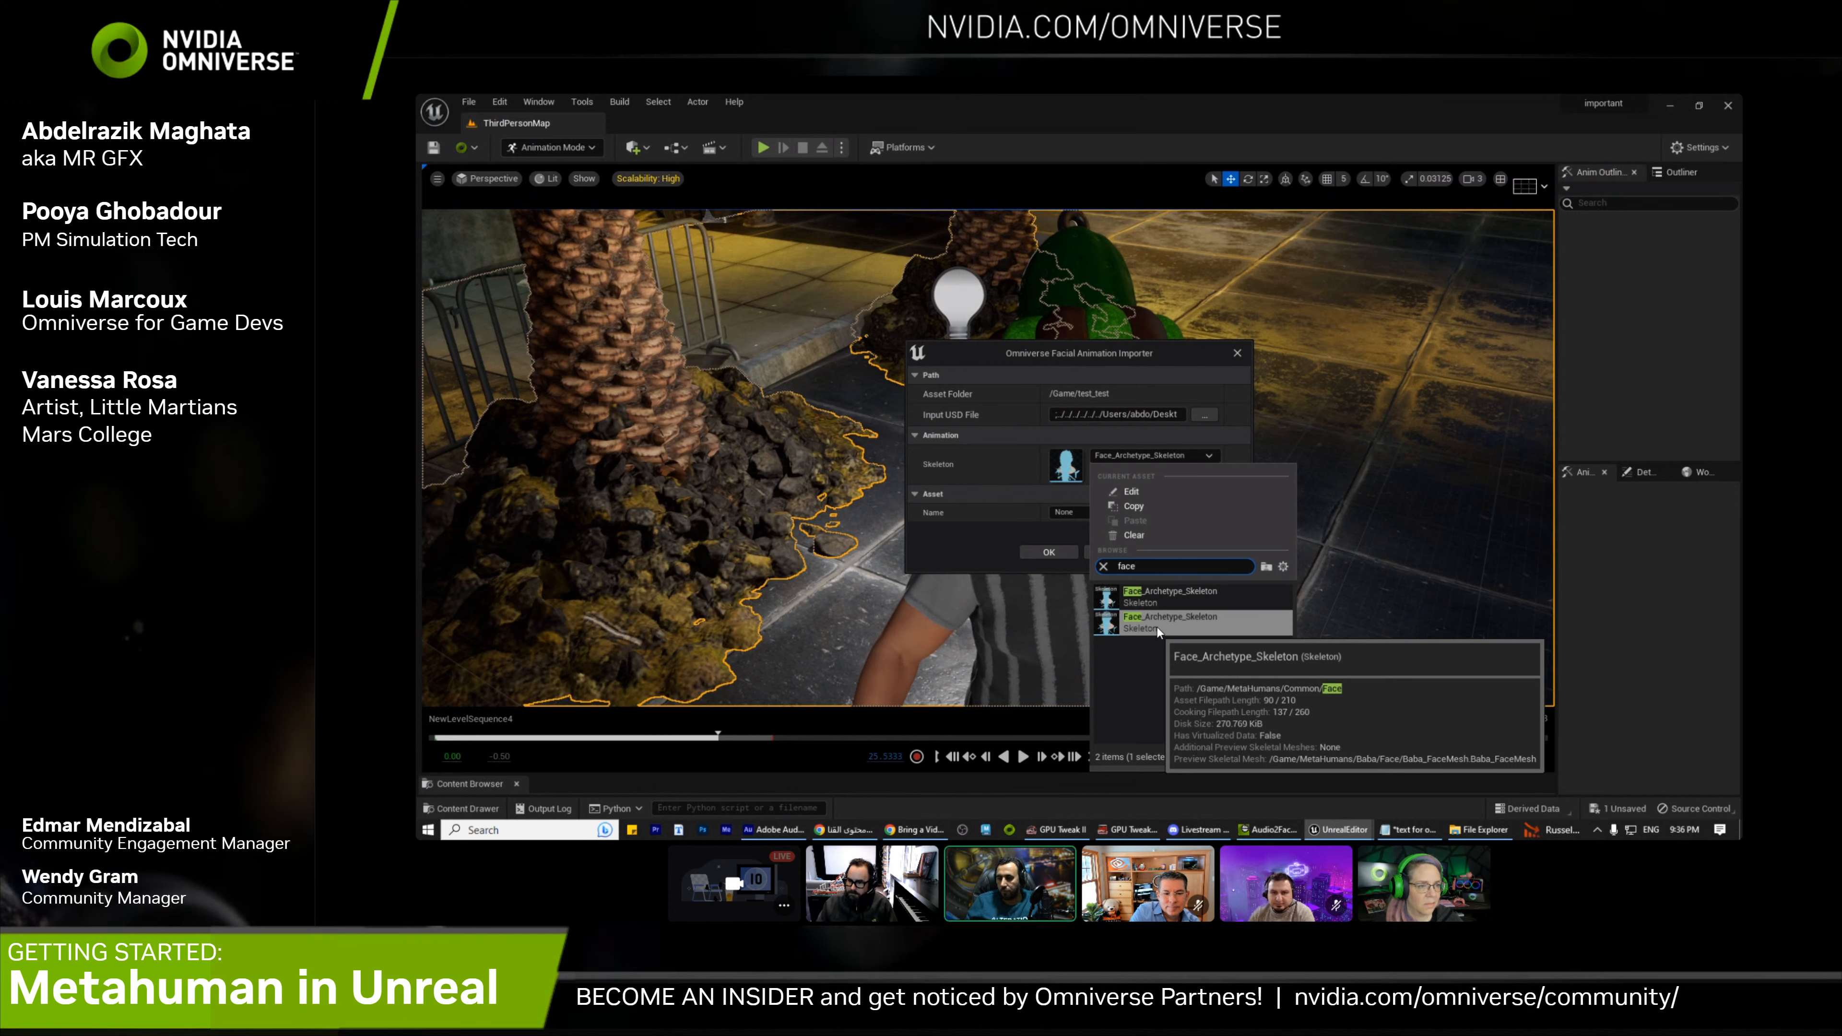
pyautogui.click(1157, 628)
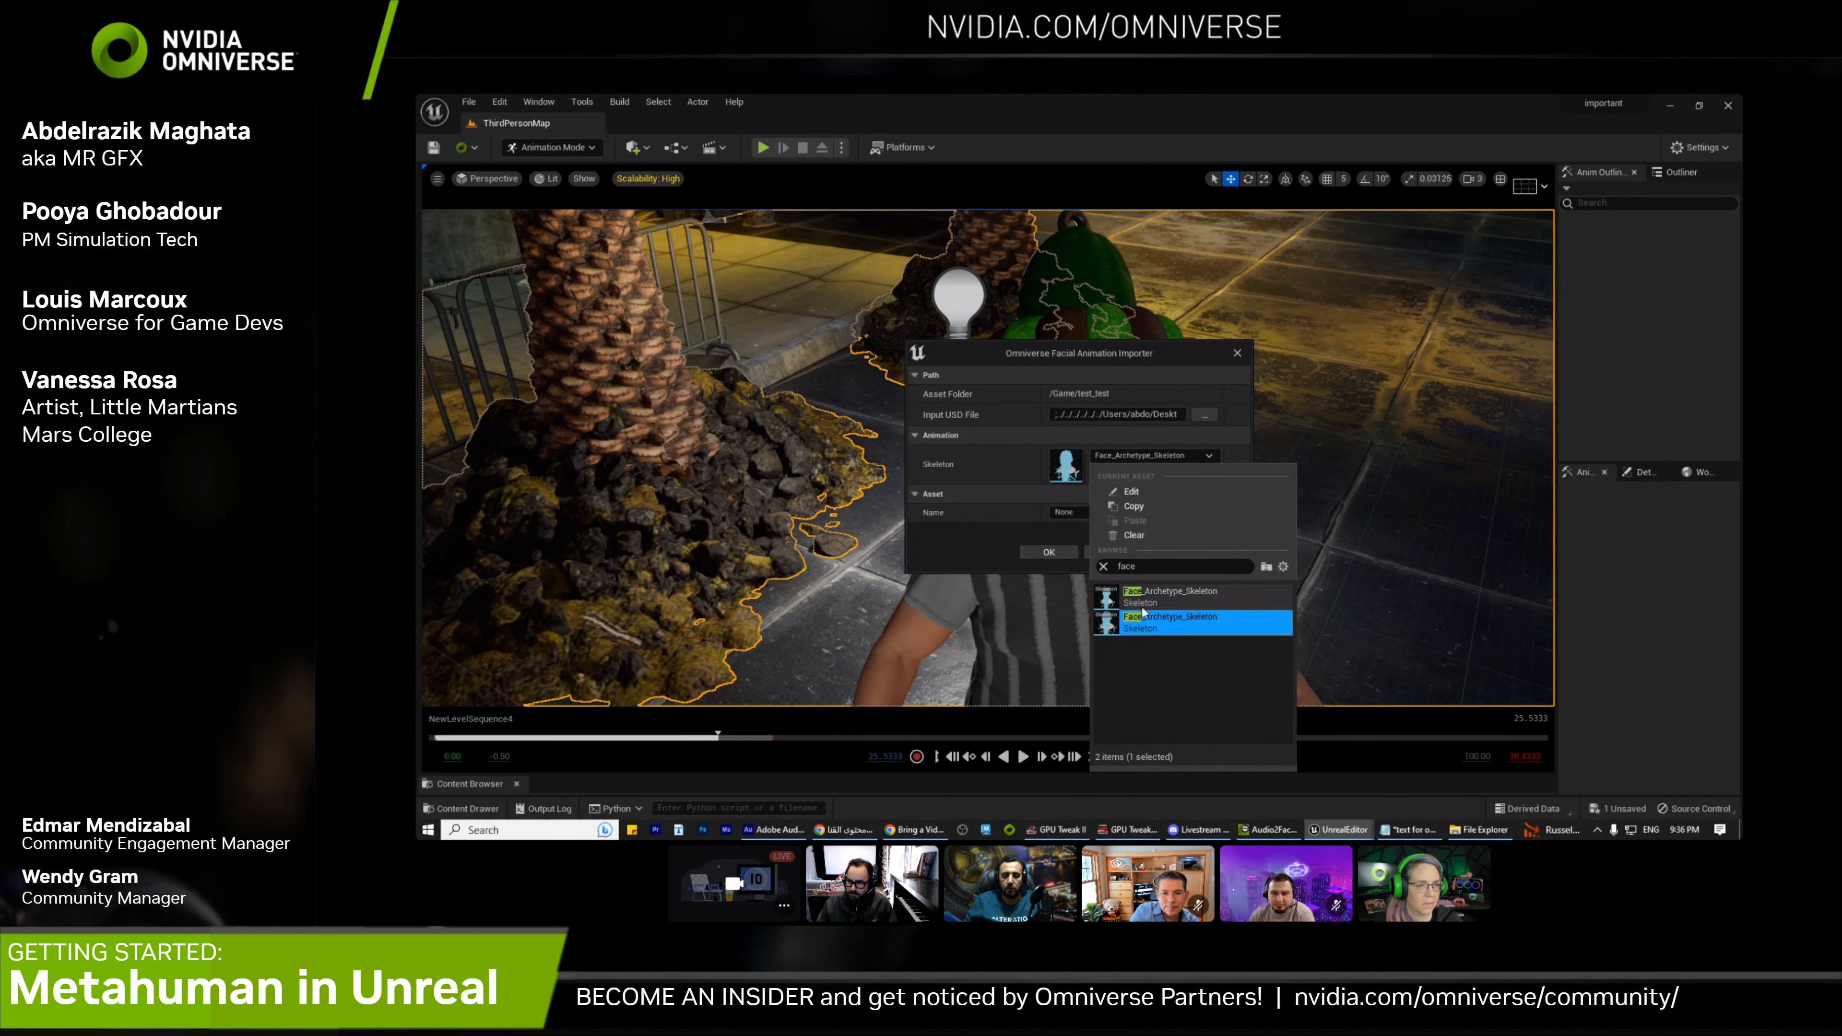
pyautogui.click(1103, 566)
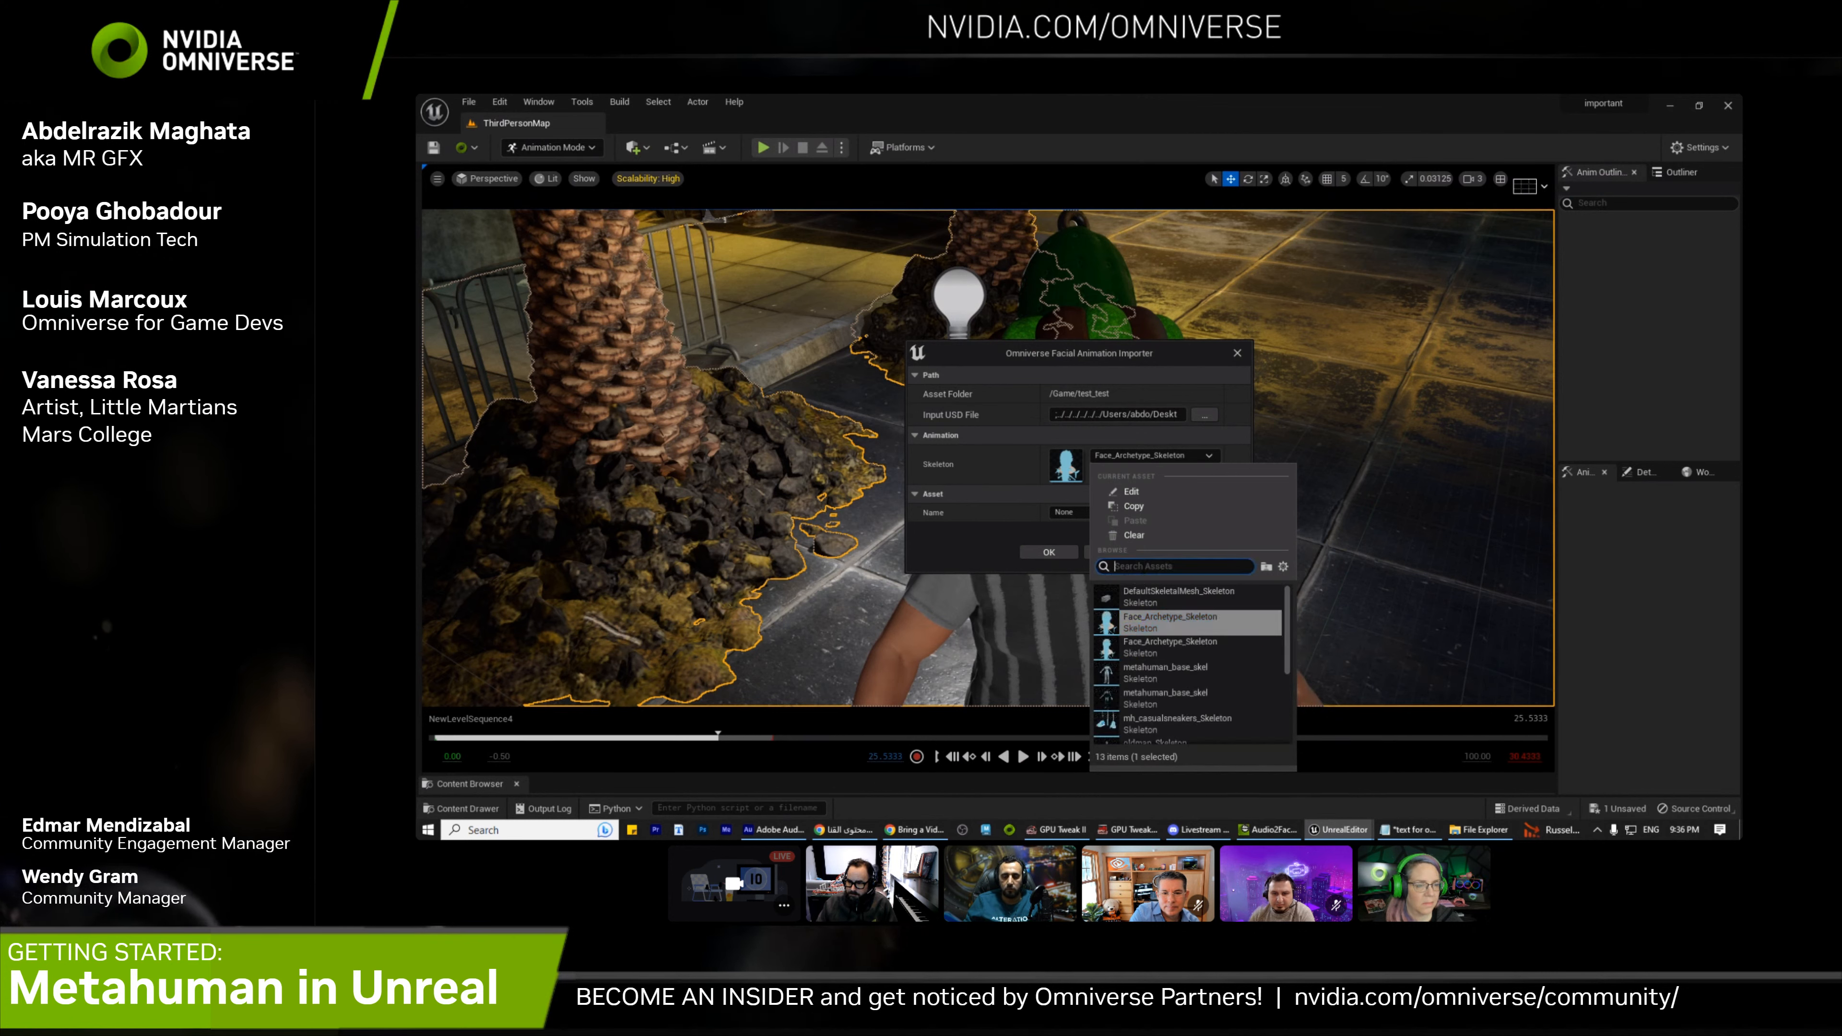
pyautogui.write('face')
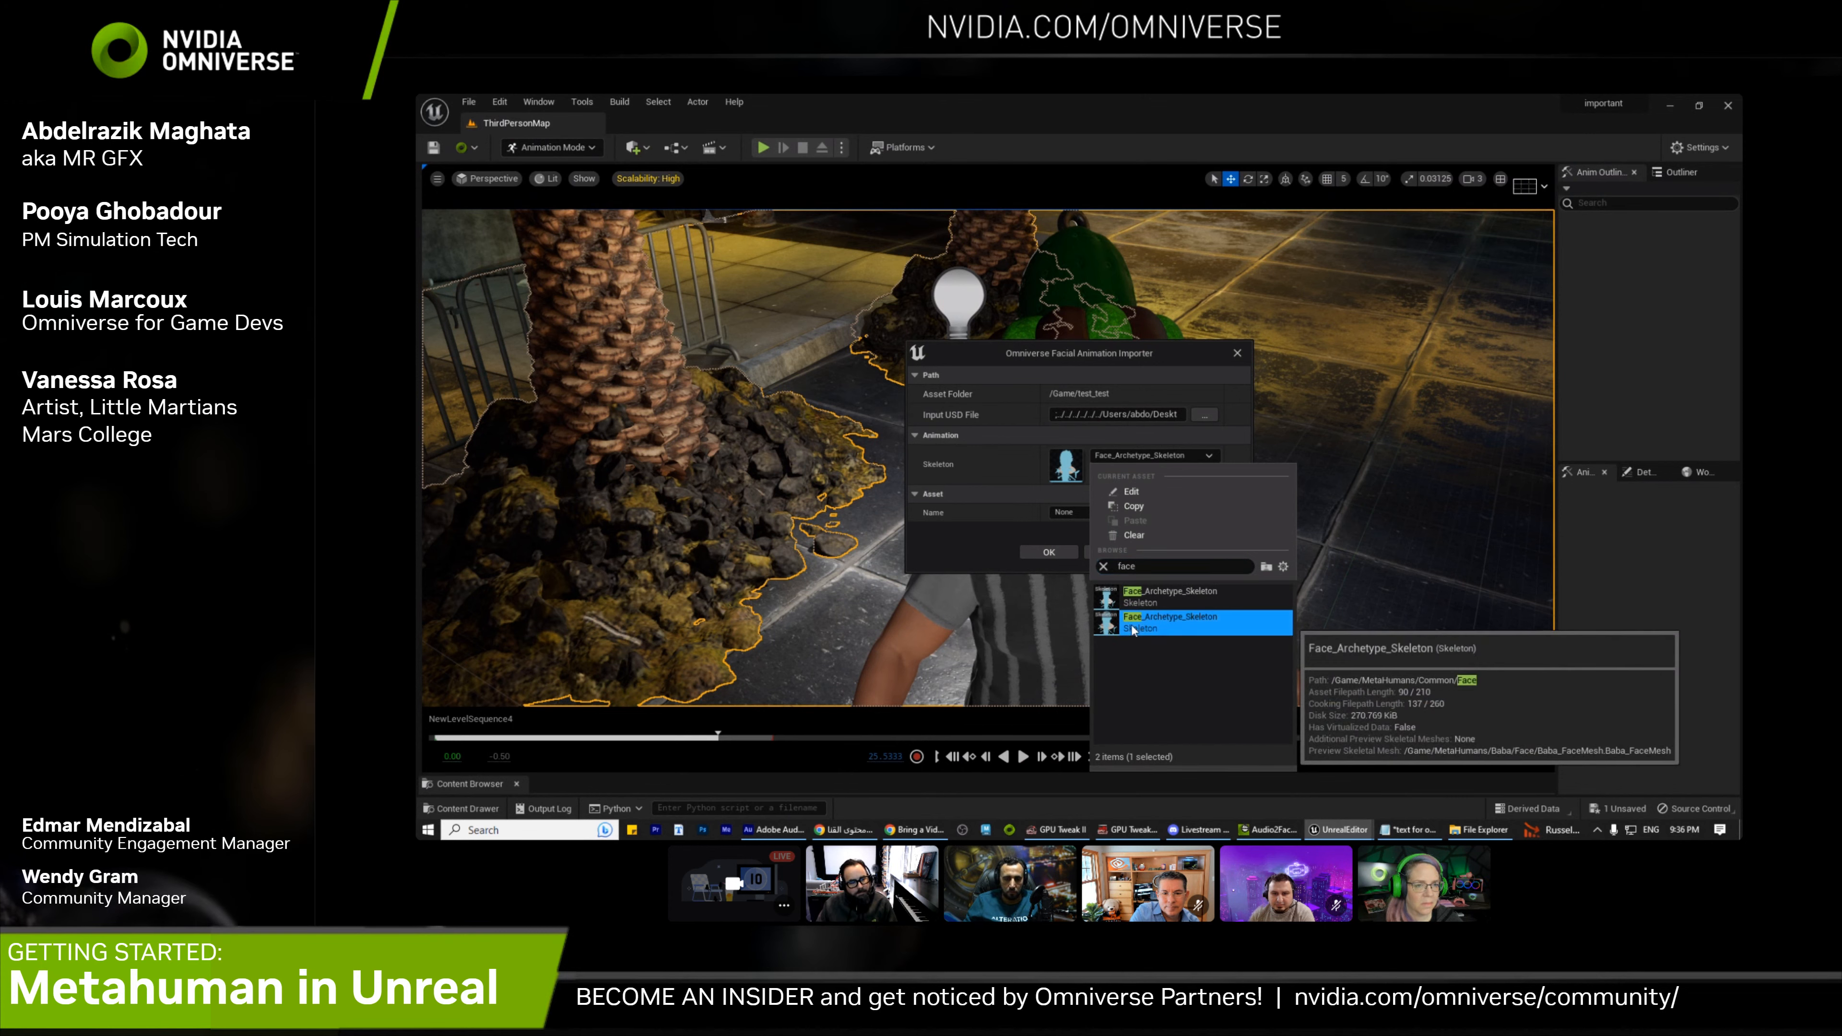
pyautogui.click(1048, 552)
pyautogui.click(1048, 552)
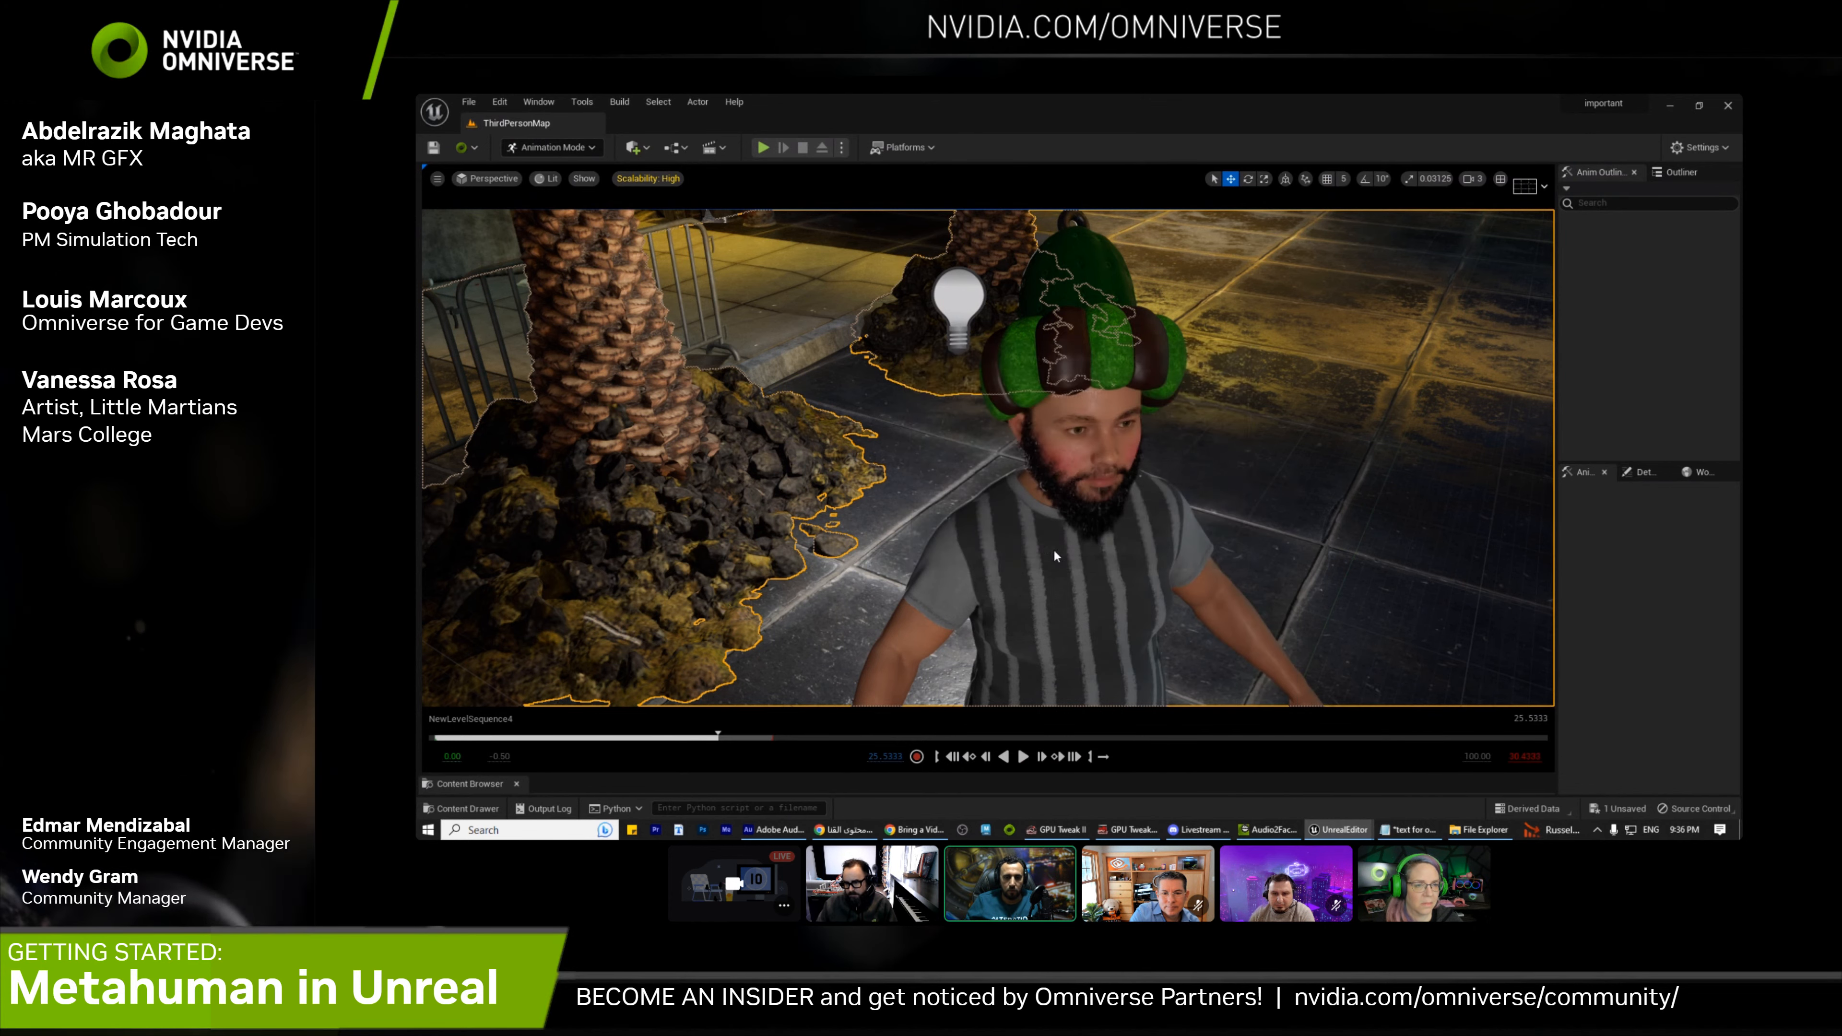
# Open the imported anim_omni_test animation, inspect its playback on the face mesh from another angle, and close the editor
pyautogui.hotkey('ctrl', 'space')
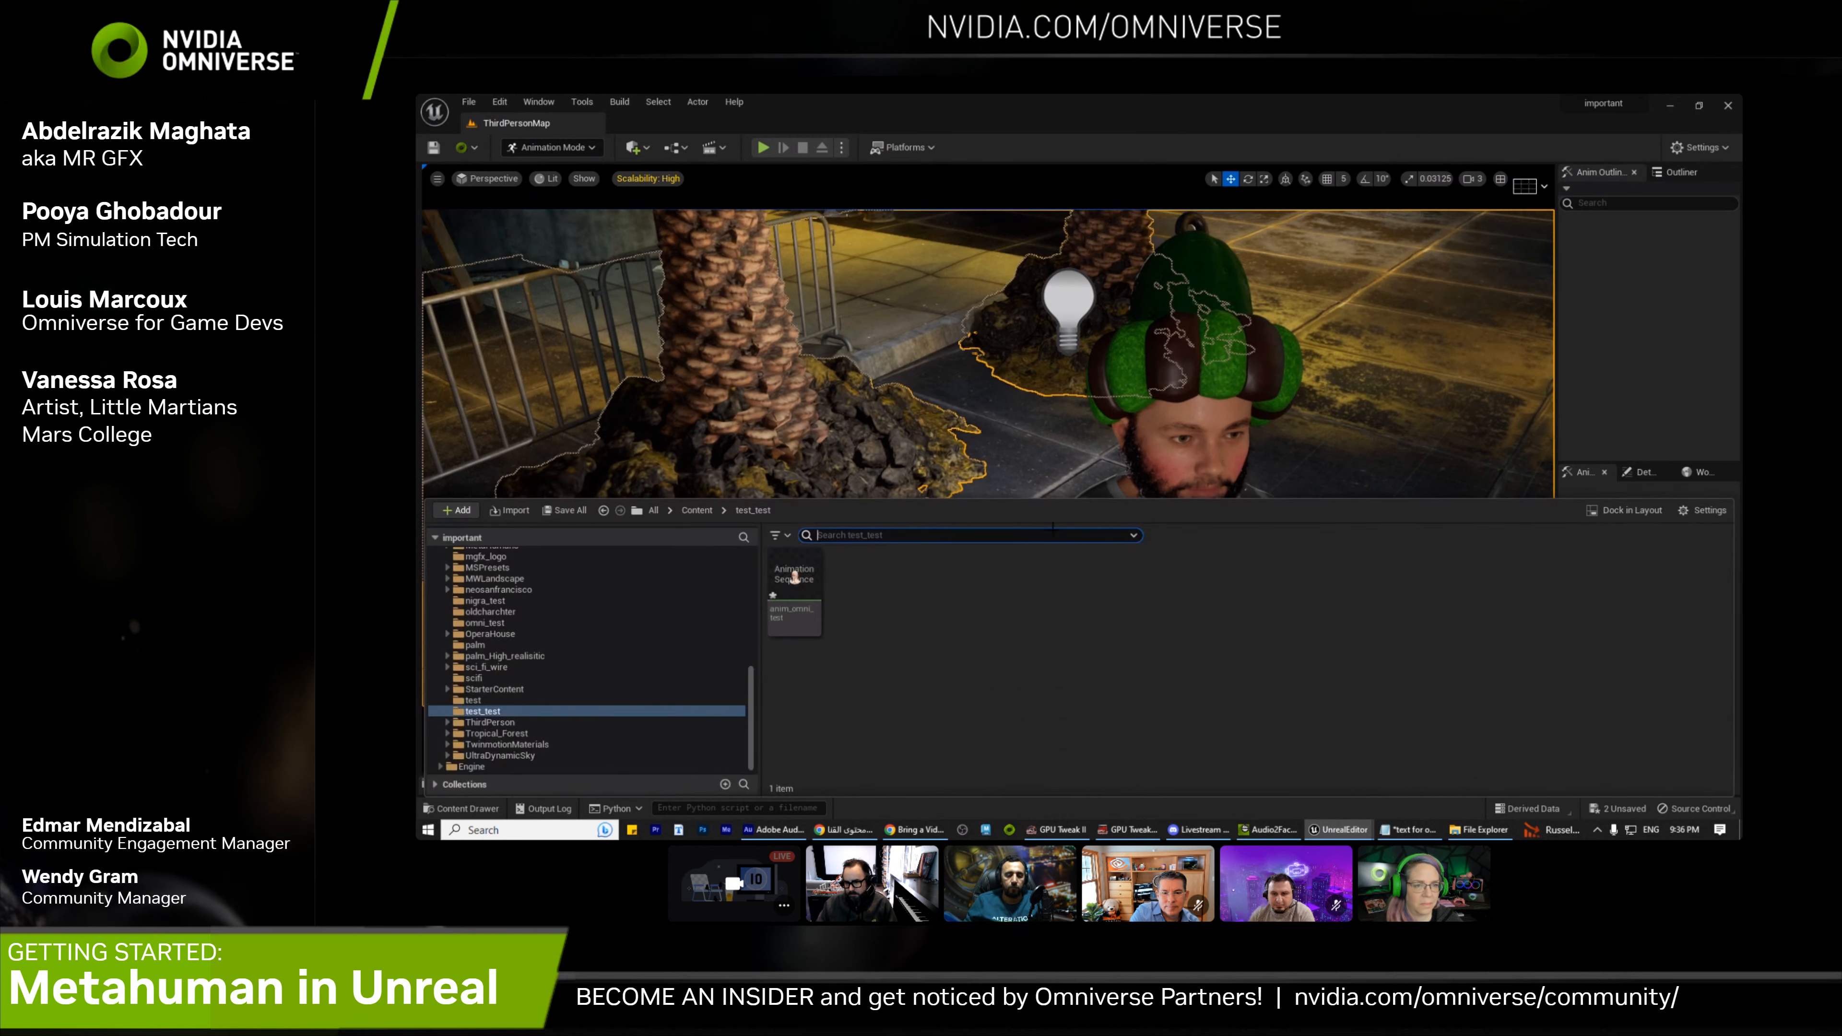
pyautogui.doubleClick(794, 580)
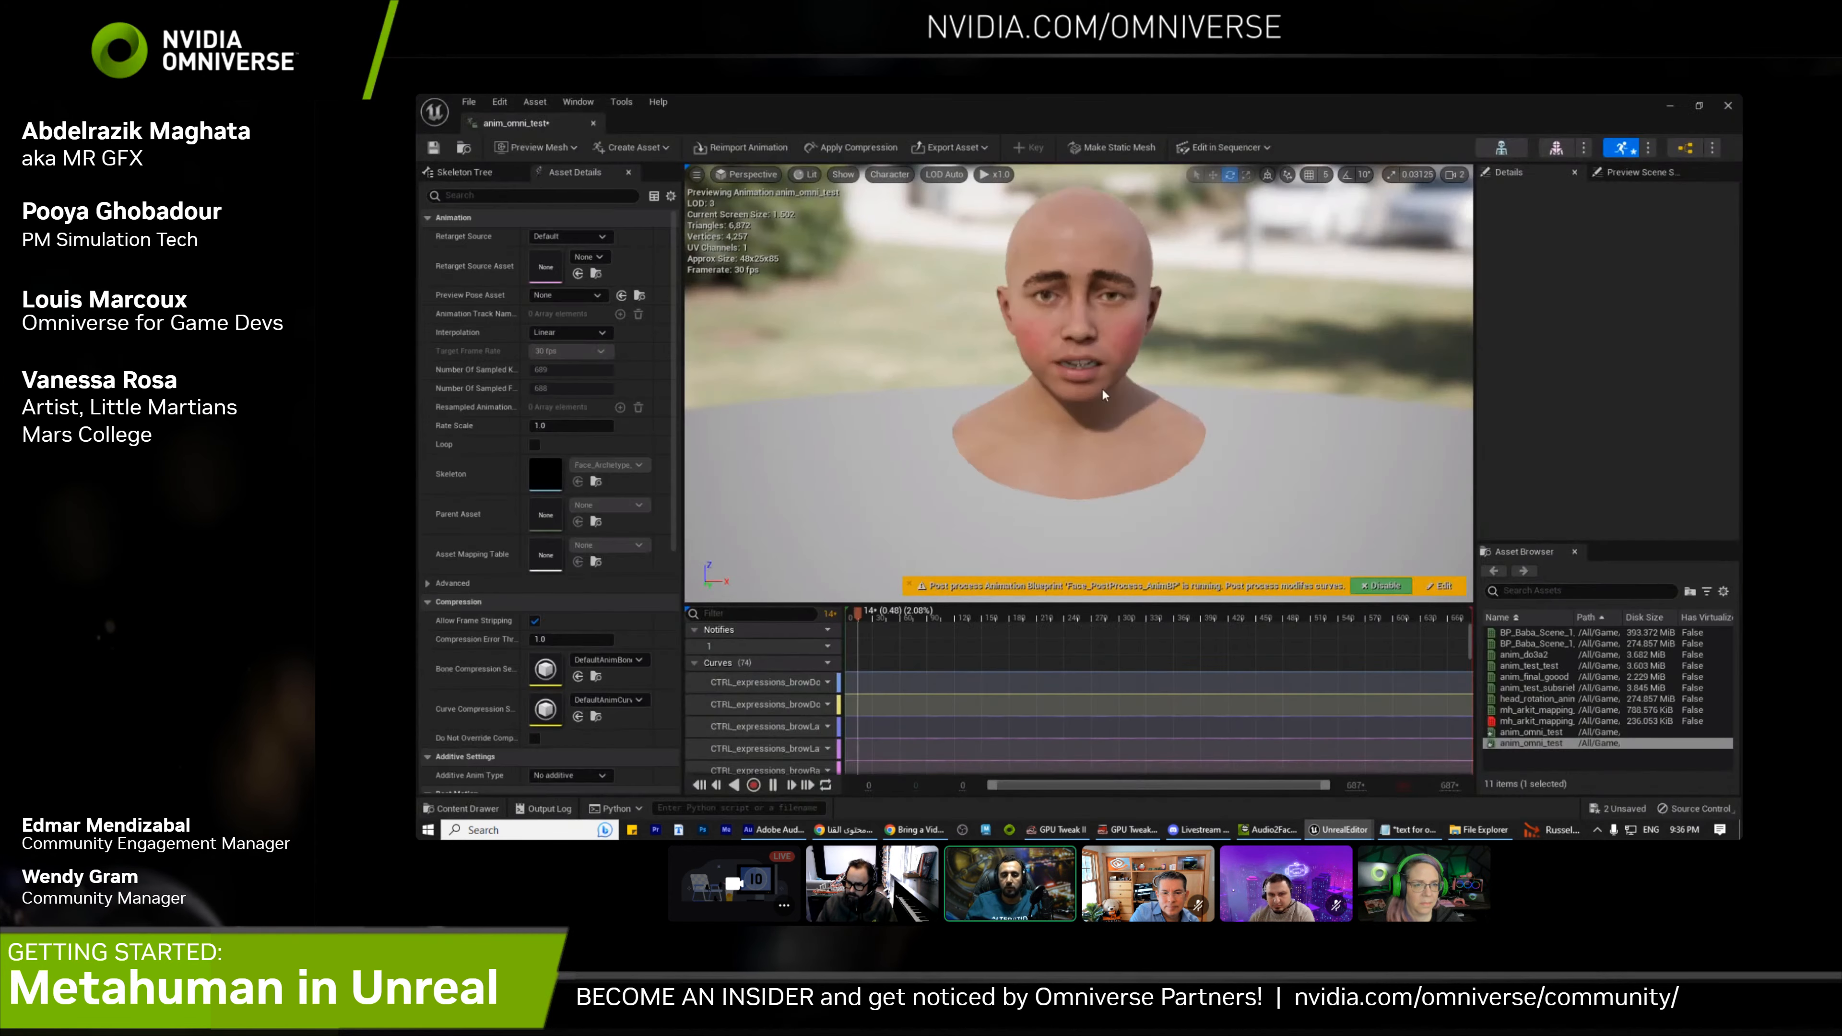
pyautogui.moveTo(1206, 405); pyautogui.dragTo(1240, 396, button='right')
pyautogui.scroll(-5, 1206, 405)
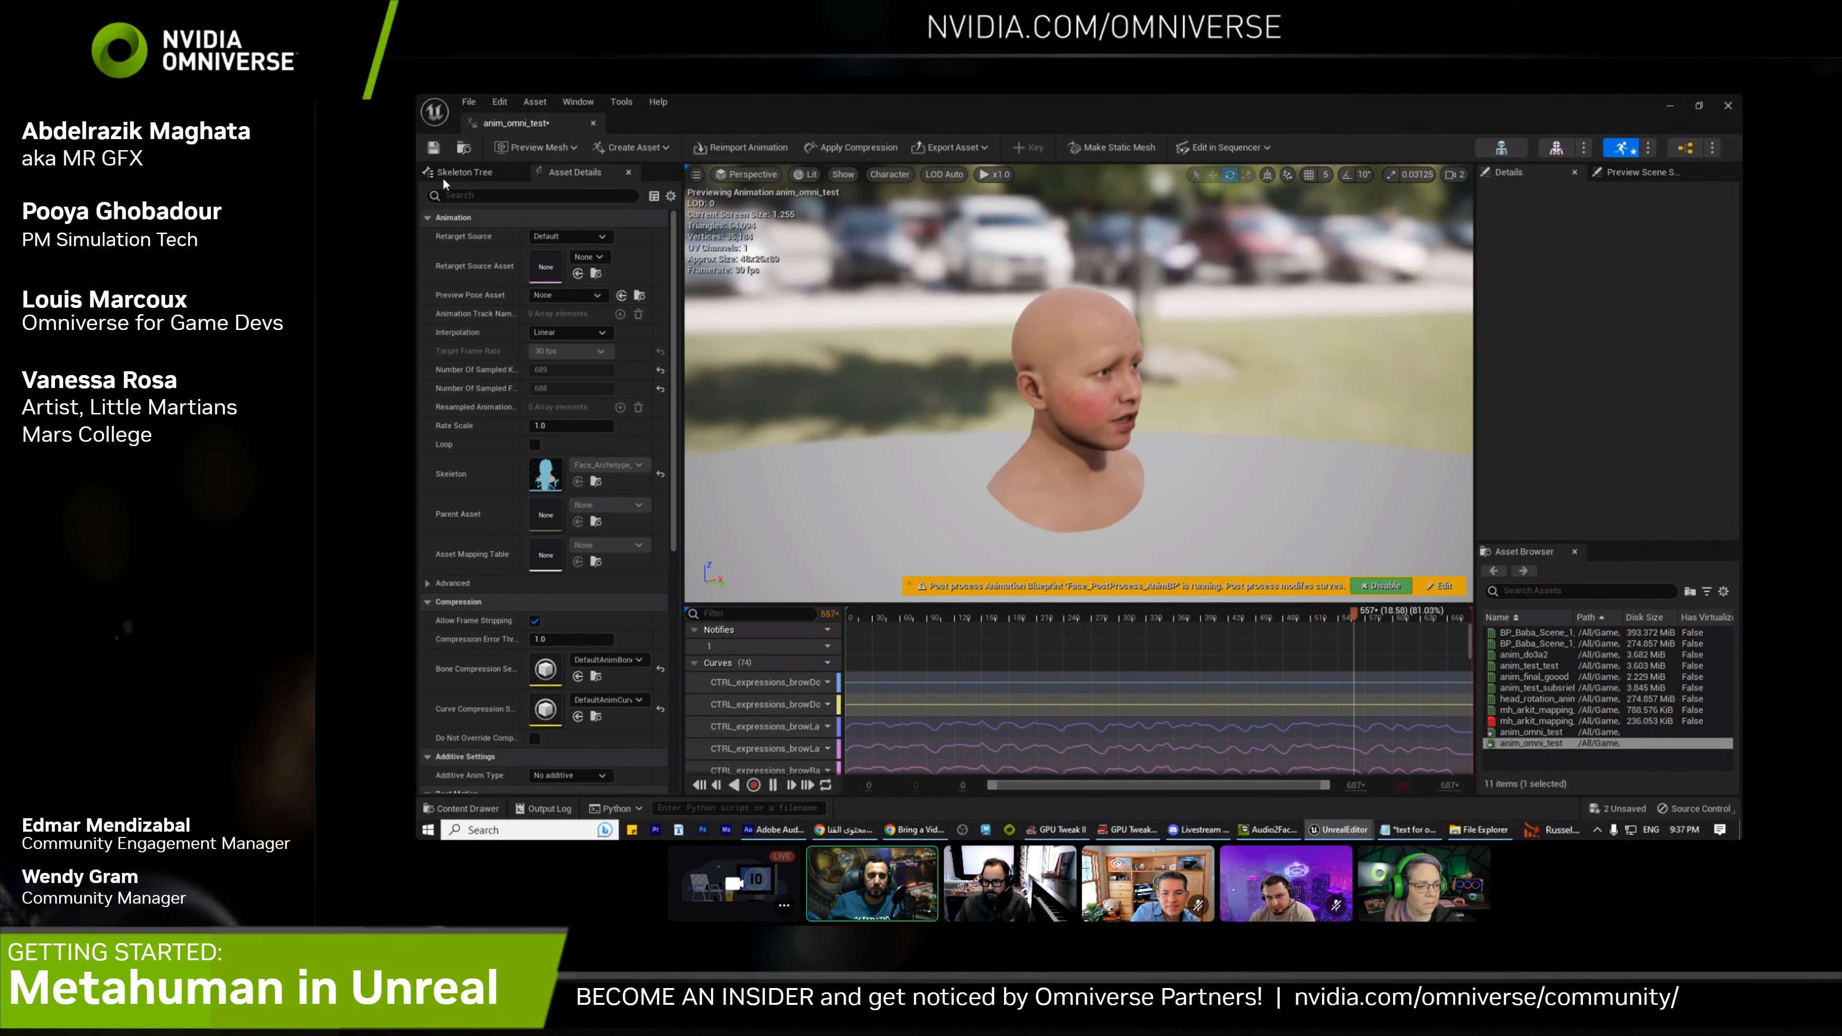
pyautogui.click(1729, 106)
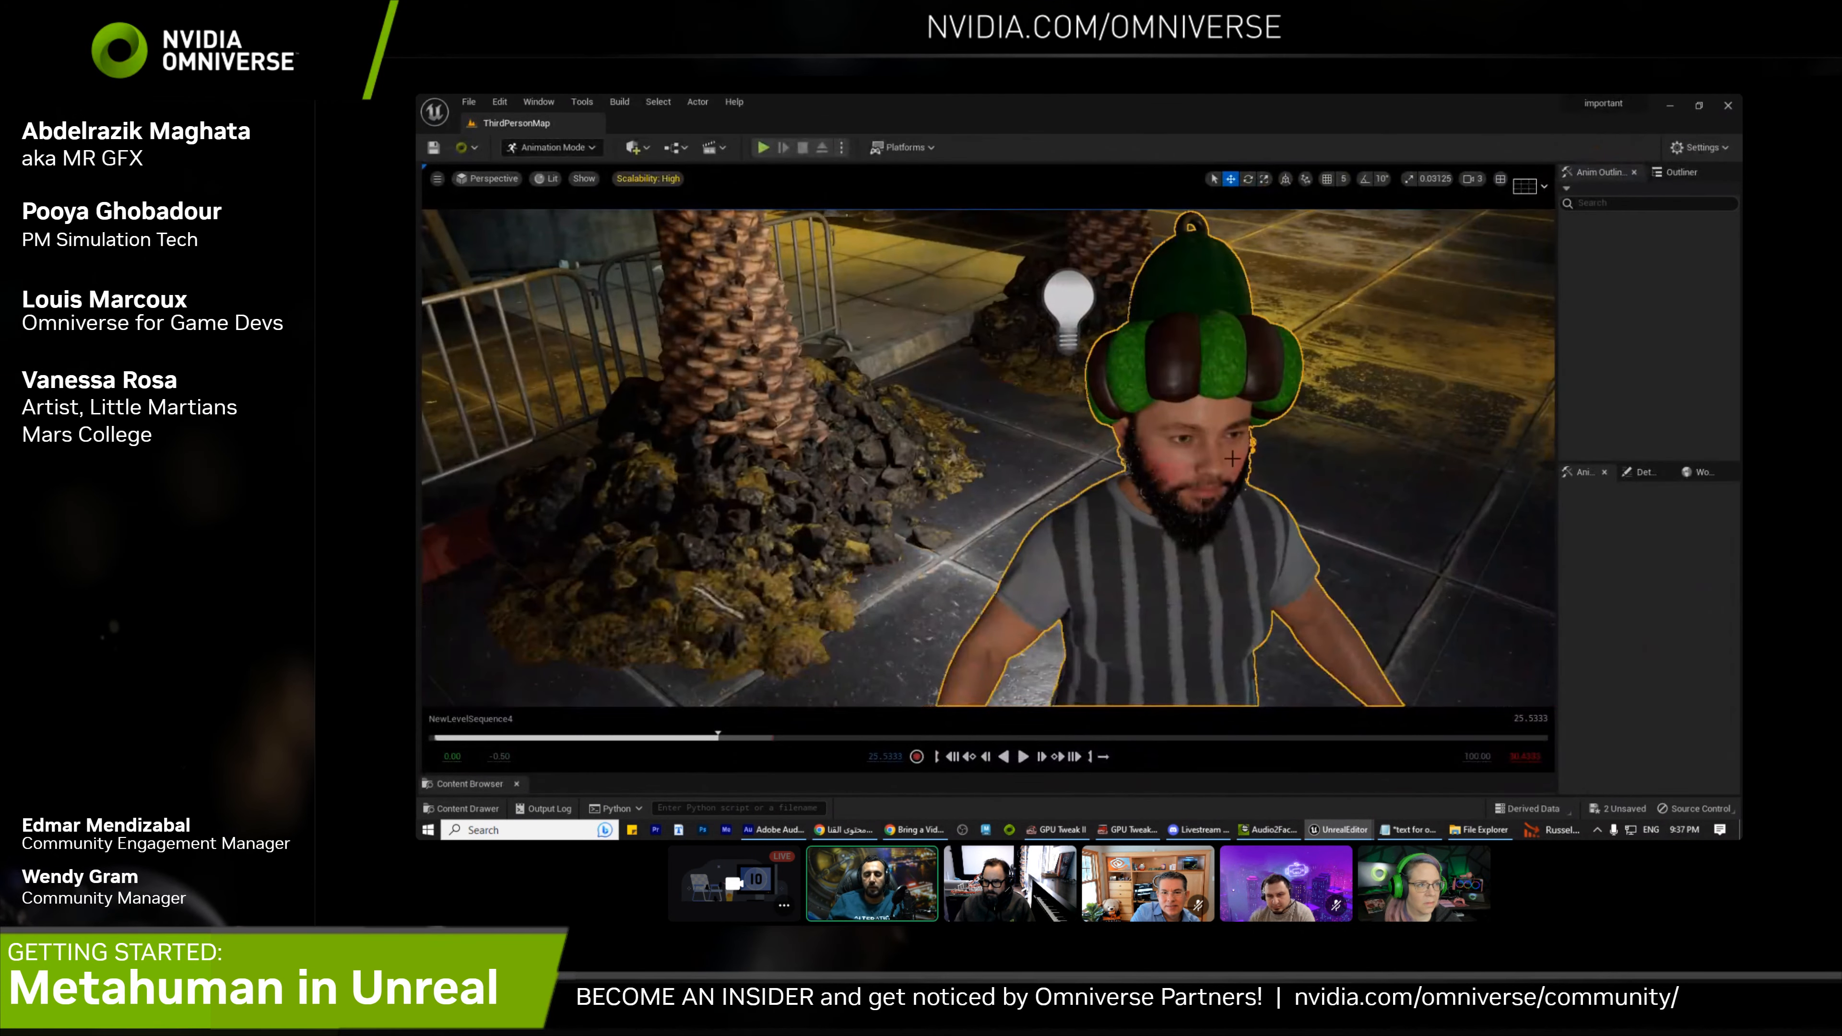
# Create a level sequence in the test_test folder and open it in Sequencer
pyautogui.hotkey('ctrl', 'space')
pyautogui.rightClick(939, 617)
pyautogui.moveTo(1013, 597)
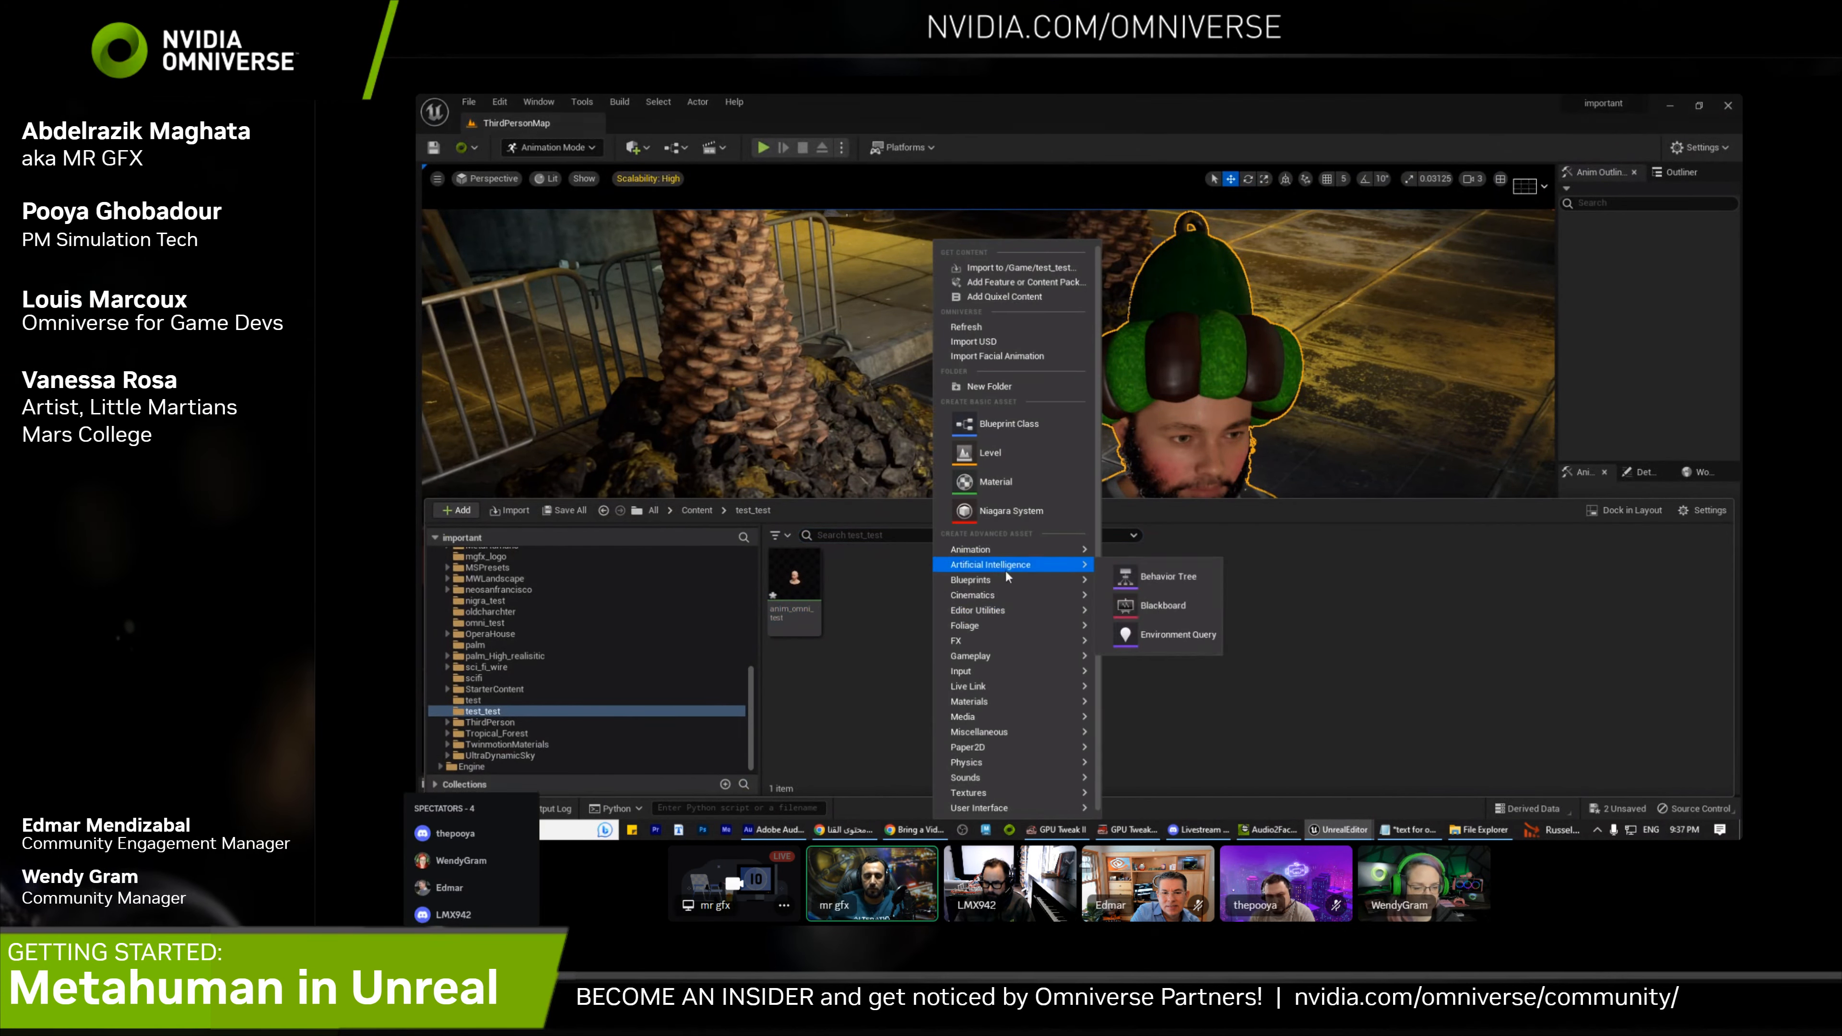
pyautogui.click(1182, 637)
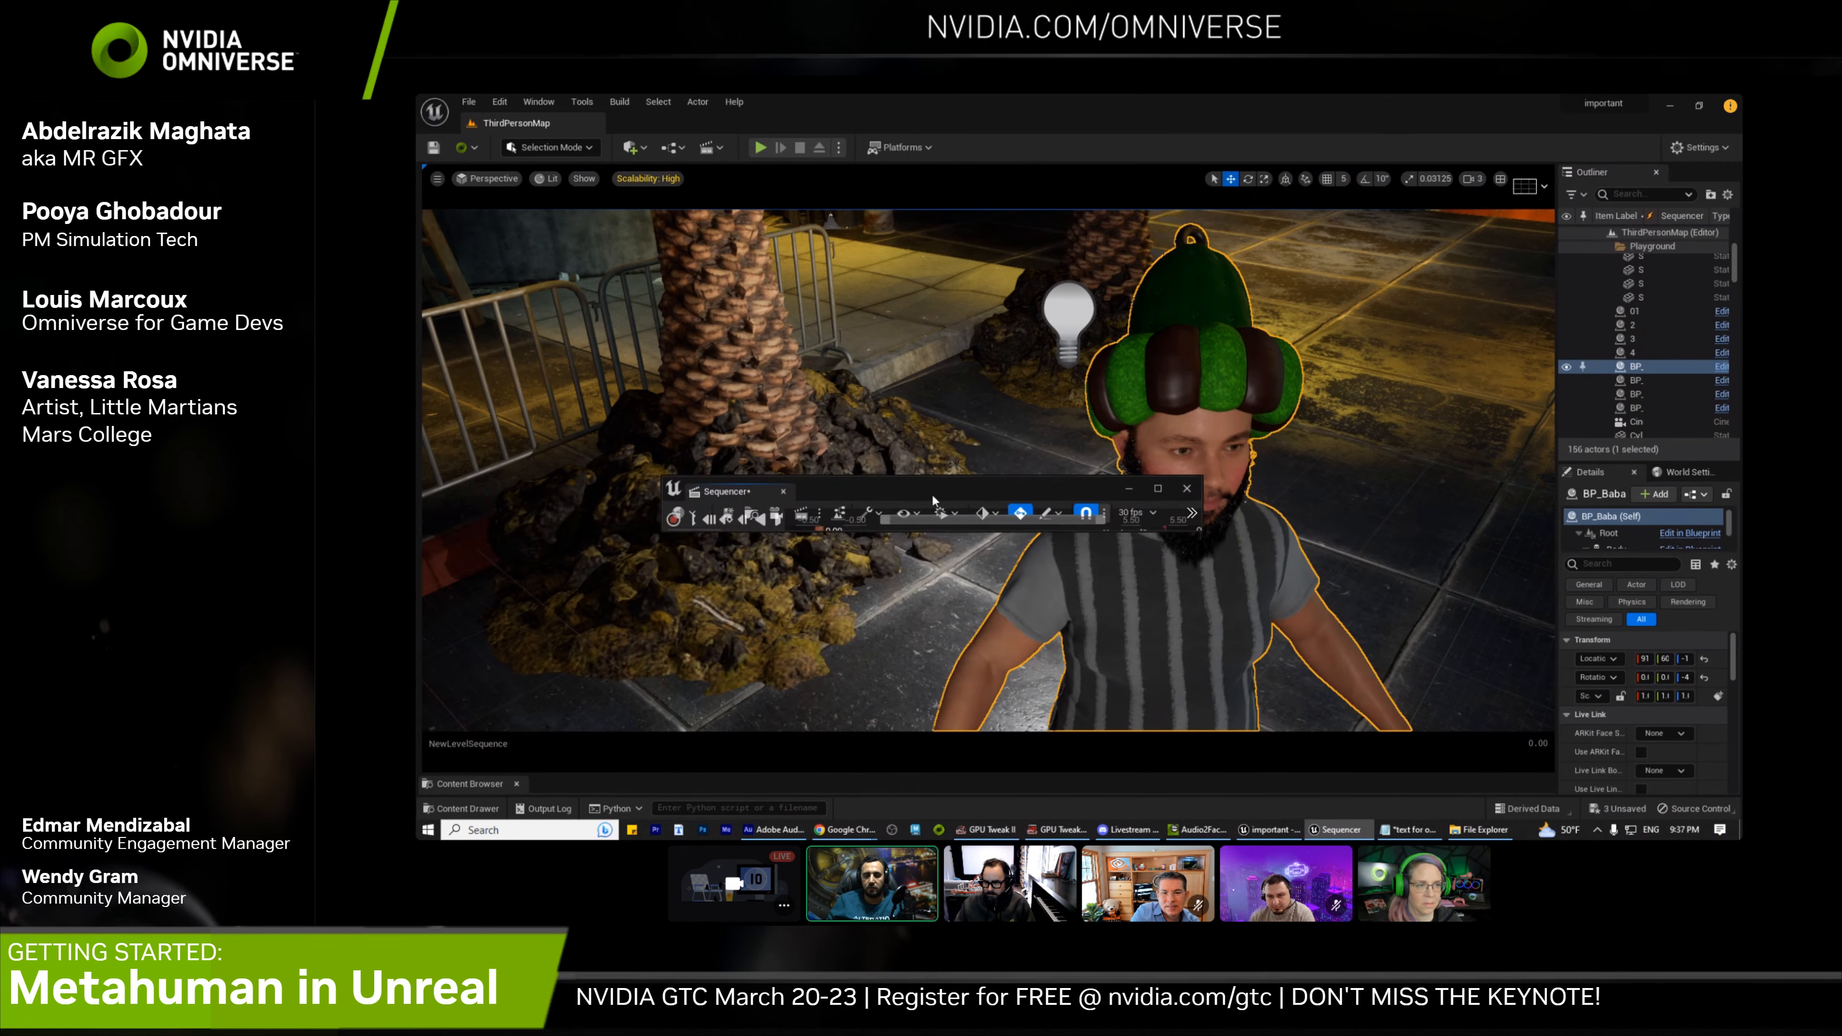
pyautogui.click(1159, 491)
pyautogui.doubleClick(1179, 108)
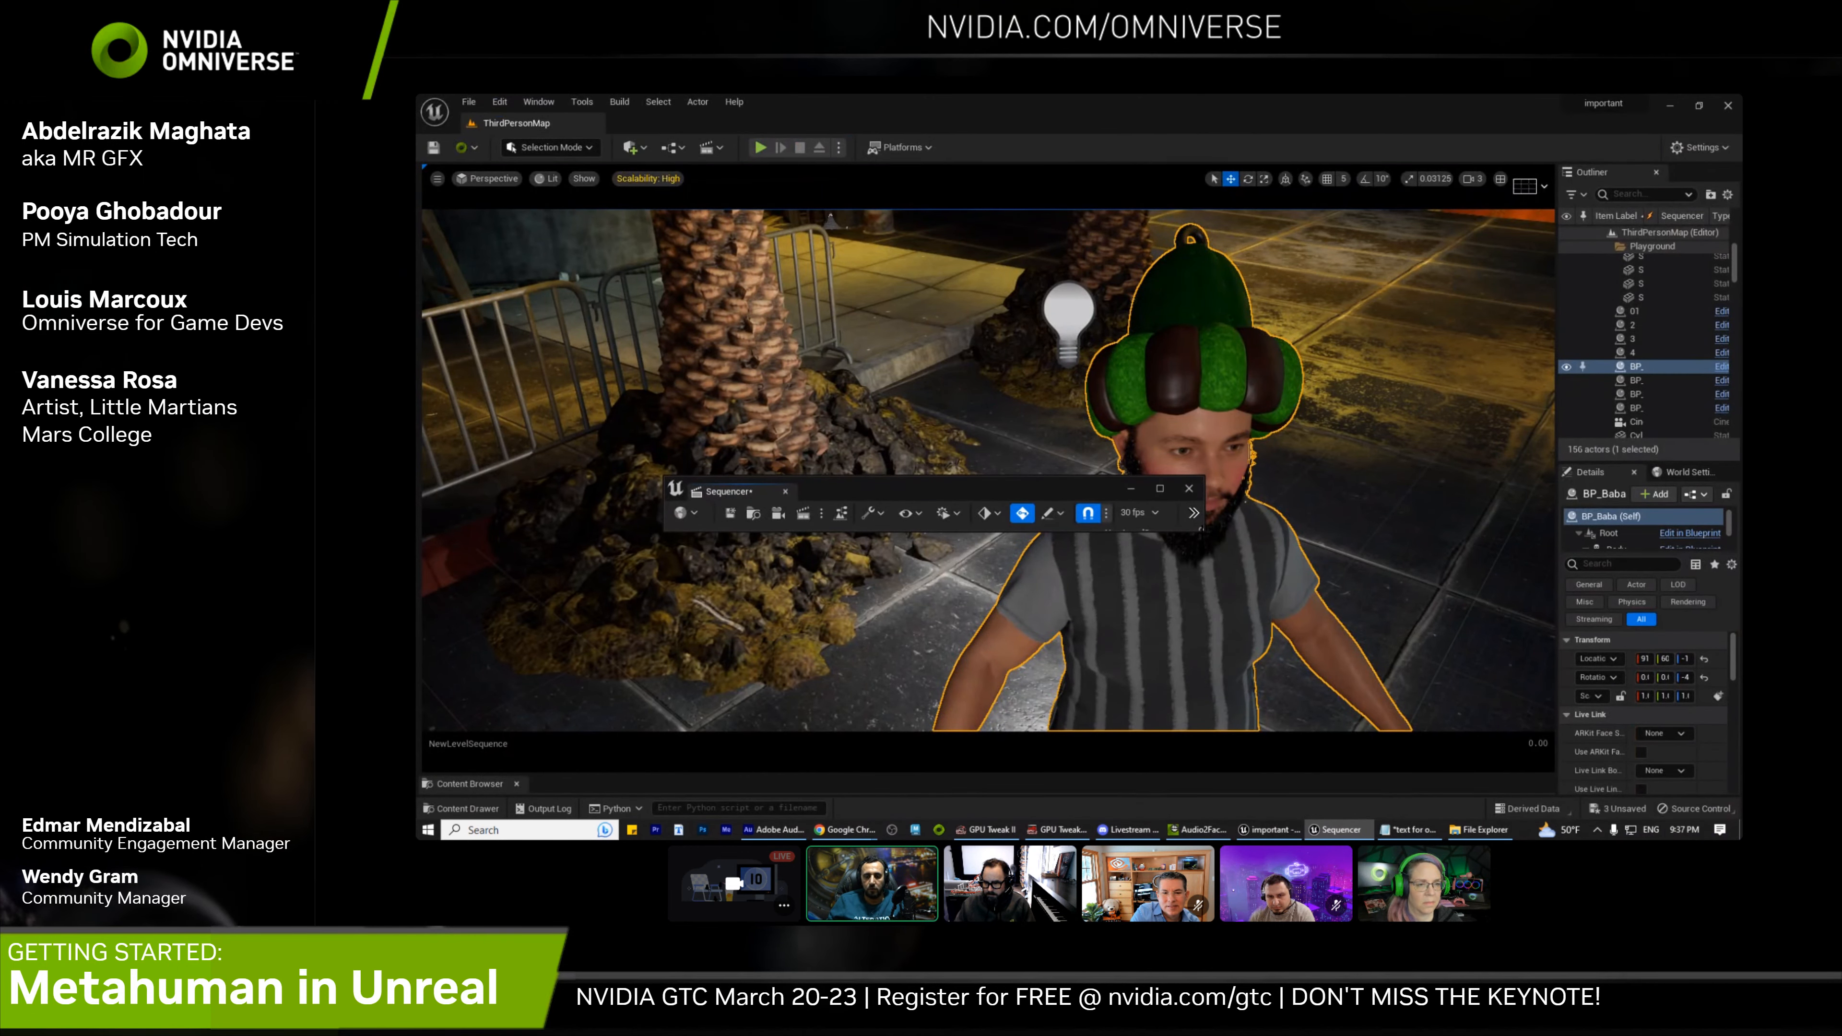
# Dock the Sequencer window beside the Content Browser and resize it so the timeline and viewport are both visible
pyautogui.moveTo(1198, 531); pyautogui.dragTo(1477, 702)
pyautogui.moveTo(745, 496); pyautogui.dragTo(565, 761)
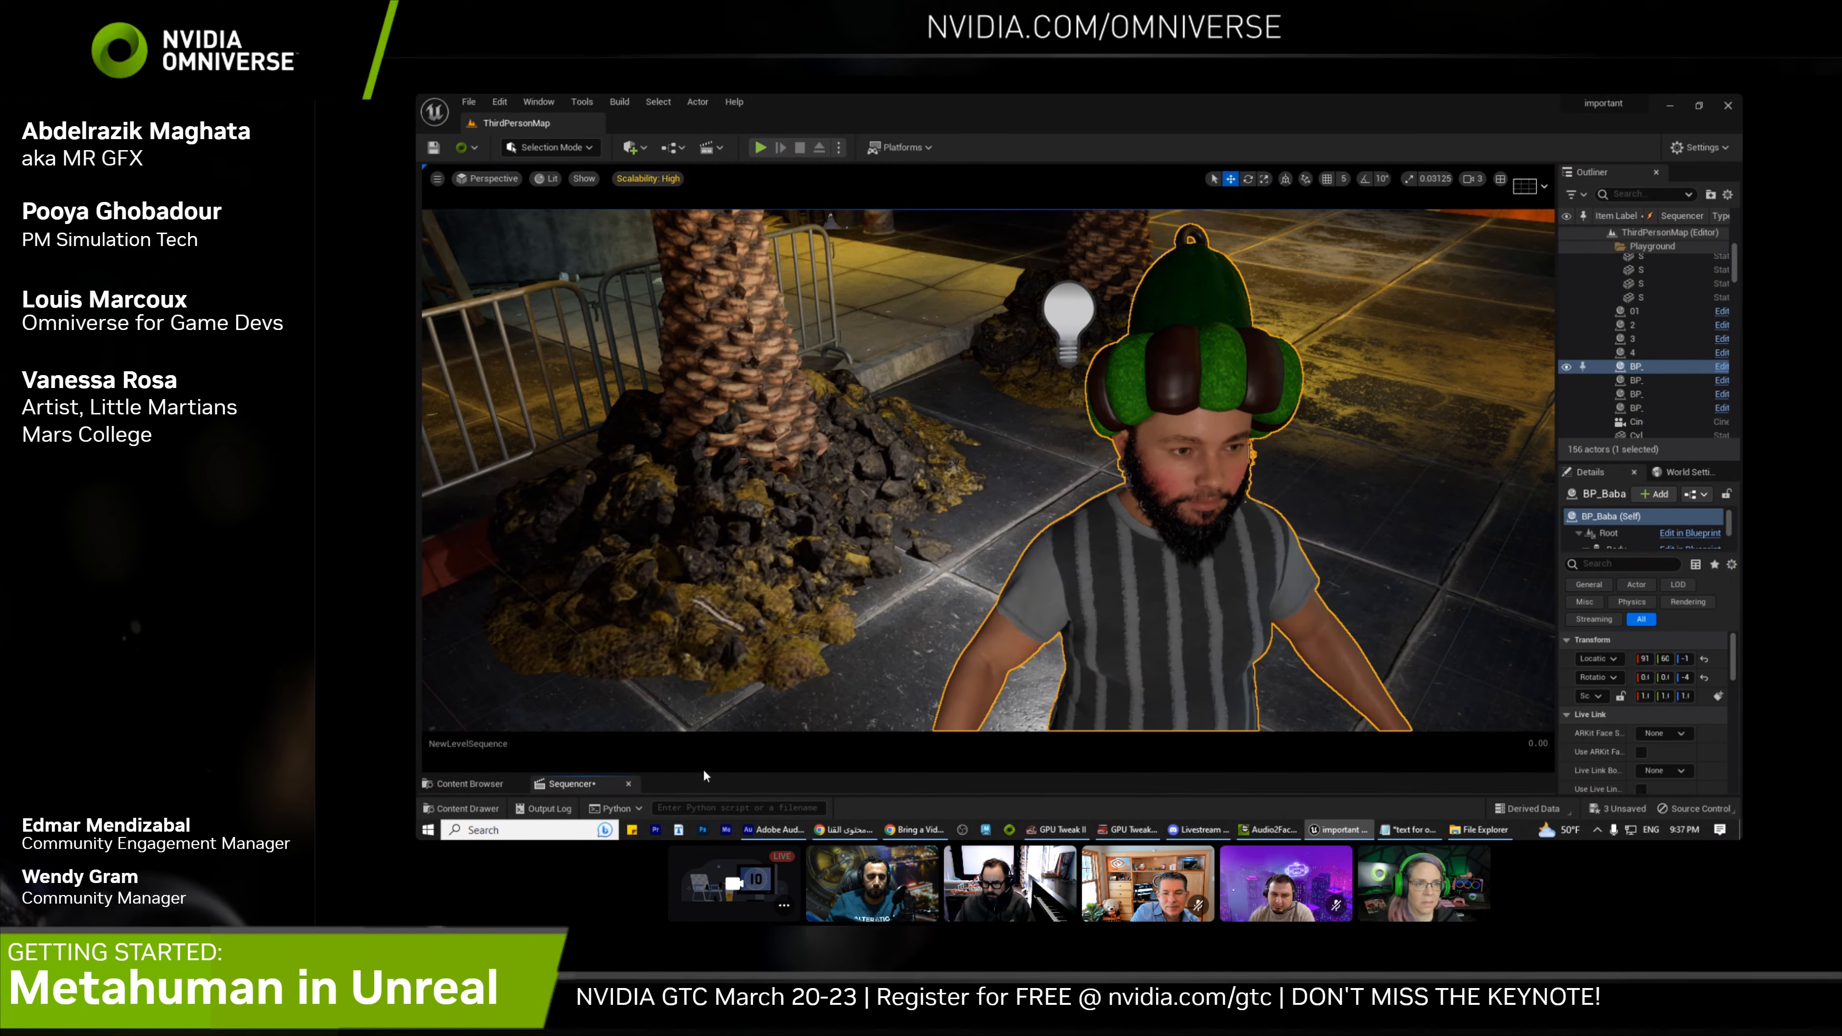
pyautogui.moveTo(761, 758); pyautogui.dragTo(815, 488)
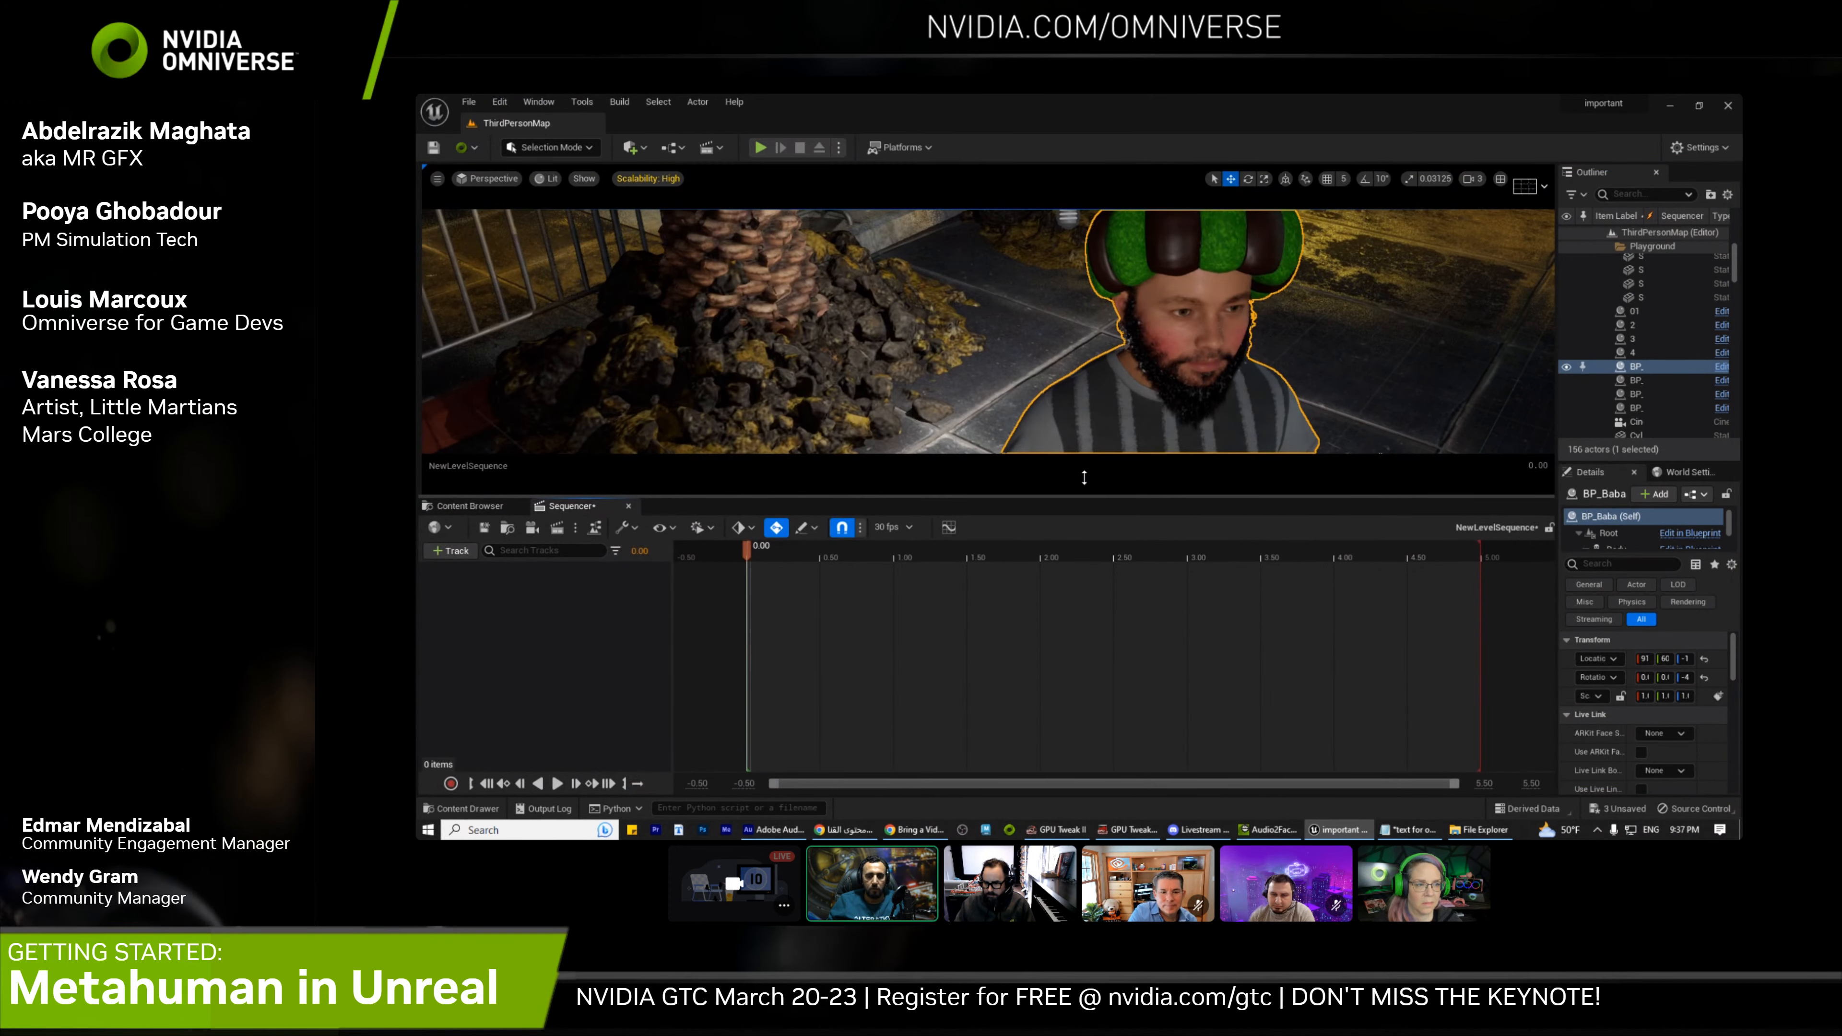
pyautogui.moveTo(1086, 497); pyautogui.dragTo(1131, 657)
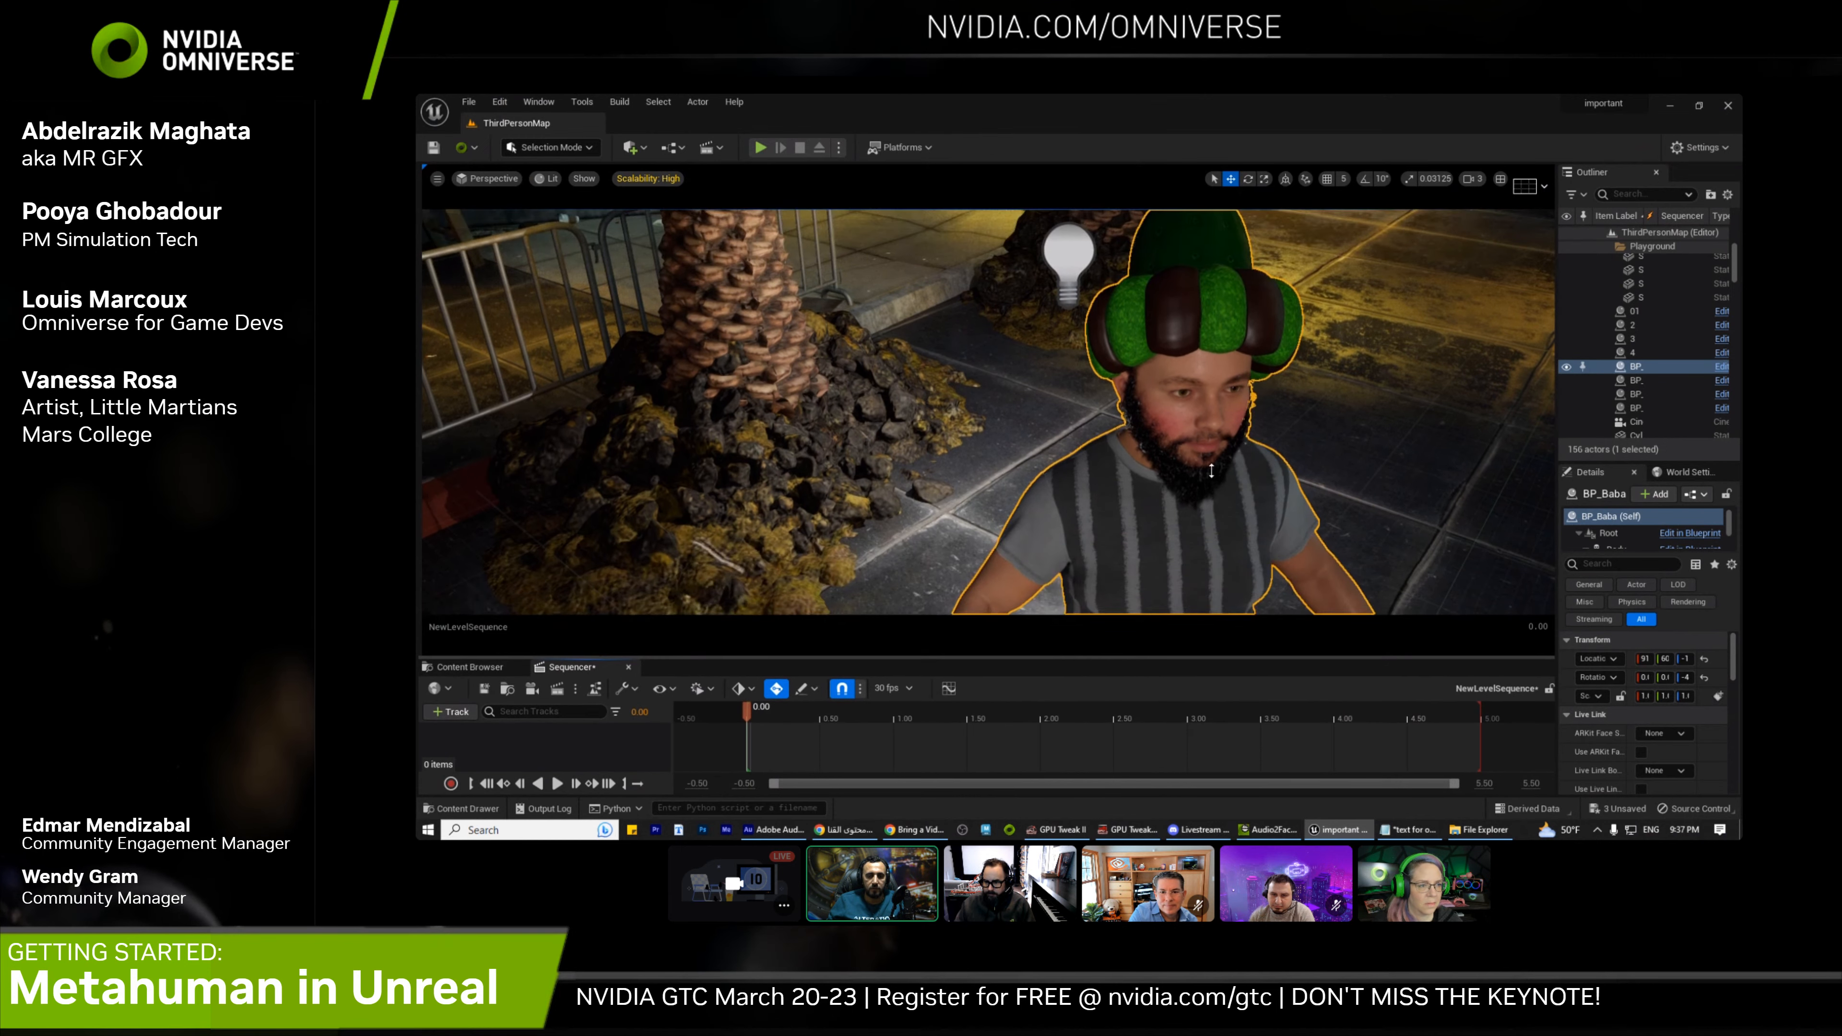
# Add the selected BP_Baba actor to the level sequence
pyautogui.click(454, 713)
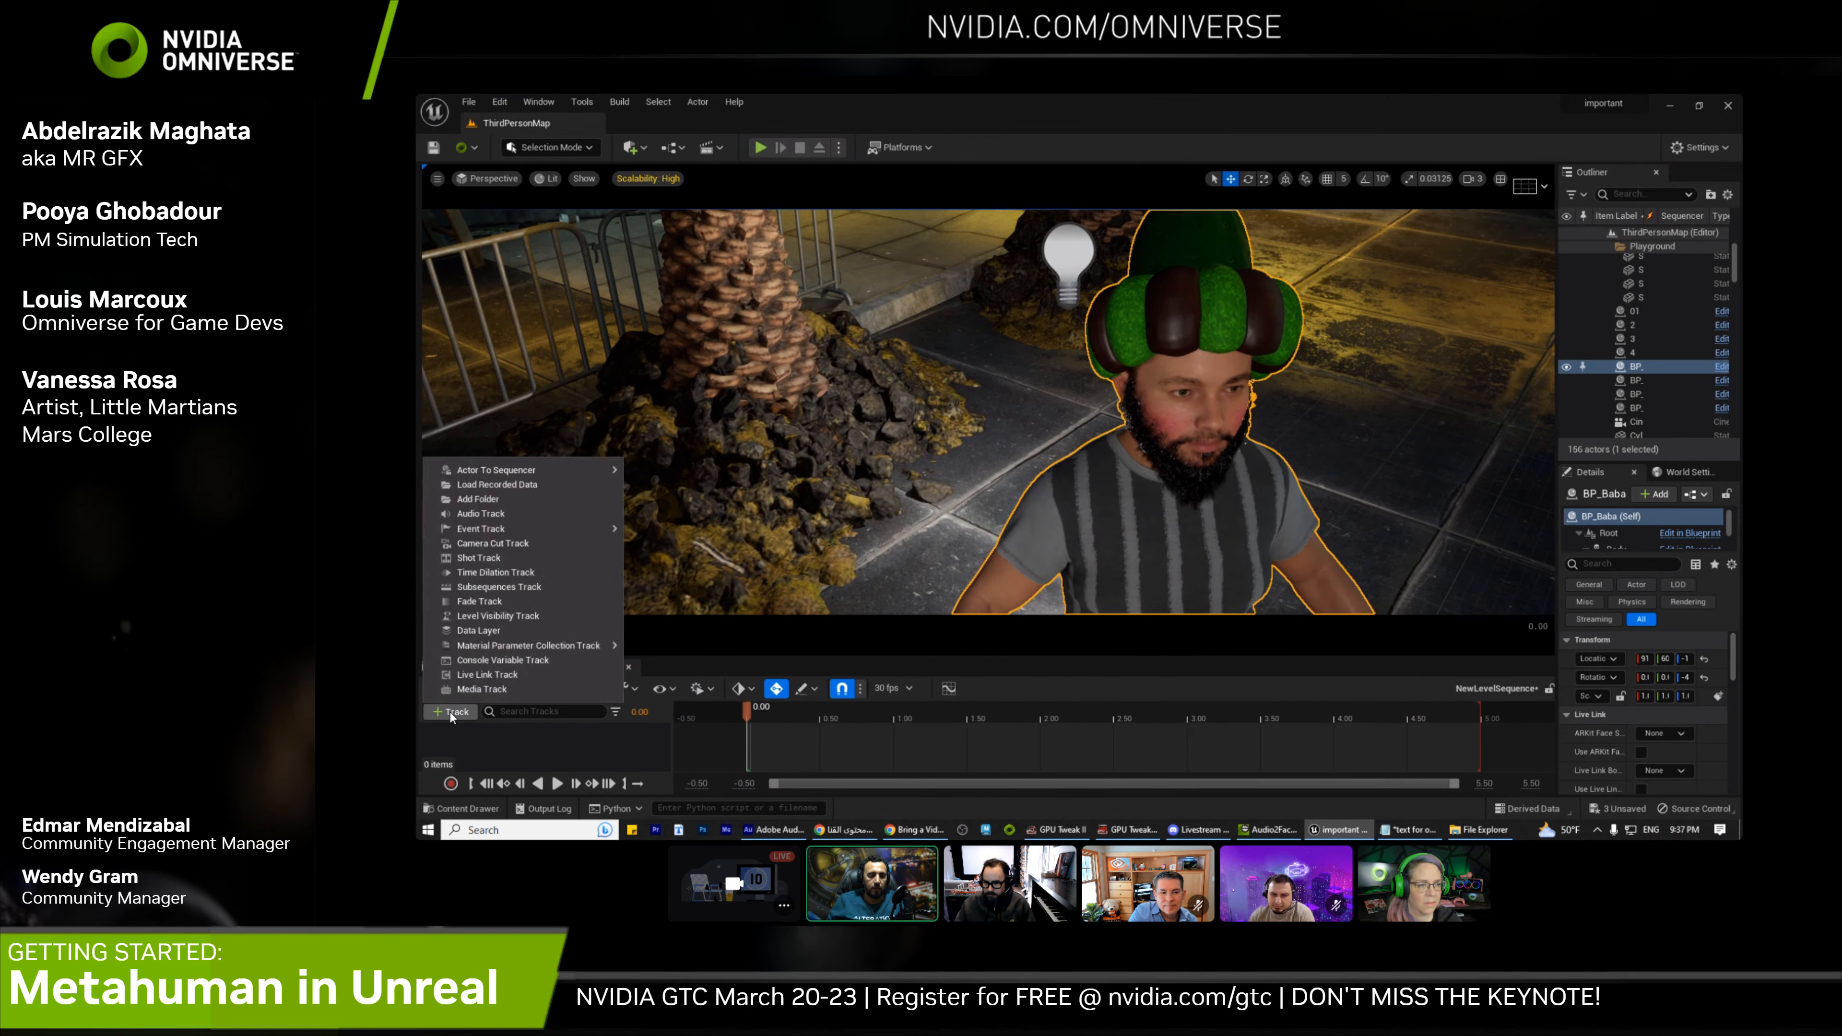
pyautogui.moveTo(522, 470)
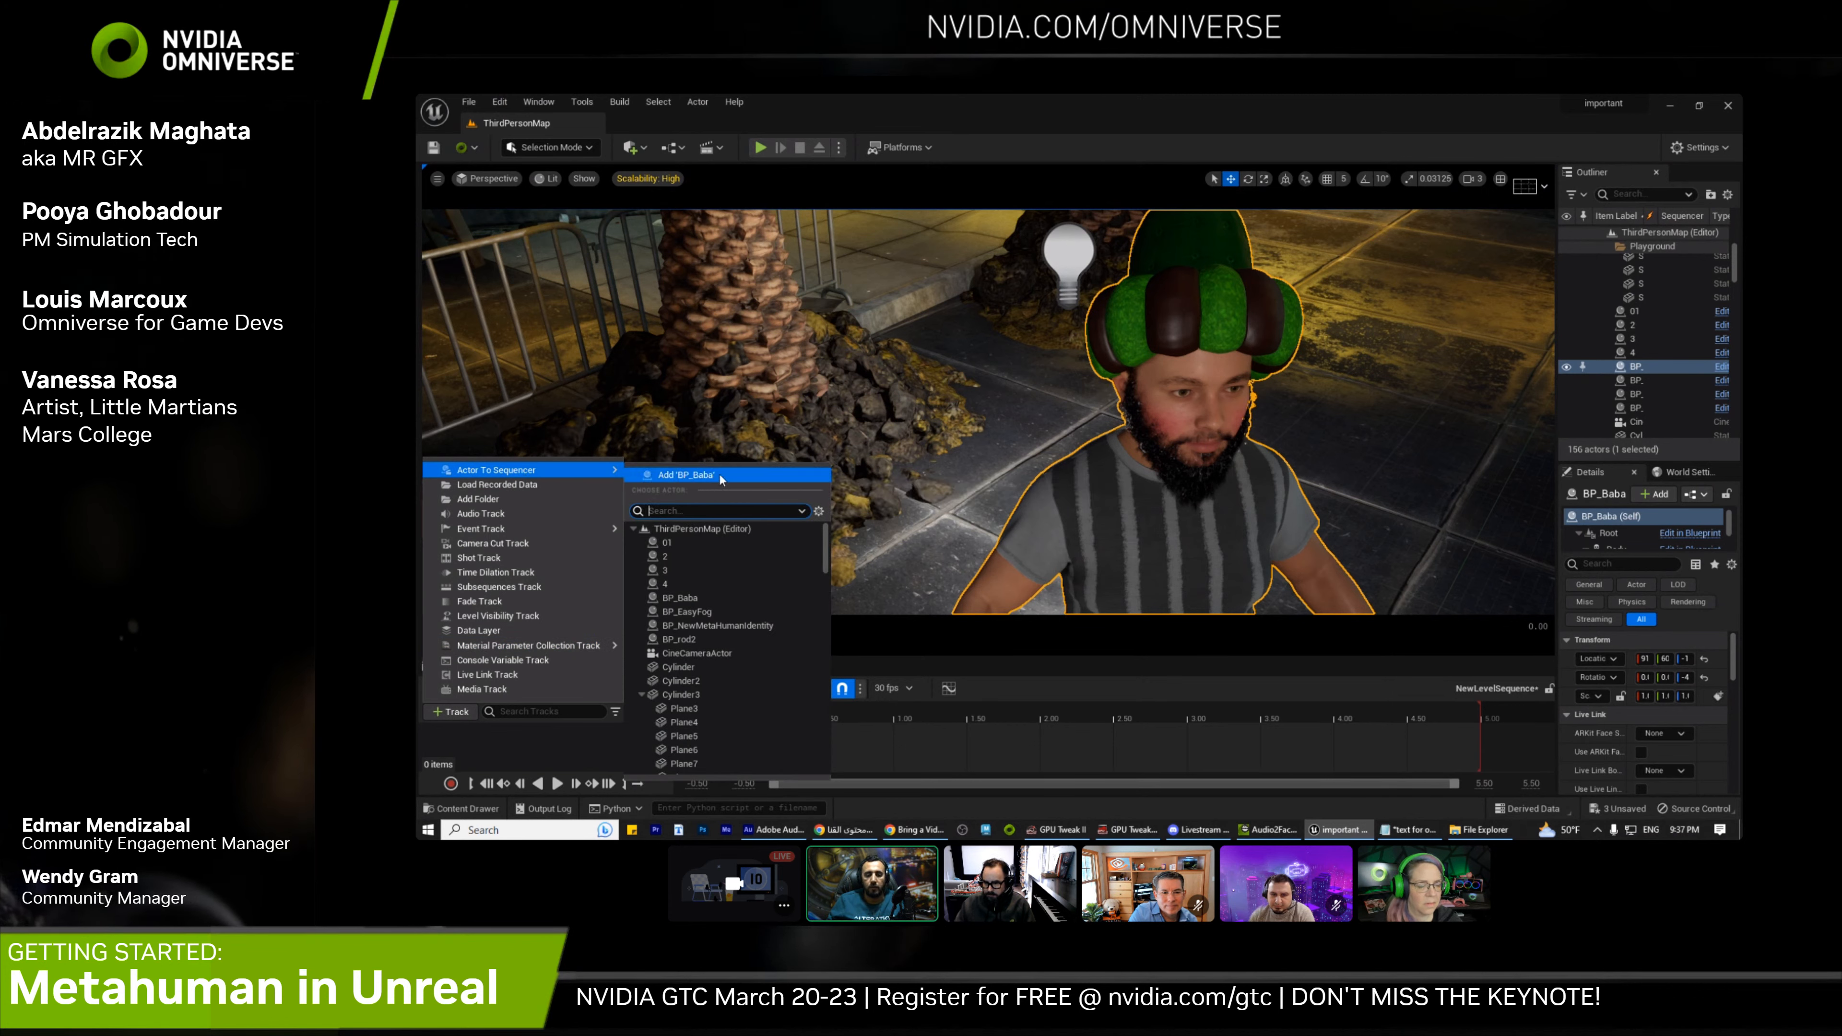
pyautogui.click(688, 475)
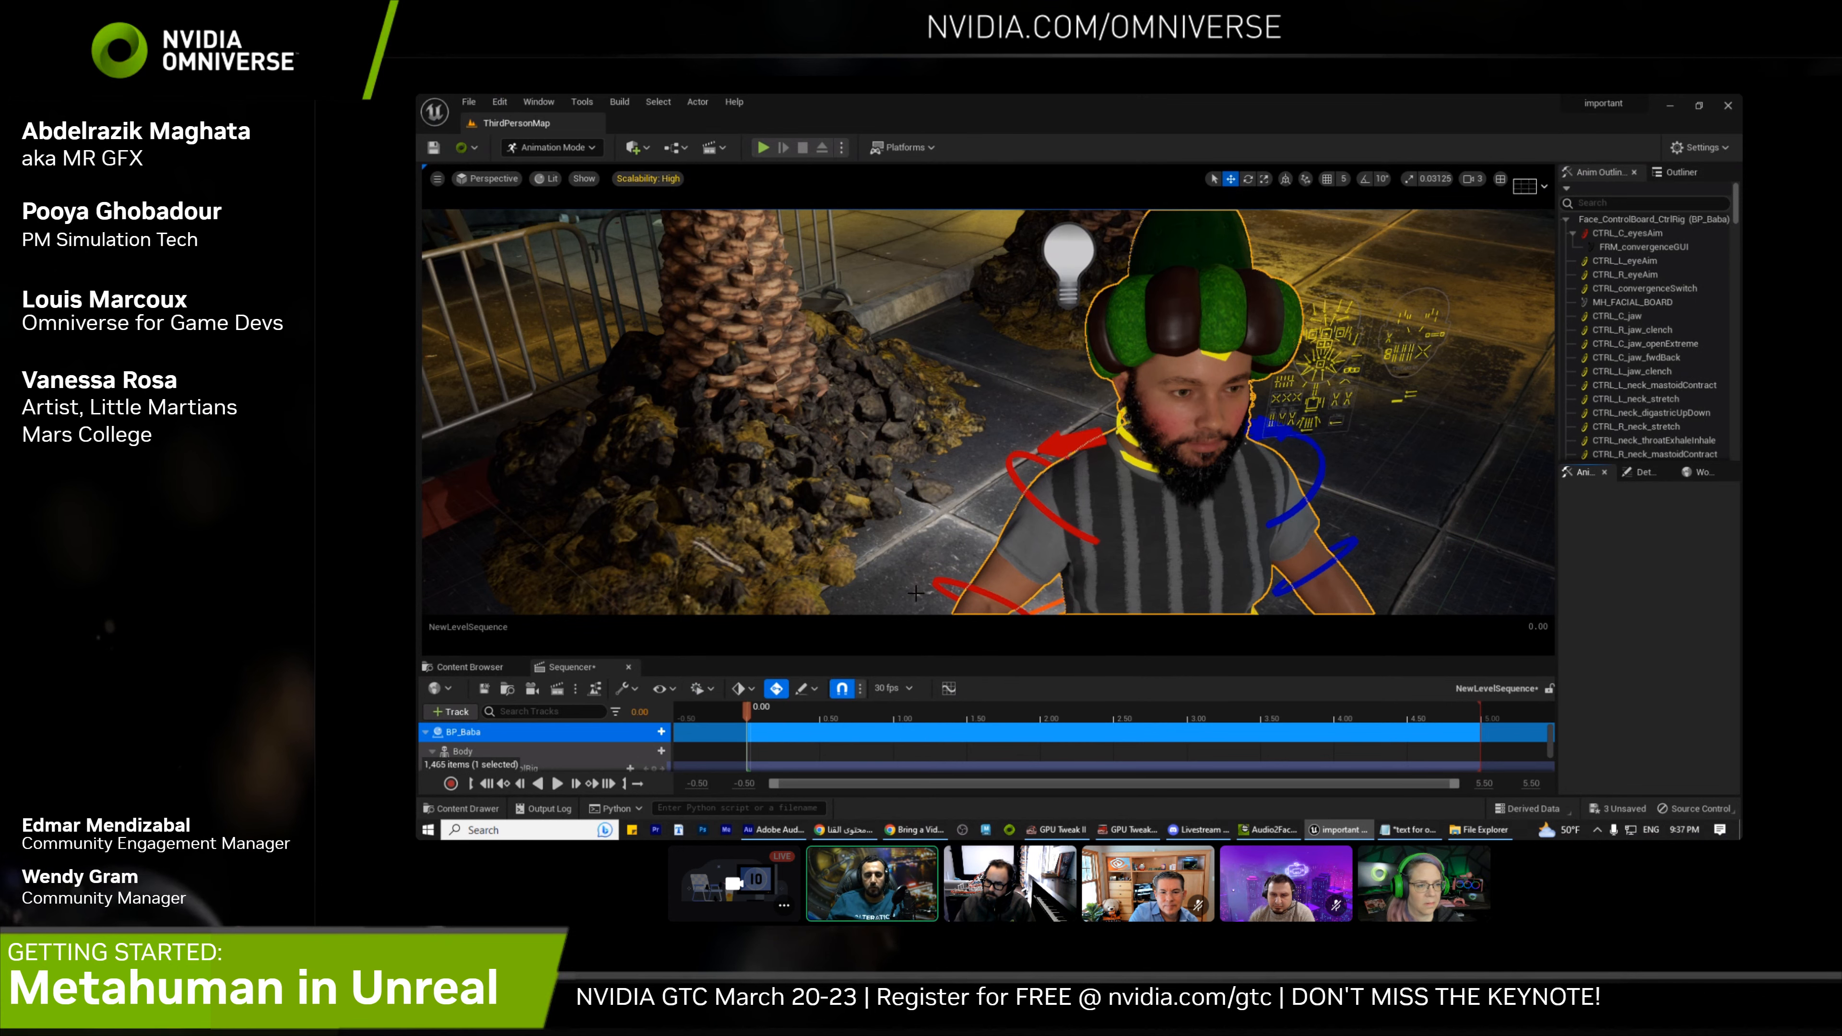
# Delete the MetaHuman_ControlRig track under Body and the Face_ControlBoard_CtrlRig track under Face
pyautogui.moveTo(1003, 656); pyautogui.dragTo(1004, 582)
pyautogui.moveTo(1003, 464); pyautogui.dragTo(1103, 454, button='right')
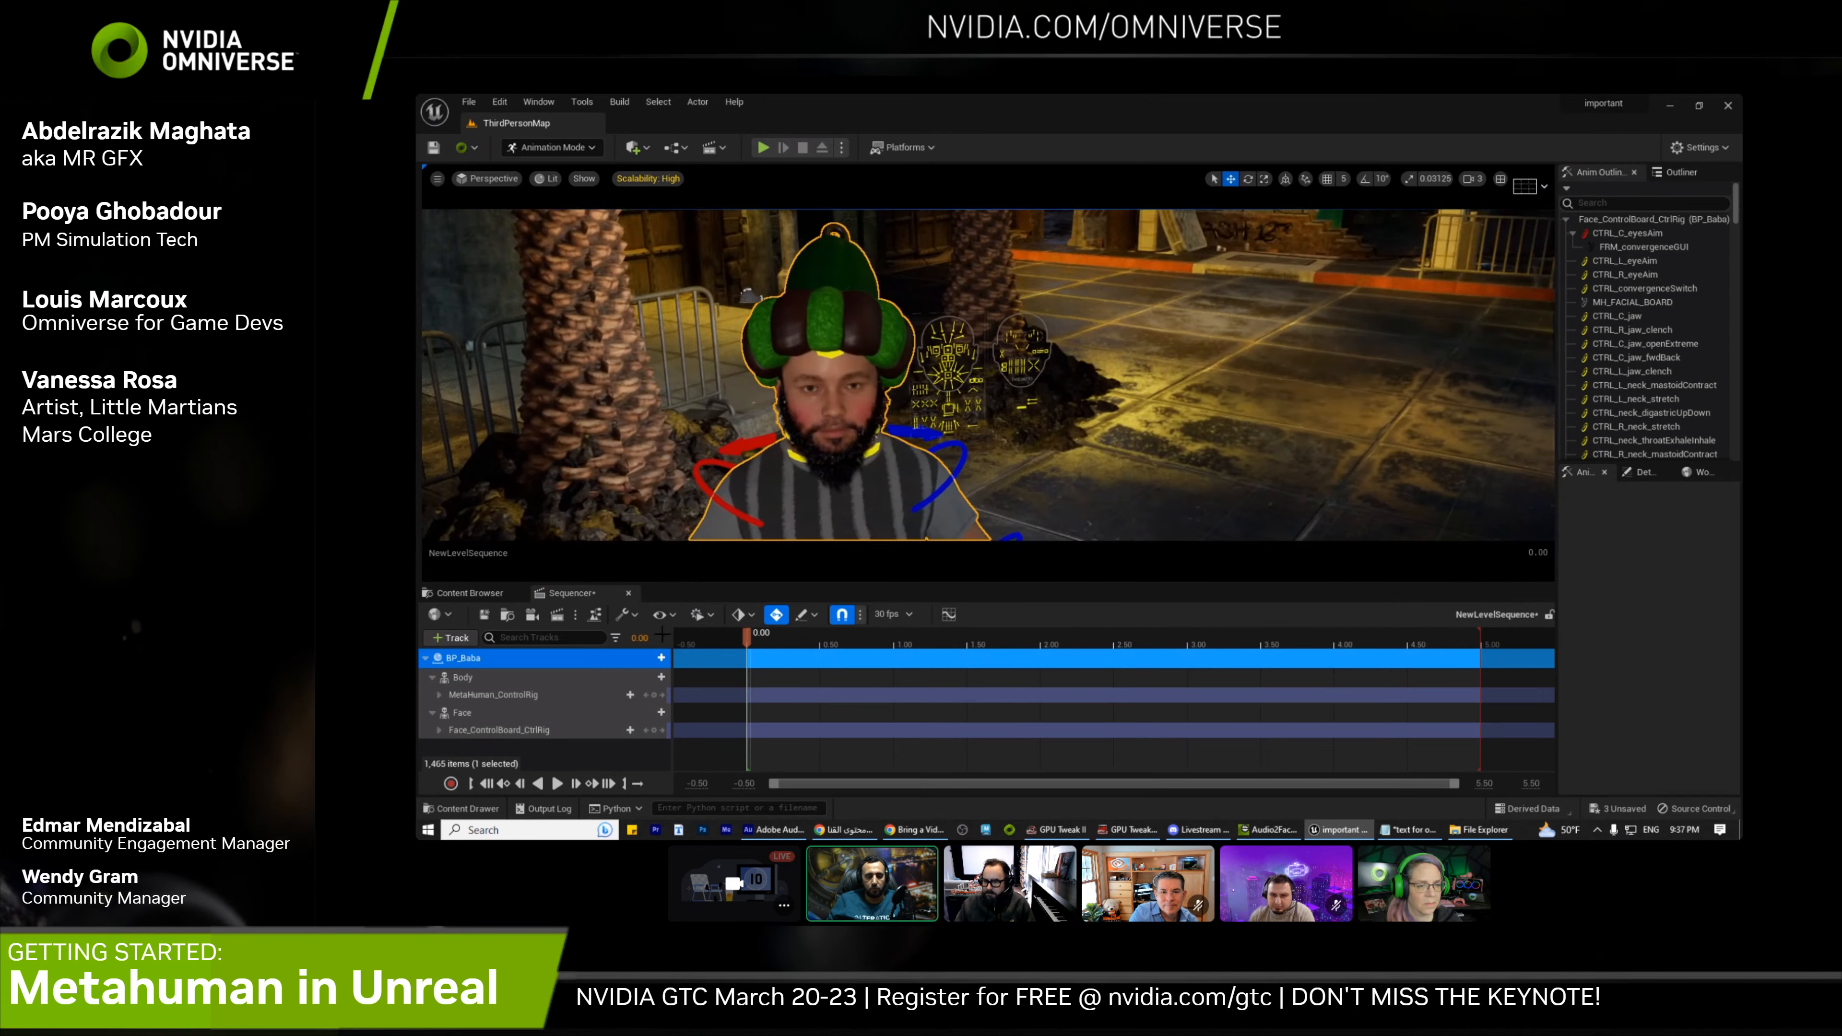
pyautogui.click(480, 695)
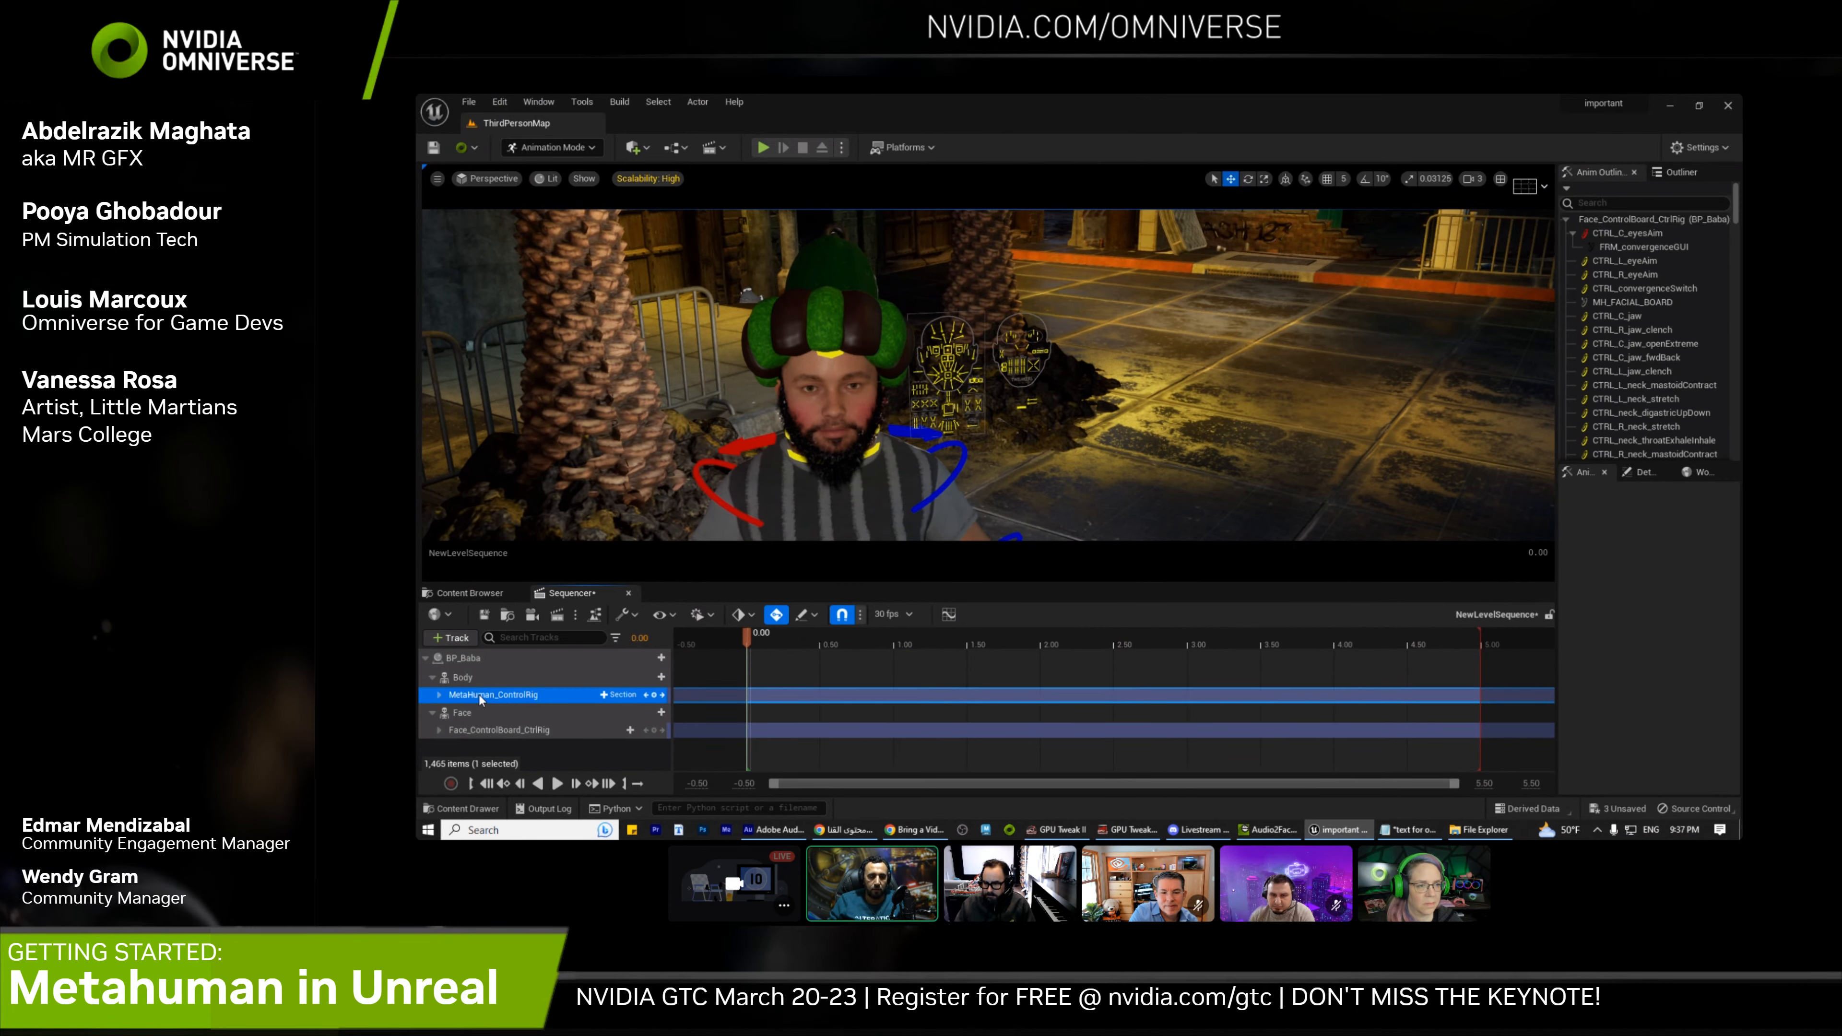
pyautogui.press('Delete')
pyautogui.click(472, 715)
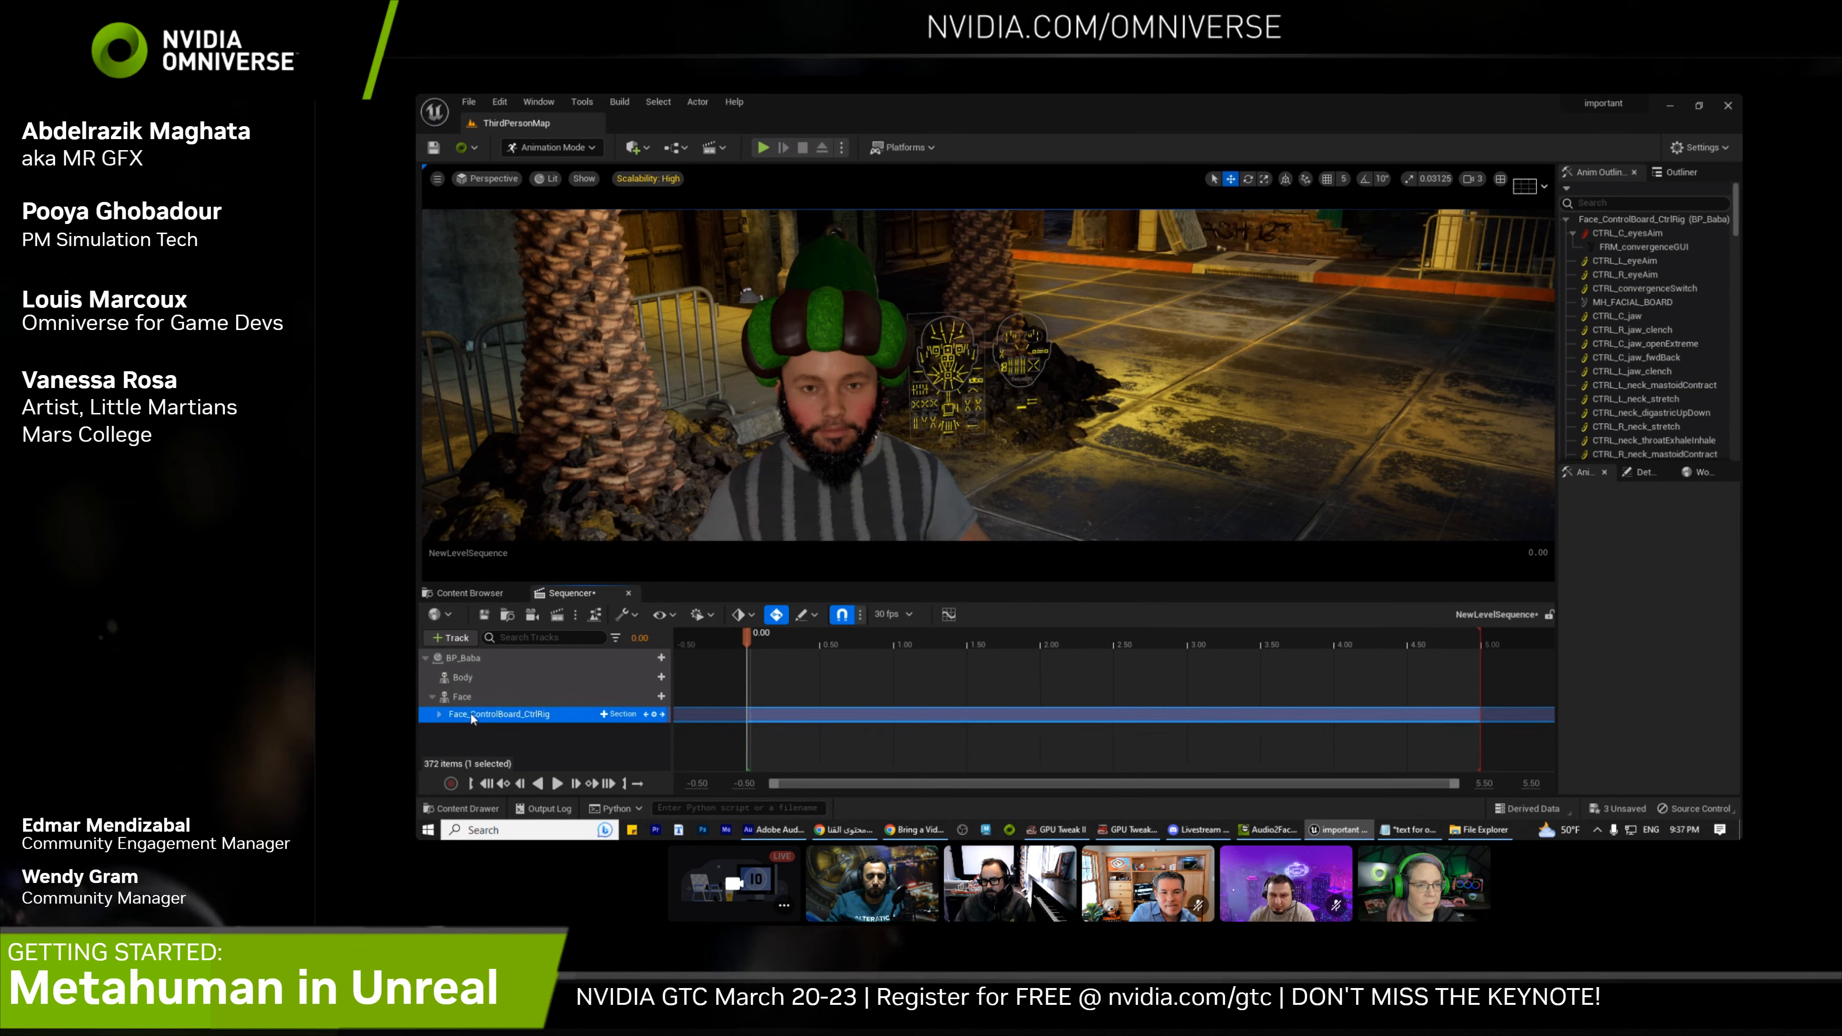
# Find the anim_omni_test animation in the test_test folder and copy its name
pyautogui.click(470, 593)
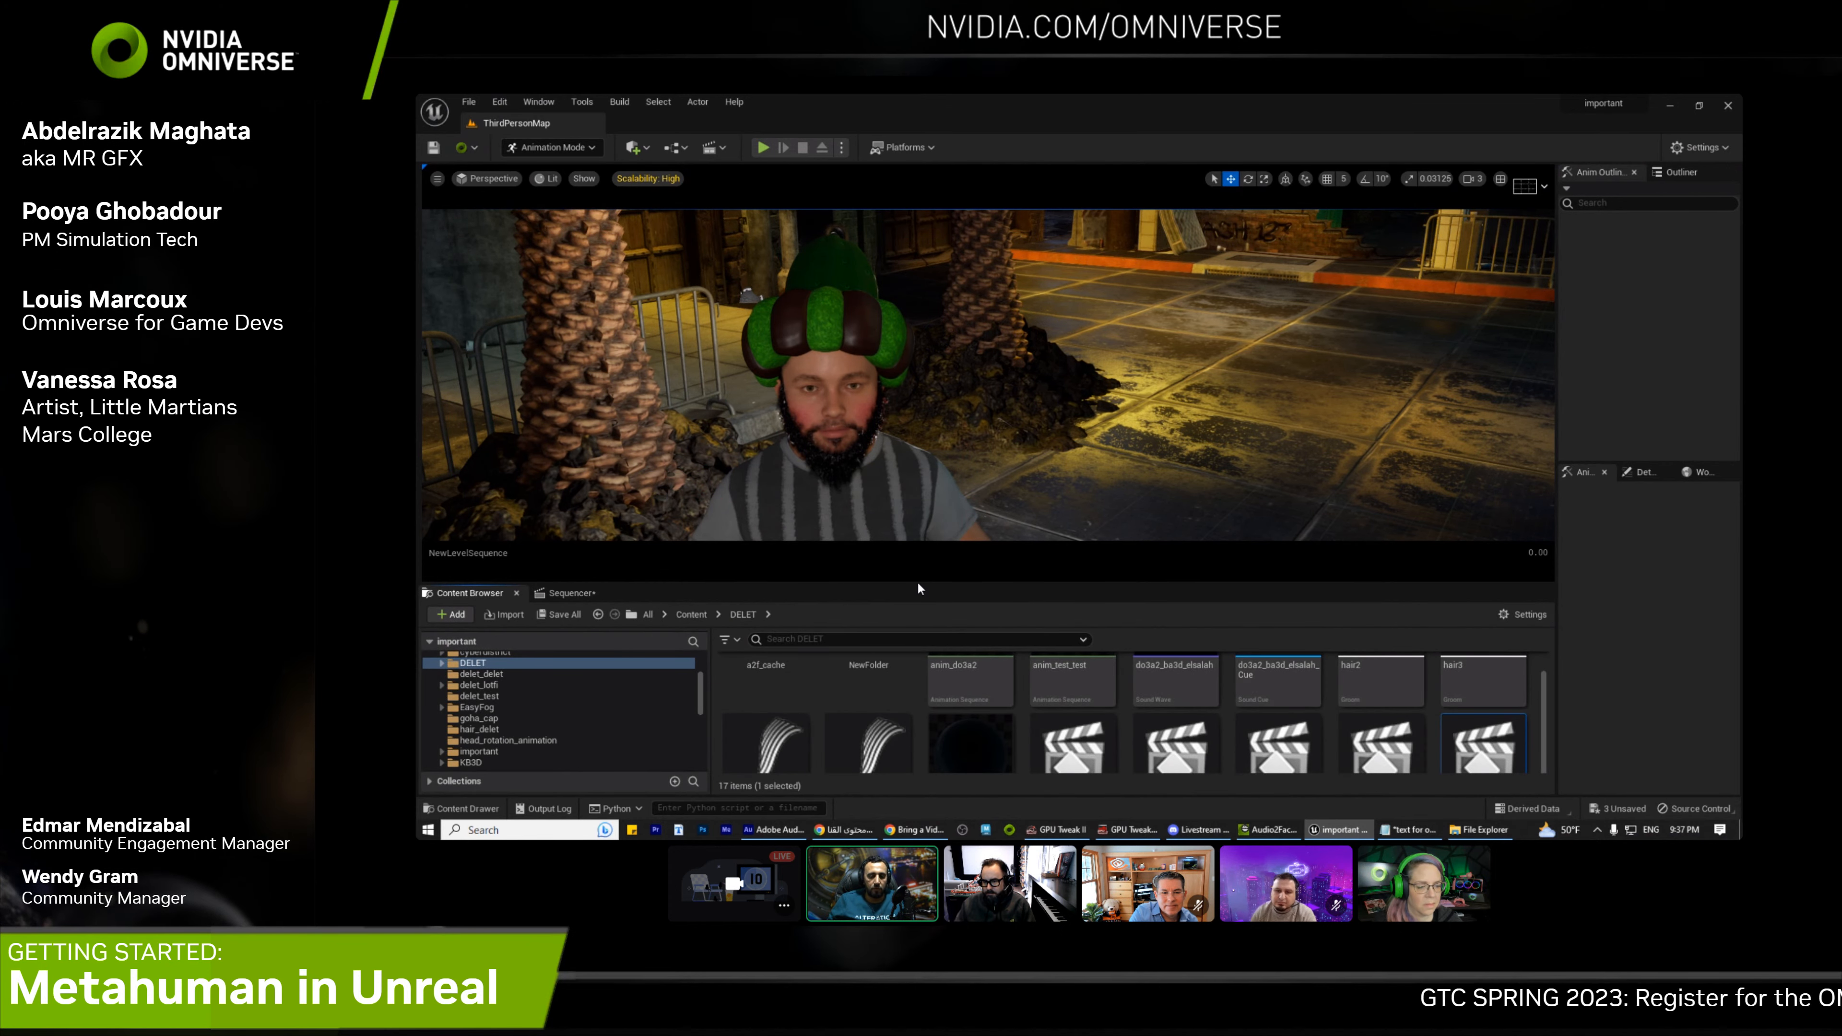
pyautogui.moveTo(919, 584); pyautogui.dragTo(918, 461)
pyautogui.scroll(-3, 546, 662)
pyautogui.scroll(-3, 546, 662)
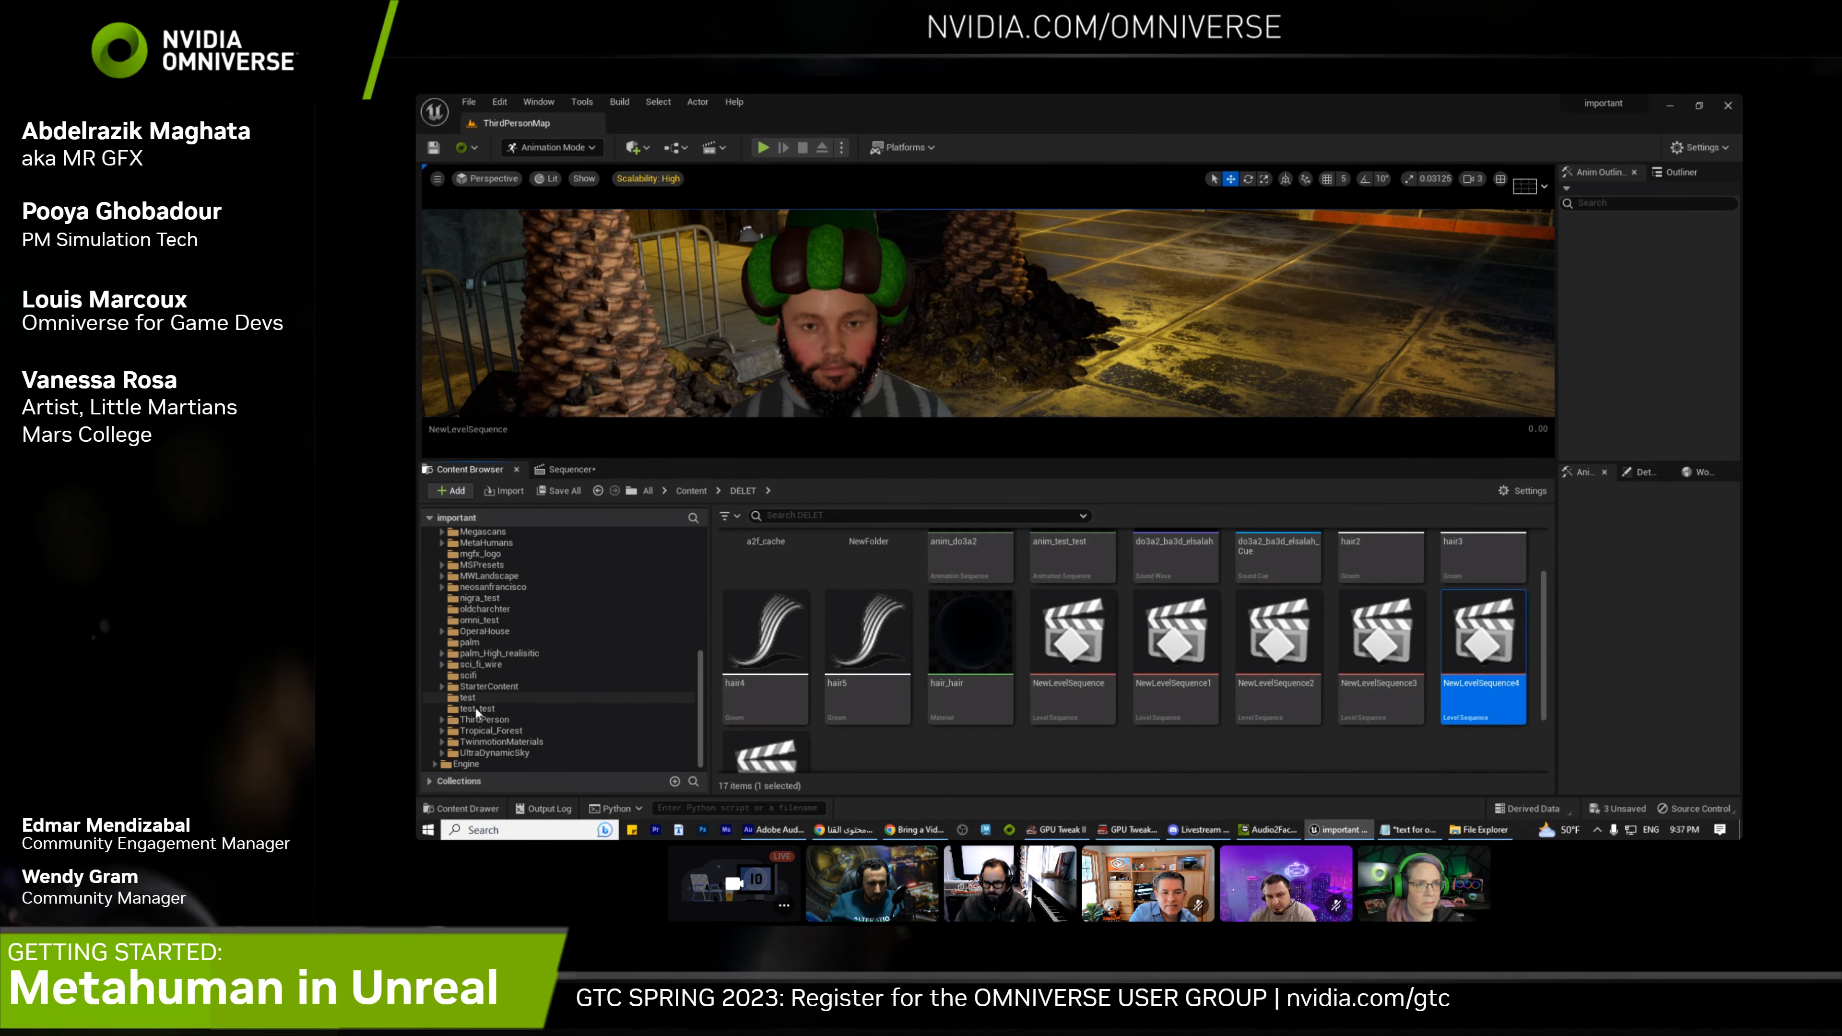
pyautogui.click(478, 709)
pyautogui.click(760, 633)
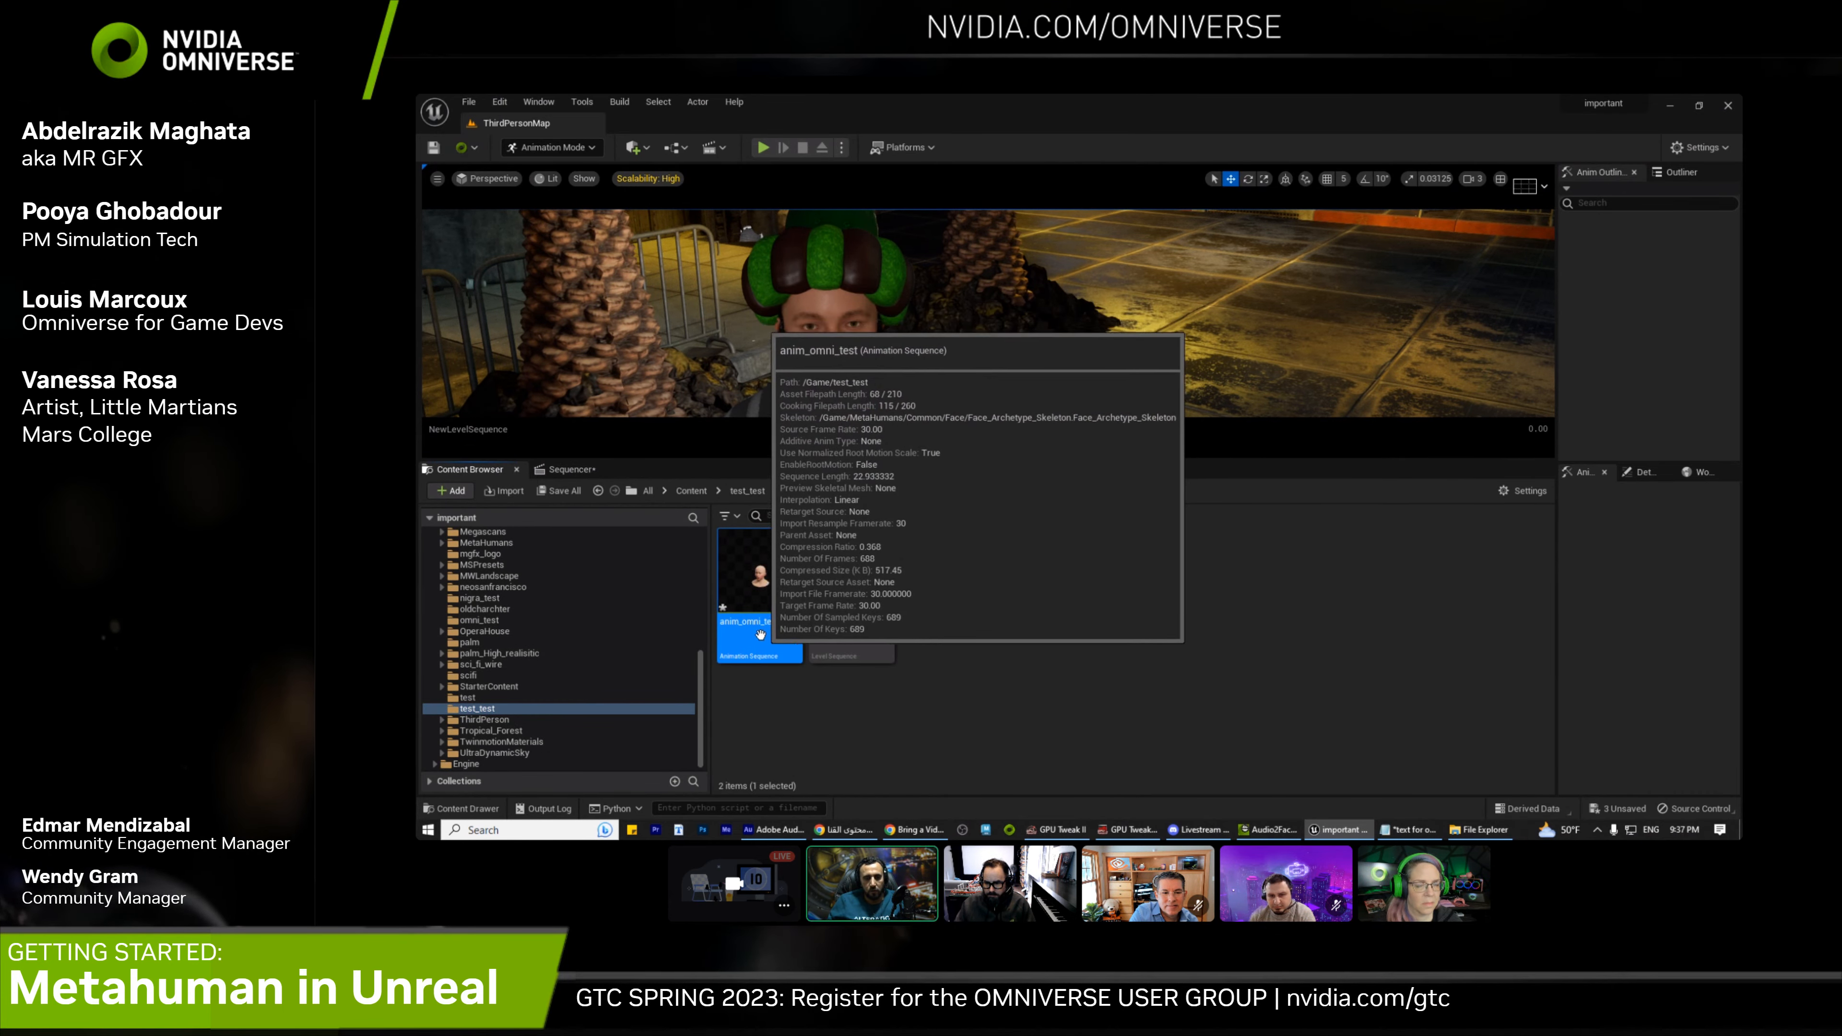
pyautogui.rightClick(758, 631)
pyautogui.moveTo(754, 629)
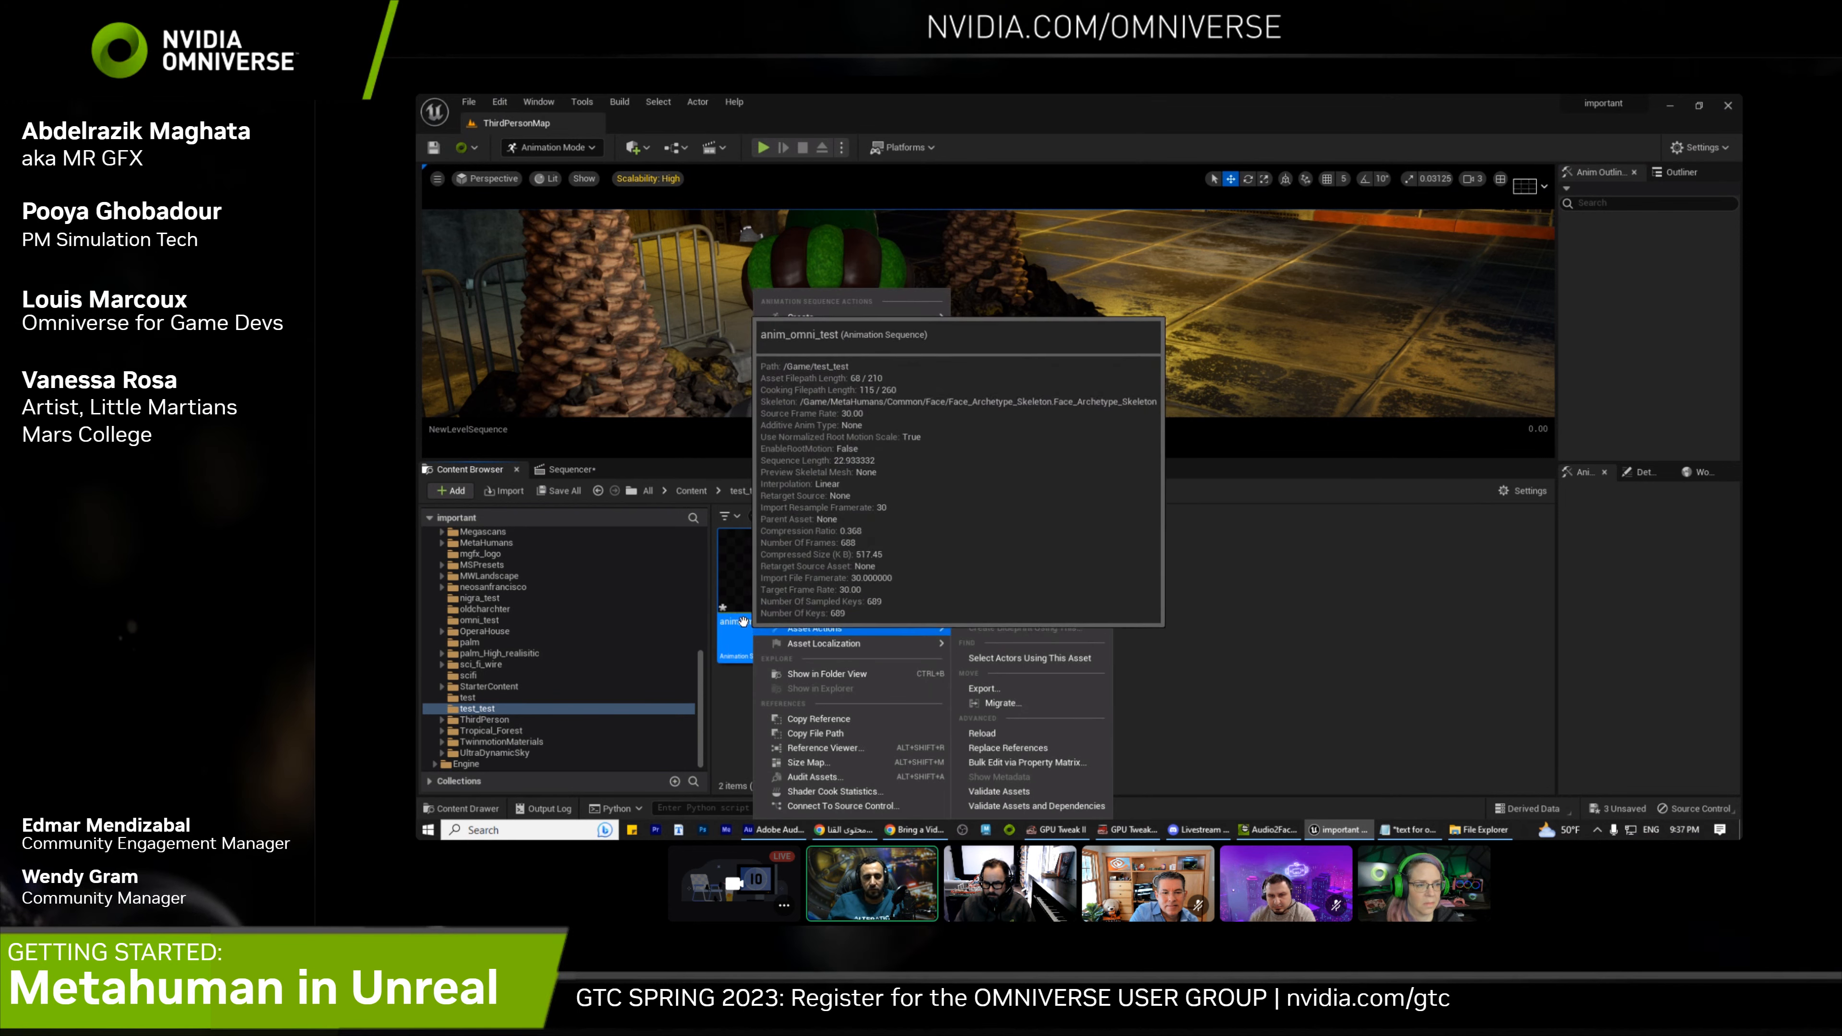
pyautogui.click(744, 621)
pyautogui.click(751, 624)
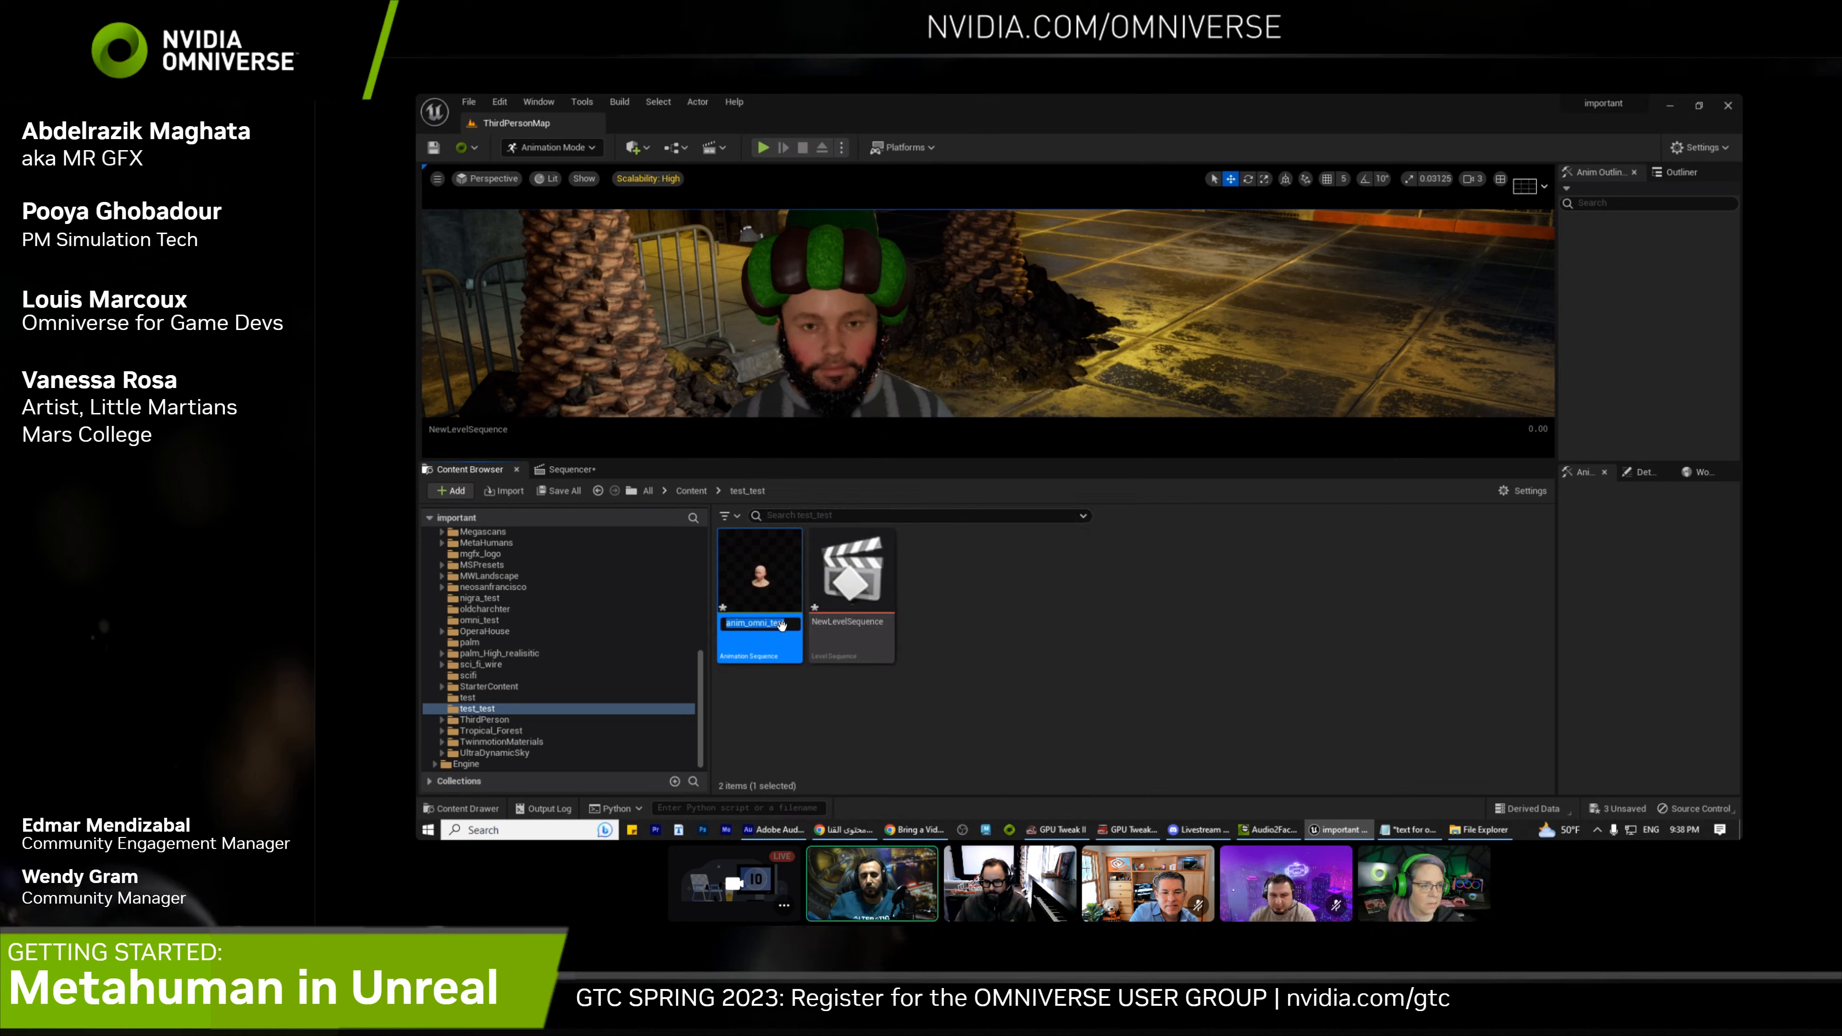
# Add the anim_omni_test animation to BP_Baba's Face in the sequence and play it with the character's face in view
pyautogui.click(572, 469)
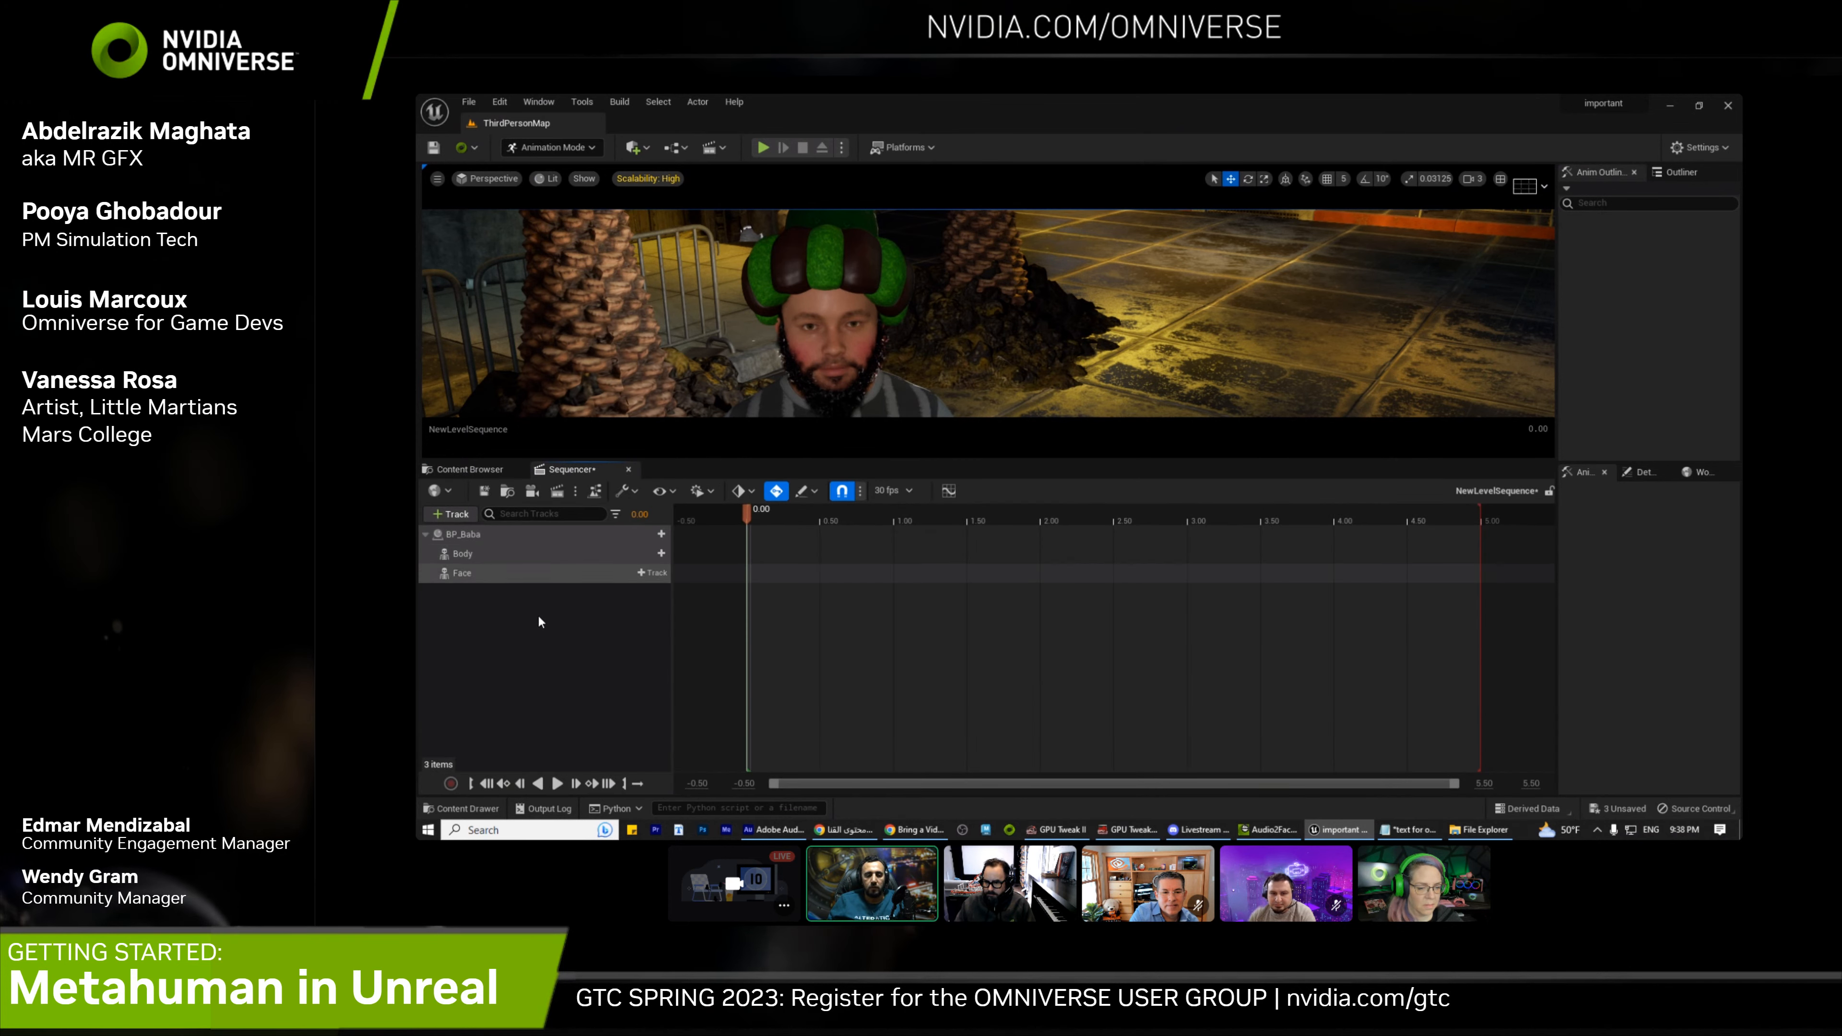
pyautogui.moveTo(834, 461); pyautogui.dragTo(836, 604)
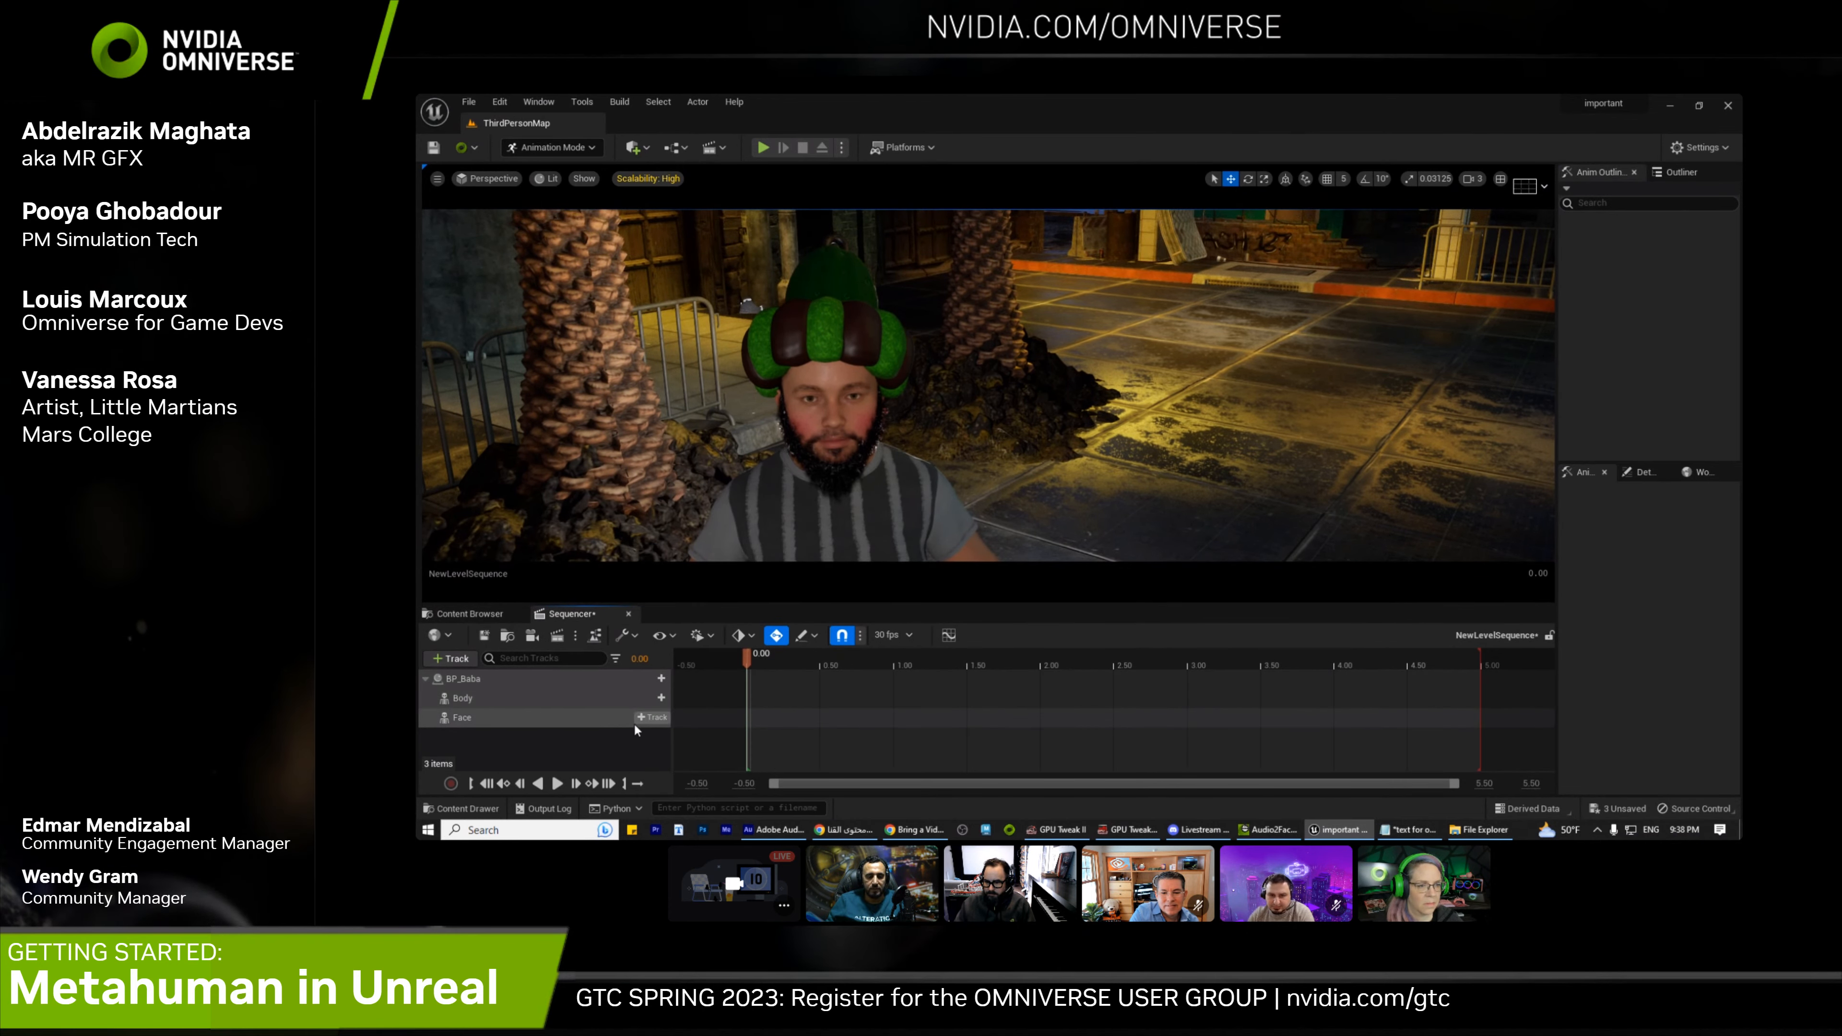
pyautogui.click(666, 718)
pyautogui.moveTo(877, 161)
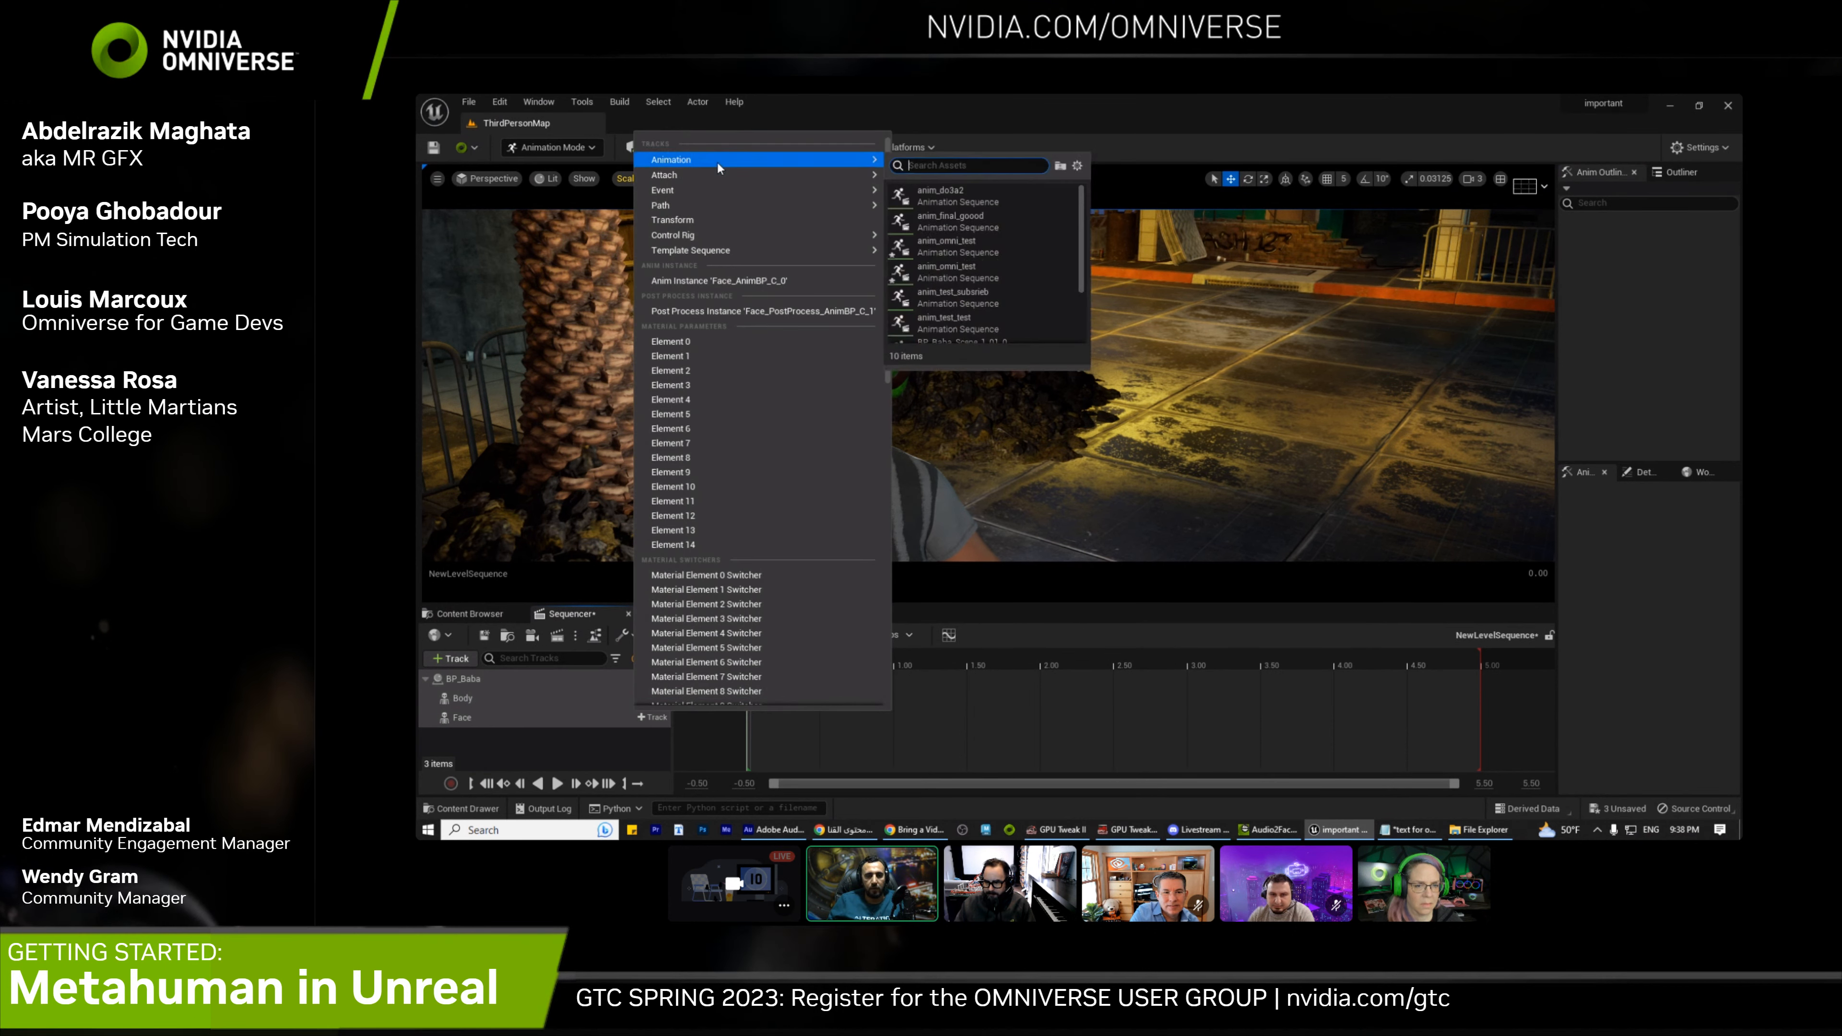
pyautogui.write('anim_omni_test')
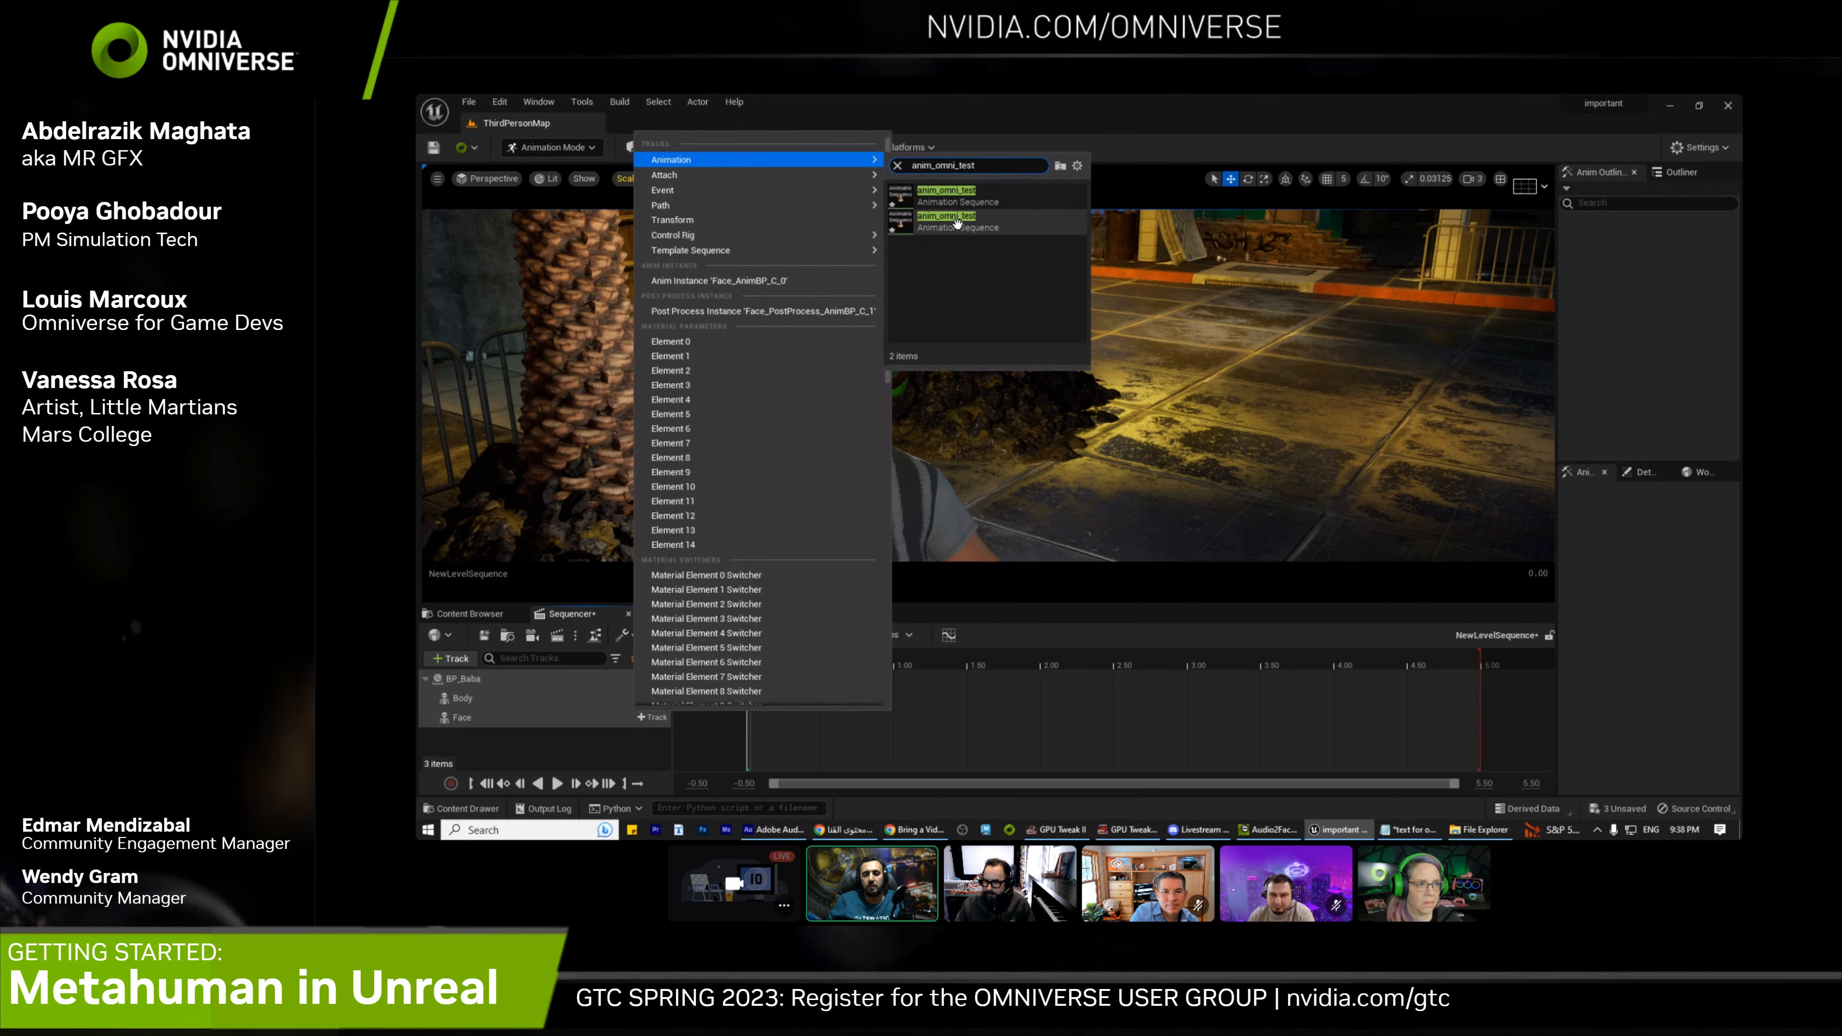
pyautogui.click(958, 221)
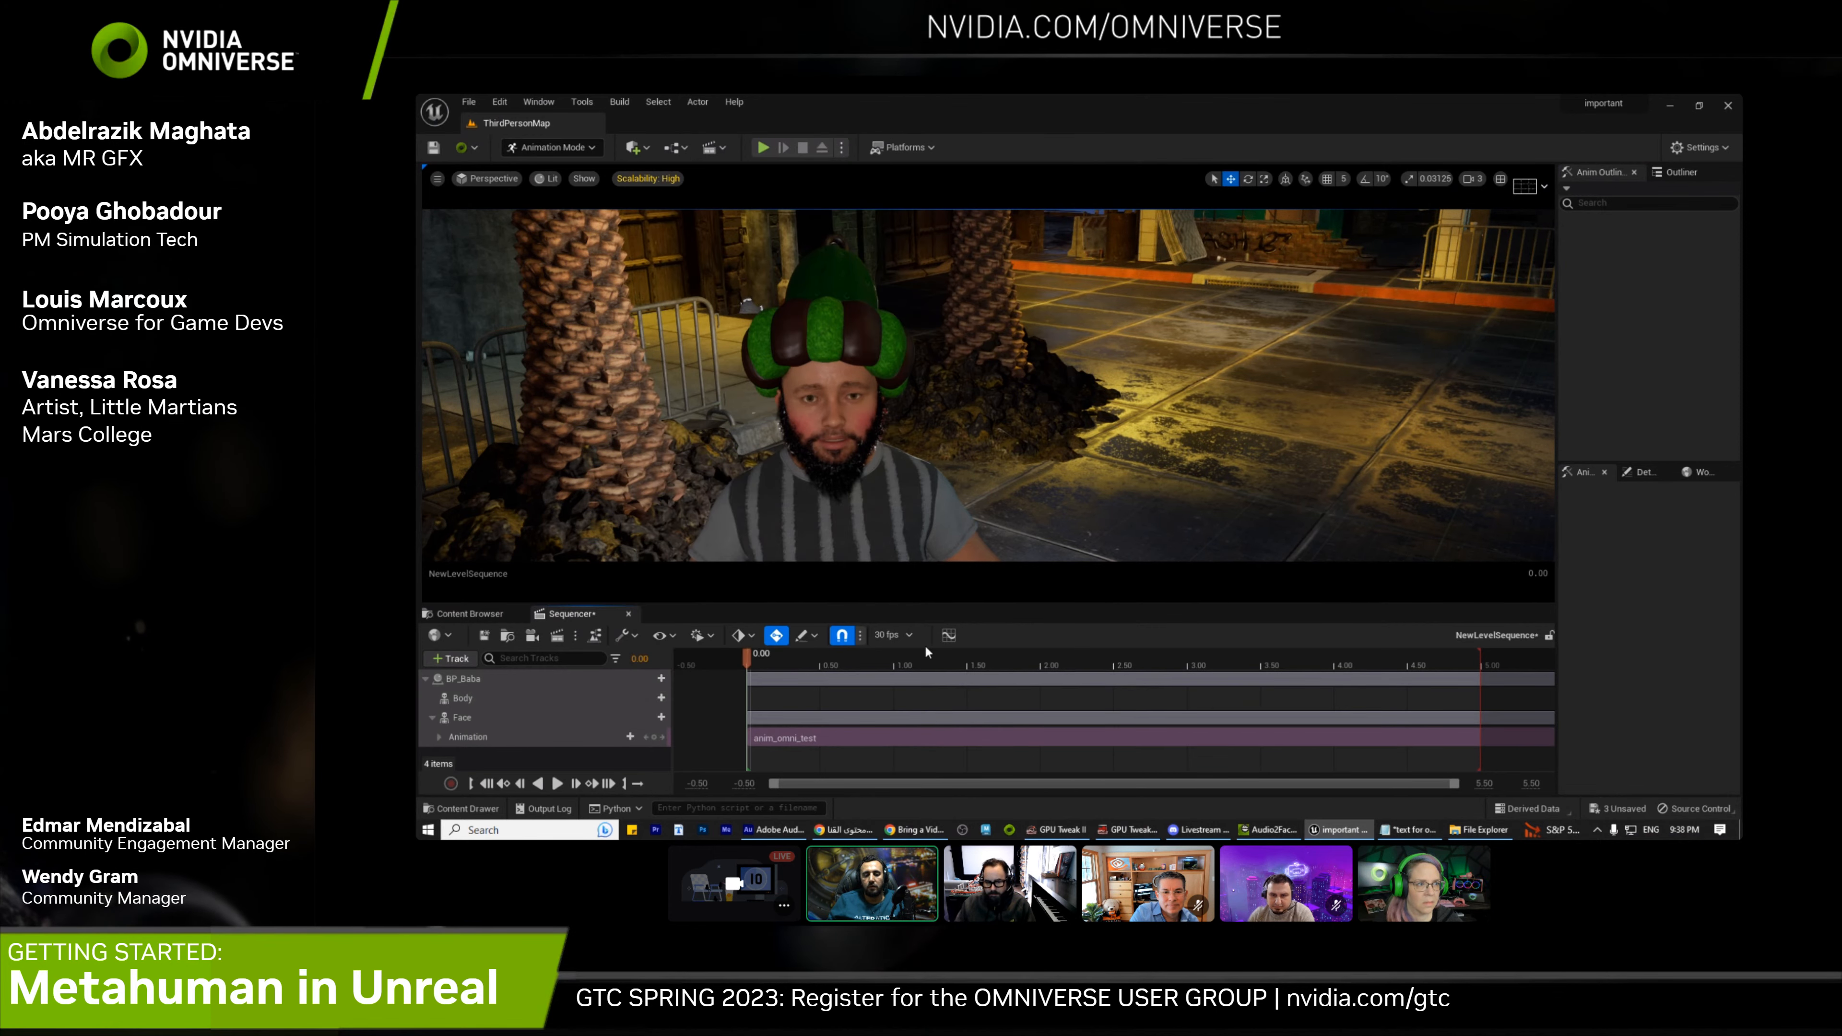
pyautogui.press('space')
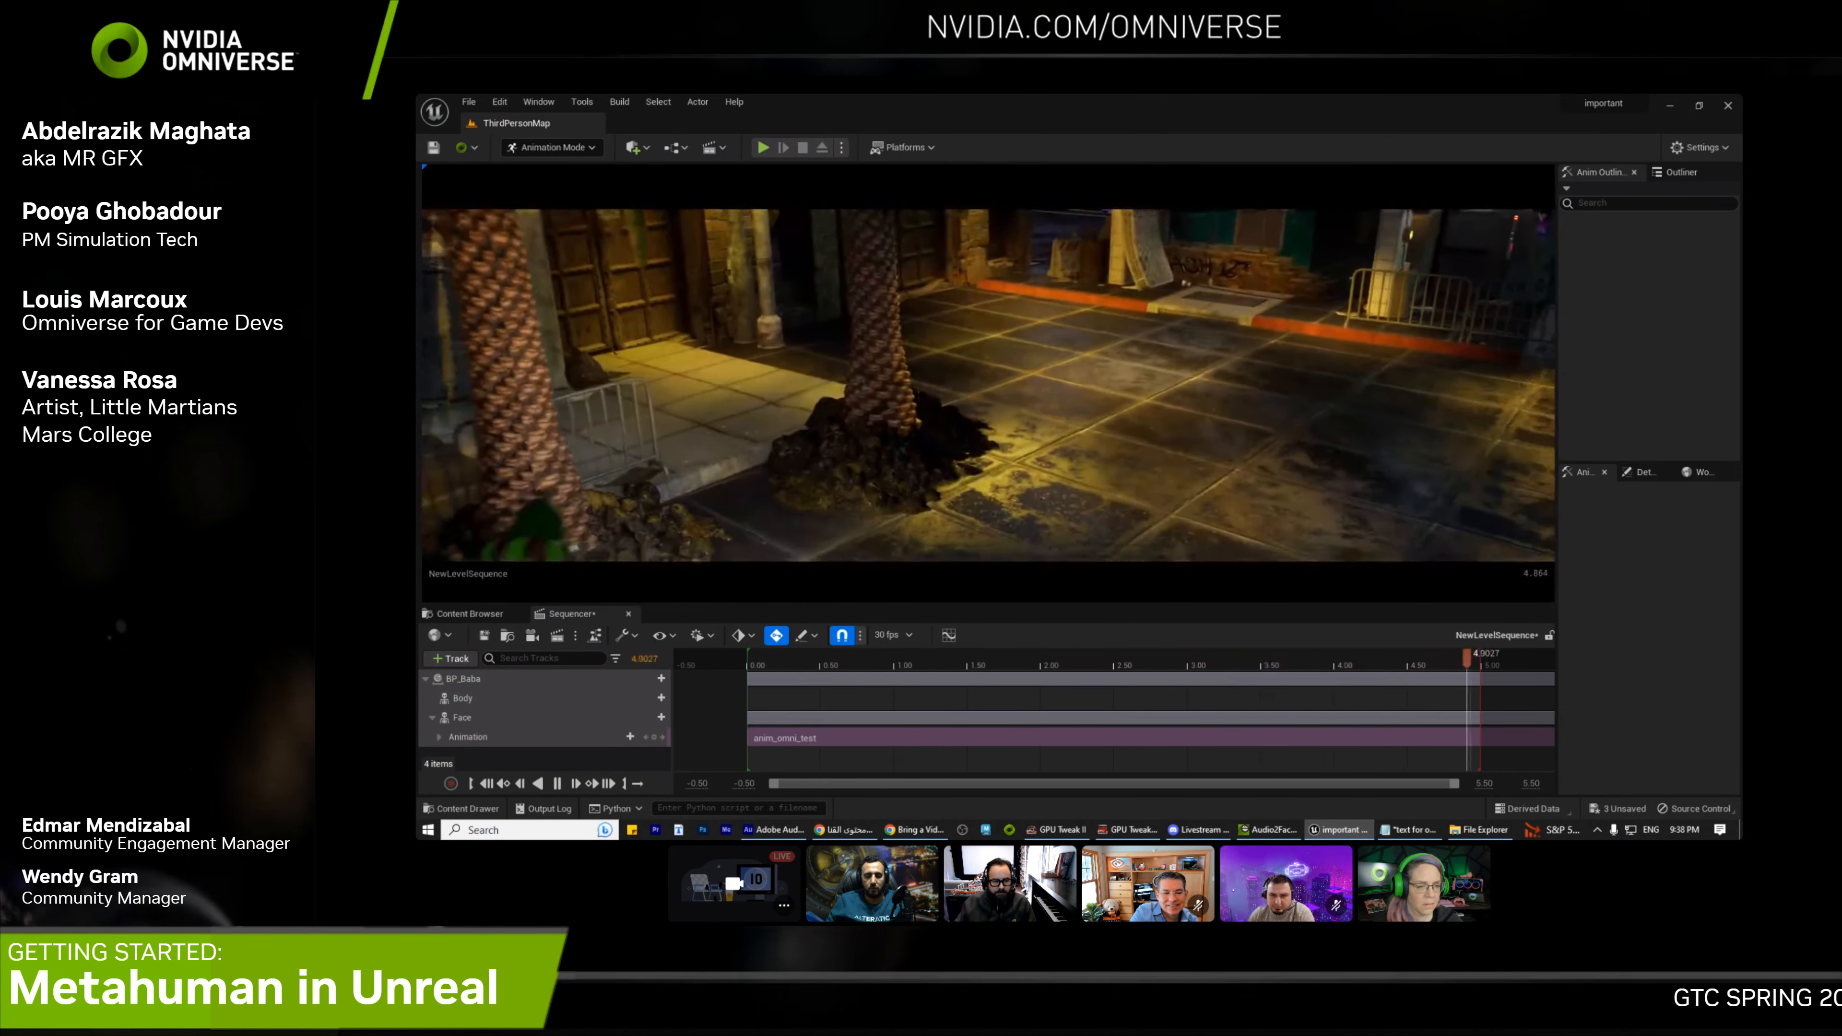
pyautogui.moveTo(988, 385); pyautogui.dragTo(1001, 461, button='right')
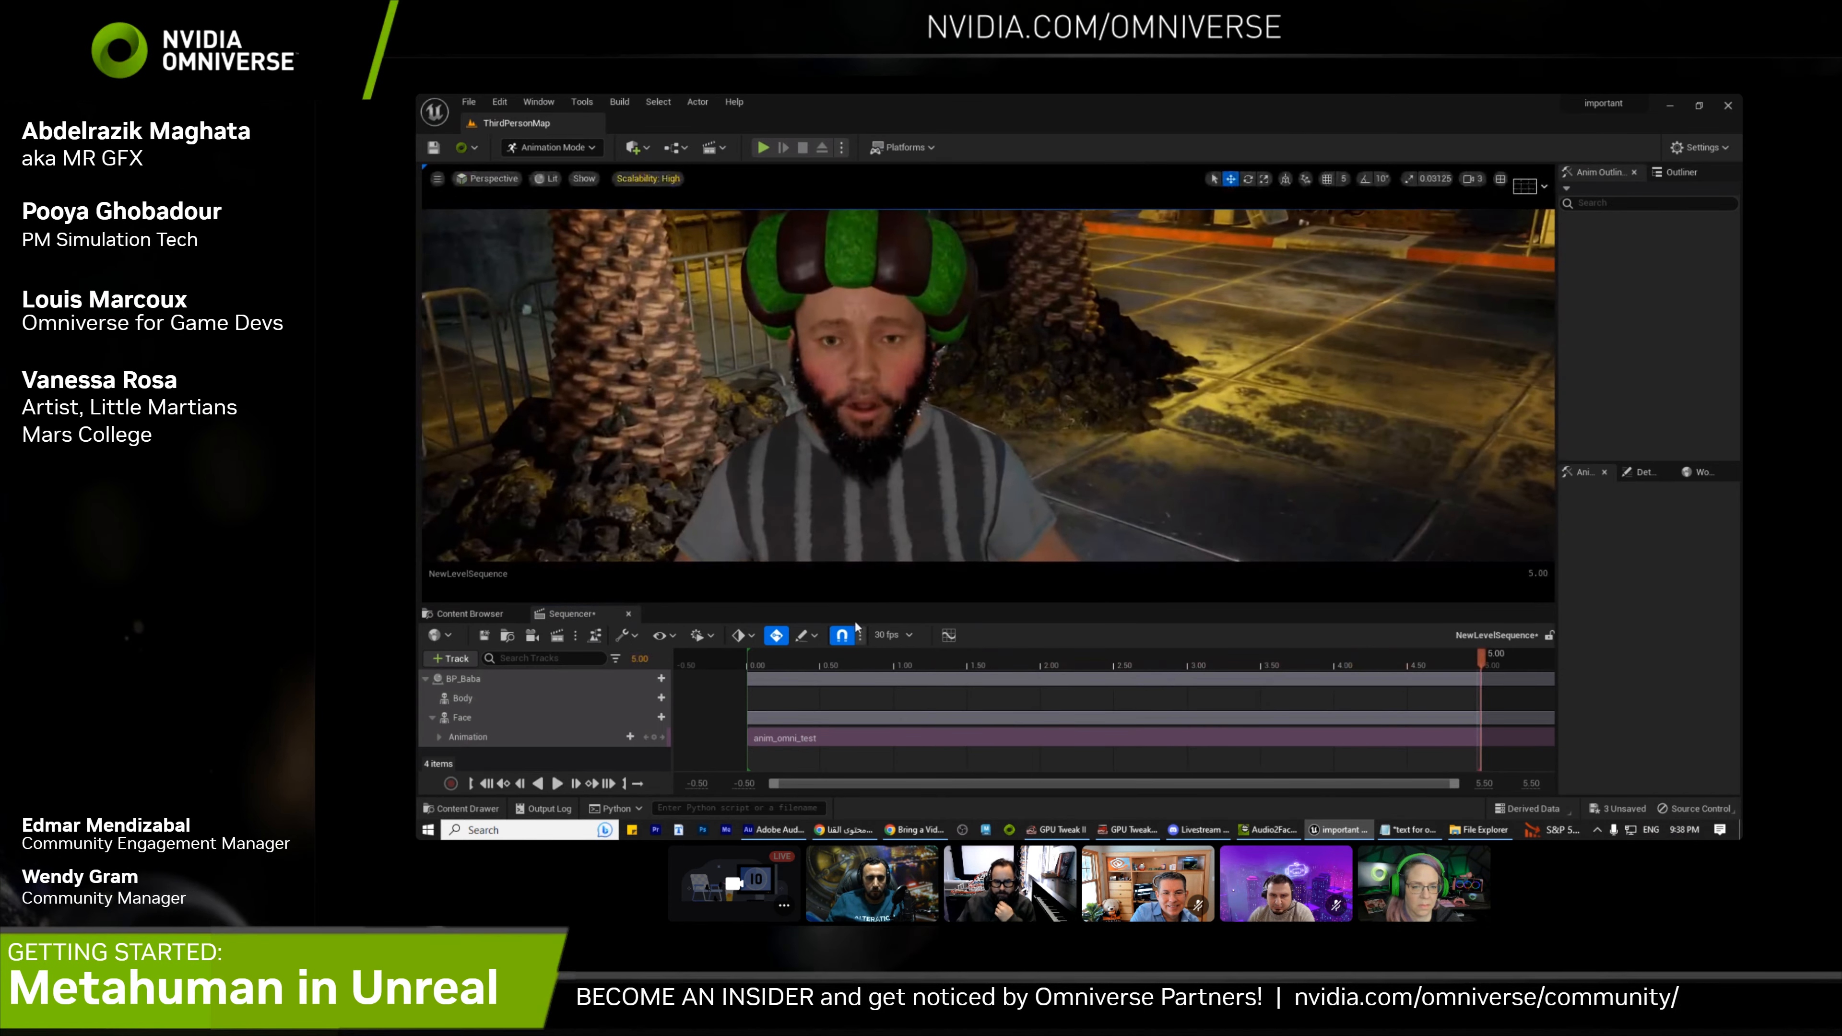
# Set the timeline's view range end to 100 and extend the playback end to the end of the facial animation clip
pyautogui.click(1485, 784)
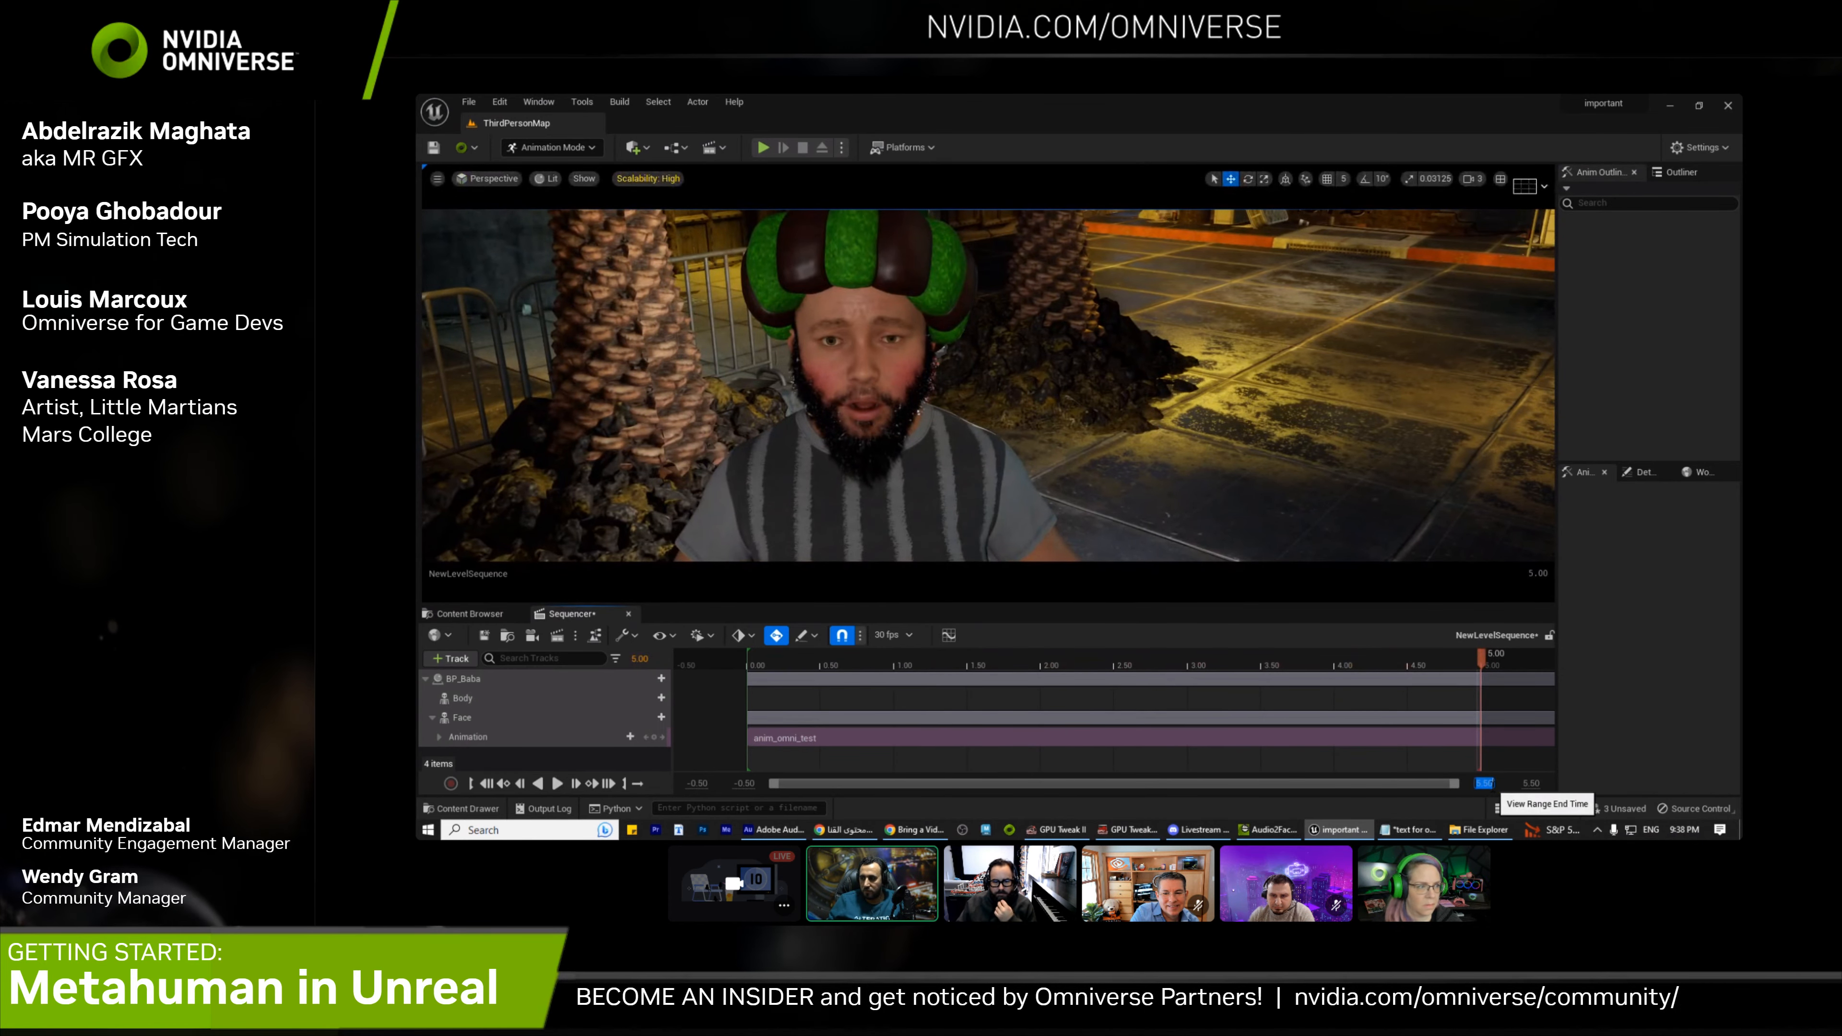
pyautogui.write('100')
pyautogui.press('Return')
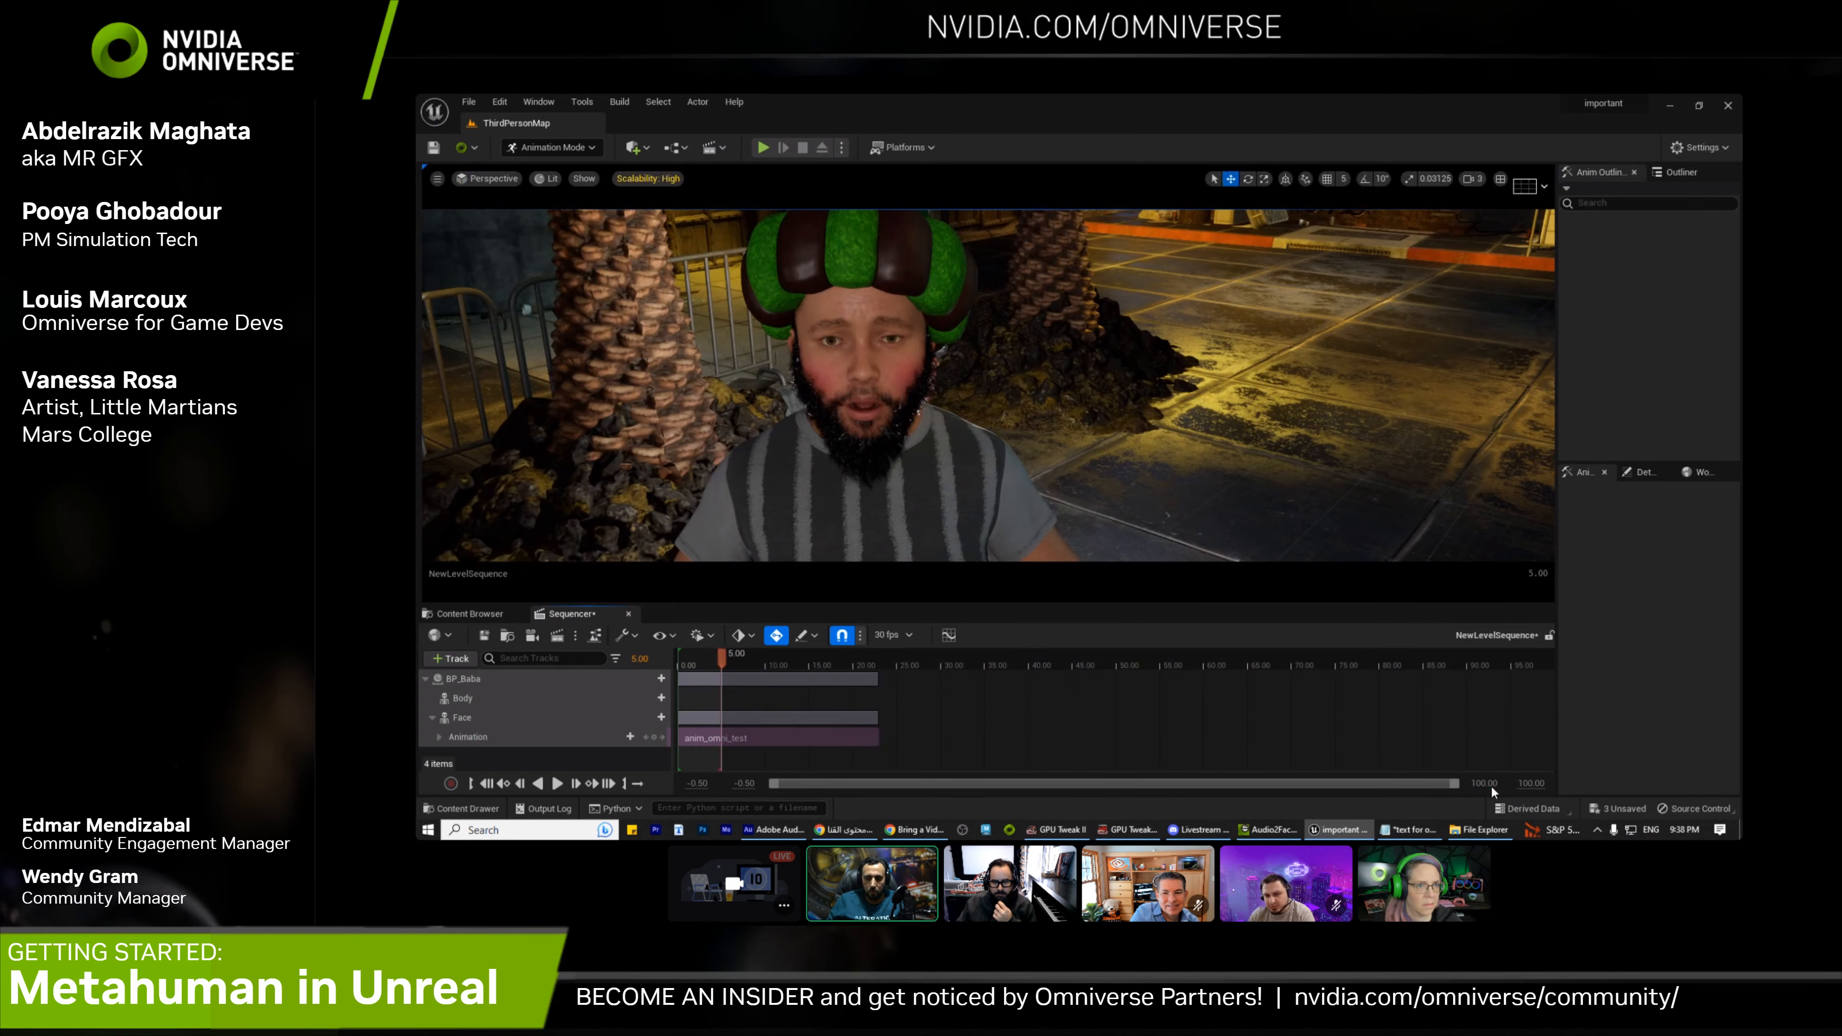
pyautogui.moveTo(725, 664); pyautogui.dragTo(897, 674)
pyautogui.moveTo(721, 659); pyautogui.dragTo(882, 660)
# Play the sequence from its start to check the facial animation on the character
pyautogui.press('space')
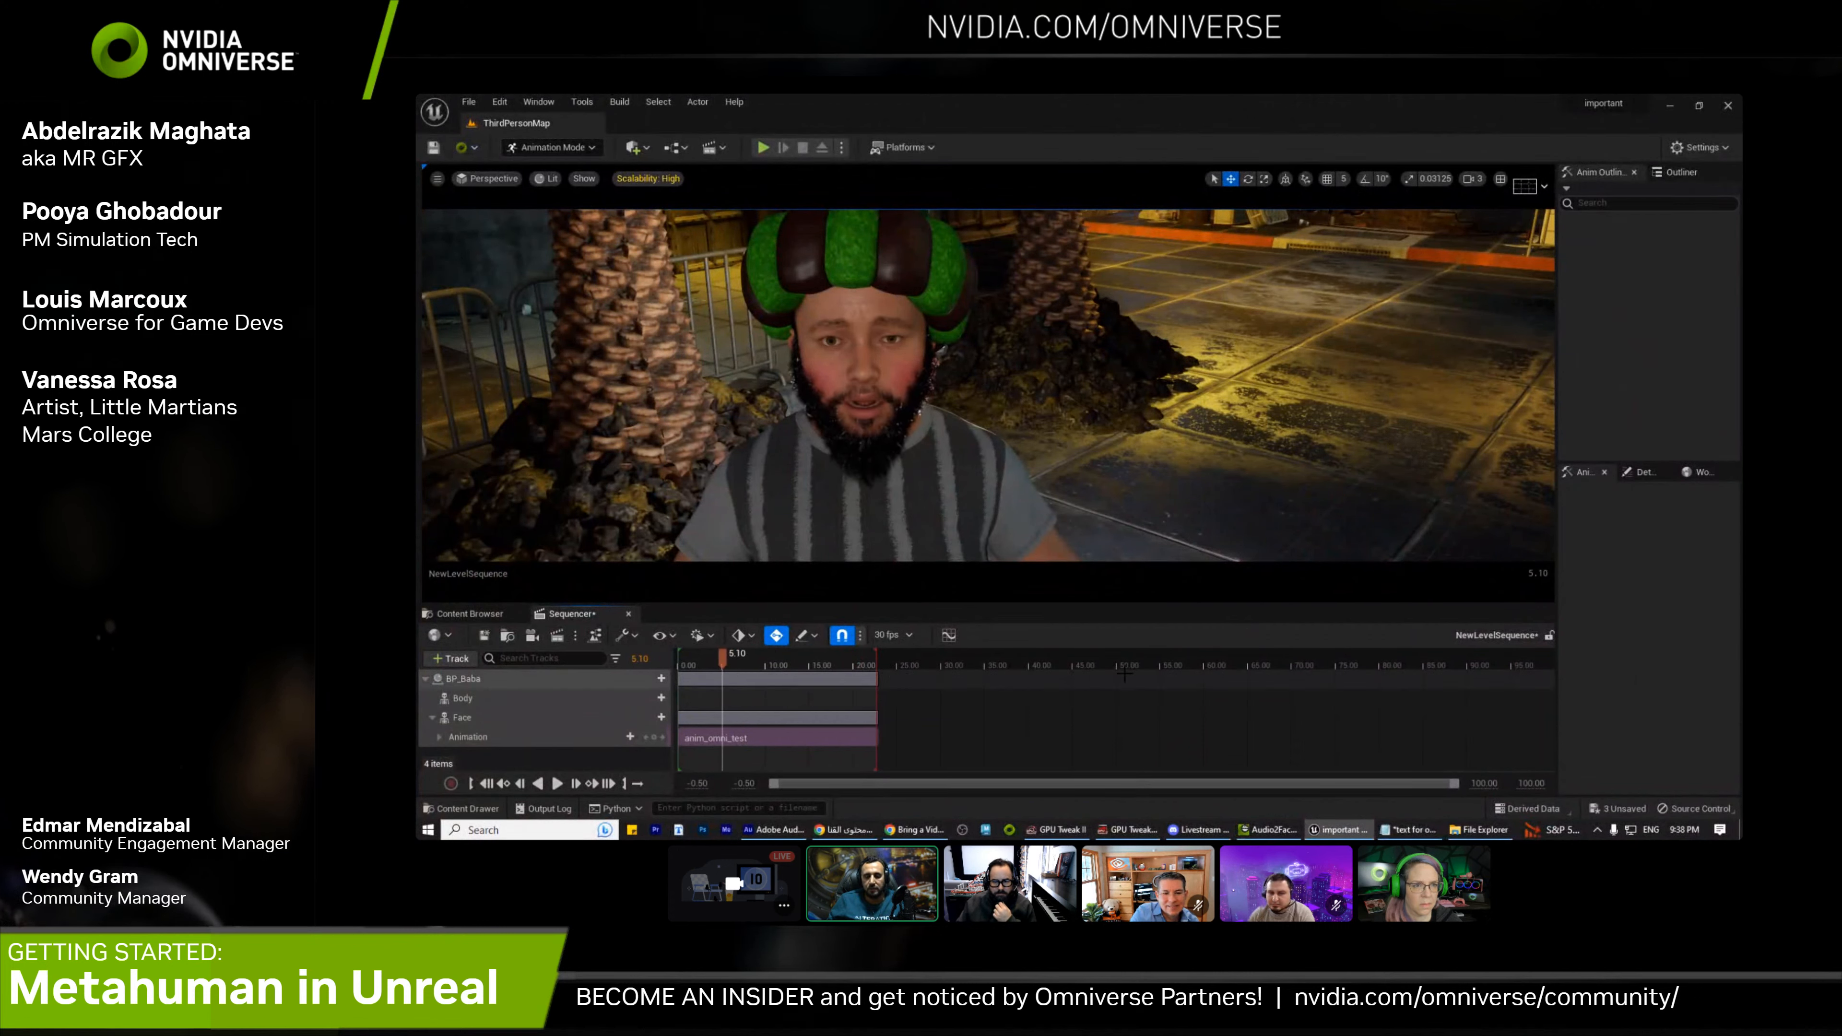
pyautogui.click(1308, 665)
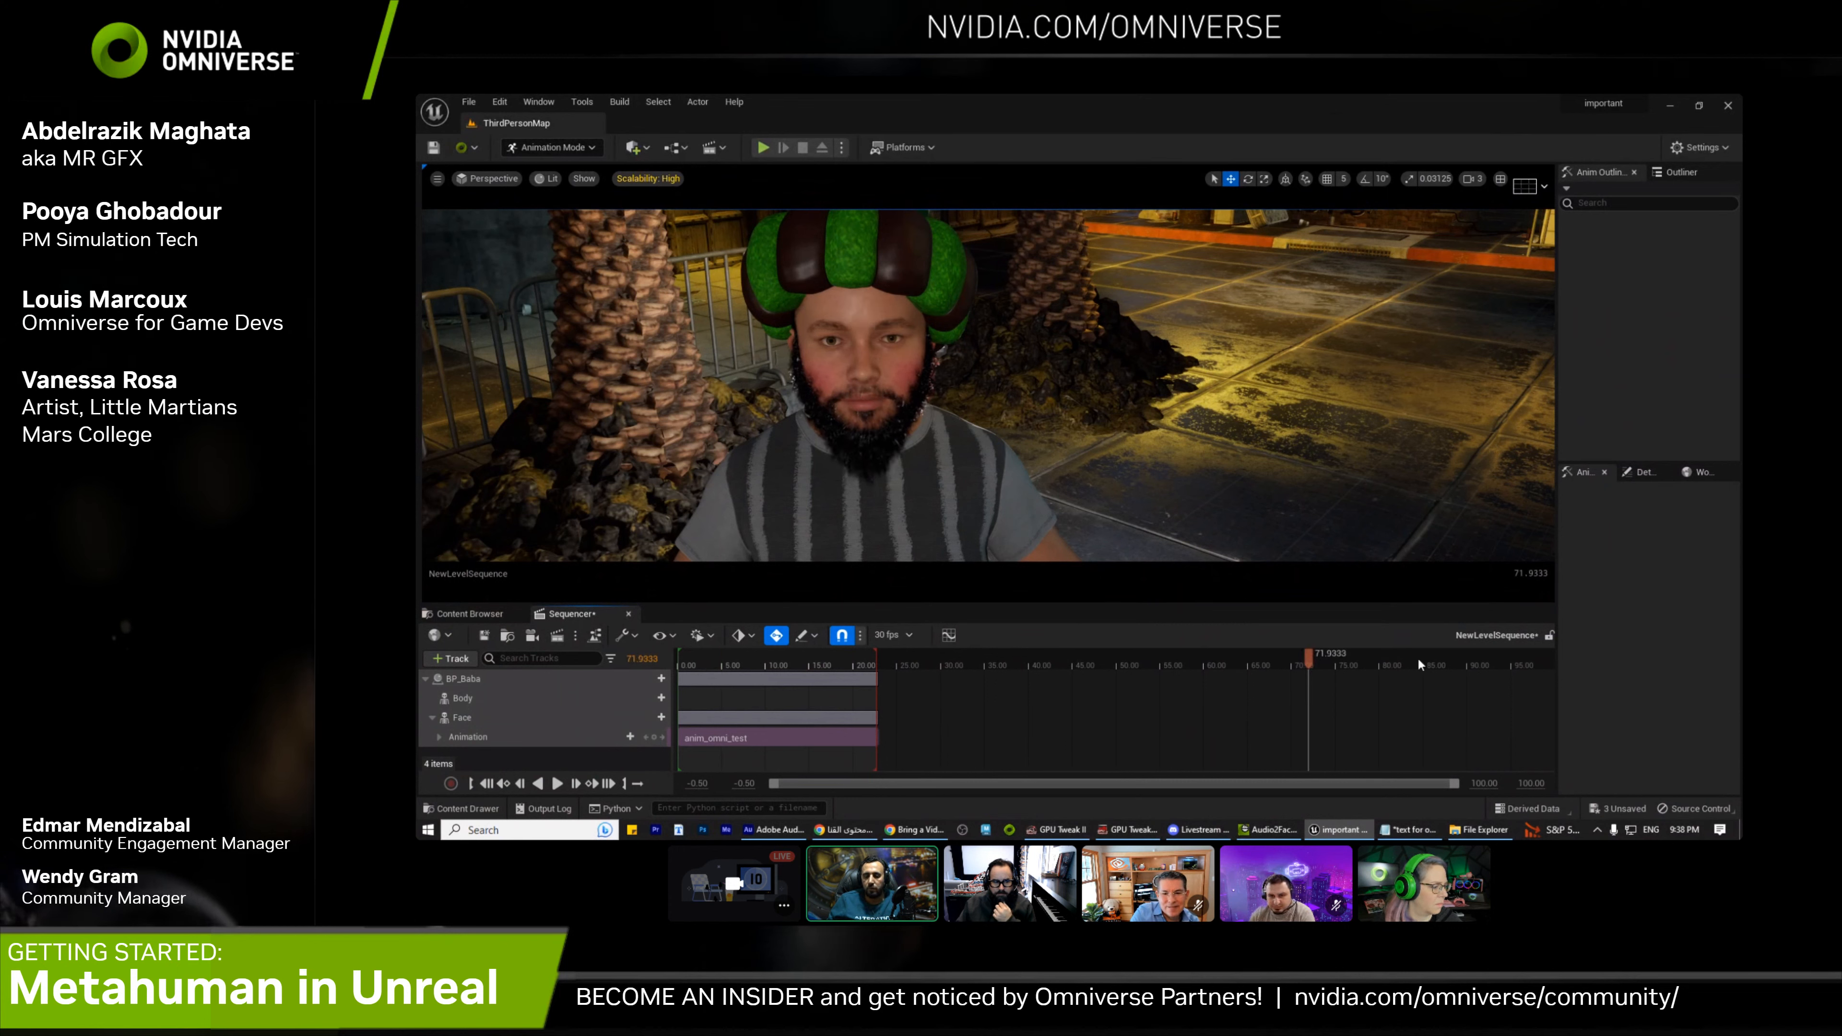
pyautogui.moveTo(724, 665); pyautogui.dragTo(677, 667)
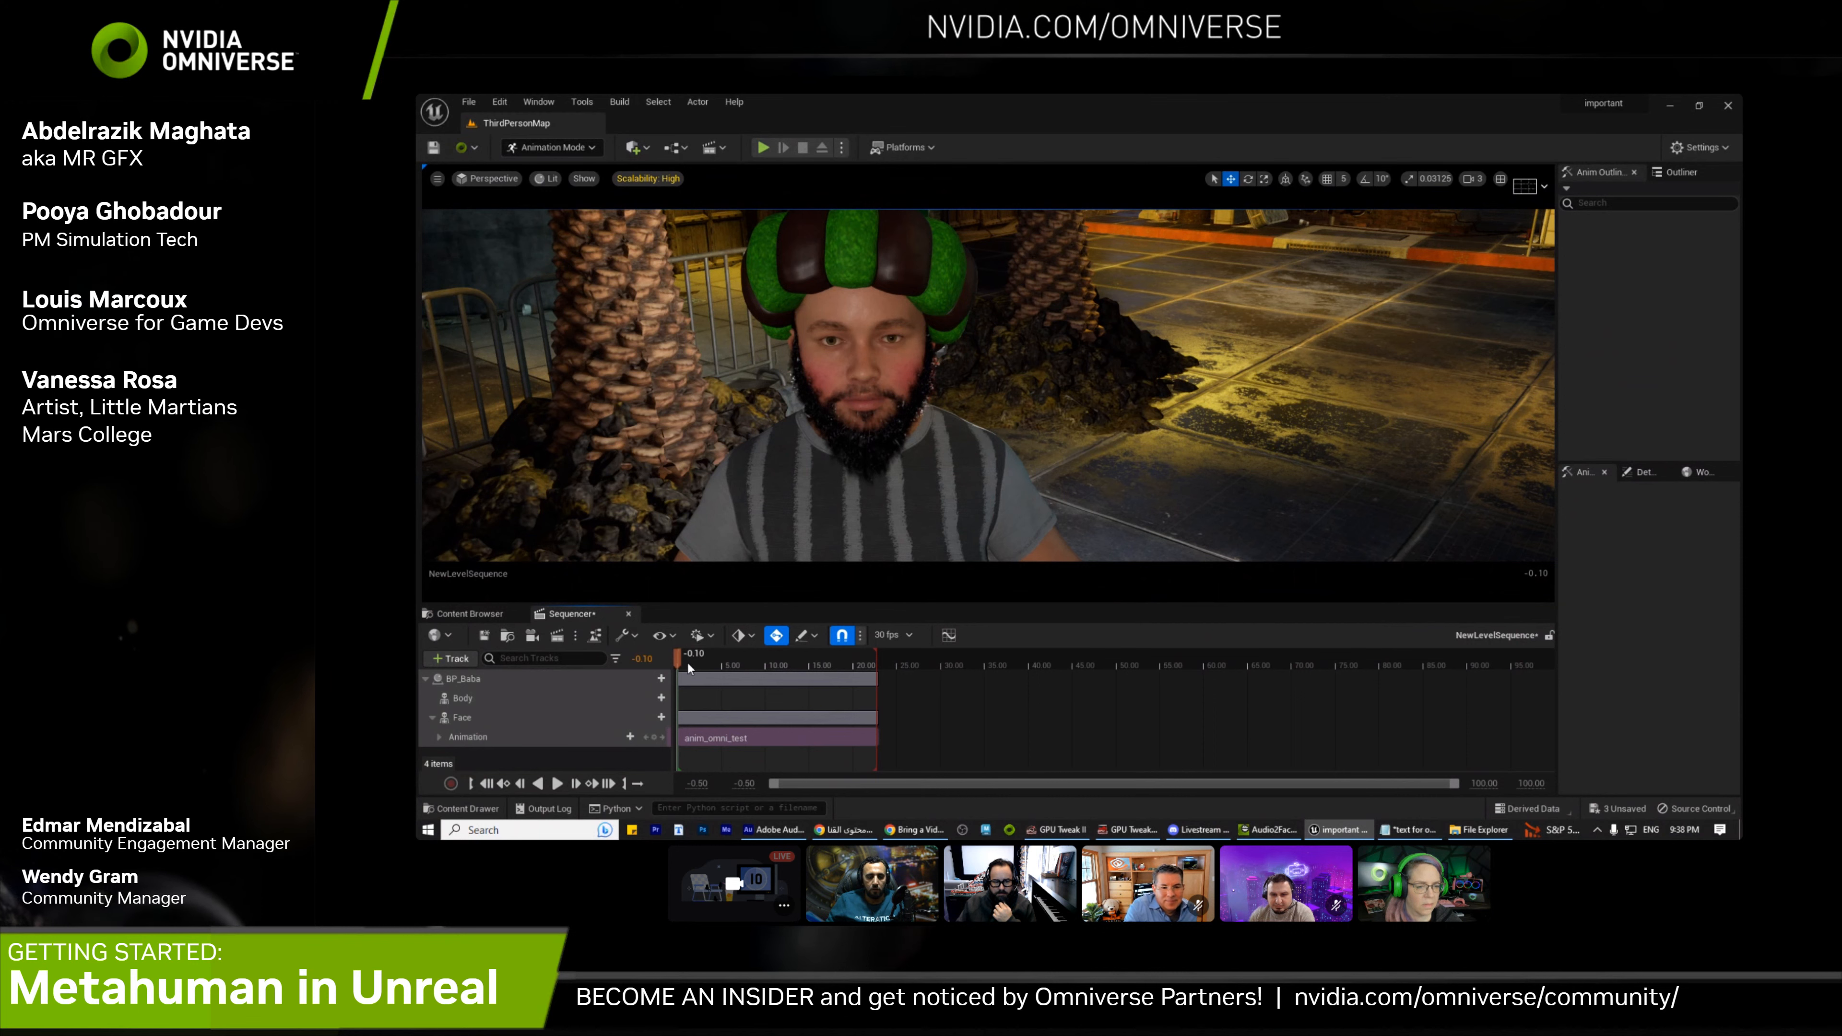
pyautogui.press('space')
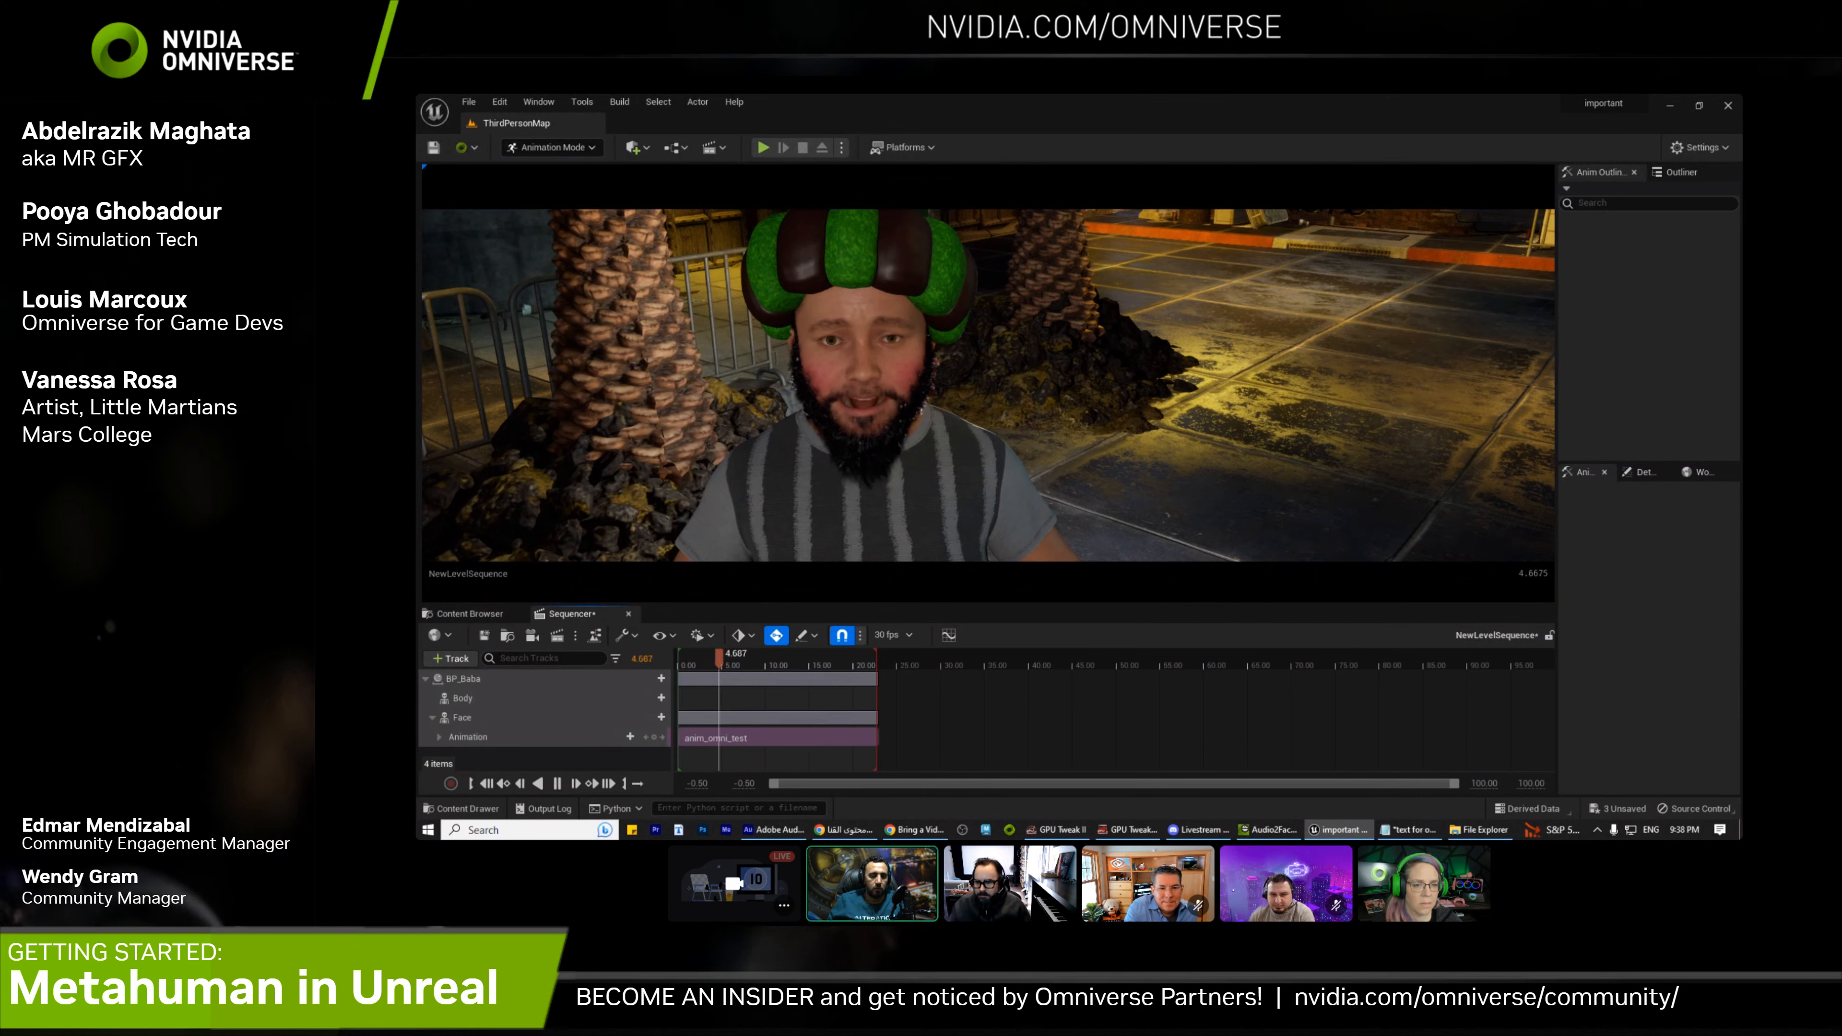
pyautogui.press('space')
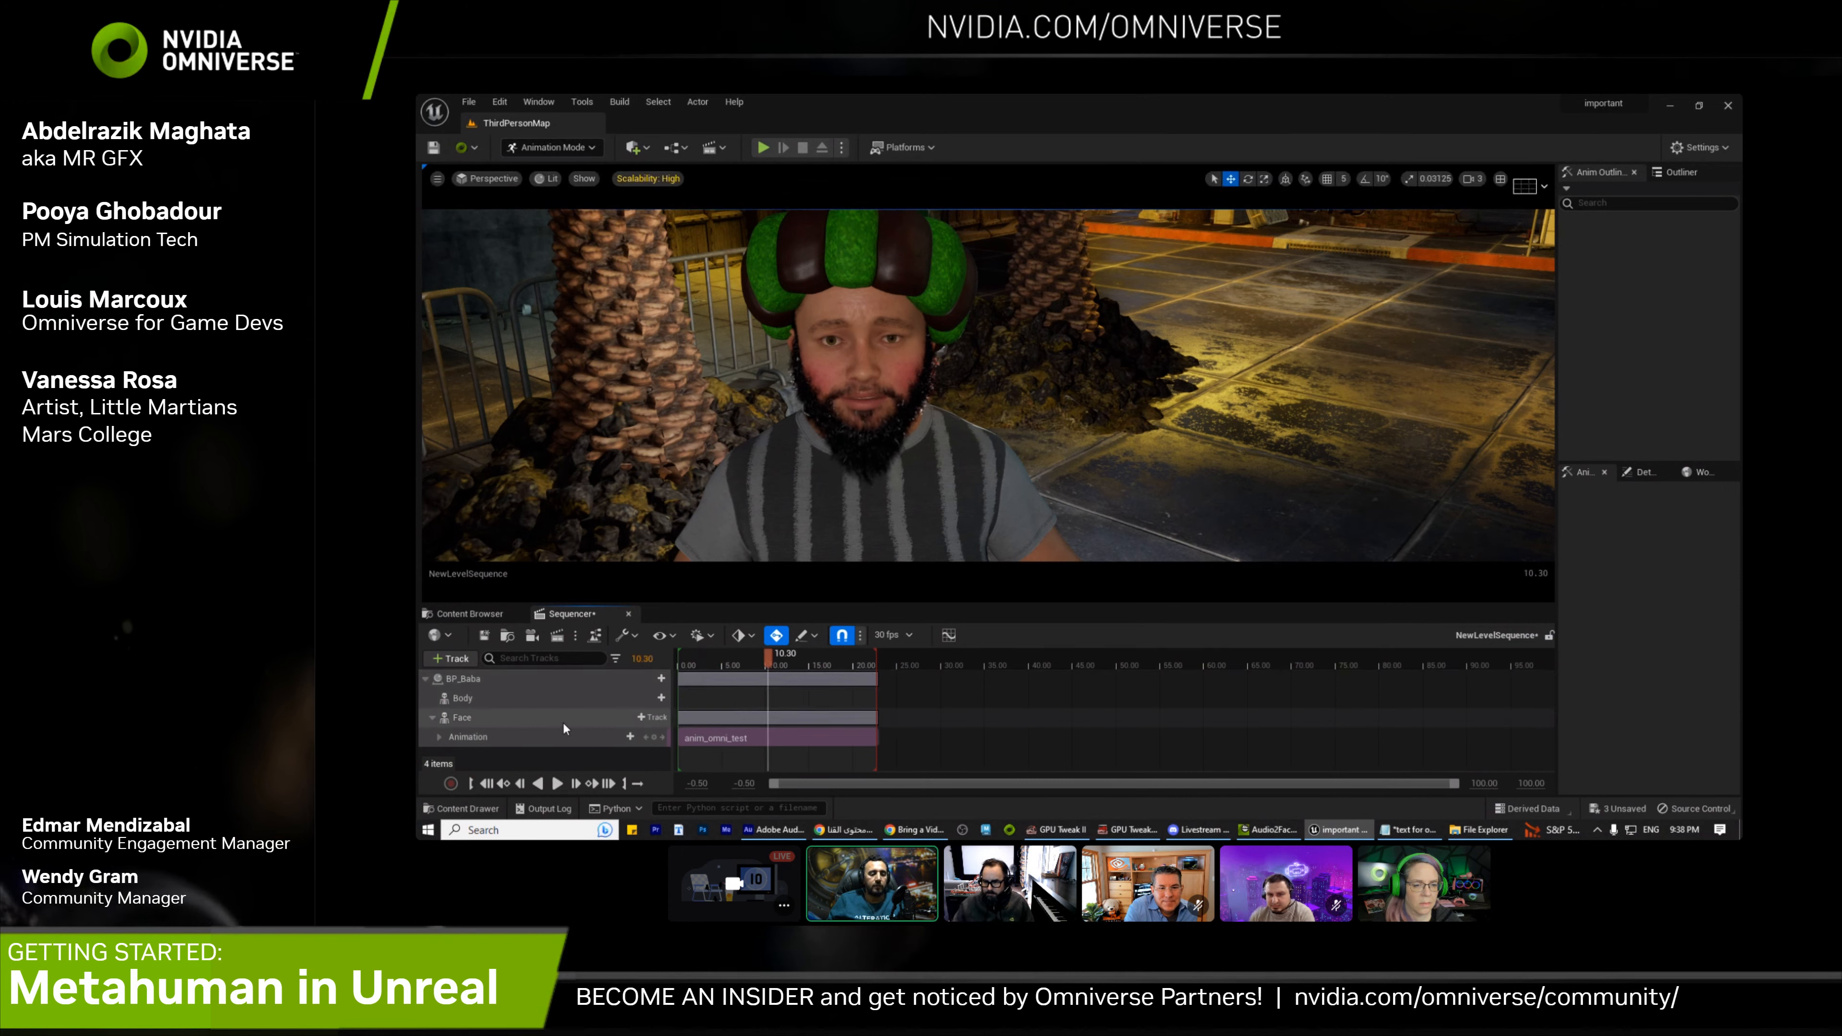
# Add the 02_Standing_Chat_01_A_MaleB_rtg animation to Body and extend its clip to the end of the facial animation
pyautogui.click(653, 697)
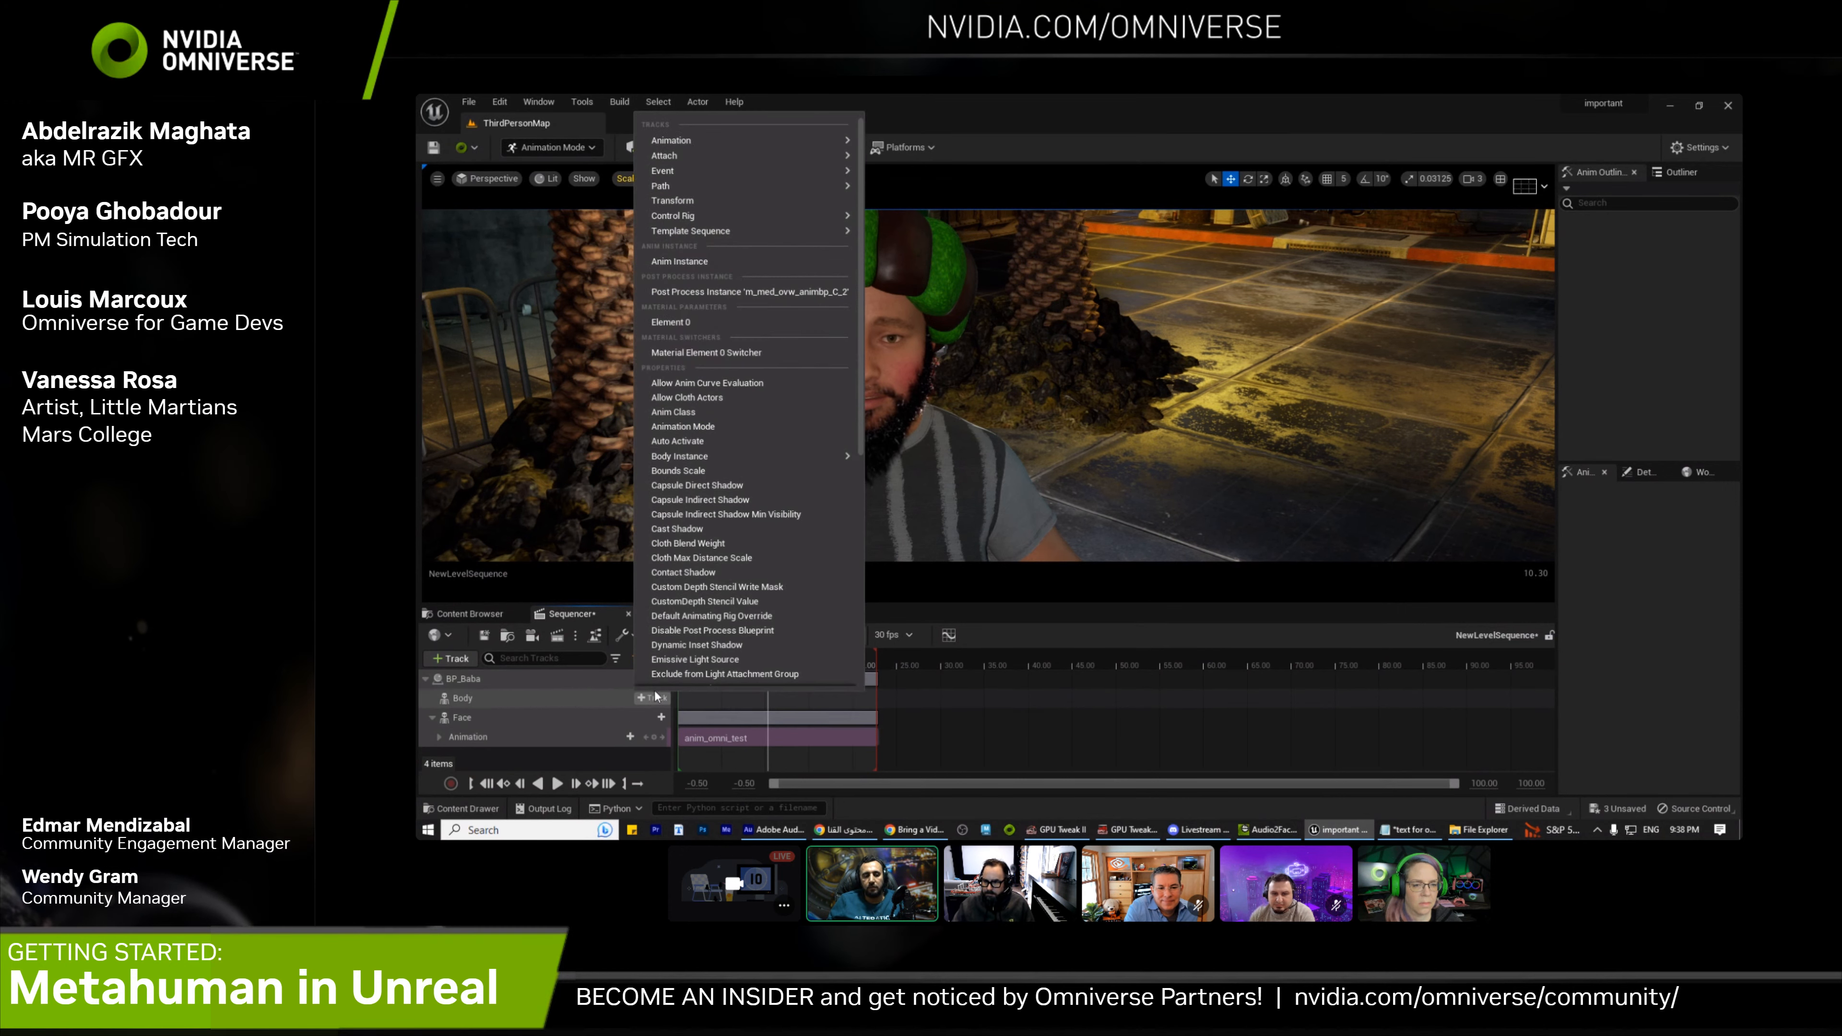
pyautogui.moveTo(709, 170)
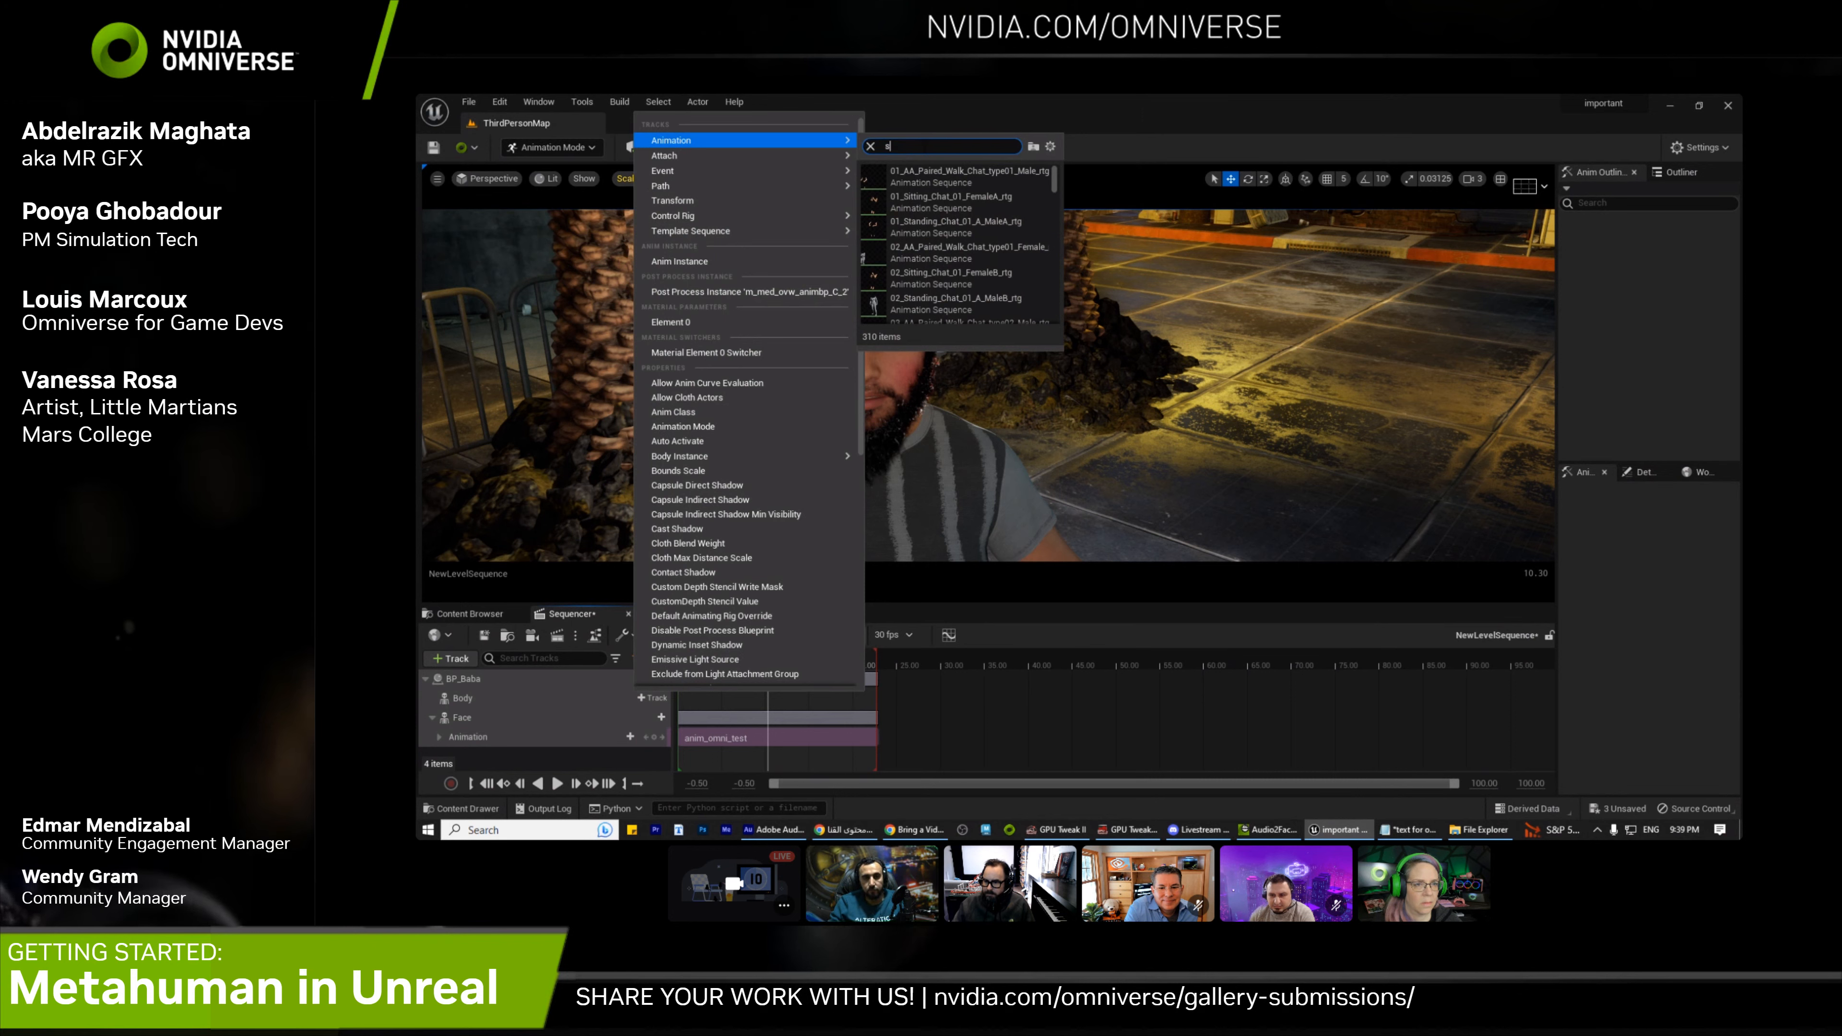
pyautogui.write('sta')
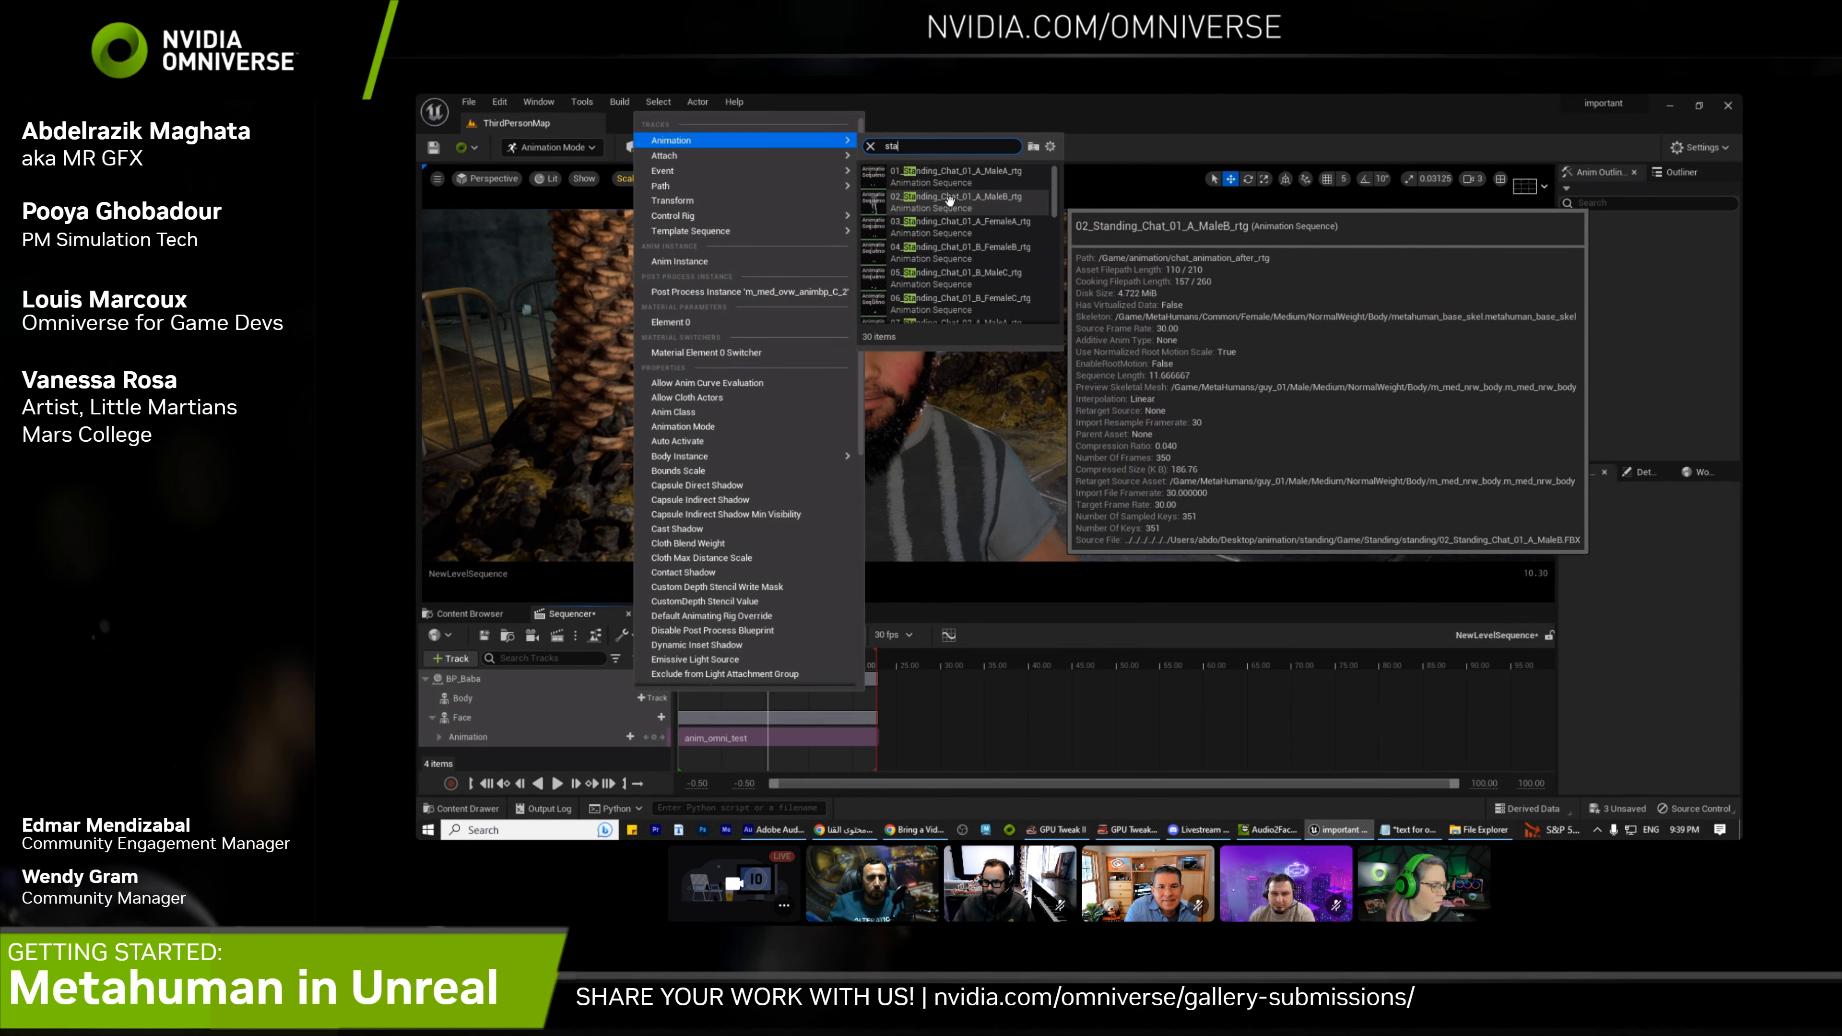
pyautogui.click(954, 202)
pyautogui.moveTo(783, 699); pyautogui.dragTo(701, 701)
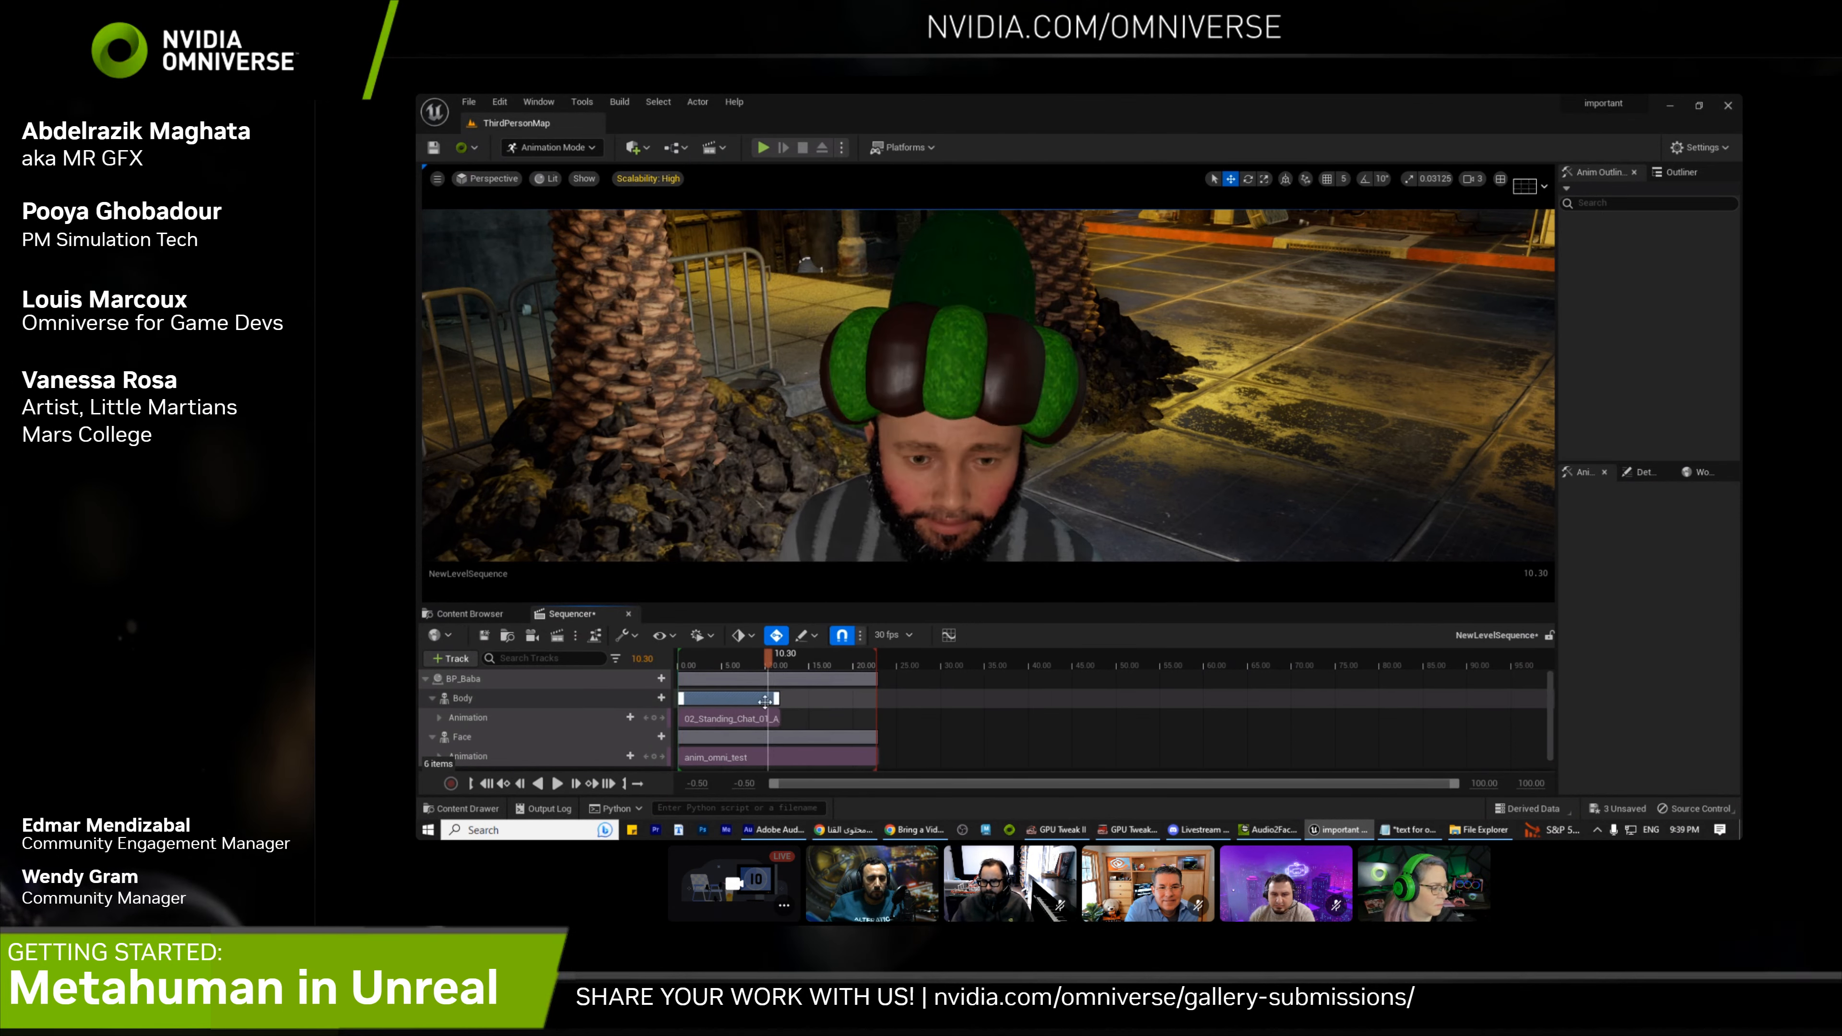
pyautogui.moveTo(841, 698); pyautogui.dragTo(877, 705)
# Scrub the sequence back to its start and inspect the character's body animation from farther away
pyautogui.moveTo(766, 661); pyautogui.dragTo(697, 662)
pyautogui.moveTo(987, 385); pyautogui.dragTo(975, 327, button='right')
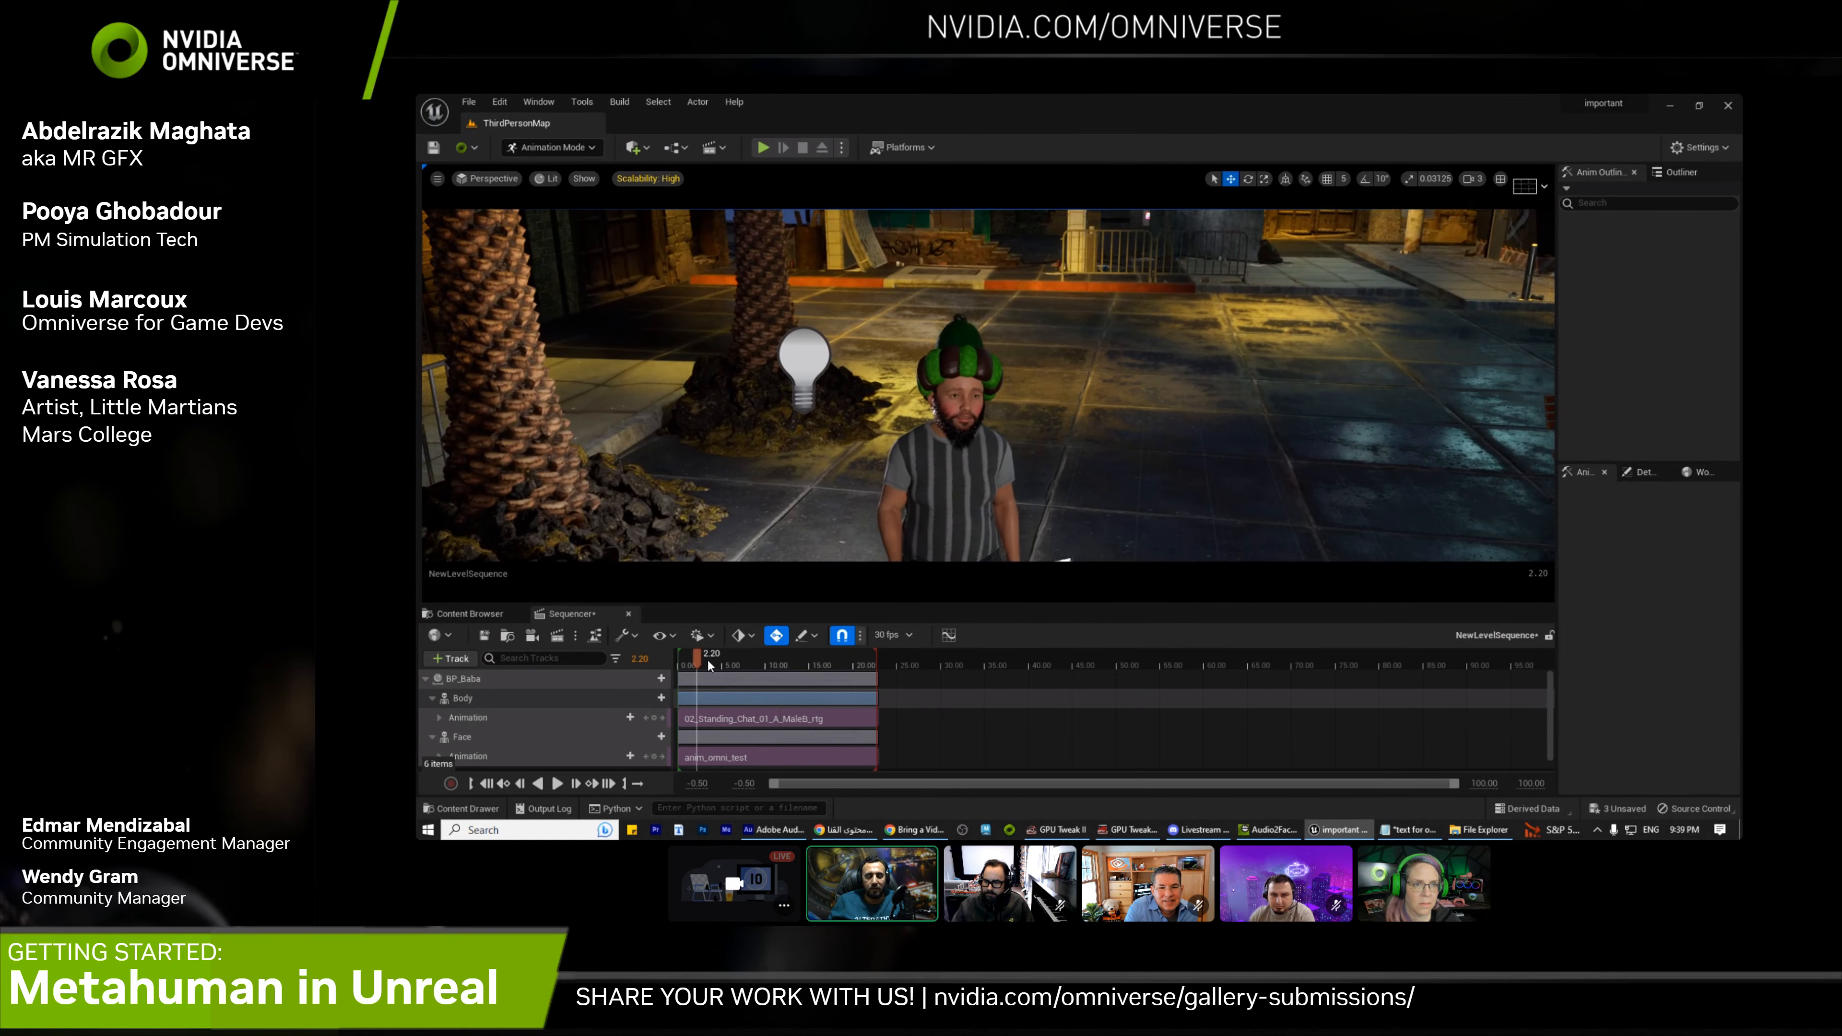
pyautogui.moveTo(698, 661); pyautogui.dragTo(678, 662)
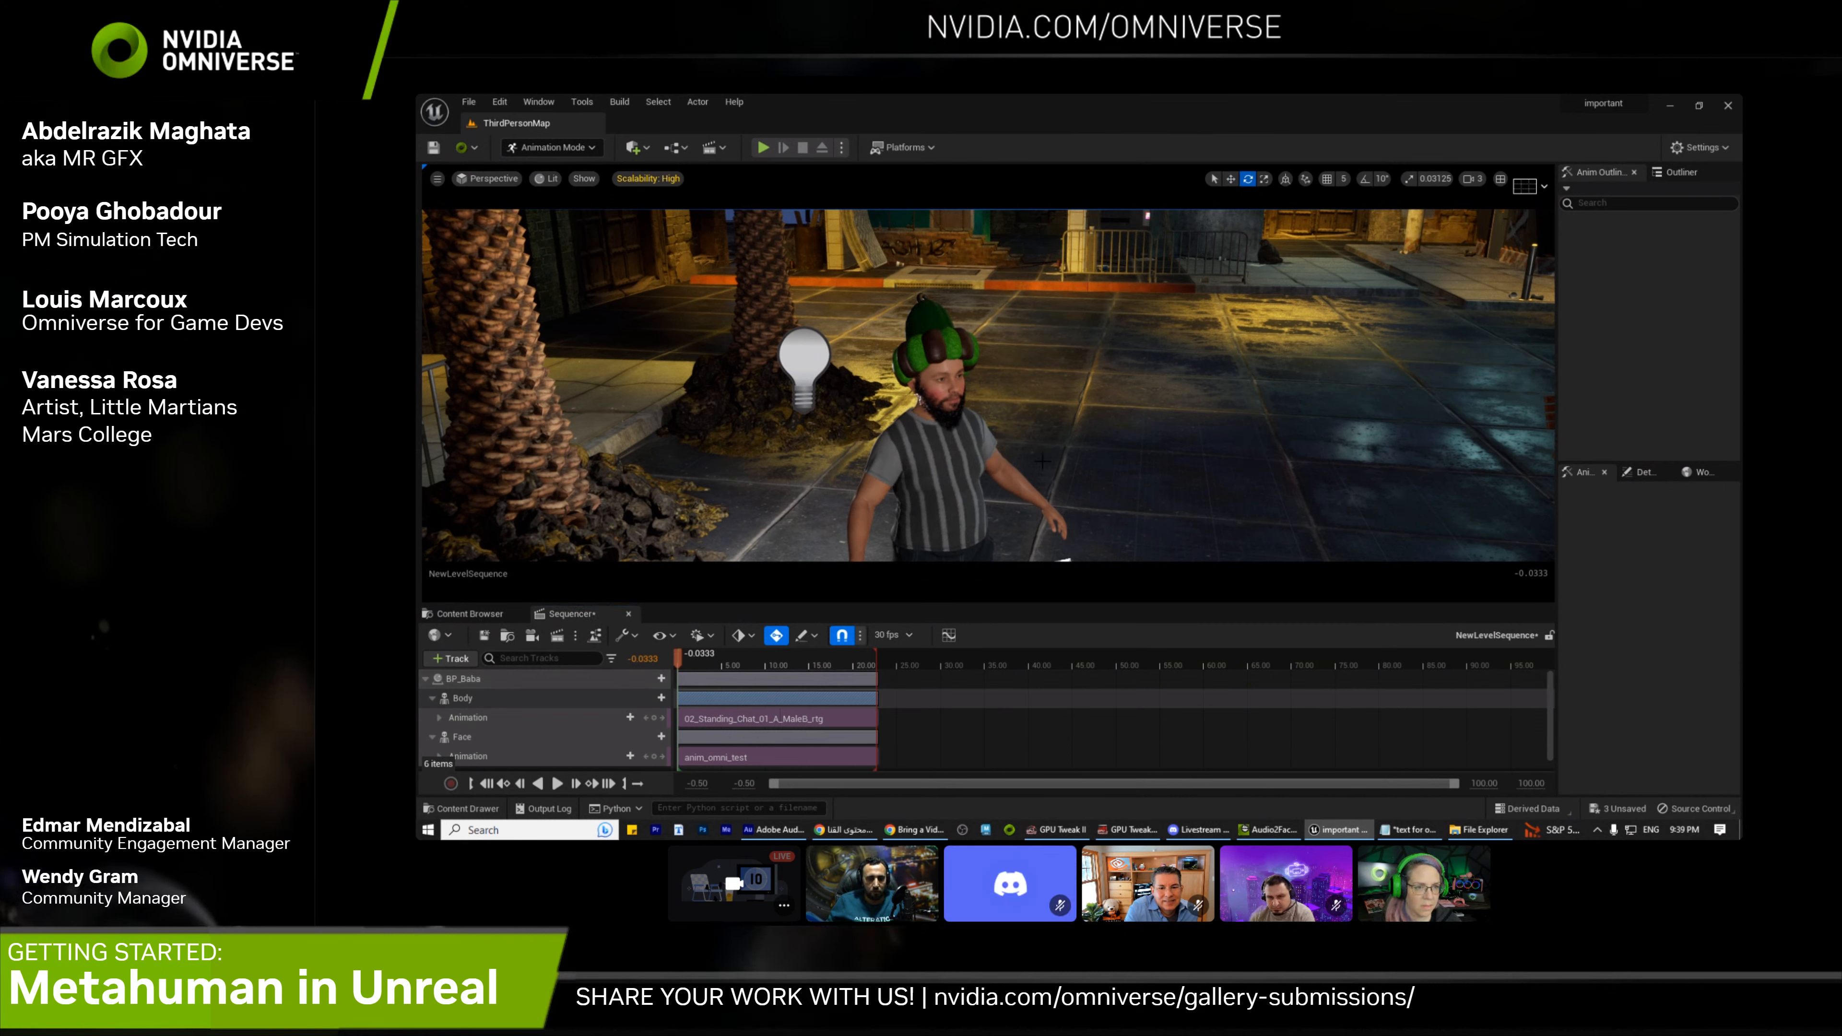
pyautogui.click(841, 552)
pyautogui.press('r')
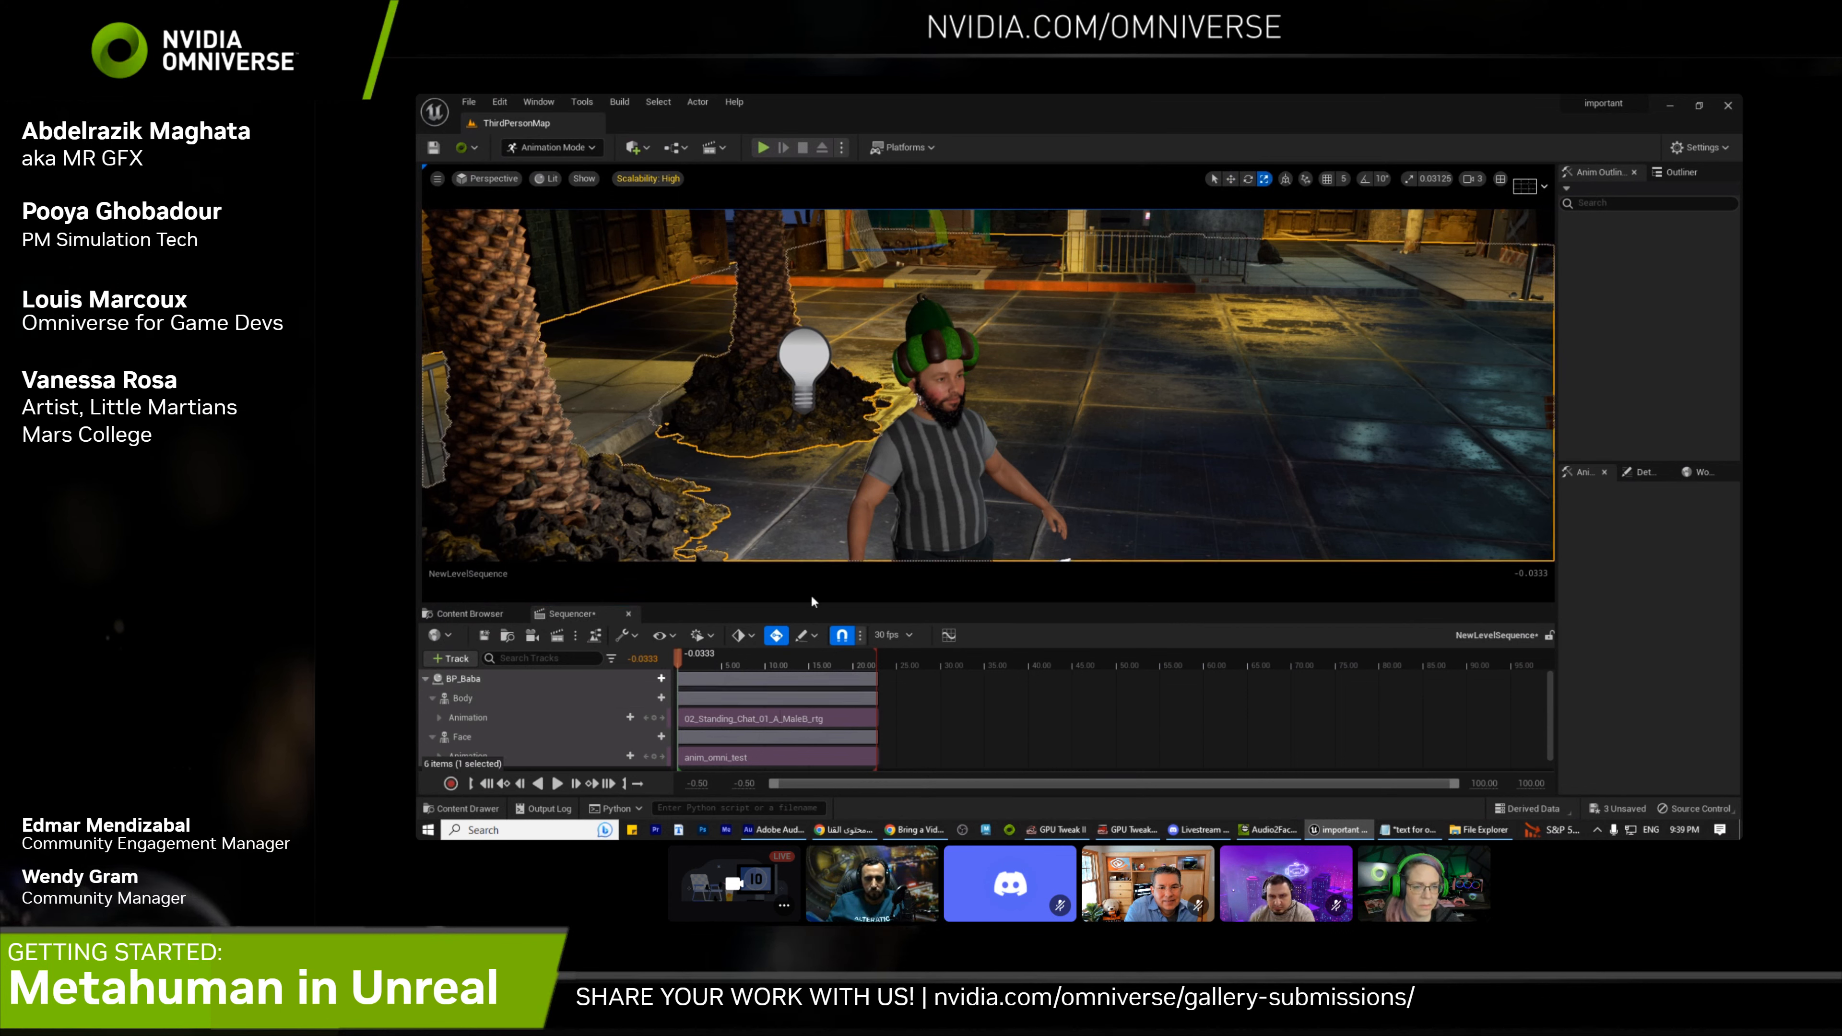
# Undo the last change and play the sequence from its start to check the character's combined body and facial animation
pyautogui.hotkey('ctrl', 'z')
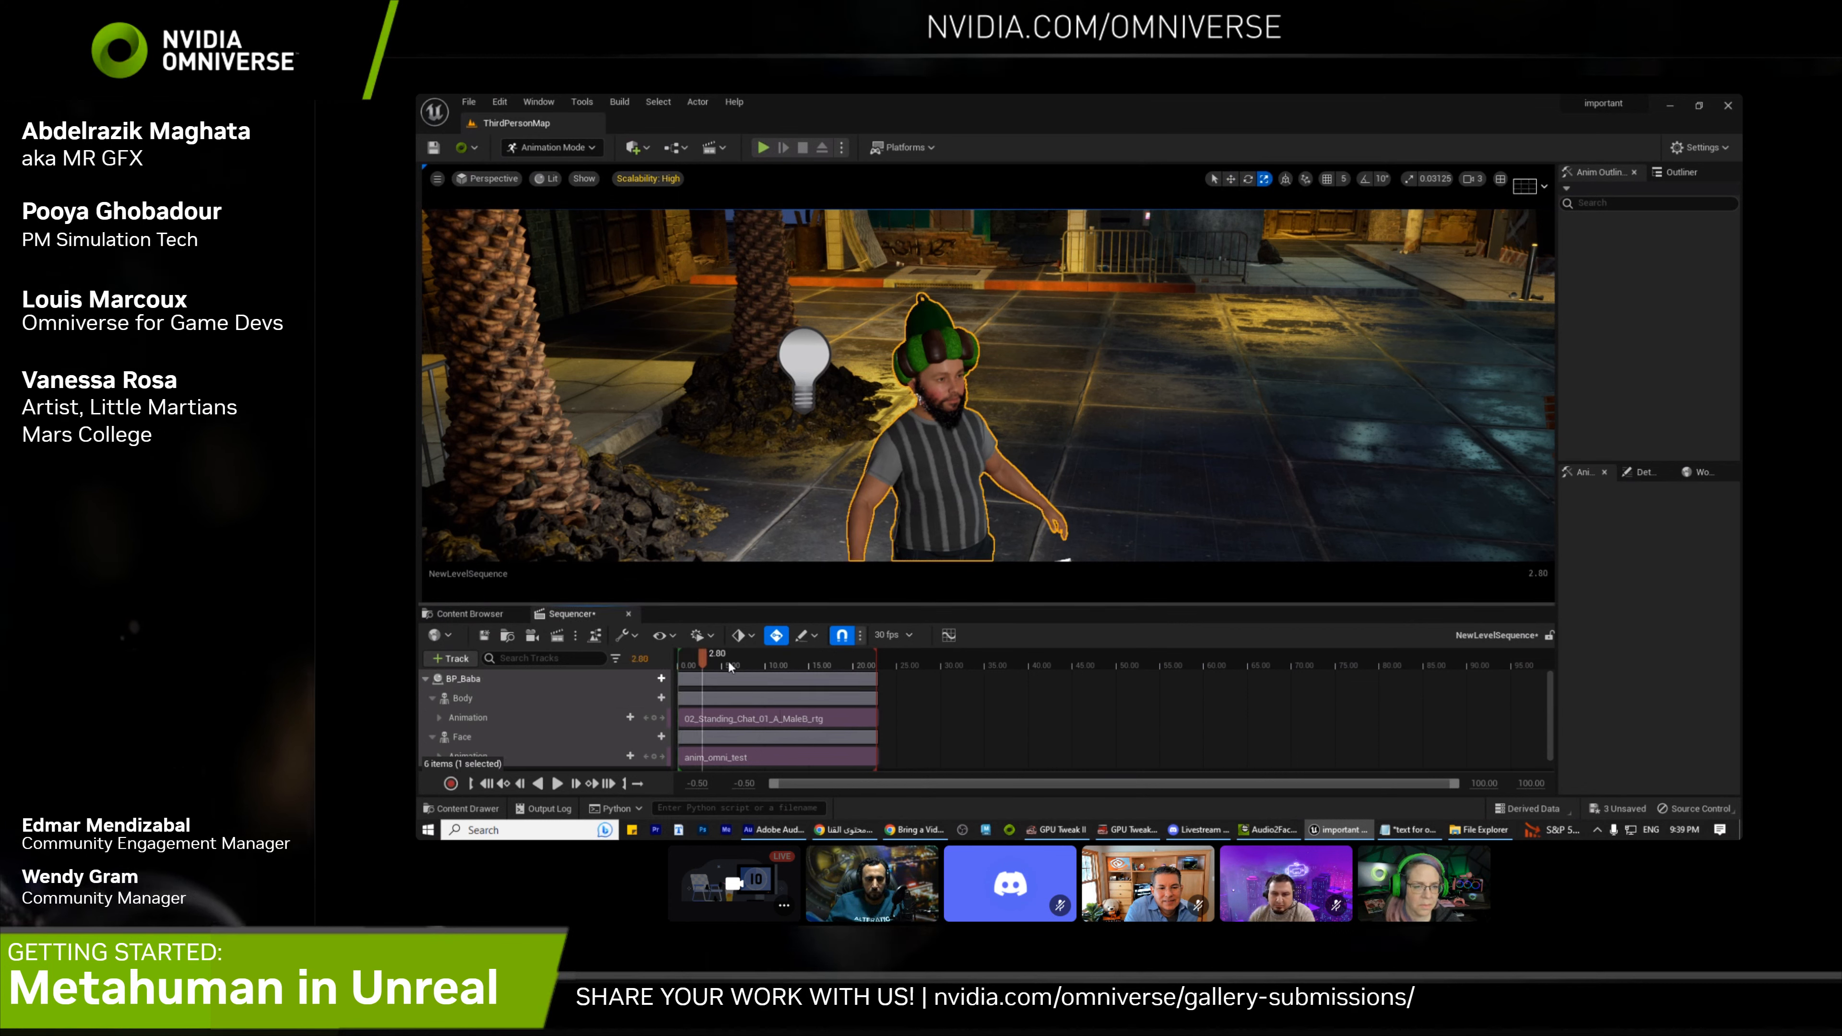
pyautogui.moveTo(694, 666); pyautogui.dragTo(682, 665)
pyautogui.press('space')
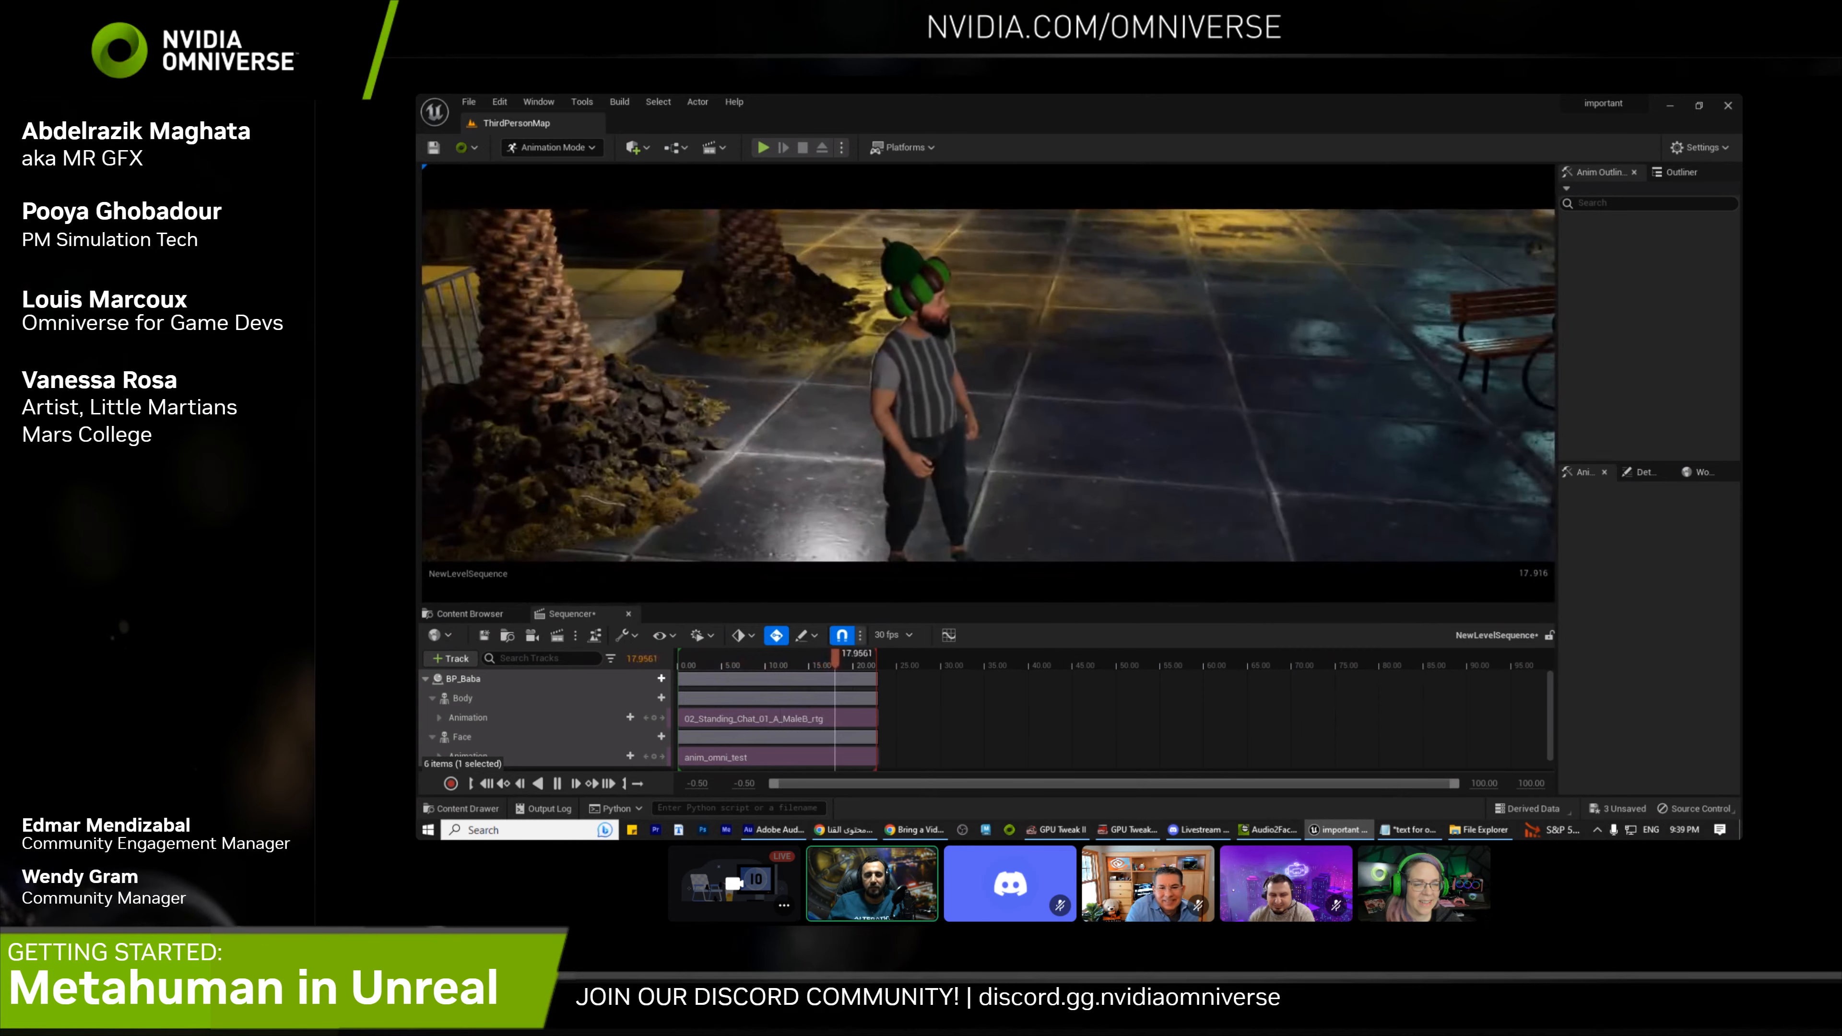
pyautogui.click(792, 668)
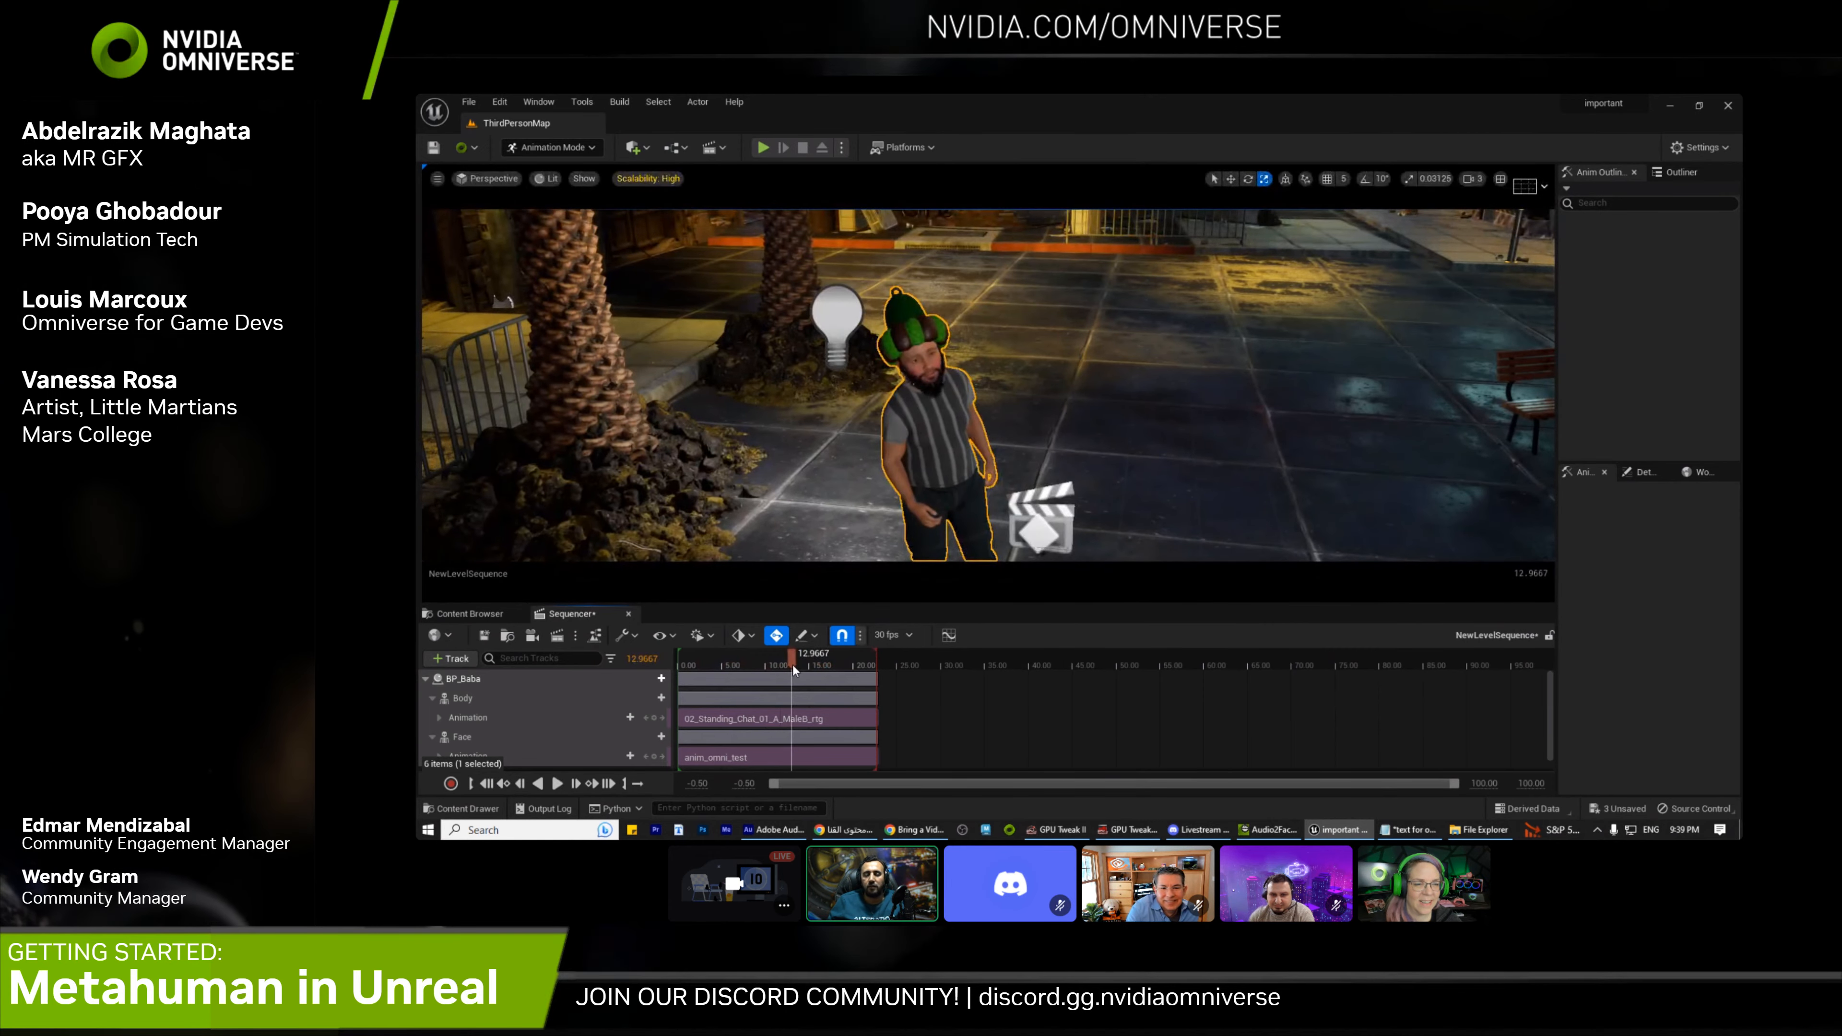
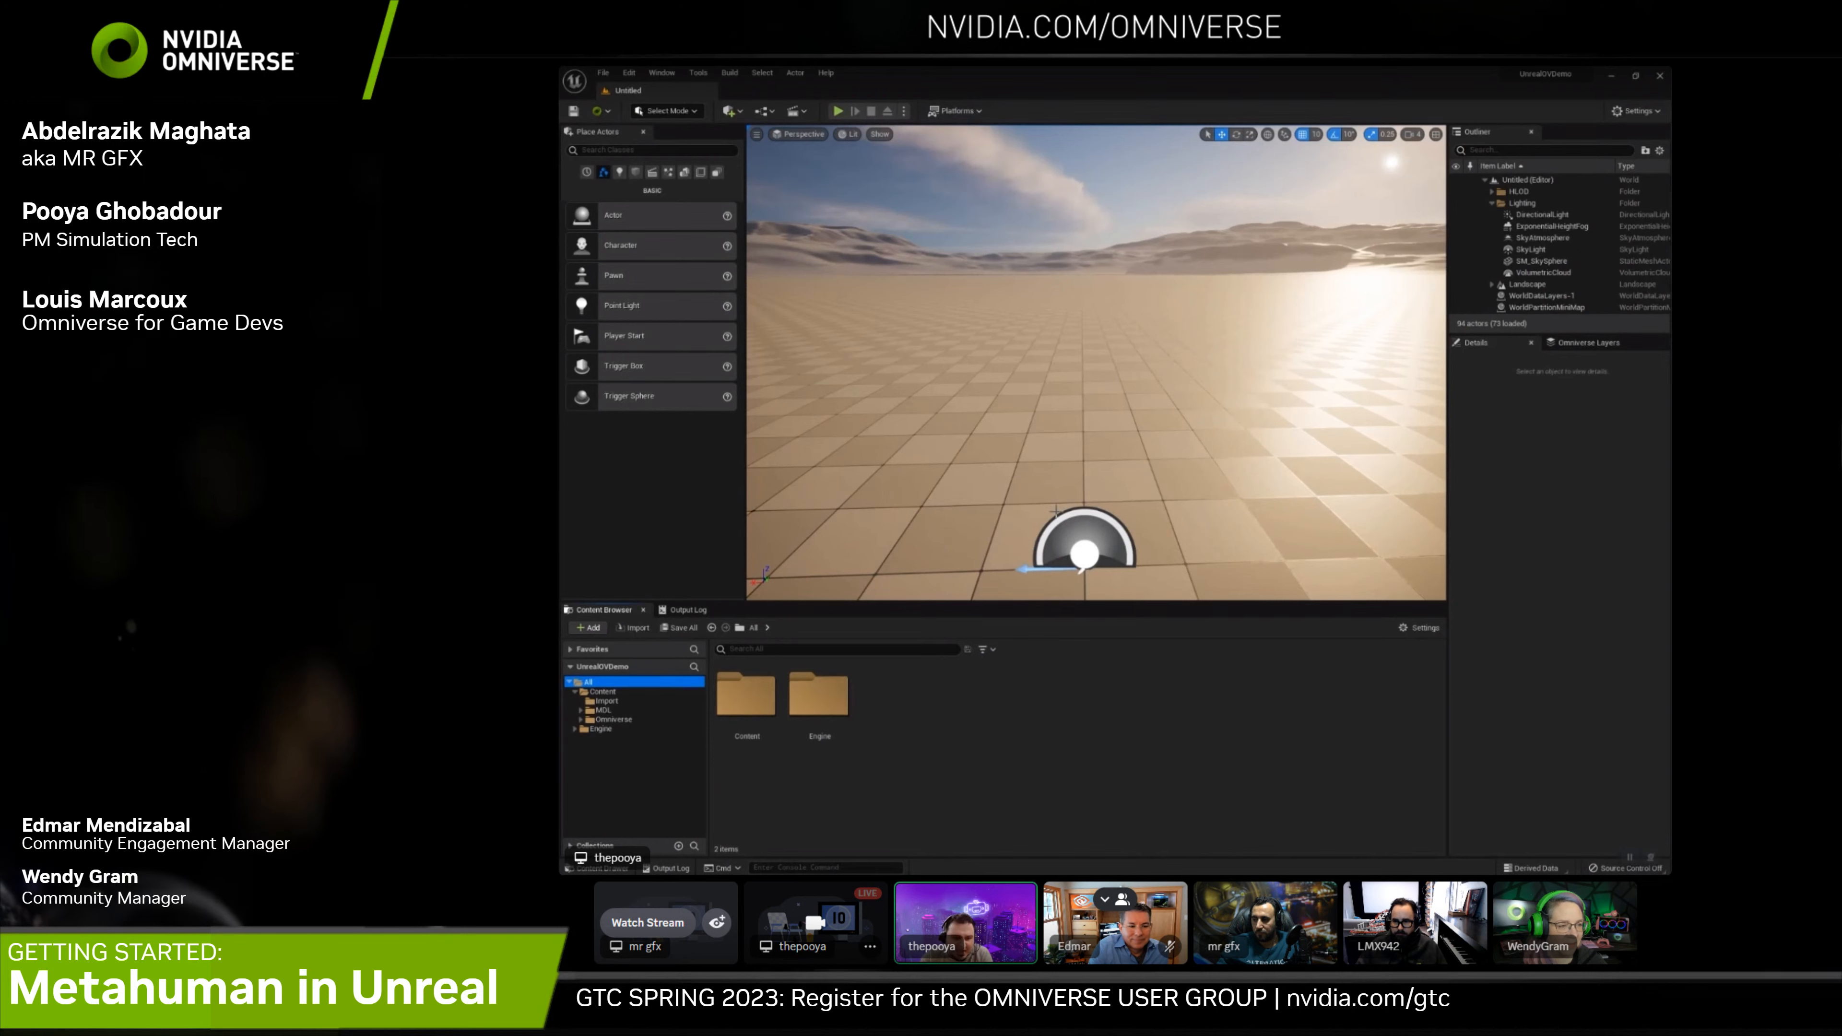
# Add the Omniverse server ov-content to the project's content
pyautogui.moveTo(1014, 346)
pyautogui.mouseDown()
pyautogui.moveTo(1043, 337)
pyautogui.moveTo(1016, 370)
pyautogui.moveTo(1014, 346)
pyautogui.mouseUp()
pyautogui.click(604, 112)
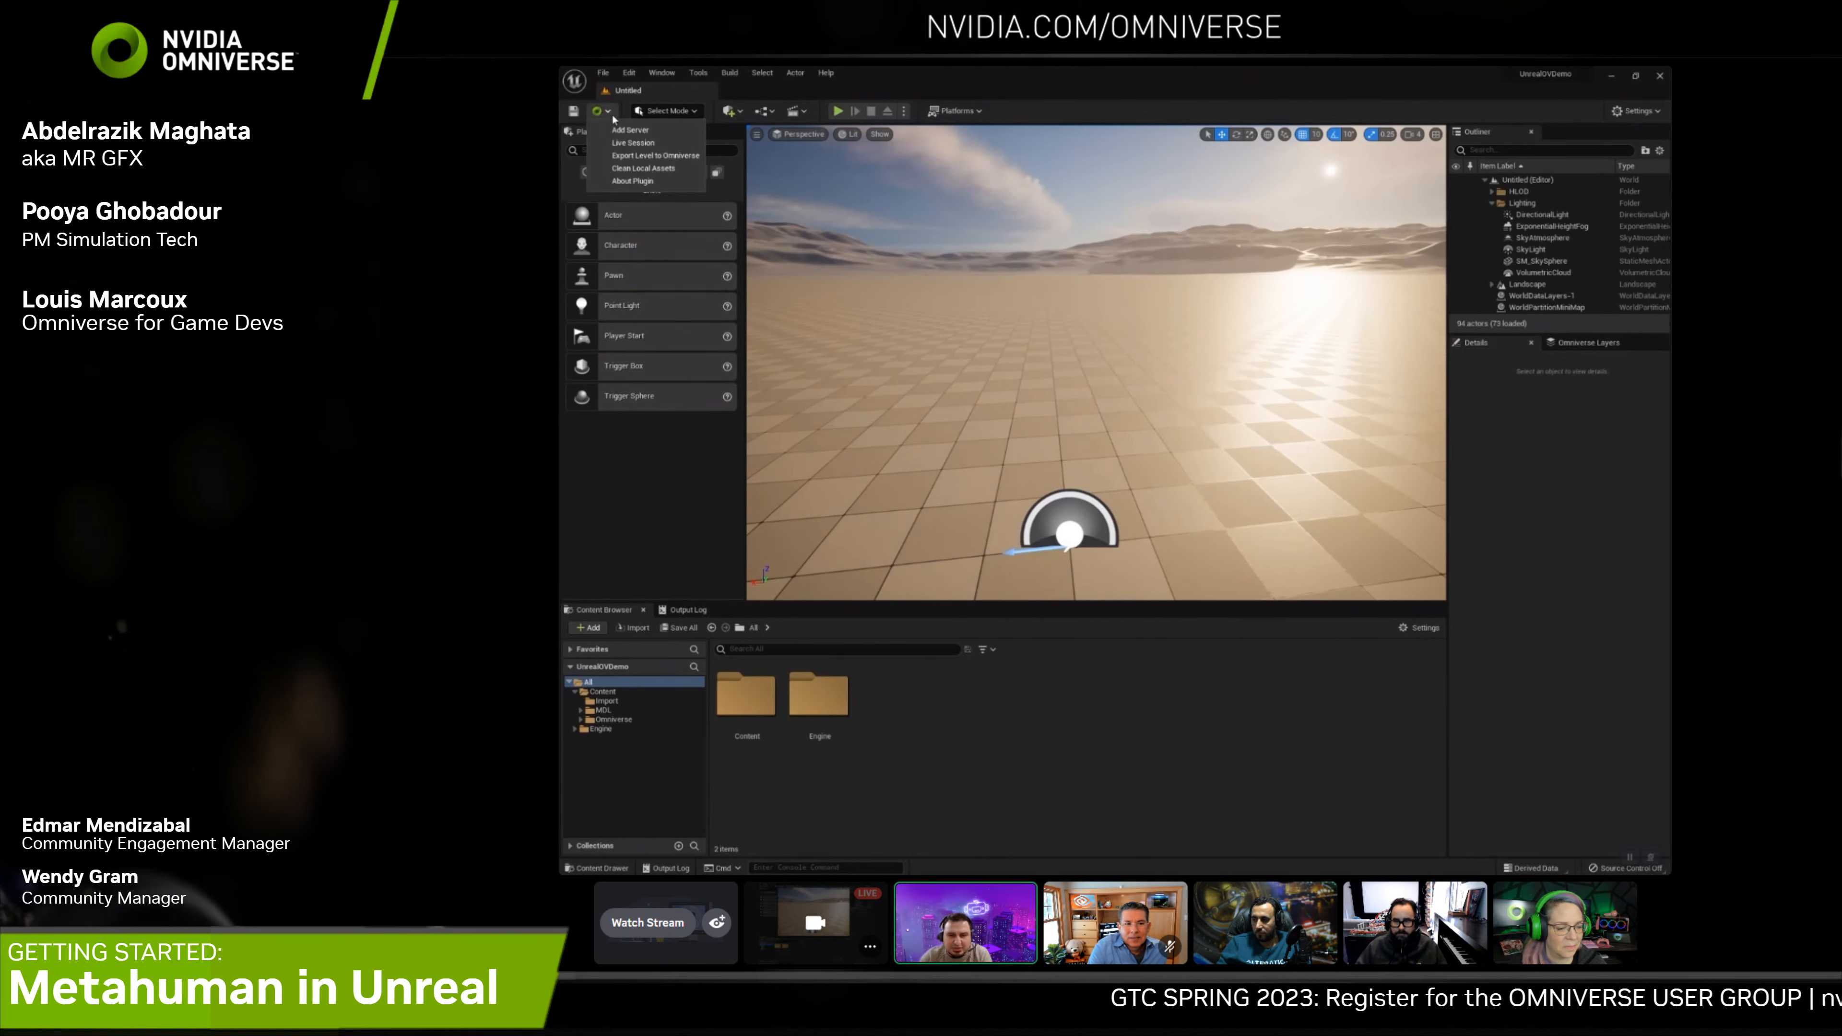
pyautogui.click(620, 128)
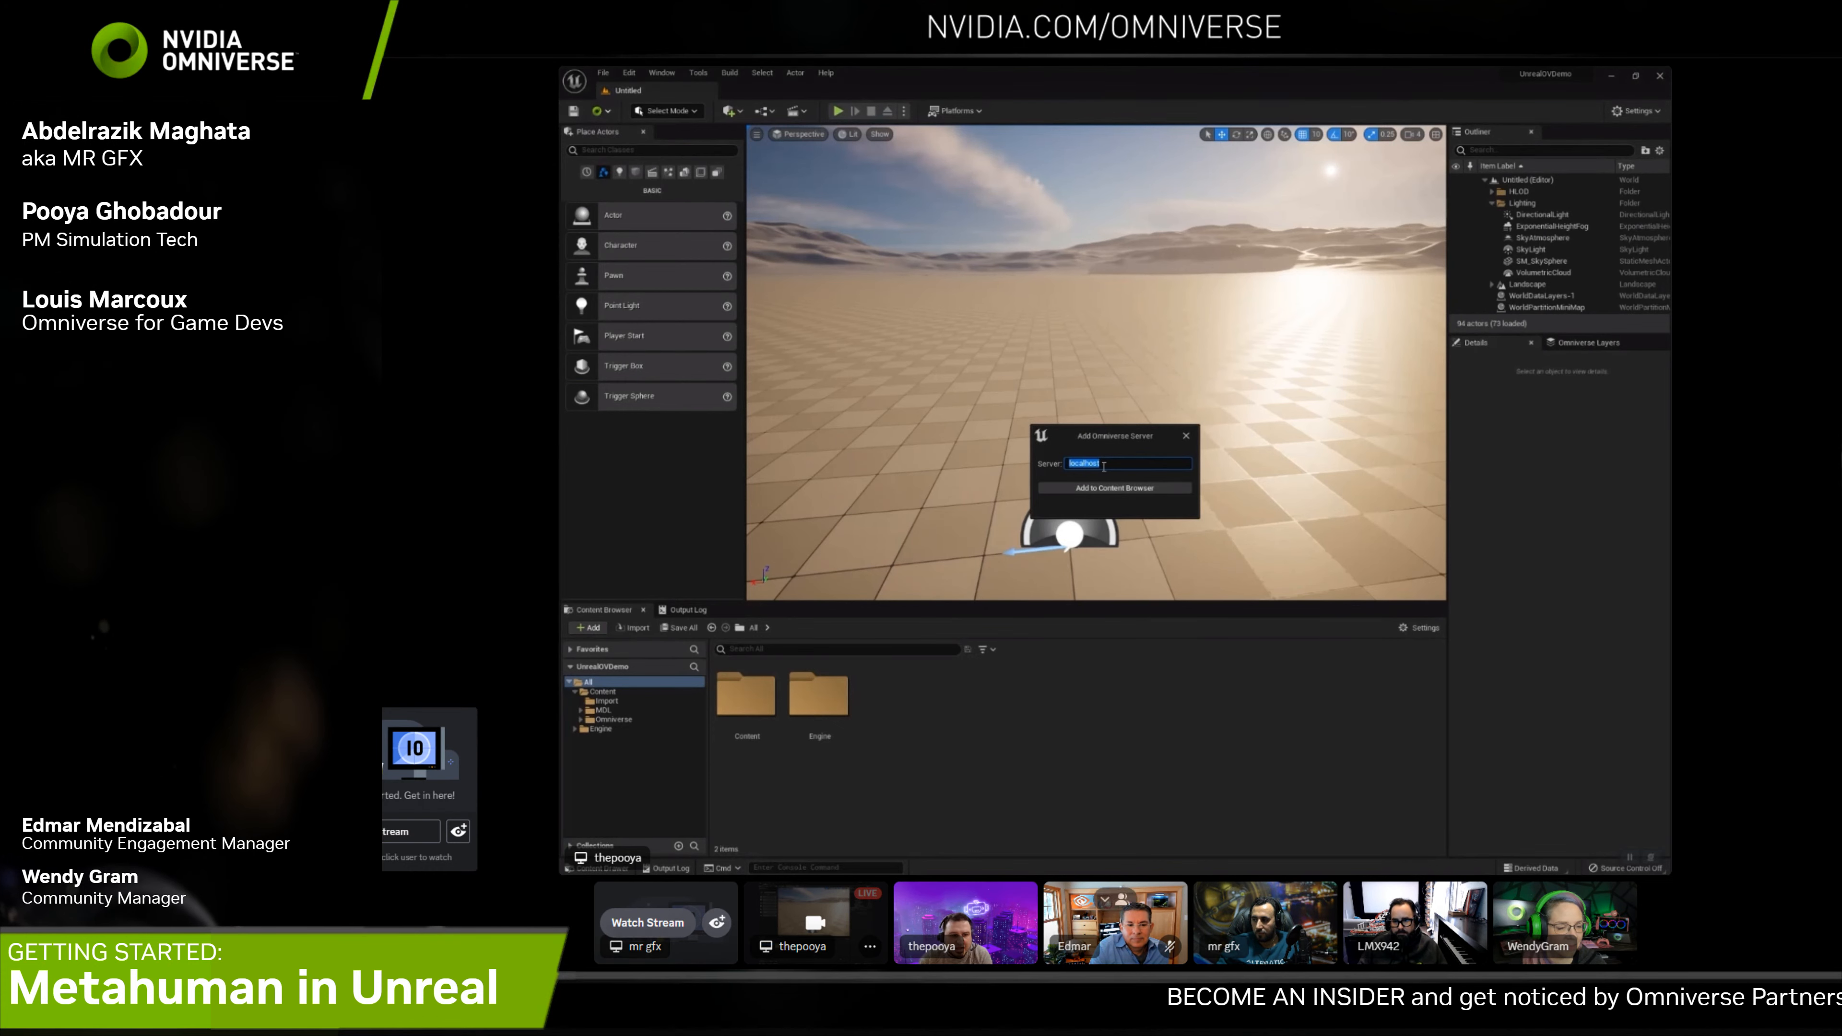
pyautogui.write('ov-content')
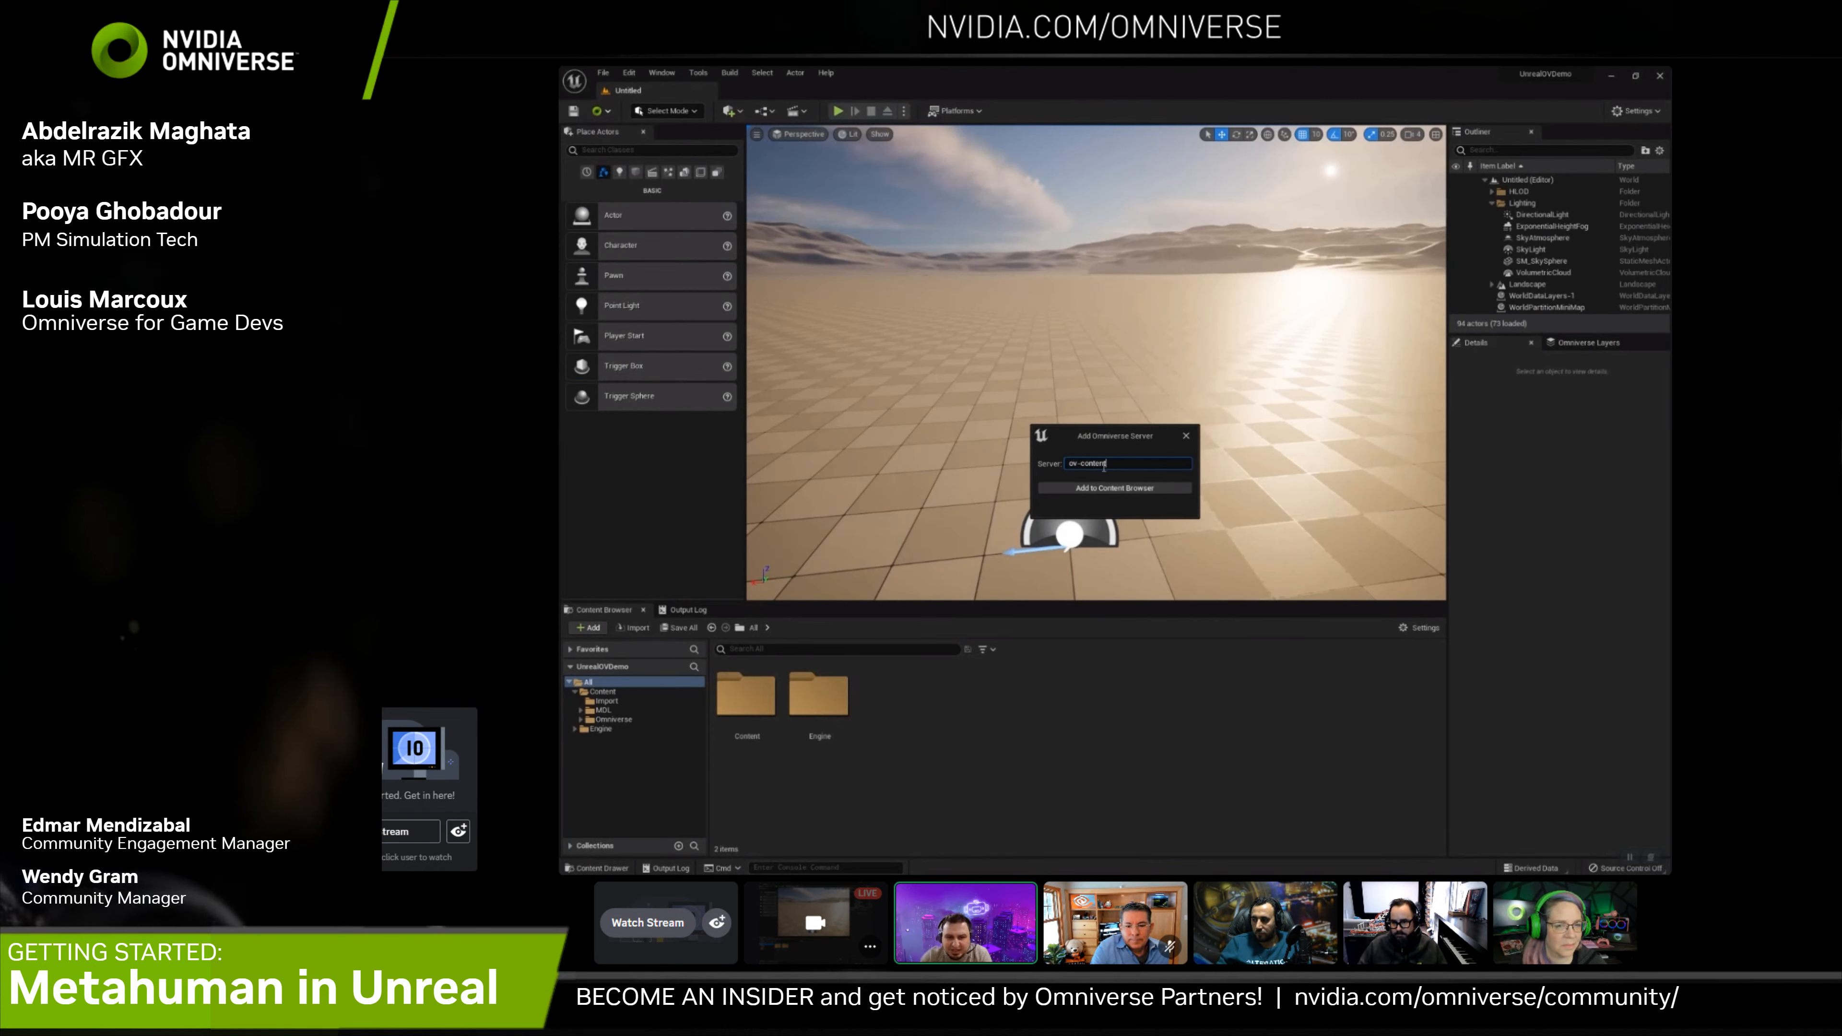
pyautogui.click(1114, 490)
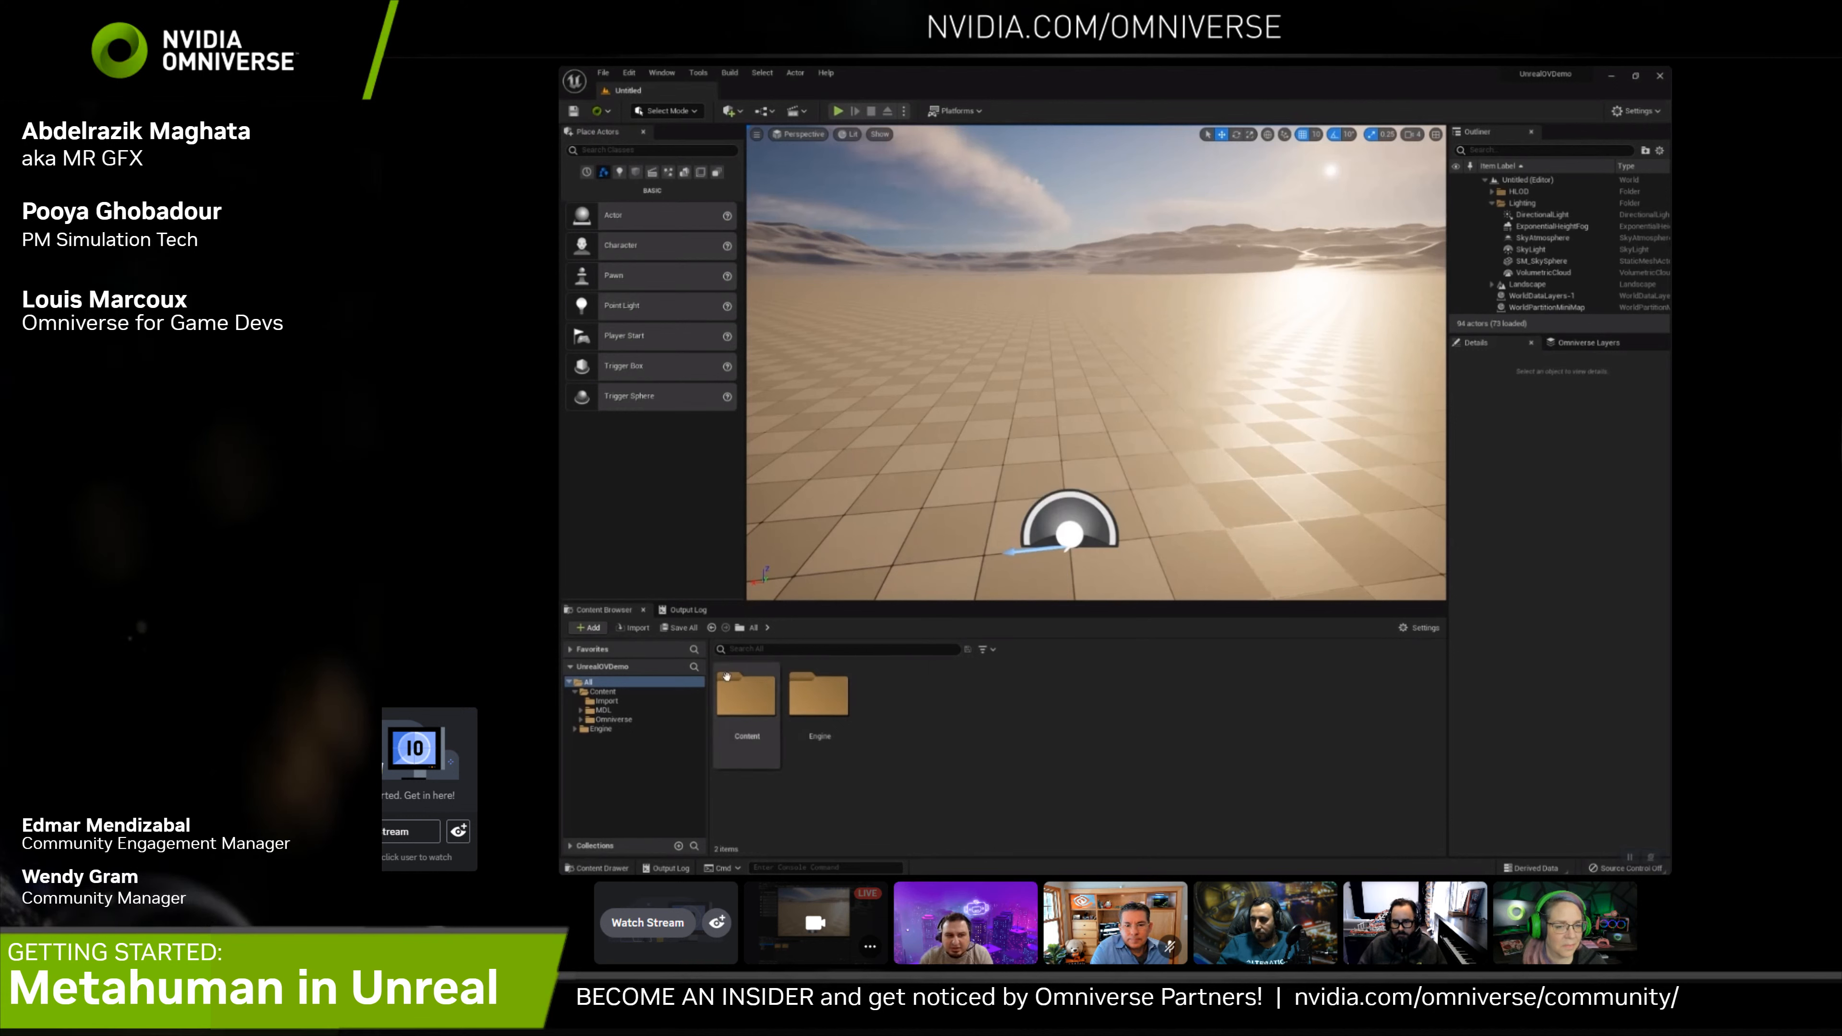
# Open the Astronaut USD stage from Omniverse/ov-content/NVIDIA/Samples/Astronaut and examine the astronaut from several angles
pyautogui.click(629, 720)
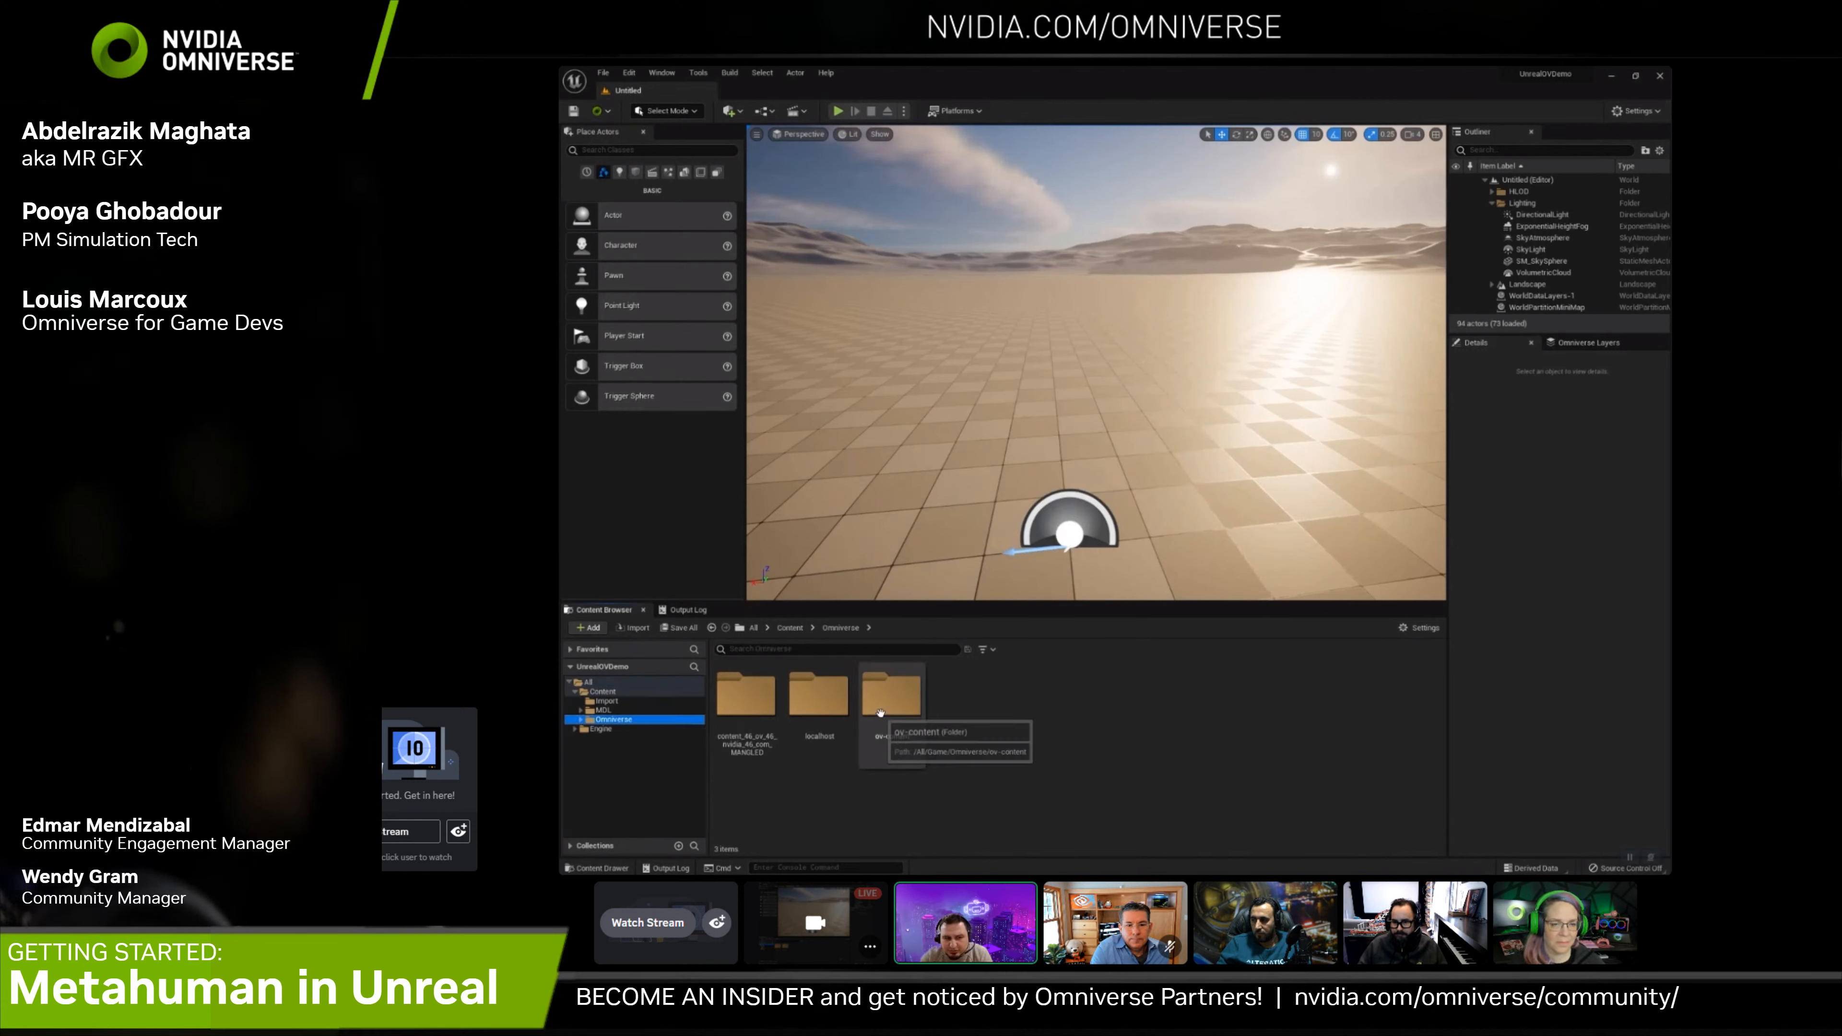
pyautogui.doubleClick(892, 711)
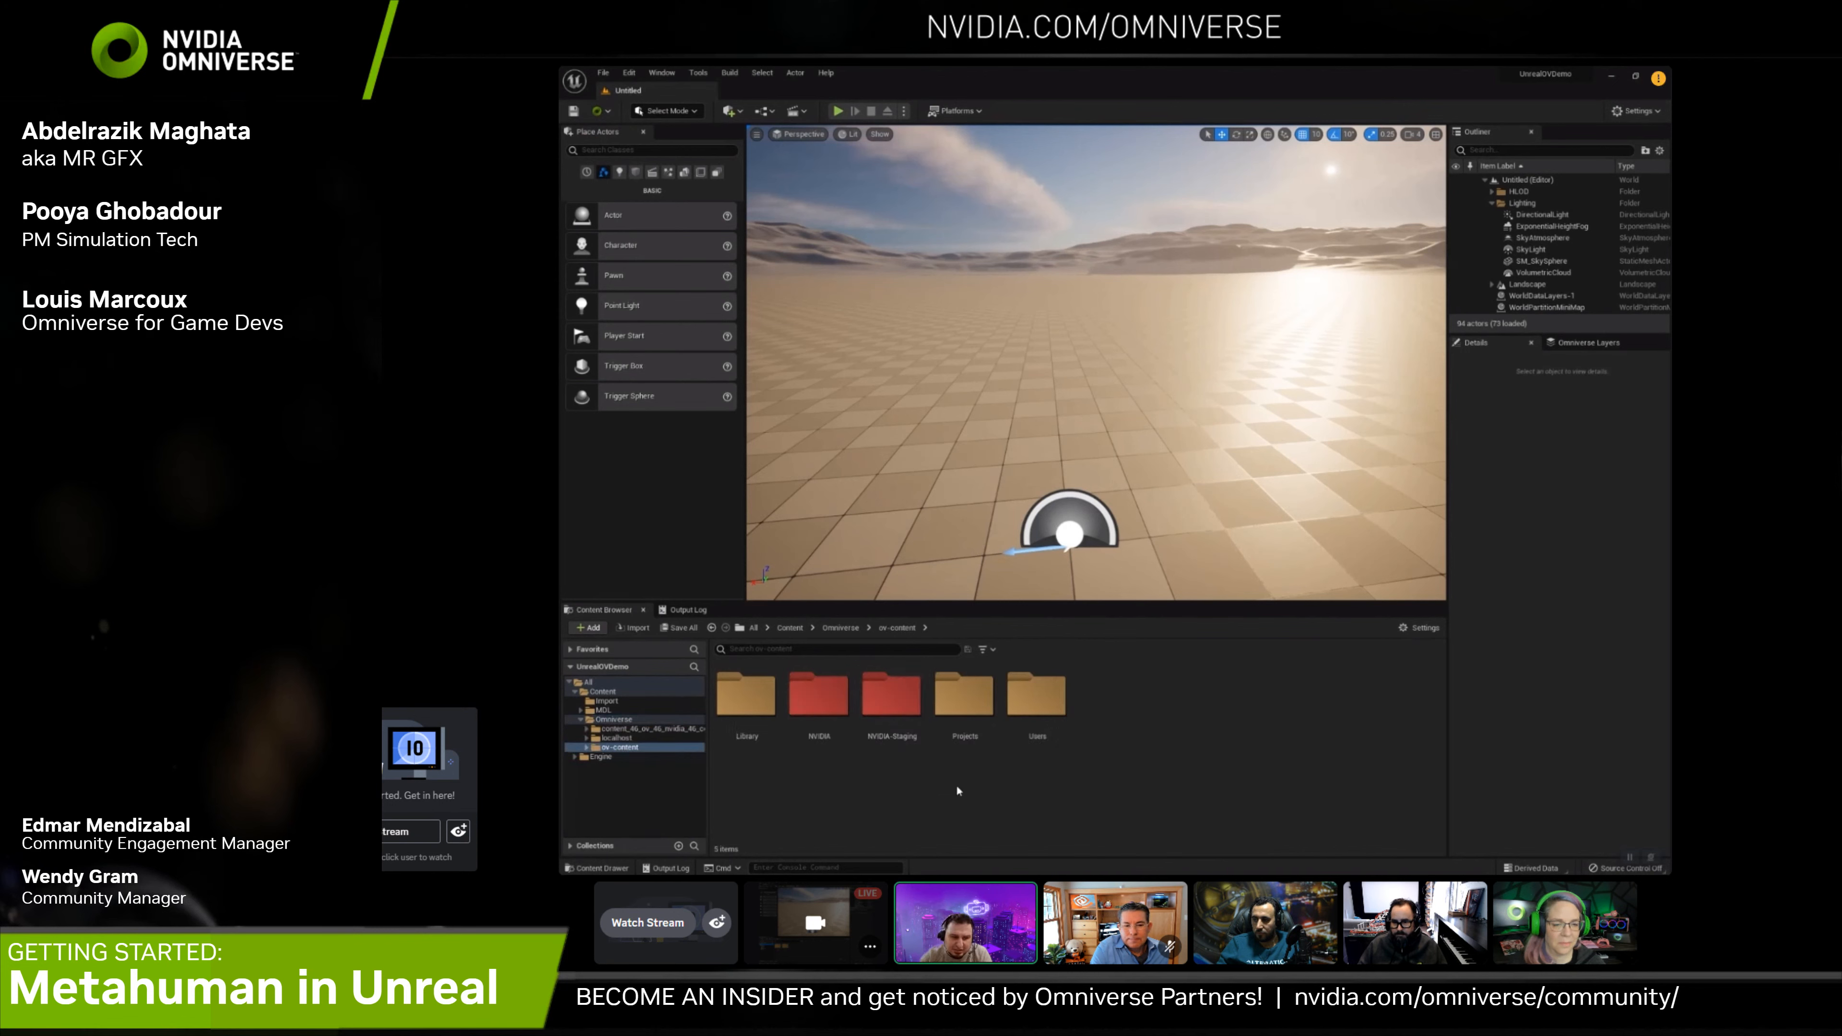
pyautogui.doubleClick(819, 695)
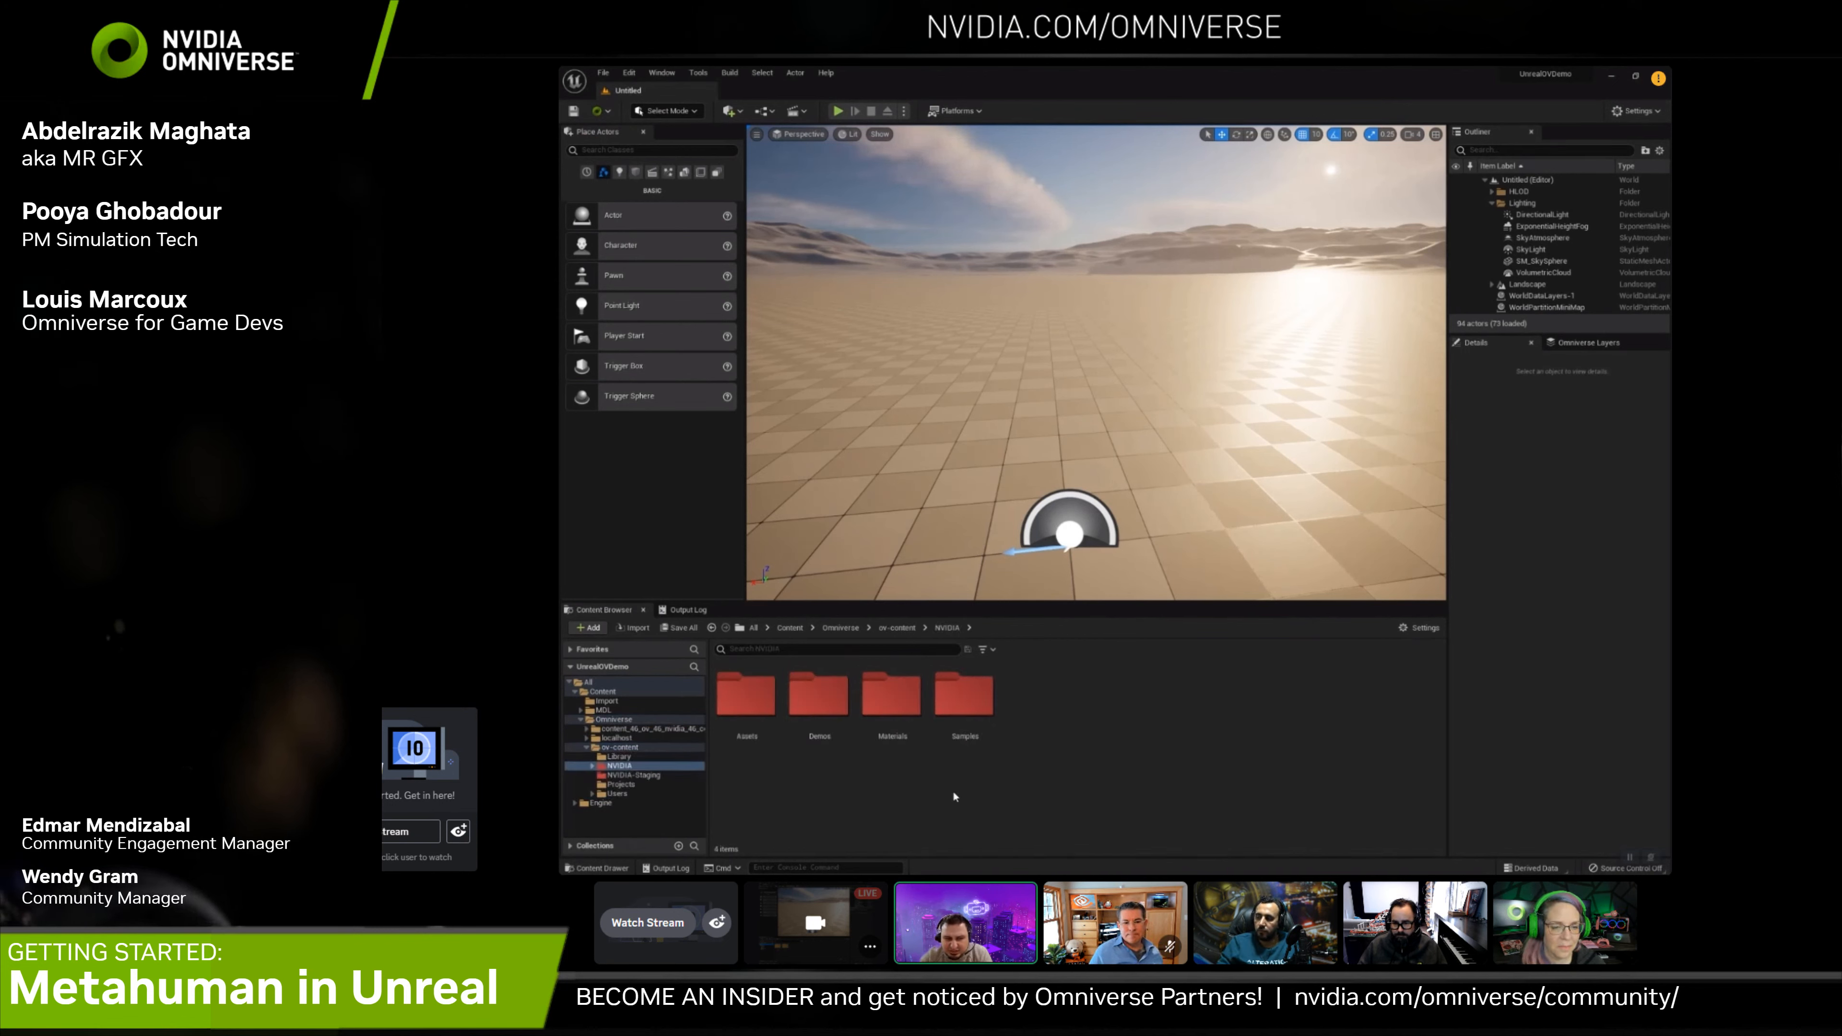
pyautogui.doubleClick(962, 696)
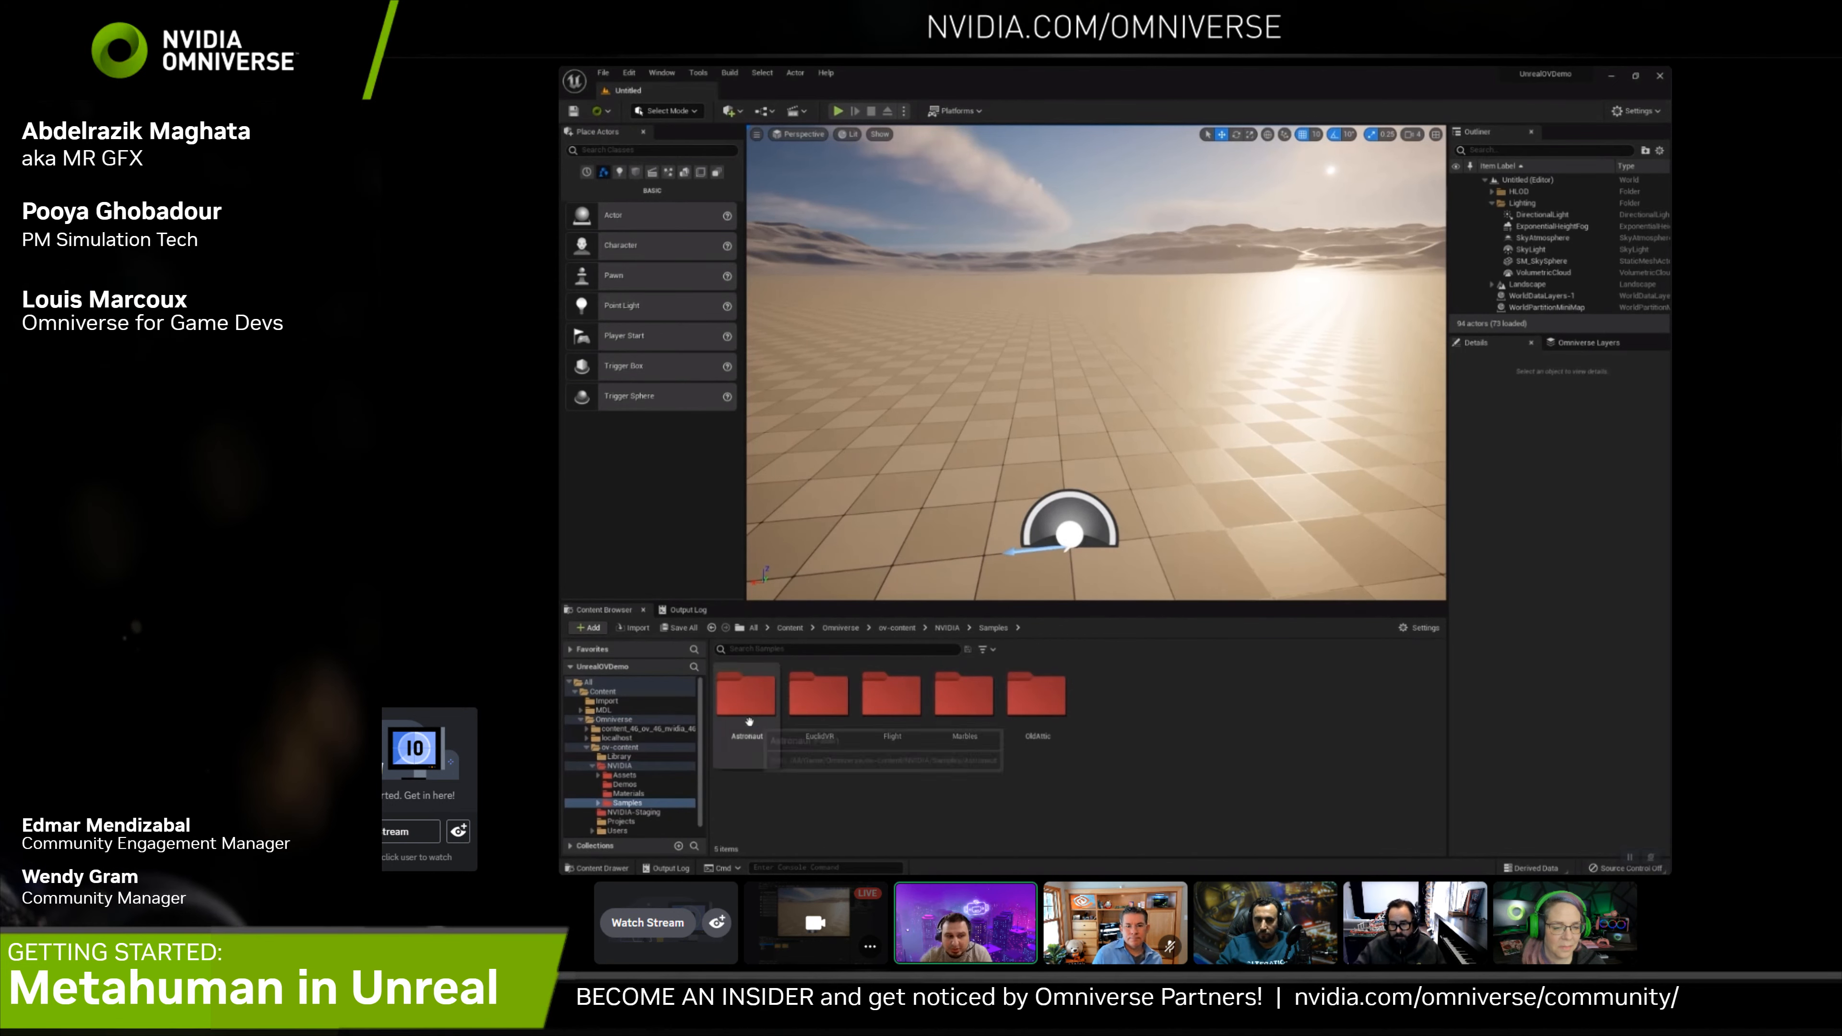
pyautogui.click(750, 726)
pyautogui.doubleClick(752, 728)
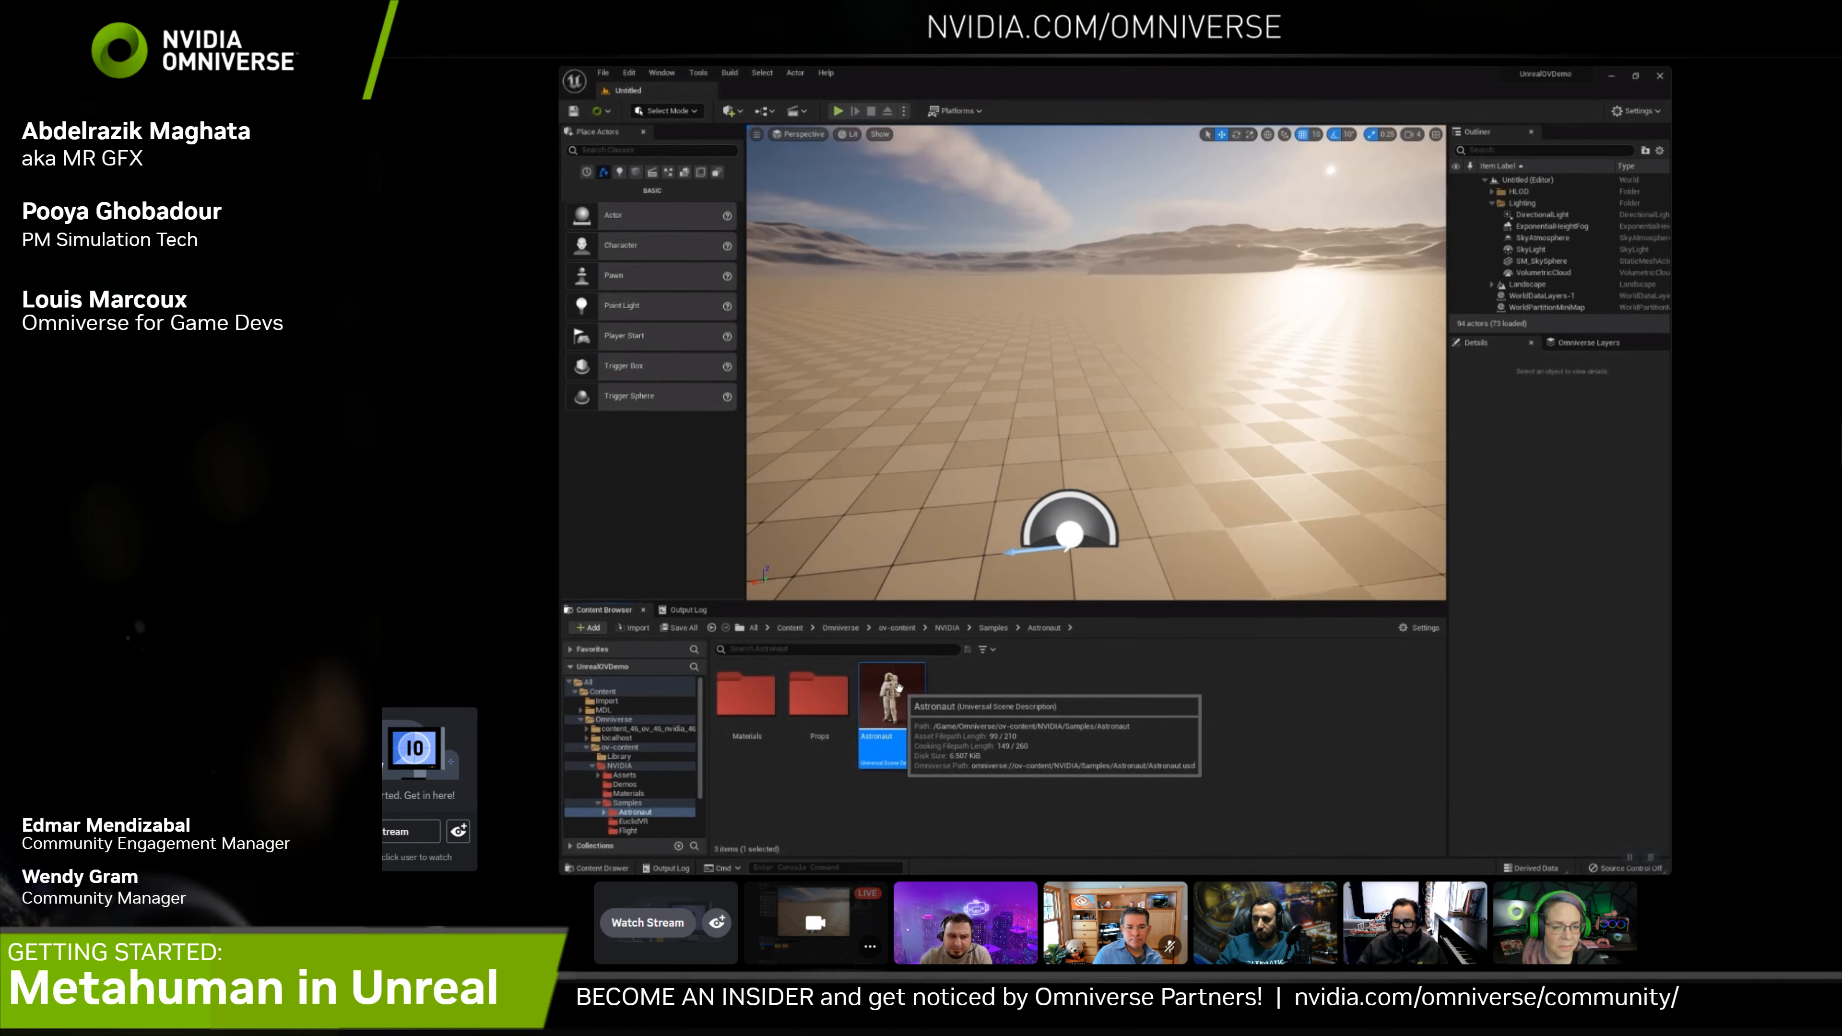
pyautogui.doubleClick(899, 687)
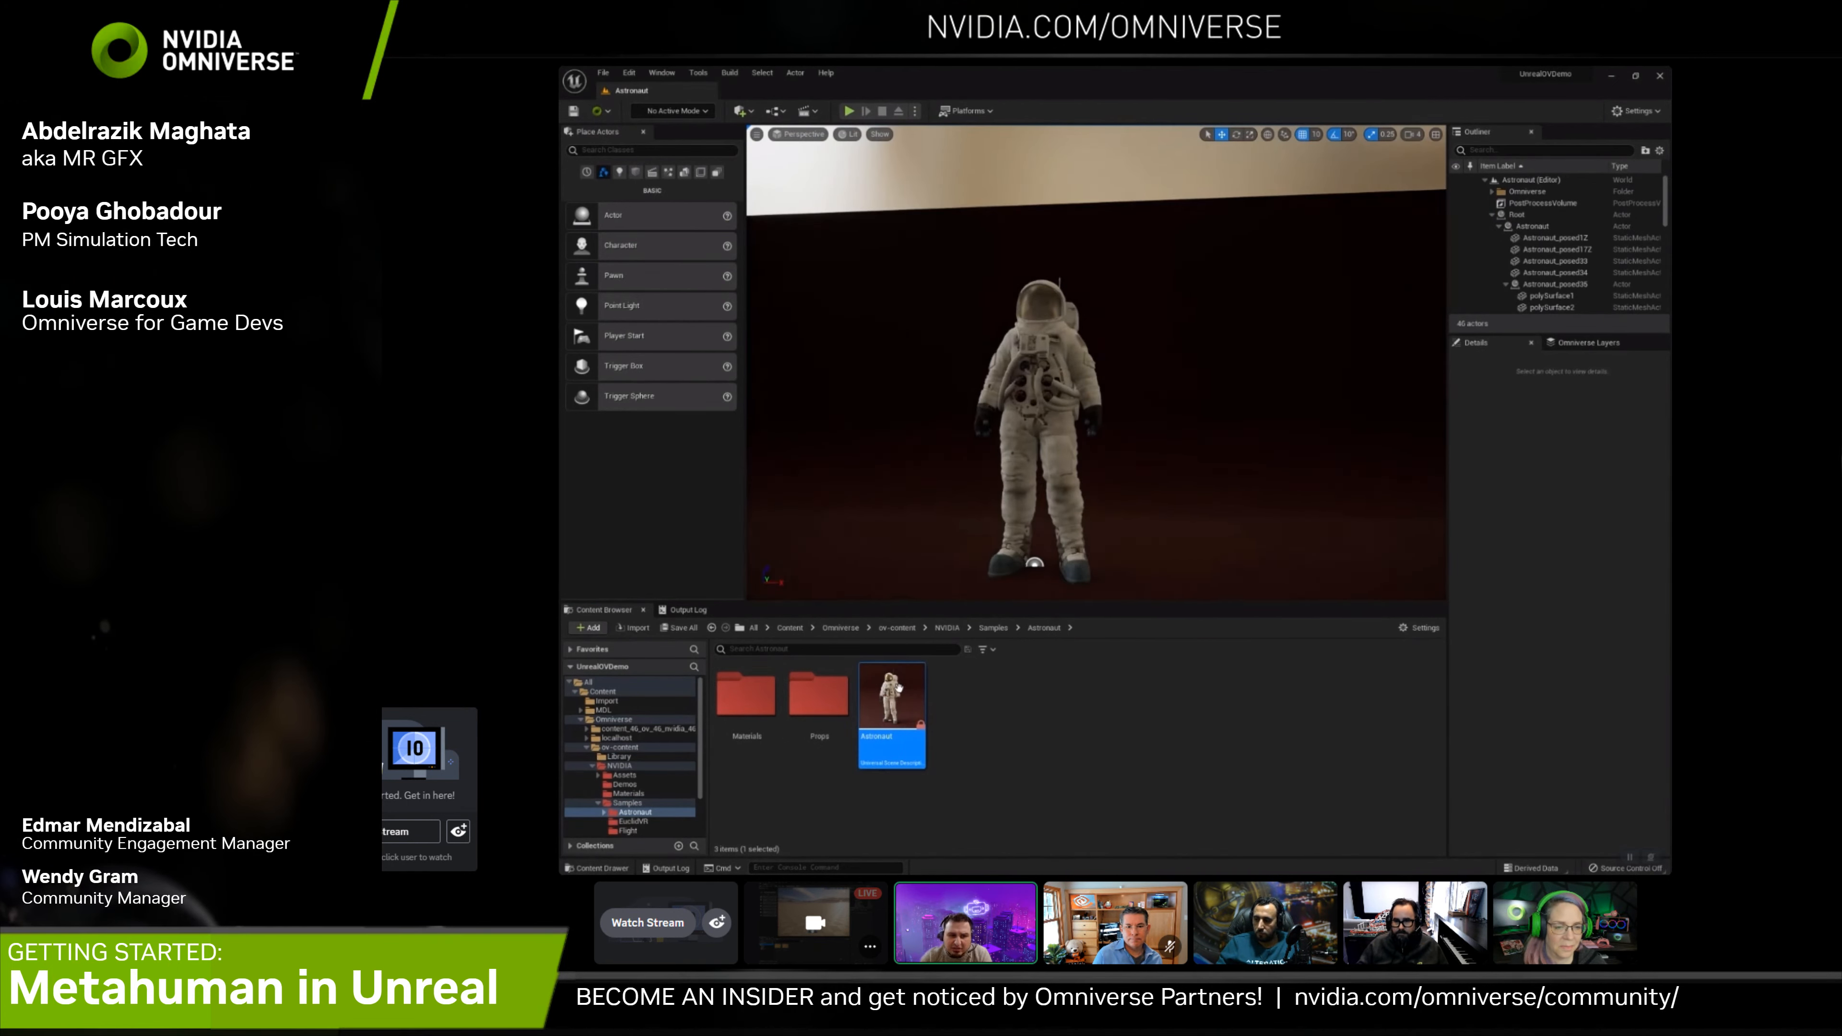
pyautogui.moveTo(1037, 442); pyautogui.dragTo(942, 428, button='right')
pyautogui.keyDown('alt'); pyautogui.moveTo(942, 428); pyautogui.dragTo(884, 428); pyautogui.keyUp('alt')
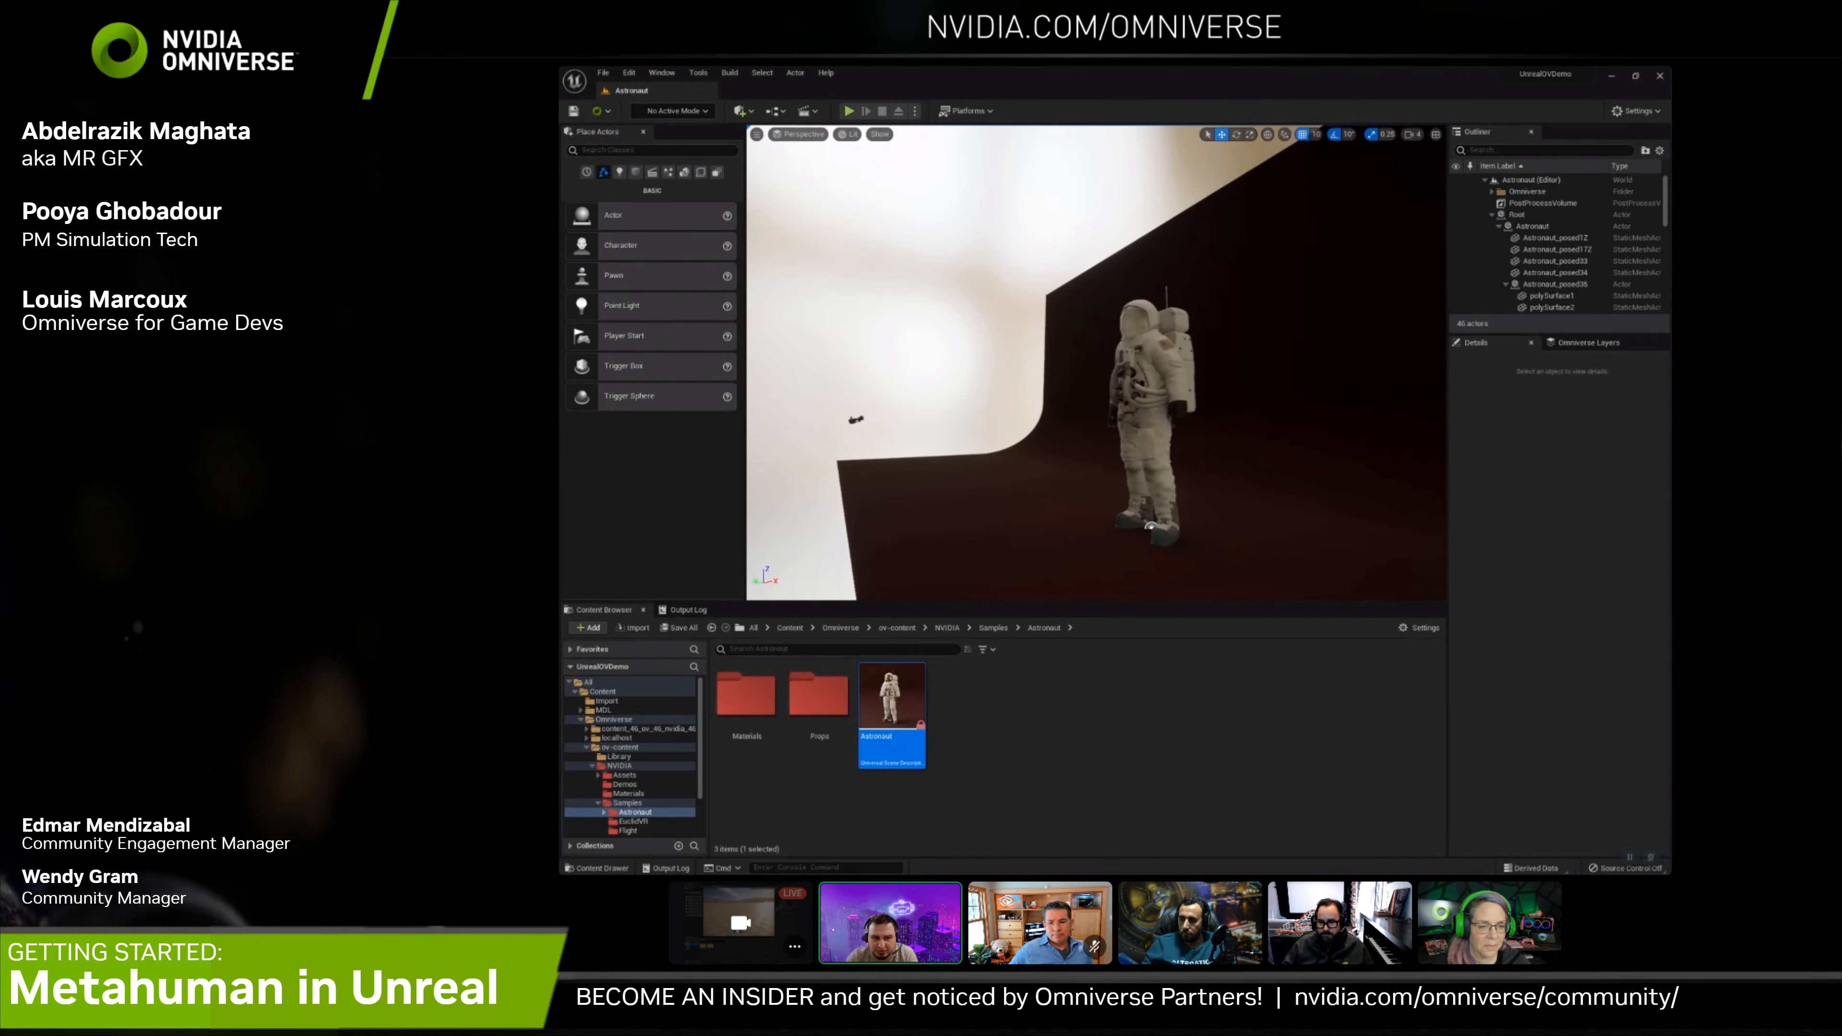
pyautogui.moveTo(1151, 526); pyautogui.dragTo(1122, 464, button='right')
pyautogui.keyDown('alt'); pyautogui.moveTo(1123, 464); pyautogui.dragTo(1212, 422); pyautogui.keyUp('alt')
pyautogui.moveTo(1212, 422); pyautogui.dragTo(1126, 591, button='right')
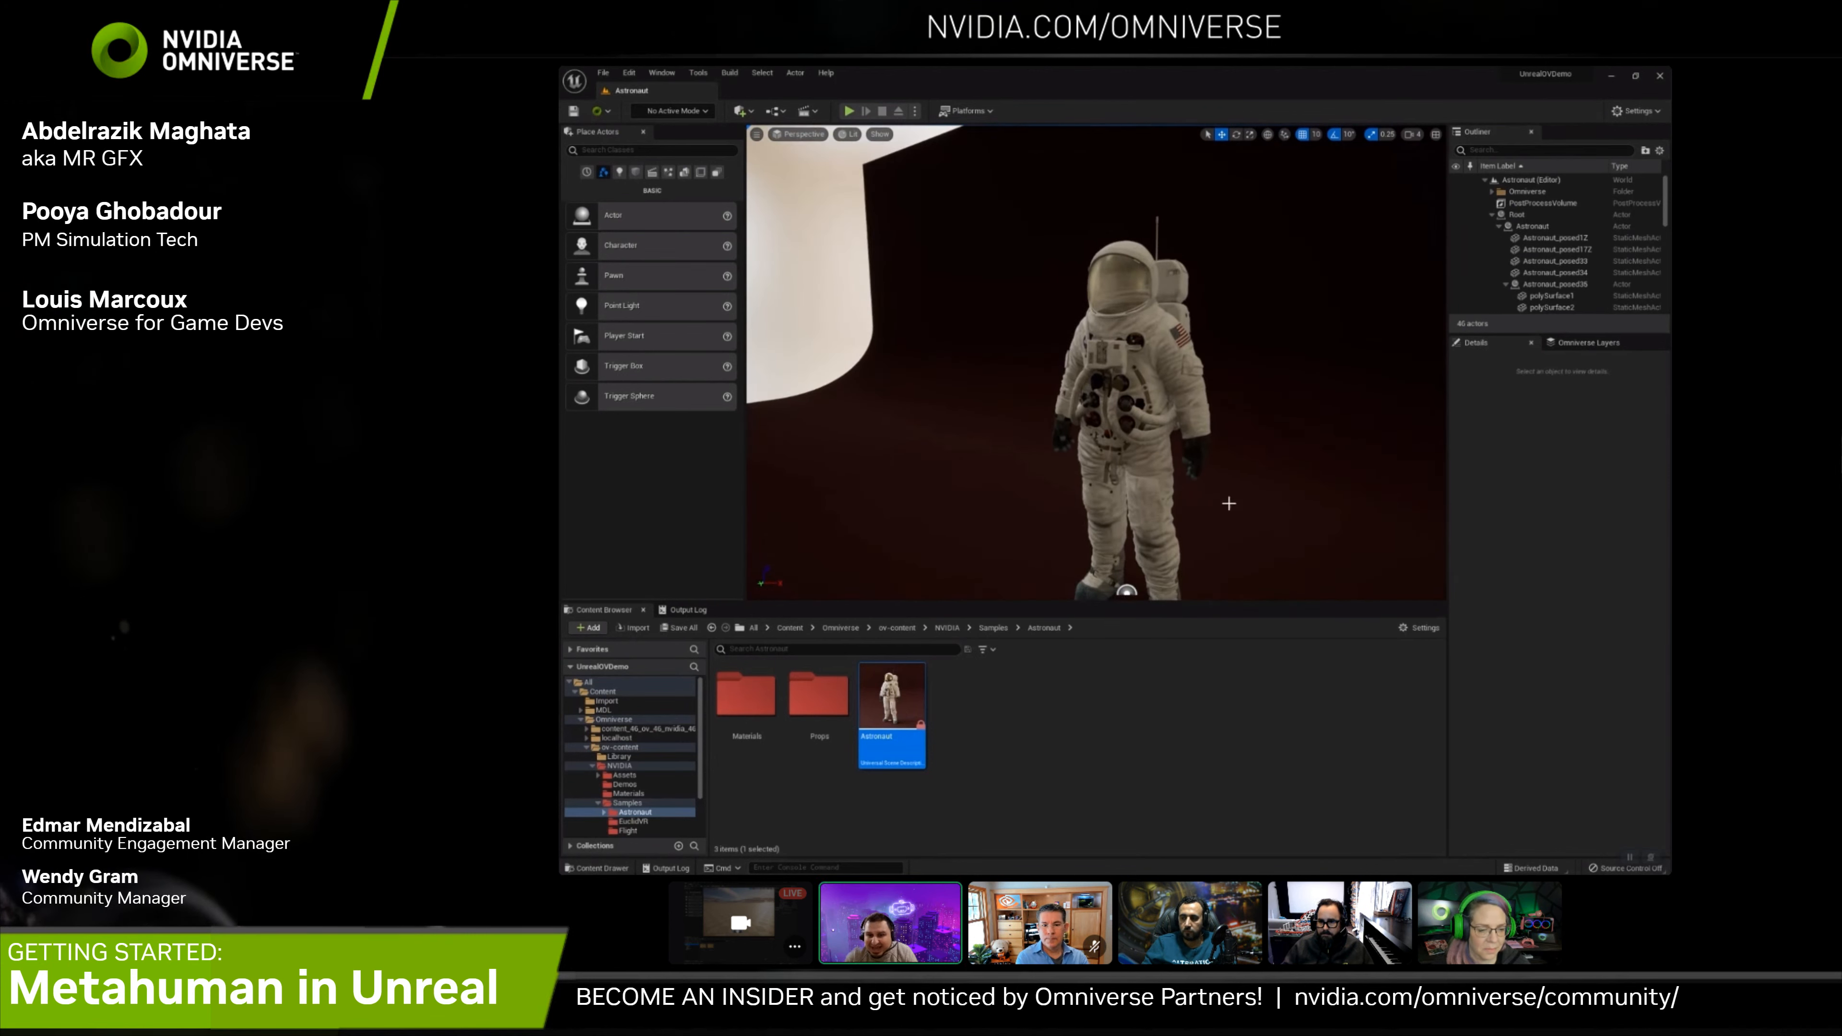
# Open the Orc USD stage from NVIDIA/Assets/Characters/Reallusion/Orc on the ov-content server
pyautogui.click(993, 628)
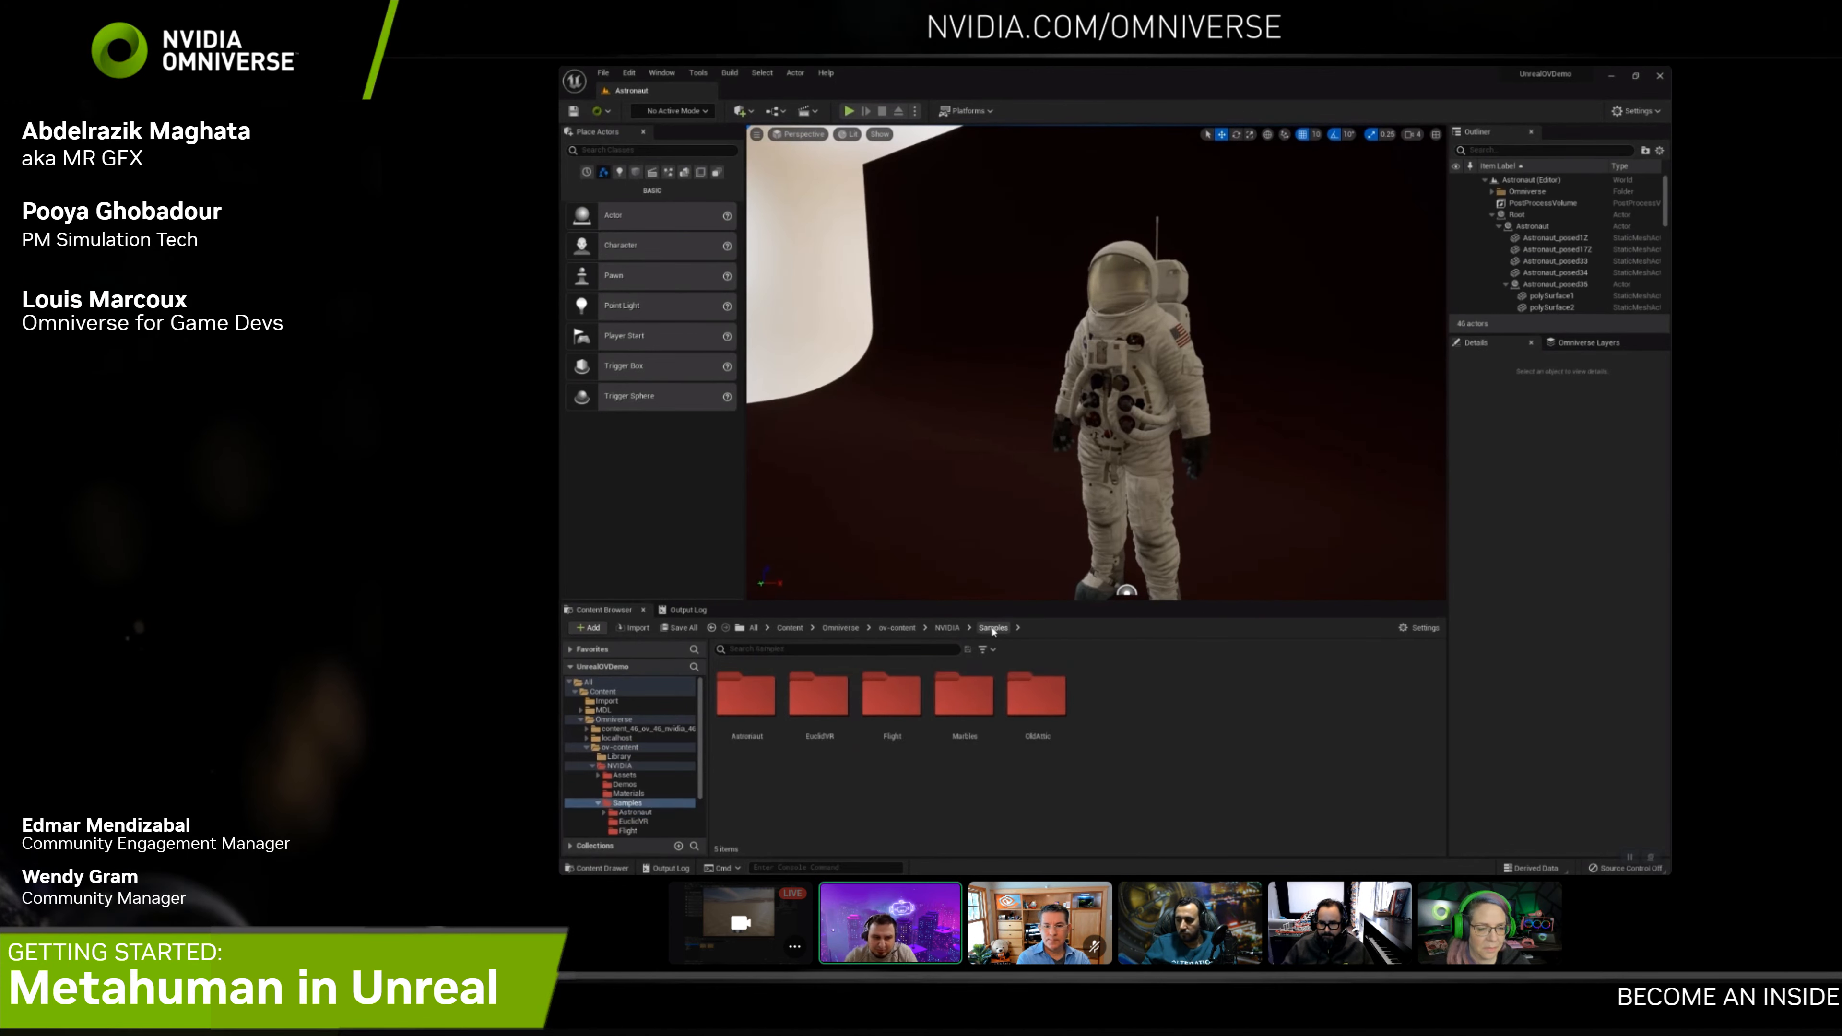
pyautogui.click(946, 628)
pyautogui.doubleClick(734, 721)
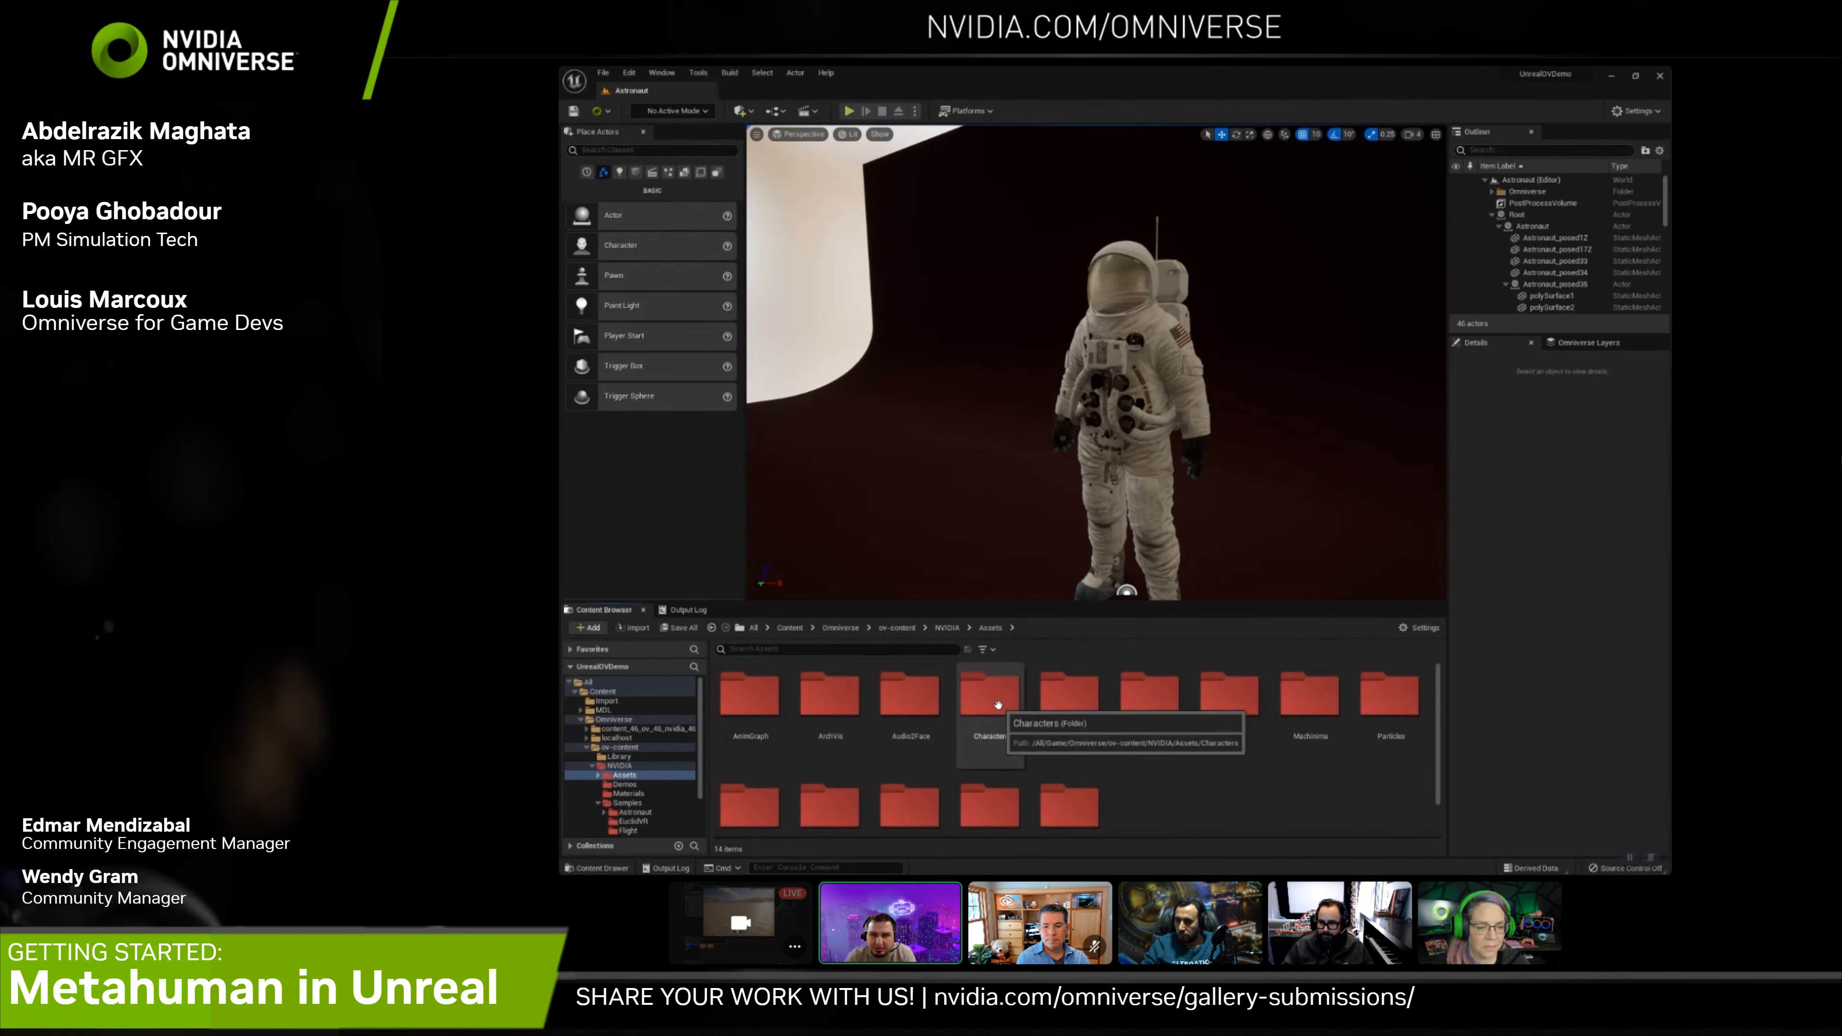
pyautogui.doubleClick(1000, 711)
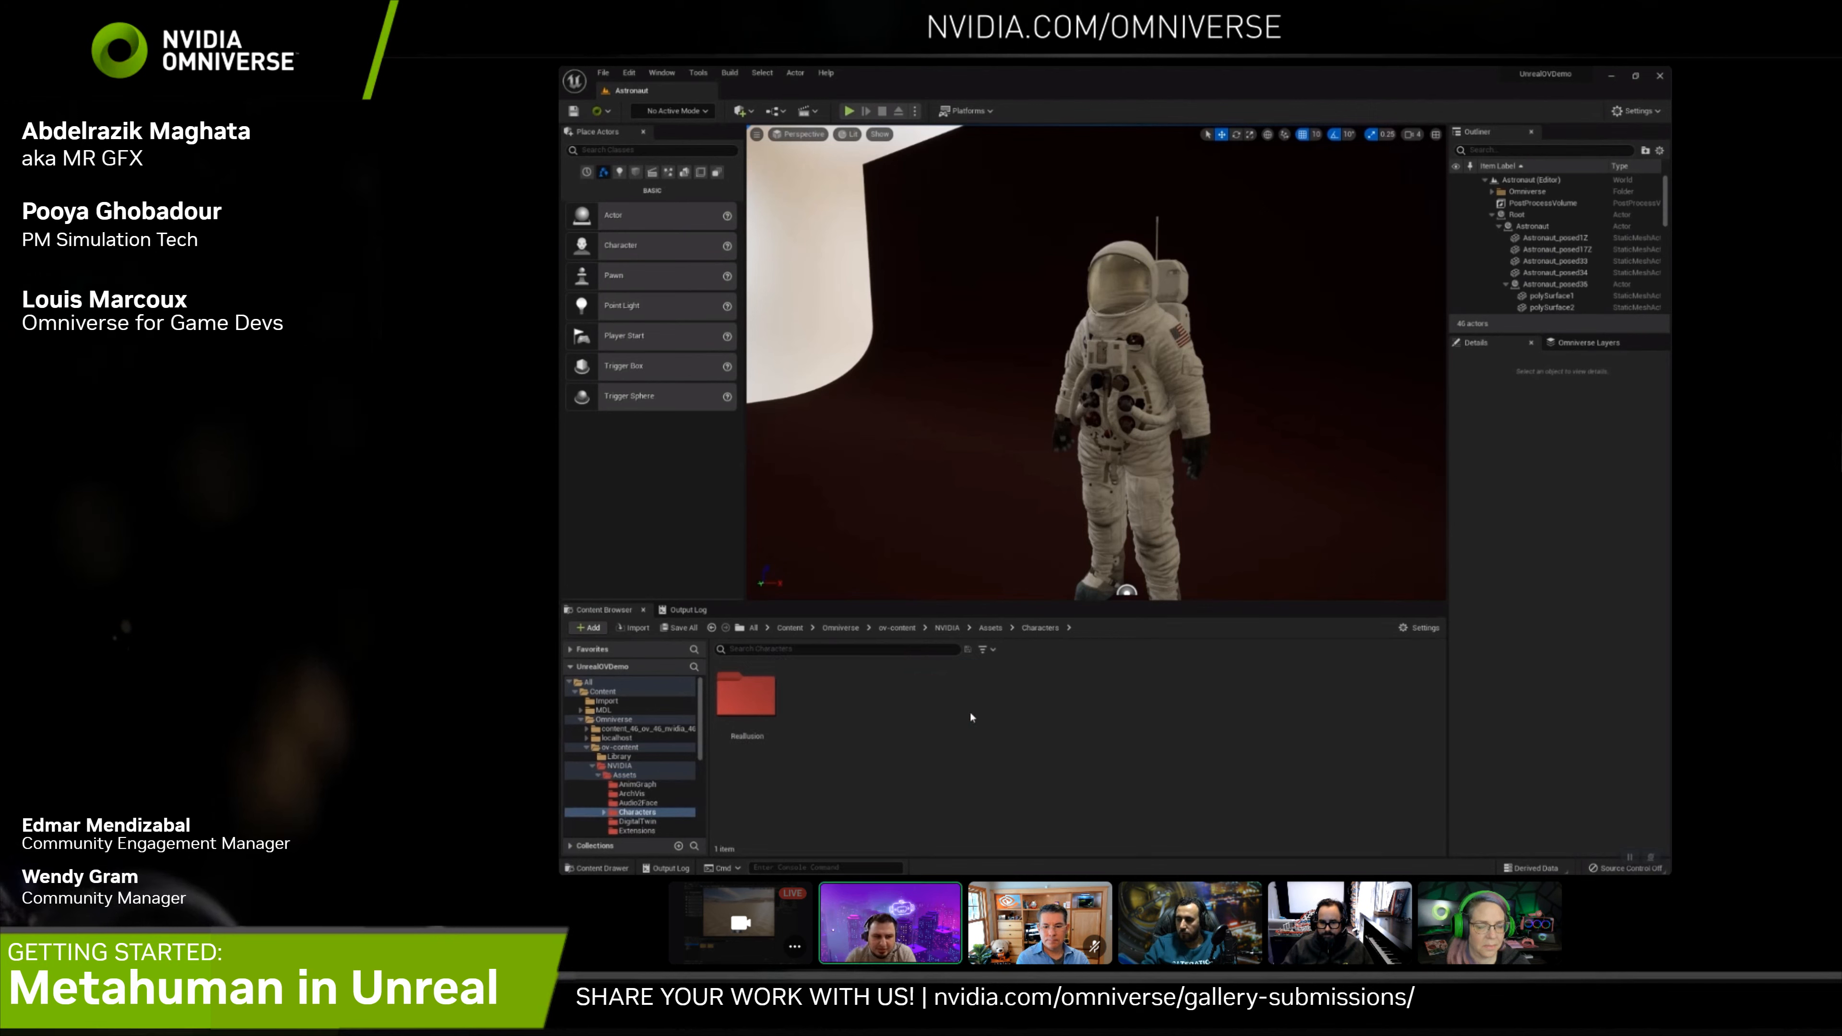
pyautogui.doubleClick(745, 695)
pyautogui.click(977, 709)
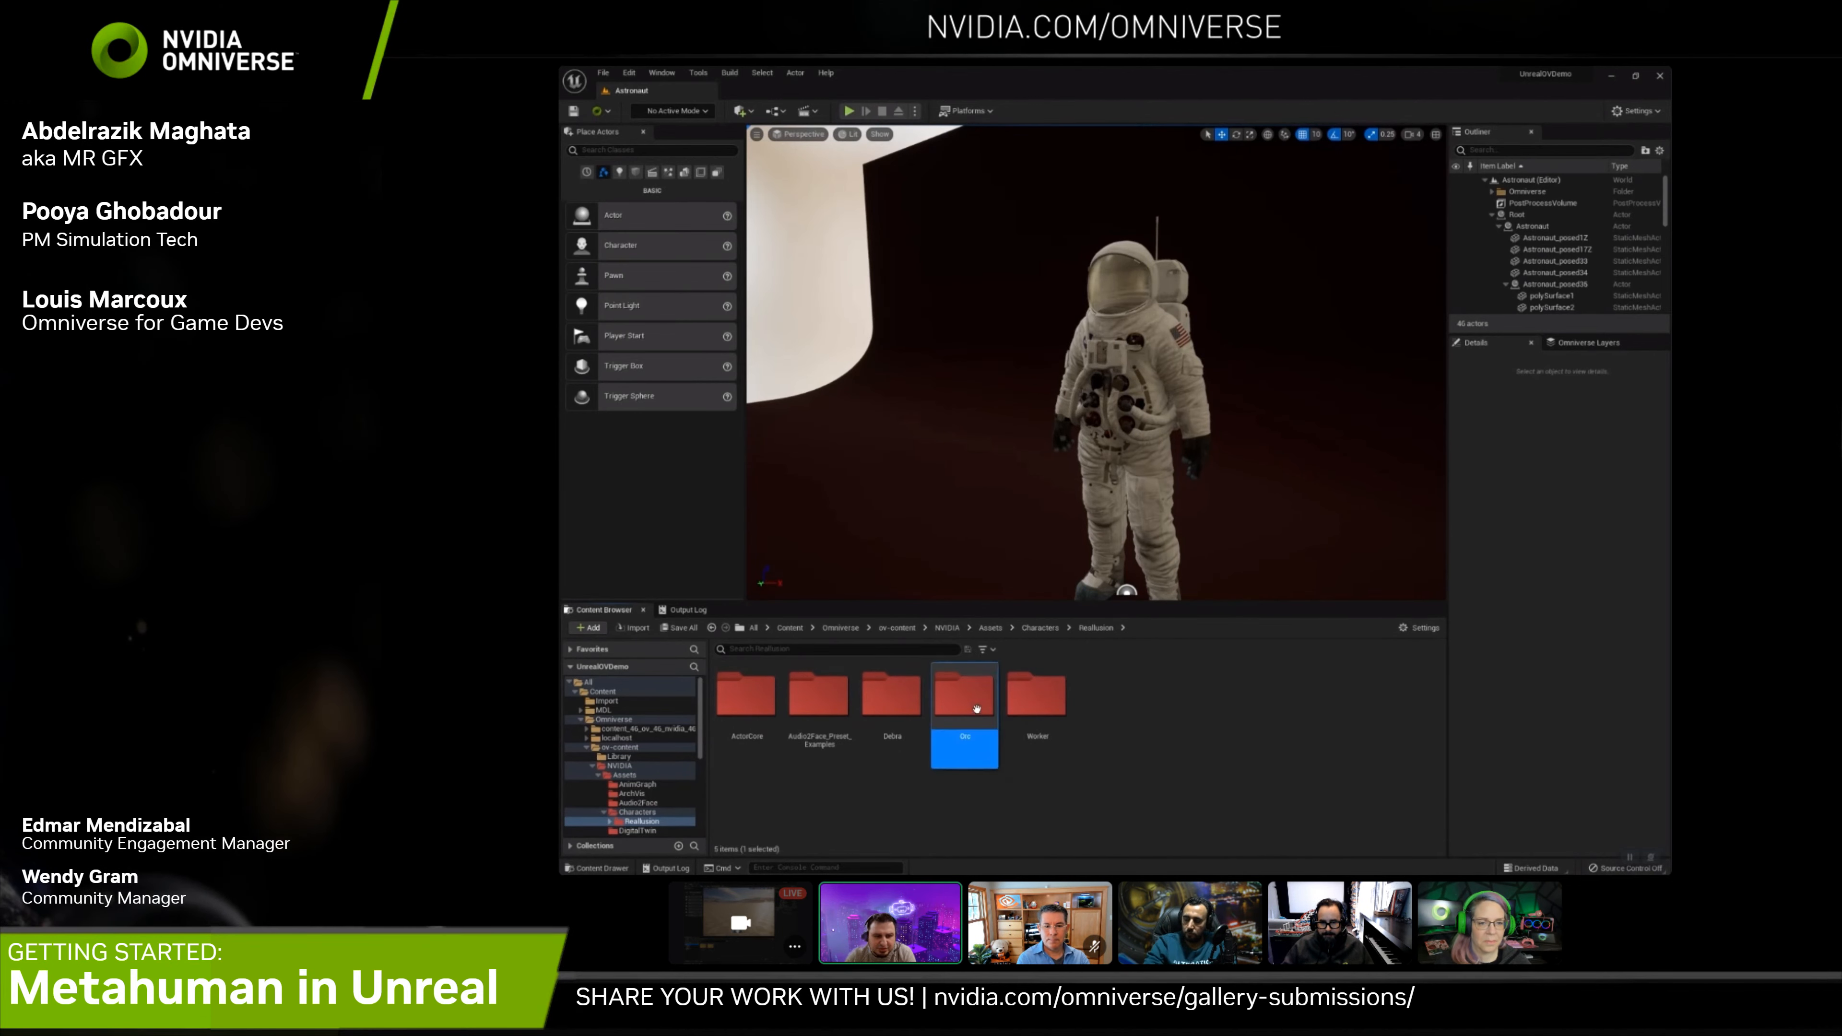
pyautogui.doubleClick(976, 709)
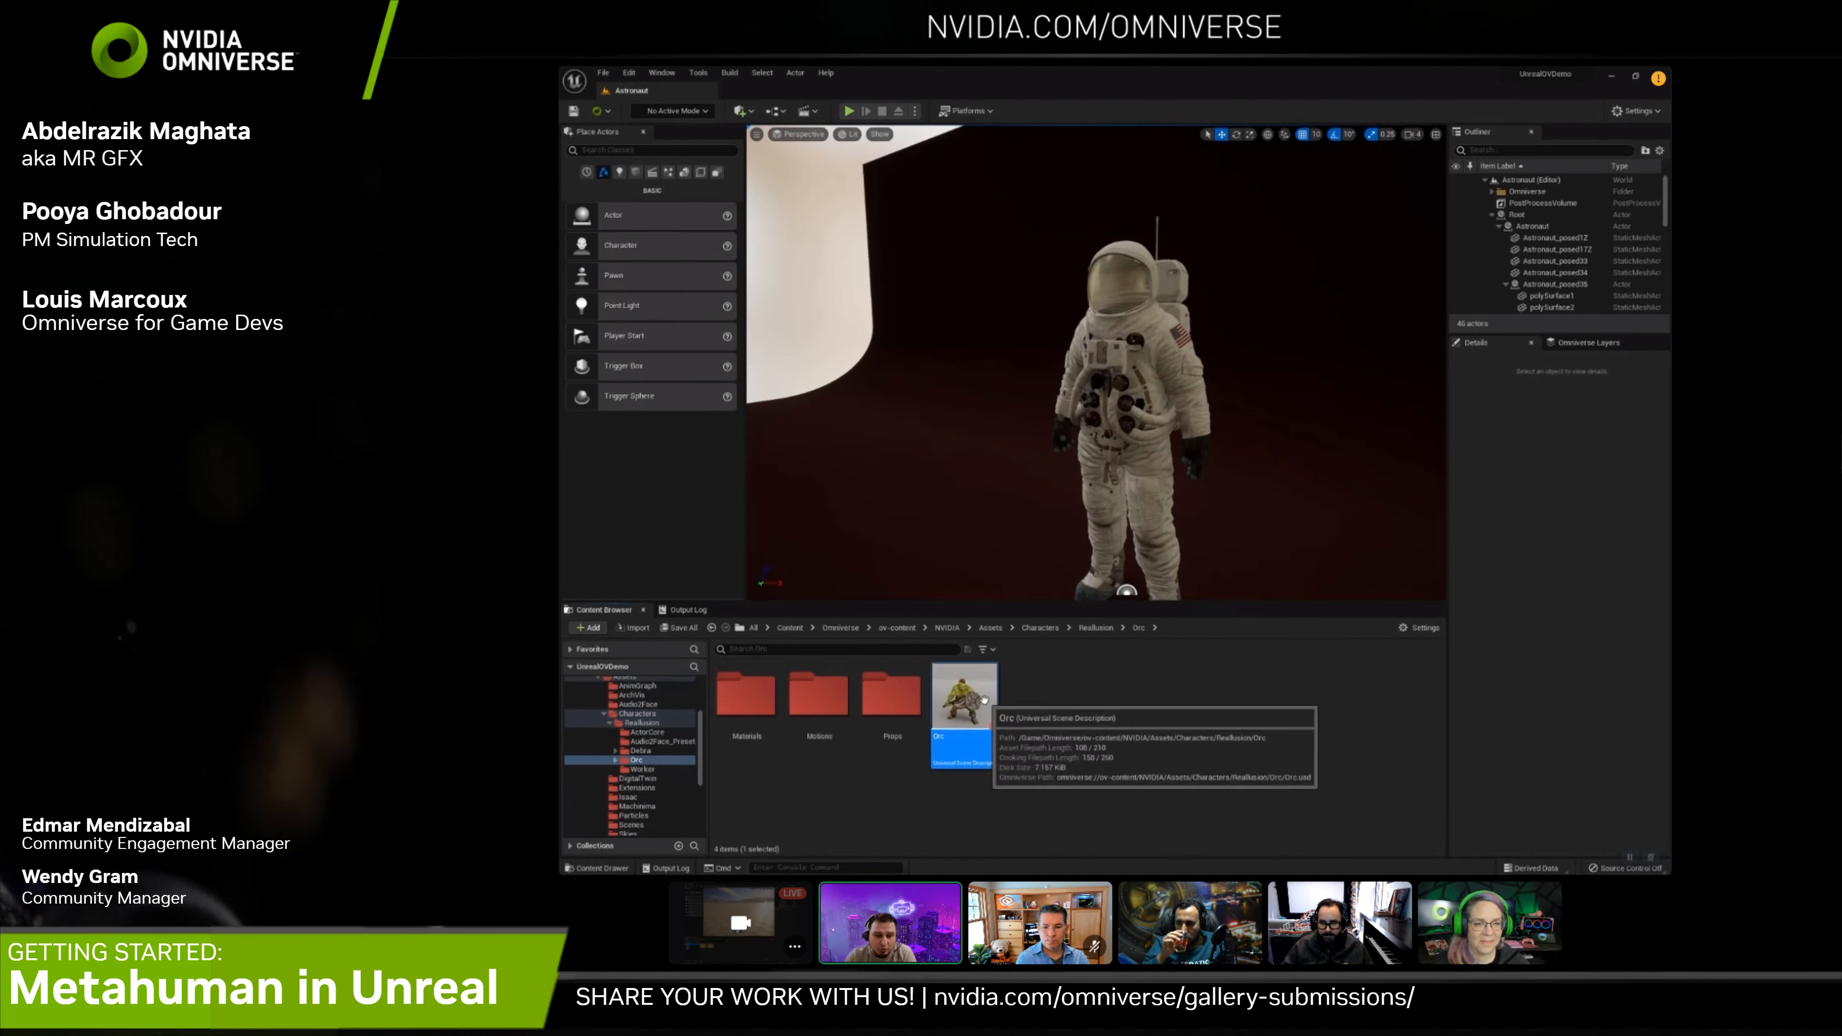
pyautogui.doubleClick(985, 701)
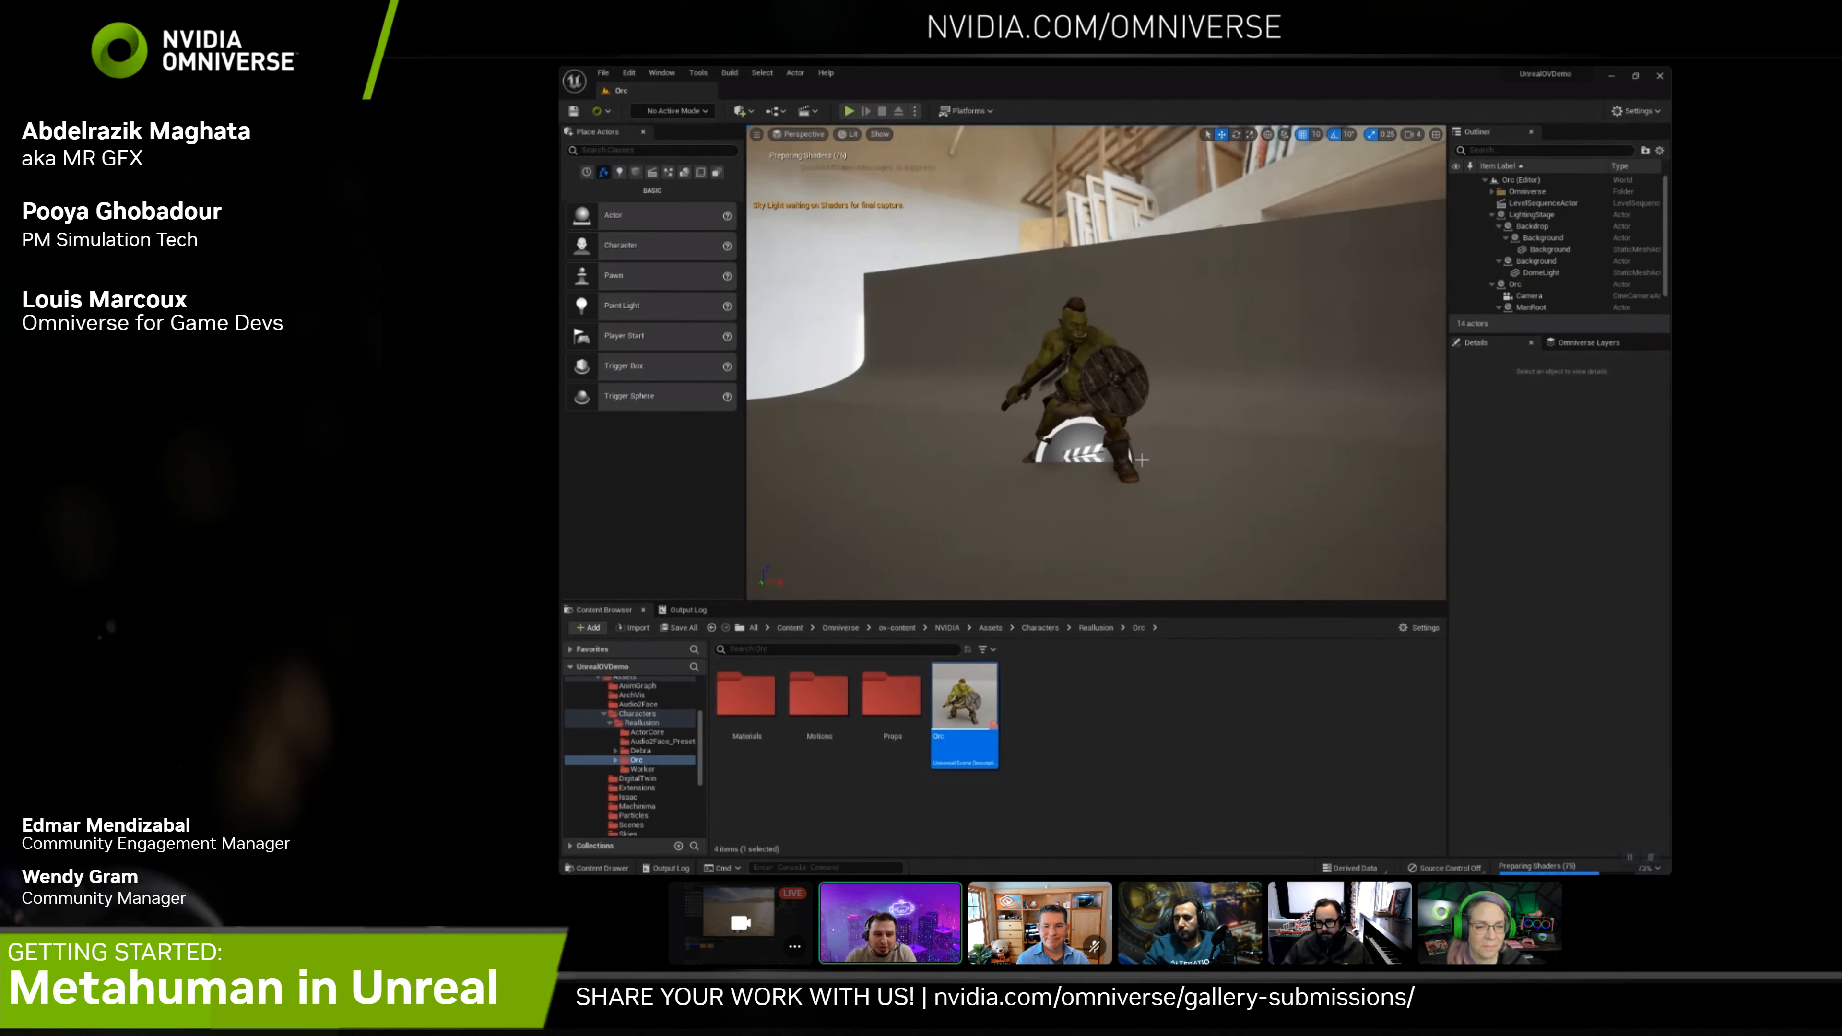
pyautogui.keyDown('alt'); pyautogui.moveTo(1142, 460); pyautogui.dragTo(1212, 472); pyautogui.keyUp('alt')
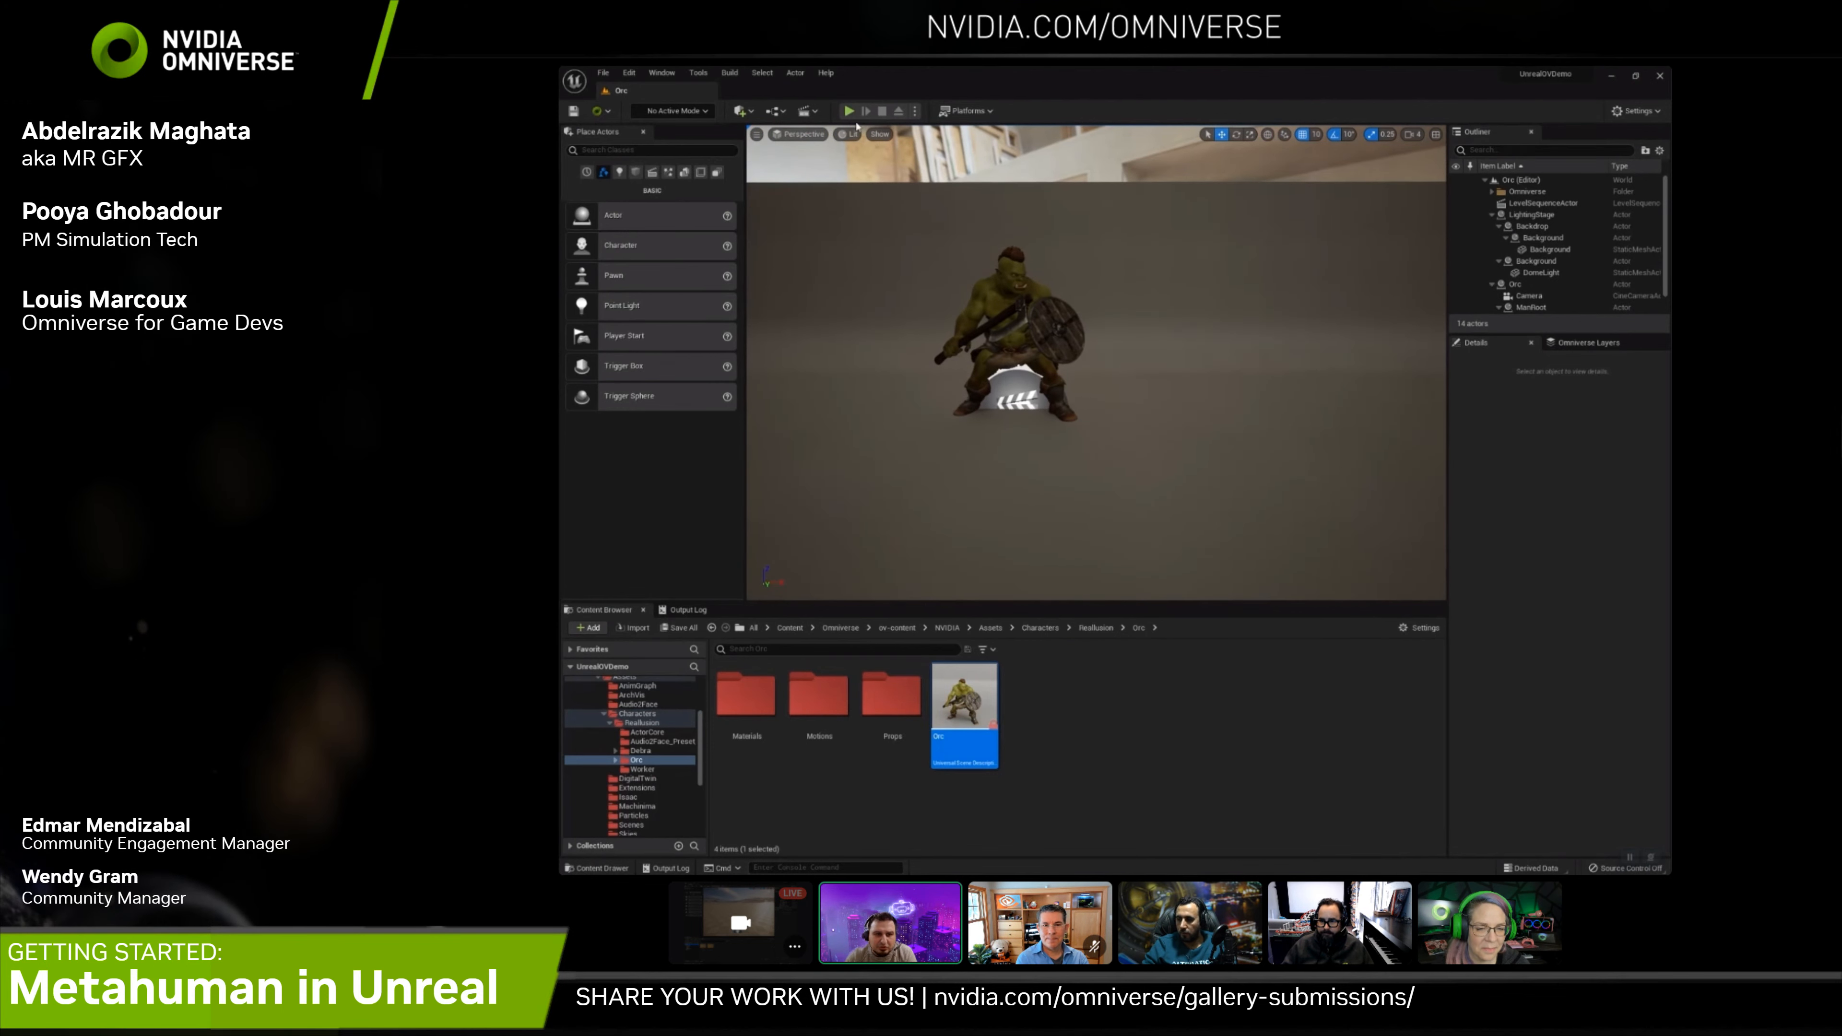
# Play the level in the editor, move around the orc to watch its animation, and stop the play session
pyautogui.hotkey('alt', 'p')
pyautogui.click(1086, 345)
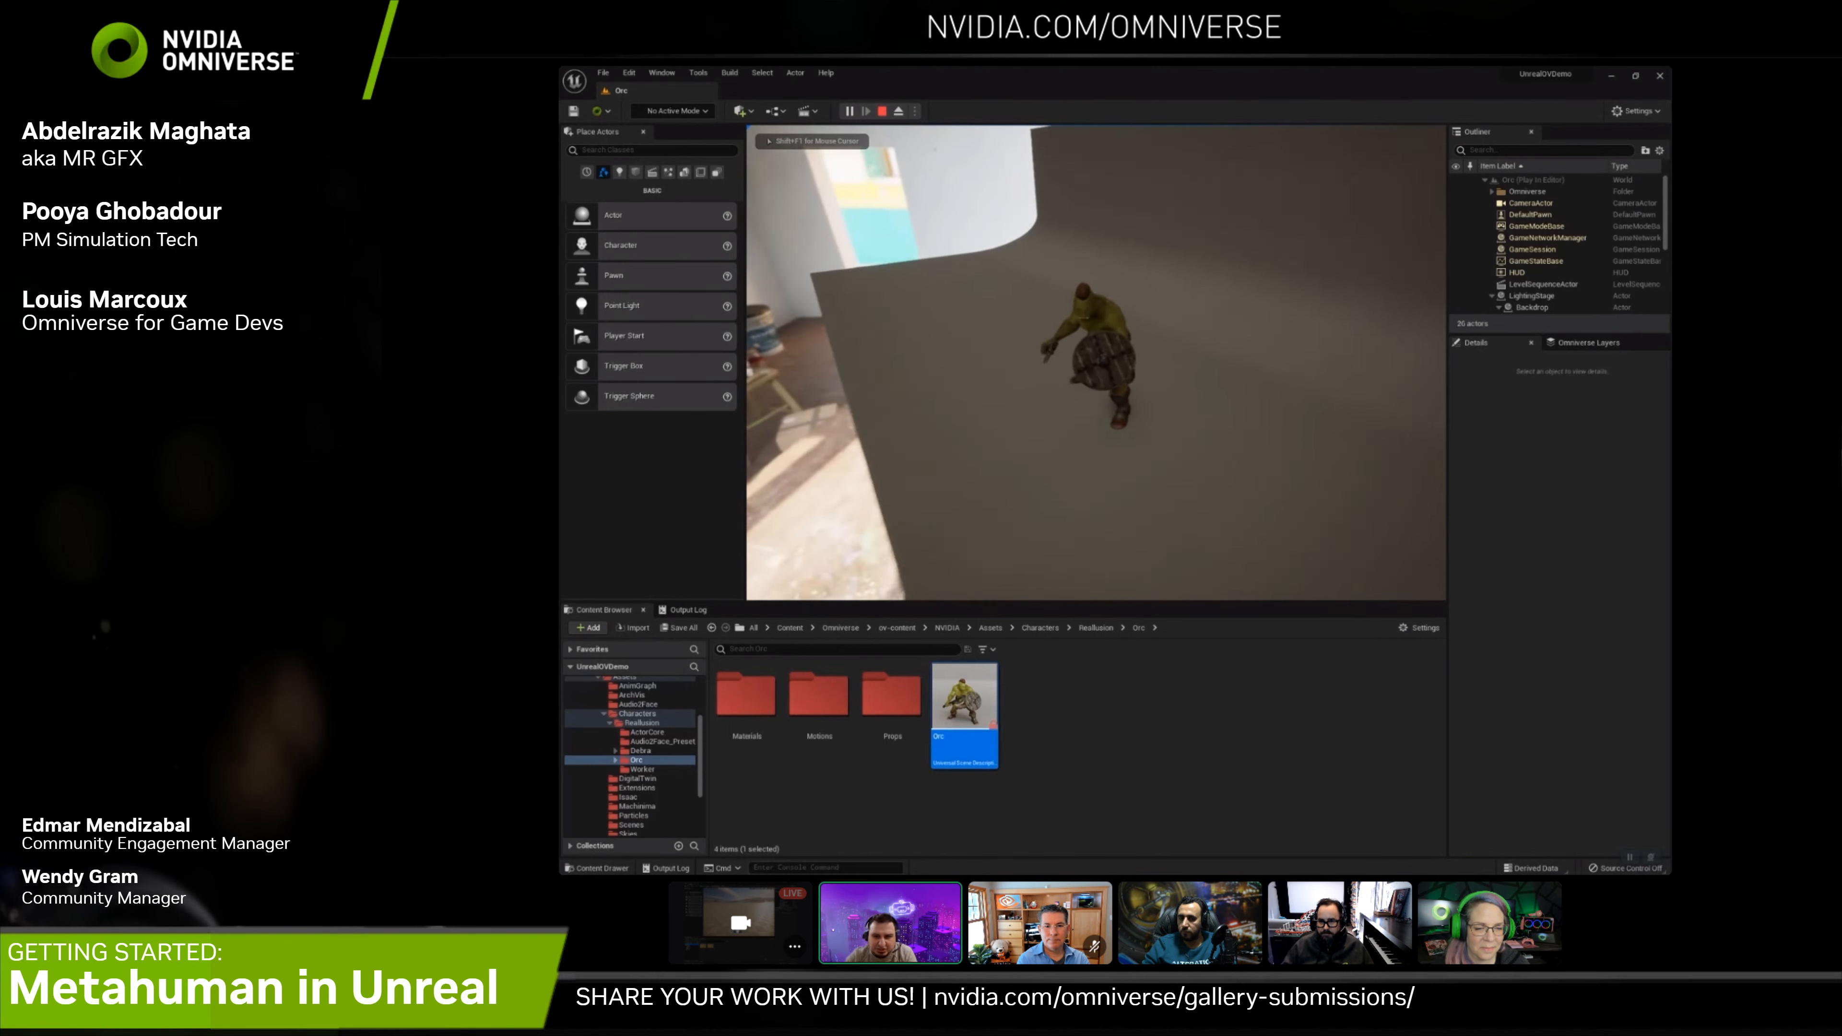
pyautogui.press('w')
pyautogui.press('a')
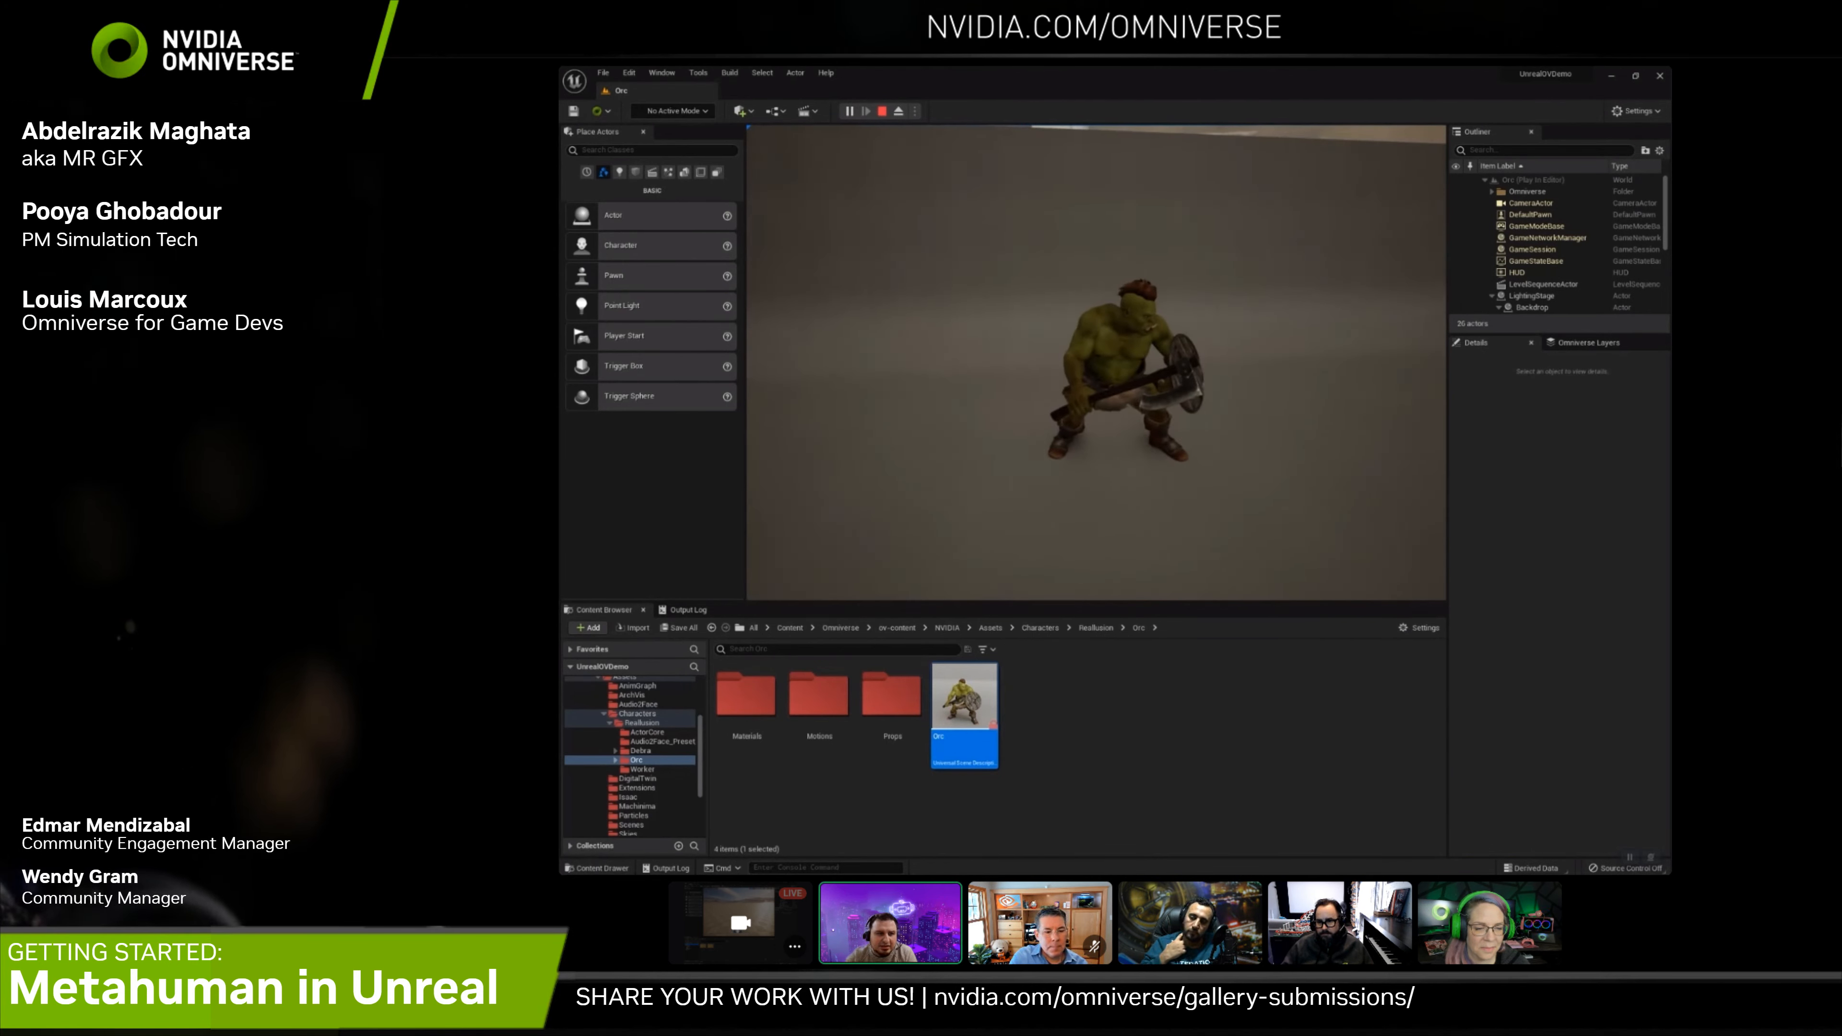
pyautogui.press('Escape')
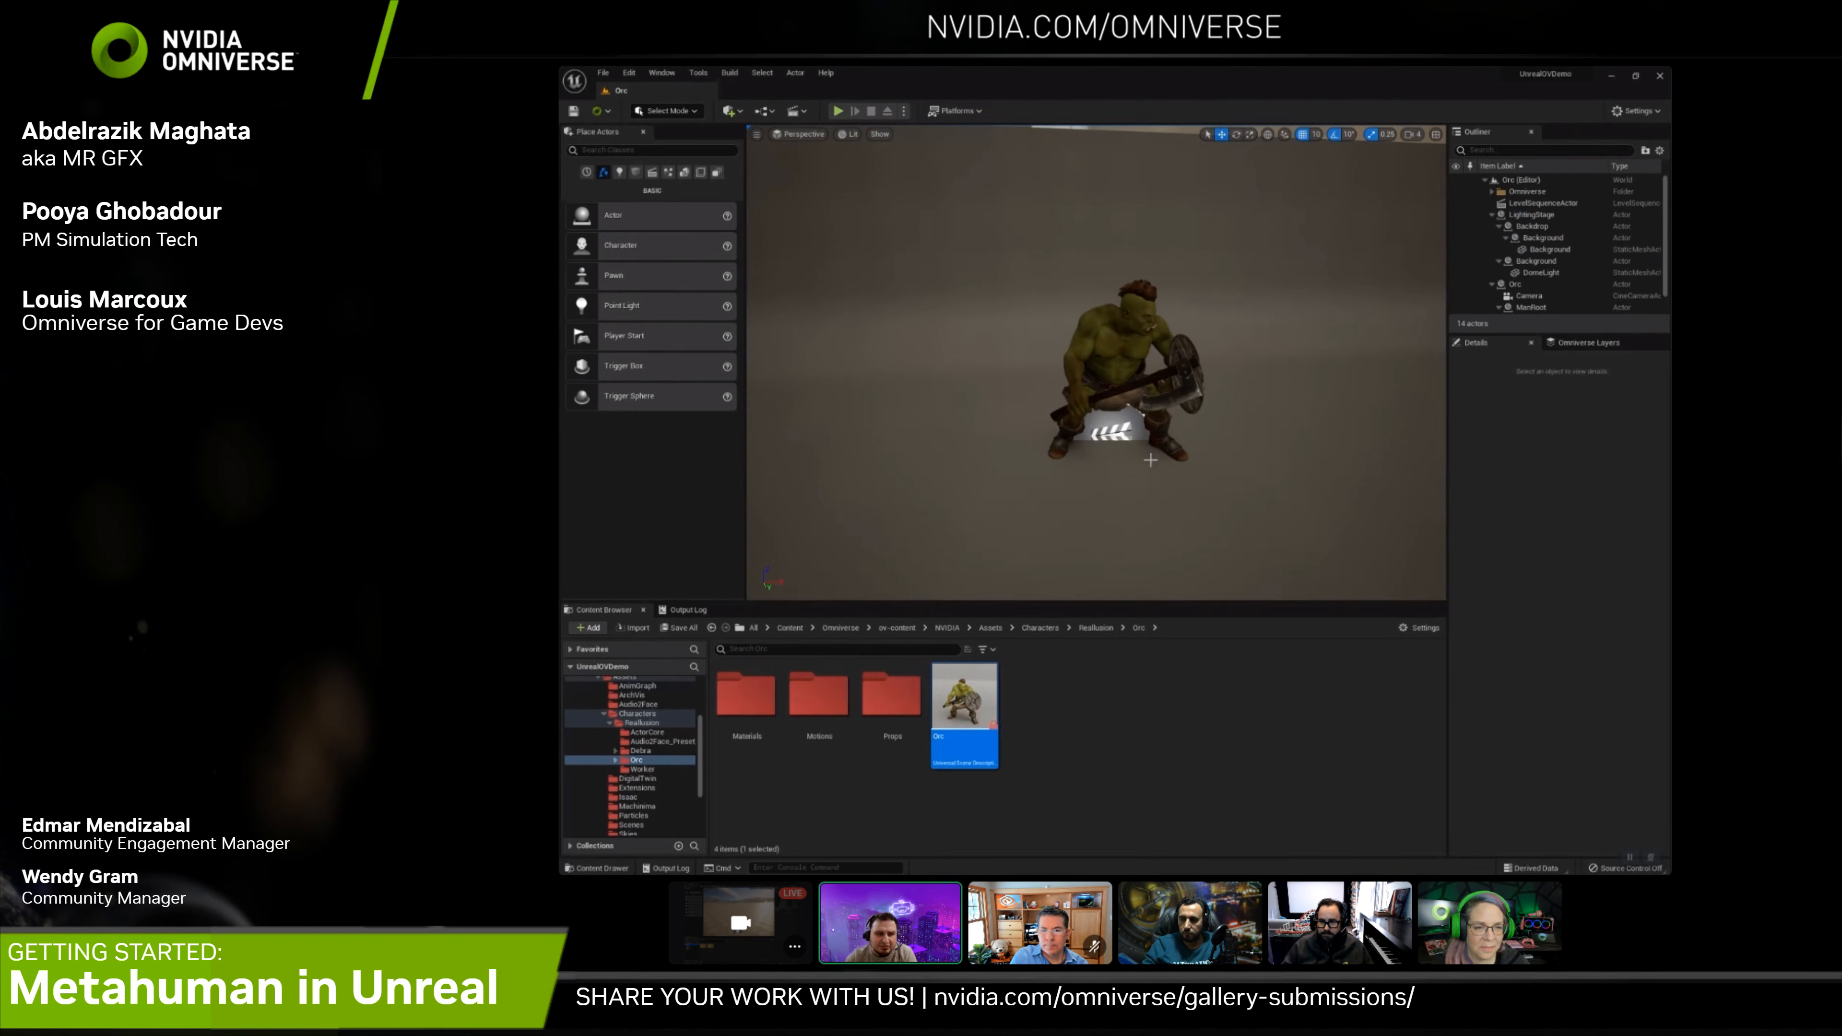
# Open the level sequence of the LevelSequenceActor and scrub through the orc's animation
pyautogui.click(1112, 433)
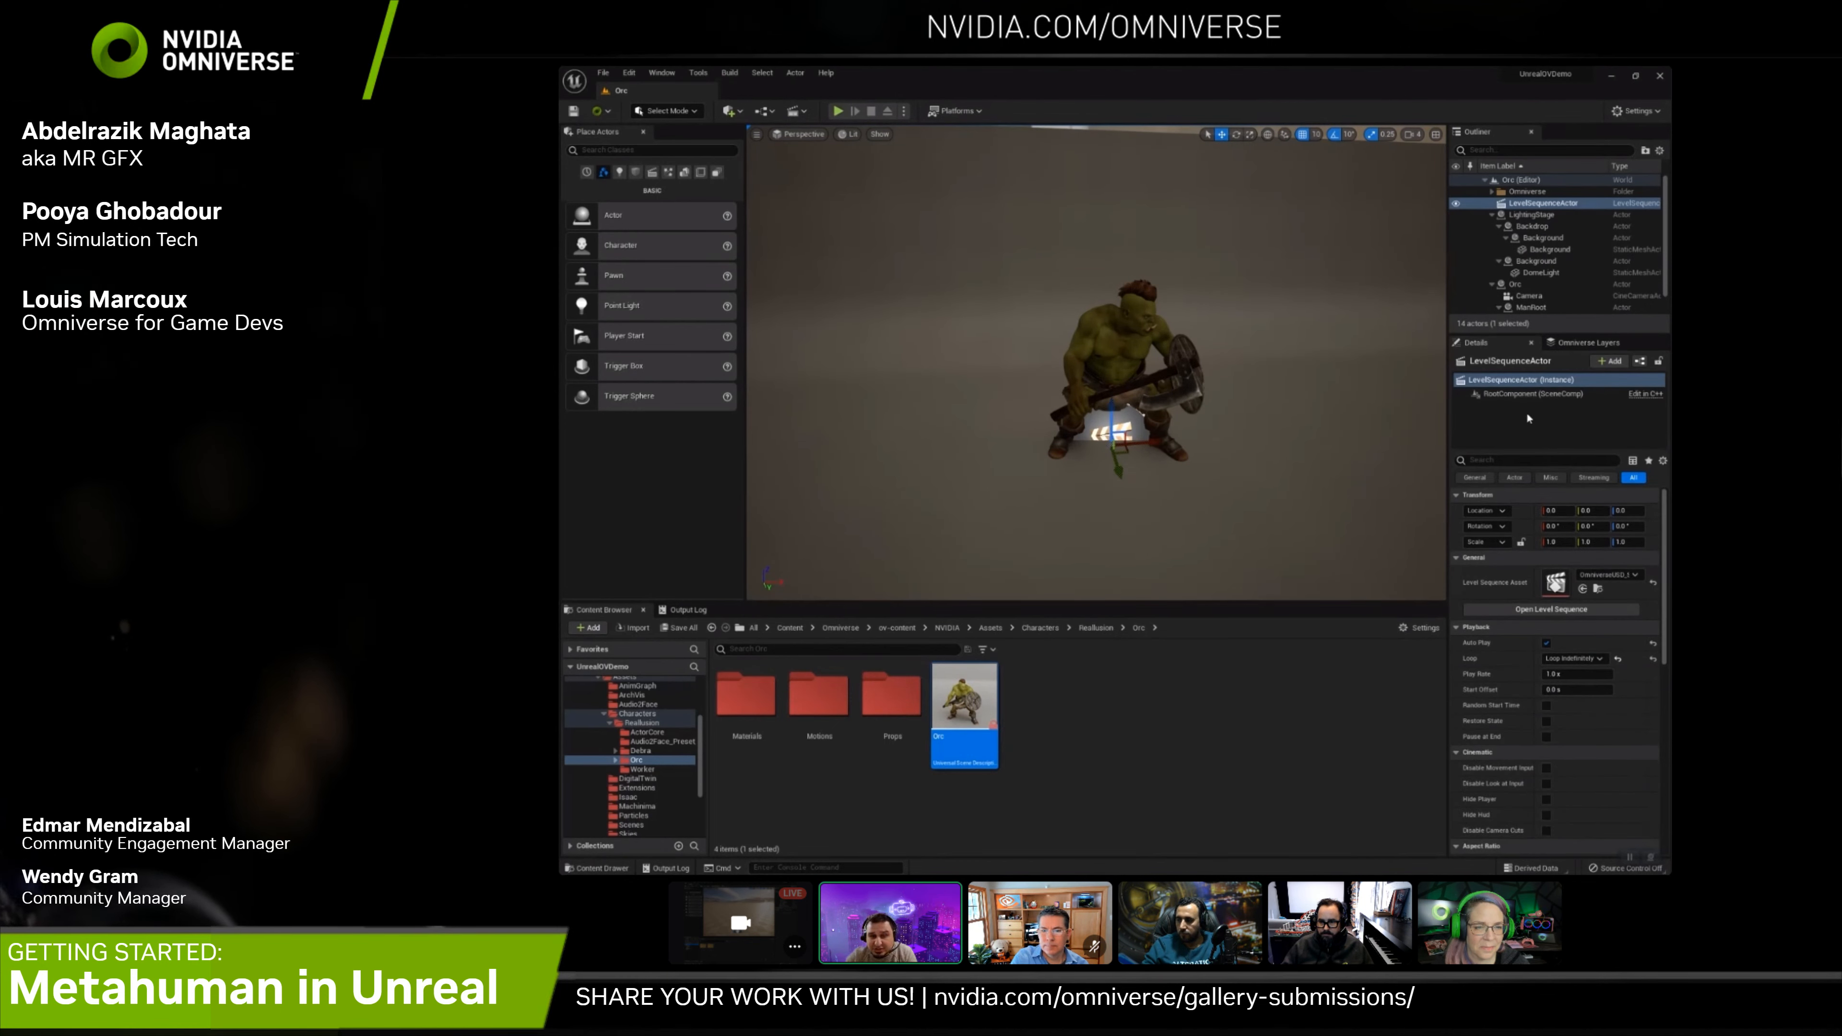
pyautogui.click(1552, 609)
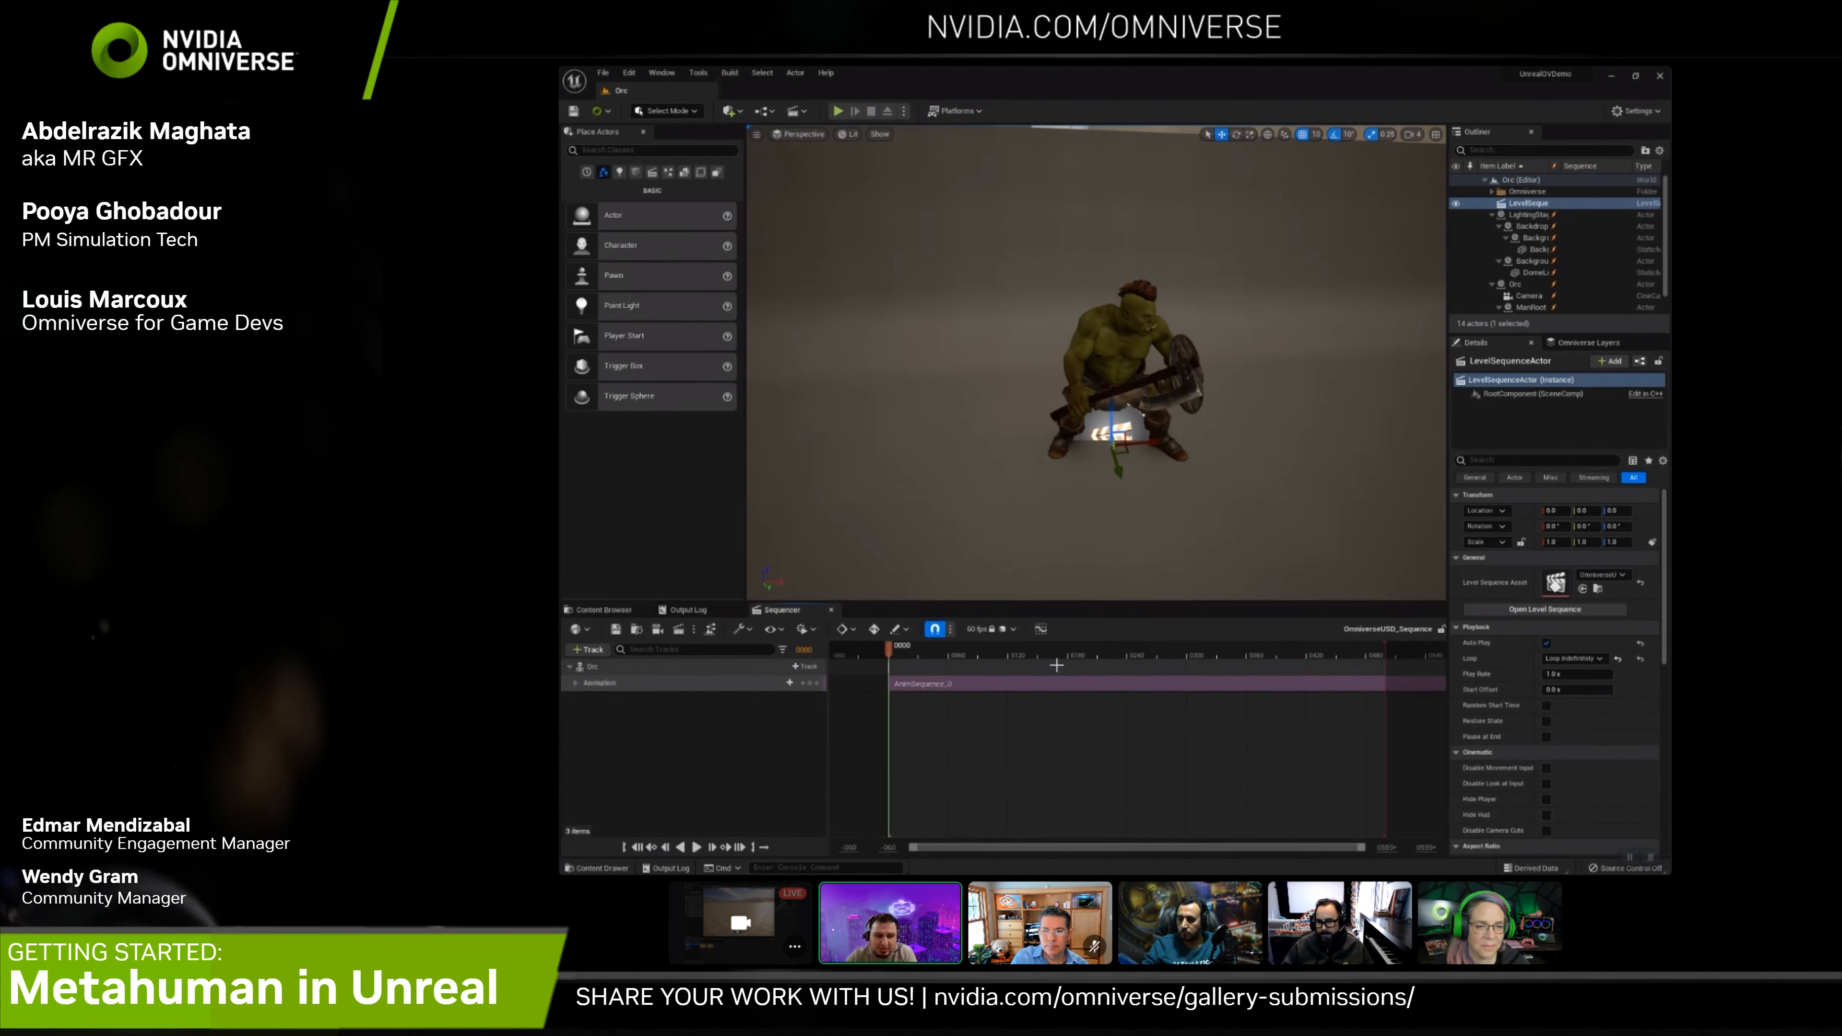
pyautogui.moveTo(1057, 665); pyautogui.dragTo(985, 657)
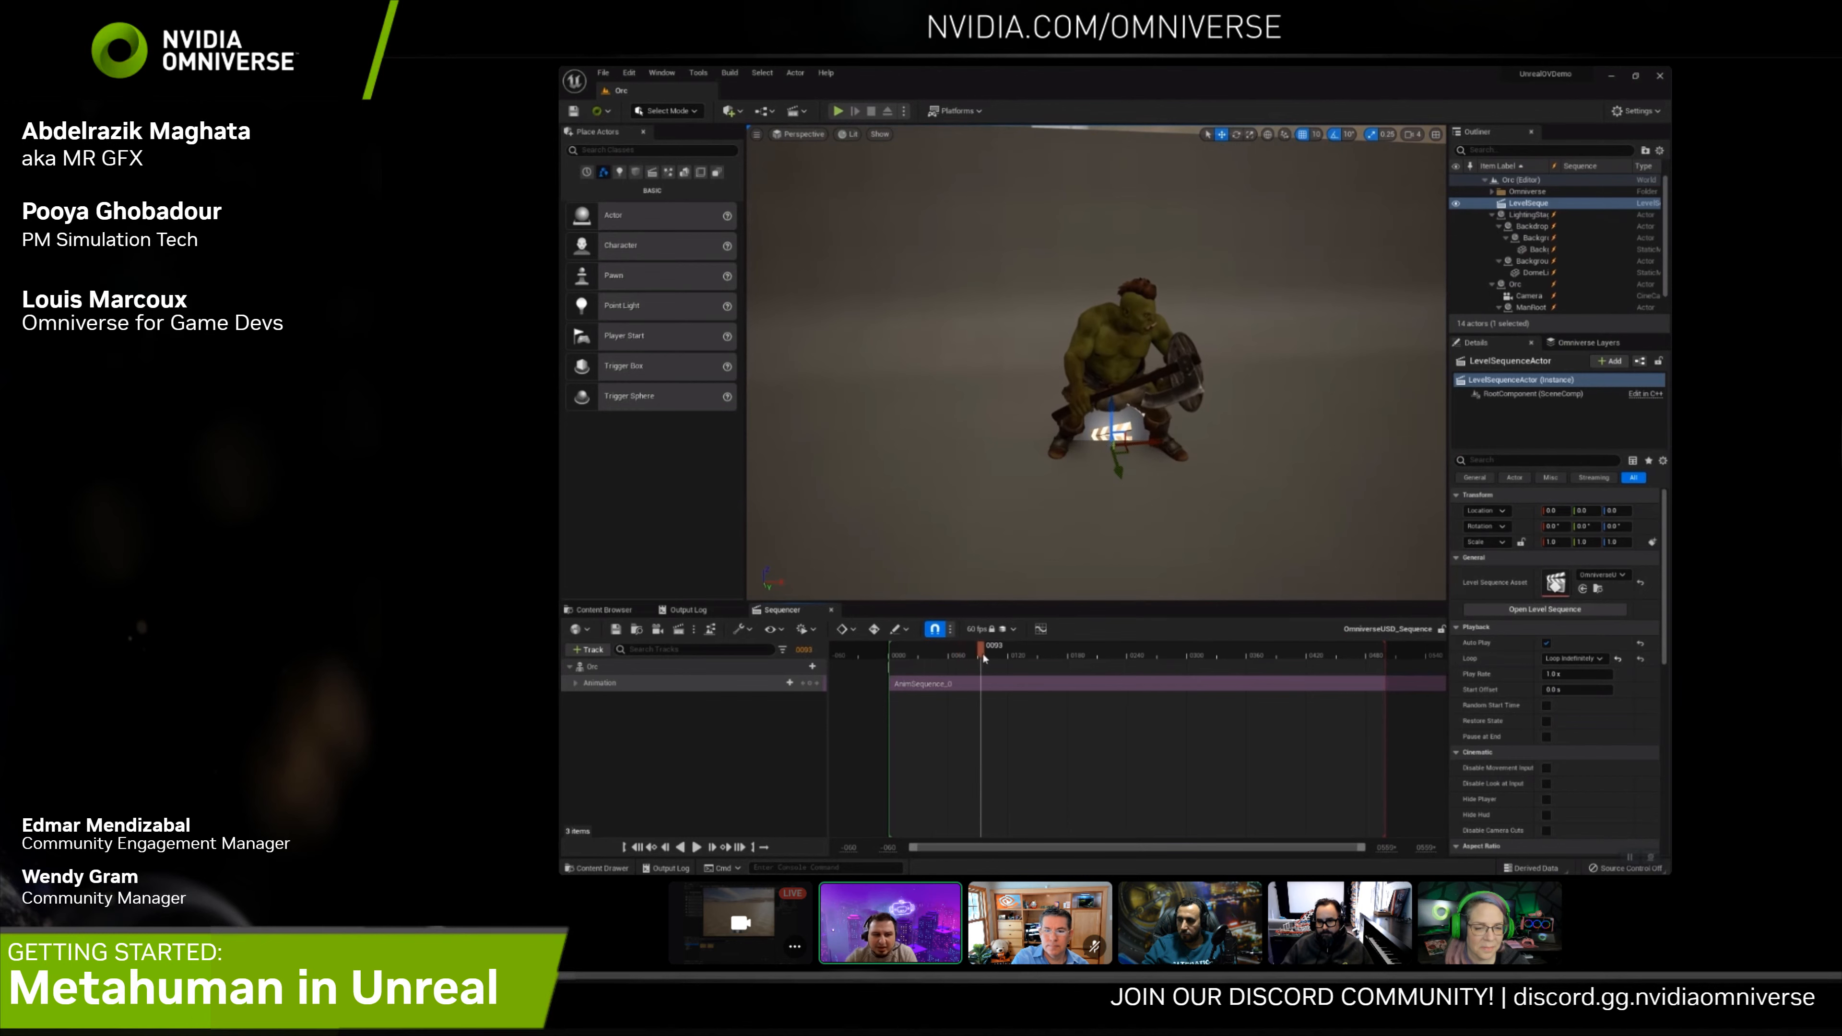
# Browse the ov-content server's Users folder to the presenter's own folder and open the UE Demo/Assets folder
pyautogui.click(606, 611)
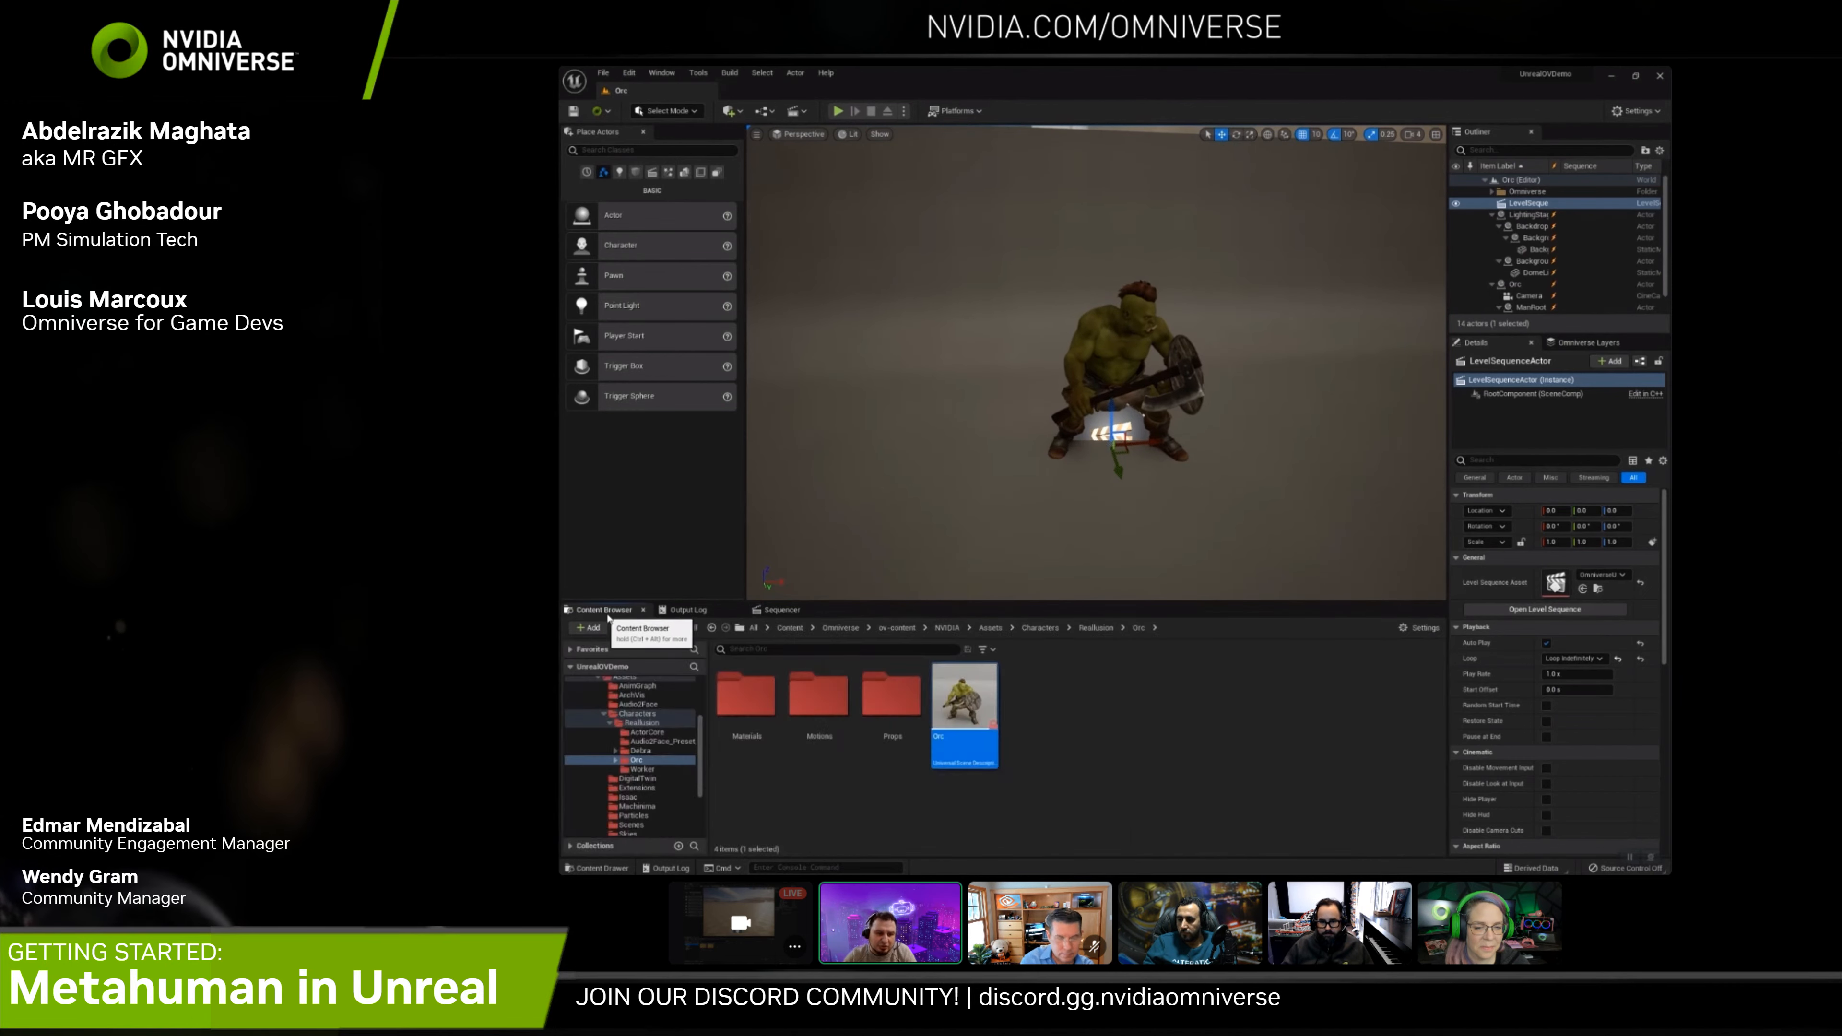
pyautogui.click(1106, 744)
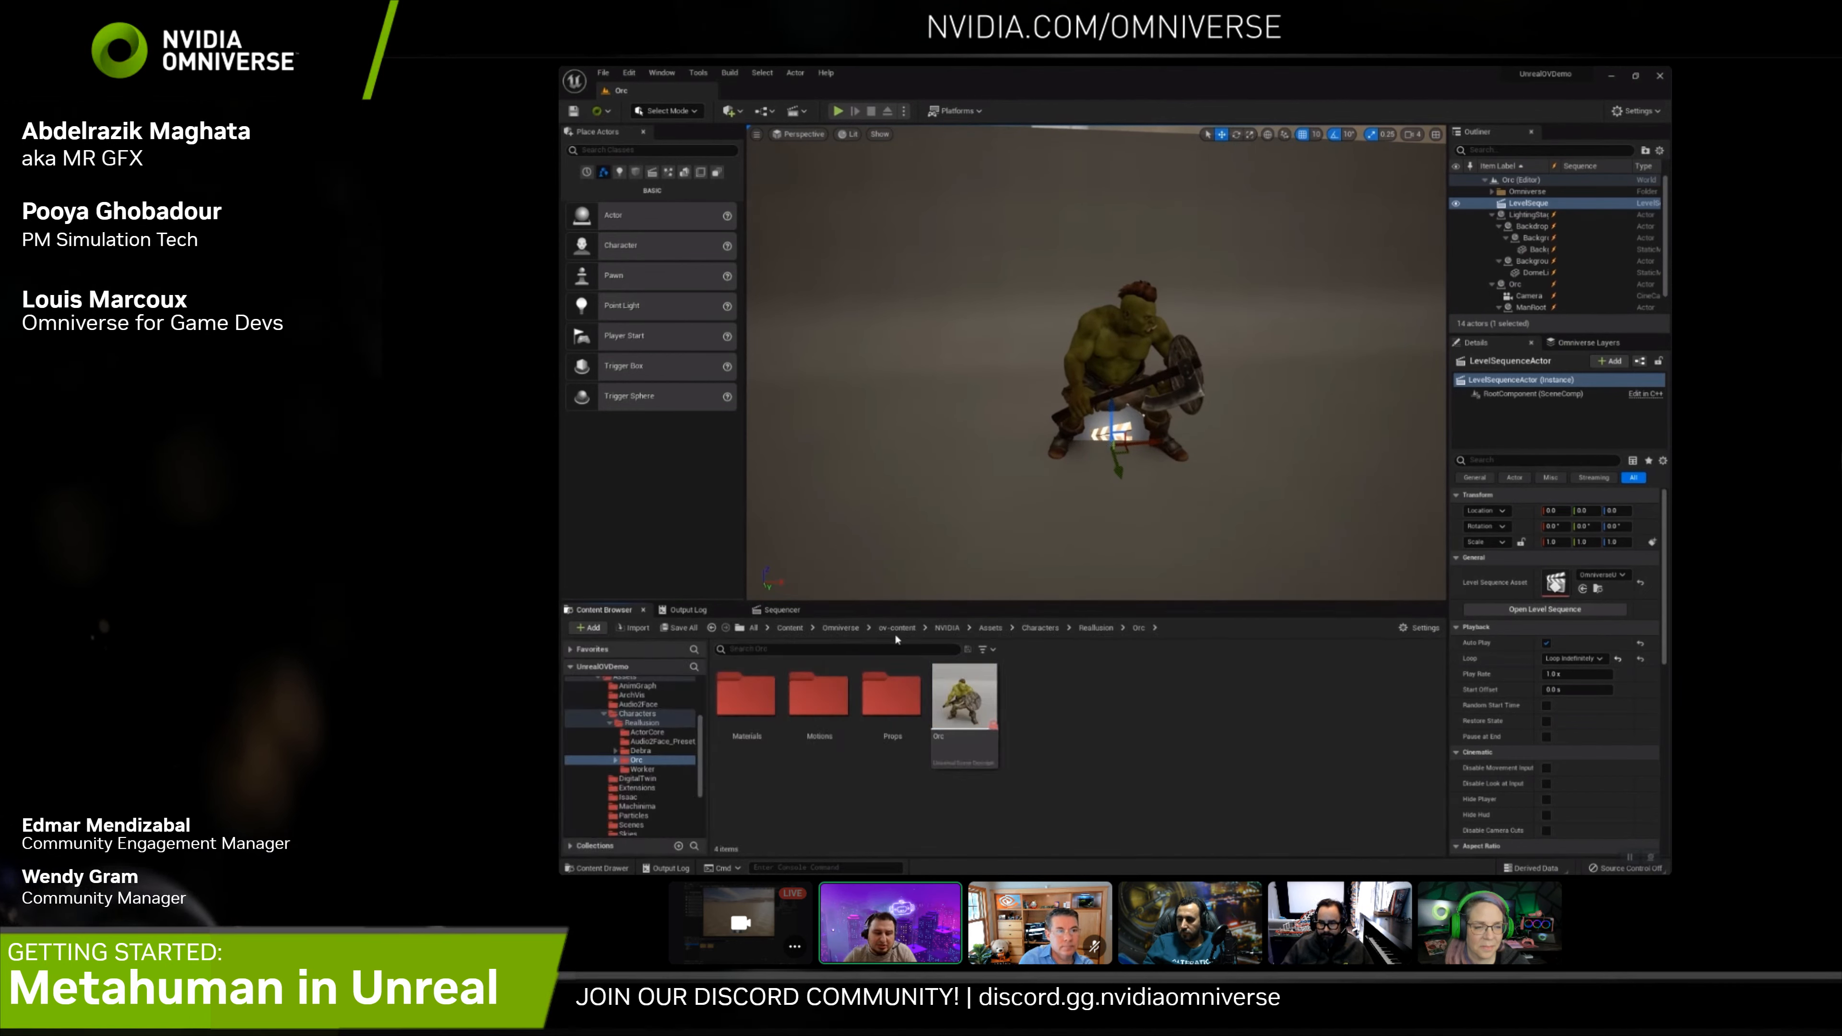
pyautogui.click(906, 630)
pyautogui.doubleClick(1050, 717)
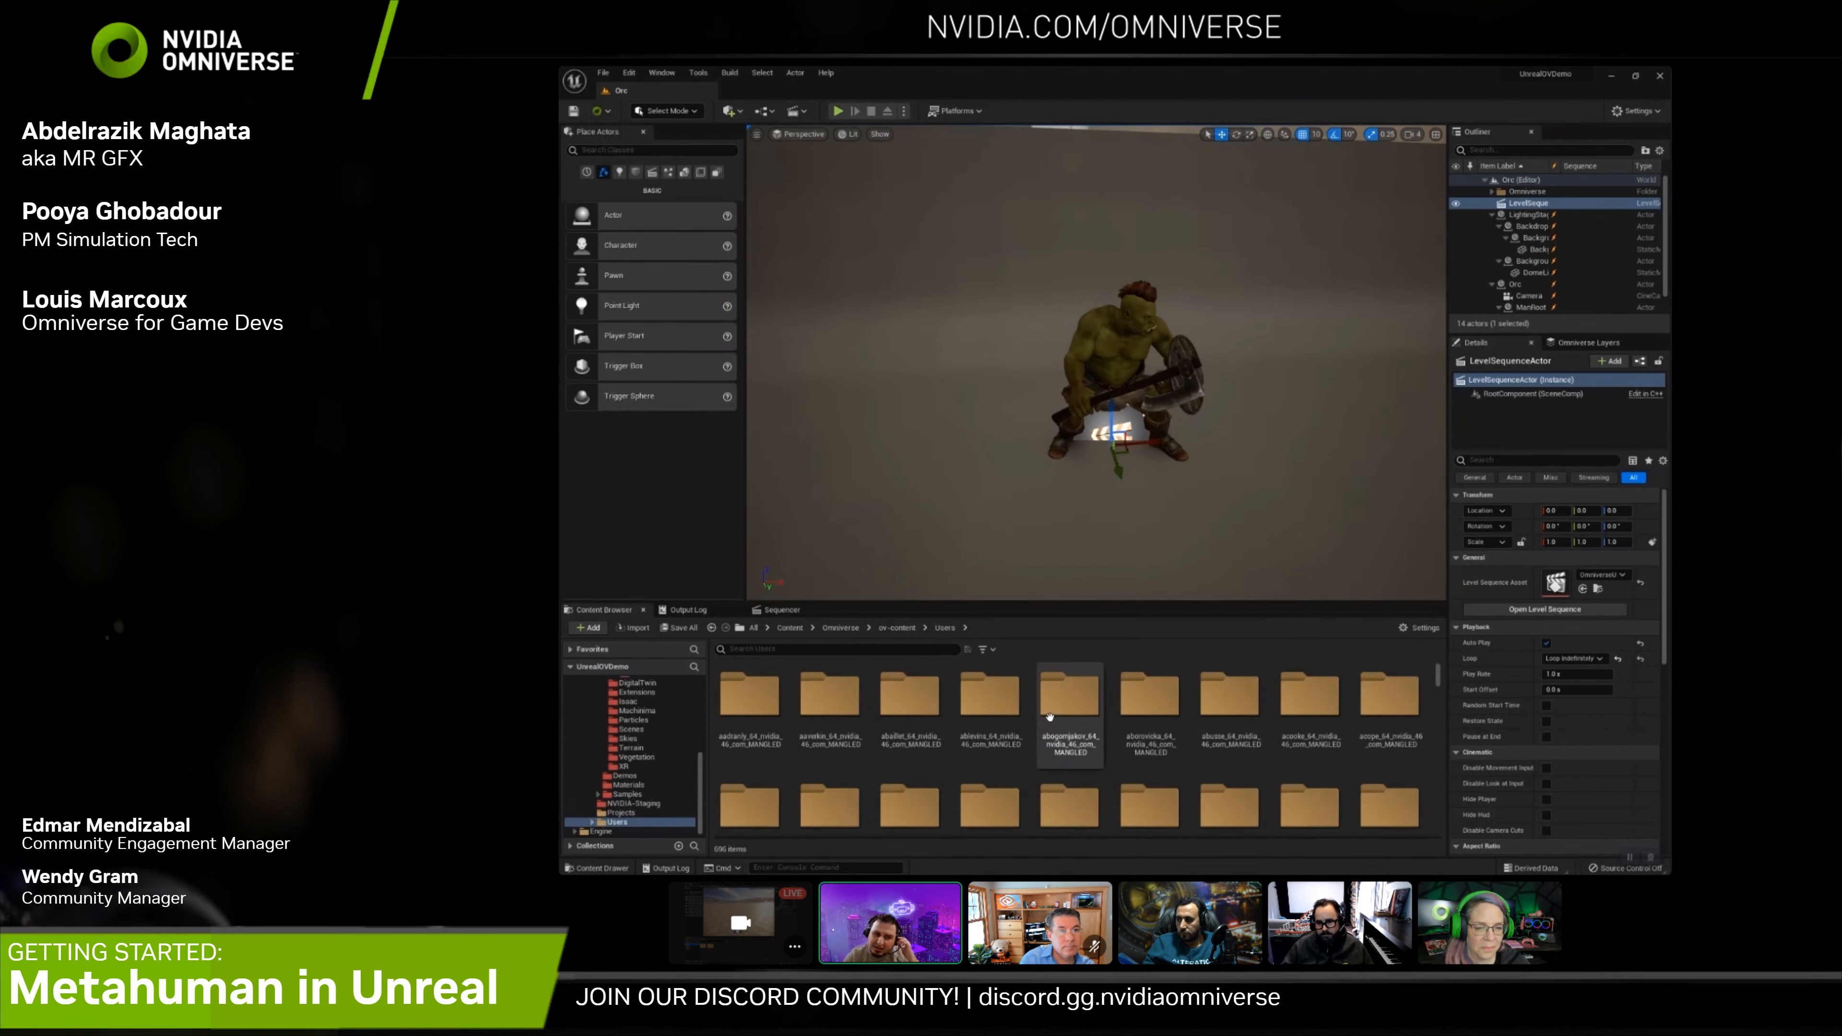
pyautogui.write('pgho')
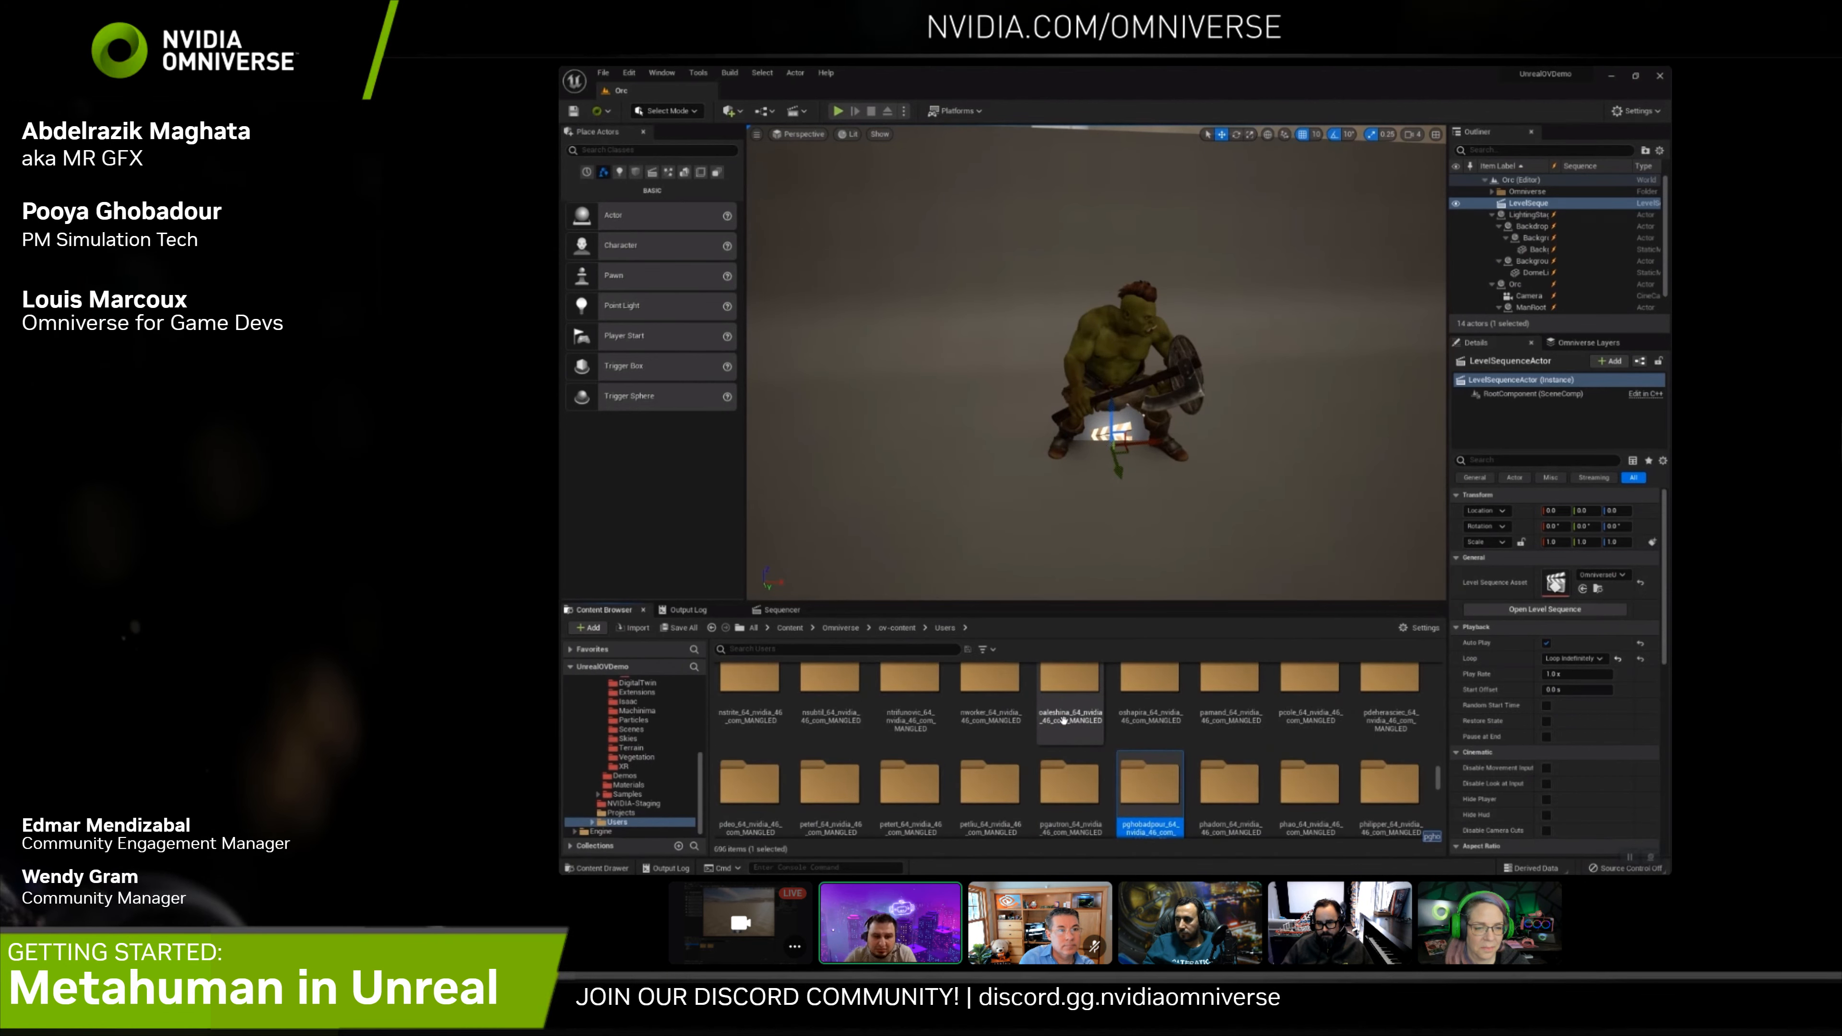
pyautogui.doubleClick(1145, 790)
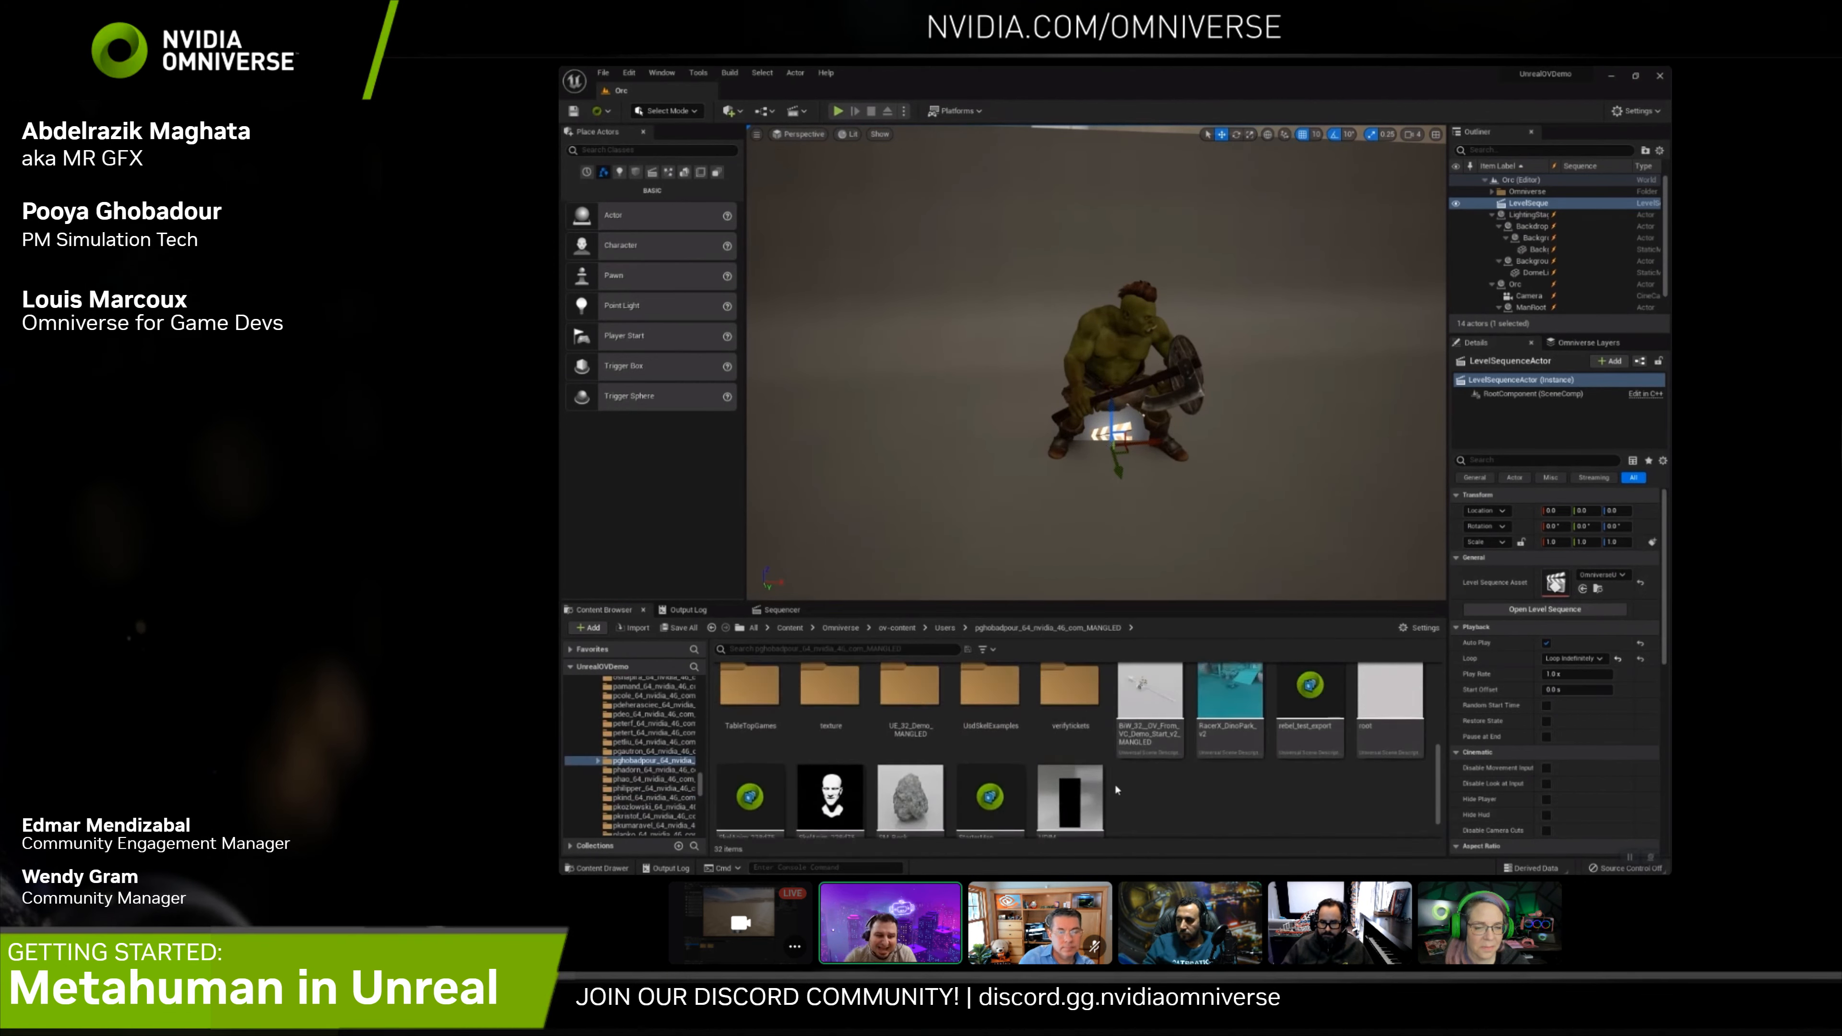
pyautogui.doubleClick(909, 693)
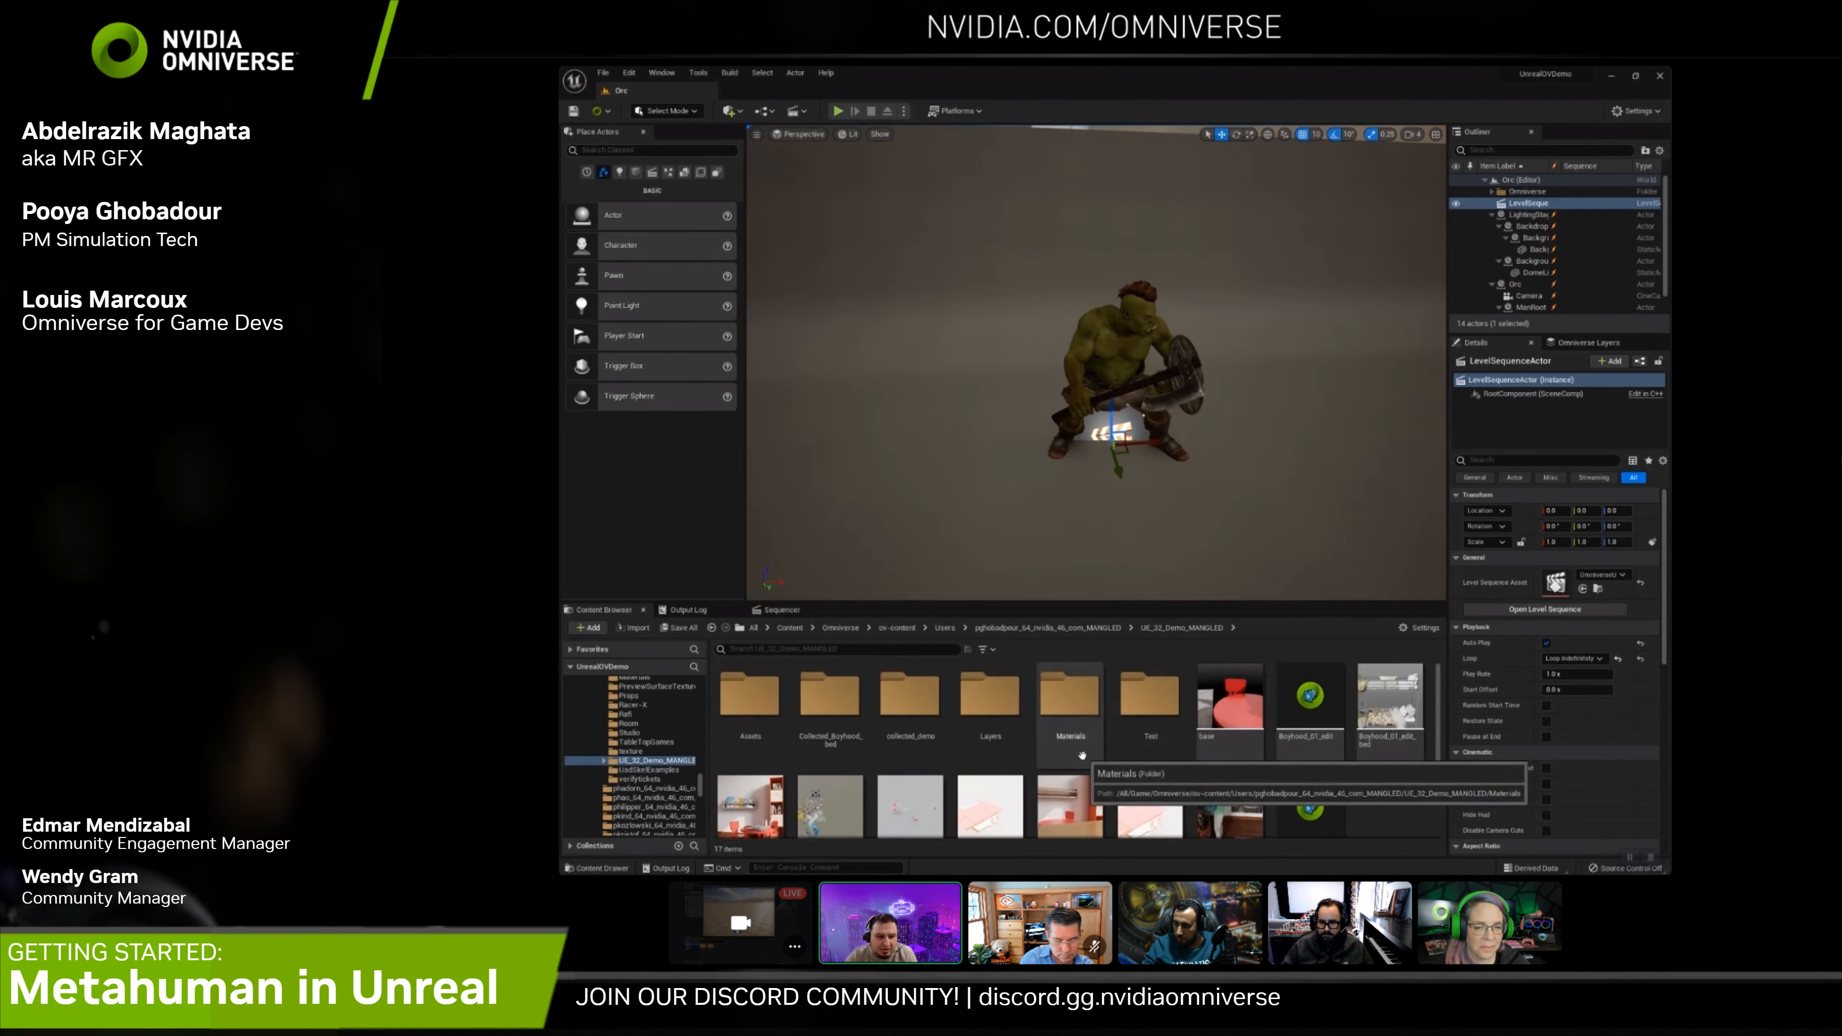
pyautogui.doubleClick(750, 693)
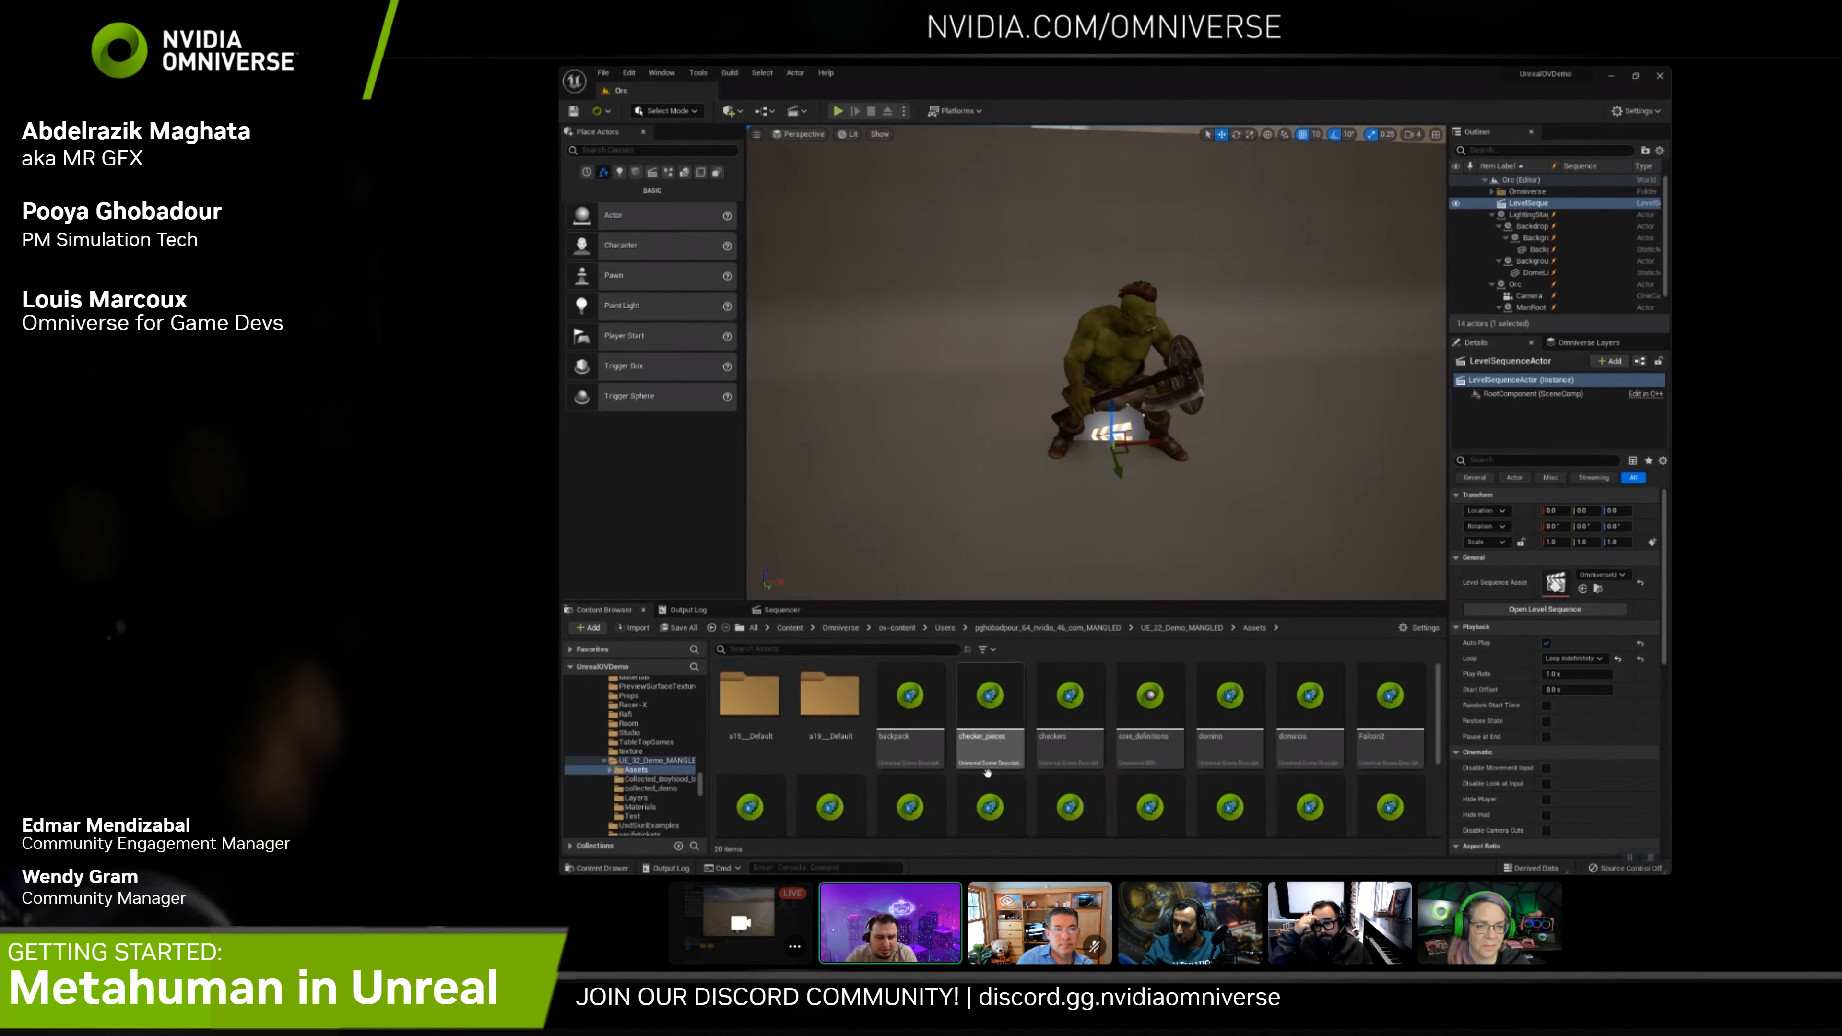
# Find the rebel_v2 USD file in the Assets folder and open it as a stage
pyautogui.scroll(-2, 990, 780)
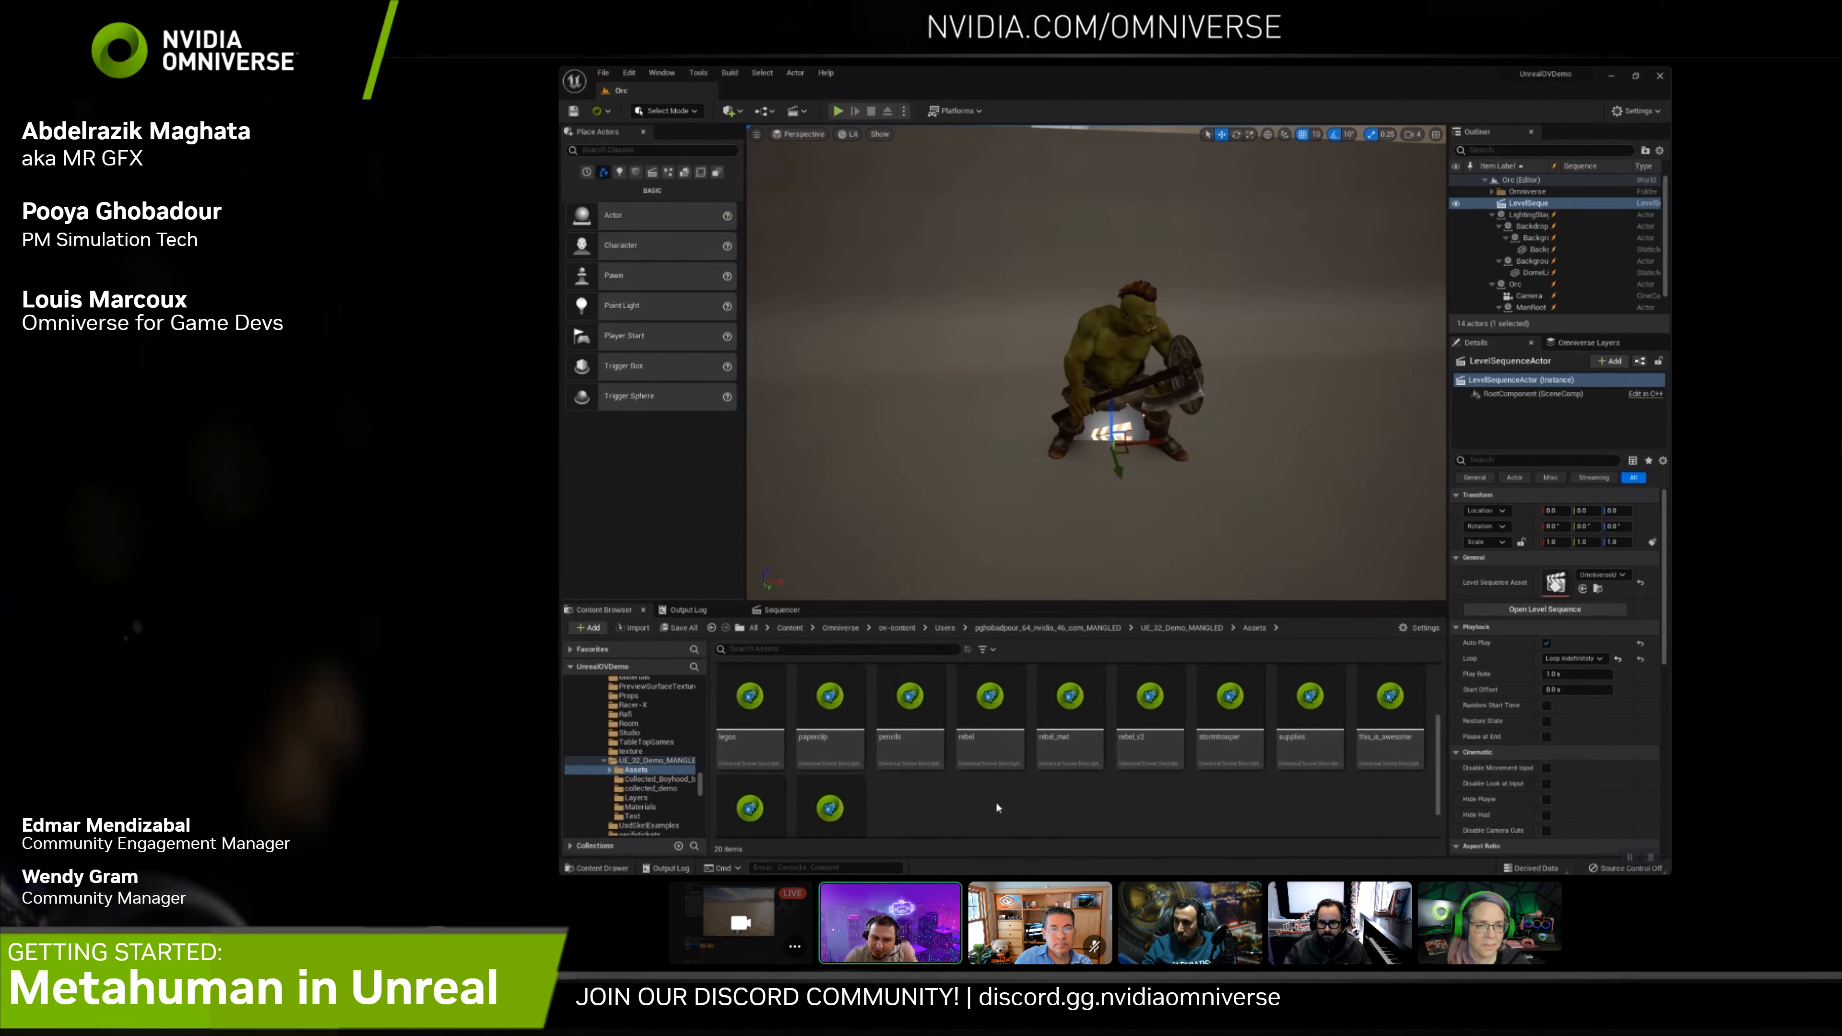
pyautogui.scroll(-1, 997, 808)
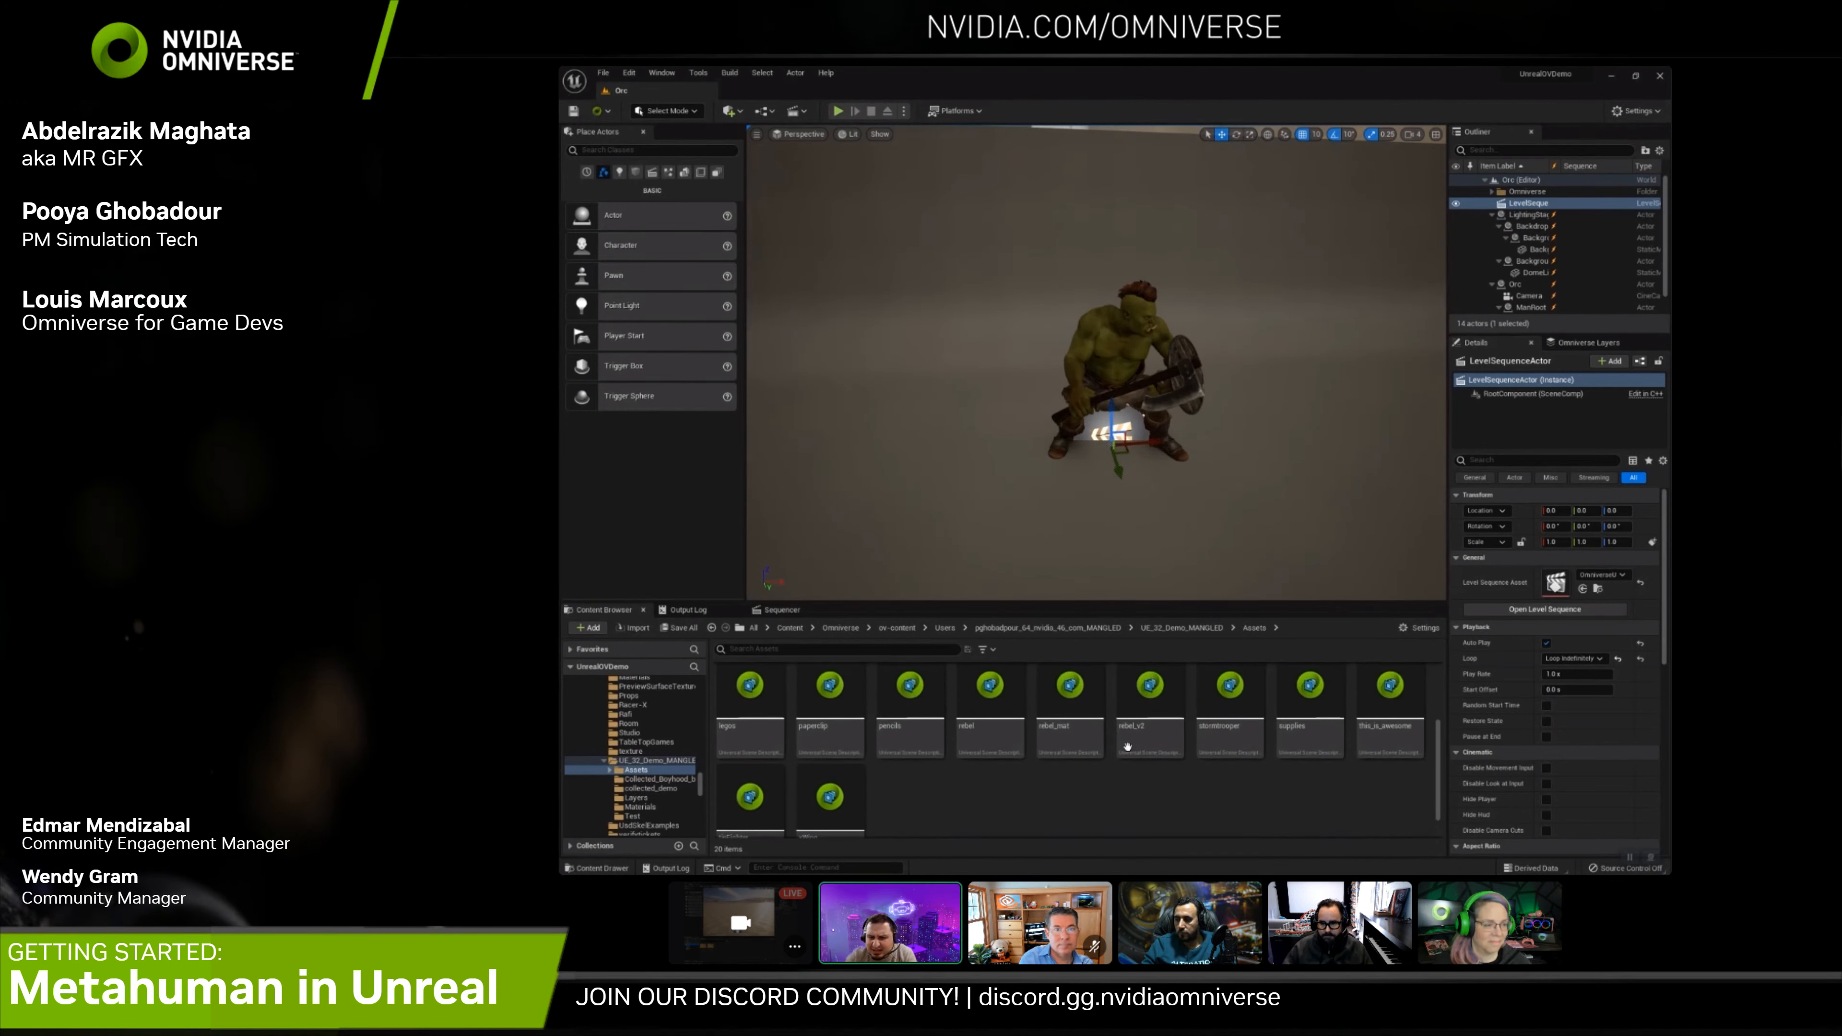
pyautogui.click(1153, 718)
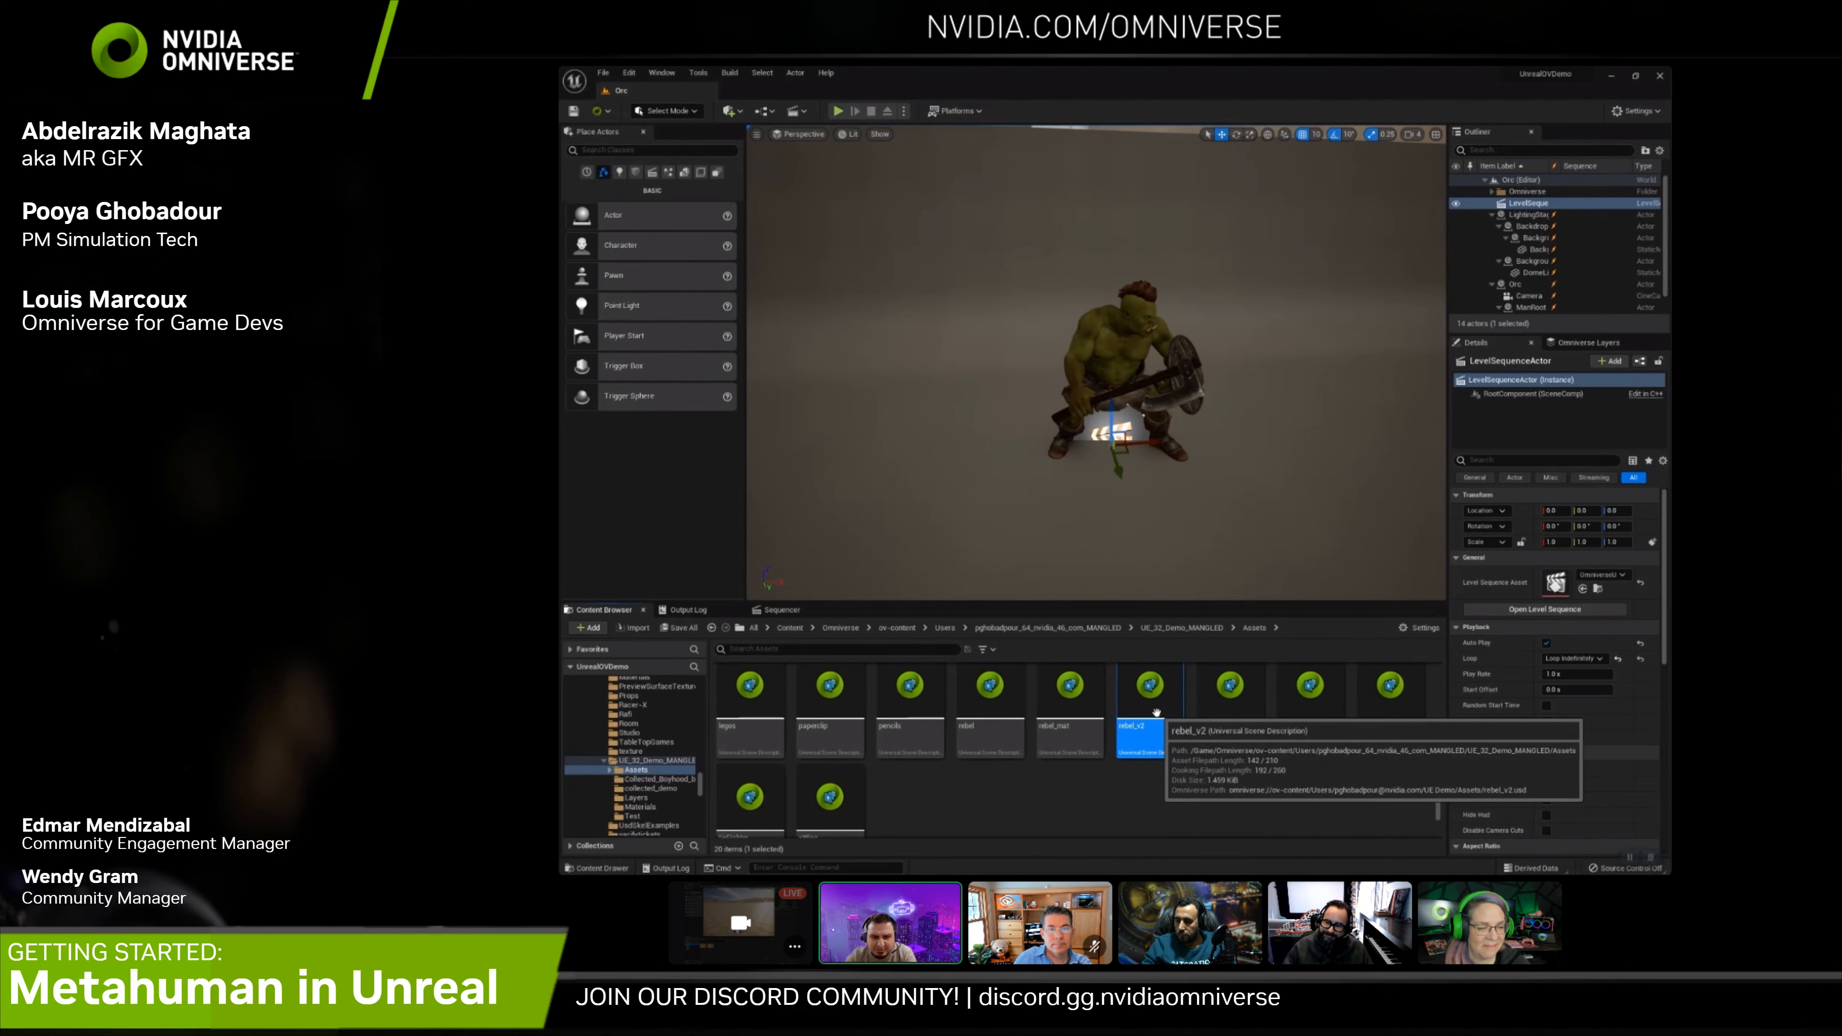
pyautogui.doubleClick(1146, 718)
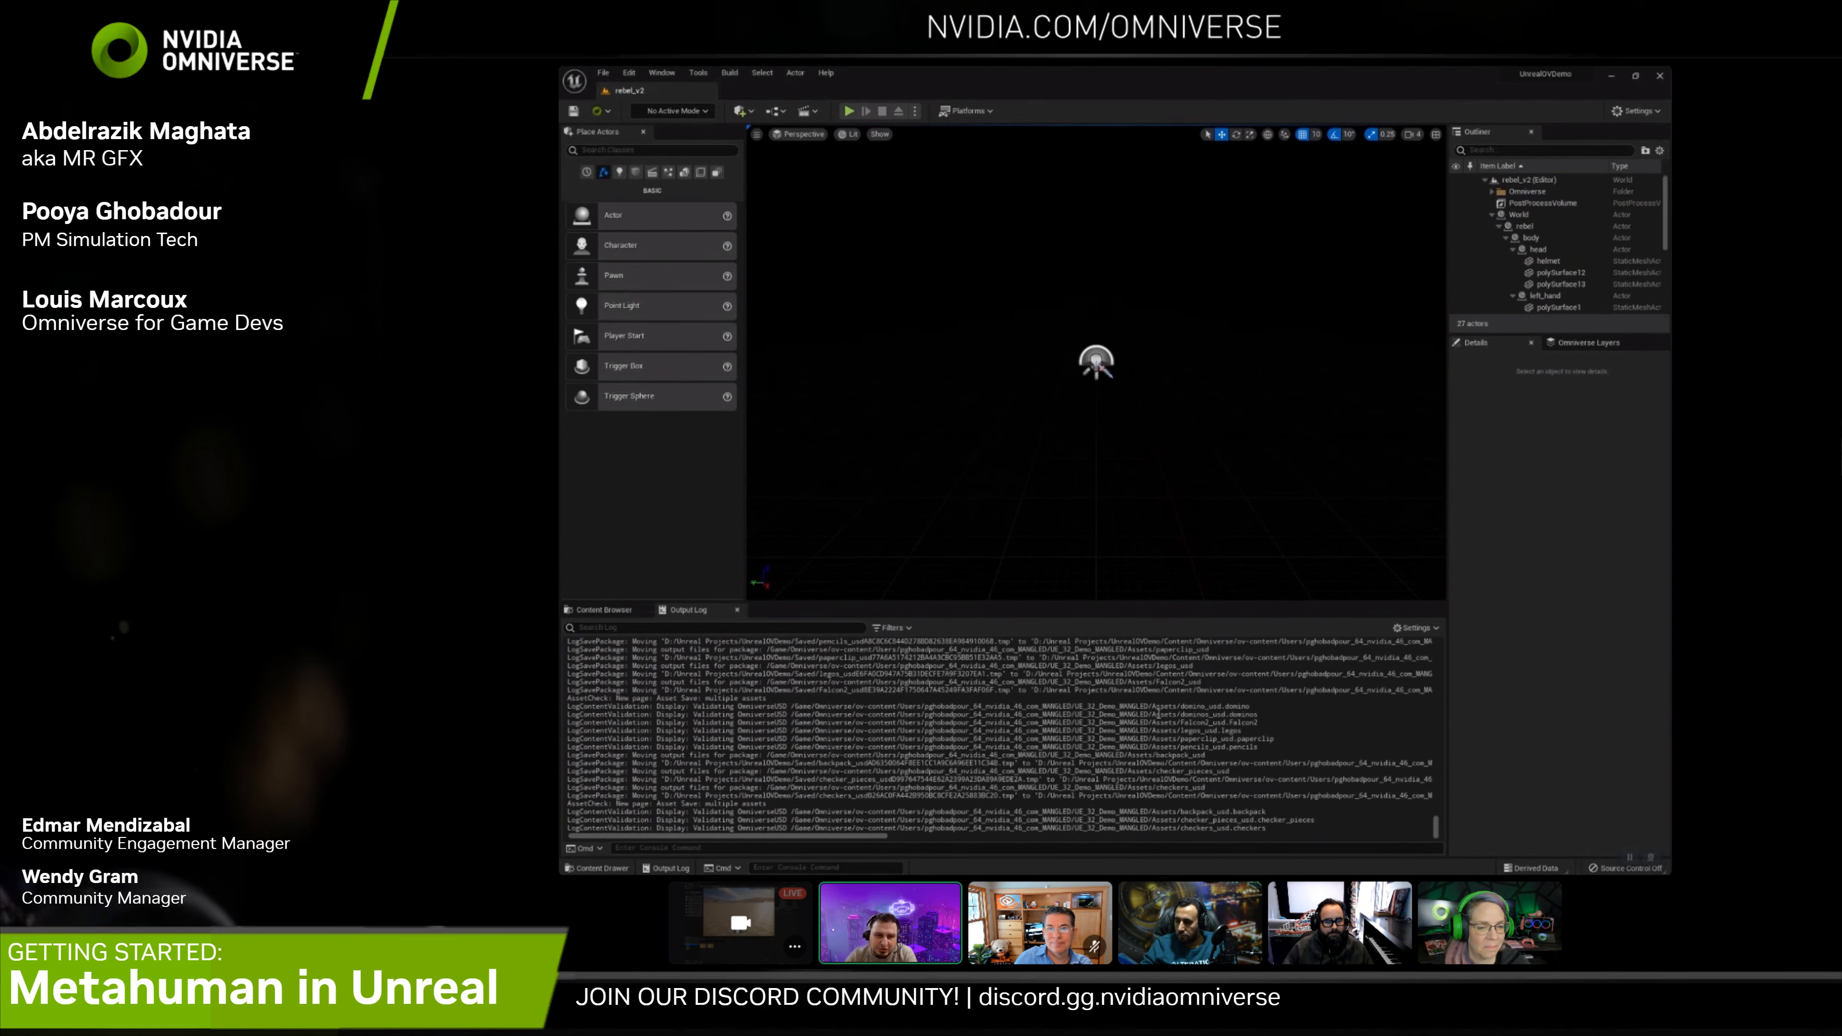
# Focus on the rebel figure's helmet, hide the editor icons with game view, and view the whole figure
pyautogui.click(615, 611)
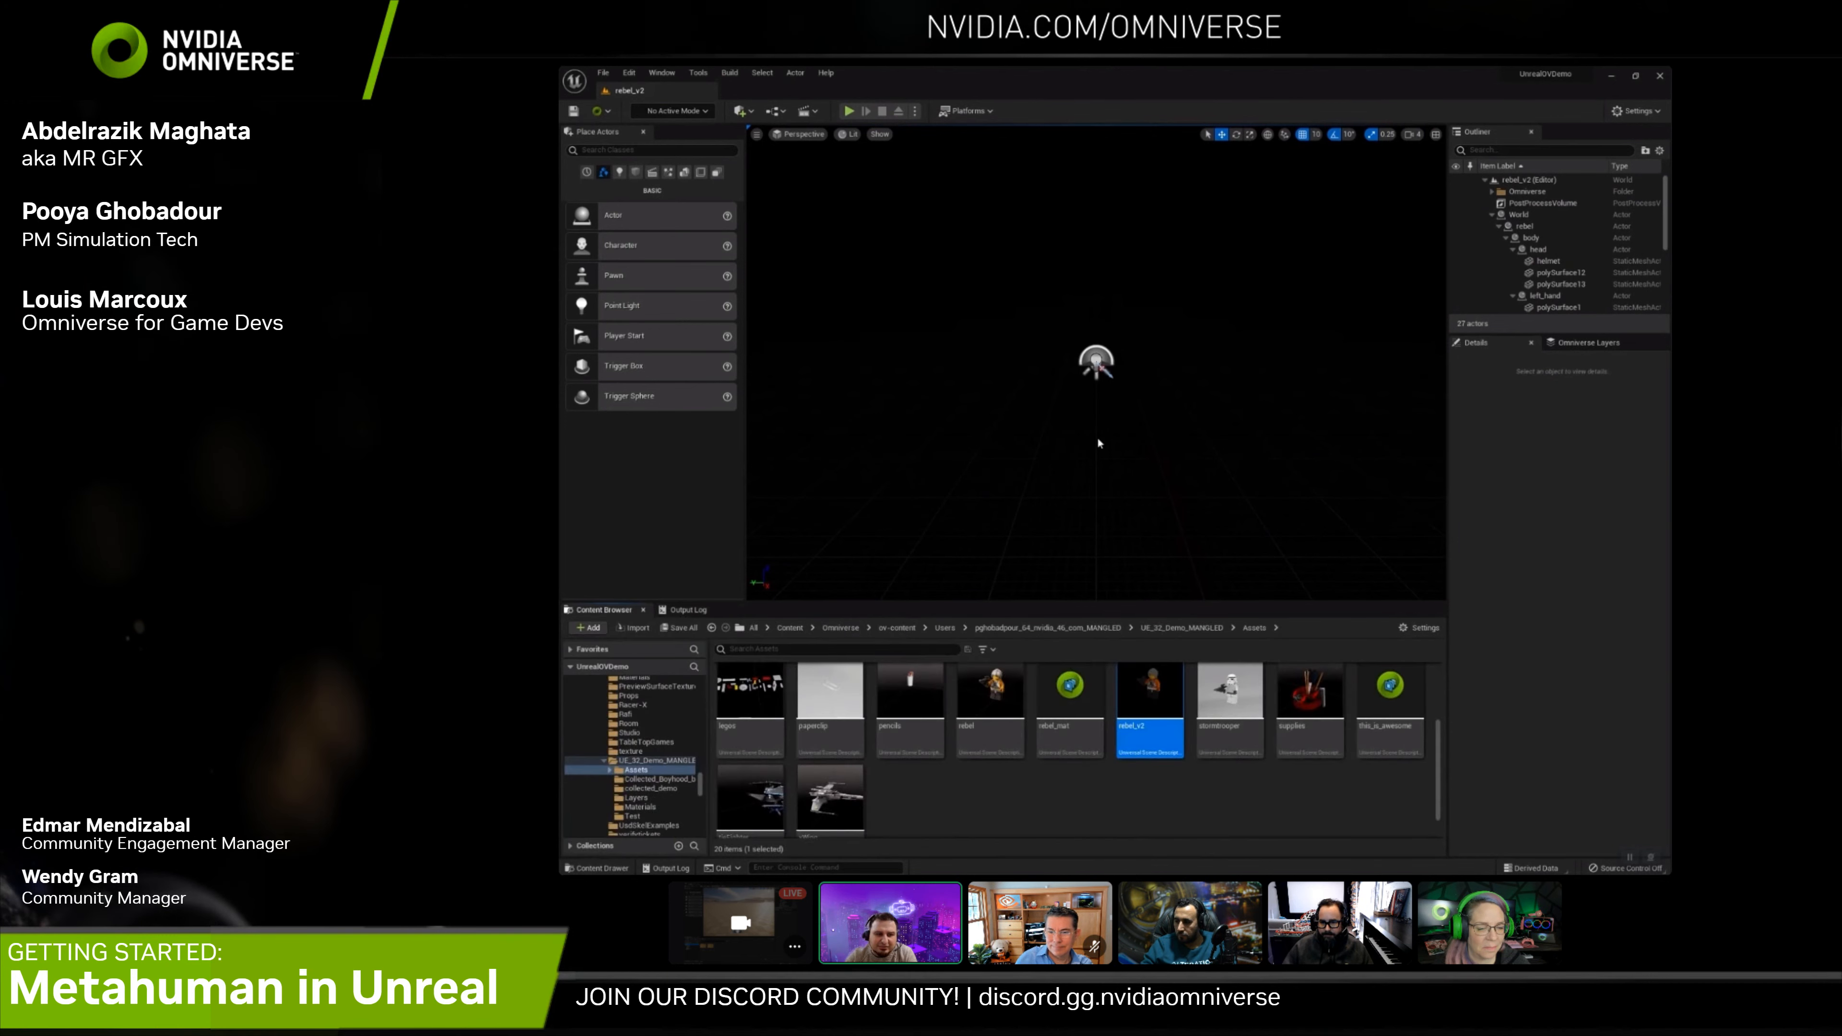
pyautogui.doubleClick(1494, 261)
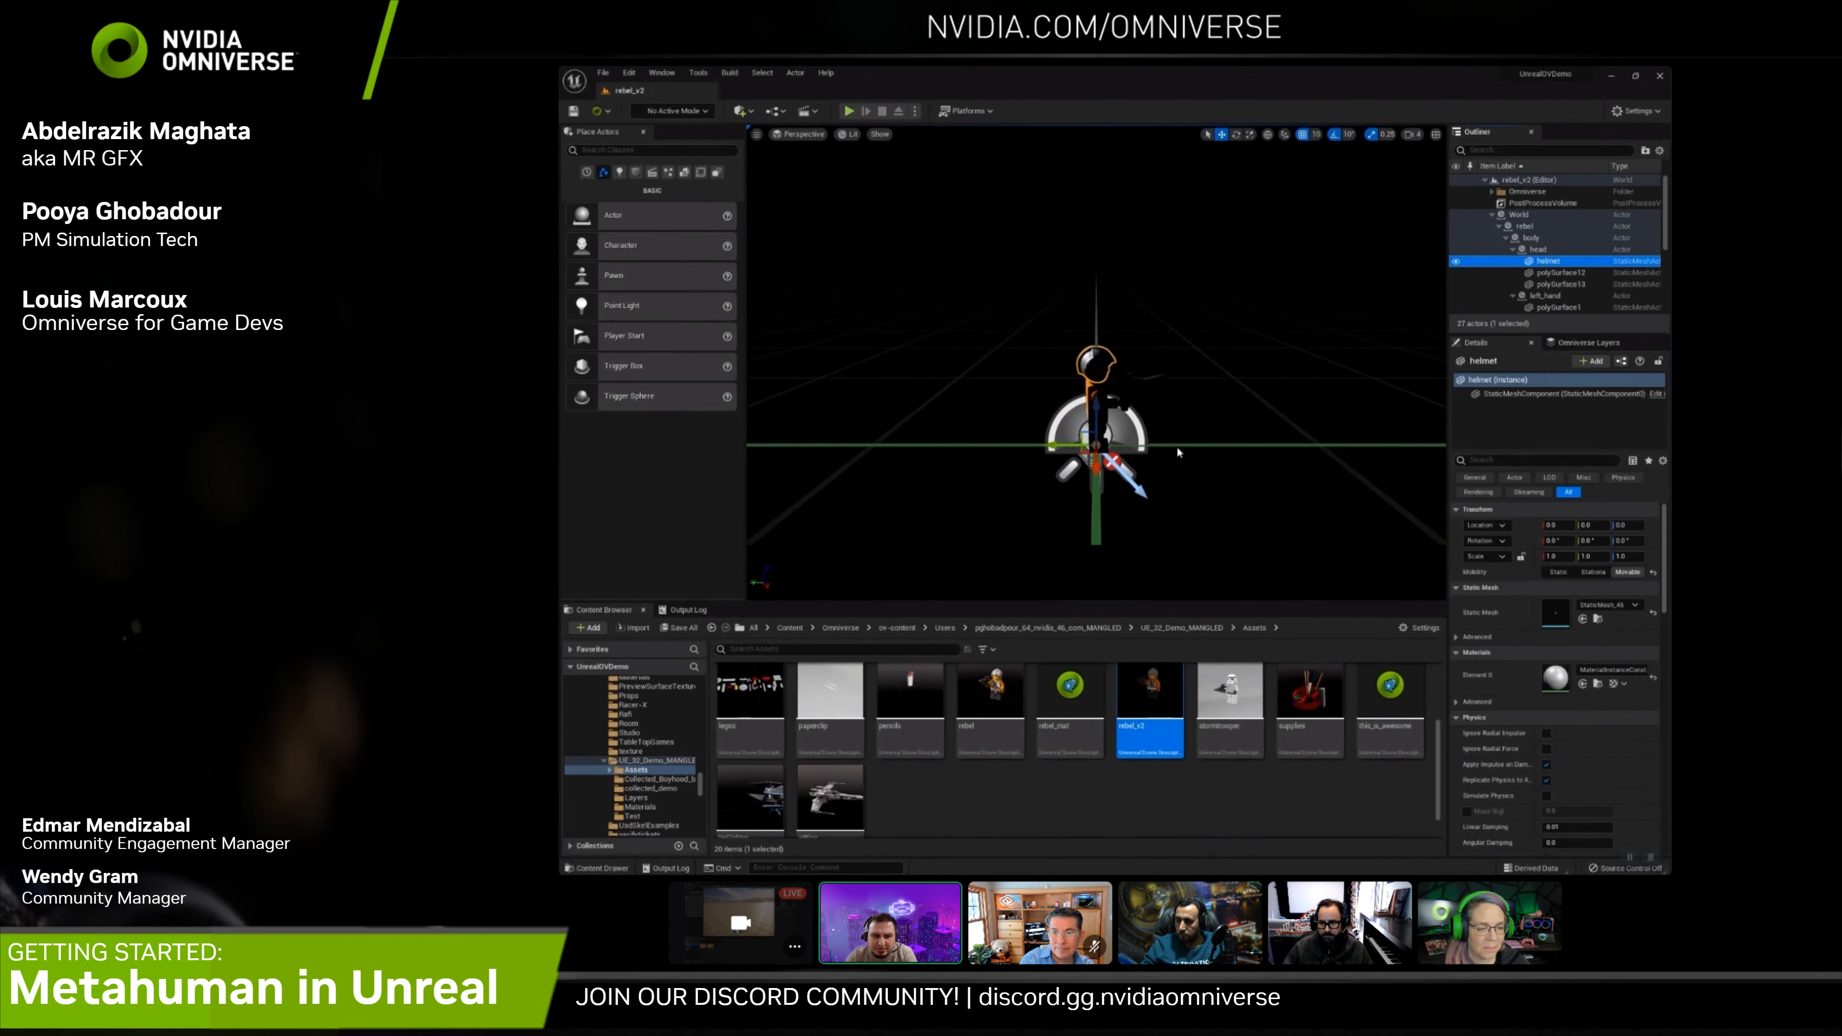
pyautogui.press('g')
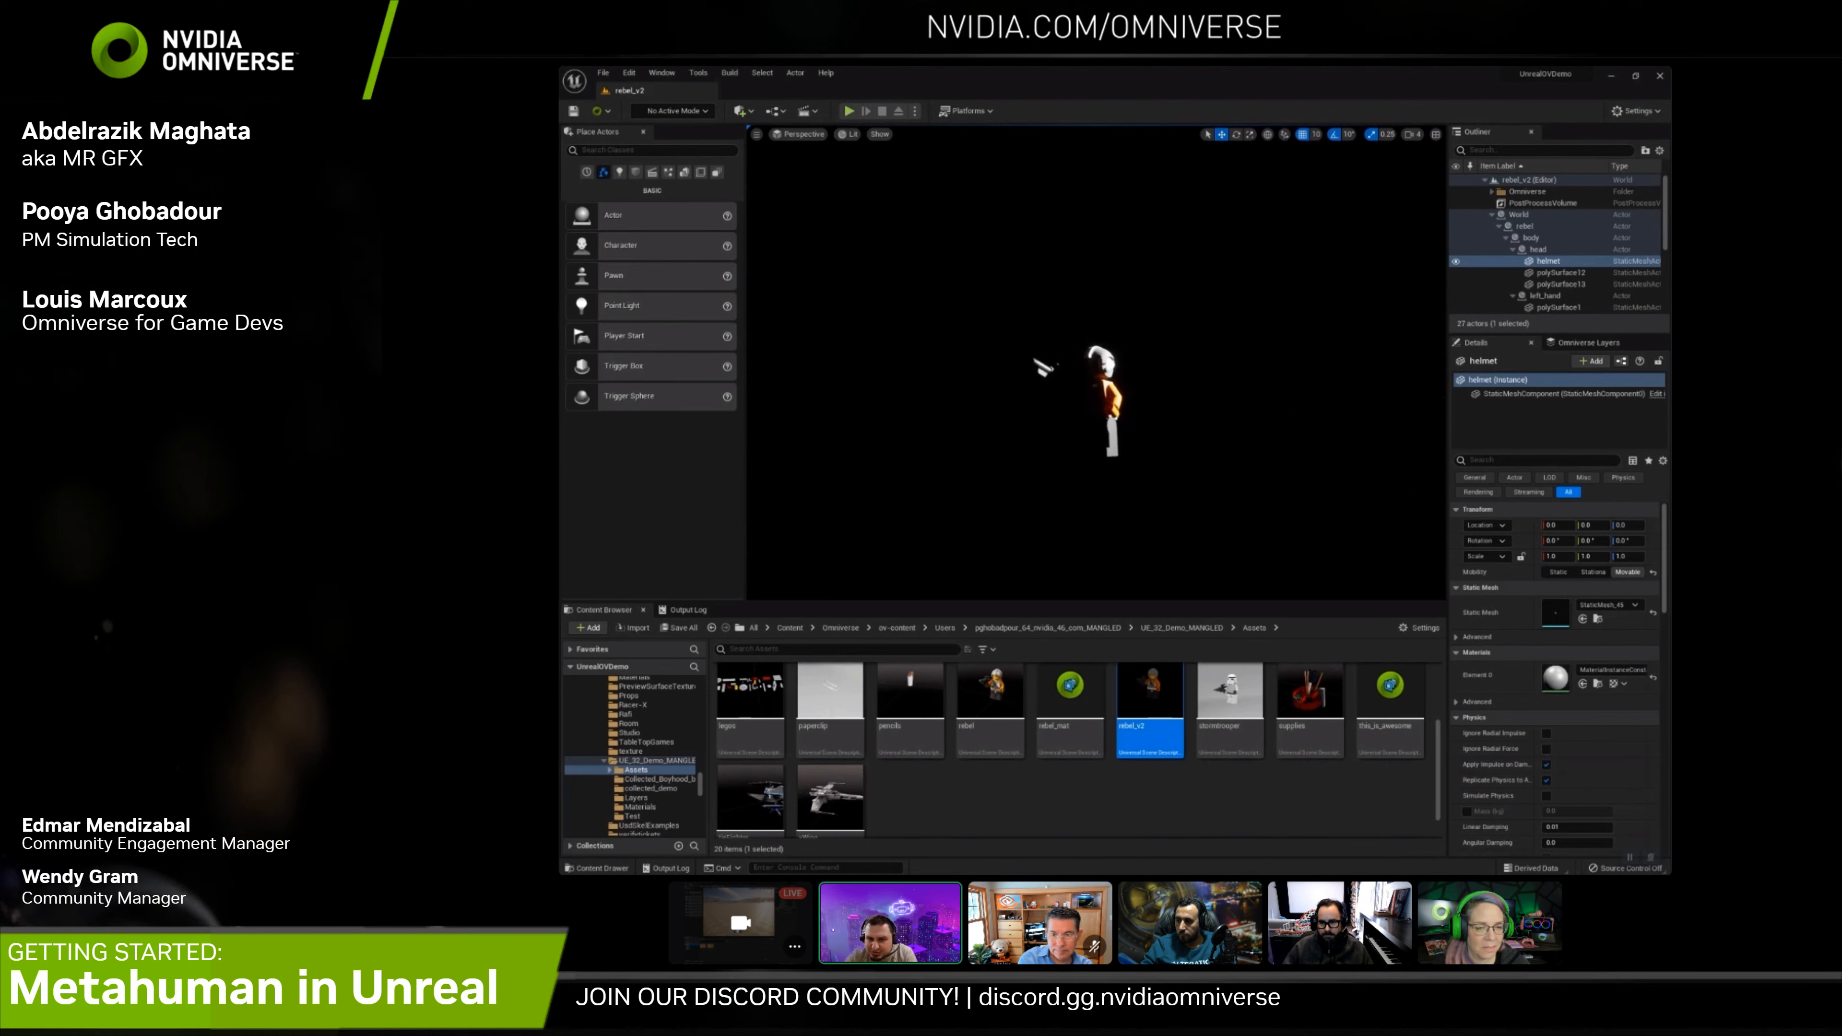
pyautogui.scroll(-5, 1051, 367)
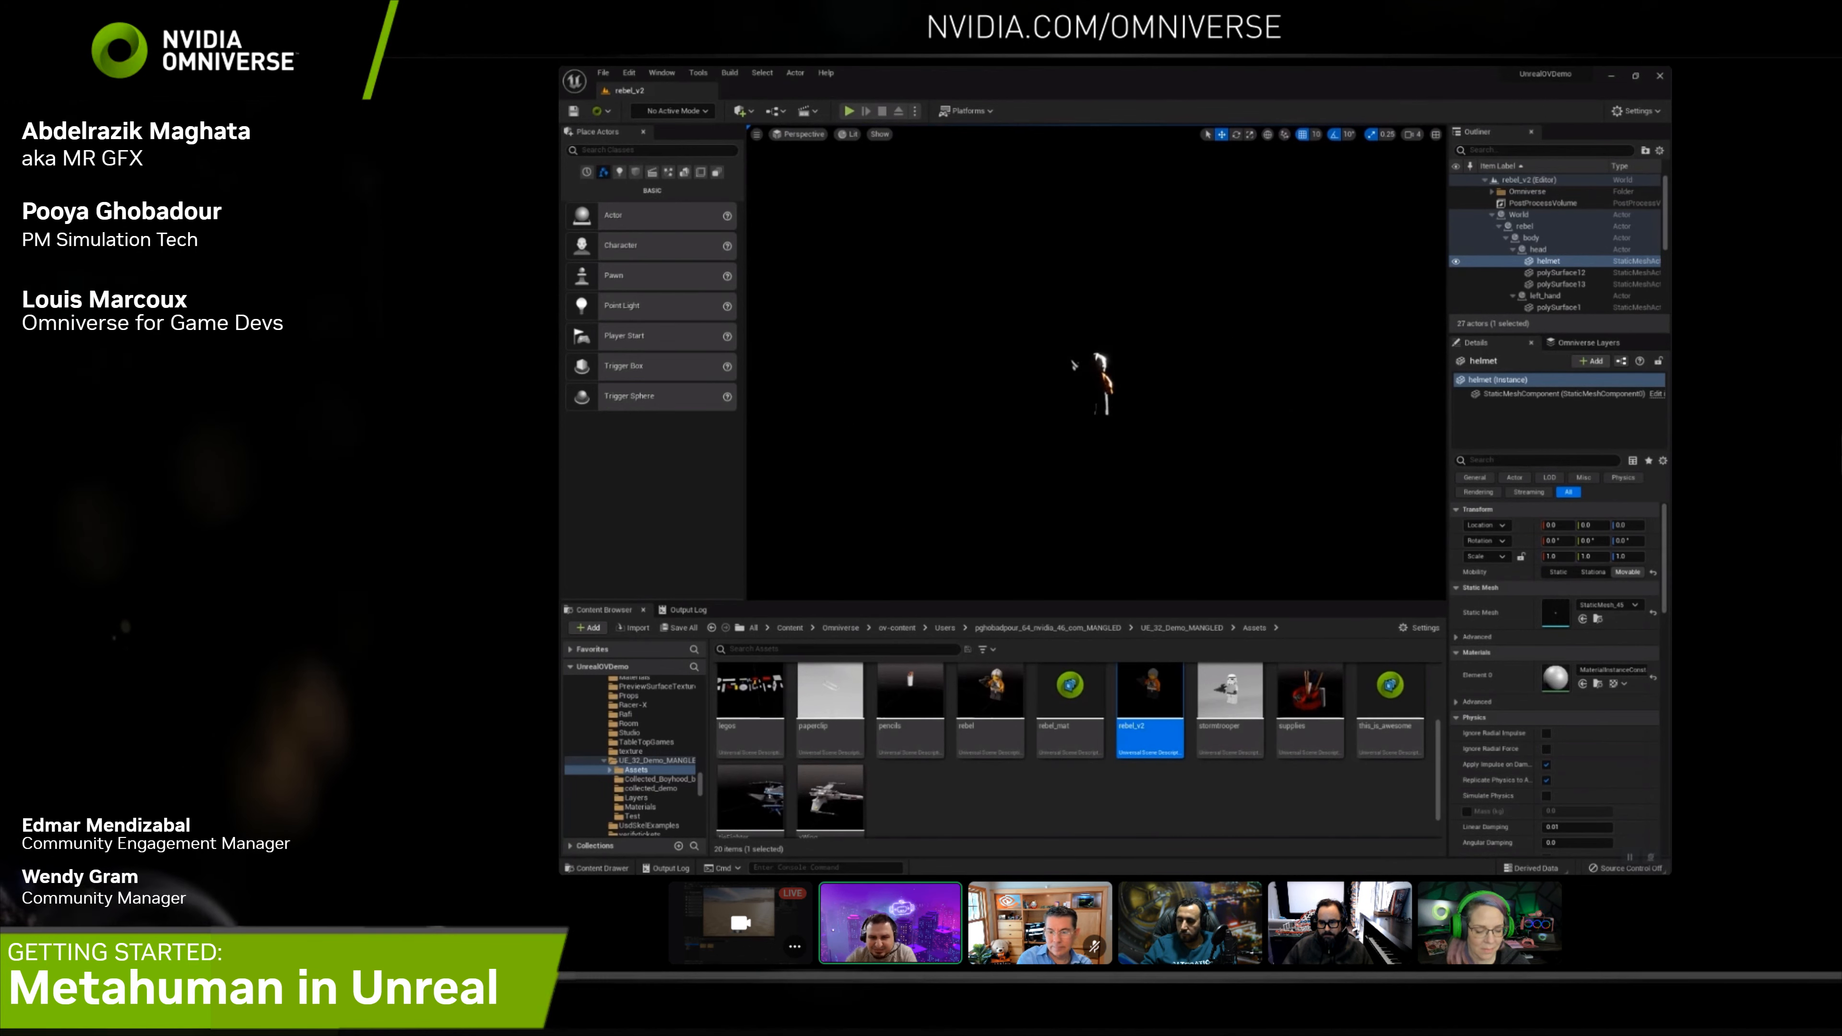
pyautogui.keyDown('alt'); pyautogui.moveTo(1260, 485); pyautogui.dragTo(1270, 485, button='right'); pyautogui.keyUp('alt')
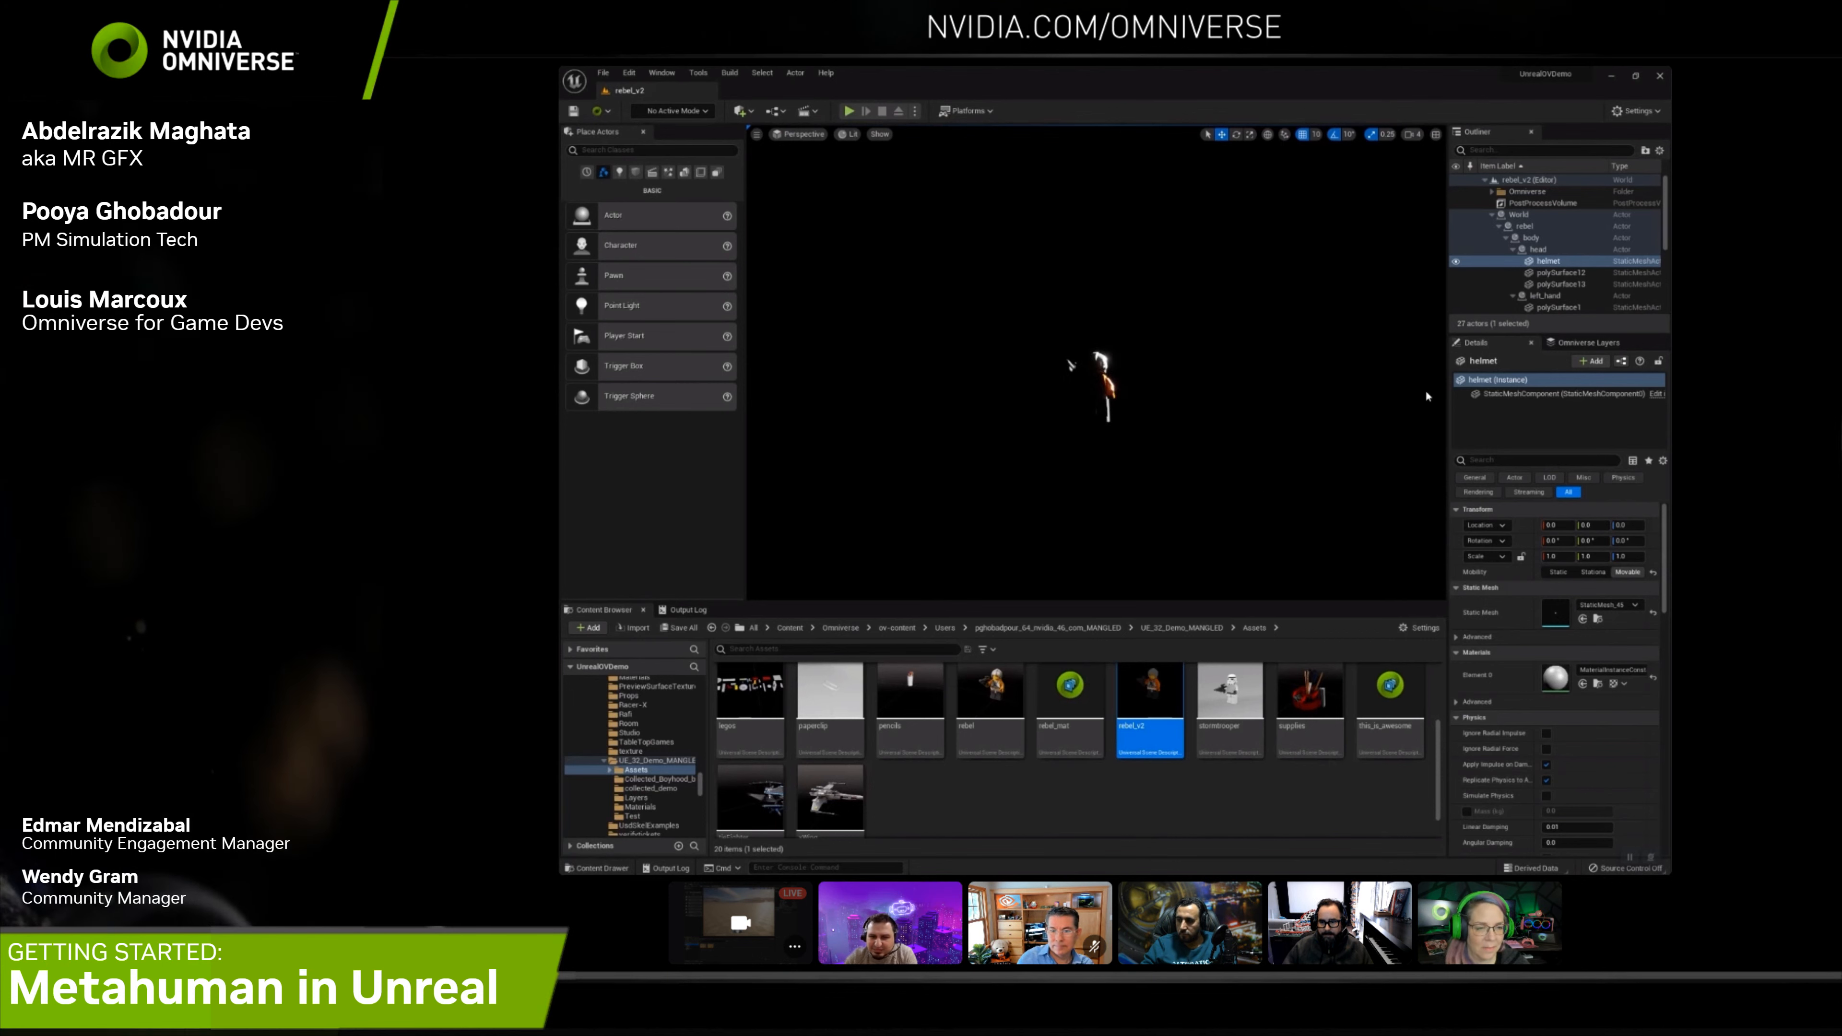
# Light the rebel figure by assigning DaylightAmbientCubemap as the specified cubemap of the SkyLight in the Omniverse Preview folder
pyautogui.click(1492, 191)
pyautogui.click(1497, 203)
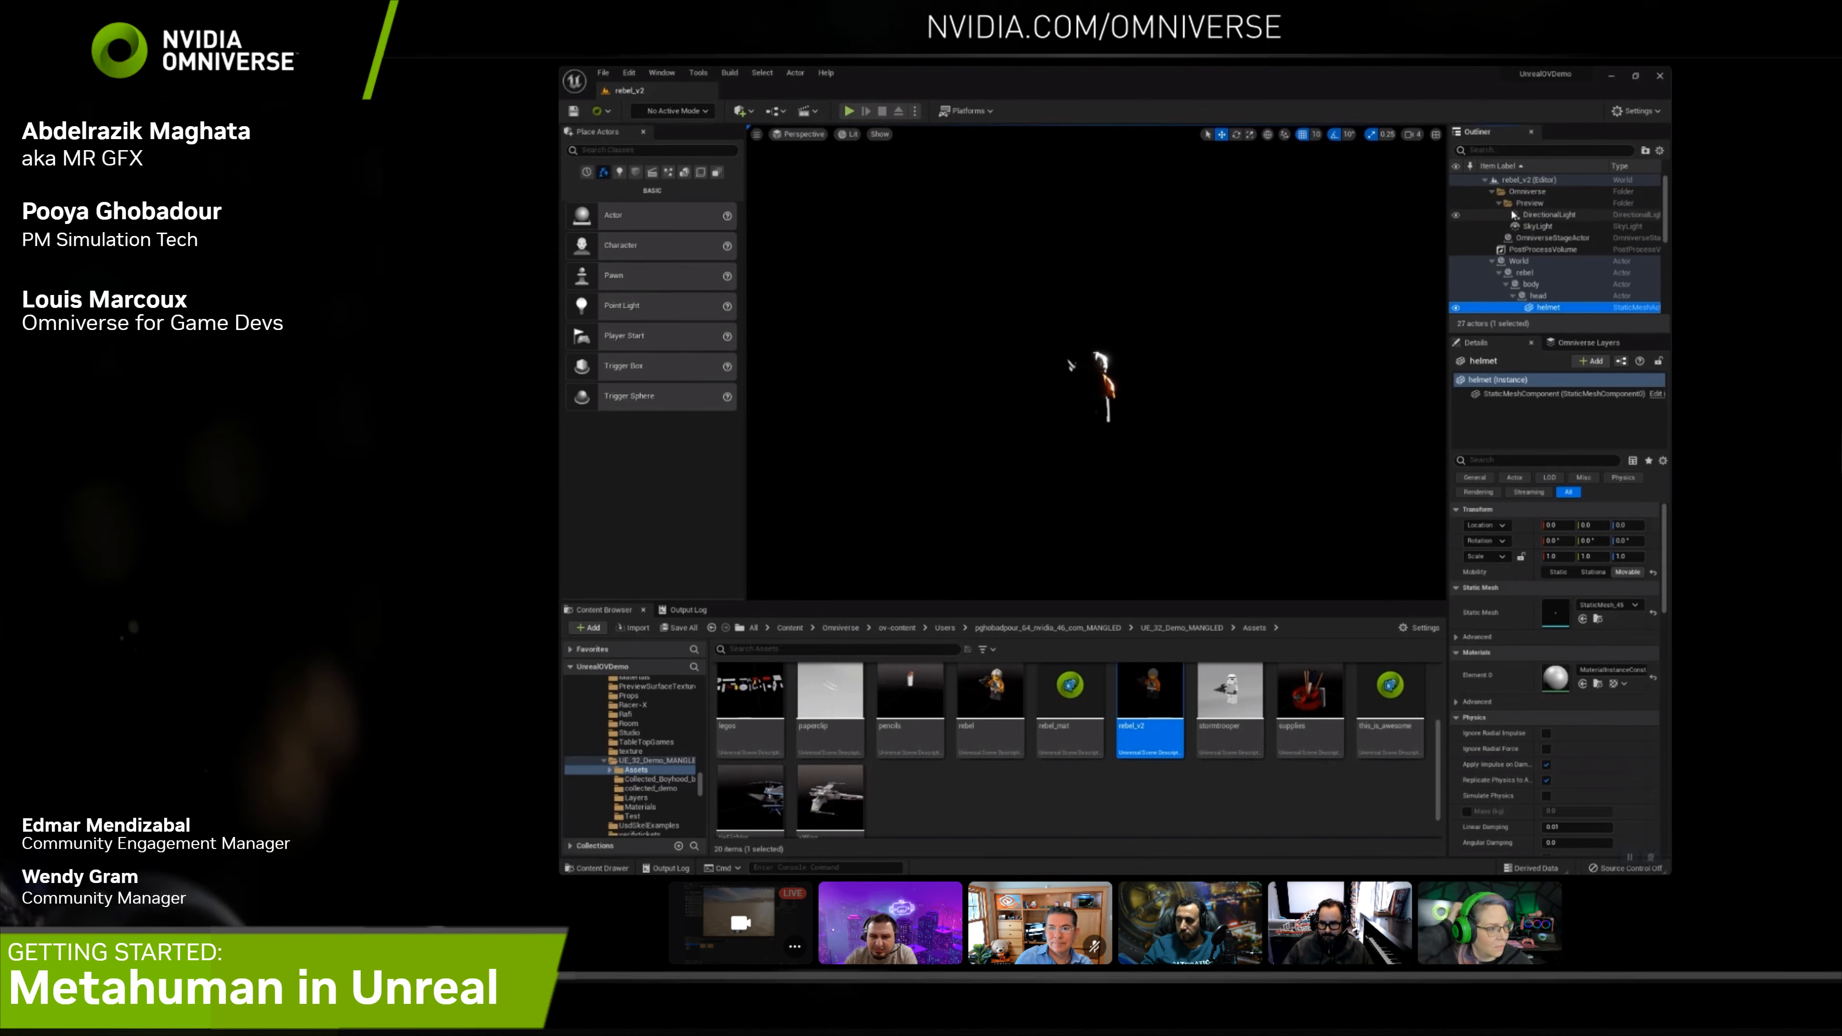
pyautogui.click(1537, 226)
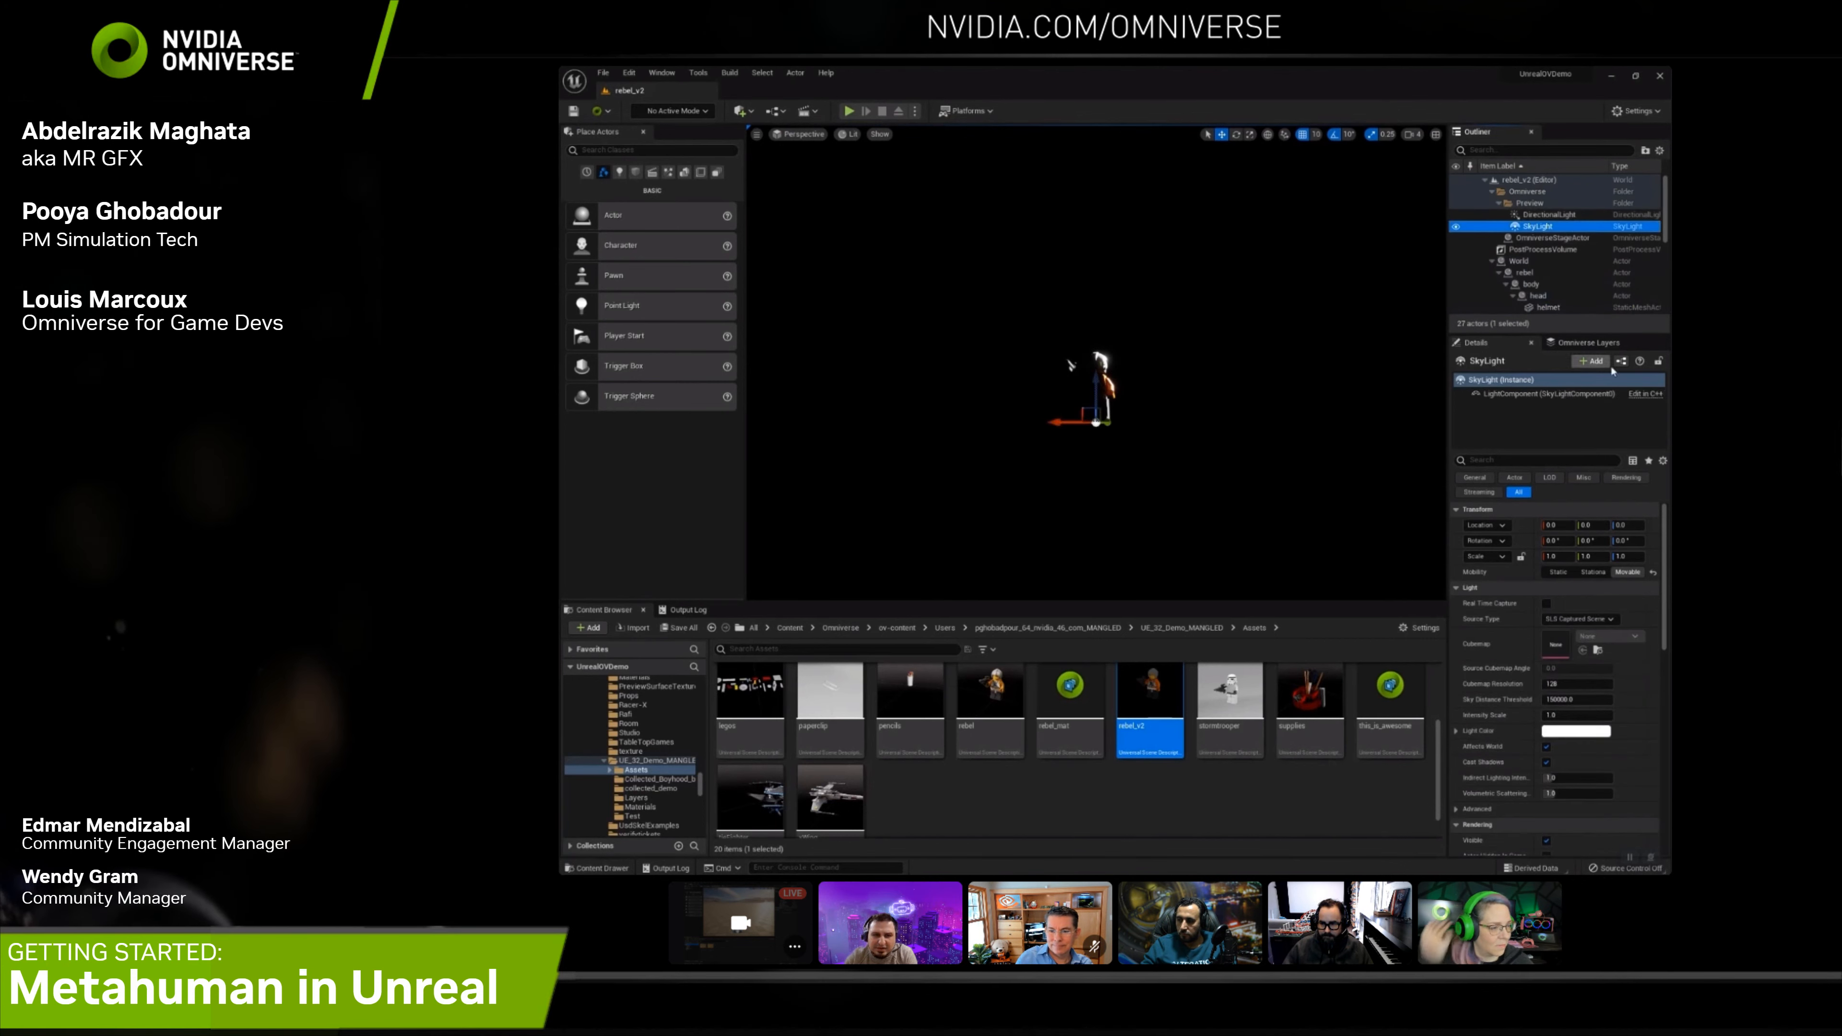
pyautogui.click(1577, 618)
pyautogui.click(1589, 641)
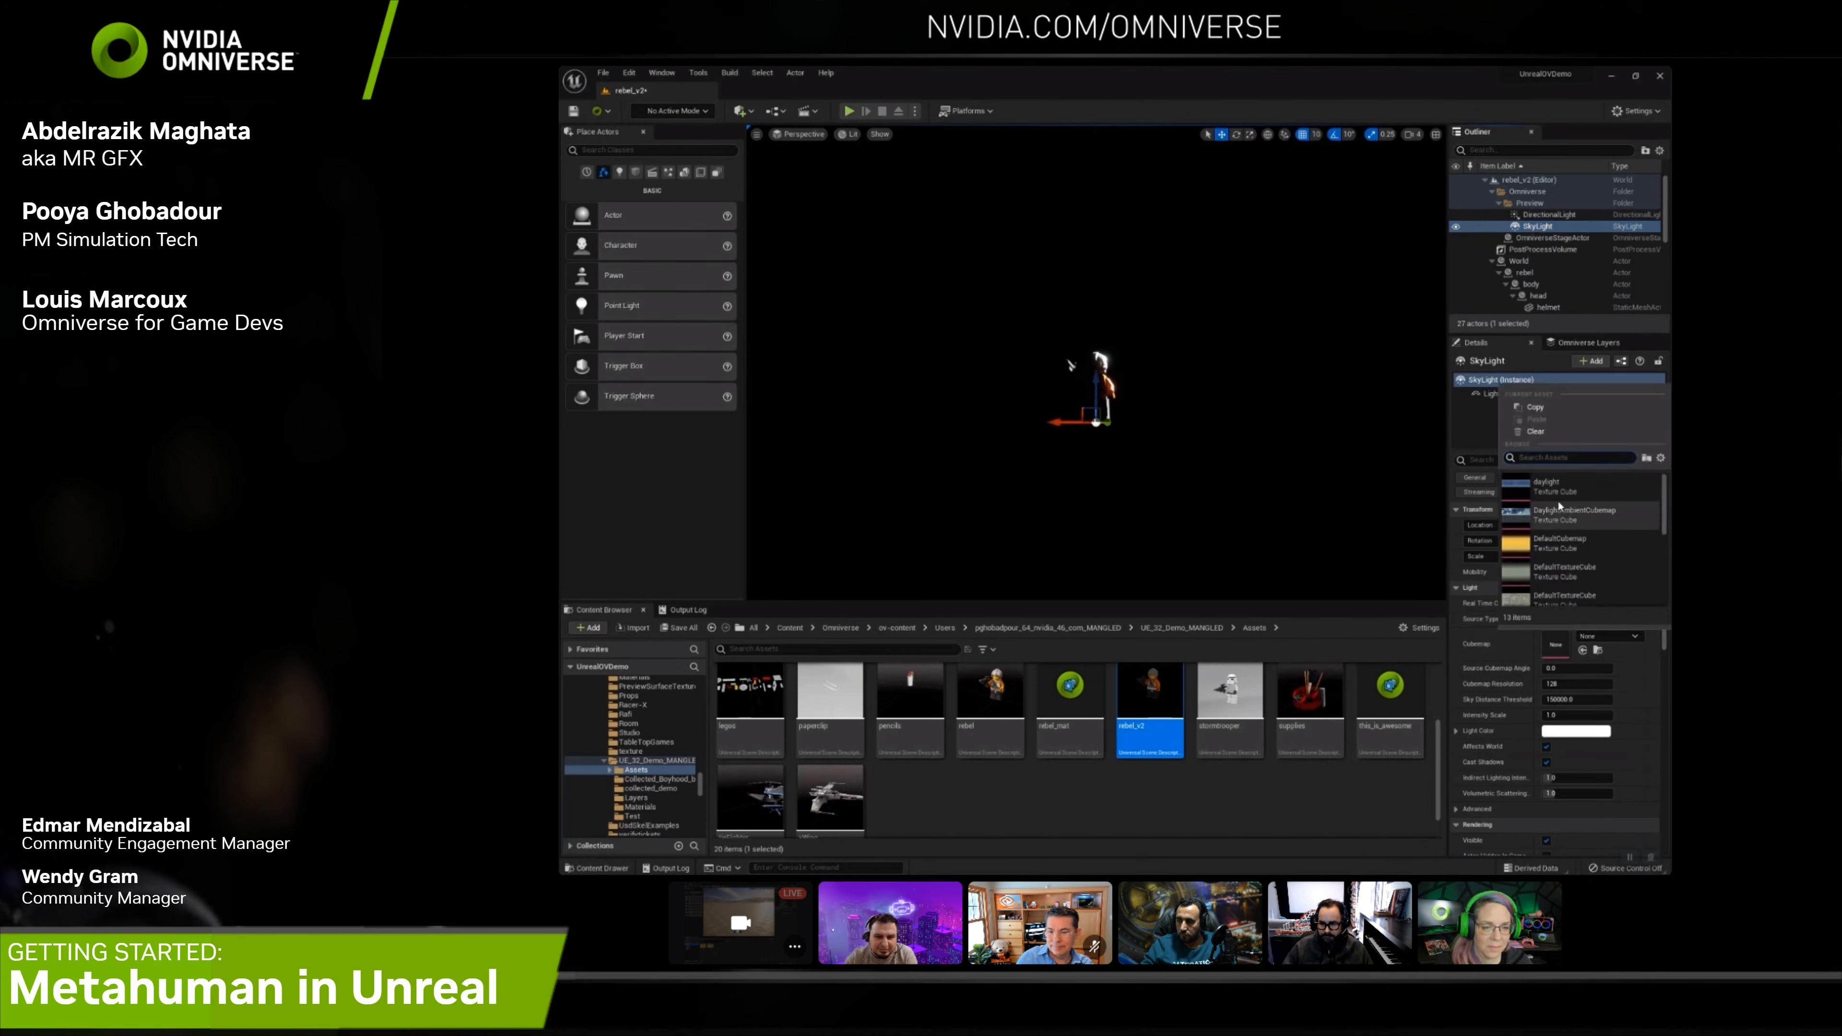
pyautogui.click(1097, 361)
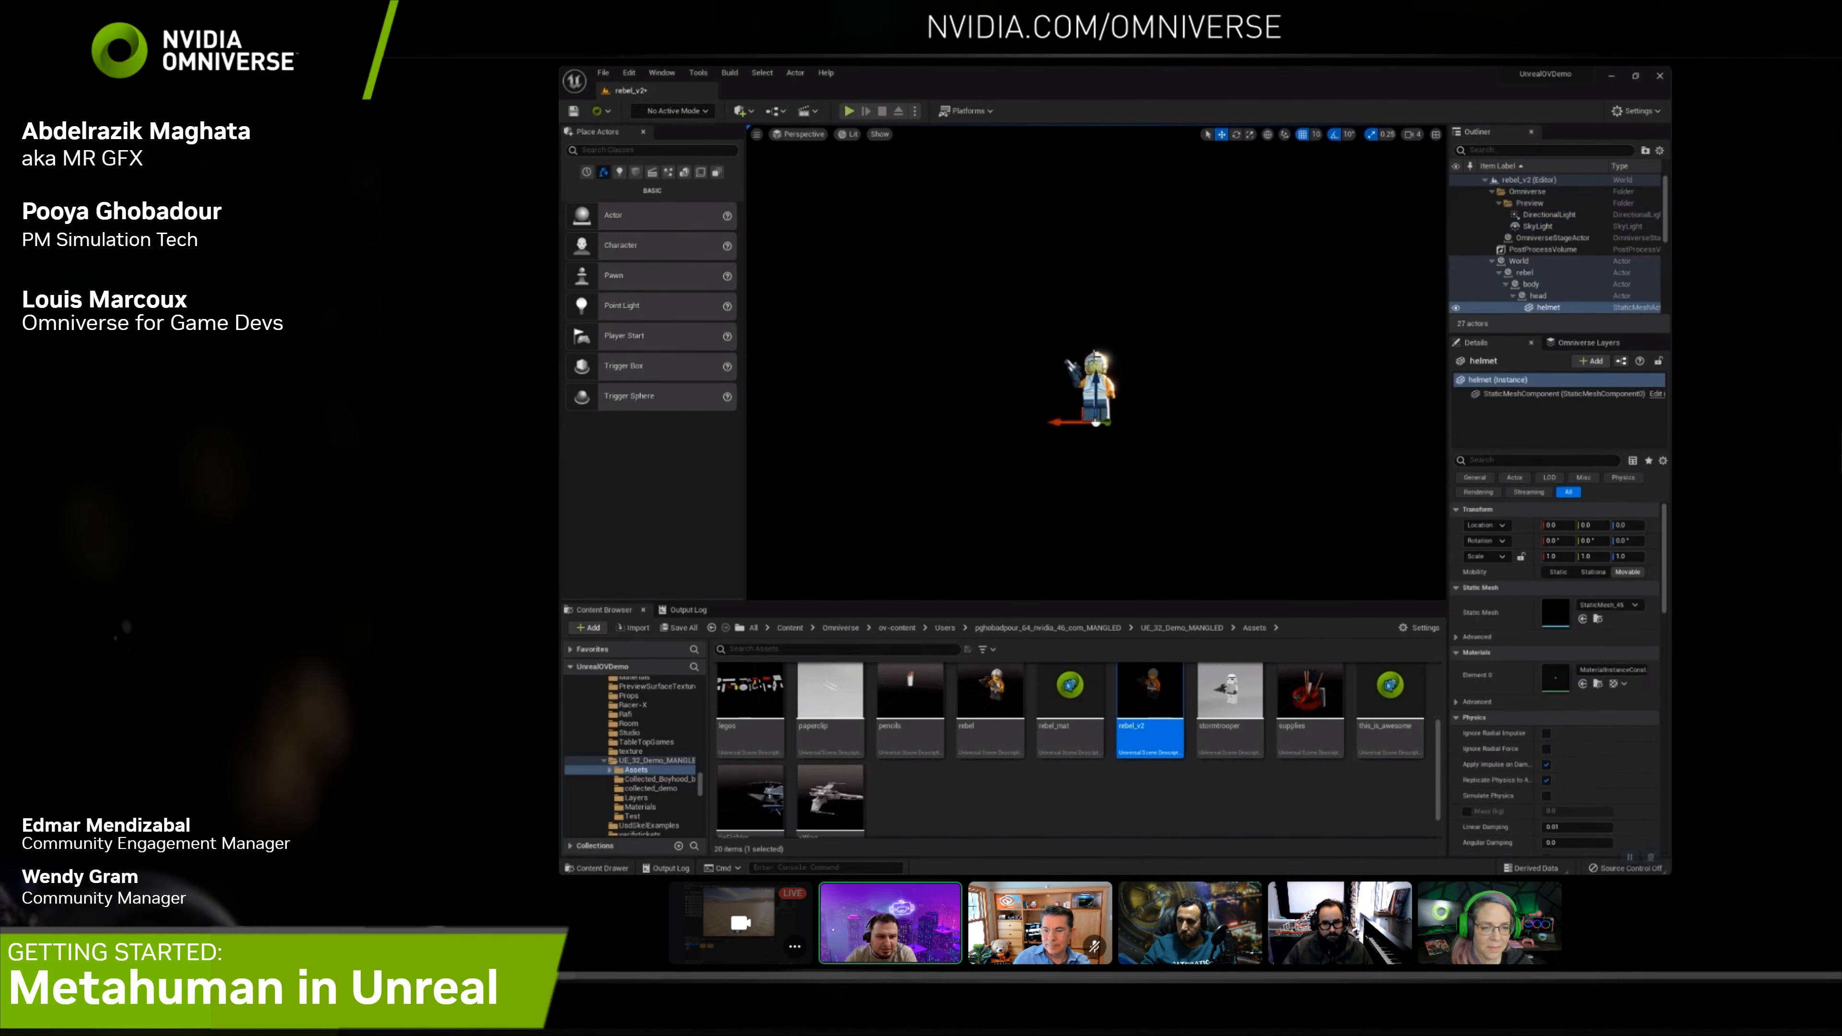
pyautogui.moveTo(1209, 448); pyautogui.dragTo(1277, 448, button='right')
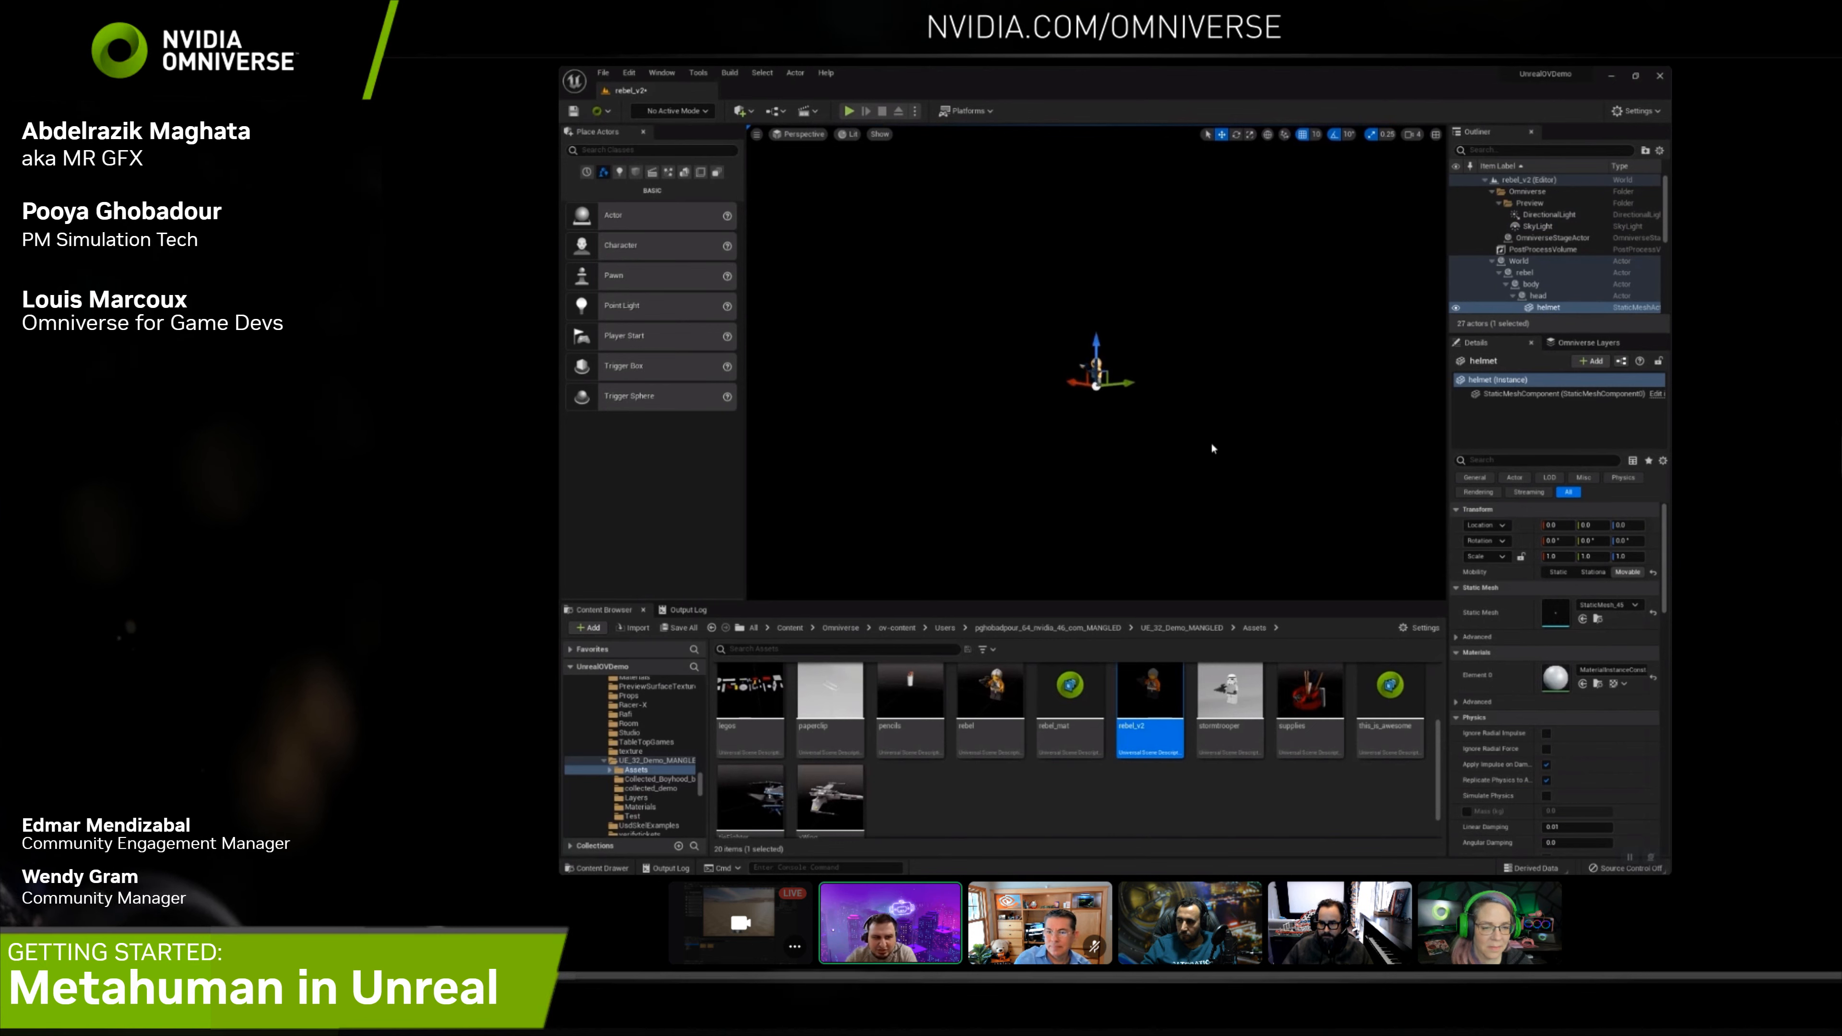
pyautogui.click(1163, 470)
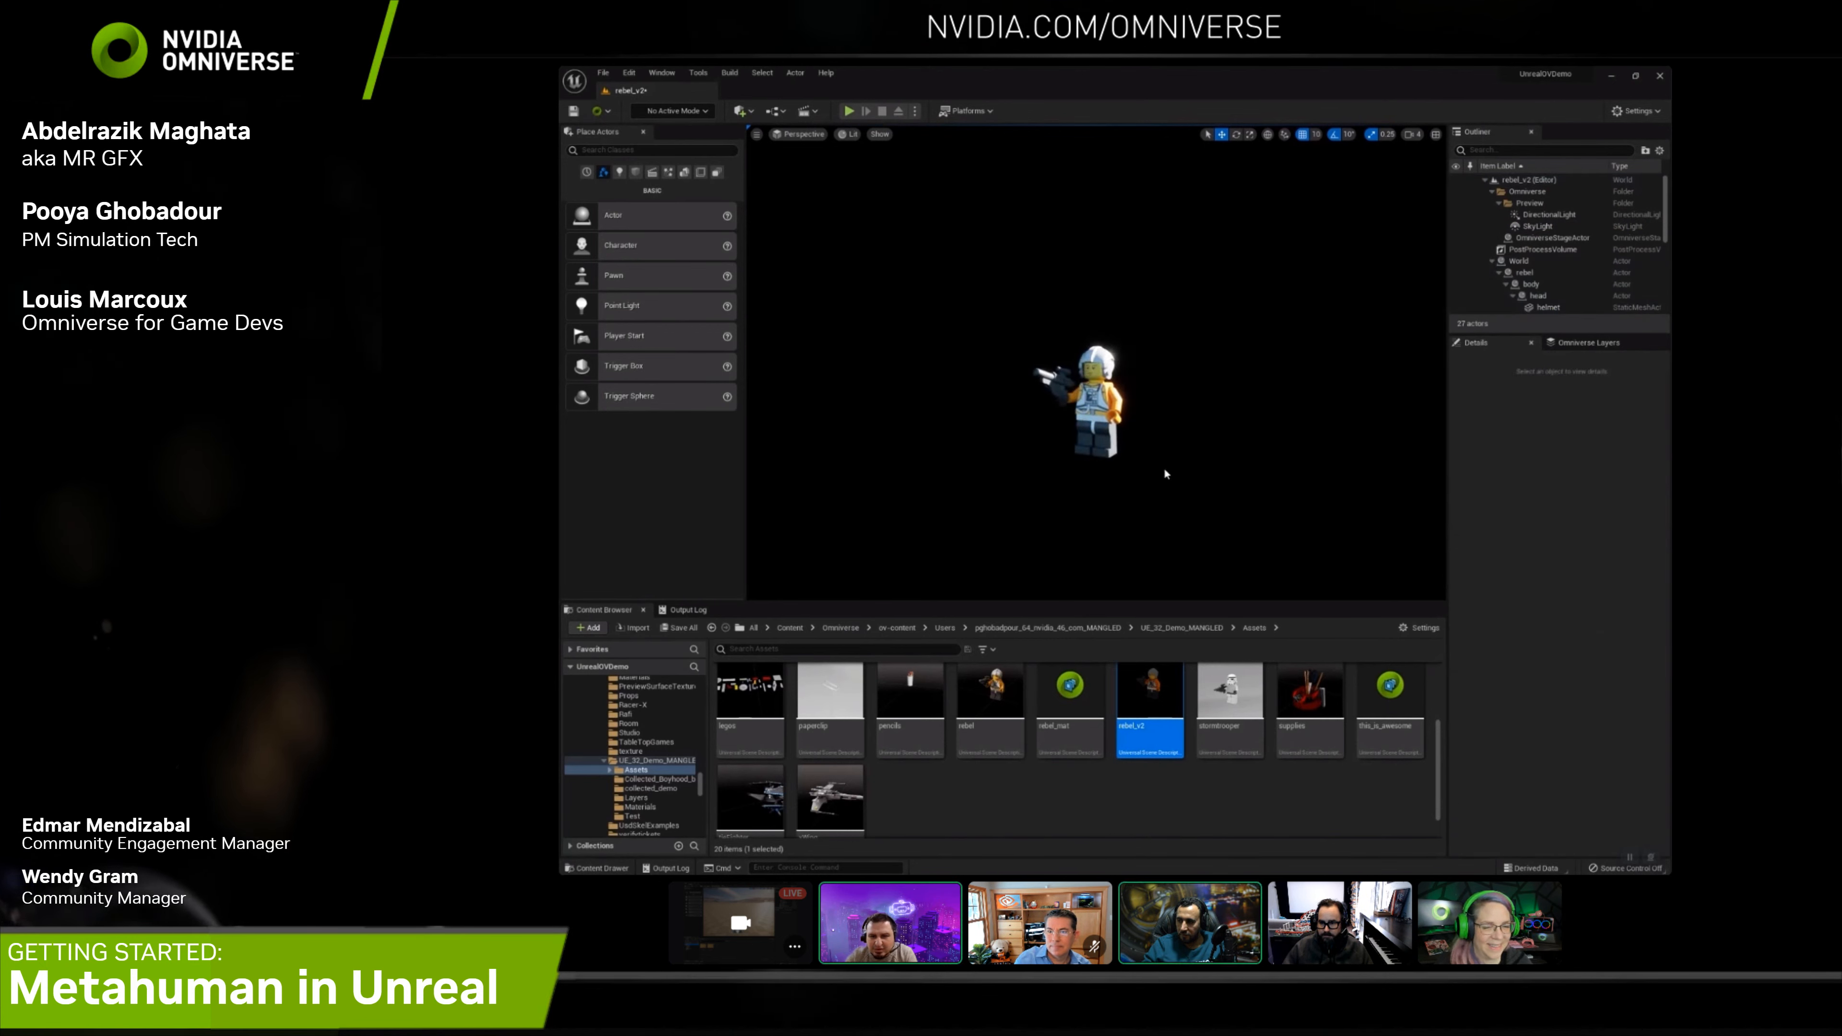
# Switch to Omniverse Create and open rebel_v2.usd from the UE Demo/Assets folder
pyautogui.moveTo(1287, 874)
pyautogui.click(1290, 829)
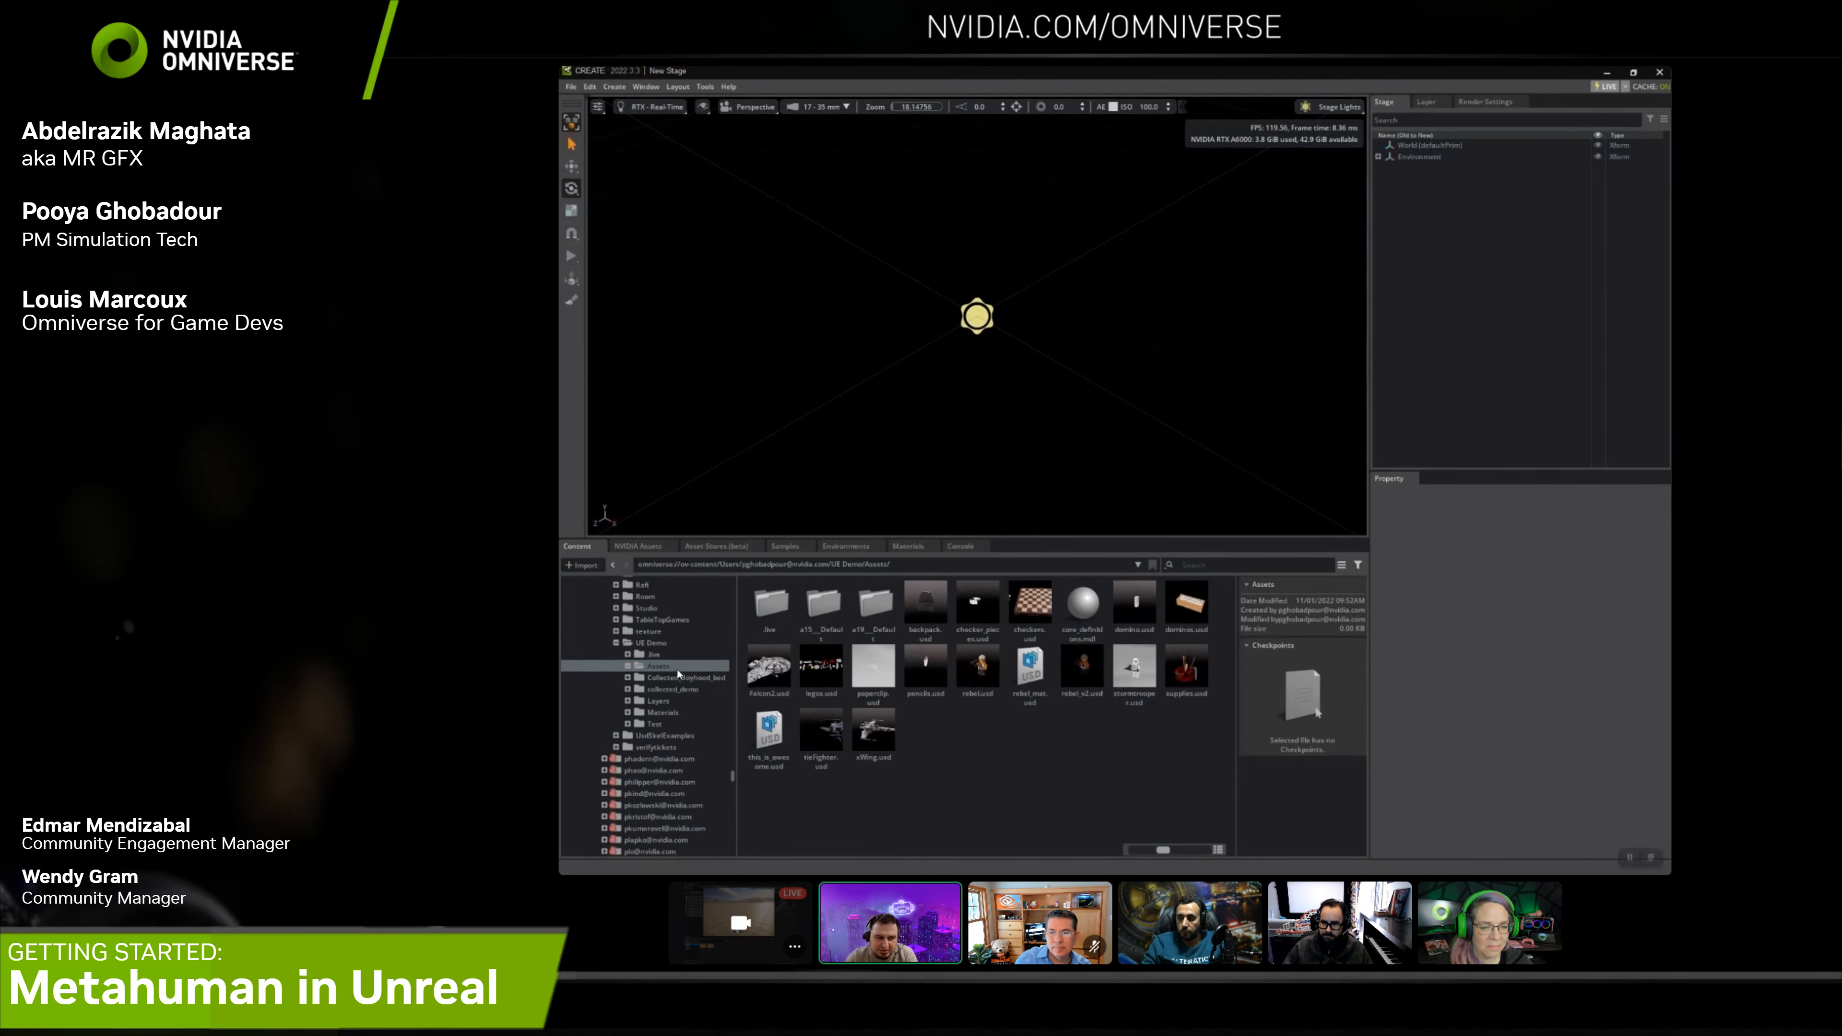
pyautogui.click(978, 667)
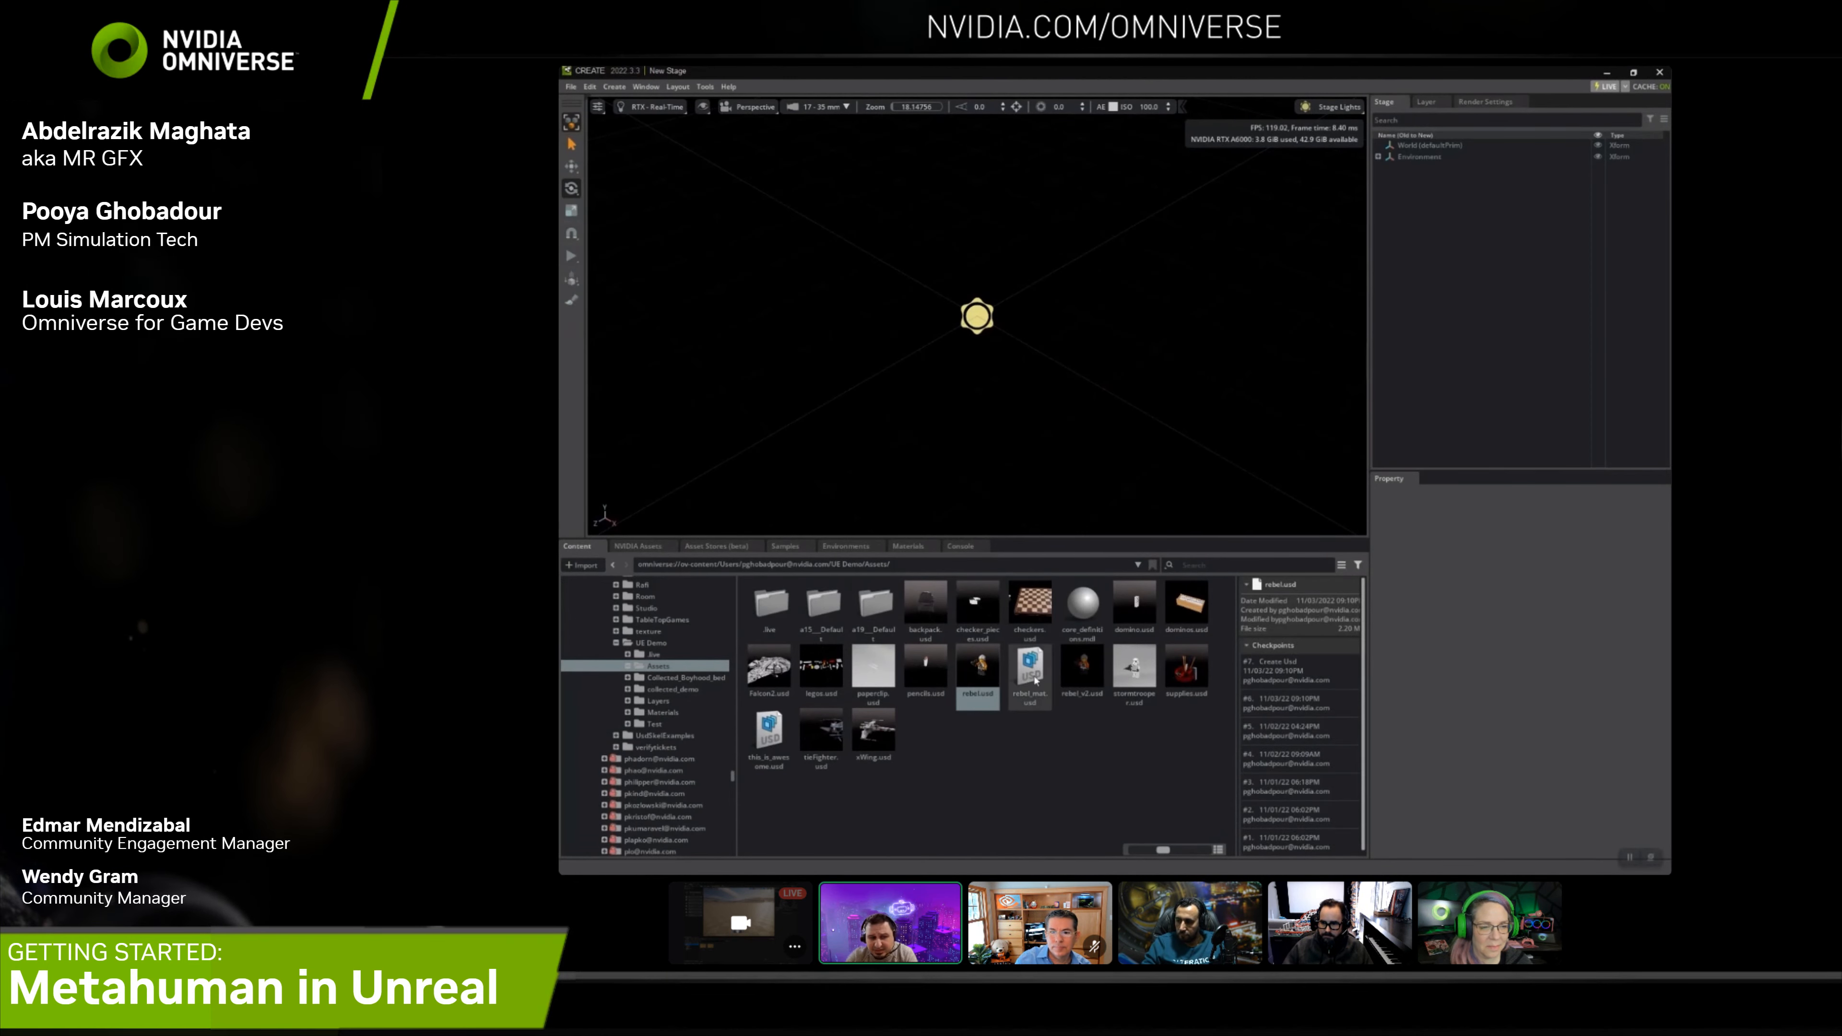
pyautogui.doubleClick(1090, 665)
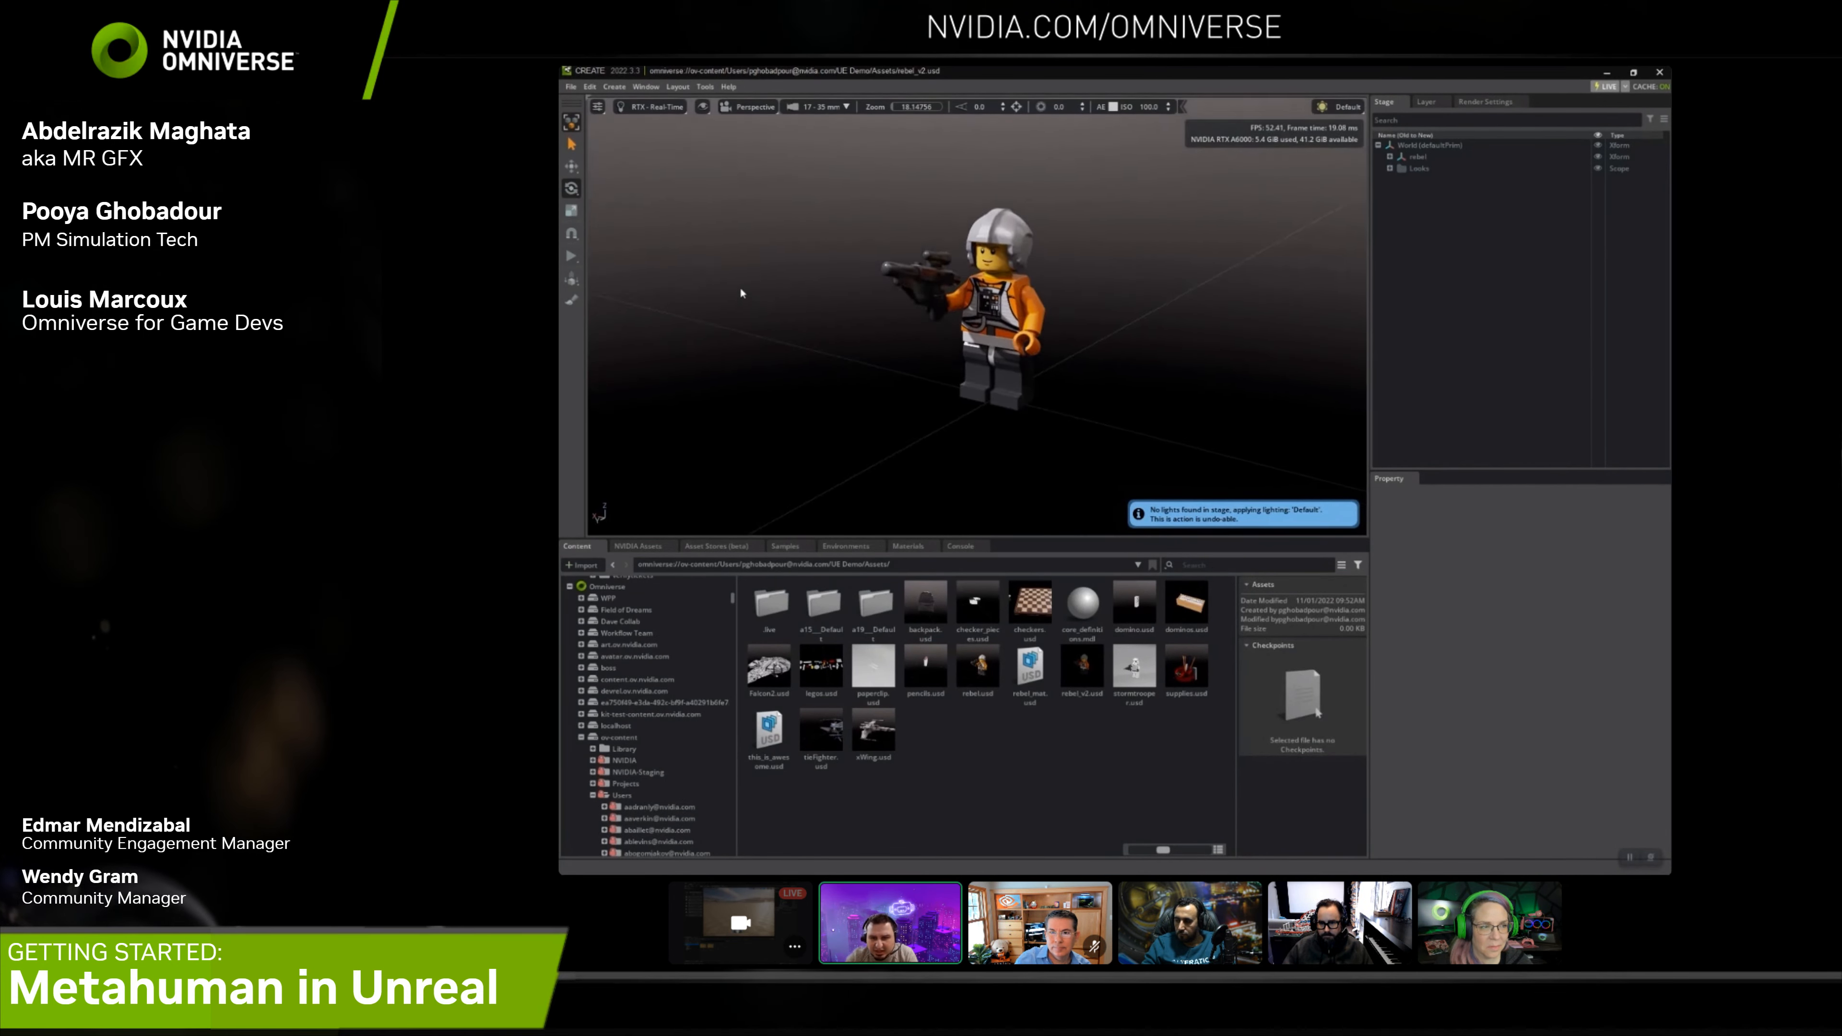
# Rotate the rebel's left_hand prim about 73 degrees around X and save the changed rebel_v2.usd
pyautogui.keyDown('alt'); pyautogui.moveTo(1055, 352); pyautogui.dragTo(1008, 355); pyautogui.keyUp('alt')
pyautogui.click(1042, 329)
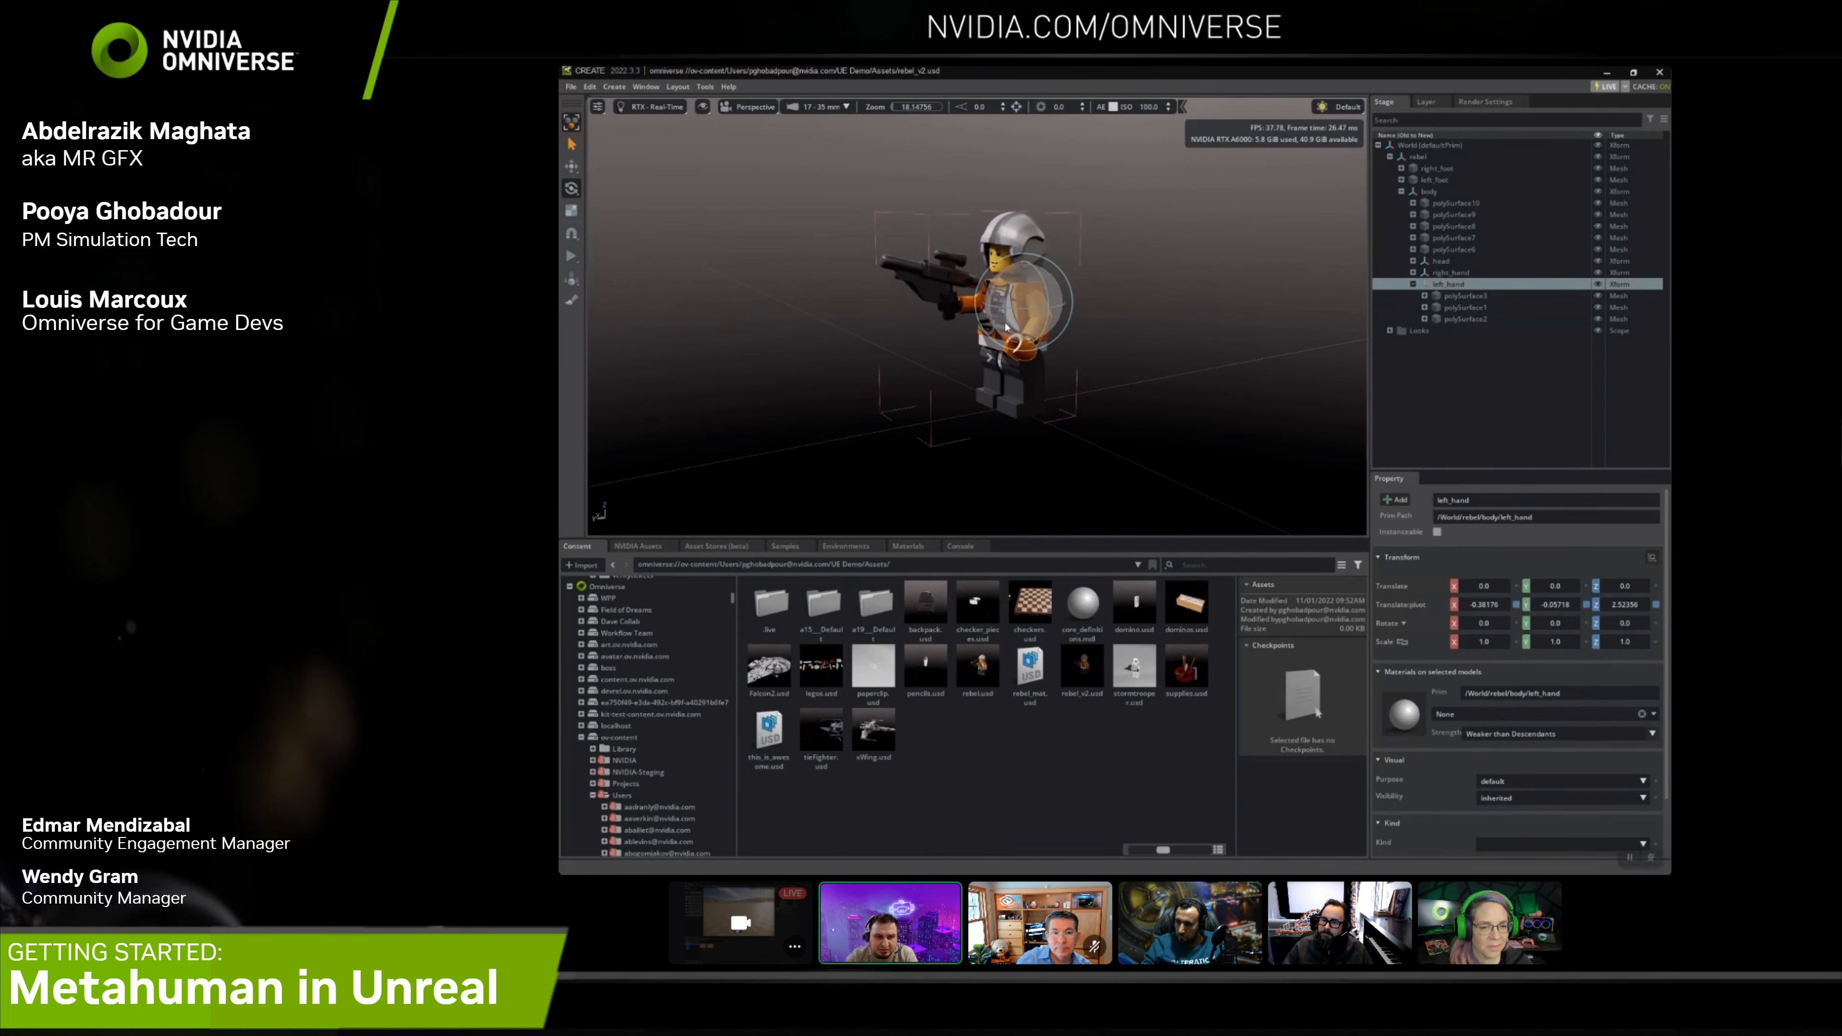
pyautogui.moveTo(998, 331); pyautogui.dragTo(989, 284)
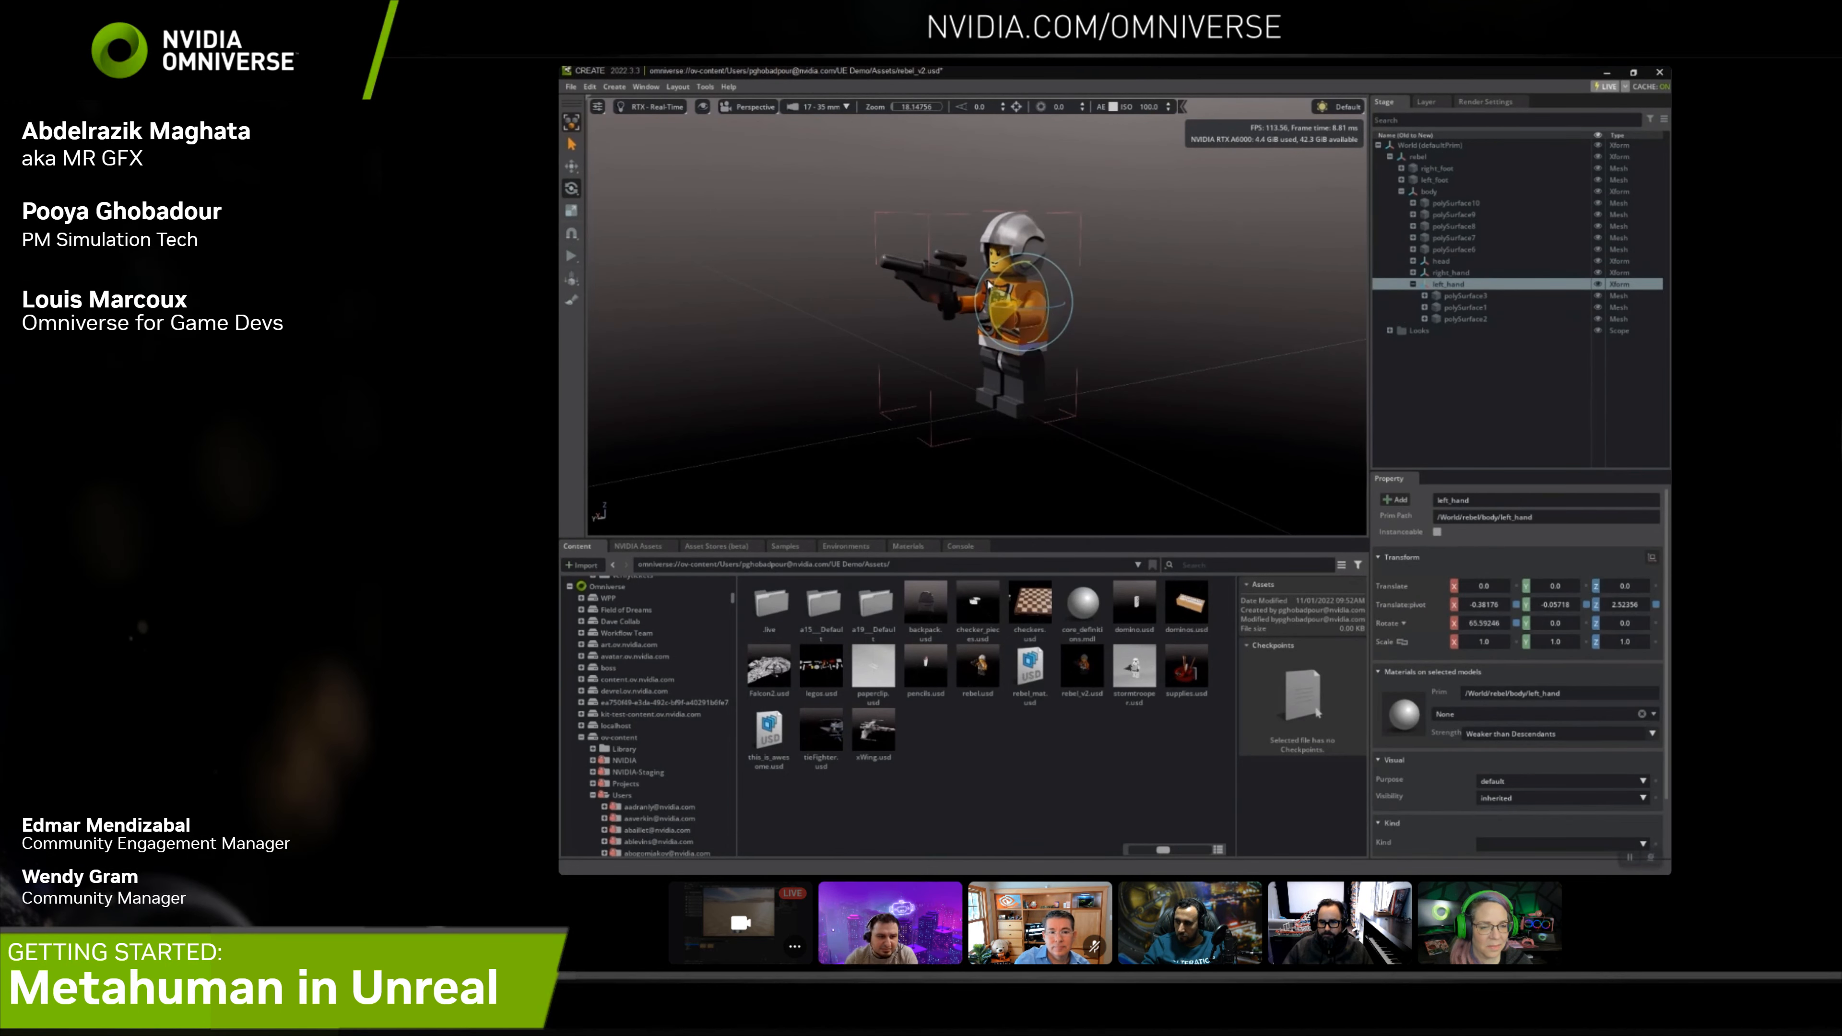
pyautogui.click(572, 88)
pyautogui.click(604, 199)
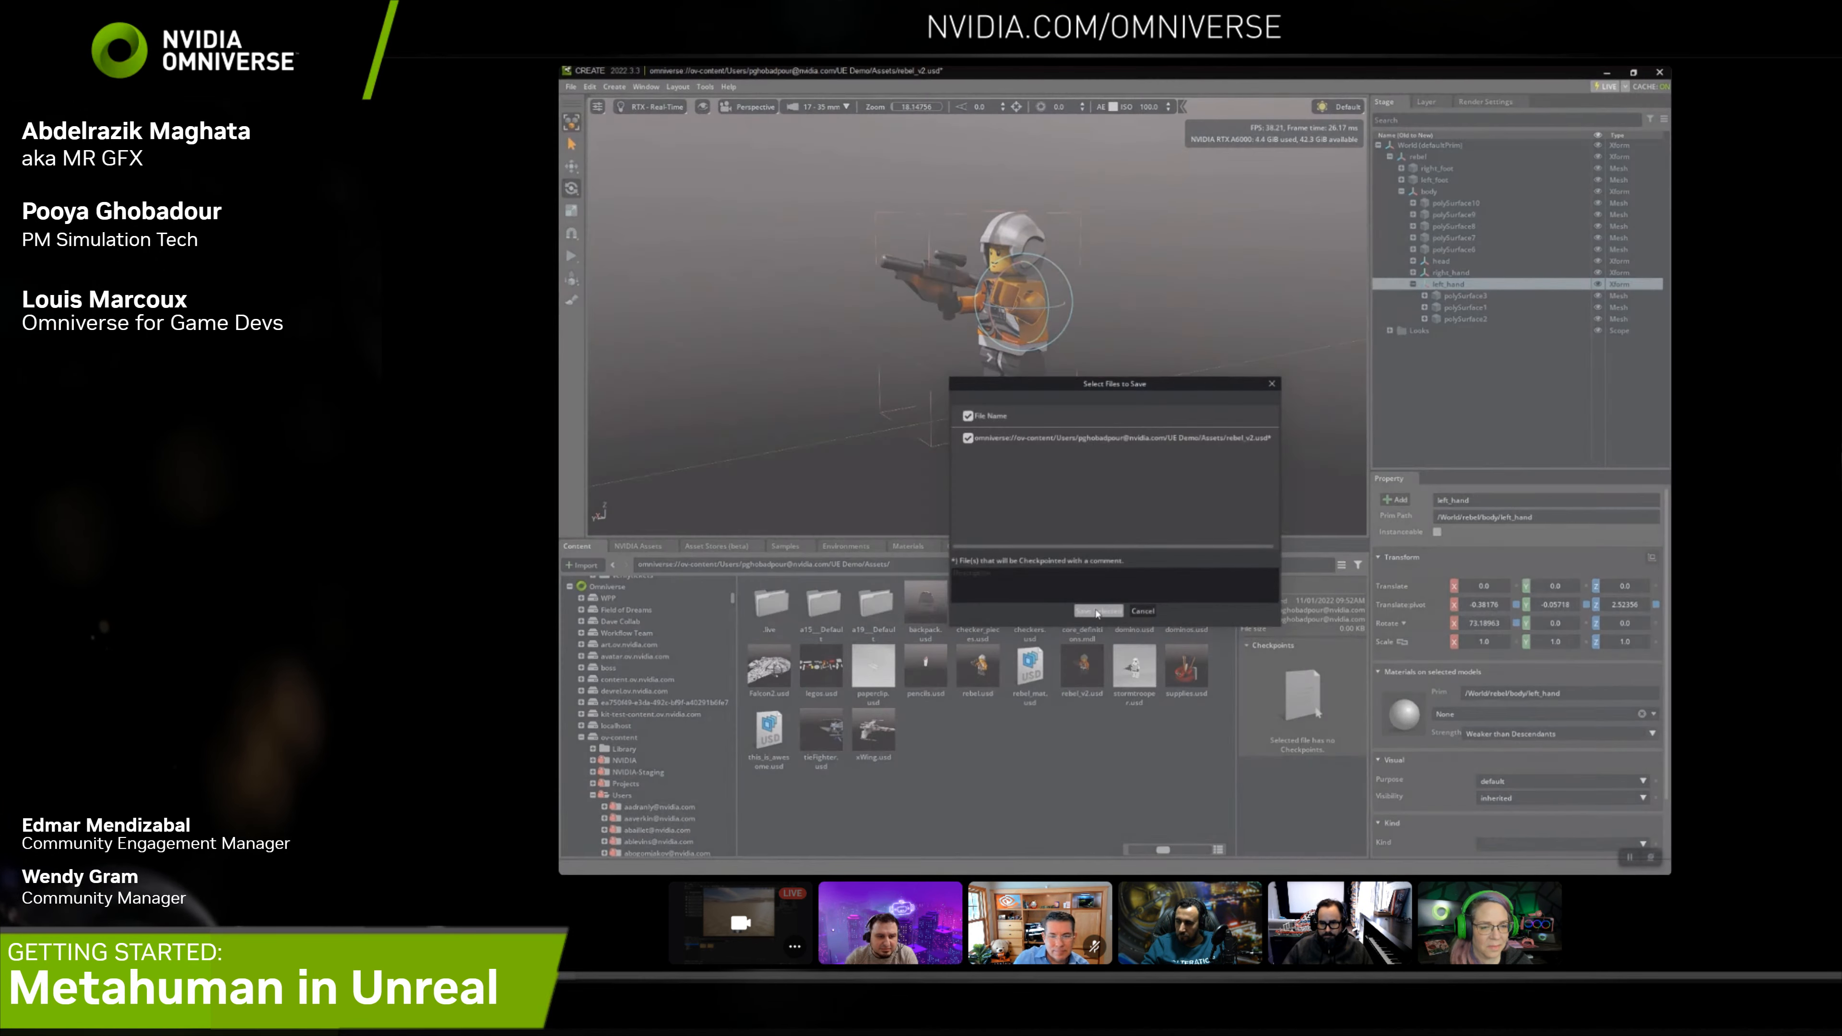
pyautogui.click(1097, 612)
# Switch to Unreal Editor and rotate the rebel's head actor around its vertical axis
pyautogui.hotkey('alt', 'Tab')
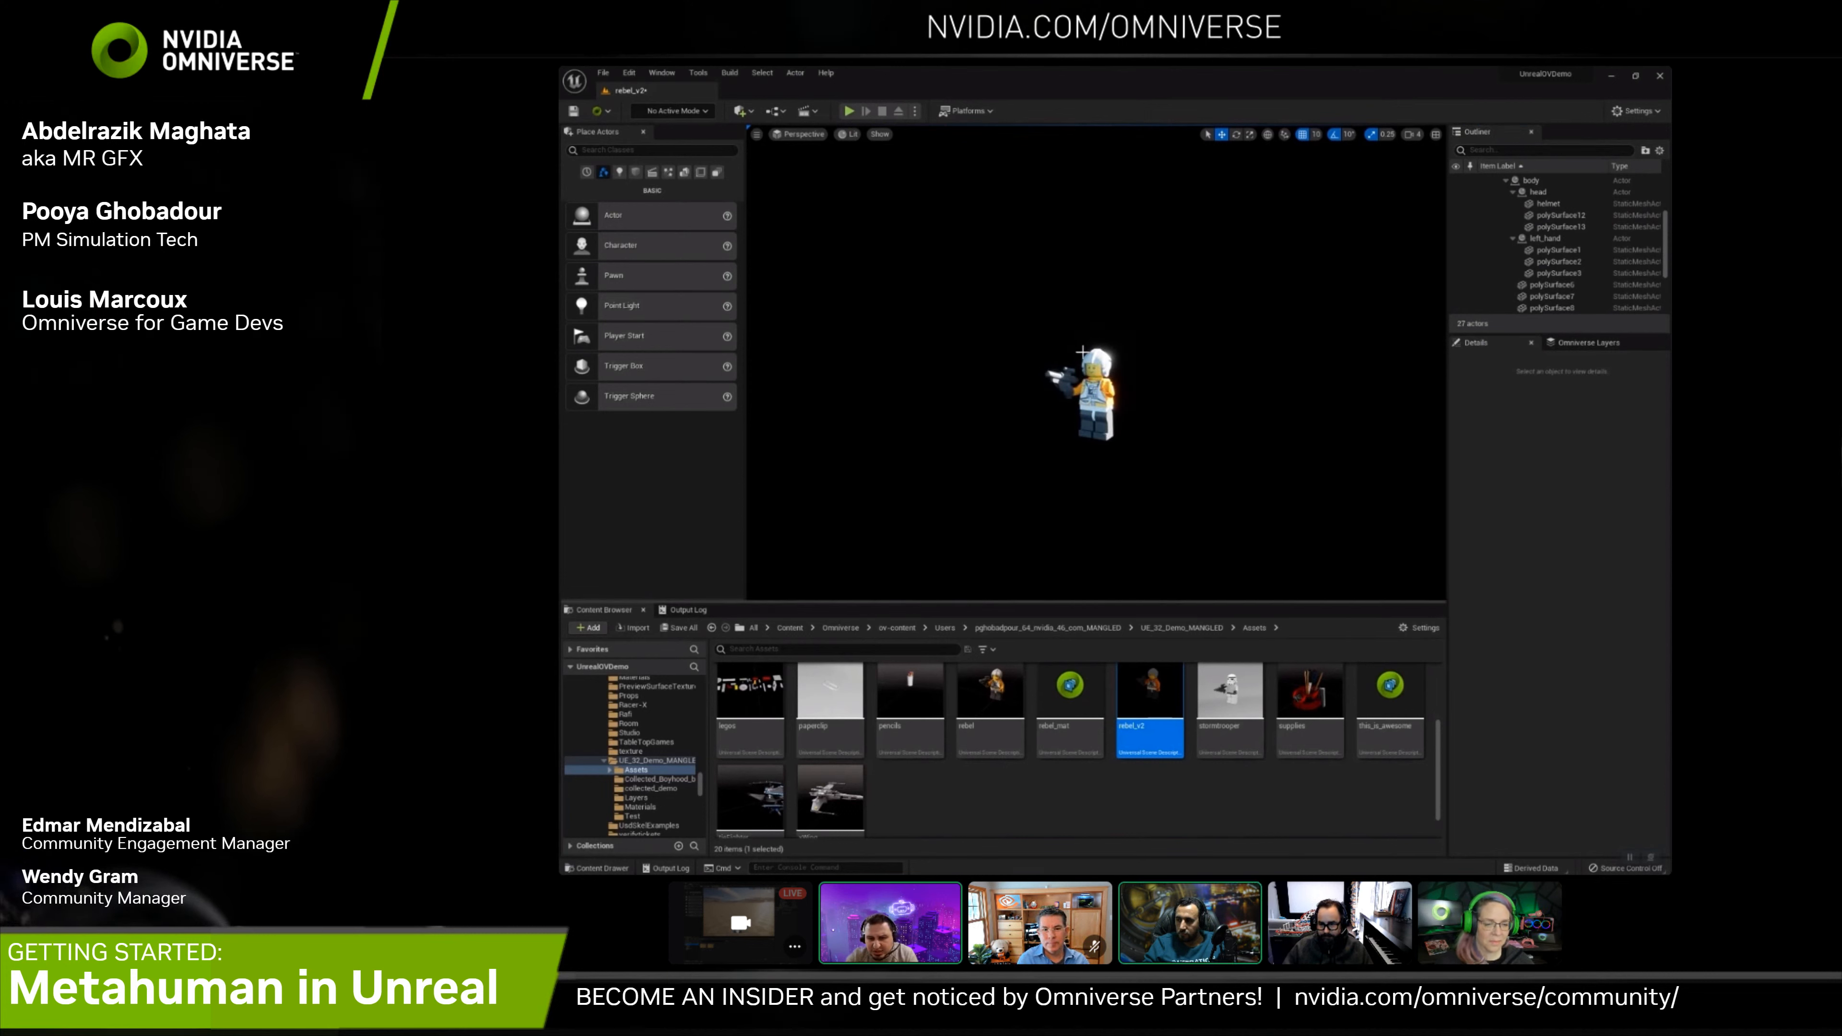
pyautogui.click(1096, 392)
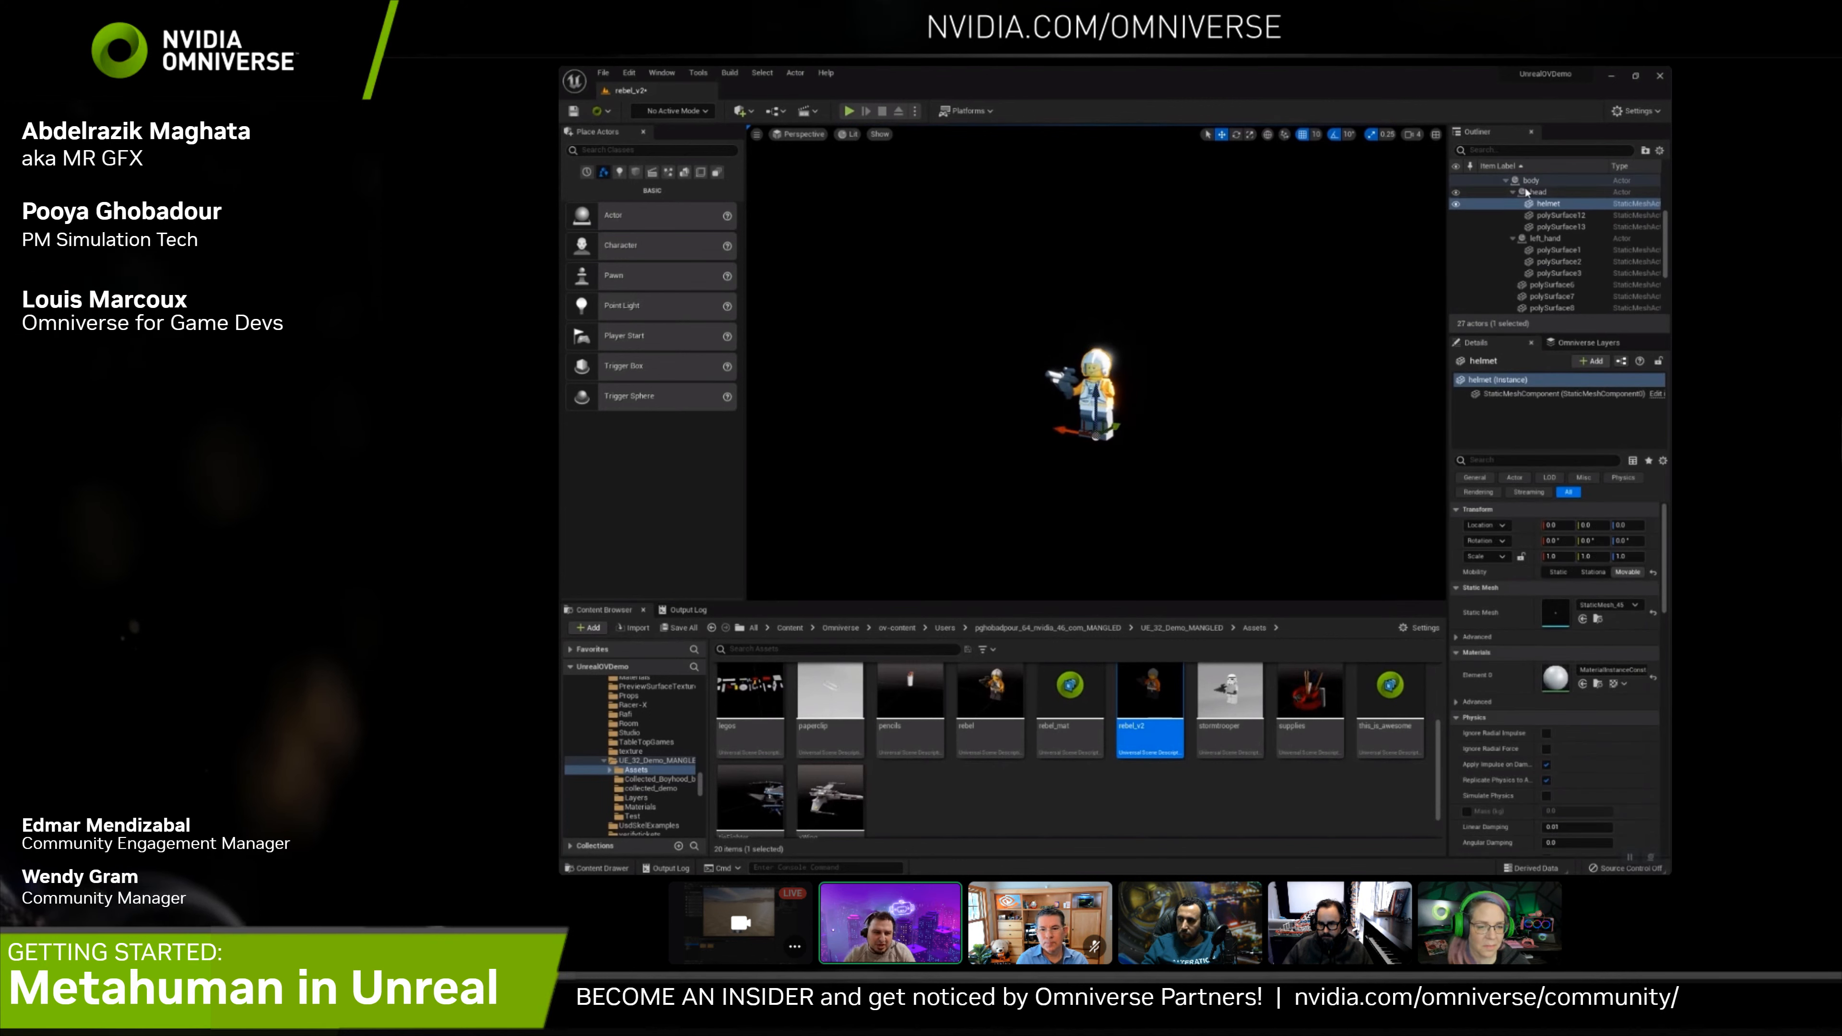
pyautogui.press('e')
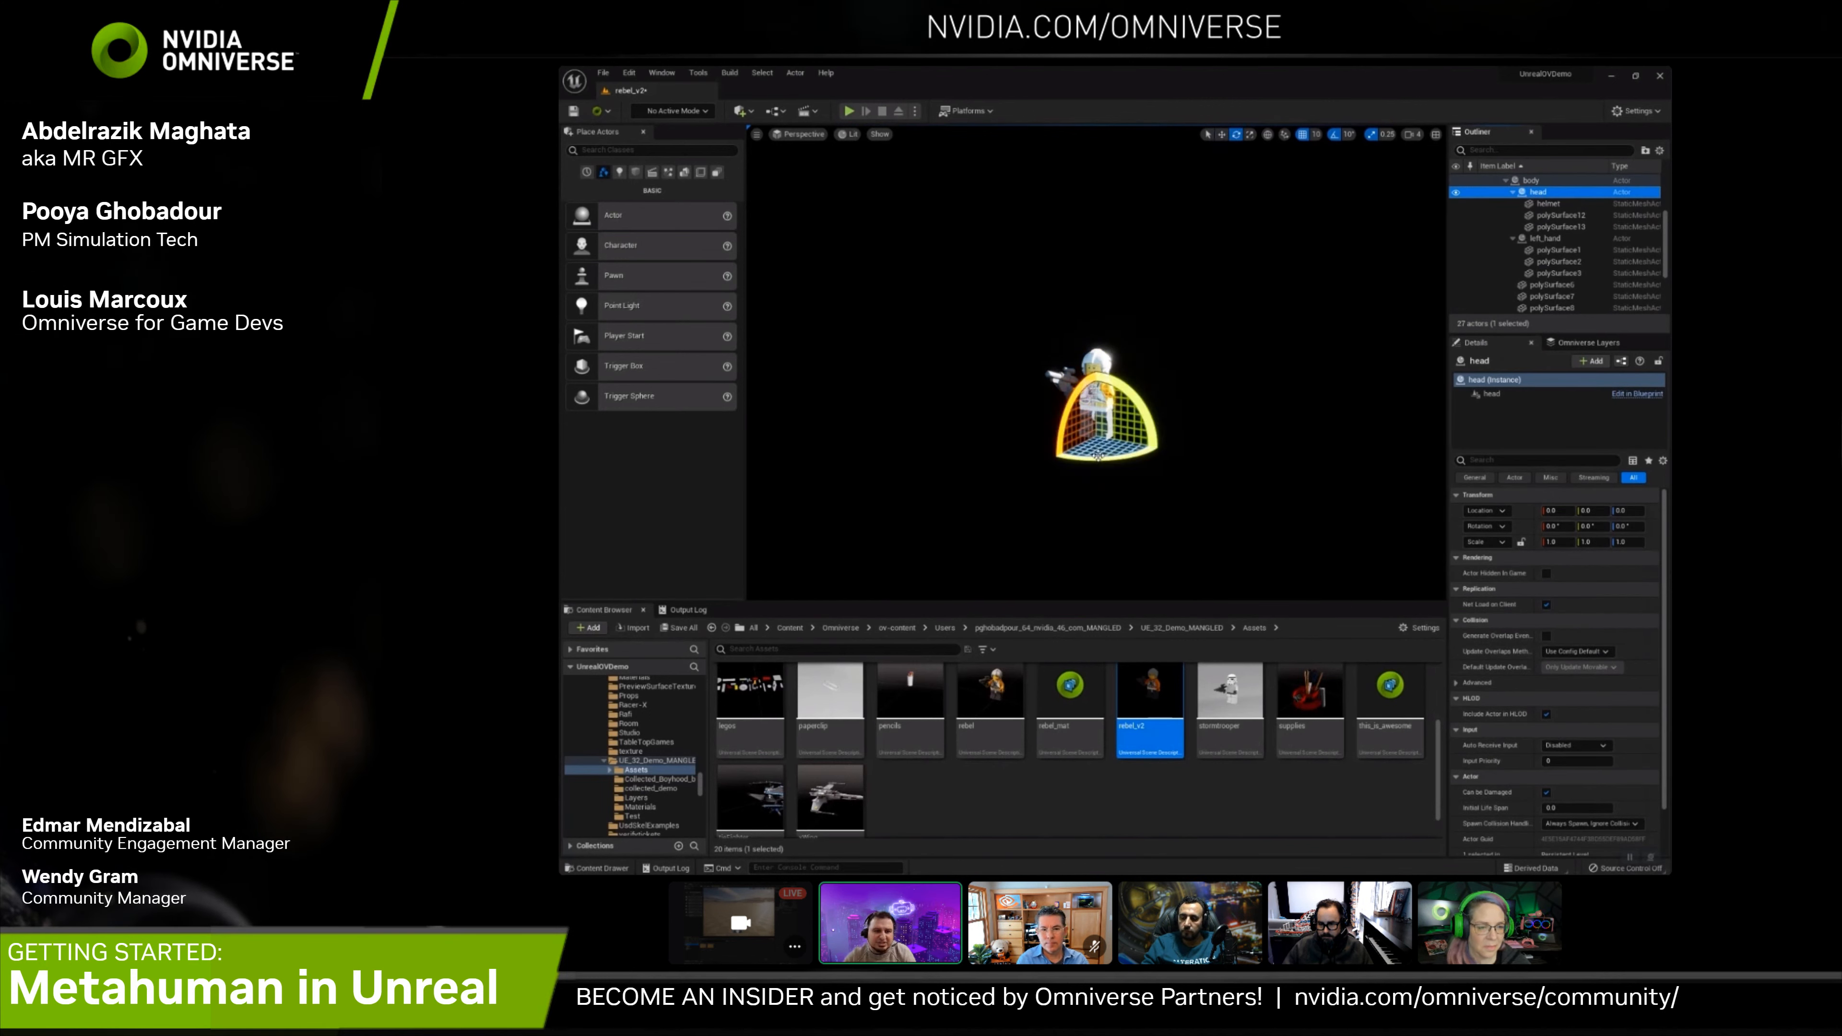
pyautogui.moveTo(1098, 455); pyautogui.dragTo(1023, 440)
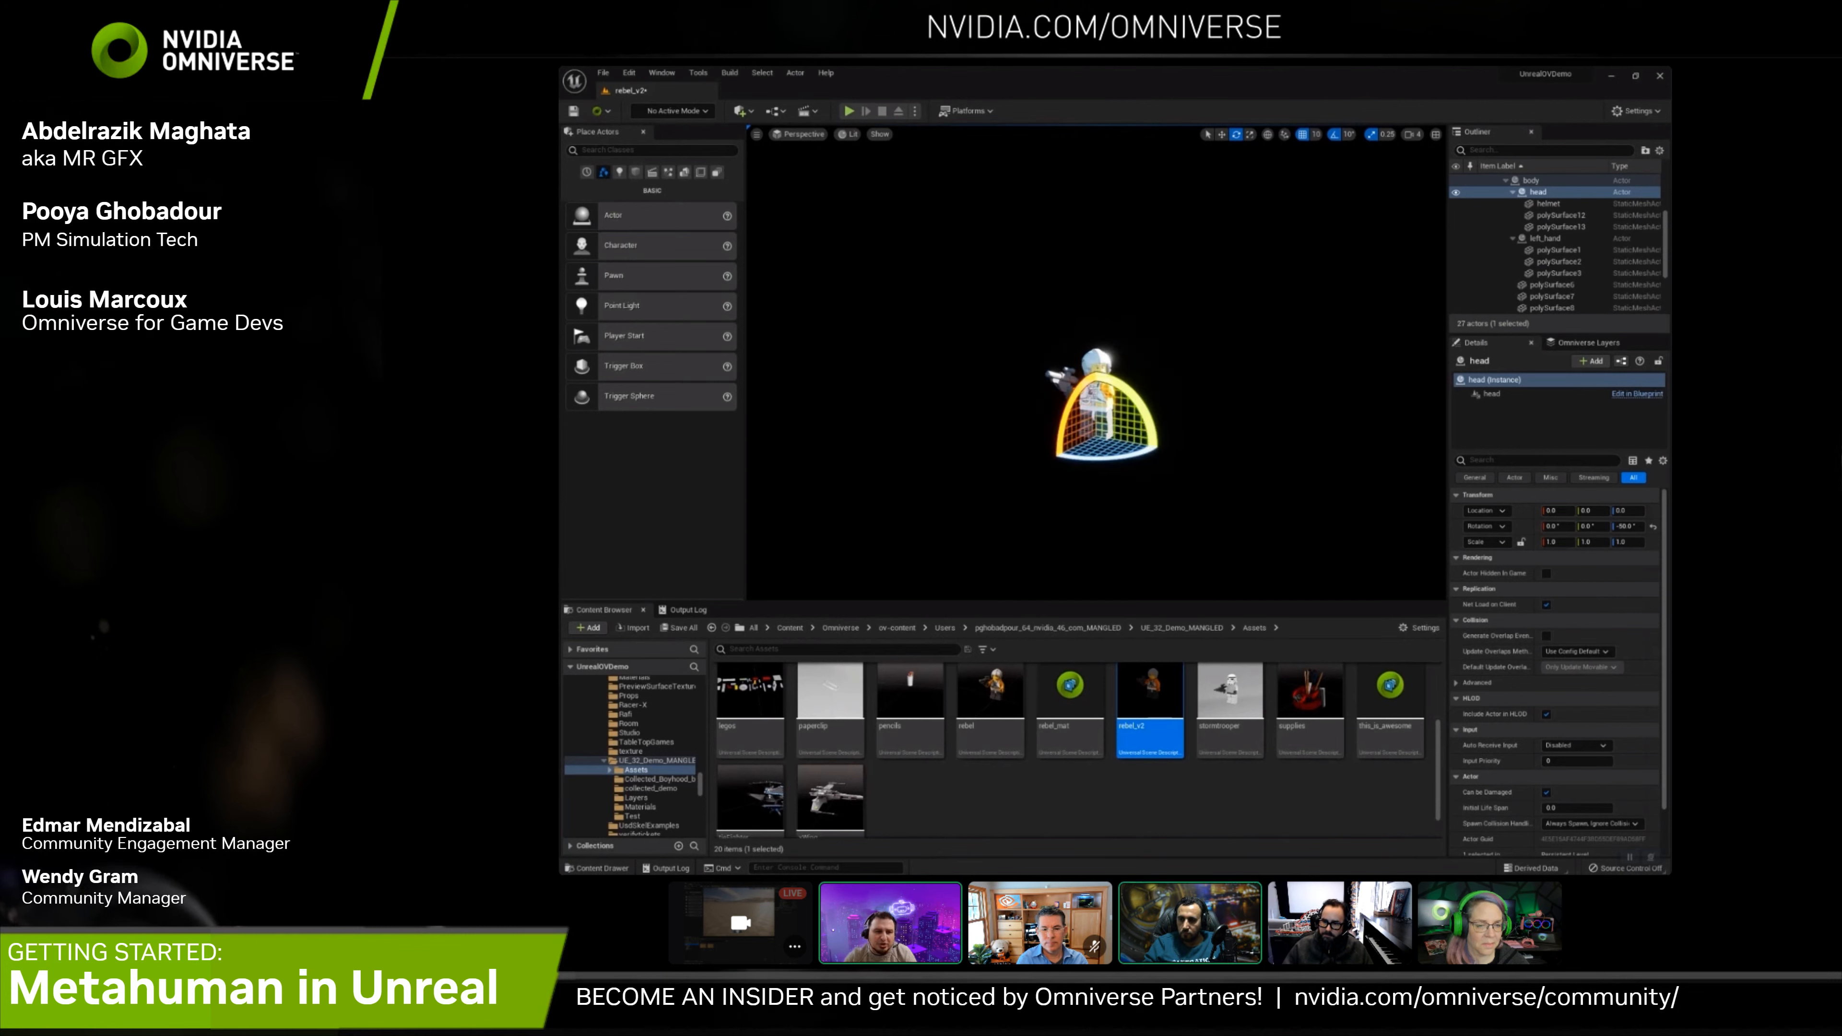
# Save the stage's root layer from the Omniverse layers list and switch to Omniverse Create
pyautogui.click(1588, 342)
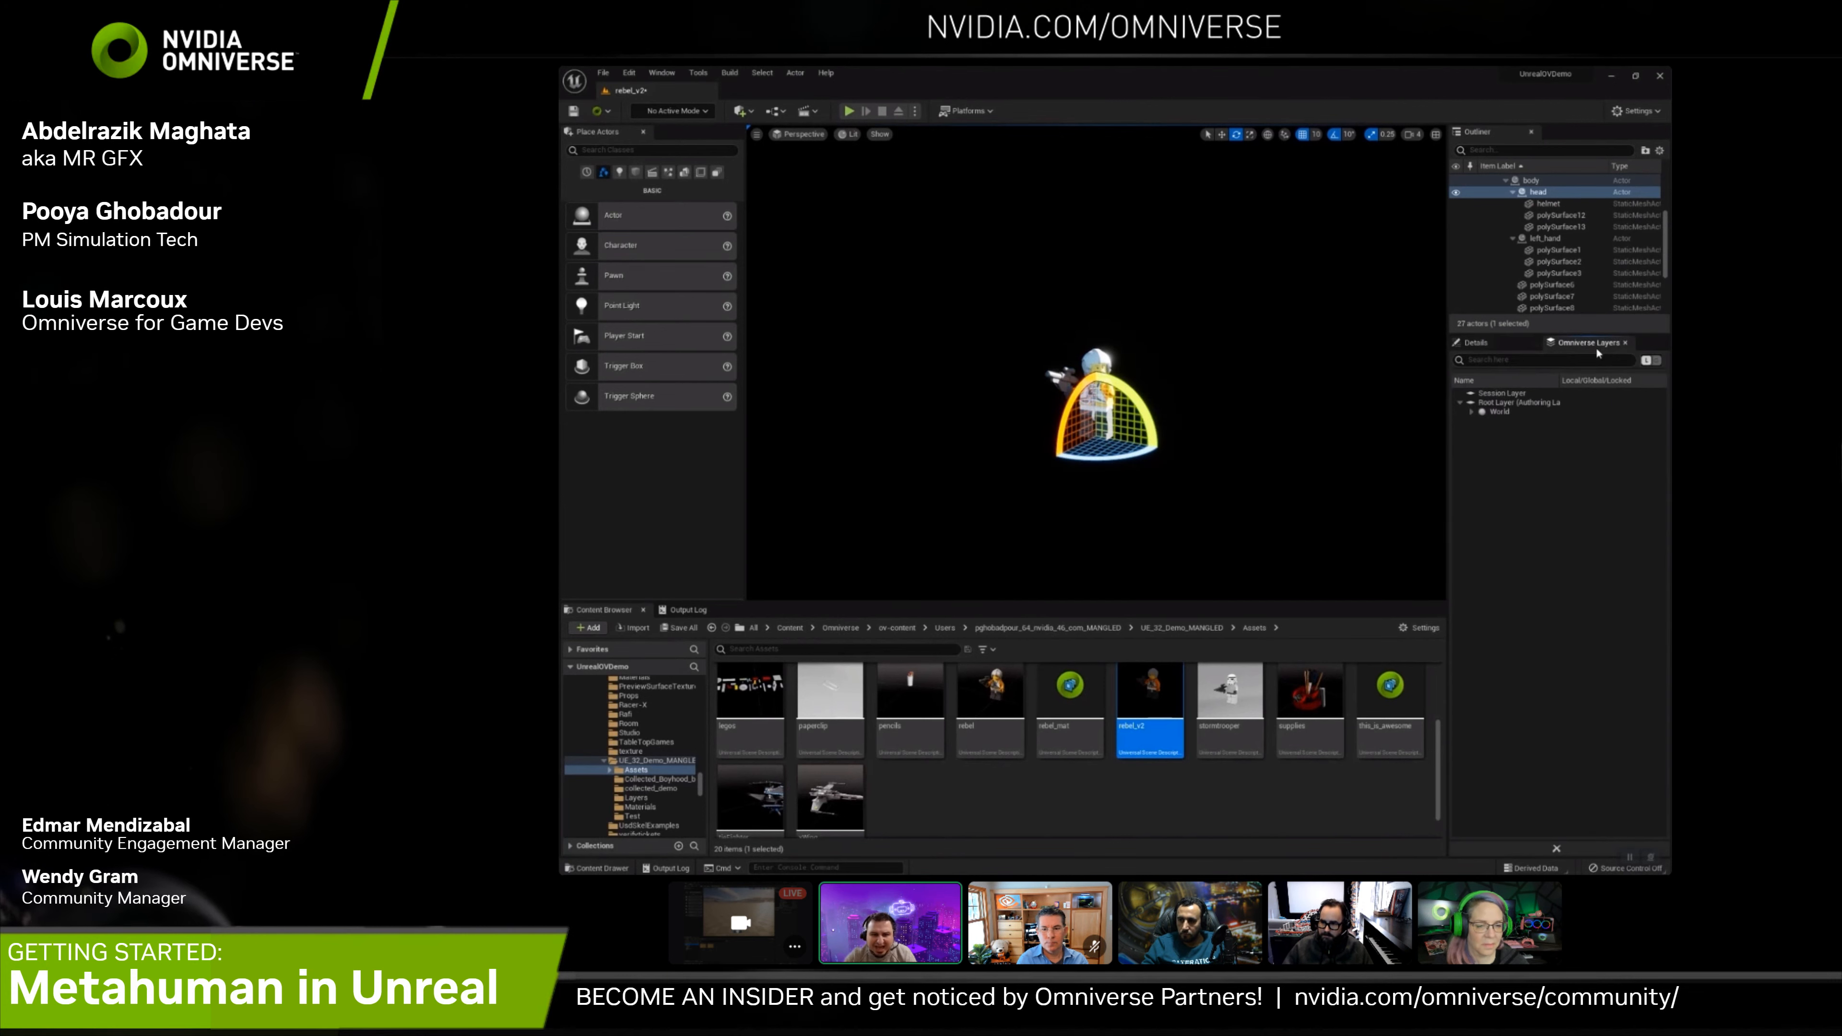
pyautogui.doubleClick(1506, 404)
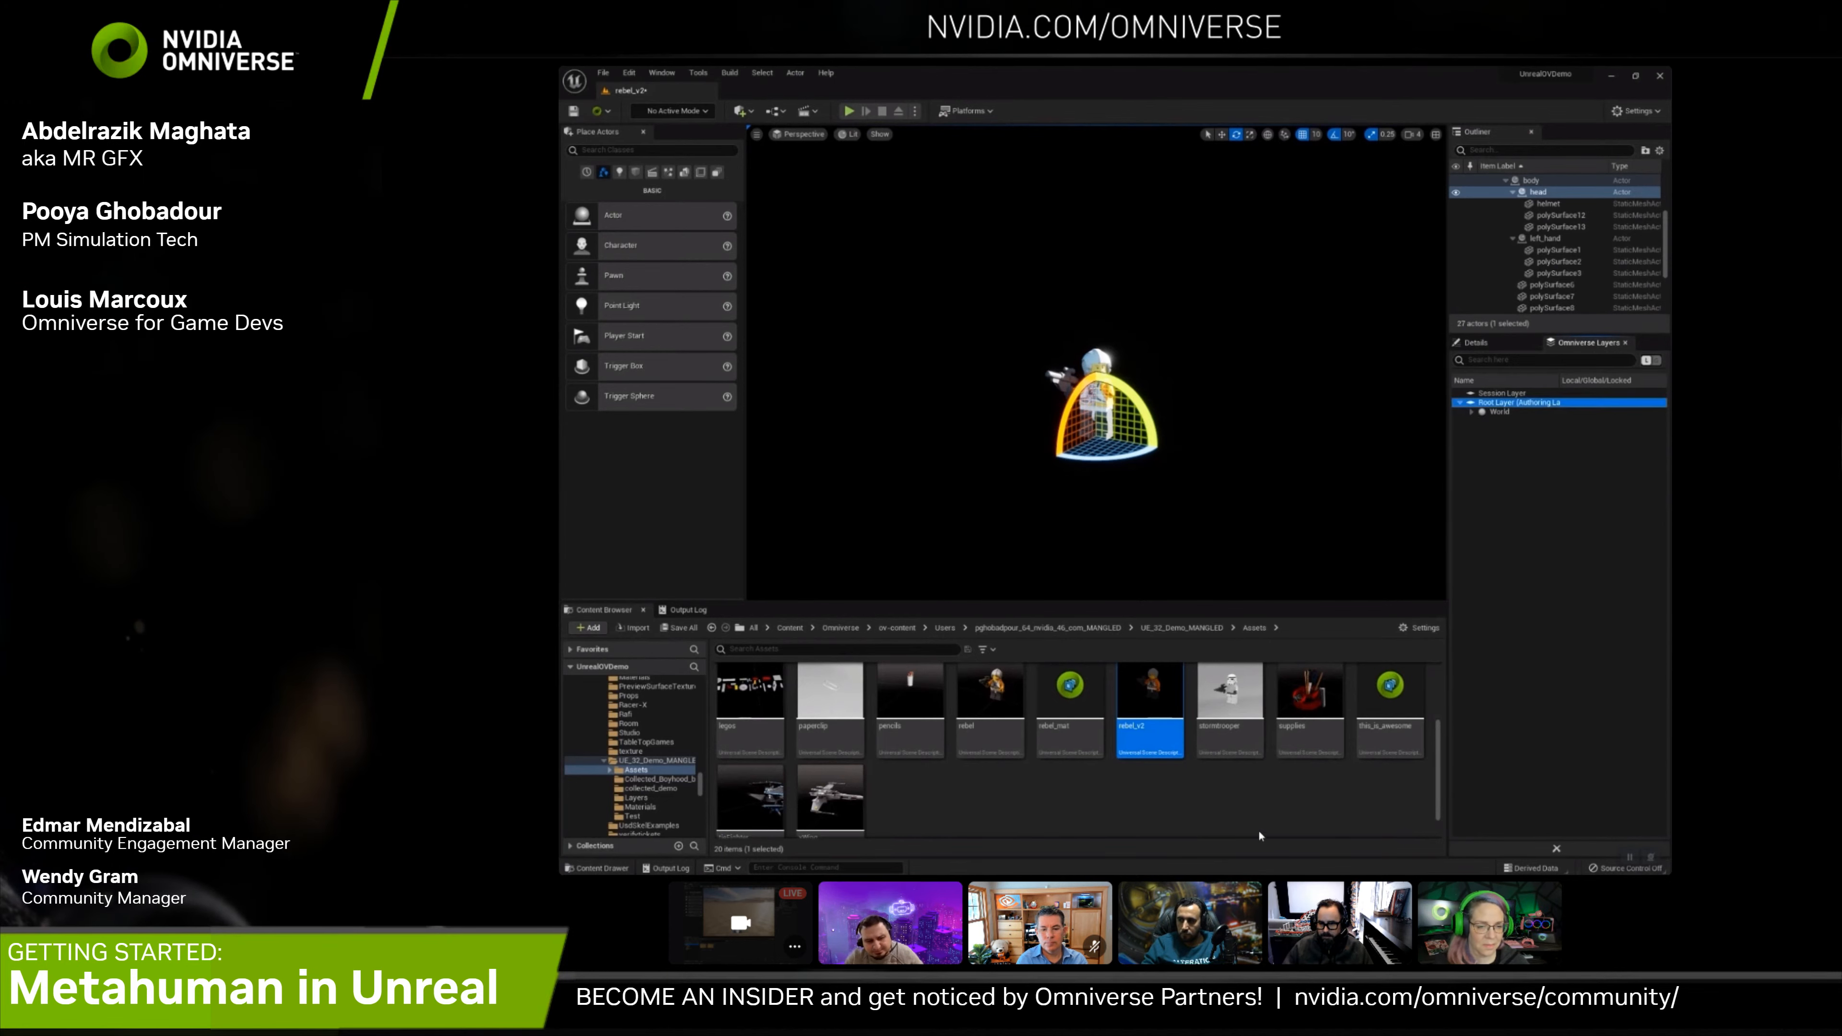
pyautogui.hotkey('alt', 'Tab')
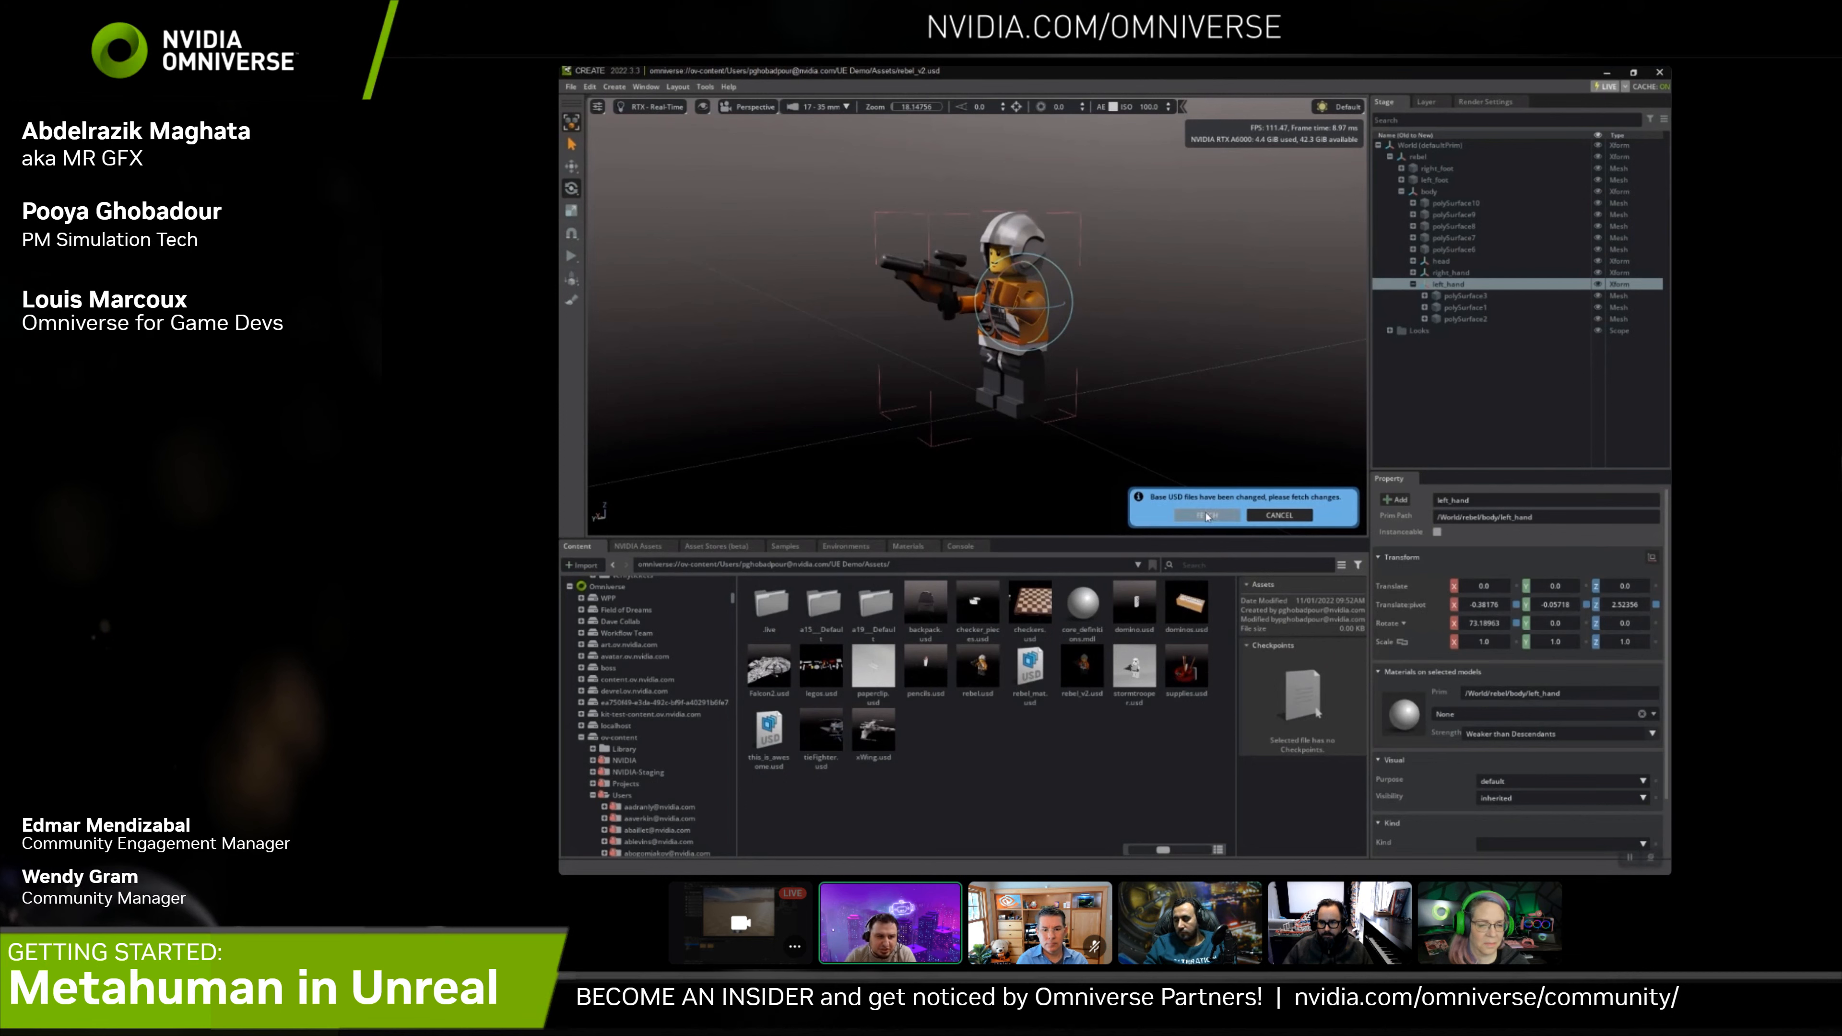
# Fetch the changed base USD files into the stage and inspect the updated rebel figure
pyautogui.click(1207, 515)
pyautogui.click(1153, 403)
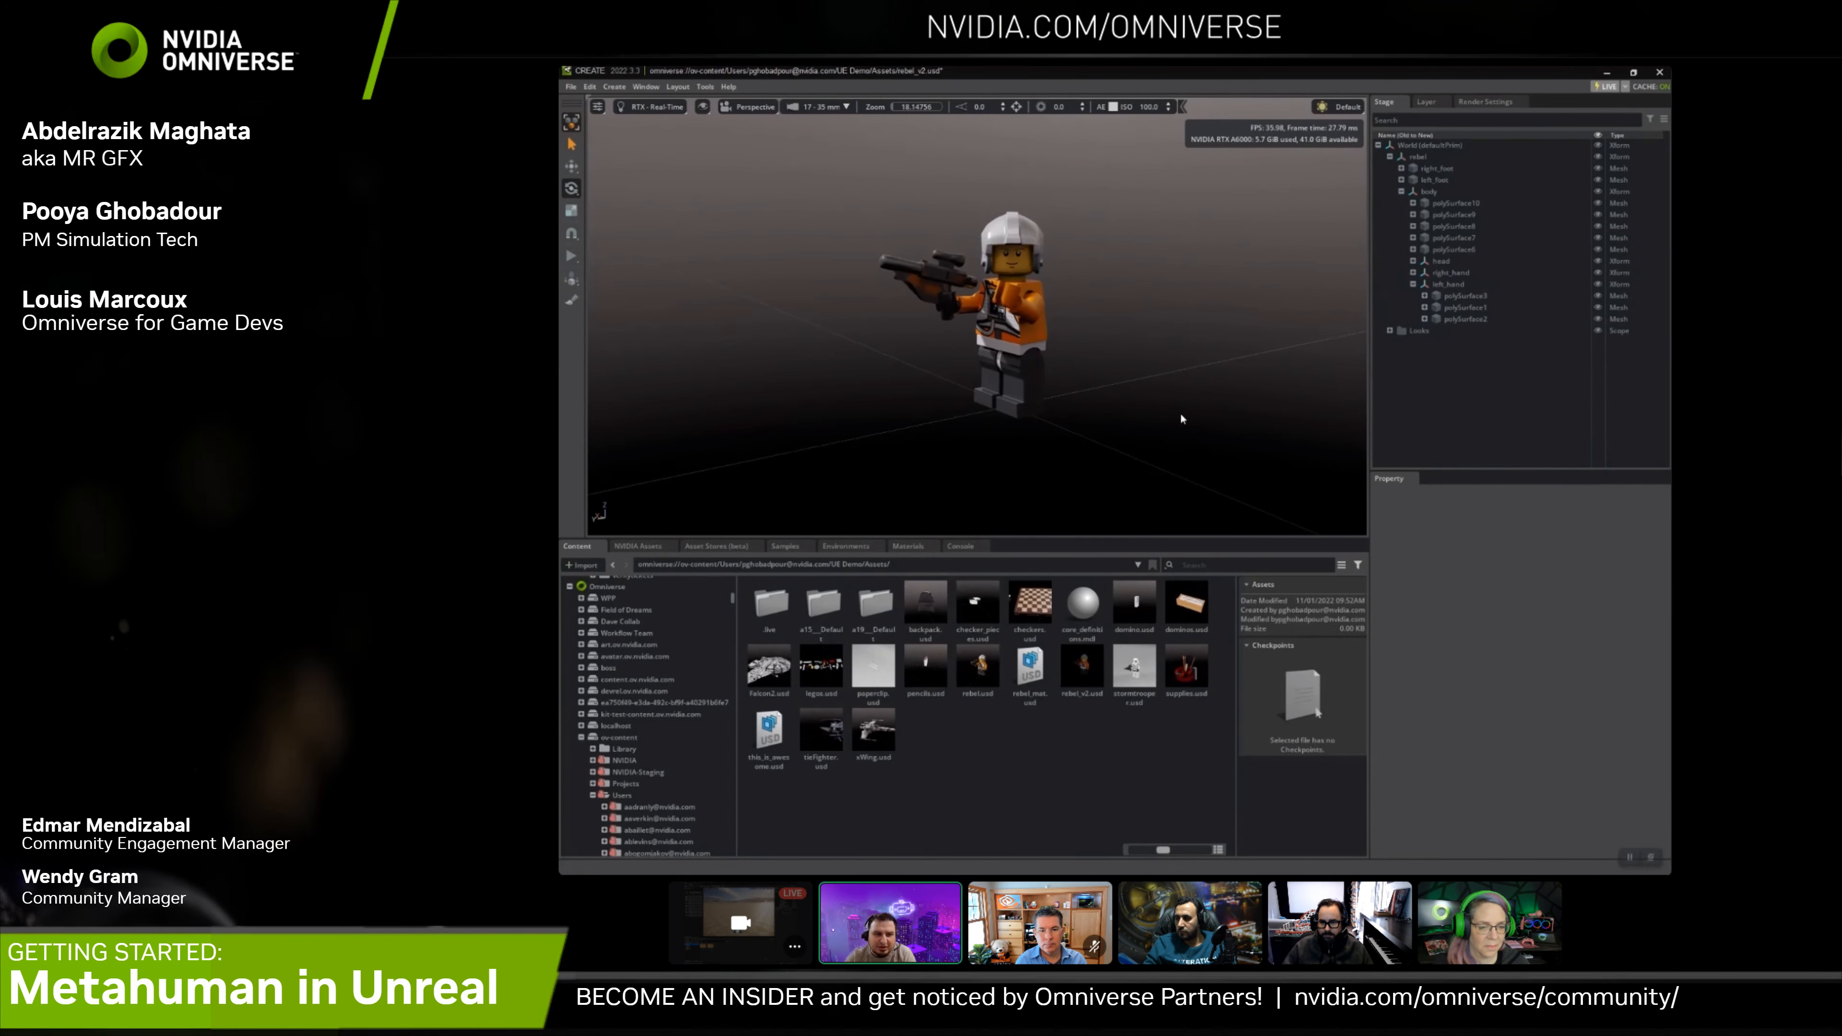
pyautogui.keyDown('alt'); pyautogui.moveTo(1180, 419); pyautogui.dragTo(1135, 421); pyautogui.keyUp('alt')
pyautogui.moveTo(1127, 422); pyautogui.dragTo(1129, 434, button='middle')
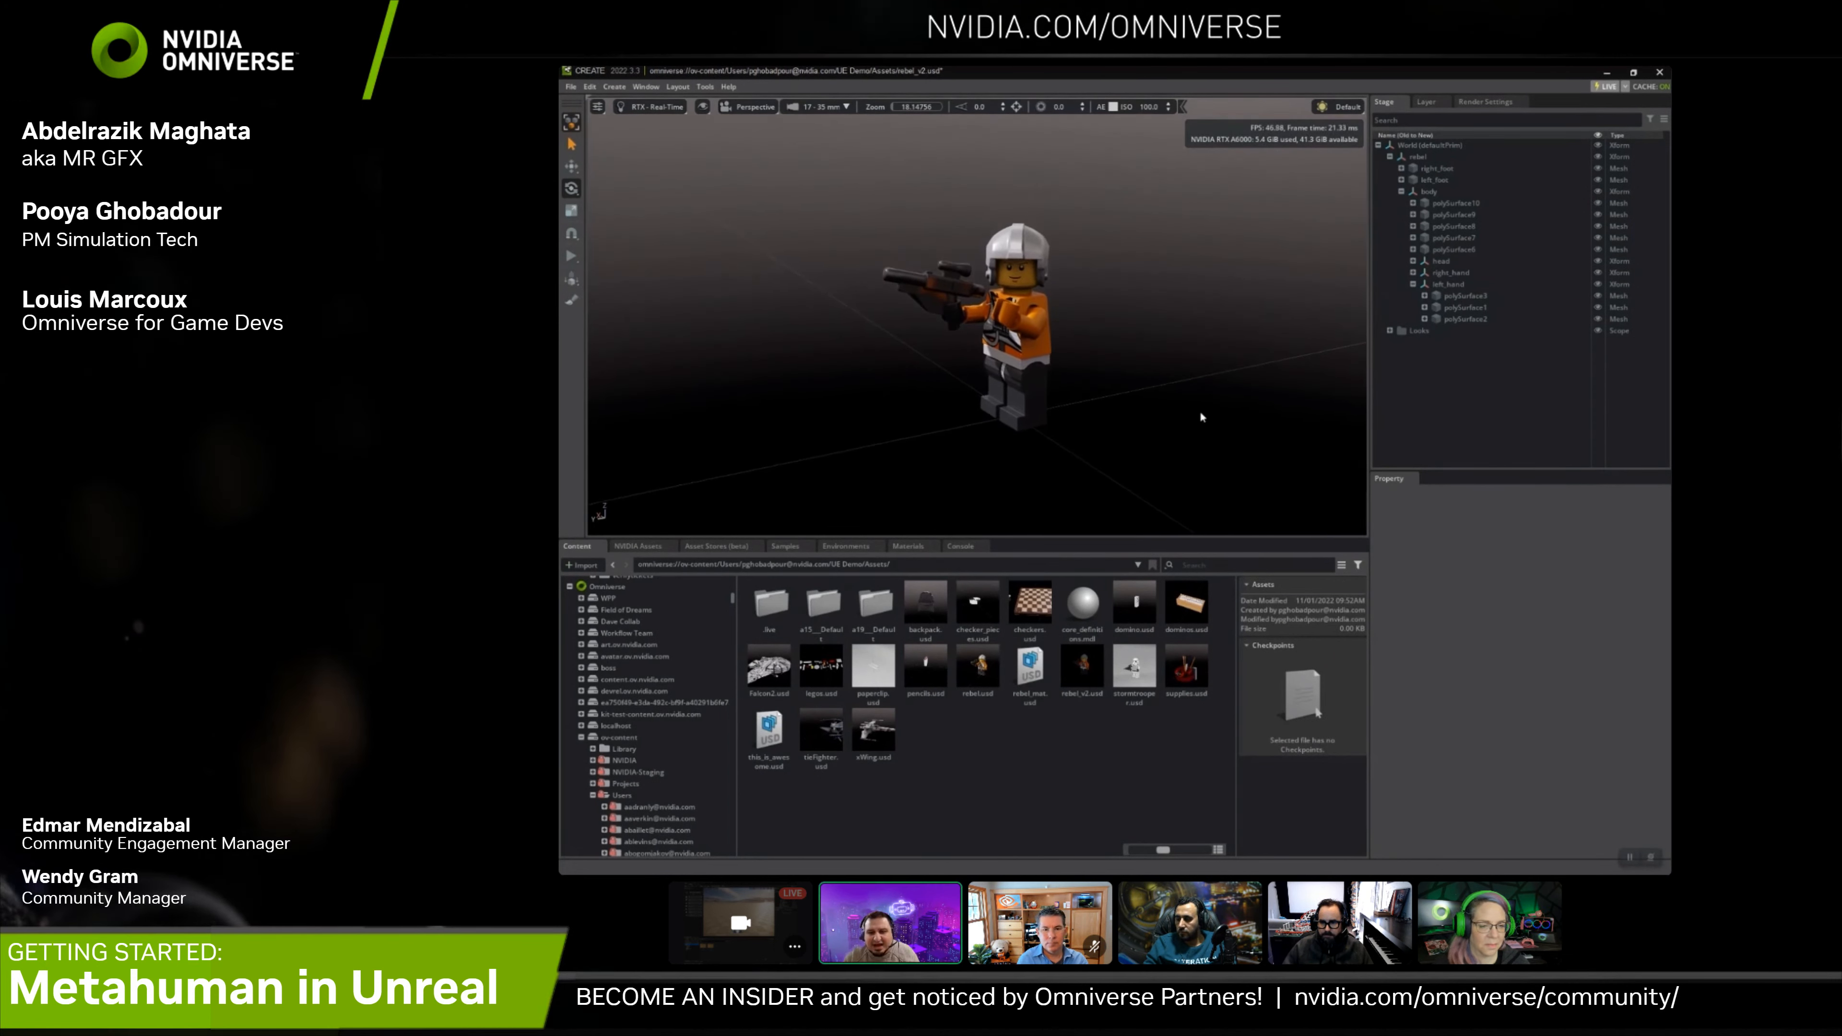
# Create a new live session named "live" for rebel_v2.usd, then switch to Unreal Editor and join that session
pyautogui.click(1611, 90)
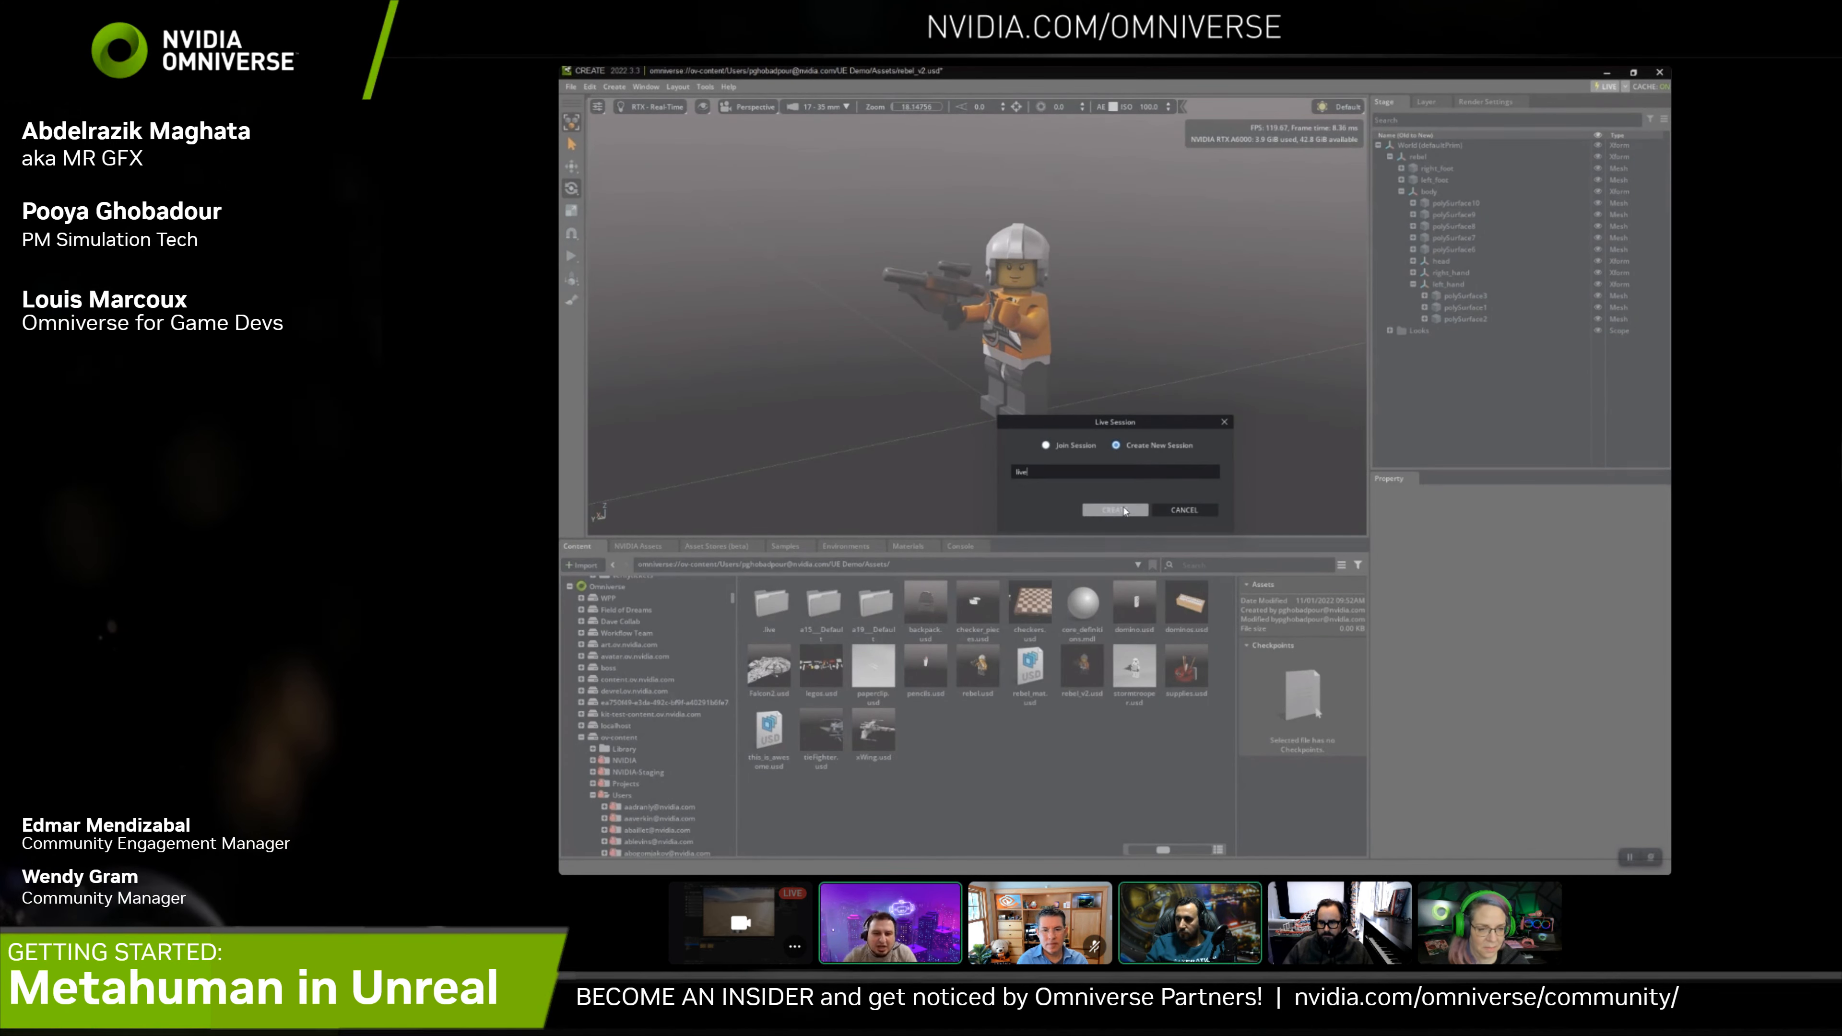
pyautogui.click(1115, 510)
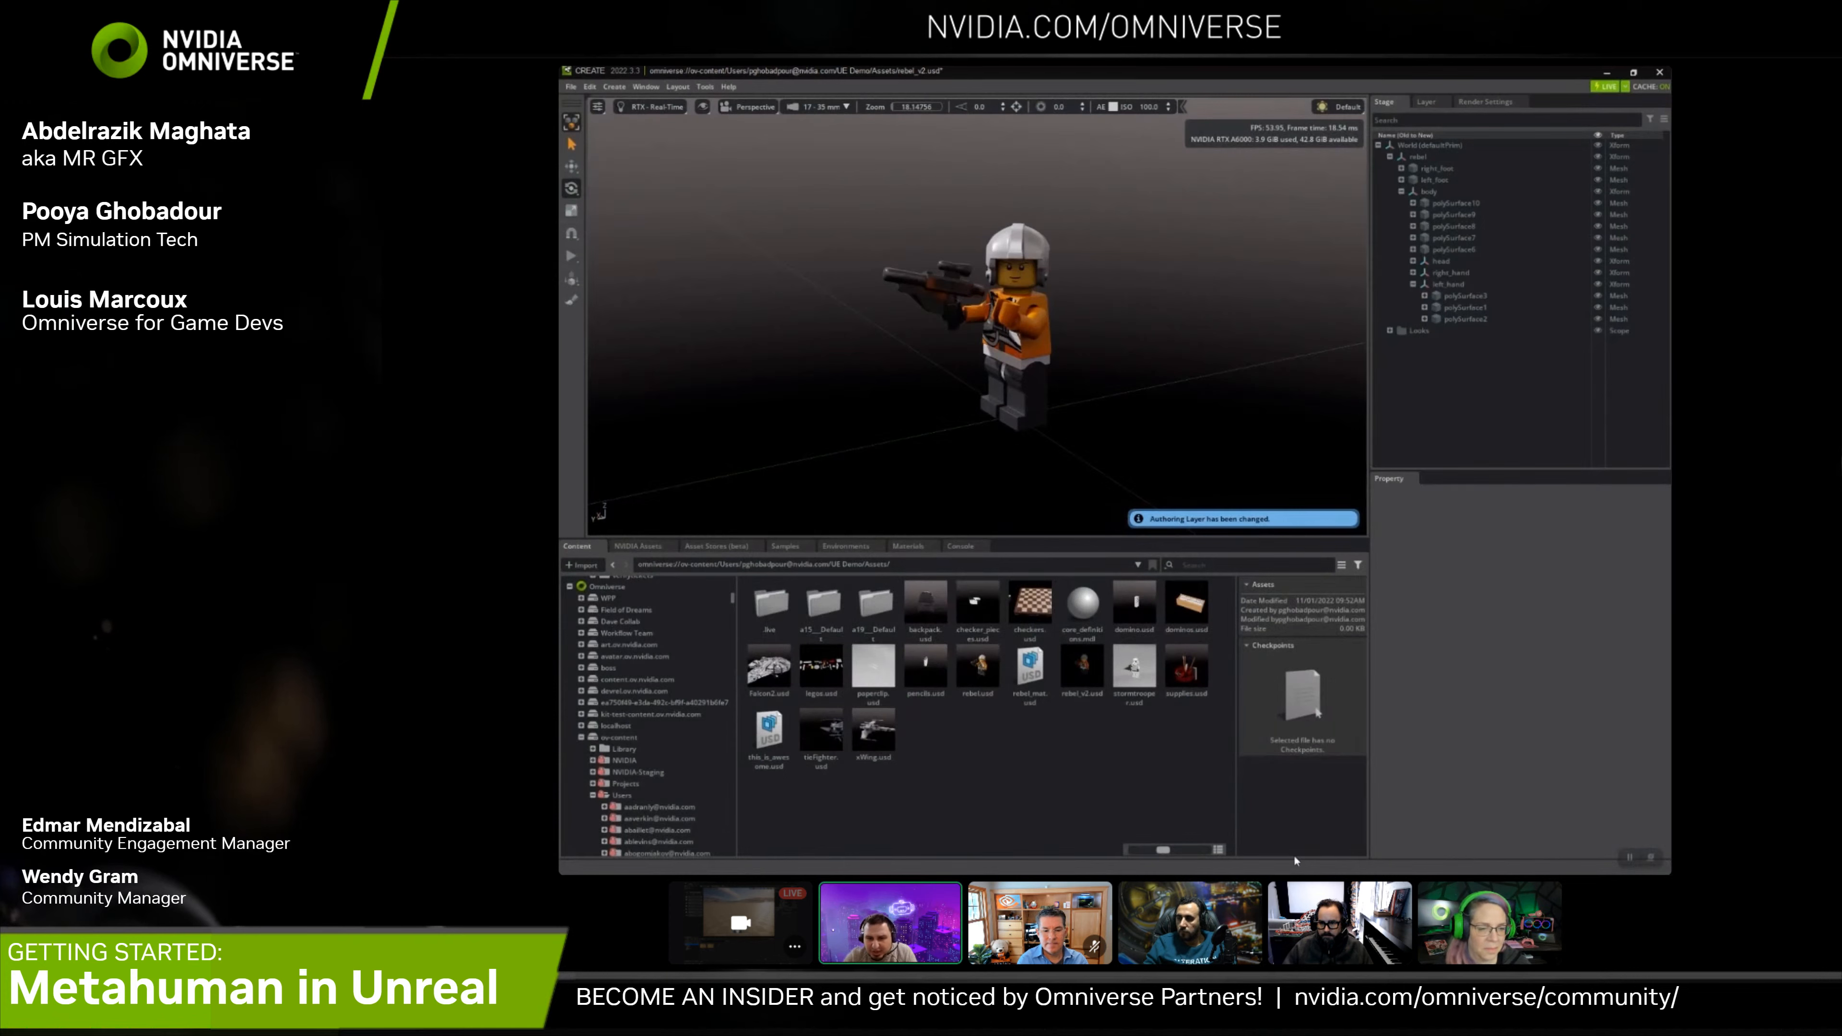
pyautogui.hotkey('alt', 'Tab')
pyautogui.click(892, 245)
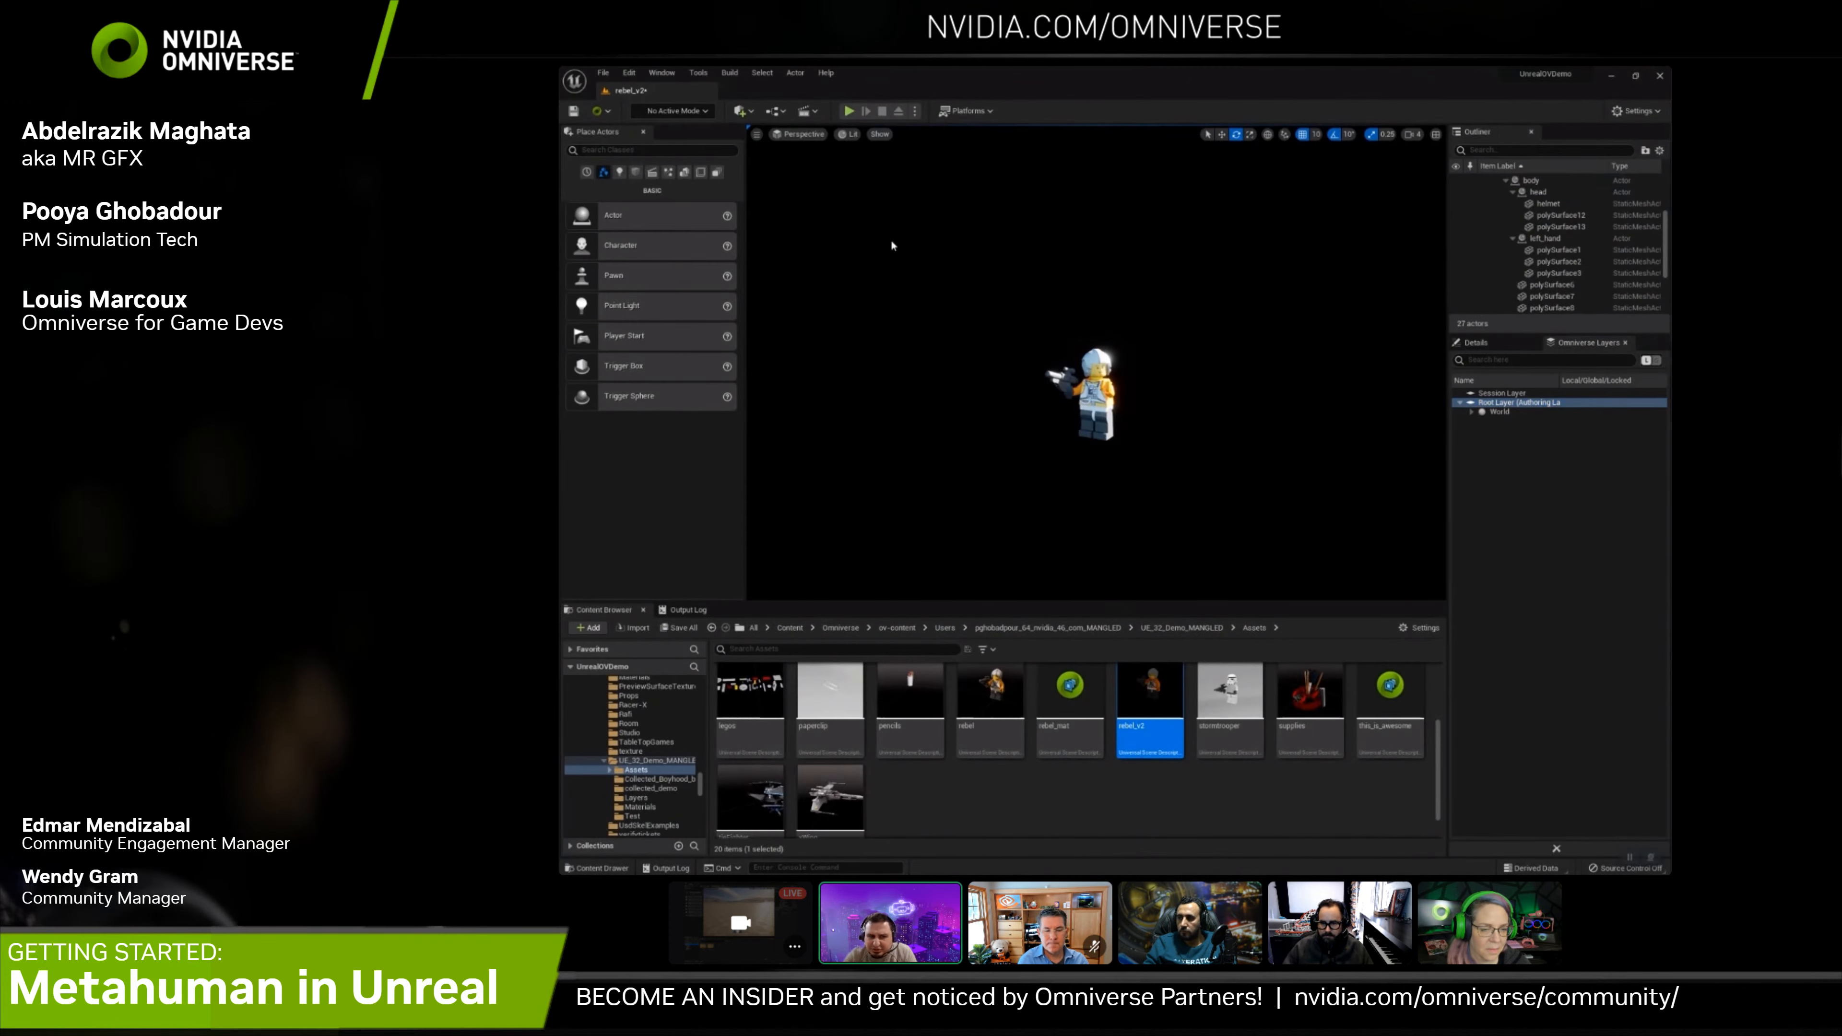
pyautogui.click(606, 111)
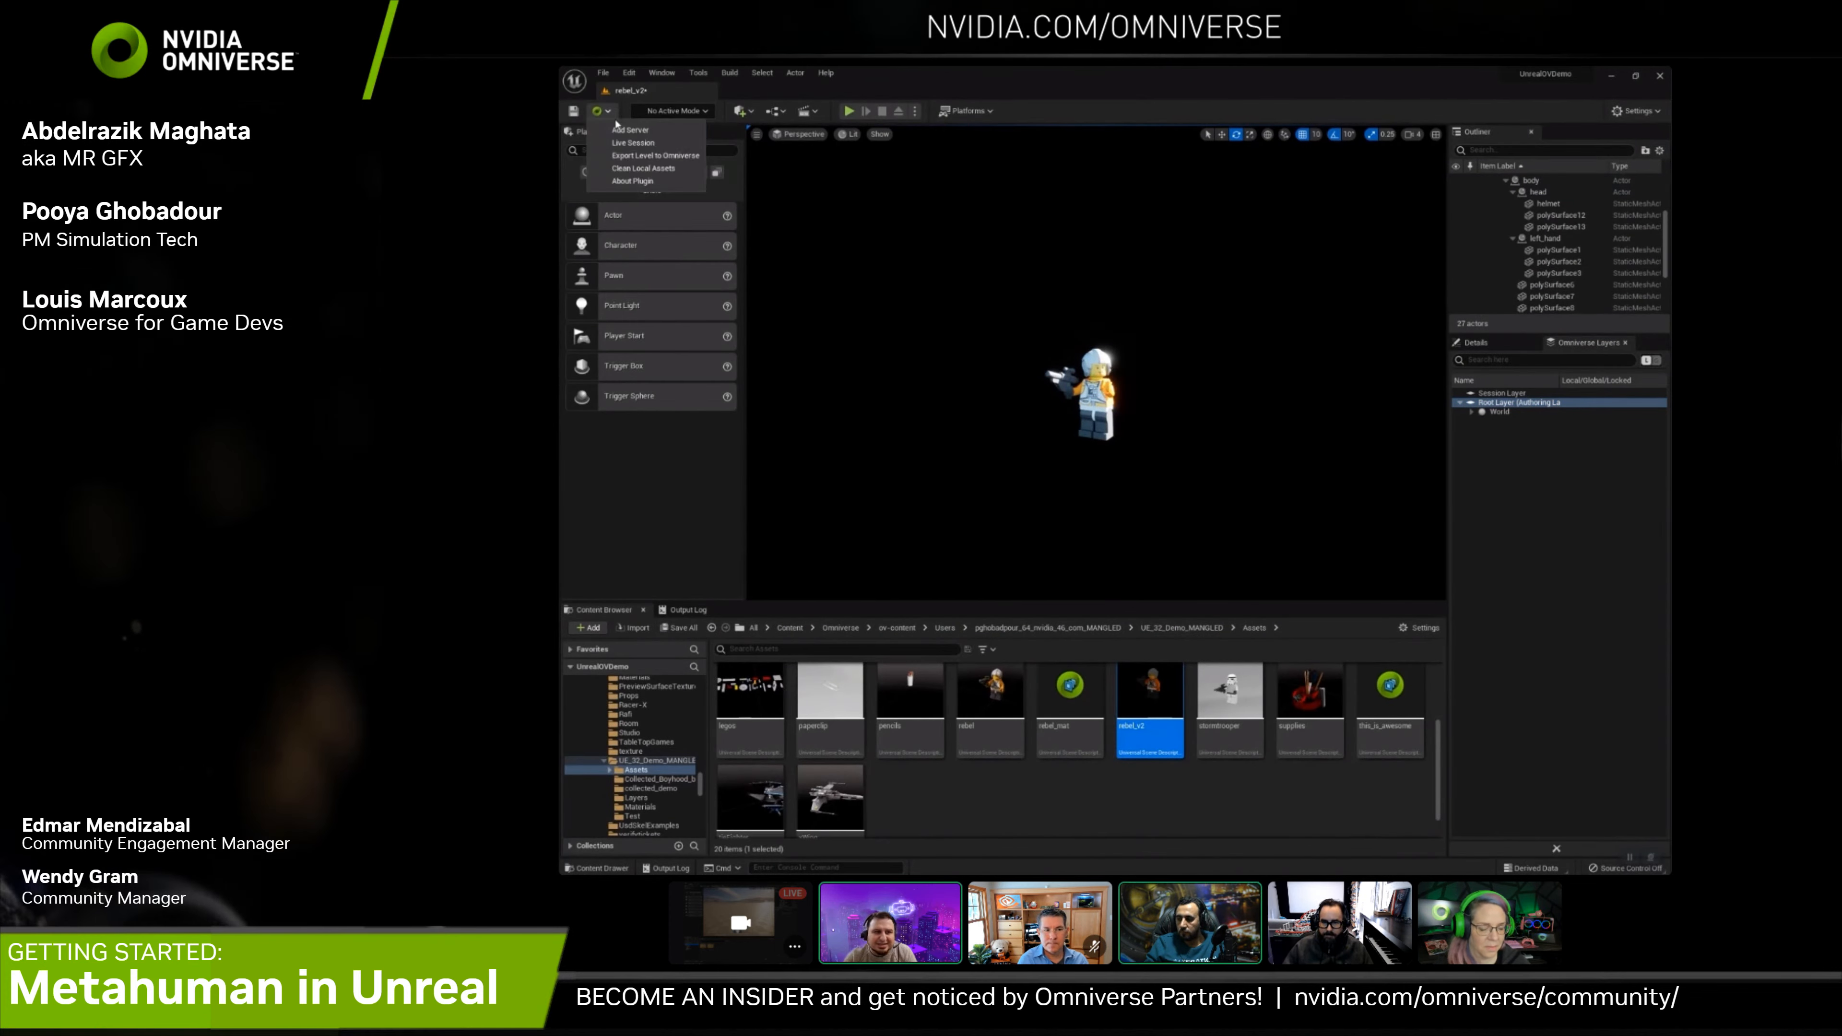
pyautogui.click(628, 145)
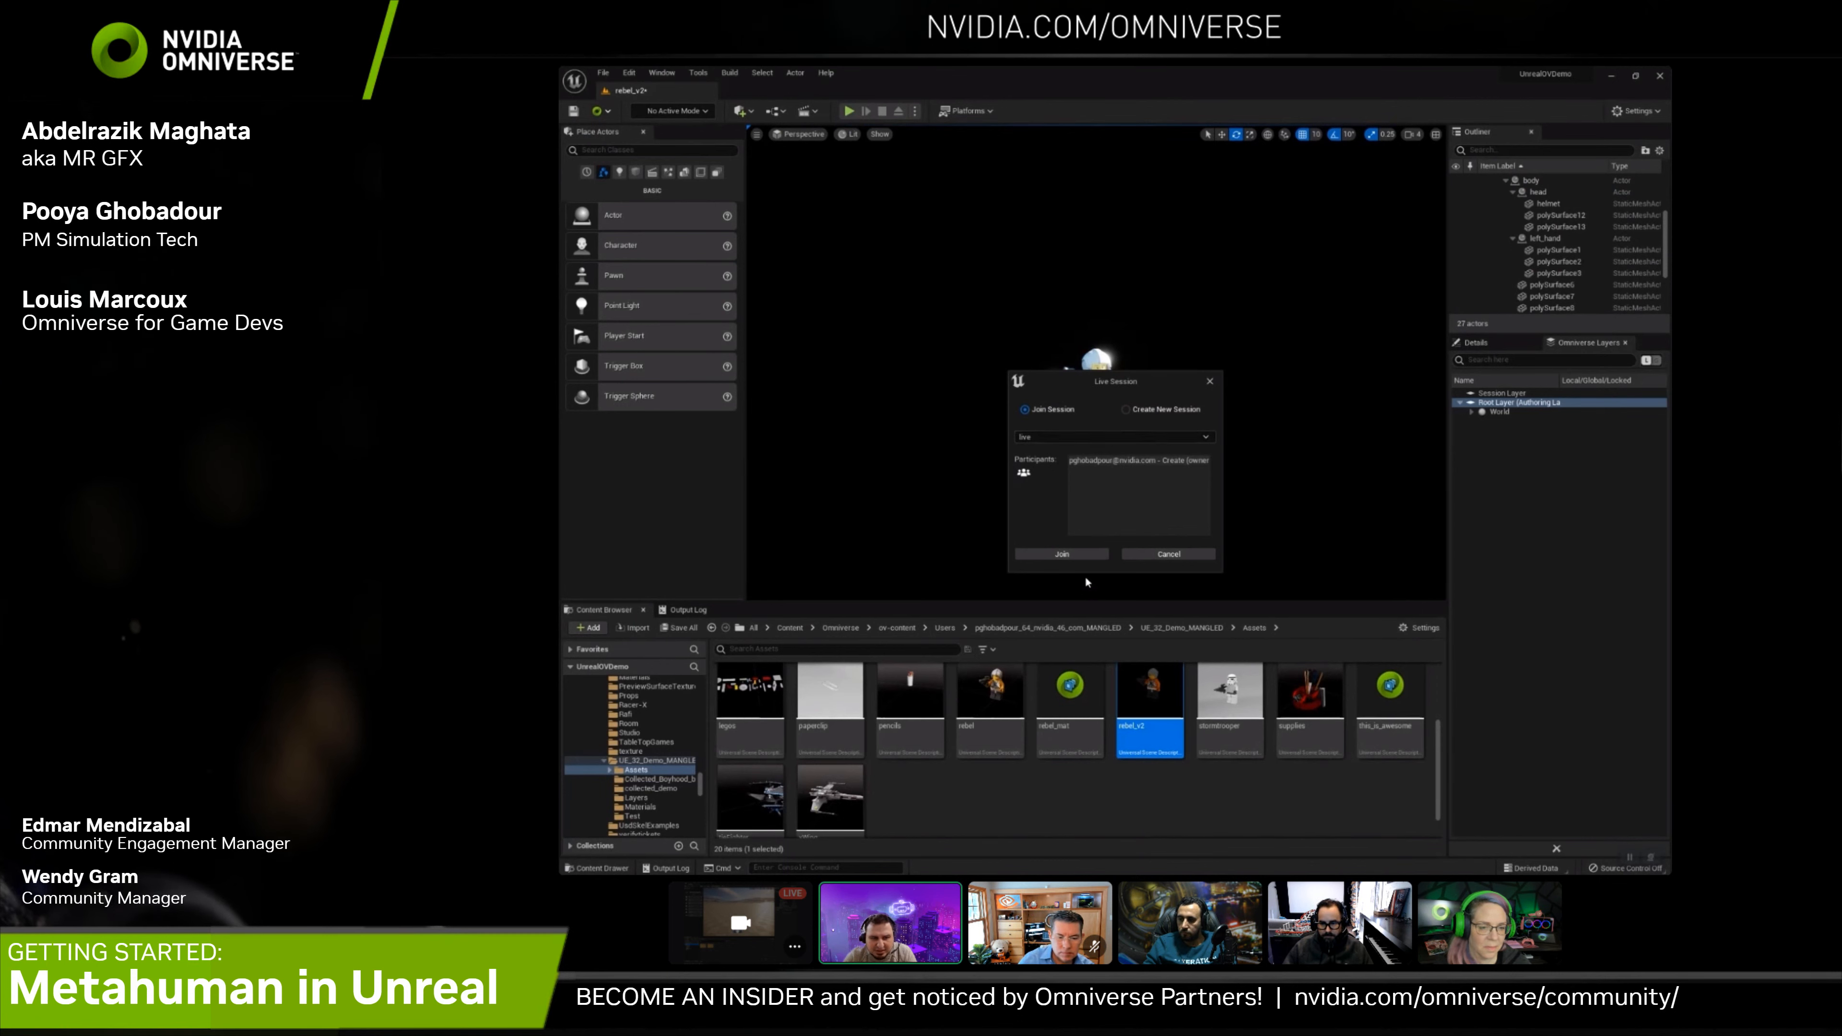
pyautogui.click(1081, 555)
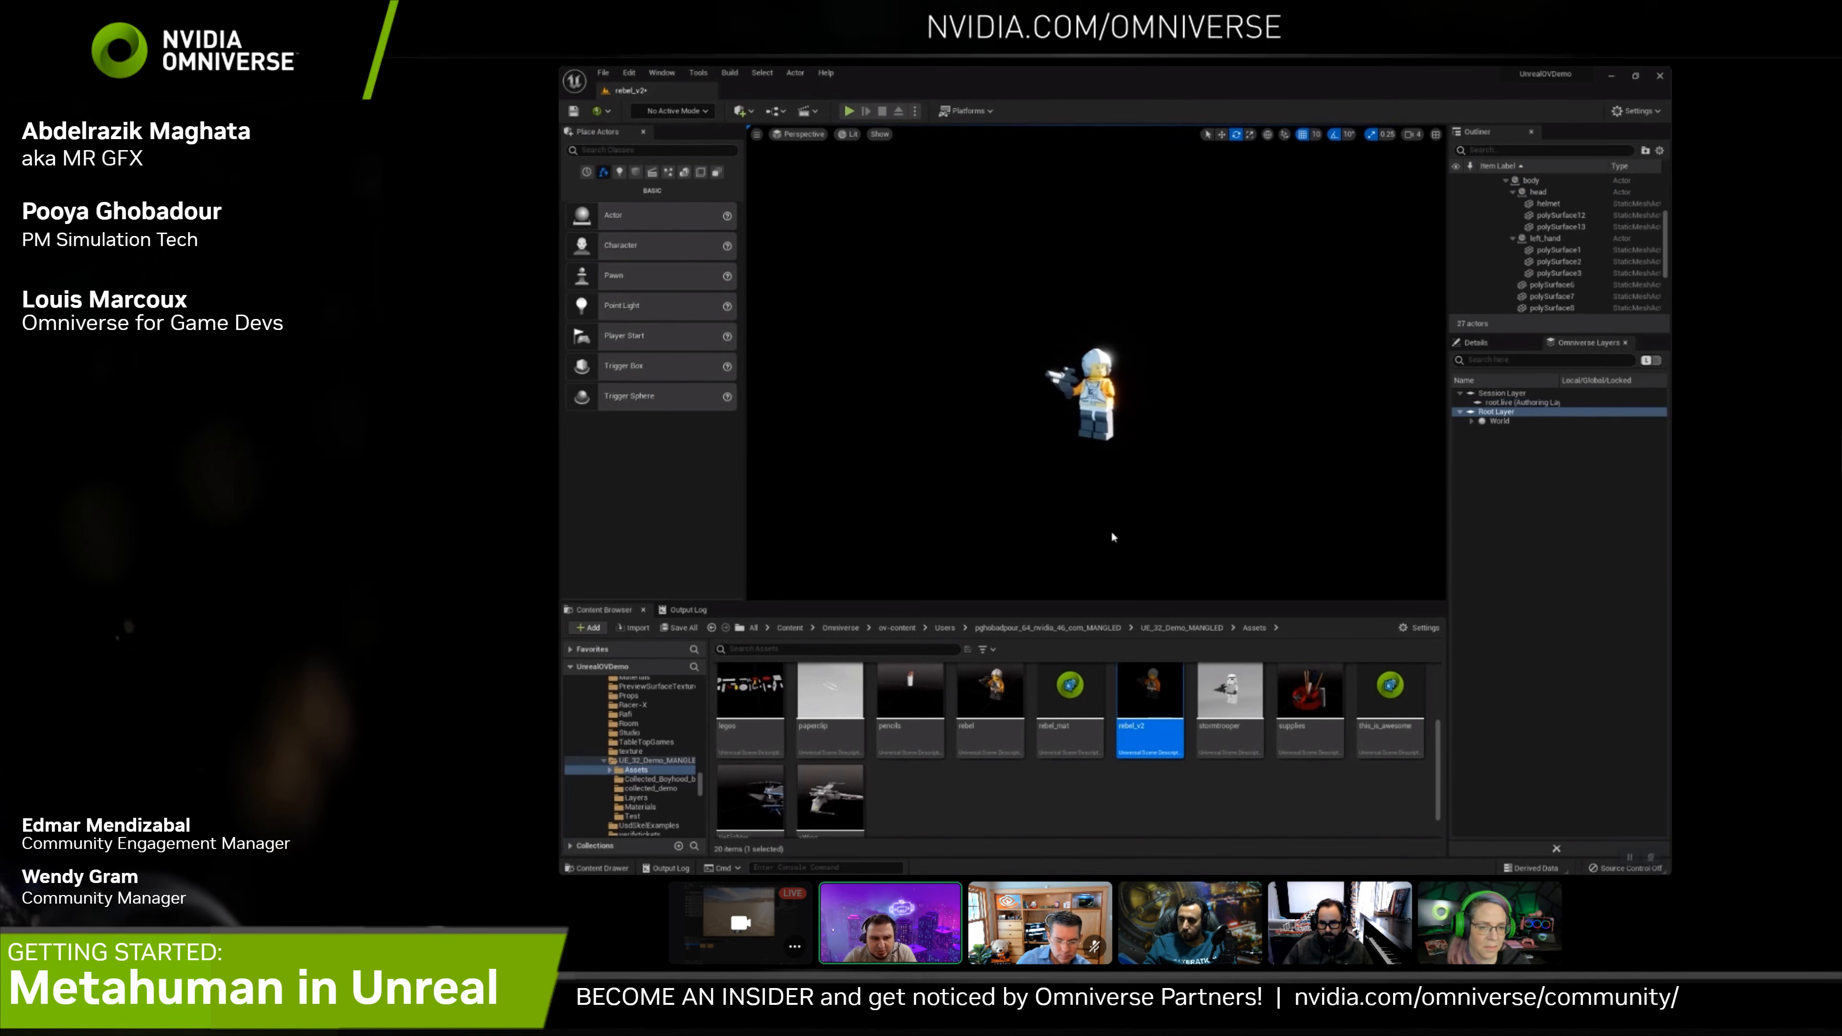
# Arrange the Unreal Editor window above the Omniverse Create window and widen it to nearly the full screen width
pyautogui.click(1636, 77)
pyautogui.moveTo(1519, 273); pyautogui.dragTo(913, 113)
pyautogui.click(1632, 72)
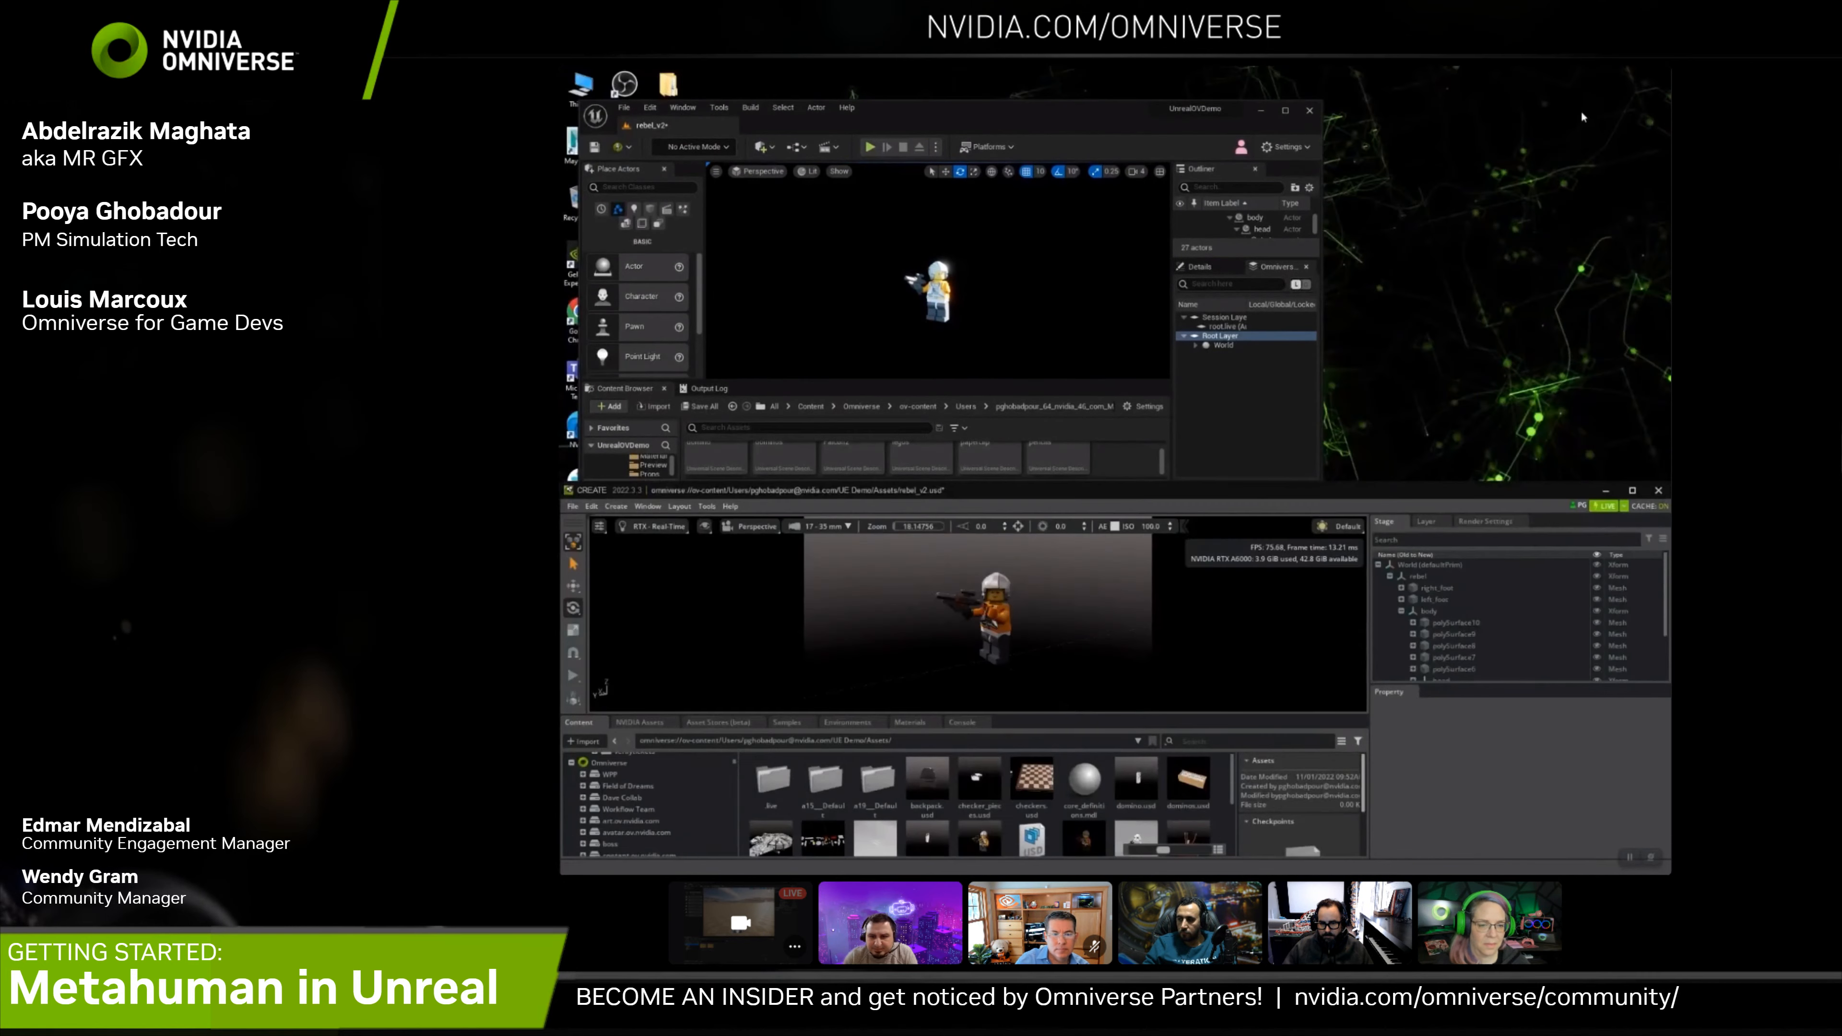
pyautogui.moveTo(1095, 117); pyautogui.dragTo(1081, 91)
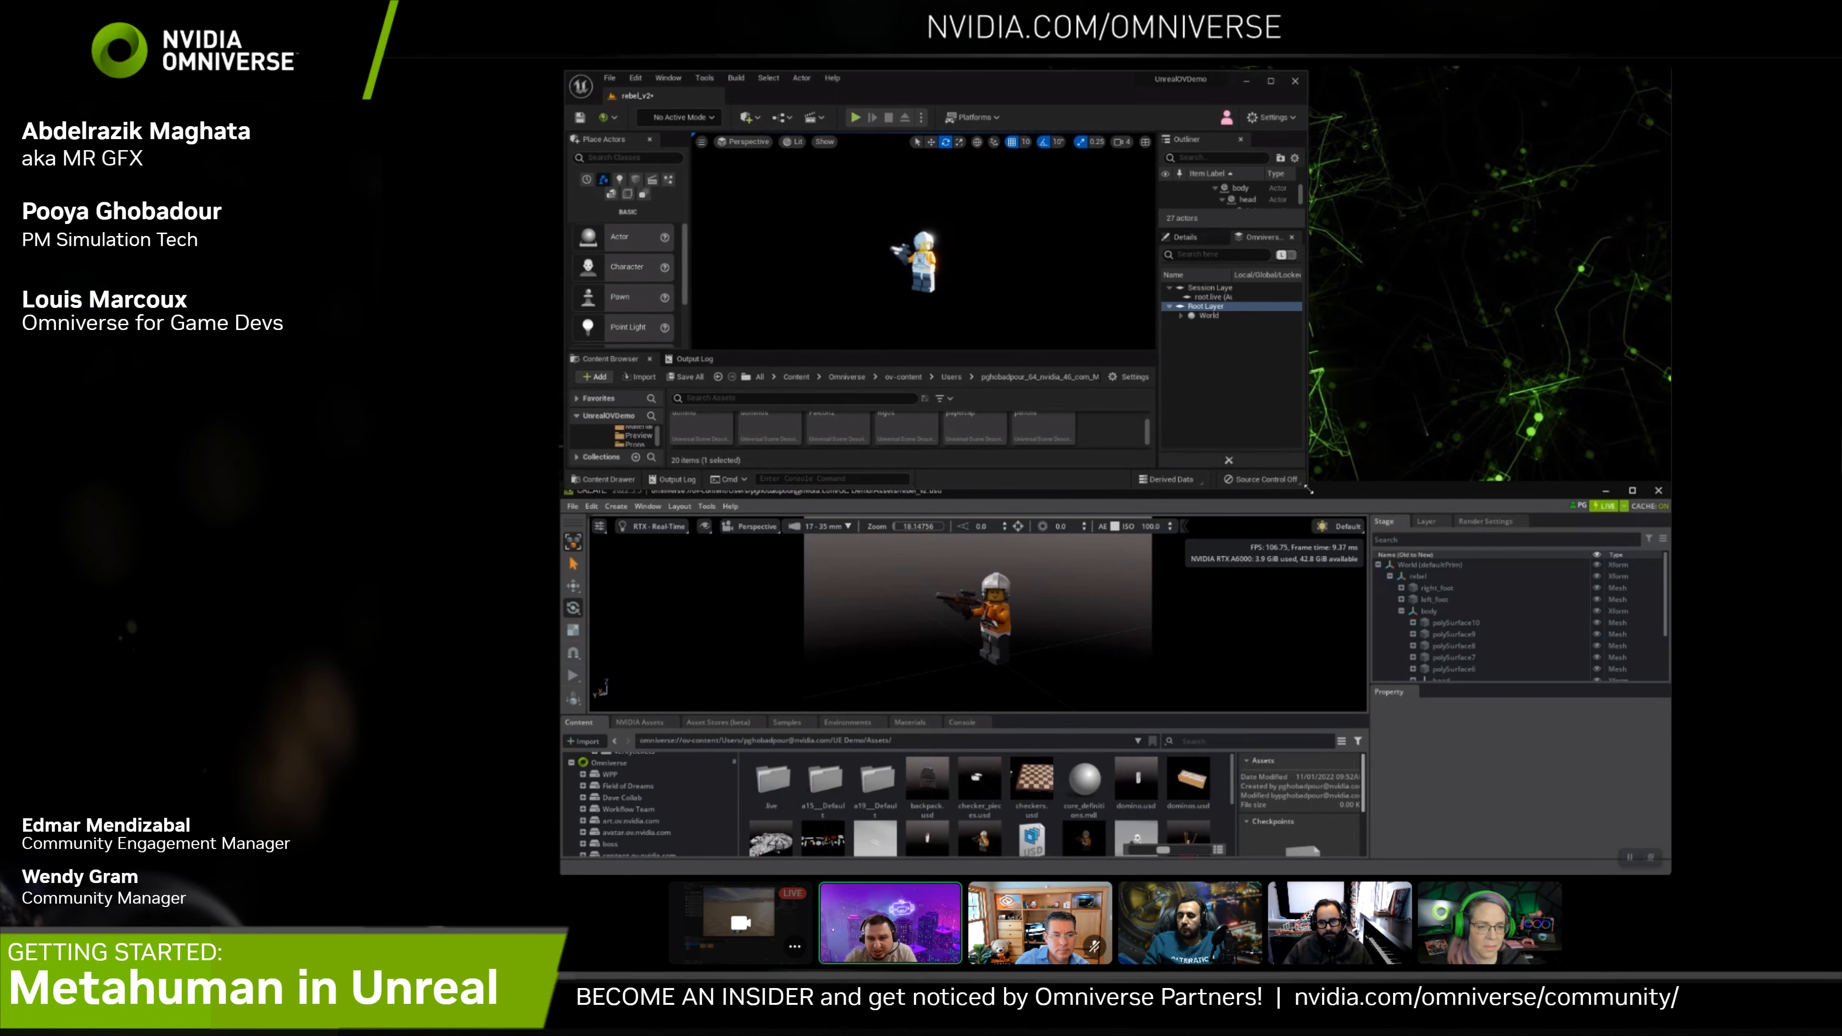
pyautogui.moveTo(1310, 491); pyautogui.dragTo(1660, 477)
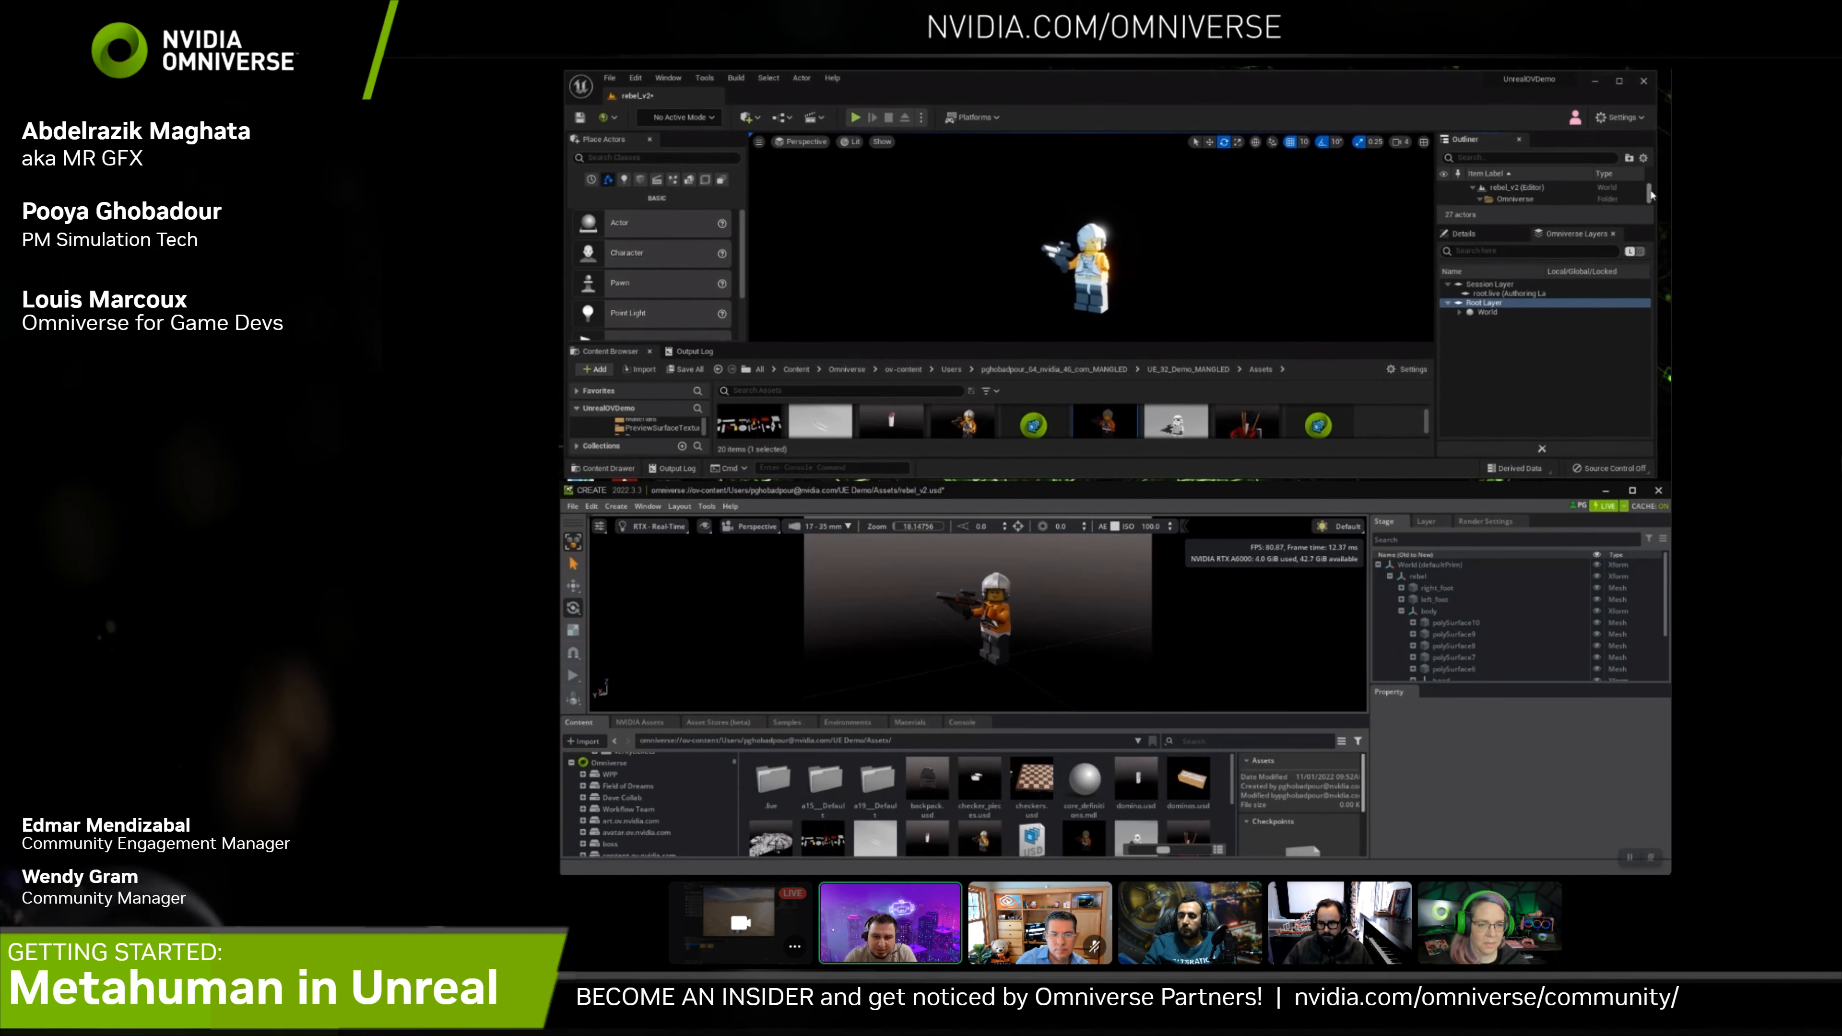
# Enlarge Unreal's Outliner and move the World actor a short distance sideways in the viewport
pyautogui.scroll(-1, 1558, 198)
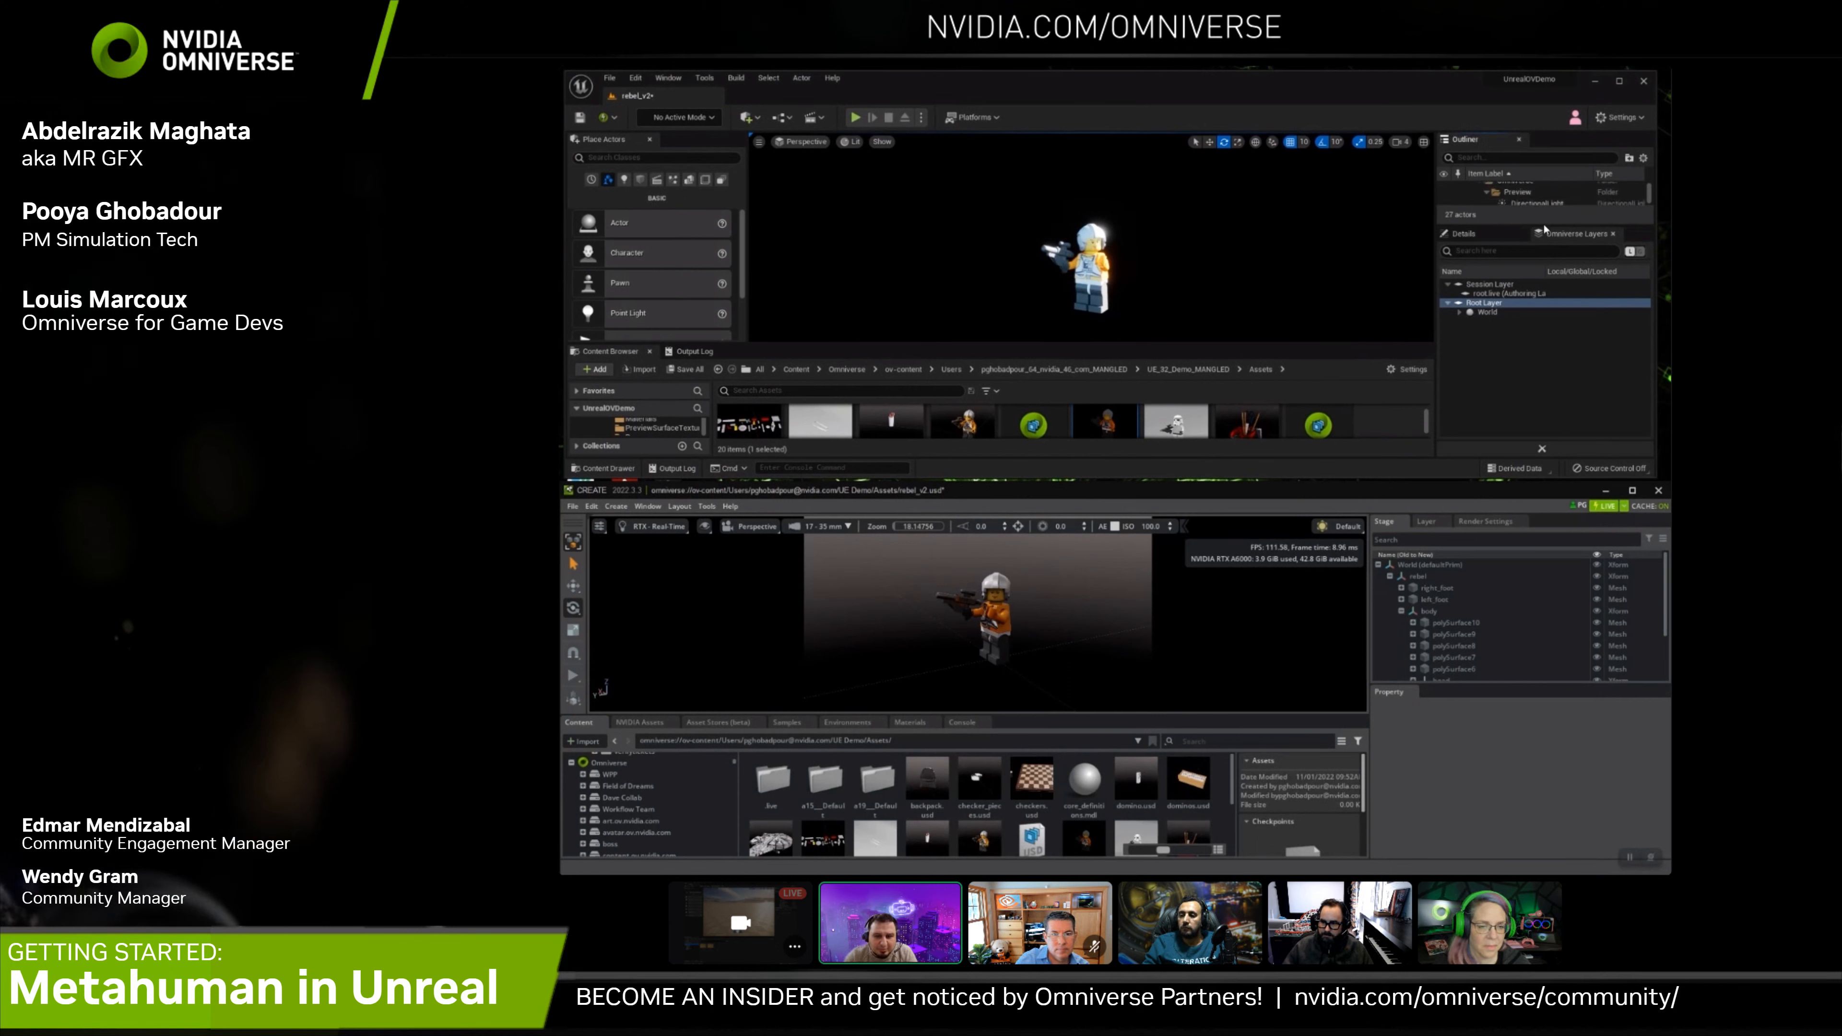
pyautogui.moveTo(1543, 225); pyautogui.dragTo(1542, 315)
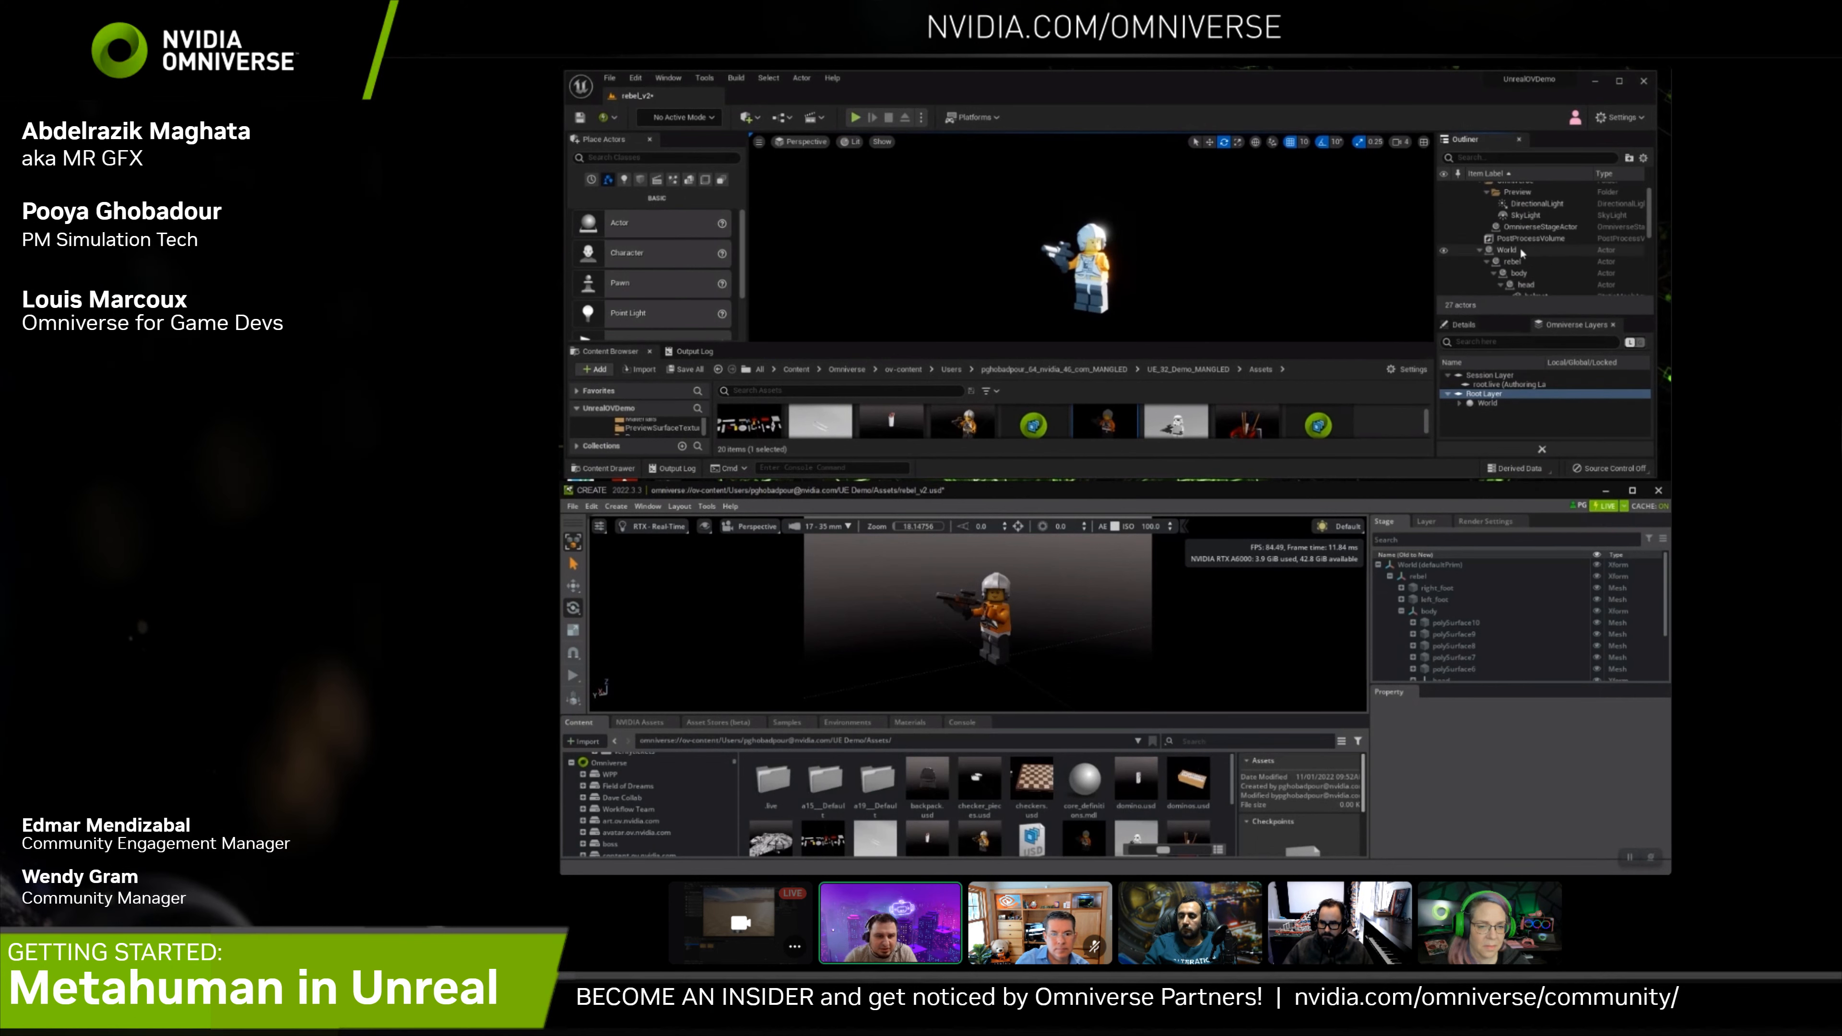
pyautogui.click(1519, 250)
pyautogui.press('w')
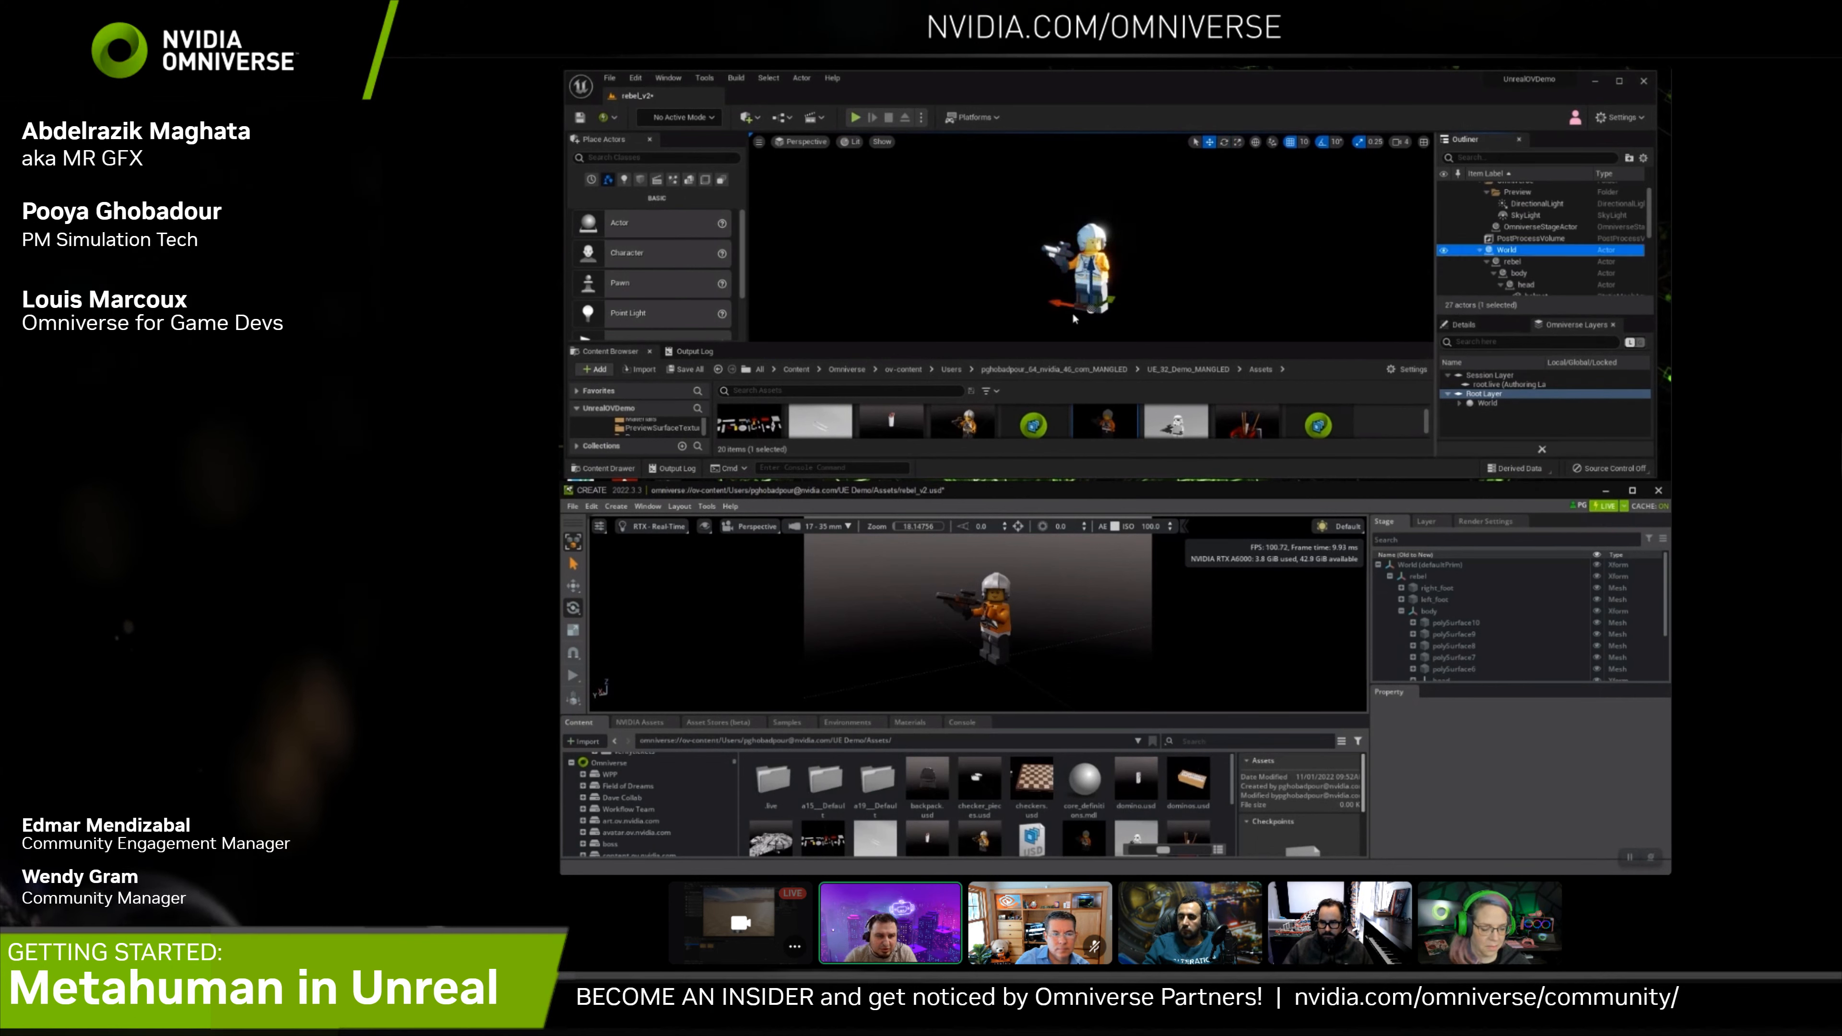
pyautogui.moveTo(1058, 303)
pyautogui.mouseDown()
pyautogui.moveTo(970, 291)
pyautogui.moveTo(1091, 311)
pyautogui.mouseUp()
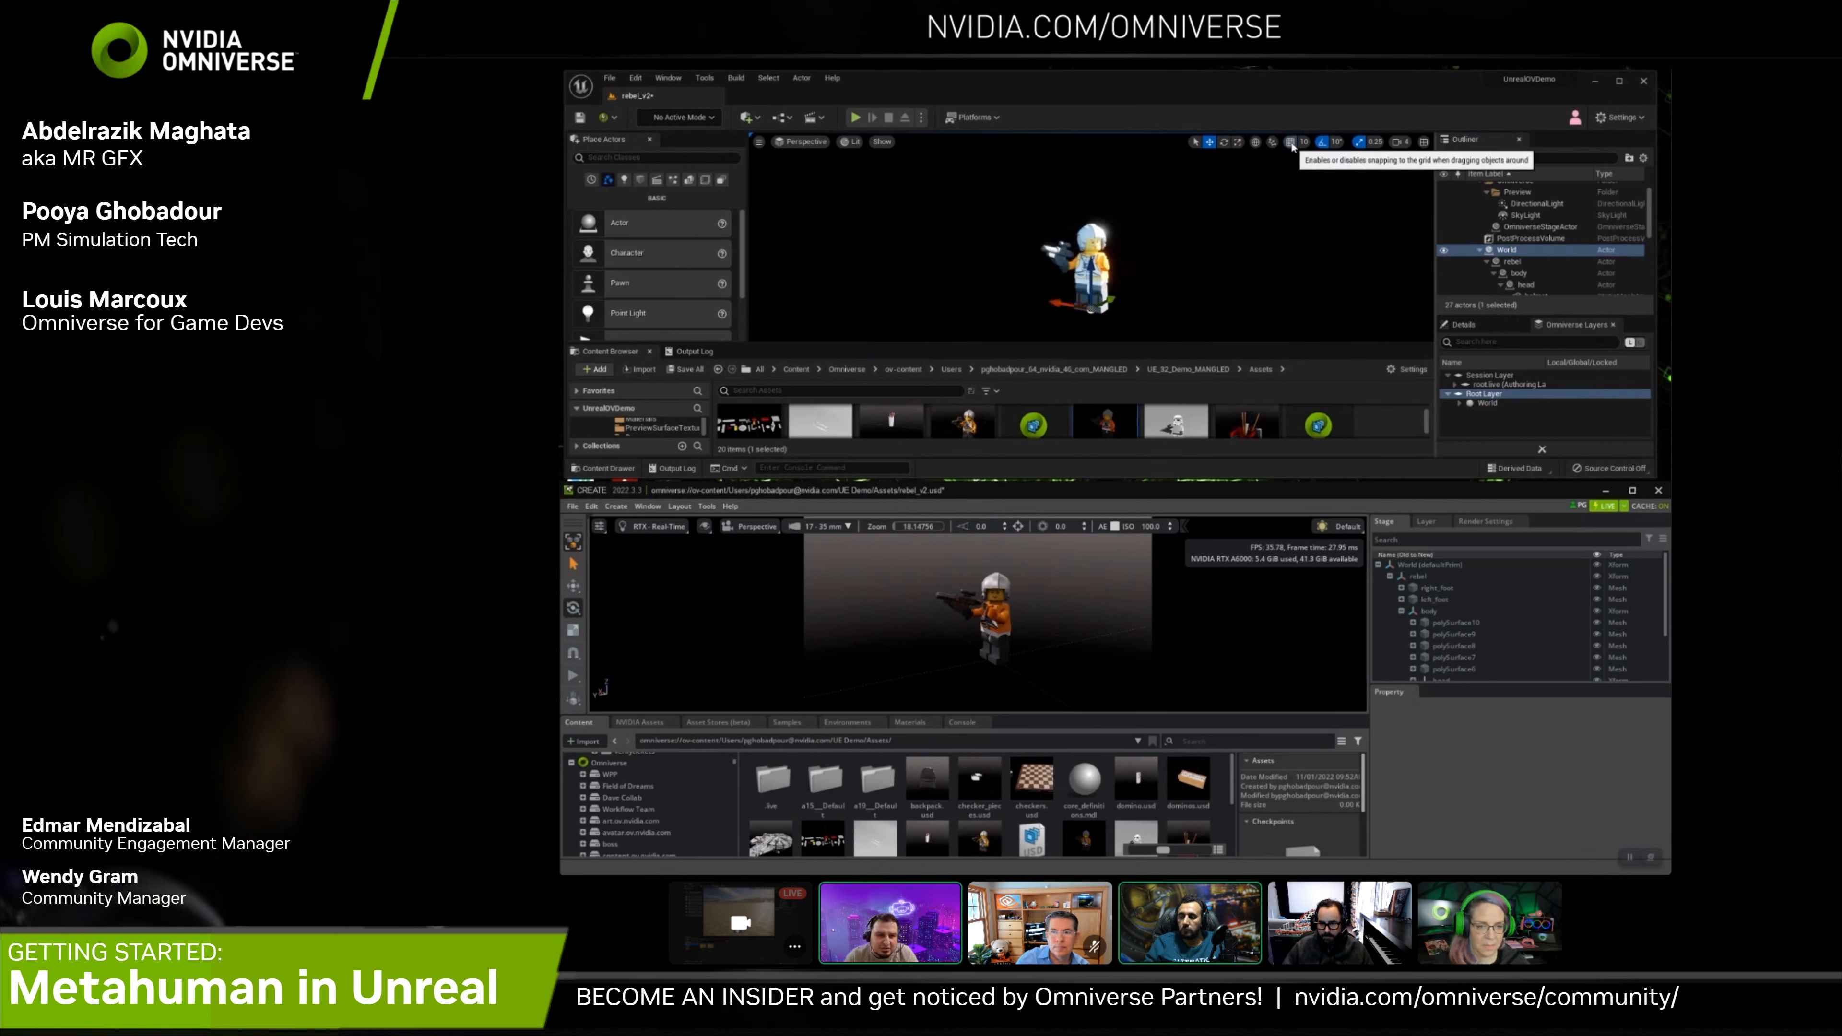
pyautogui.moveTo(1103, 303)
pyautogui.mouseDown()
pyautogui.moveTo(987, 291)
pyautogui.moveTo(1034, 299)
pyautogui.moveTo(1063, 259)
pyautogui.moveTo(1142, 310)
pyautogui.moveTo(1074, 306)
pyautogui.mouseUp()
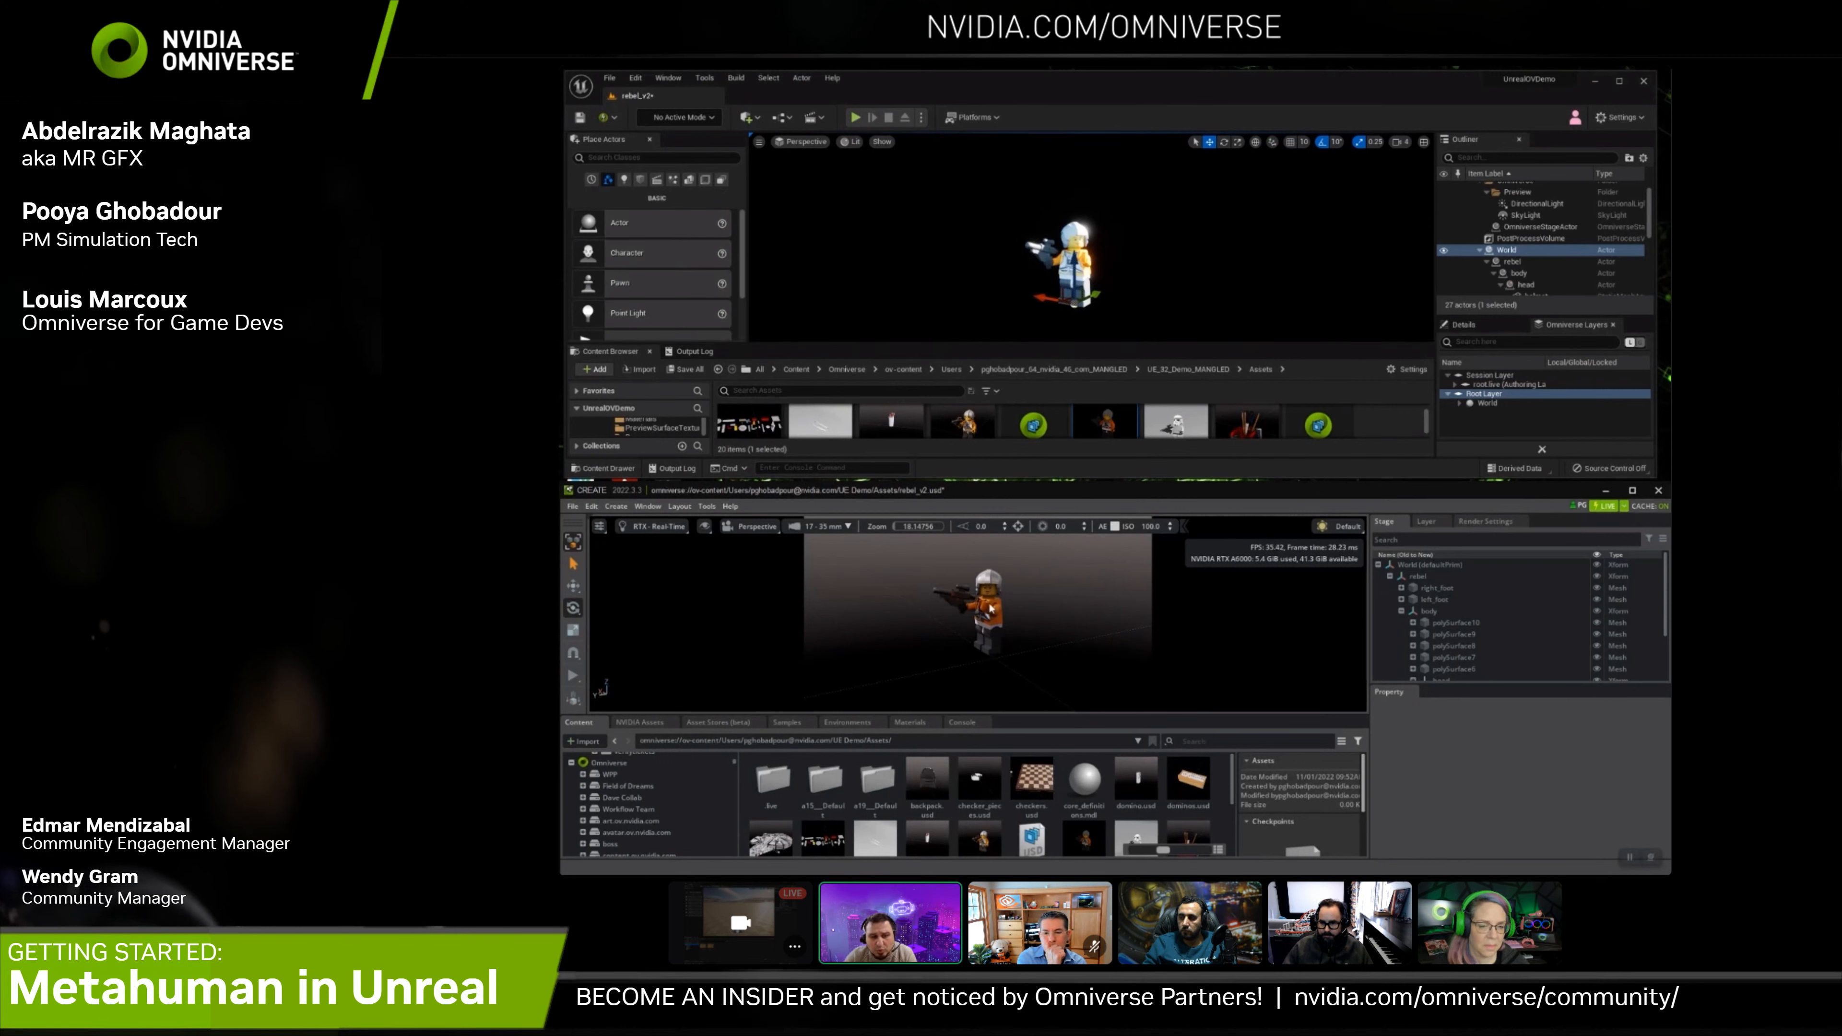
# Switch to Omniverse Create and rotate the rebel's right_hand prim about 1.6 degrees around X
pyautogui.click(991, 589)
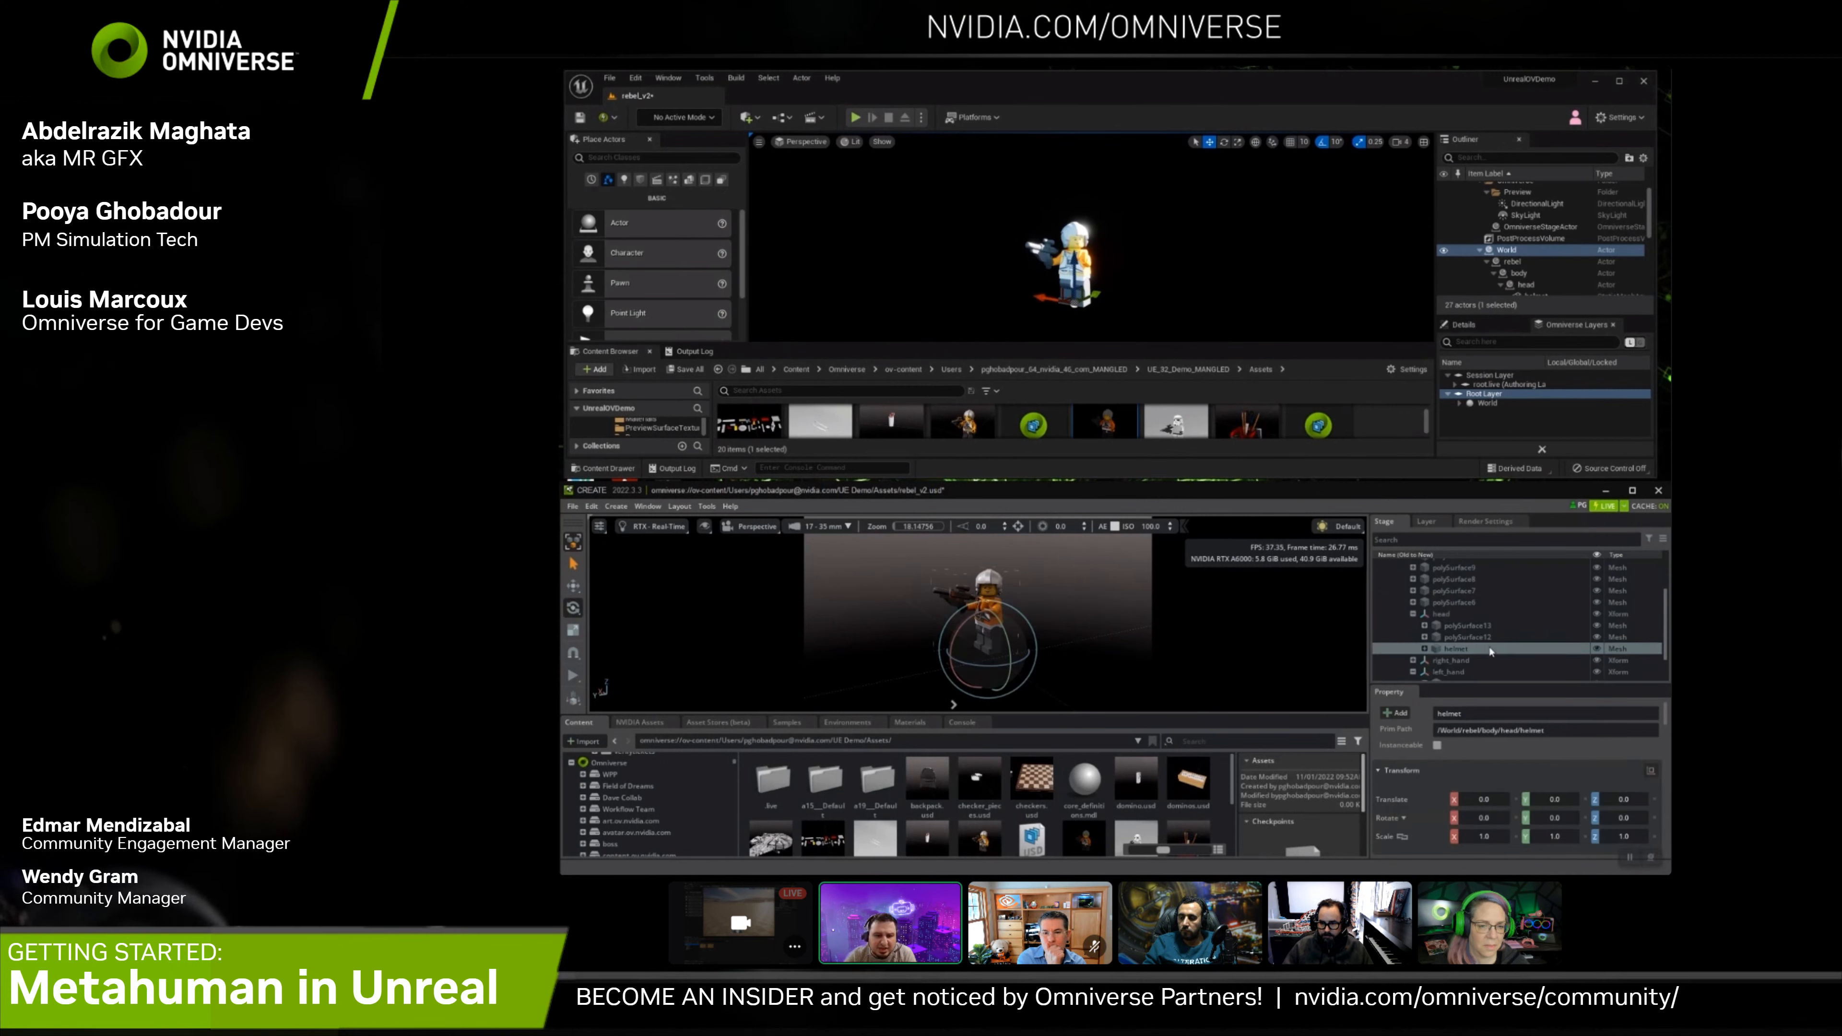
pyautogui.click(1444, 660)
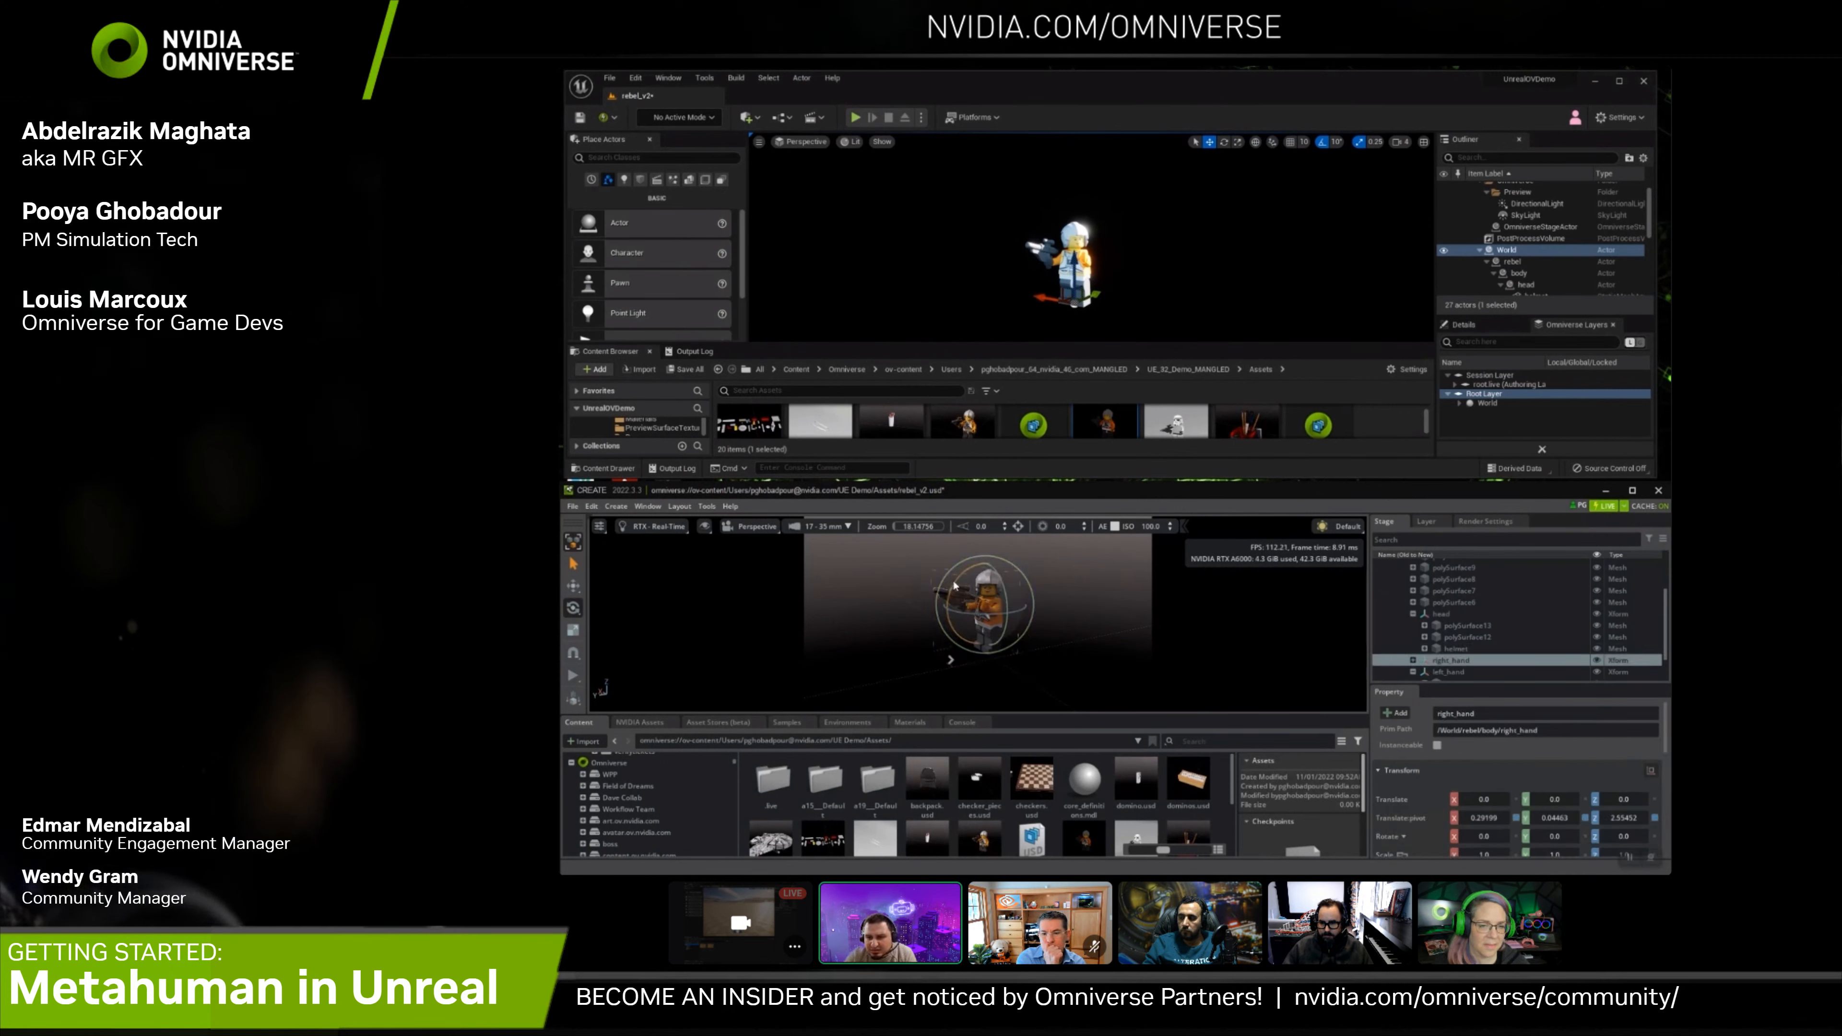
pyautogui.moveTo(956, 584)
pyautogui.mouseDown()
pyautogui.moveTo(956, 602)
pyautogui.moveTo(956, 580)
pyautogui.mouseUp()
# Rotate the rebel's head prim around its Z axis so that the helmeted head turns
pyautogui.scroll(-2, 1478, 644)
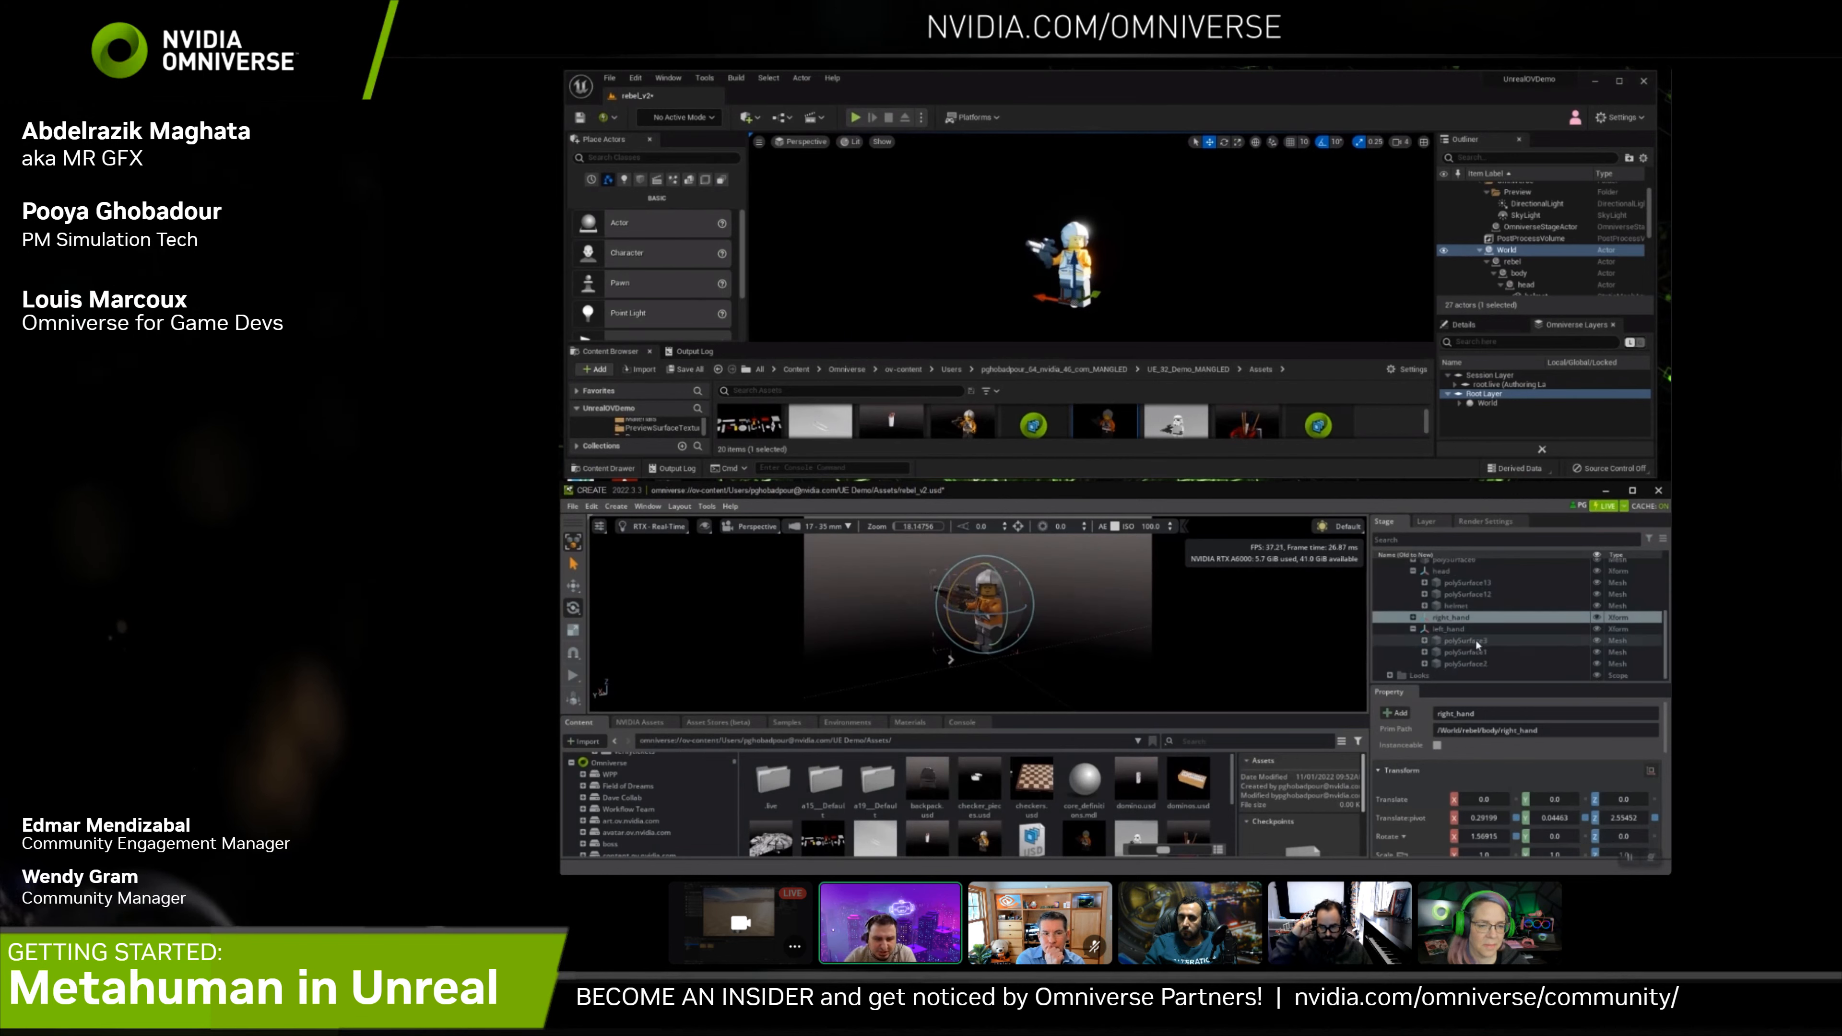
pyautogui.scroll(2, 1477, 644)
pyautogui.click(1441, 617)
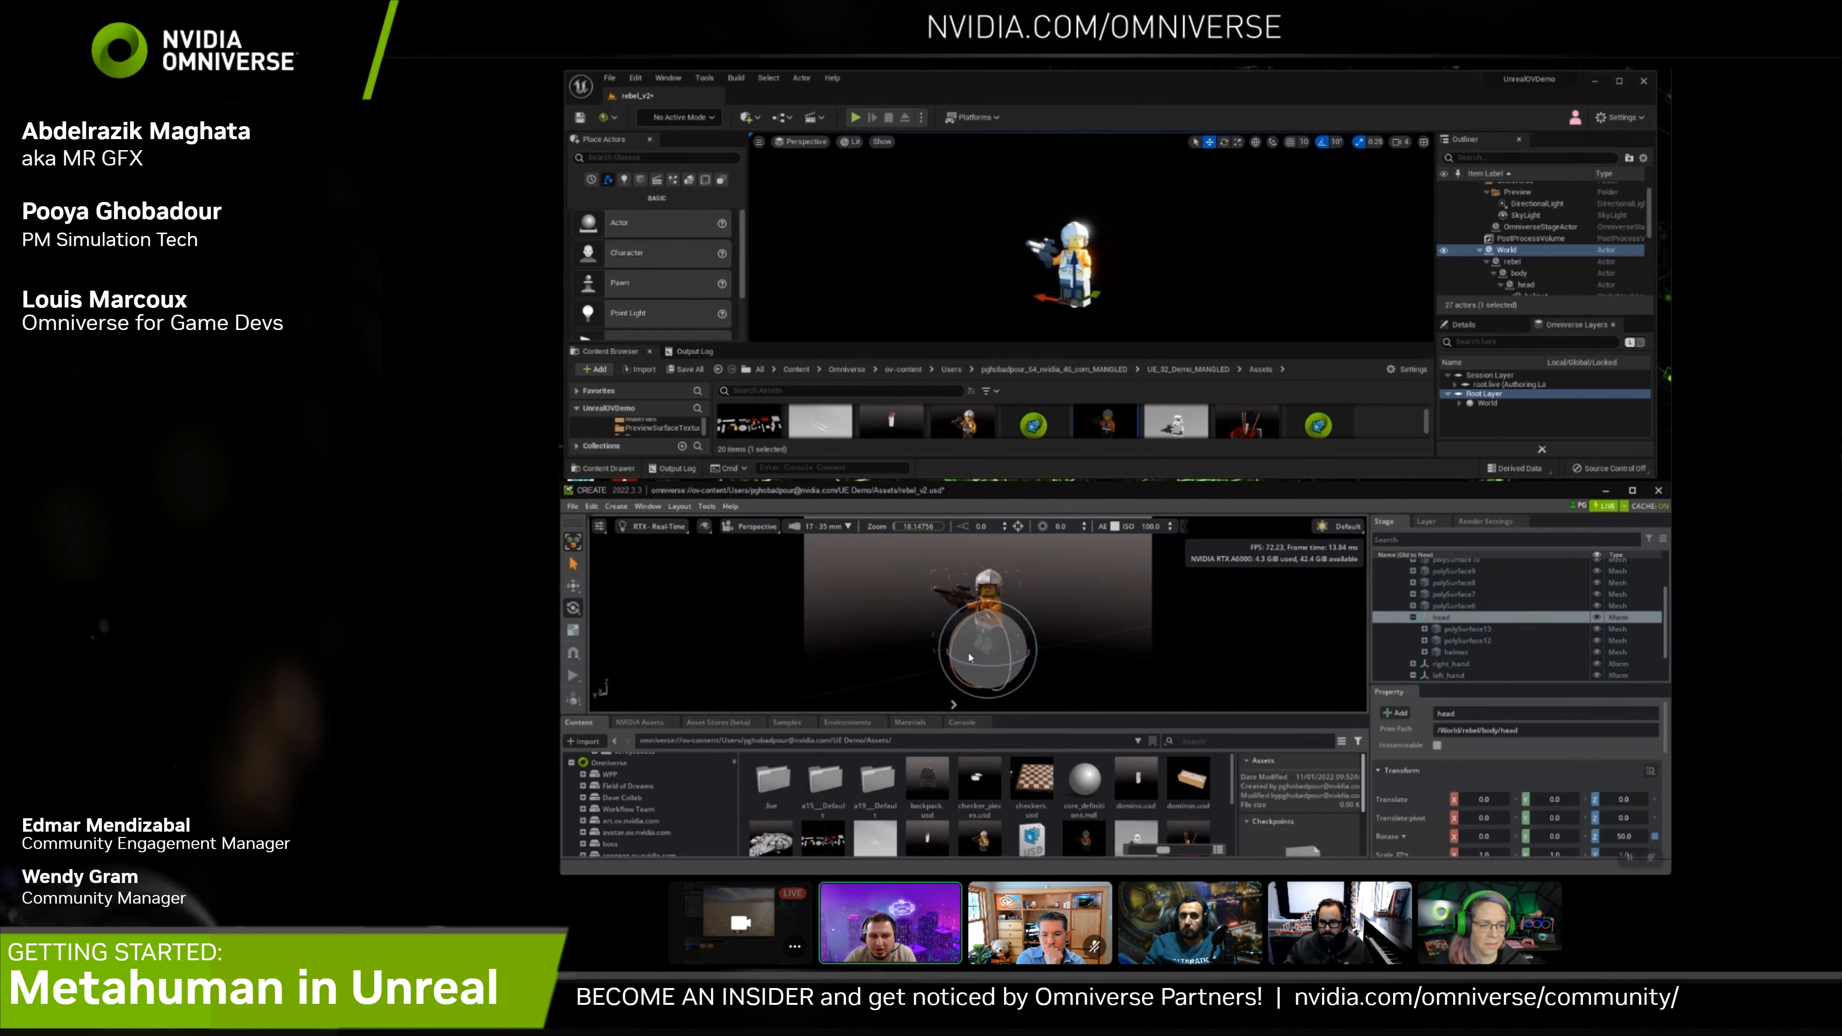
pyautogui.moveTo(970, 657); pyautogui.dragTo(965, 662)
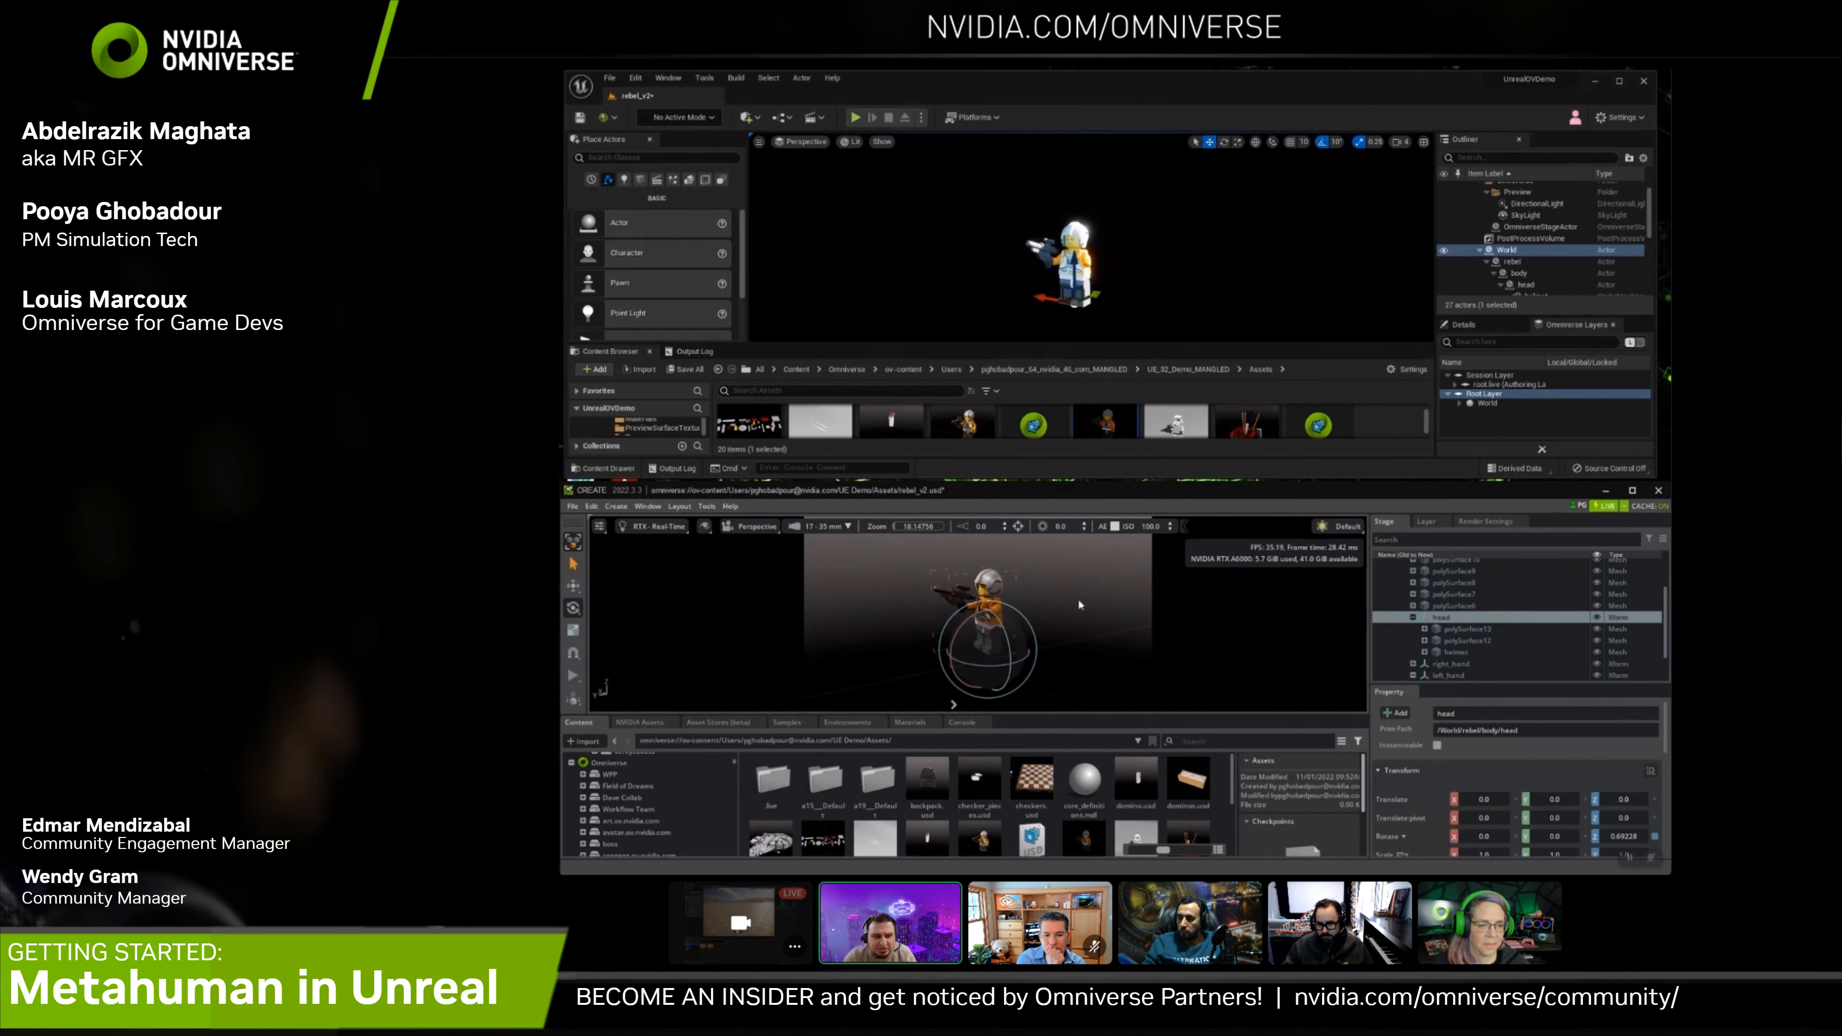
# Apply the Aluminum_Anodized_Red library material to the helmet's material subset and accept Unreal's normal map import
pyautogui.click(909, 722)
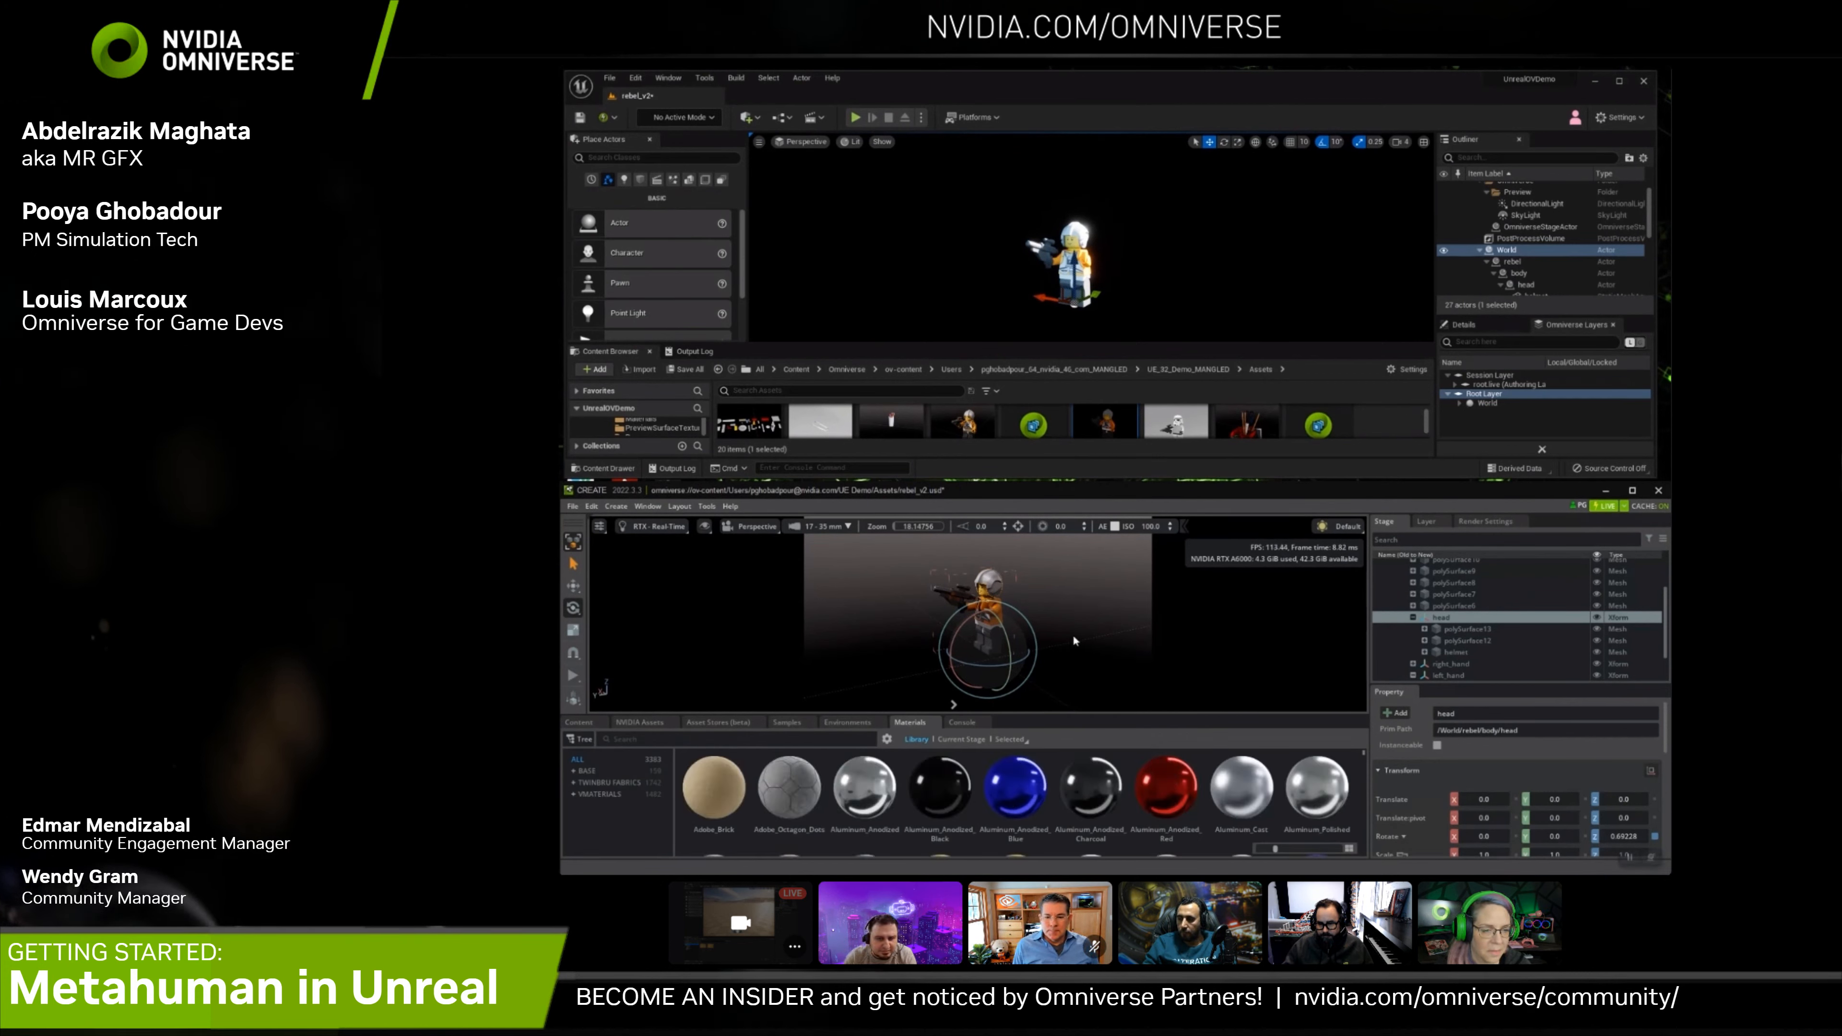
pyautogui.moveTo(1155, 790); pyautogui.dragTo(995, 583)
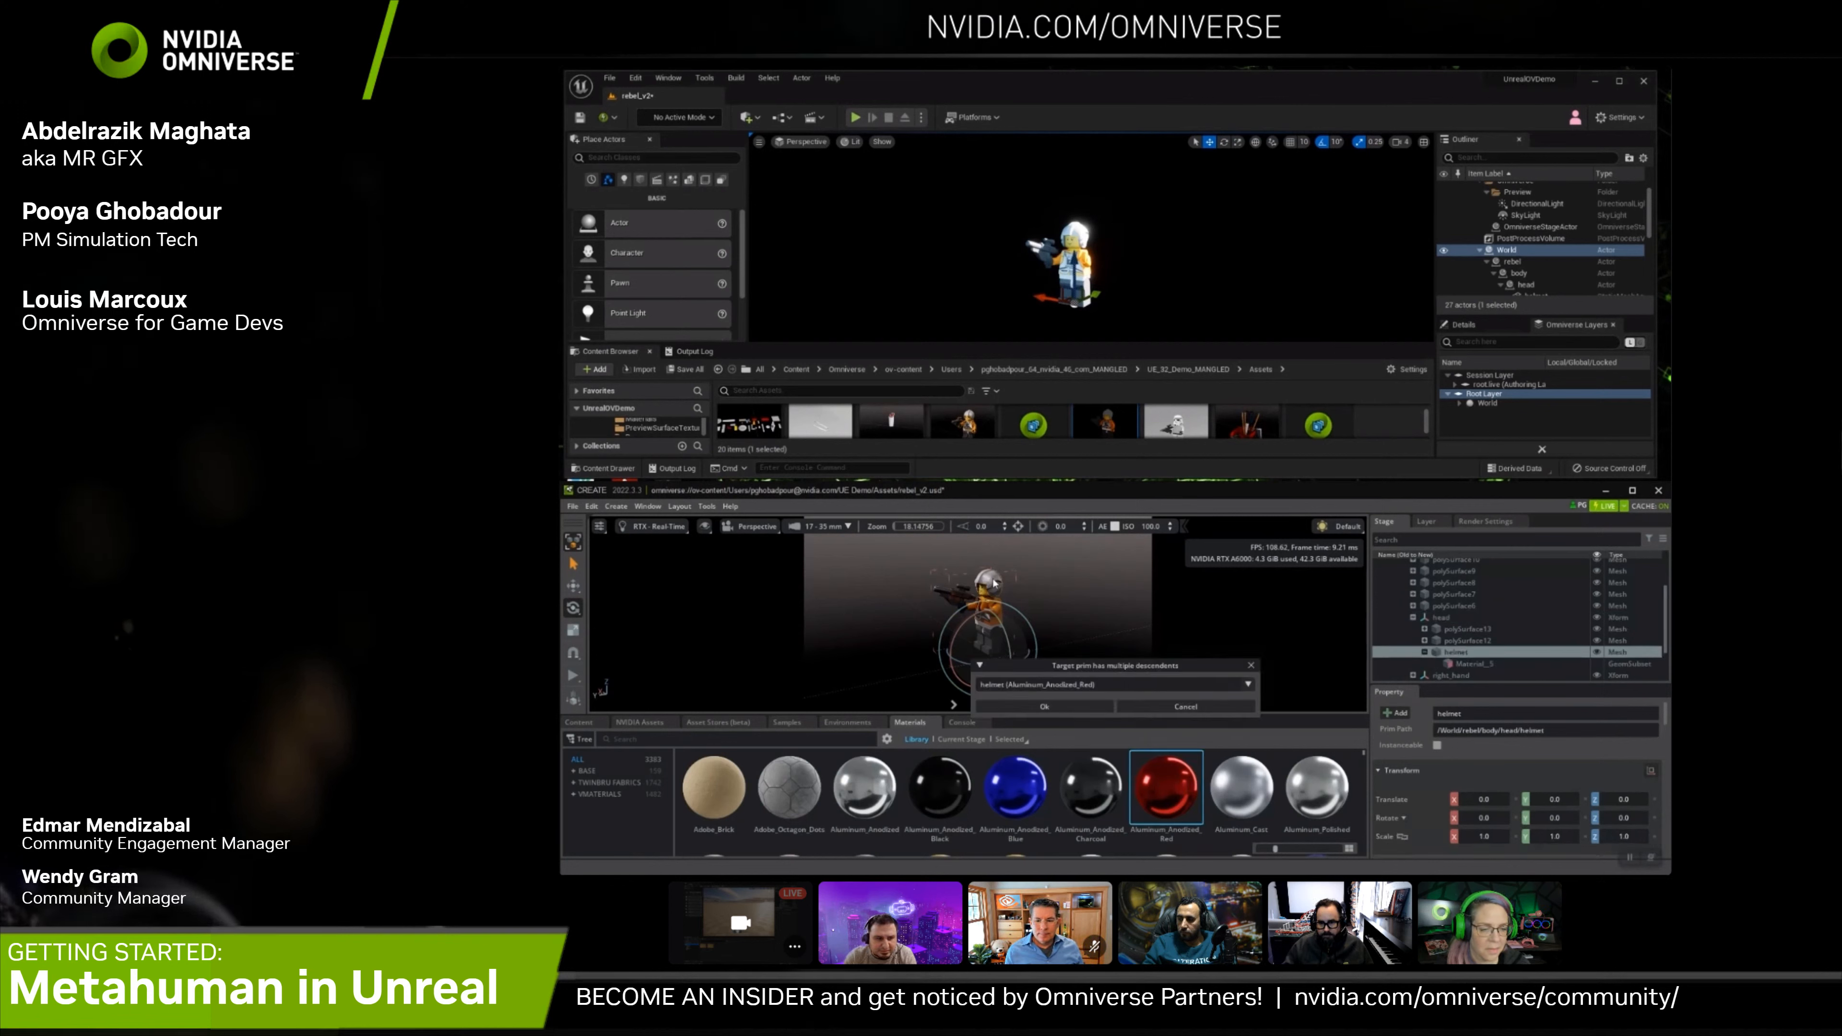
pyautogui.click(1042, 688)
pyautogui.click(1046, 711)
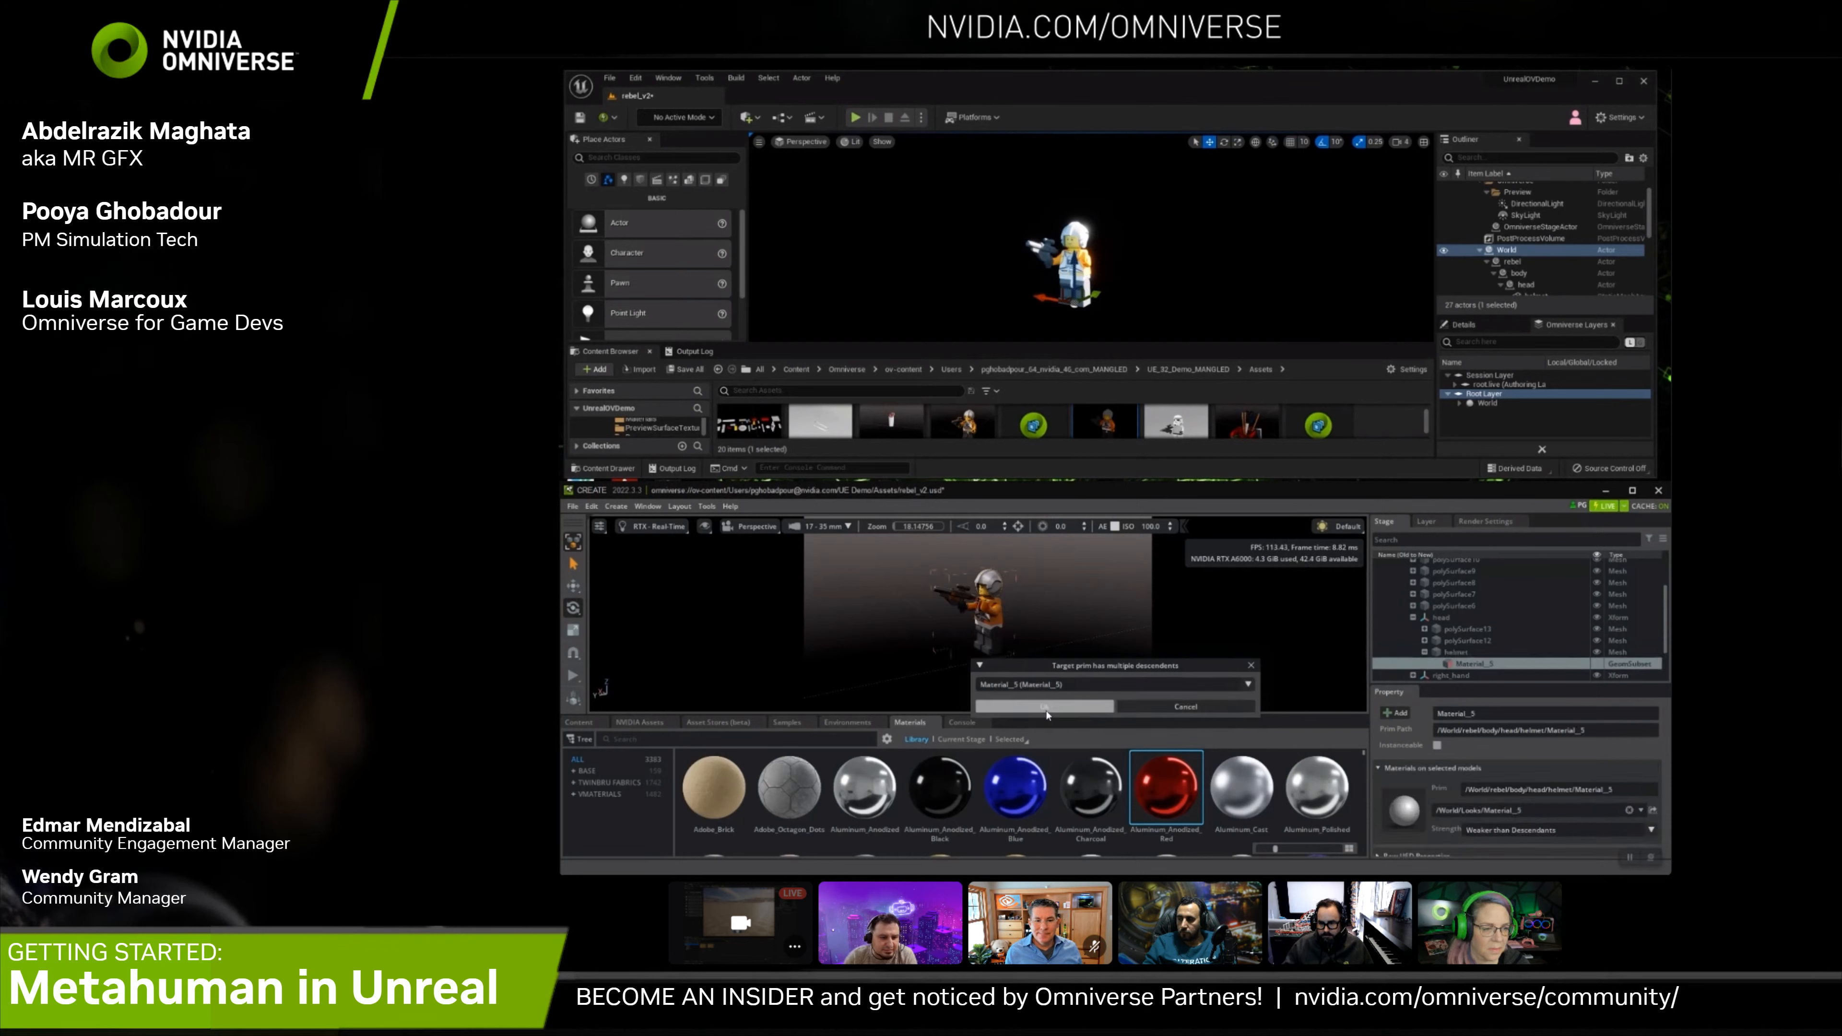
pyautogui.click(1047, 709)
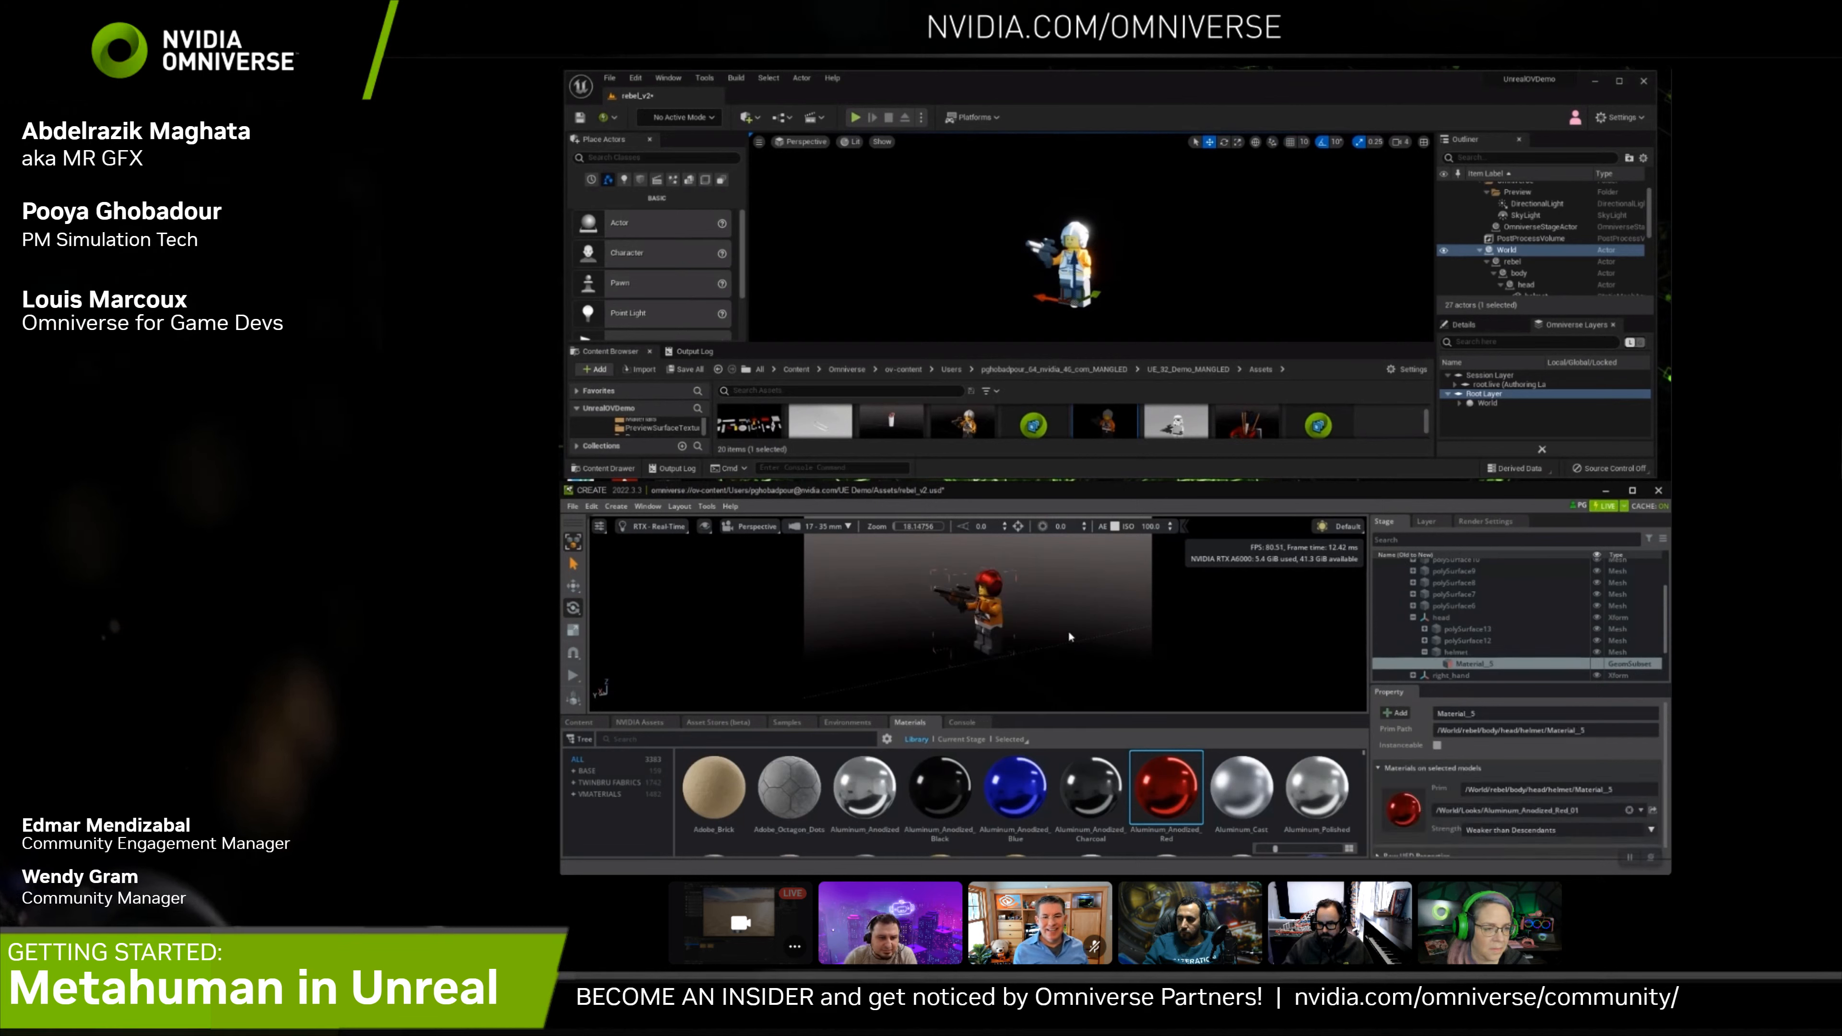
pyautogui.click(1068, 635)
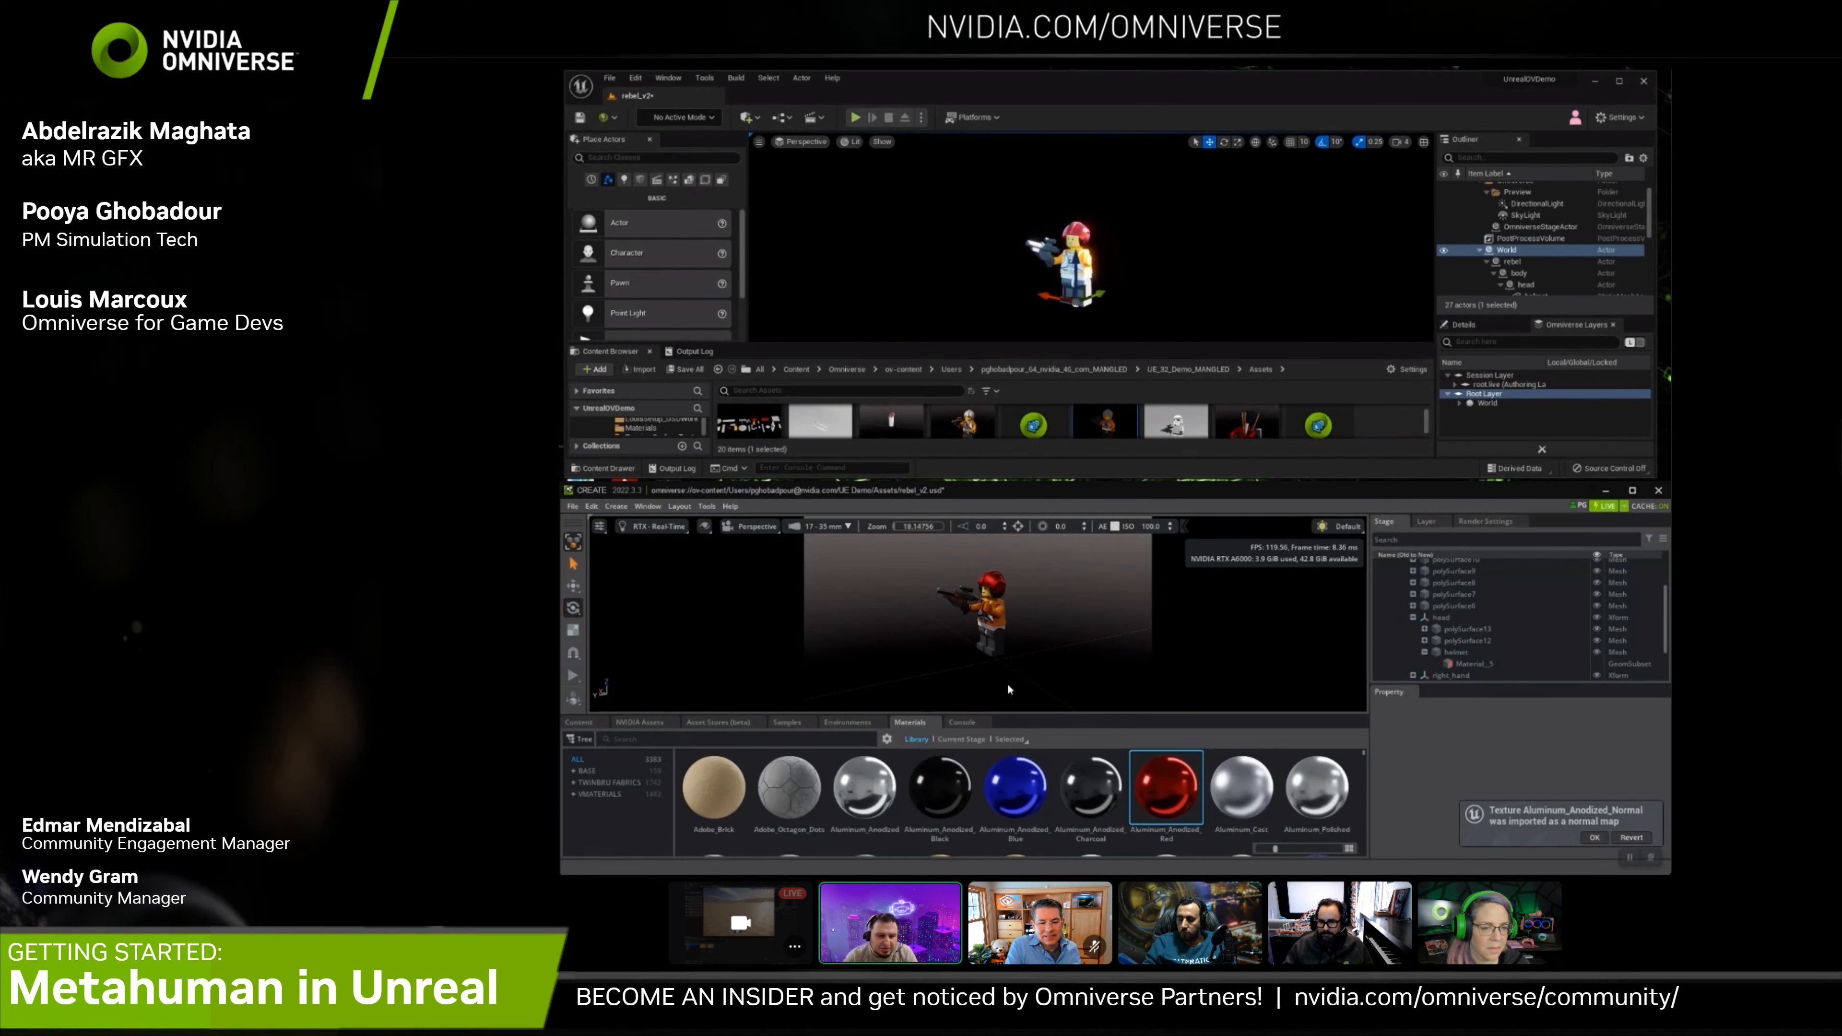
pyautogui.click(1594, 838)
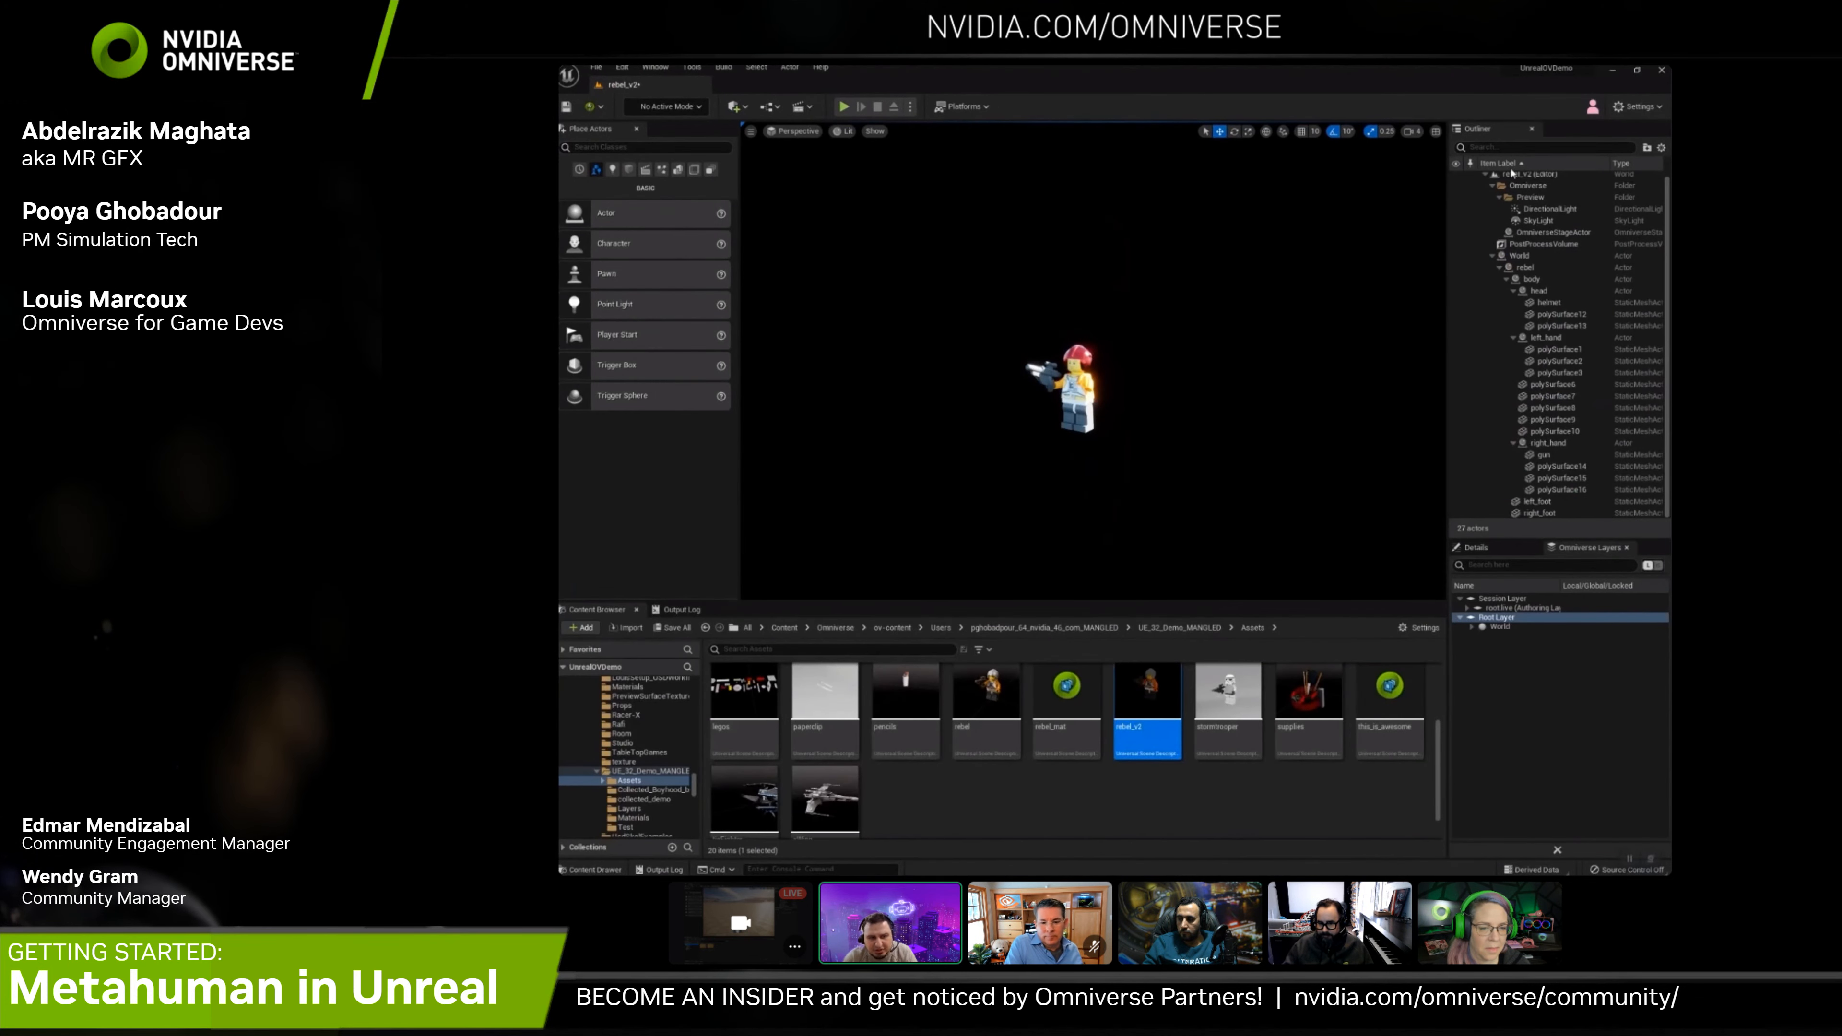
# End the live session in Unreal Editor and merge its changes to the corresponding layers
pyautogui.click(594, 106)
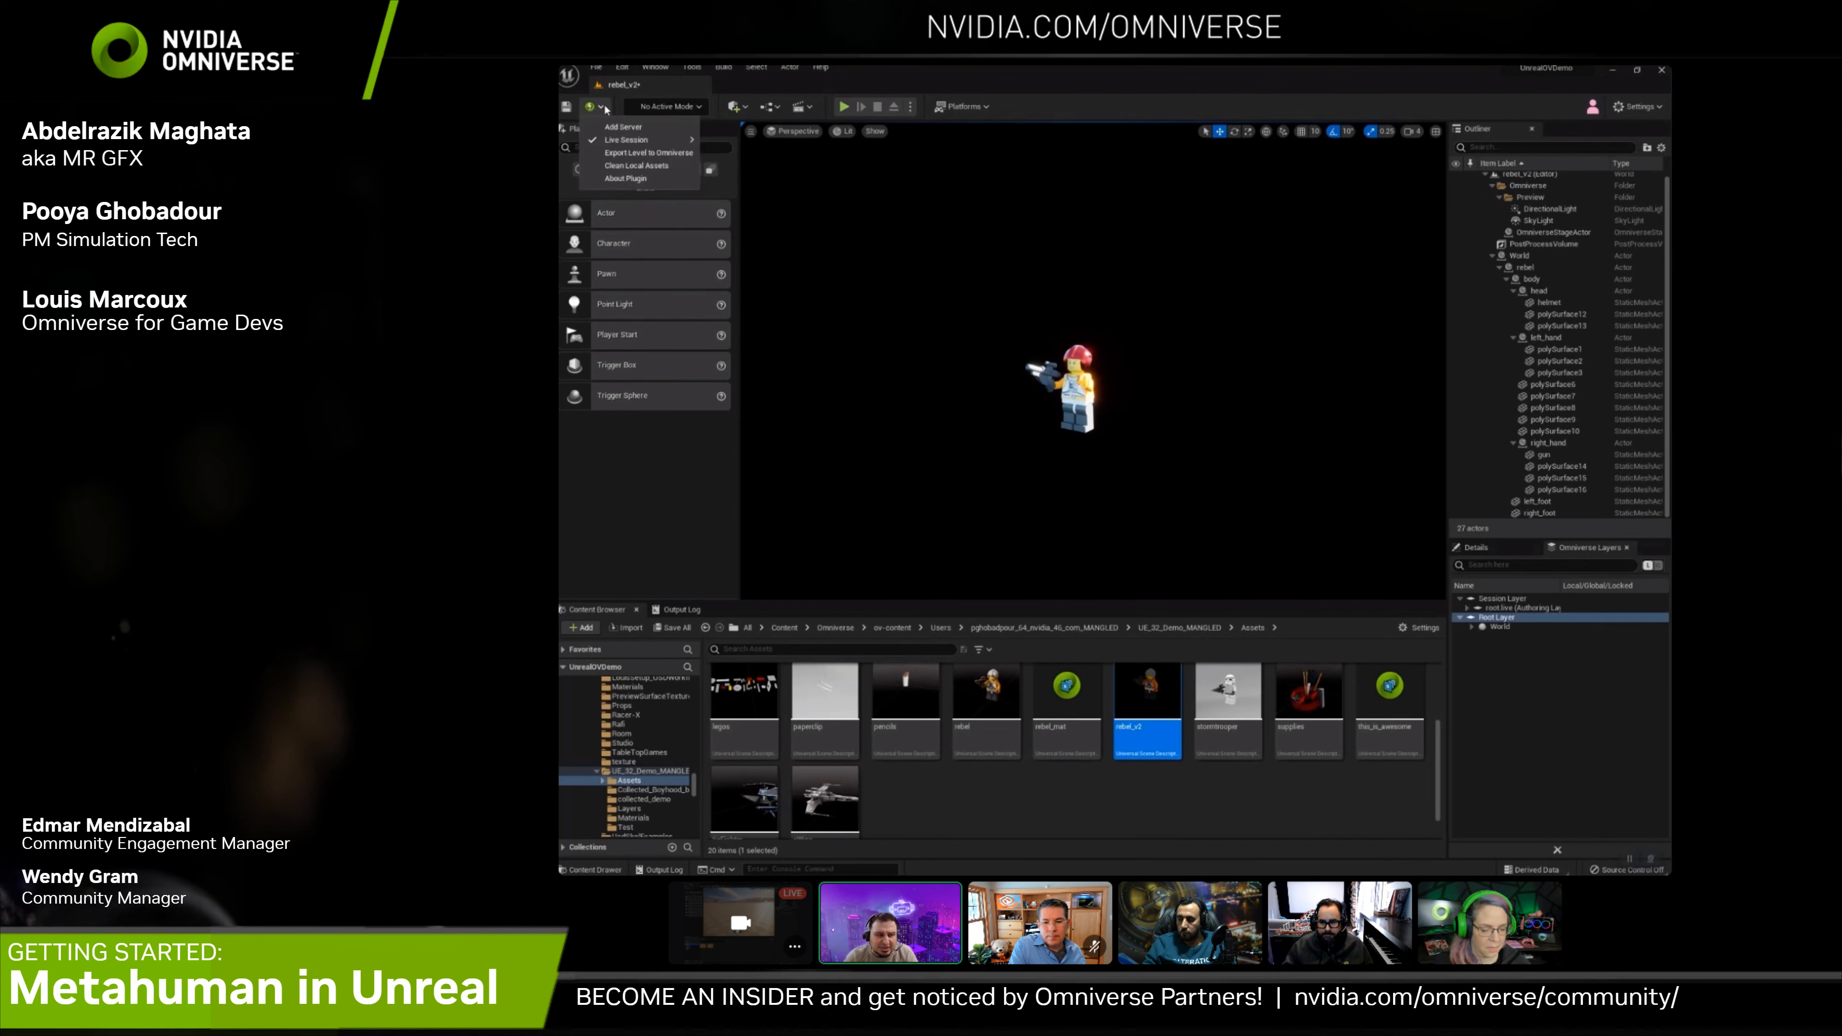
pyautogui.moveTo(635, 140)
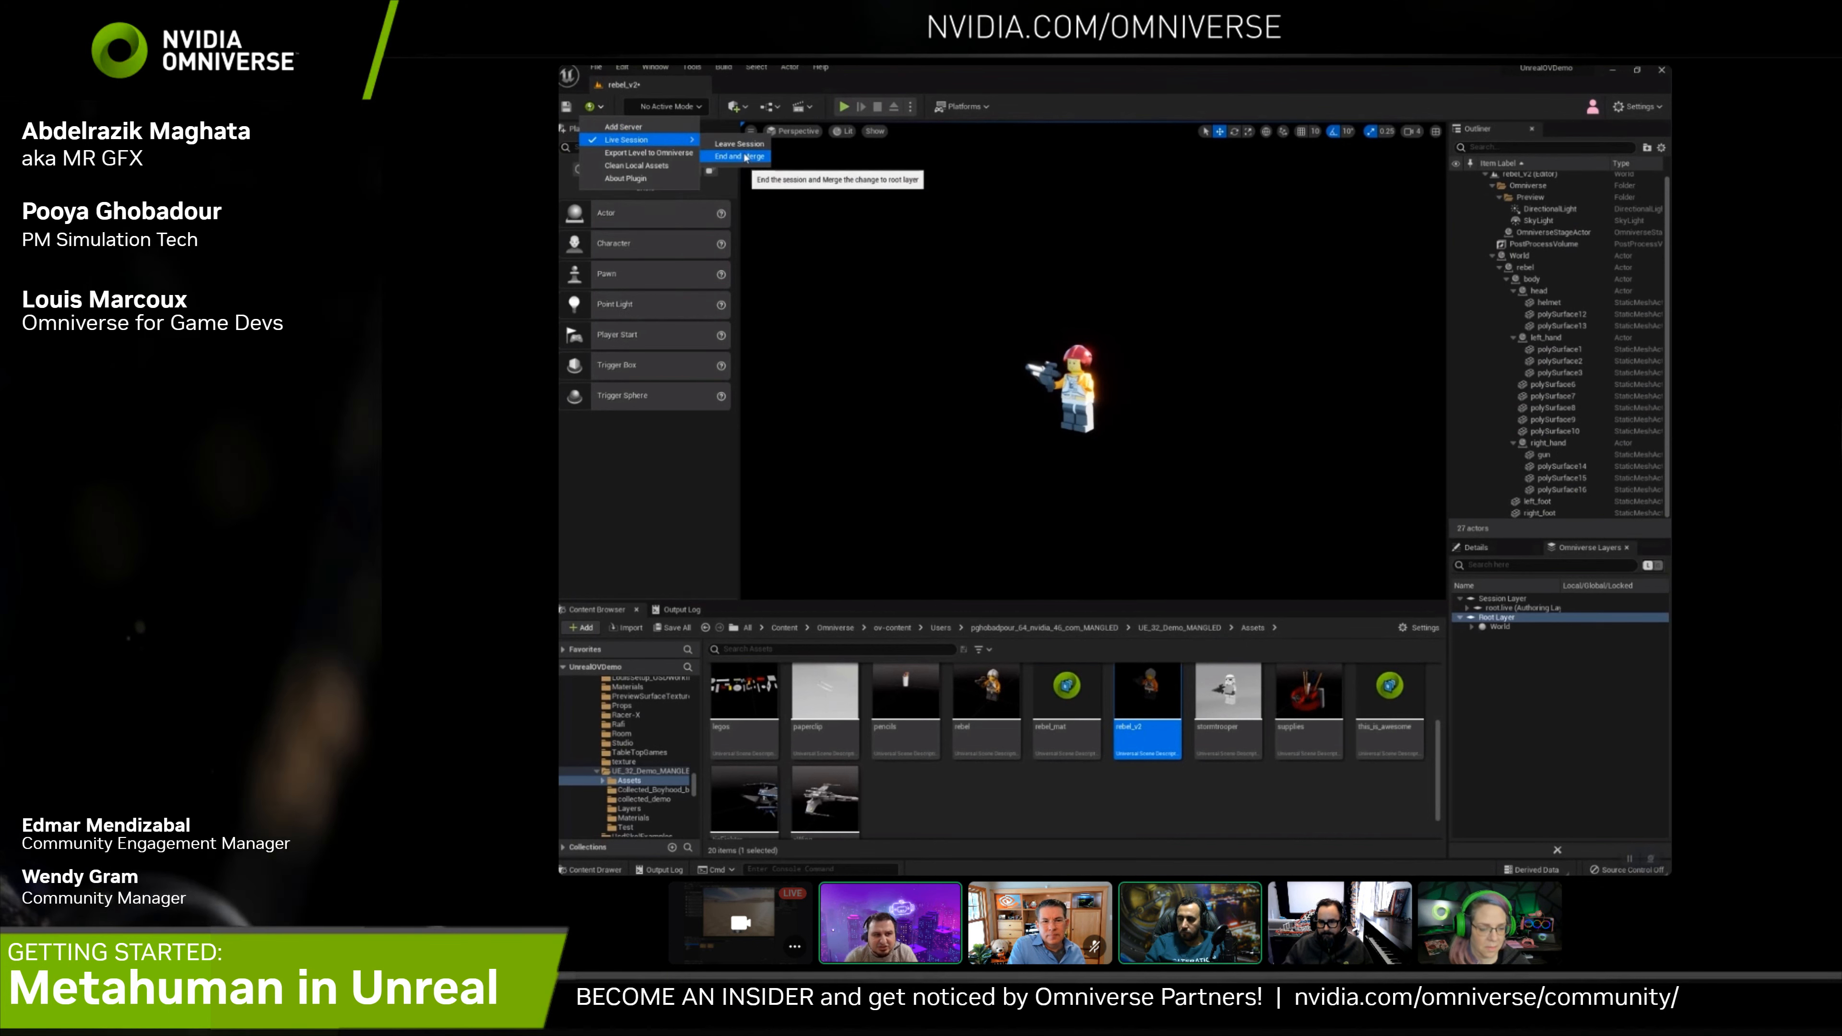
pyautogui.click(739, 174)
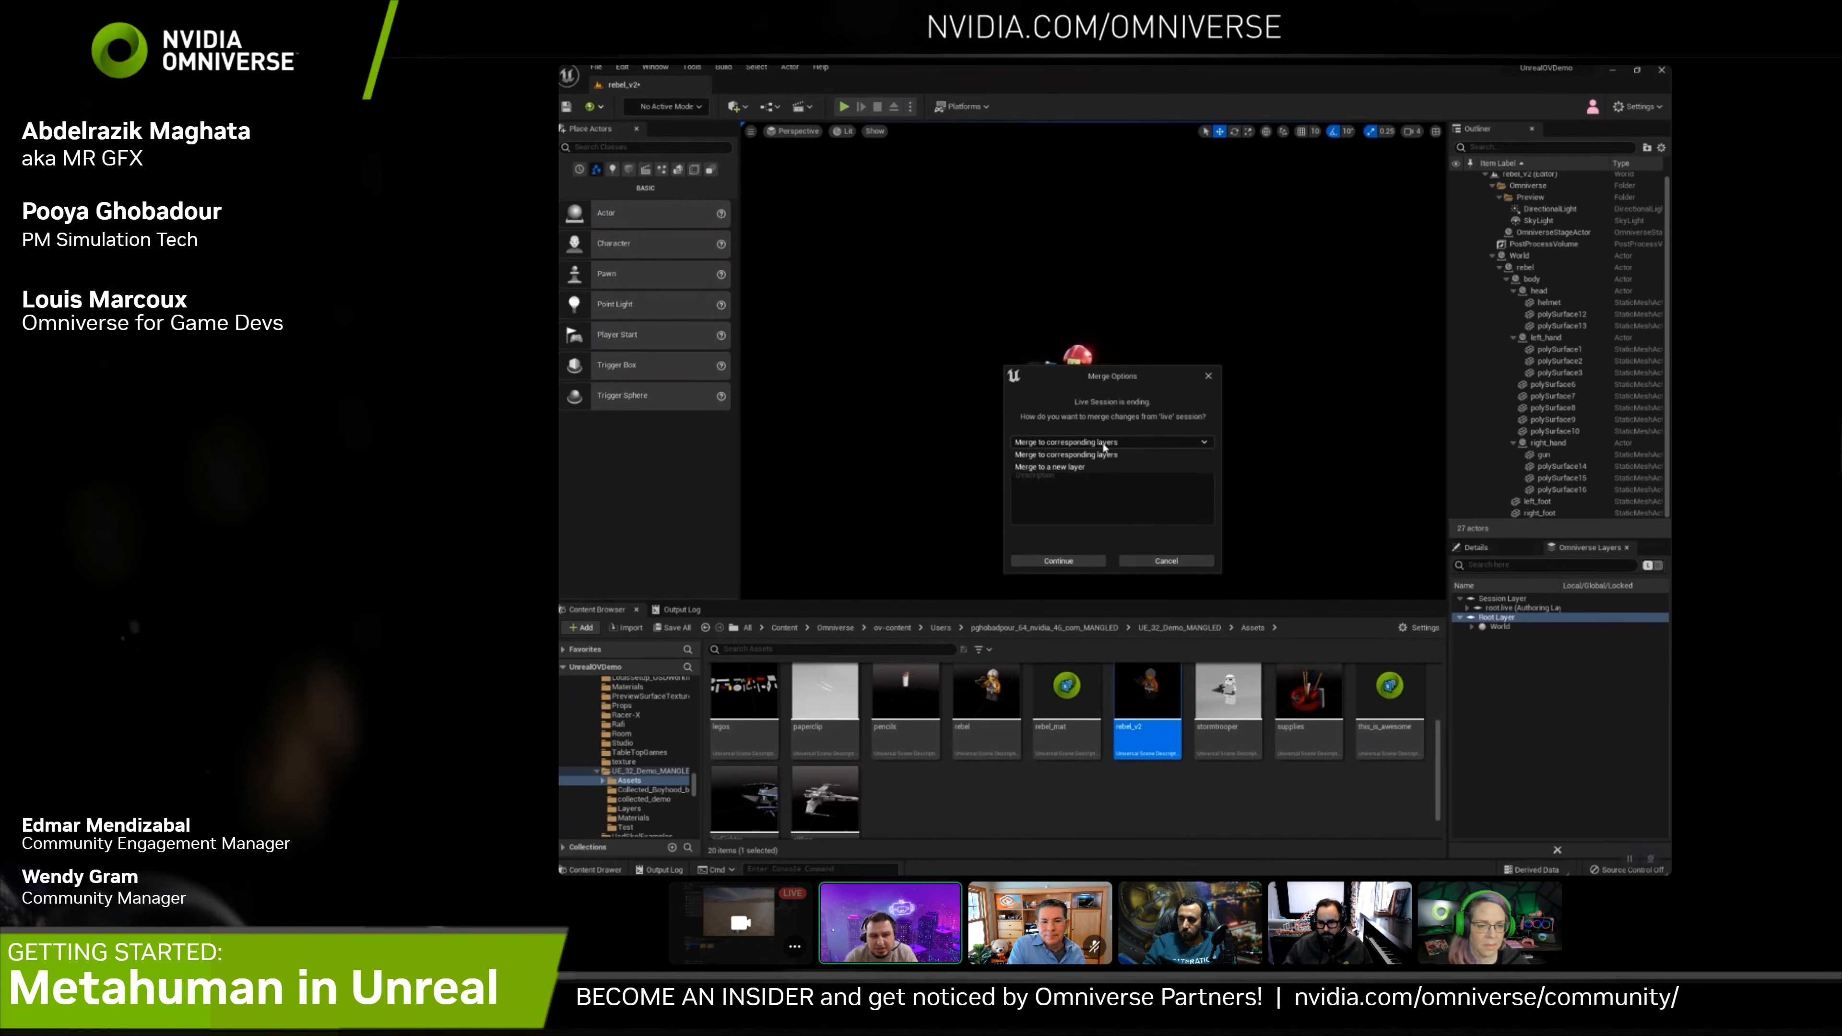
pyautogui.click(1081, 564)
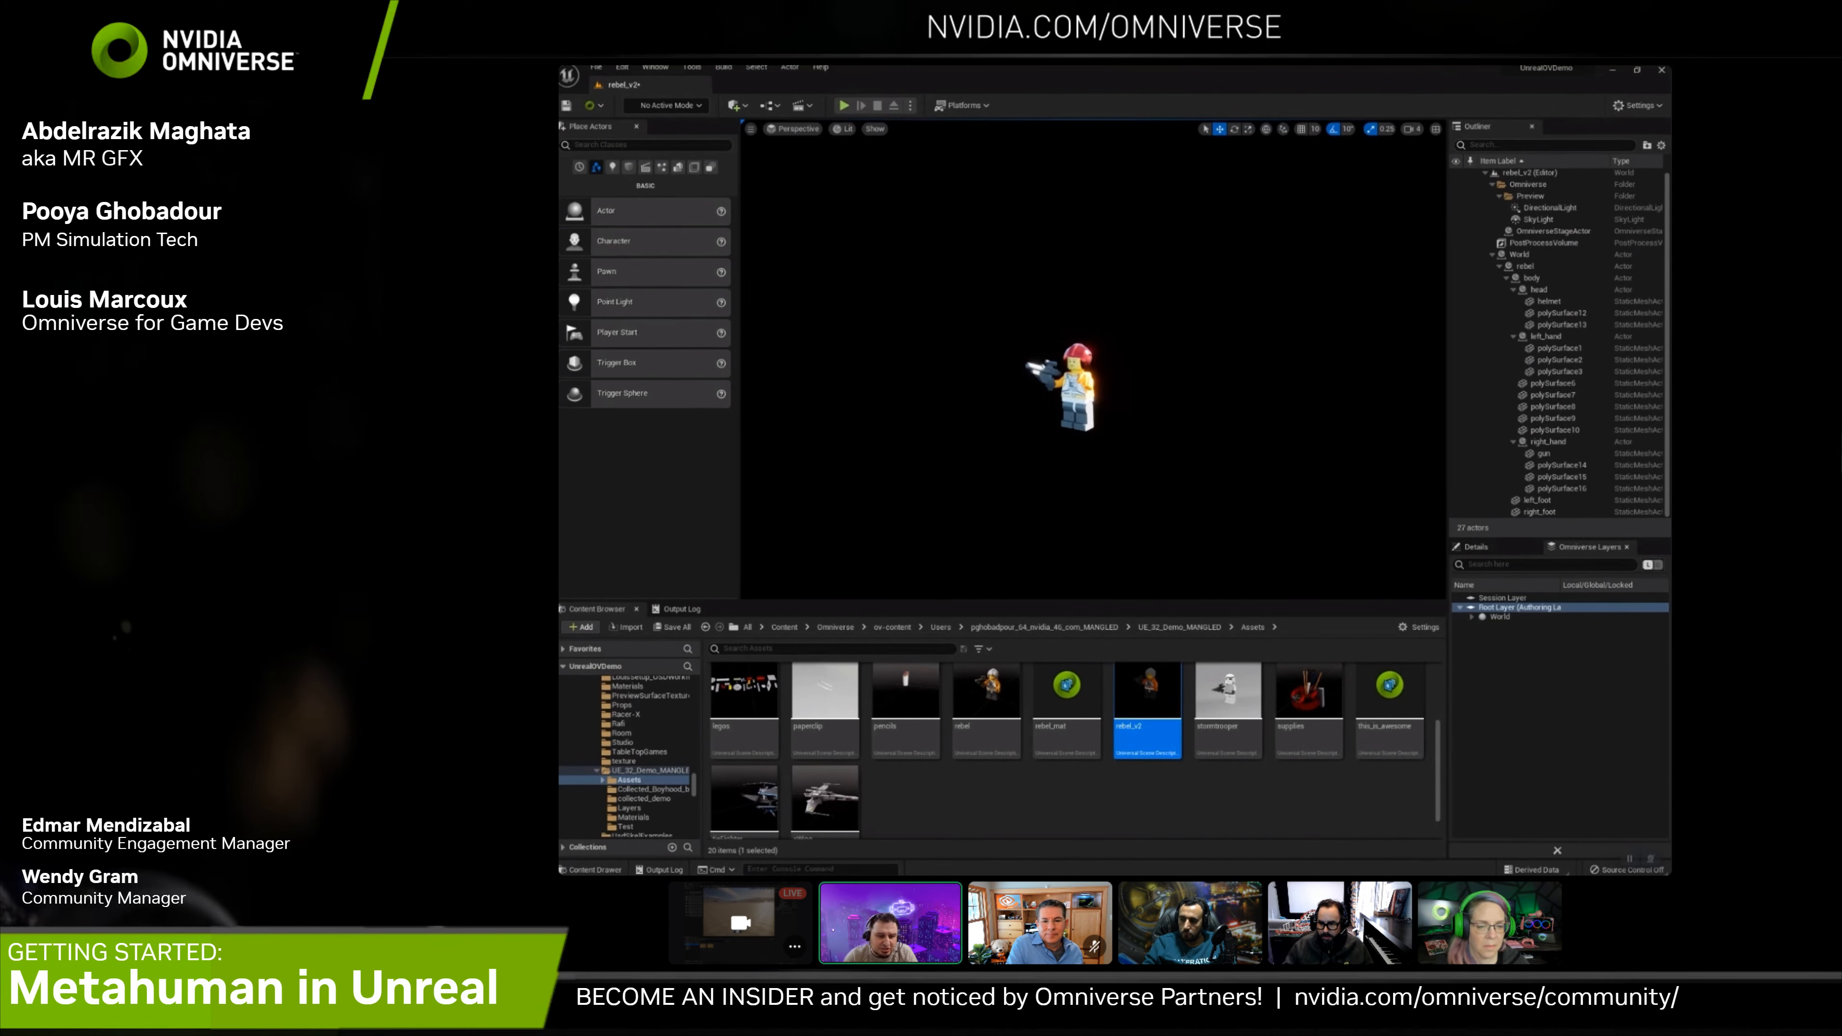
# Switch to Omniverse Create, leave the ended live session and fetch the merged changes, viewing them in a maximized window
pyautogui.hotkey('alt', 'Tab')
pyautogui.click(1108, 666)
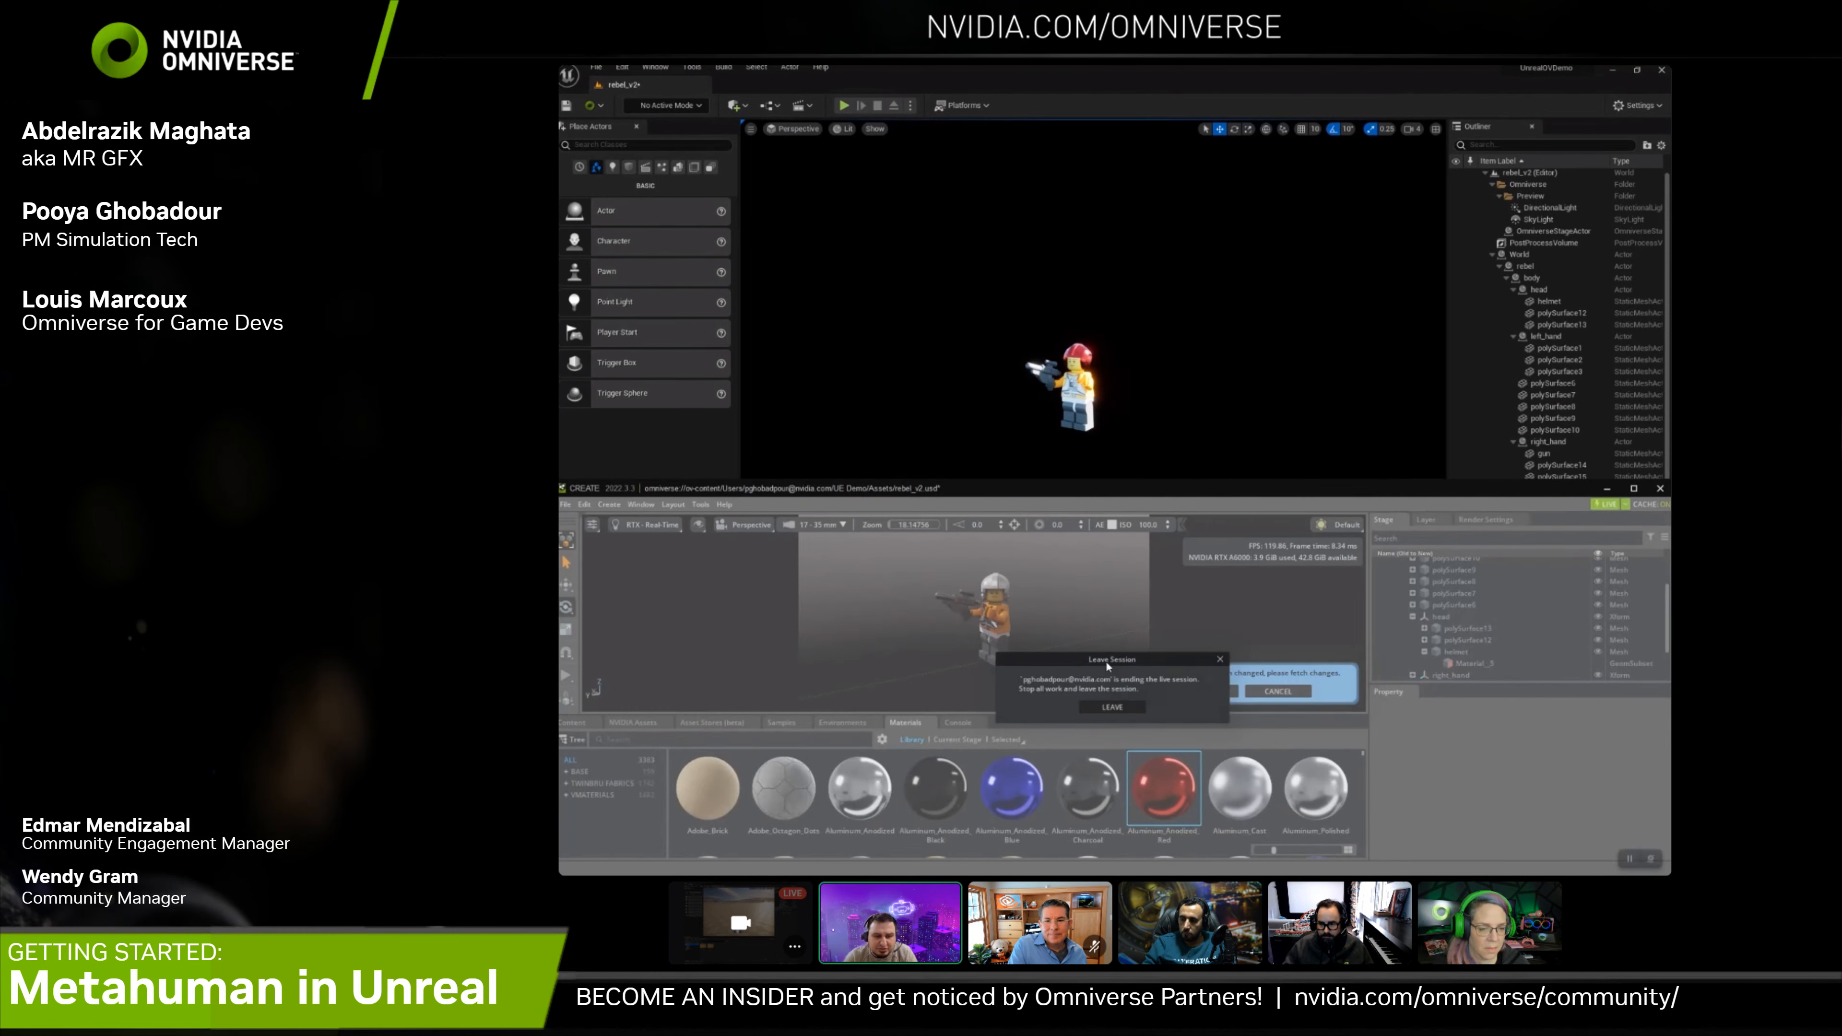
pyautogui.click(1112, 706)
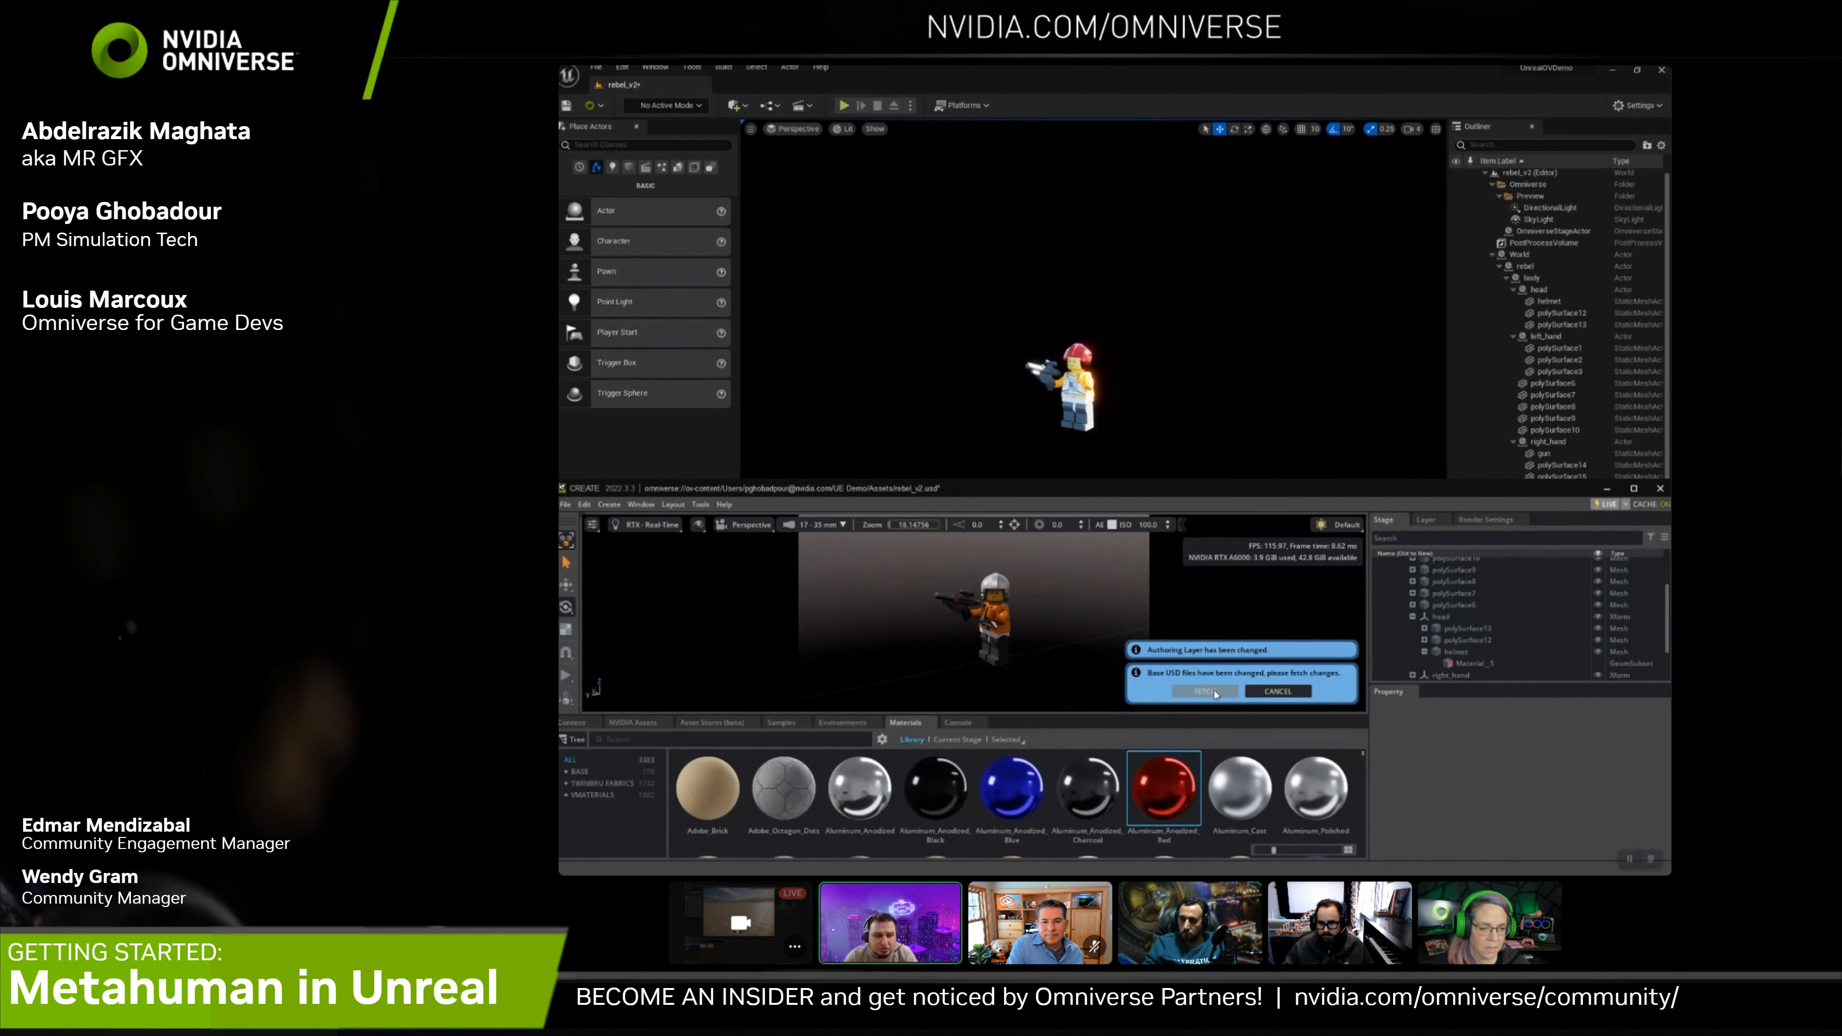
pyautogui.click(1216, 693)
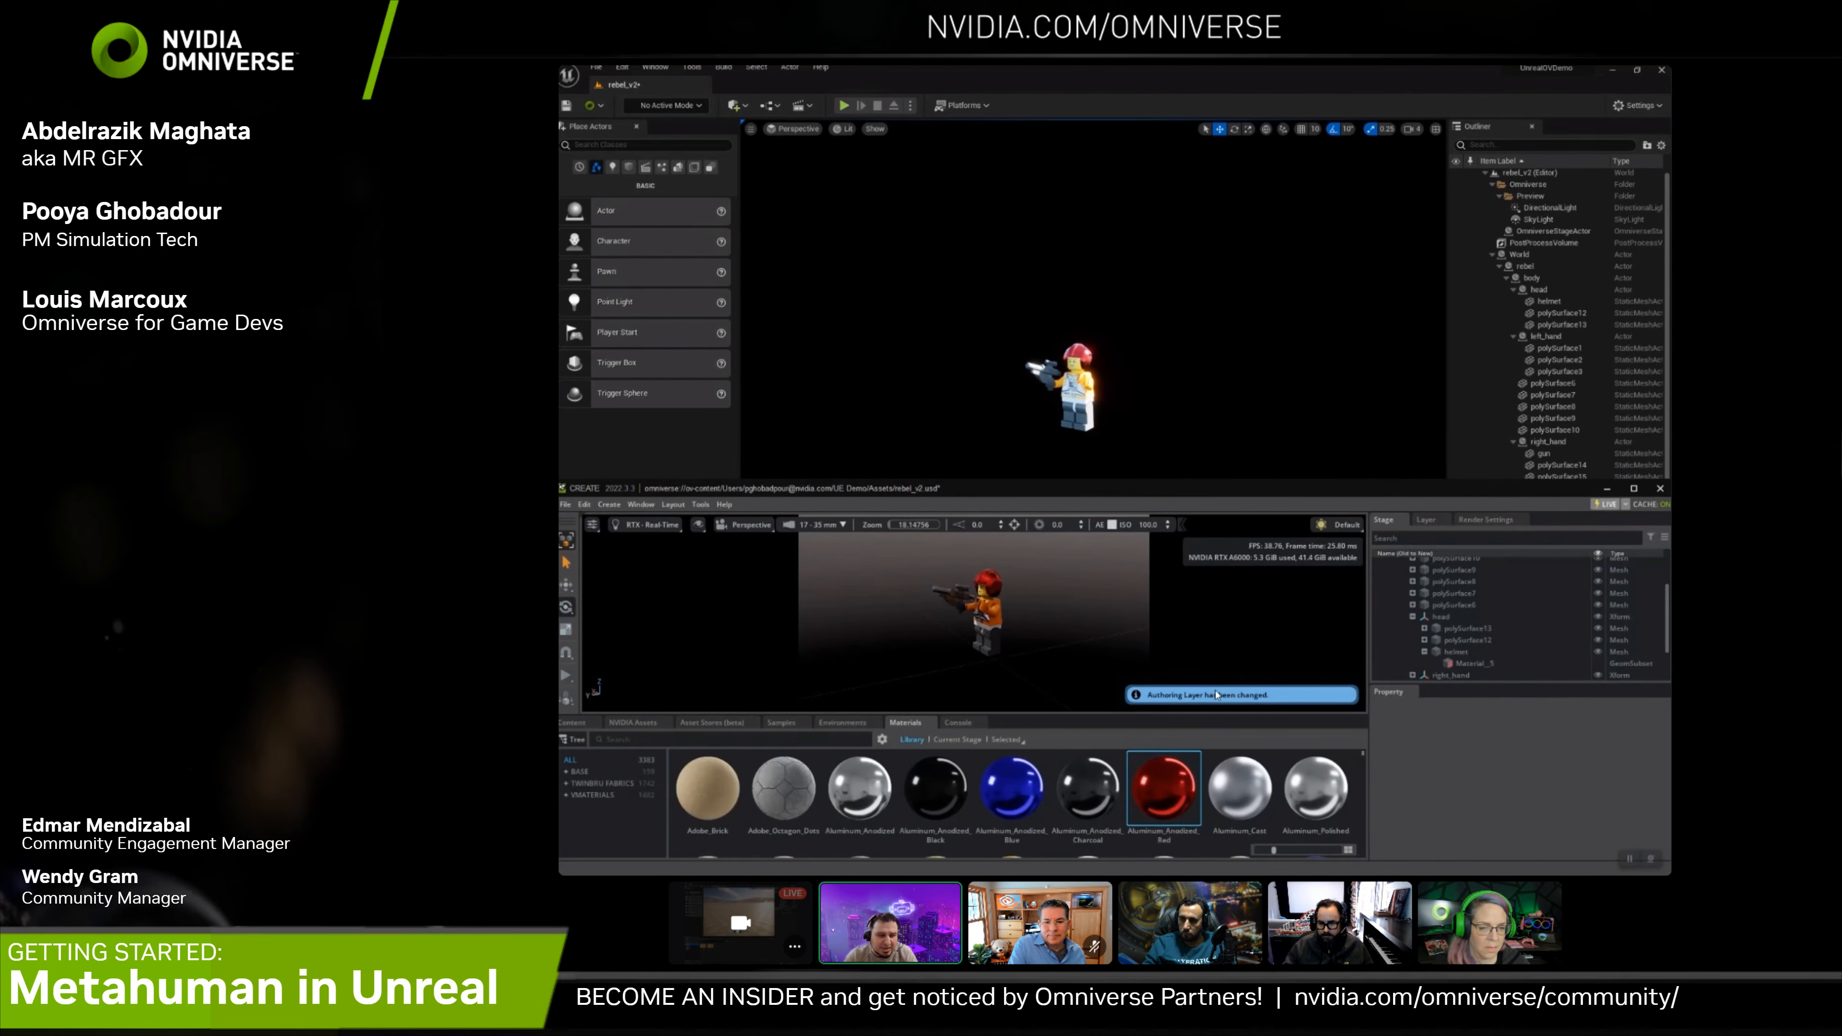
pyautogui.click(1634, 489)
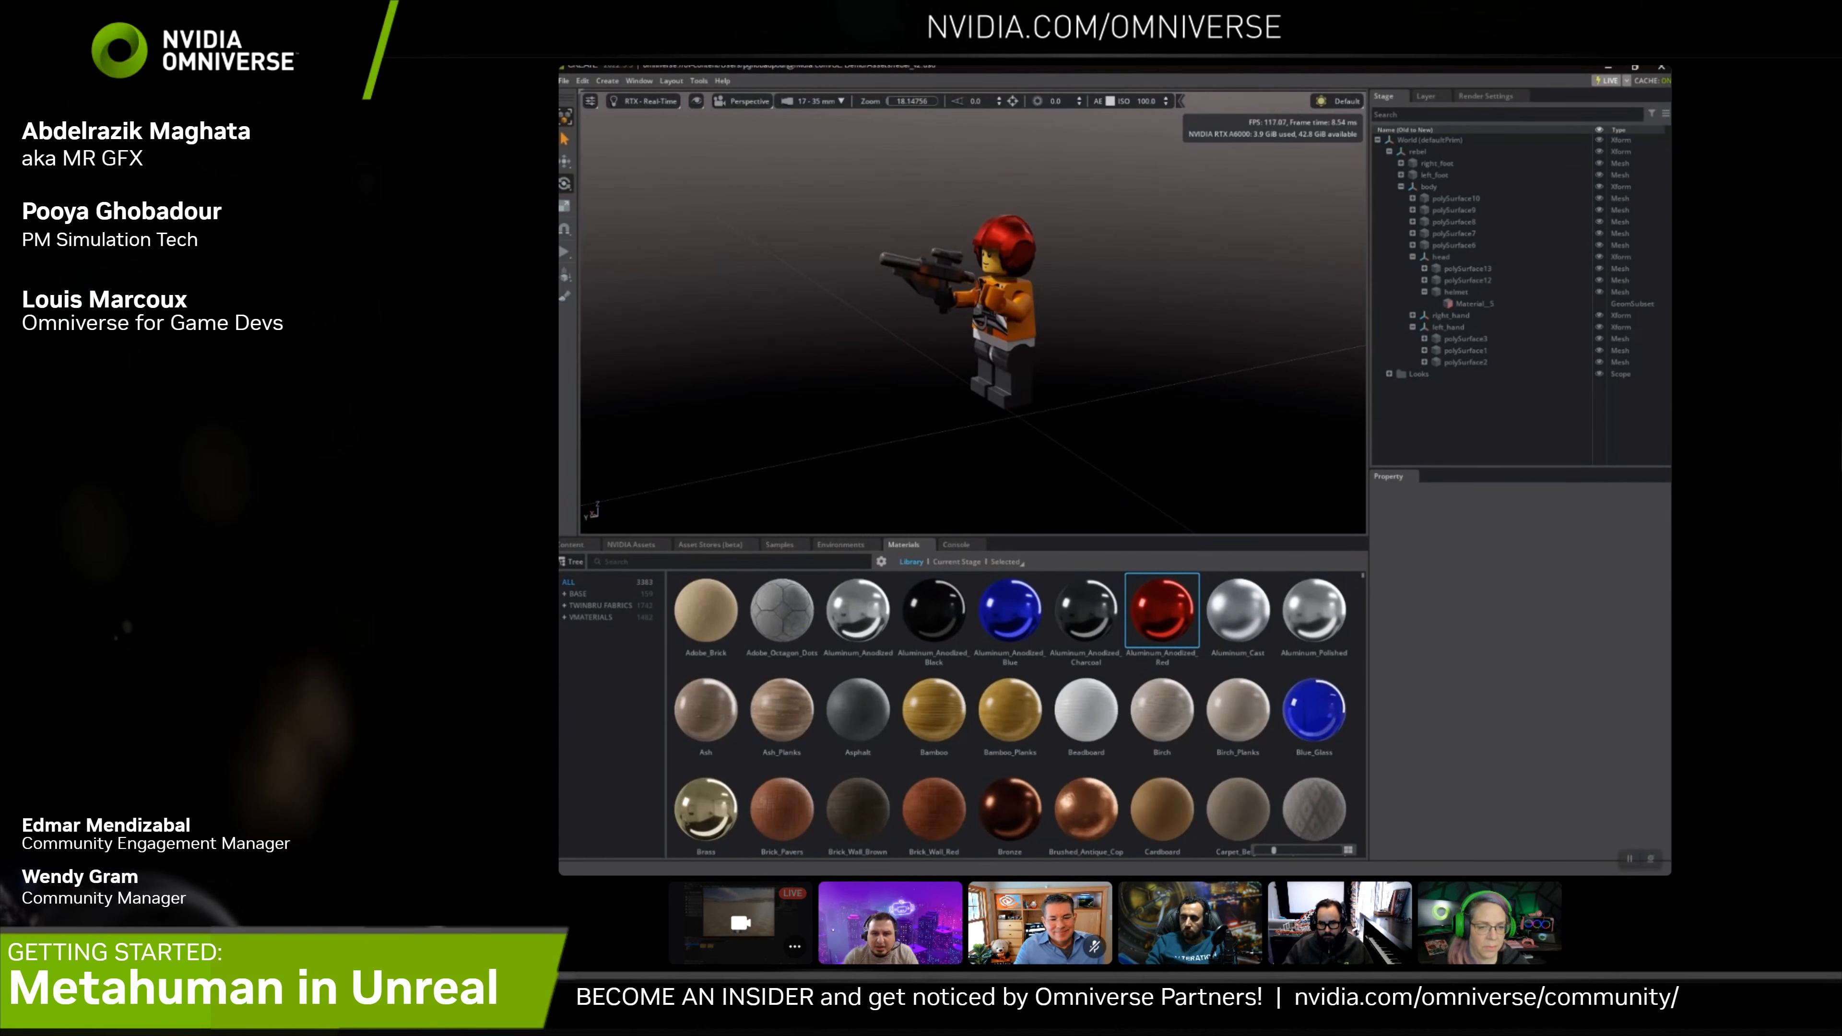
pyautogui.press('space')
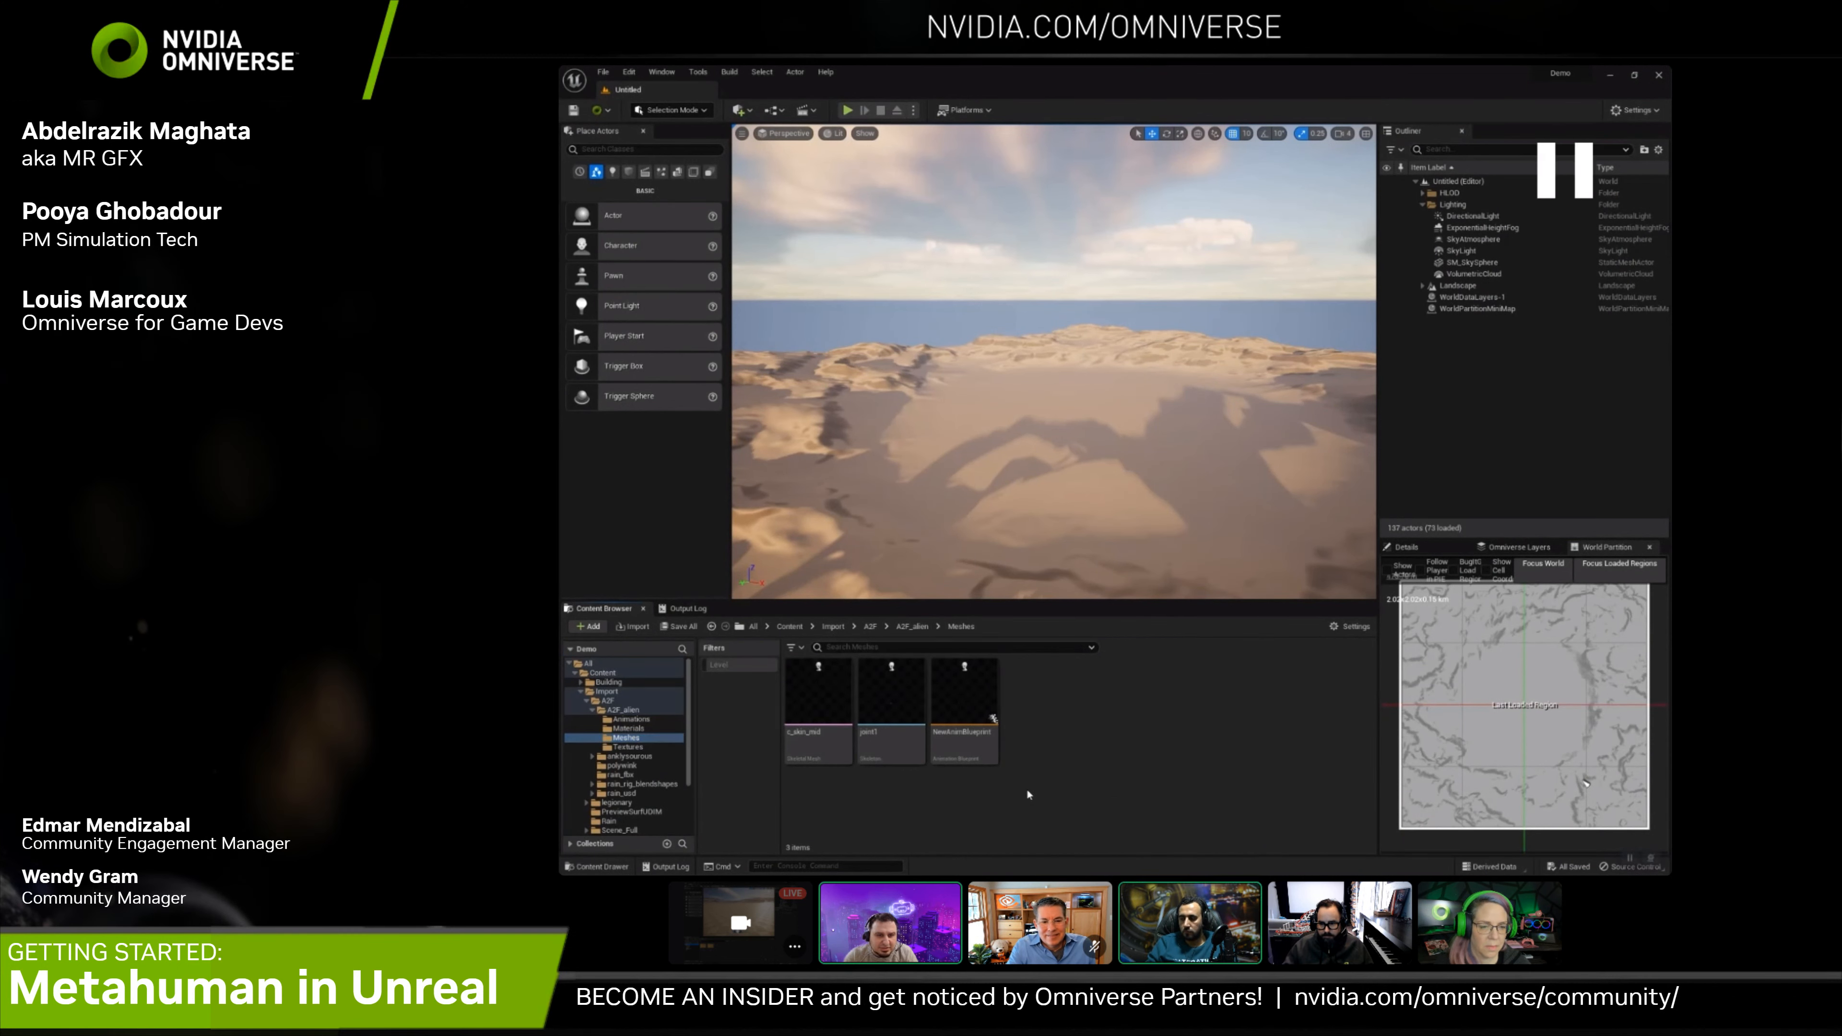